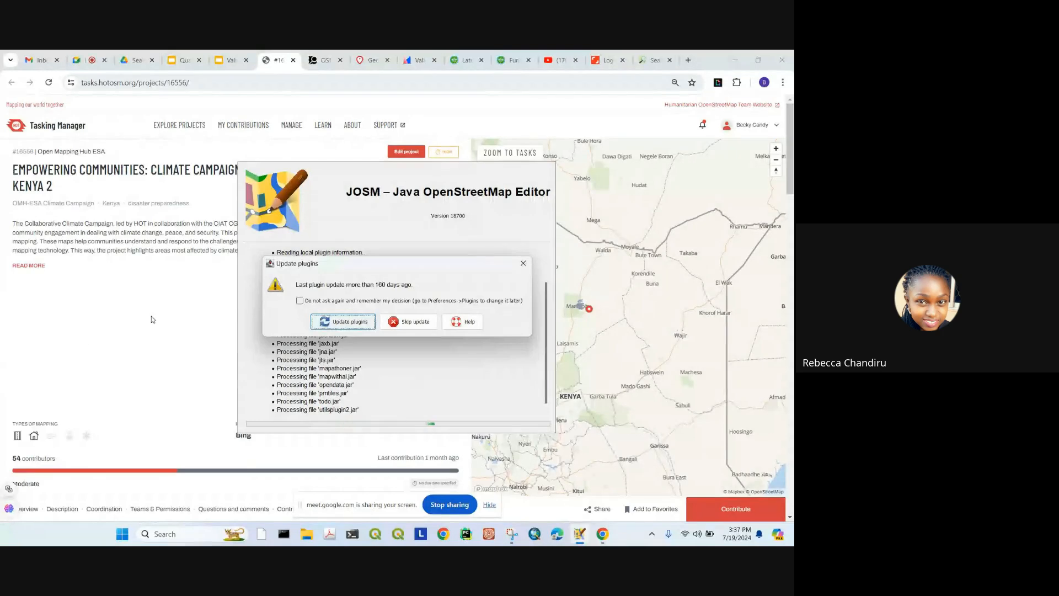
Step: Skip the JOSM plugin update, then open a new Chrome tab
click(411, 322)
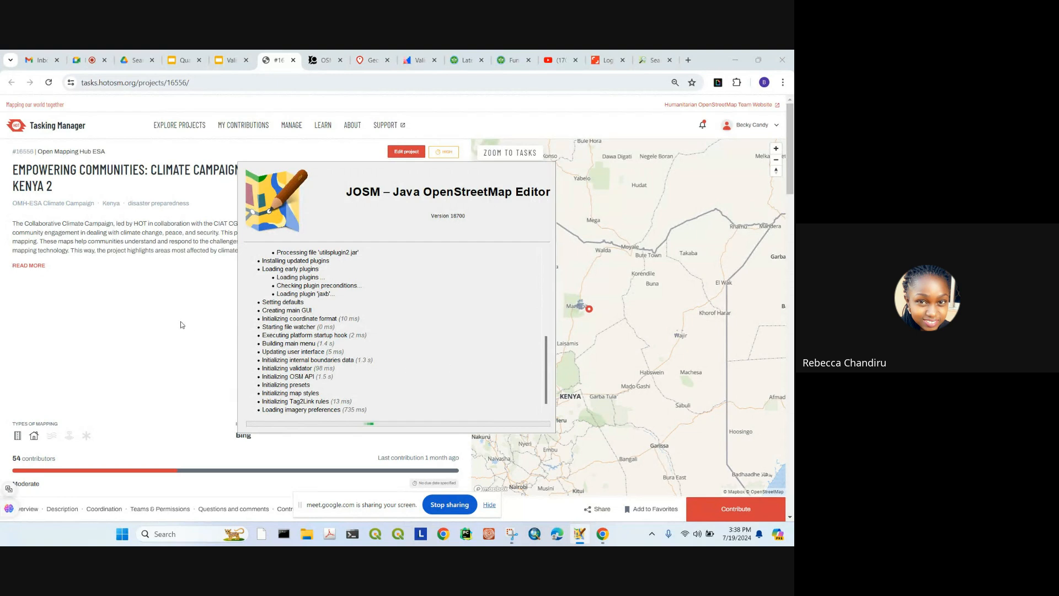
click(170, 311)
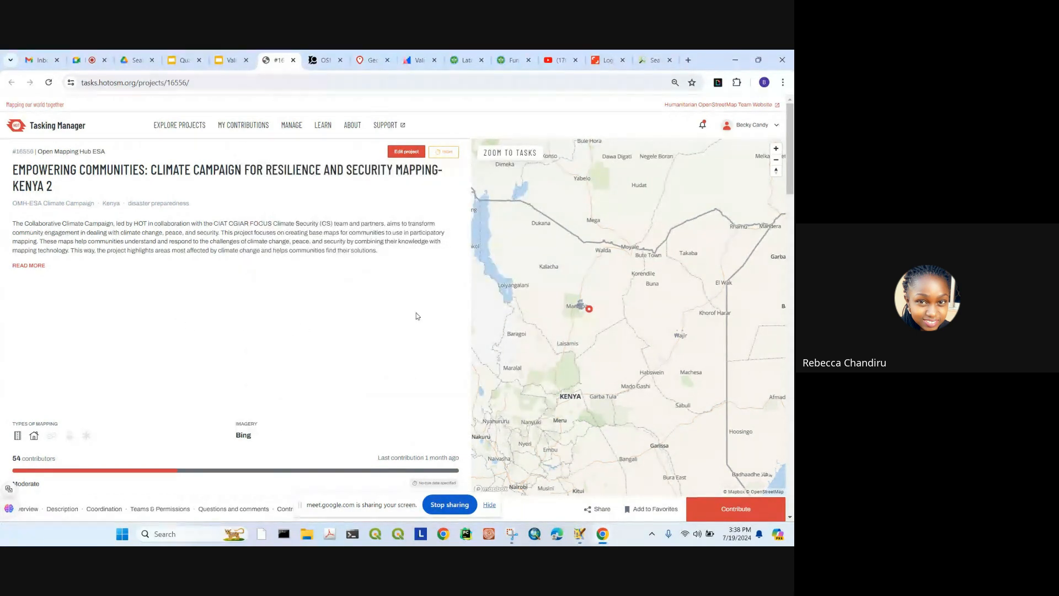
click(688, 60)
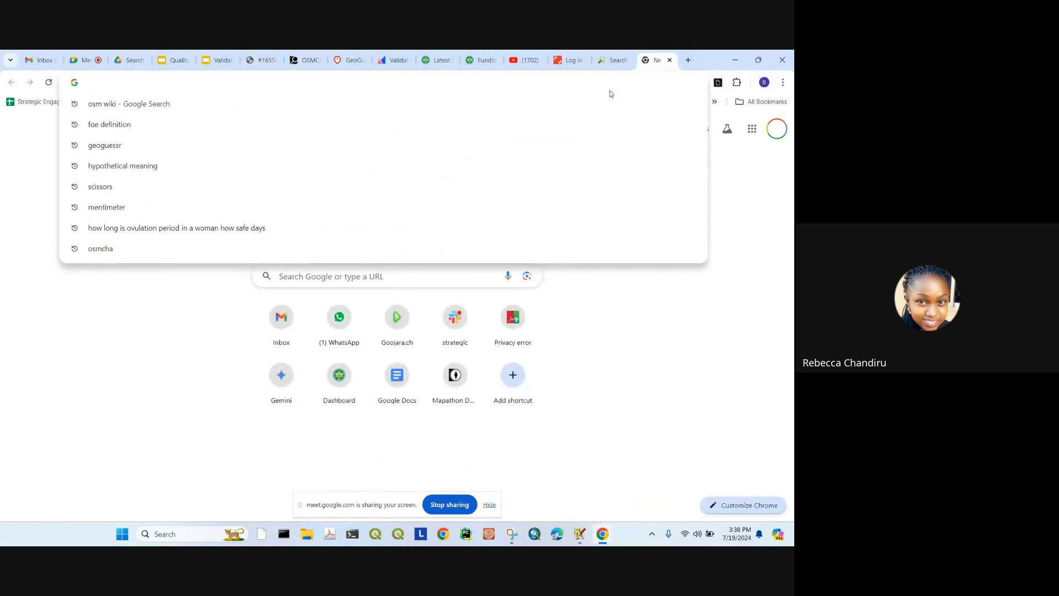
Step: Search 'josm download' and review the JOSM wiki Download page listing versions 19128 and 19148
text(josm)
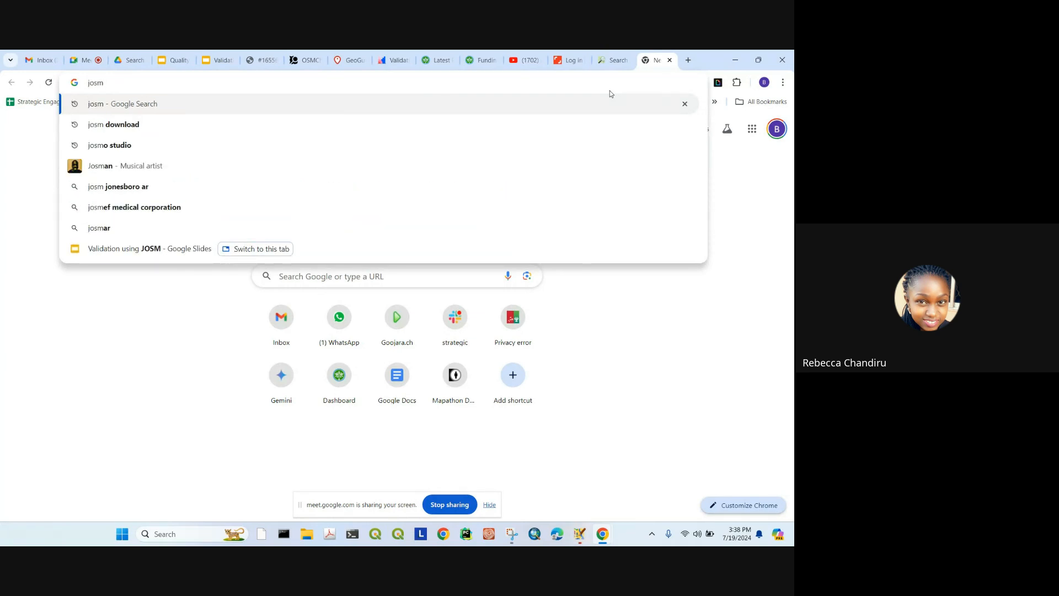
click(114, 124)
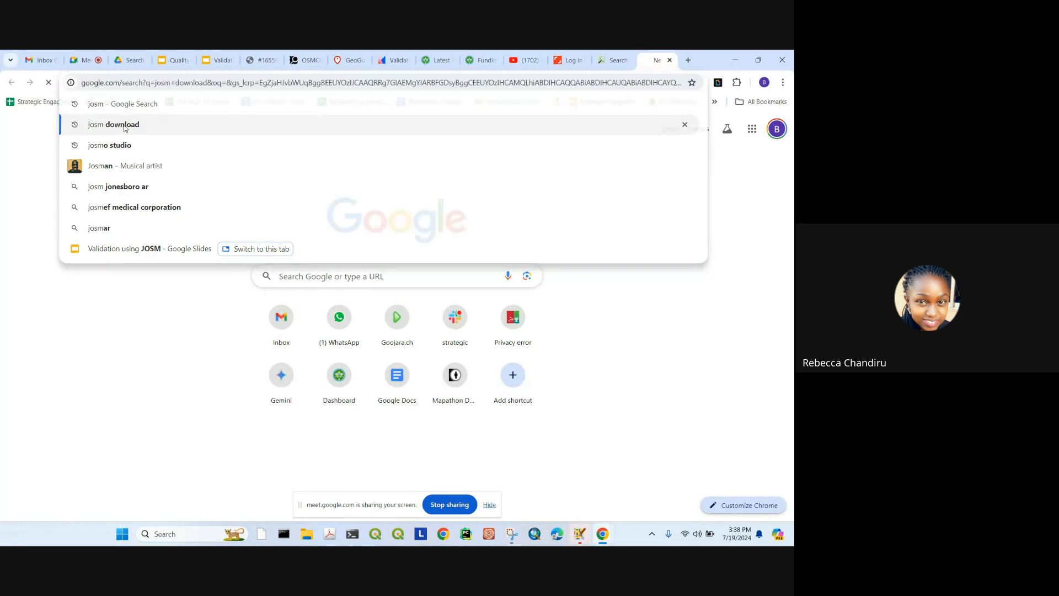
click(153, 223)
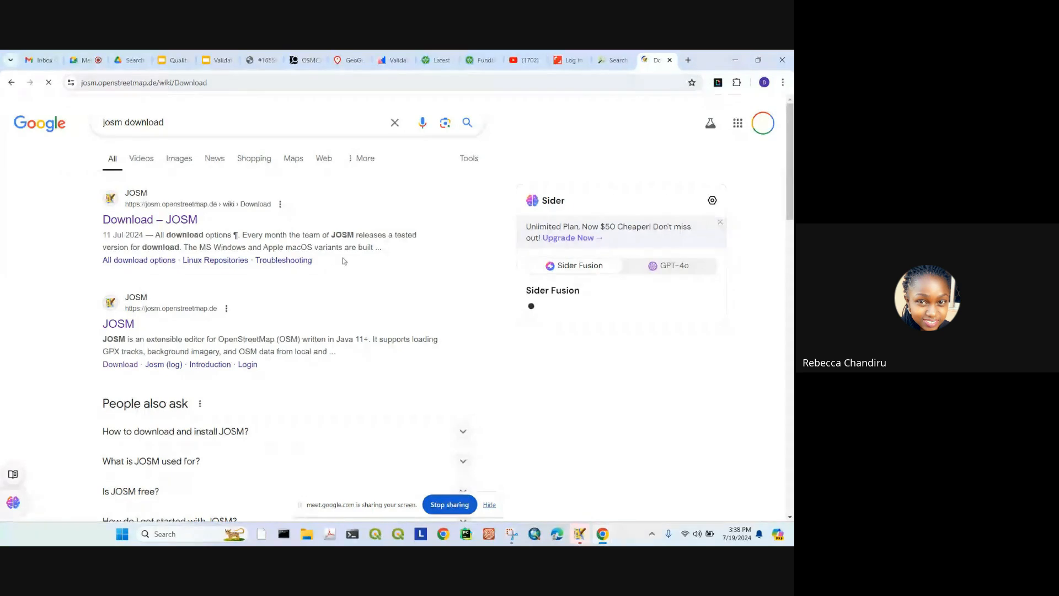
scroll(334, 320, down, 2)
scroll(335, 321, down, 2)
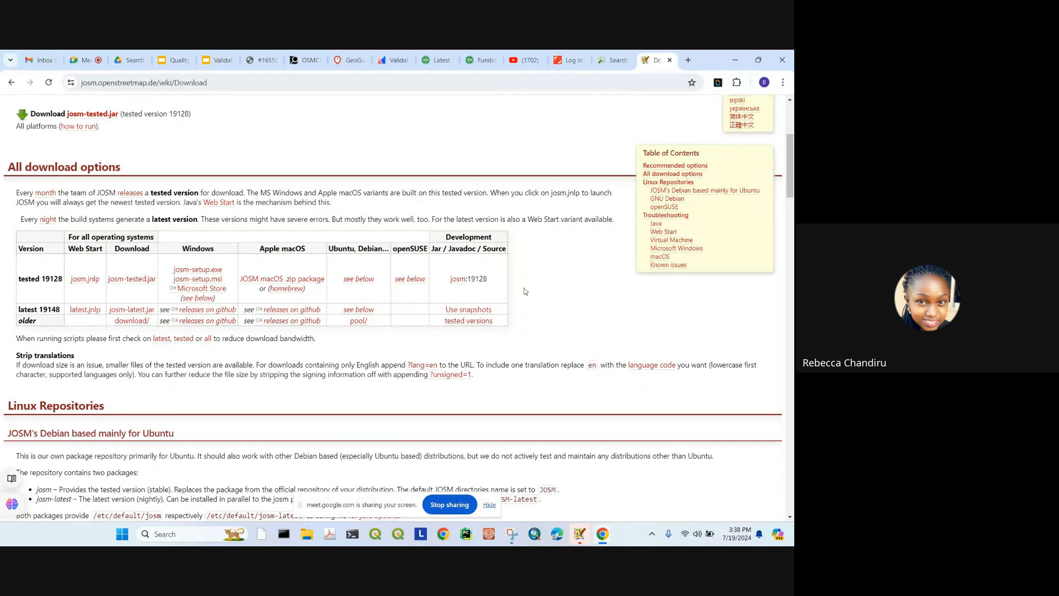
scroll(527, 291, up, 2)
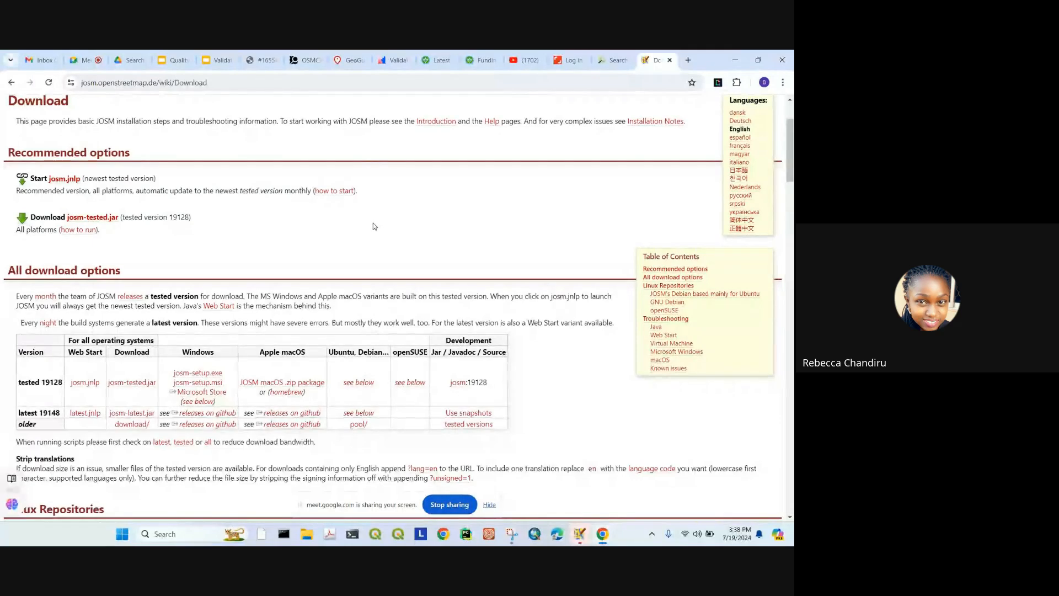
click(688, 59)
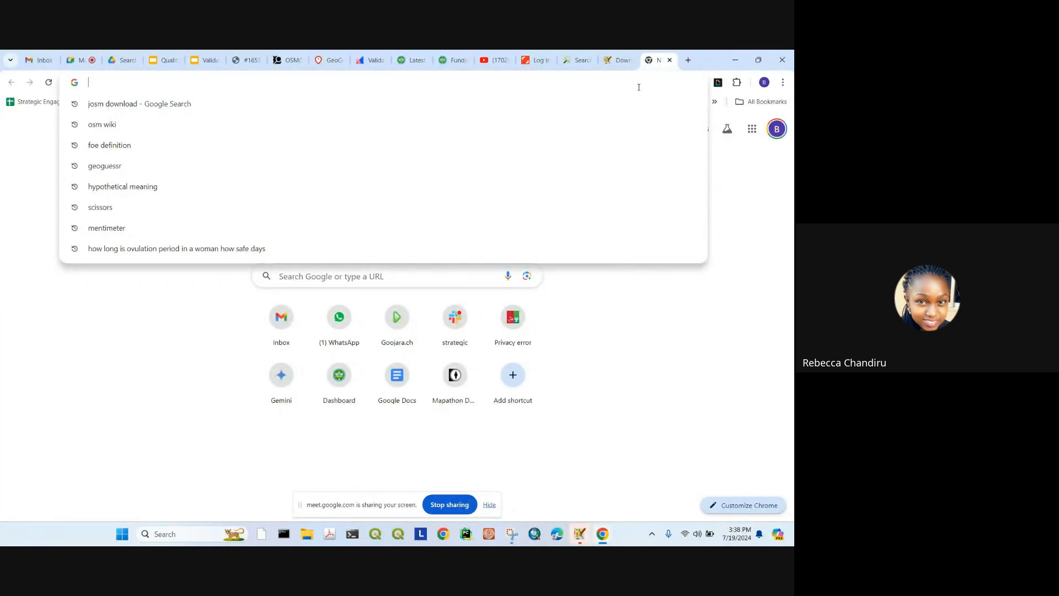
Step: Search 'java download', visit the Java for Windows download page, then close that tab
text(ja)
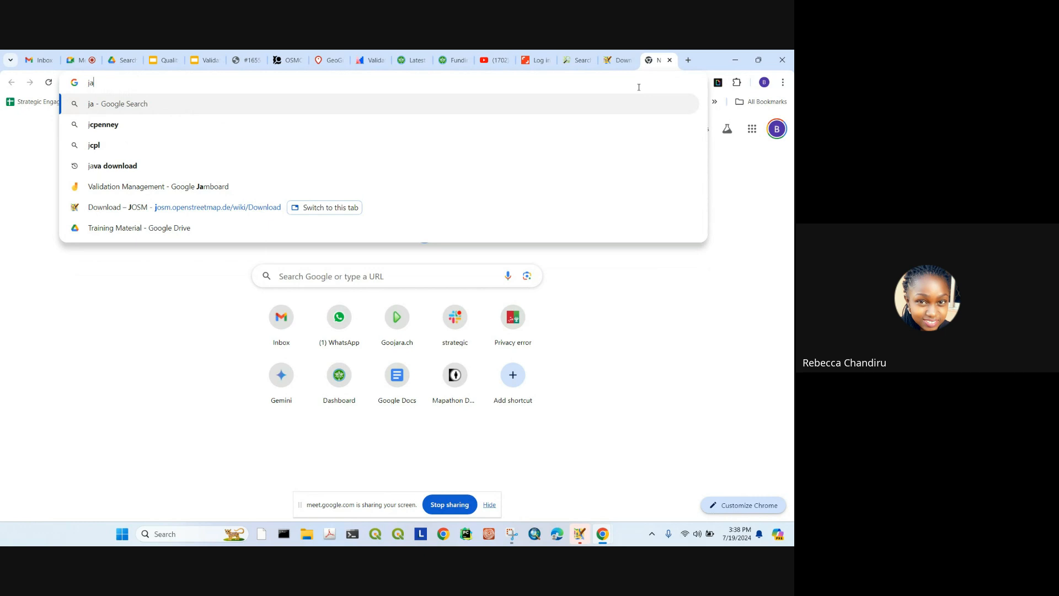
text(va)
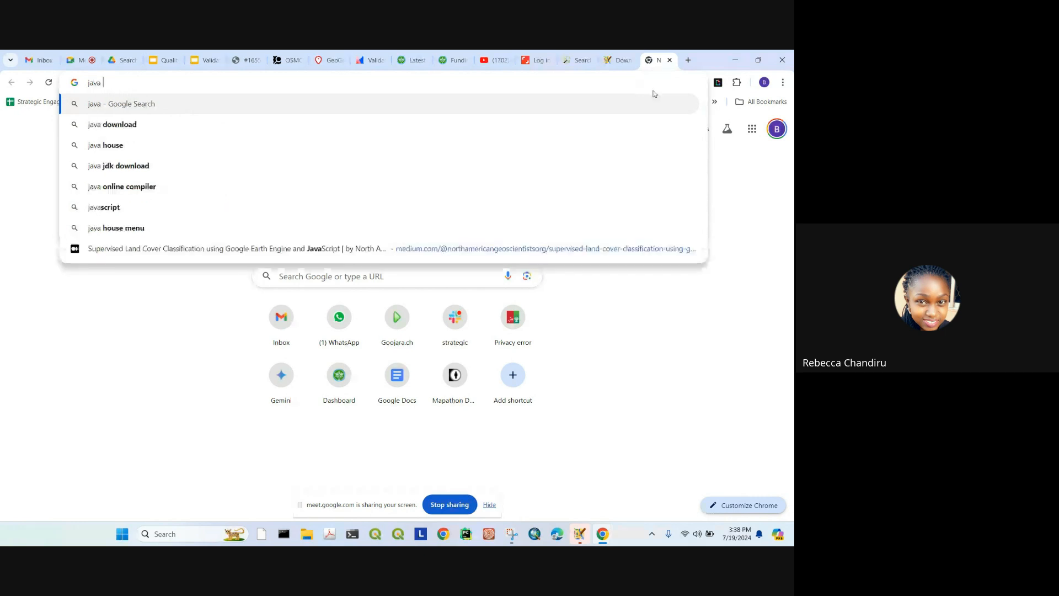
click(573, 125)
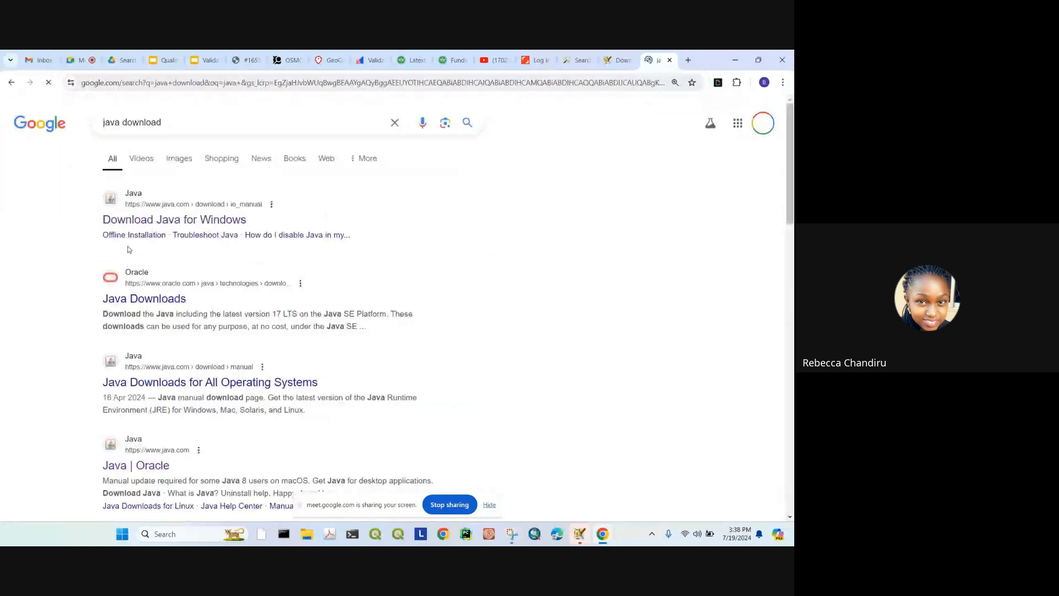
click(164, 221)
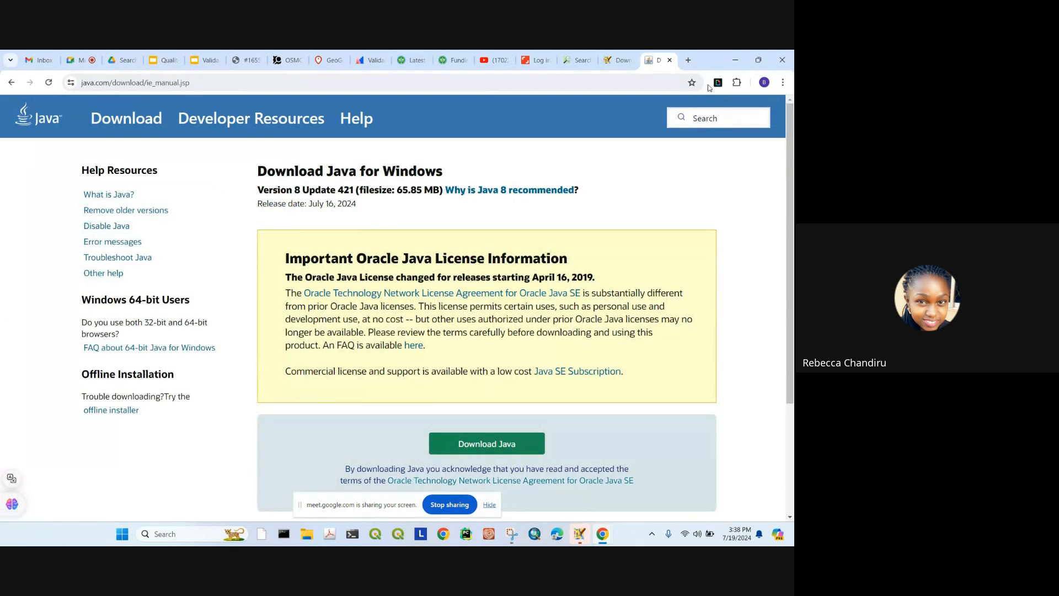
click(670, 59)
Step: Close the JOSM Download tab and dismiss JOSM's authorisation, unsaved-data and module-update prompts
click(669, 60)
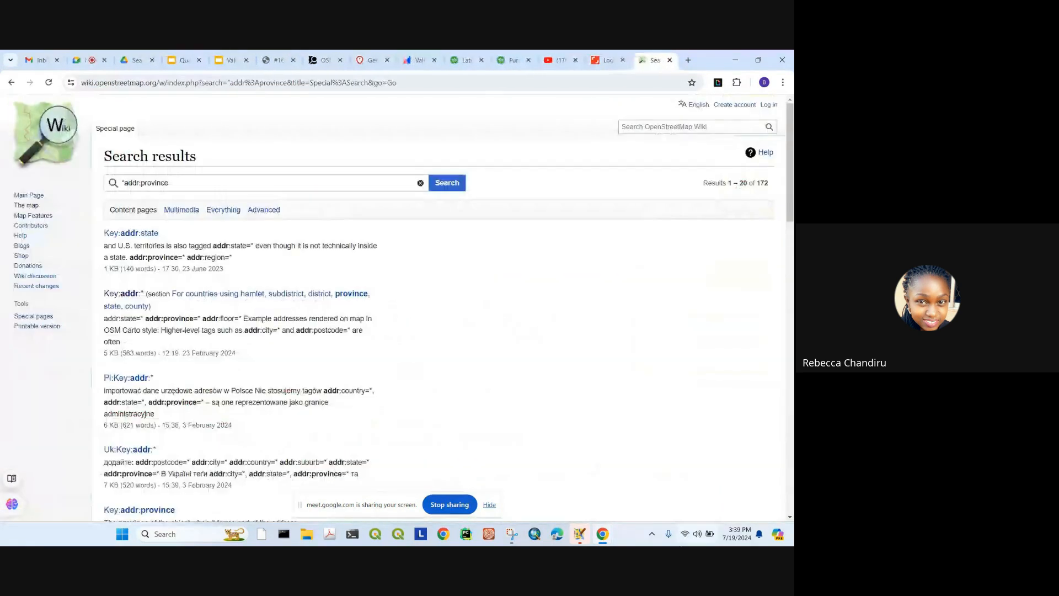
click(577, 533)
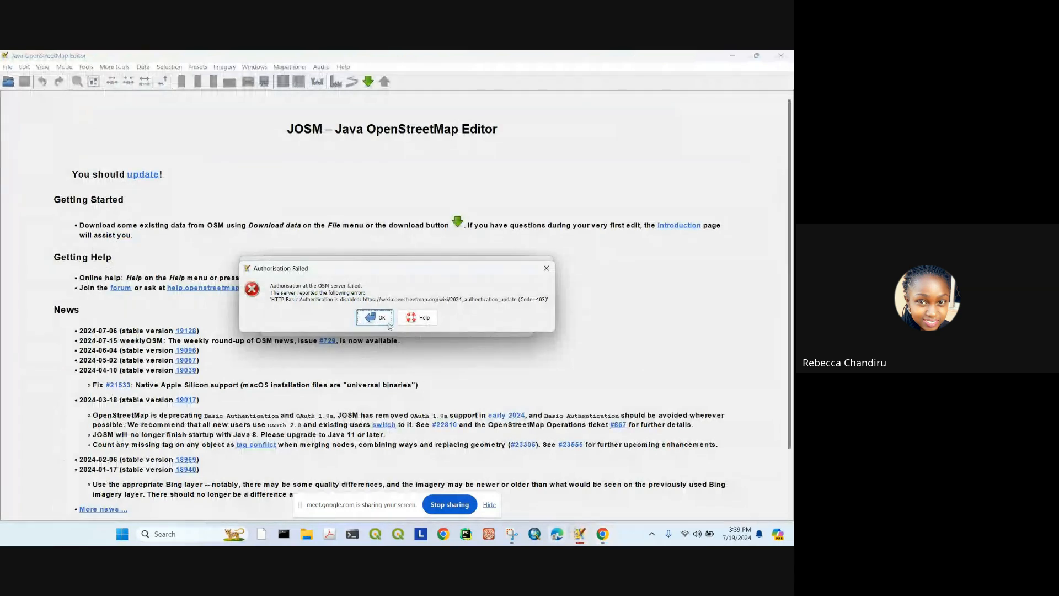
click(544, 267)
click(544, 265)
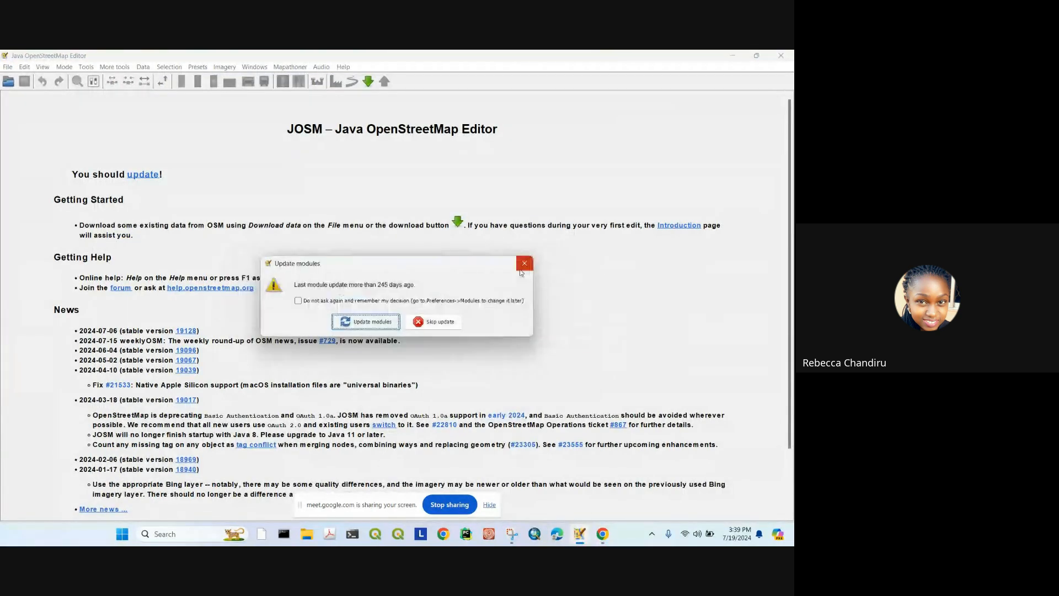
click(524, 264)
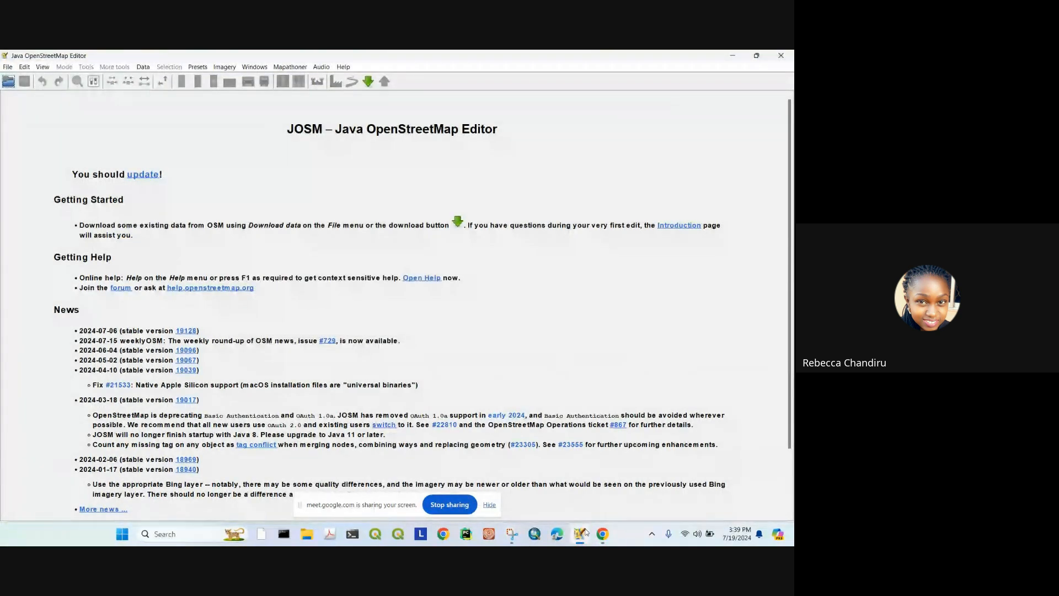
Step: Bring Chrome back to the OSM wiki addr:province search results
mouse_move(602, 534)
click(510, 472)
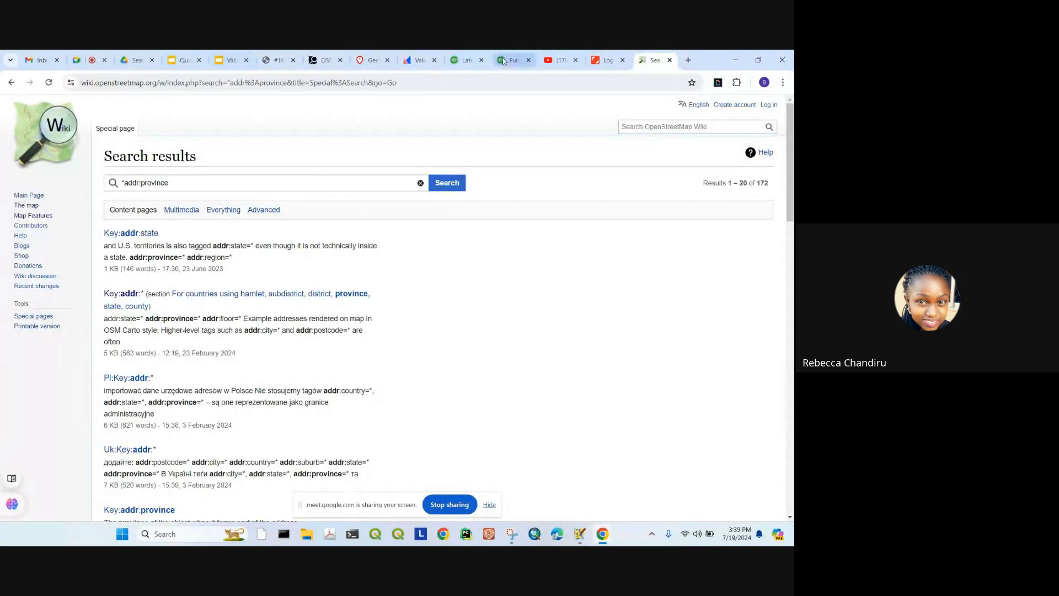
mouse_move(229, 55)
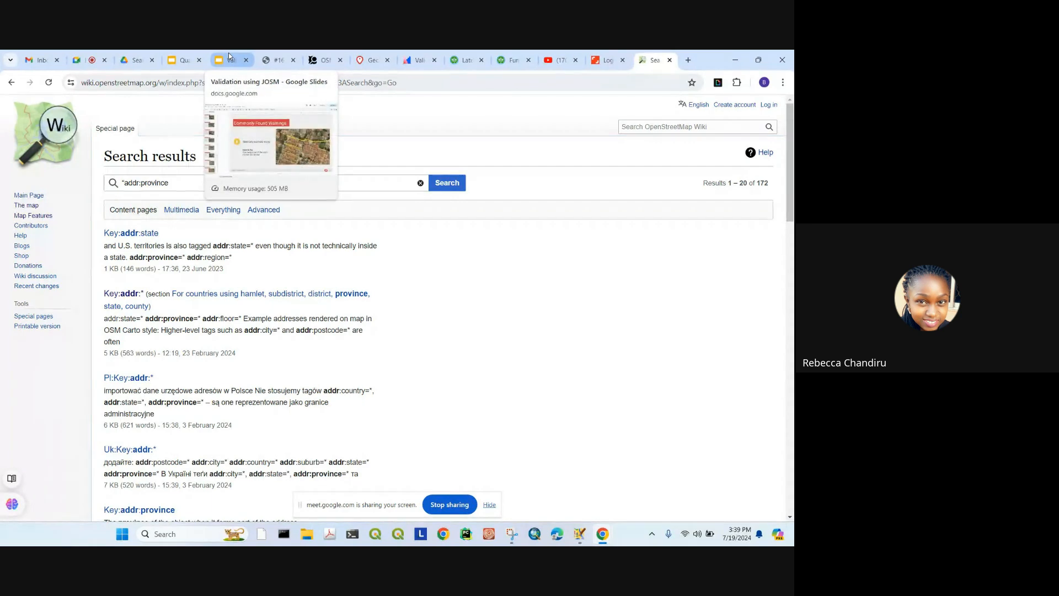
Step: Review Tasking Manager project #16556's Kenya 2 campaign page and highlight part of its Description
click(276, 60)
scroll(311, 286, down, 10)
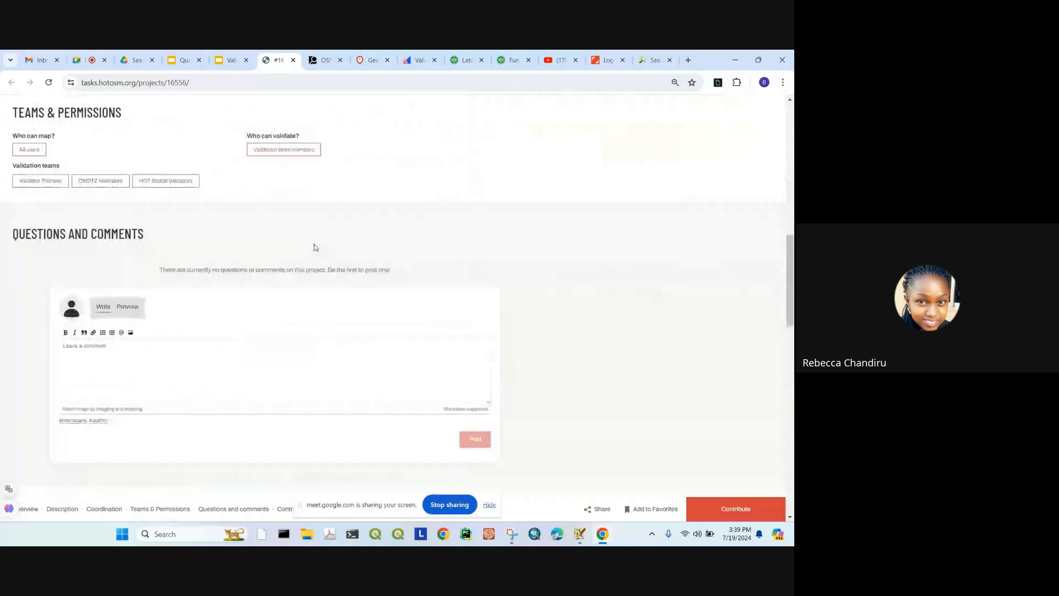
scroll(316, 247, up, 10)
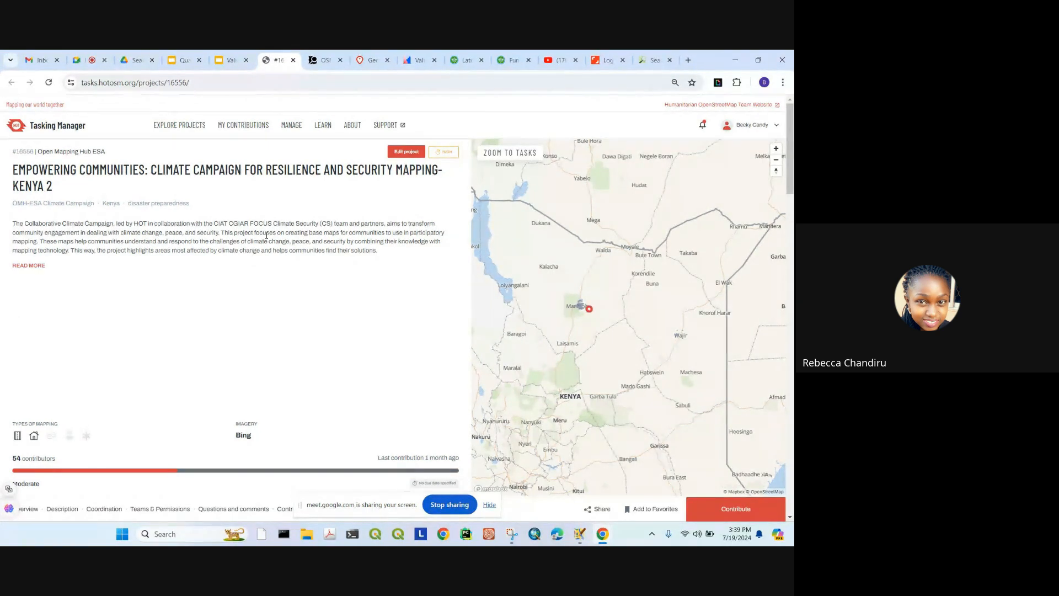
scroll(425, 336, down, 5)
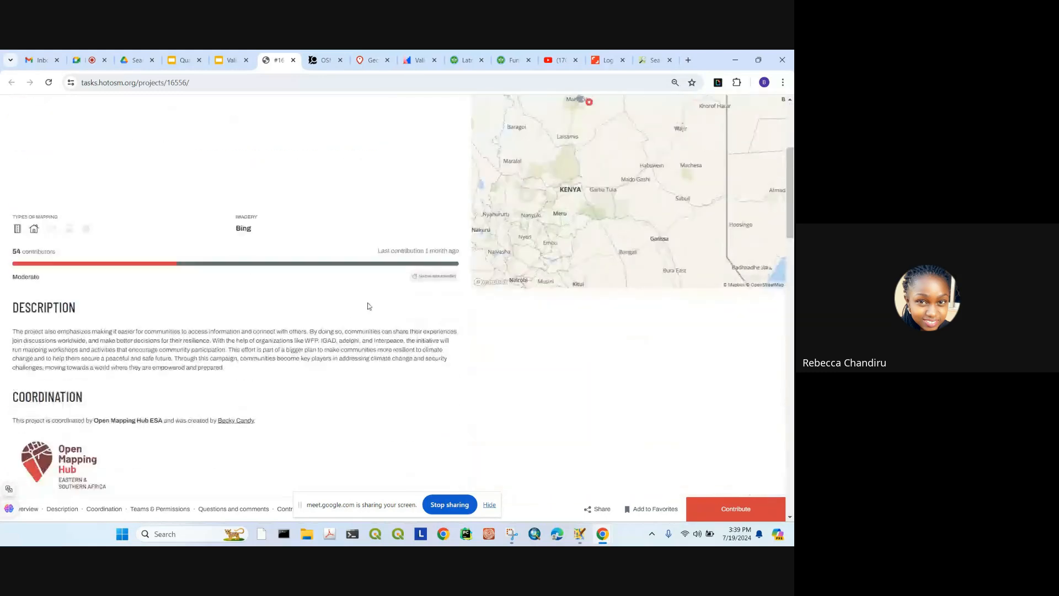
scroll(185, 215, up, 3)
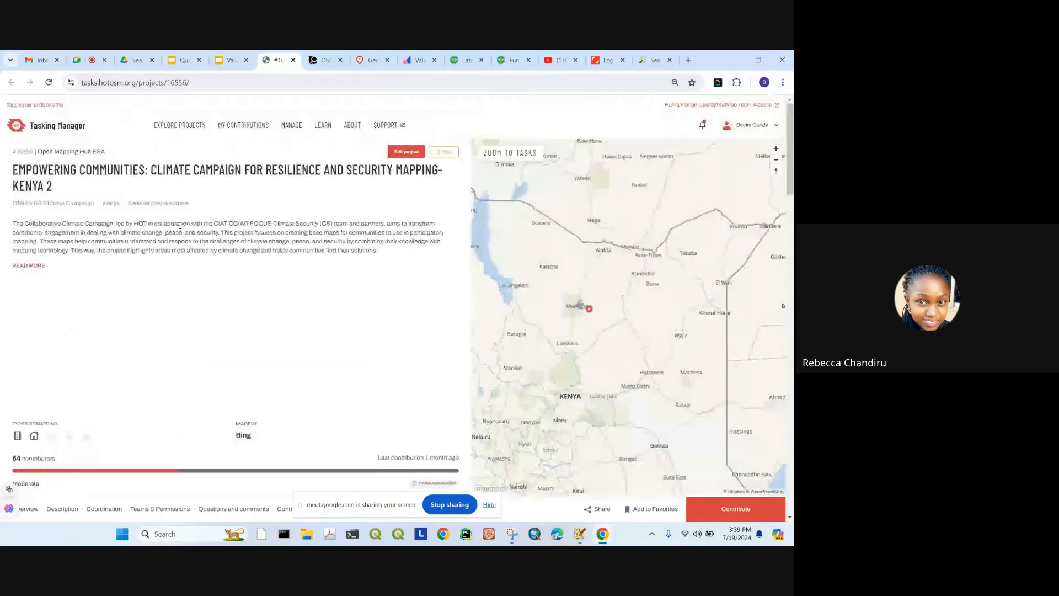
scroll(240, 215, down, 2)
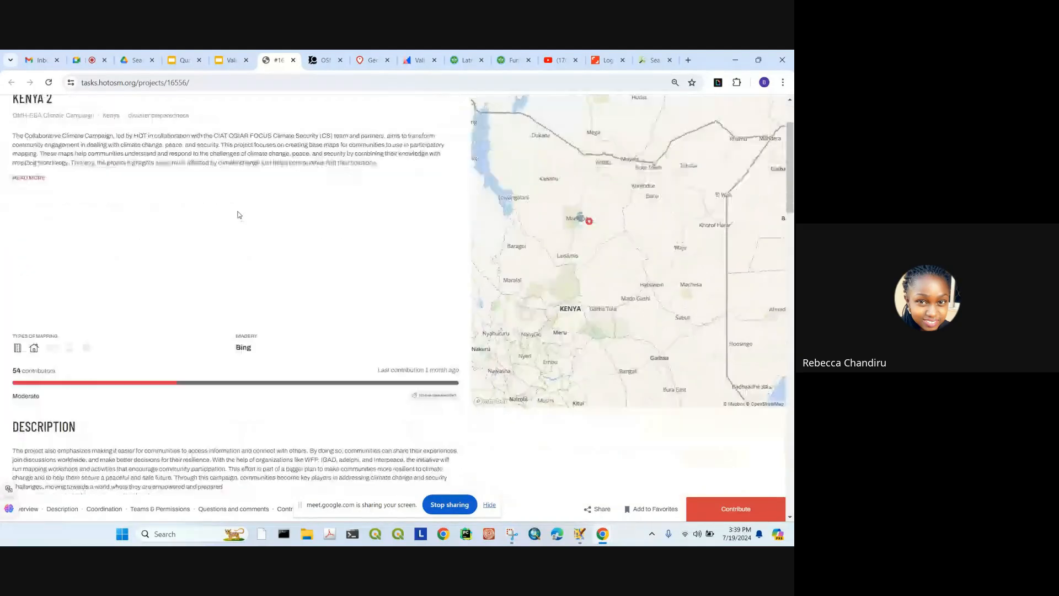
scroll(338, 295, down, 1)
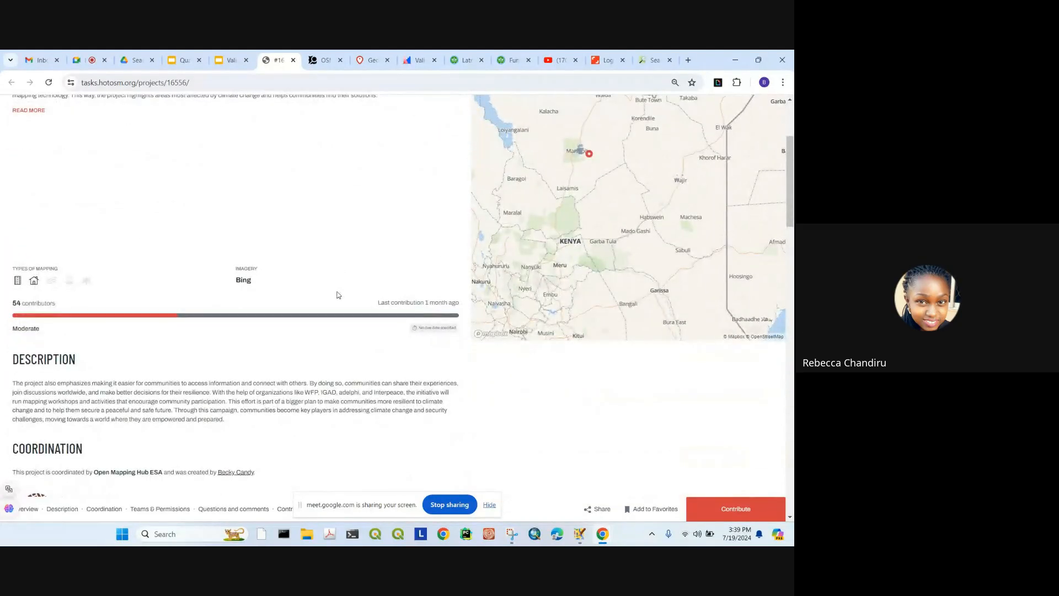
scroll(341, 293, down, 2)
drag(225, 307, 14, 289)
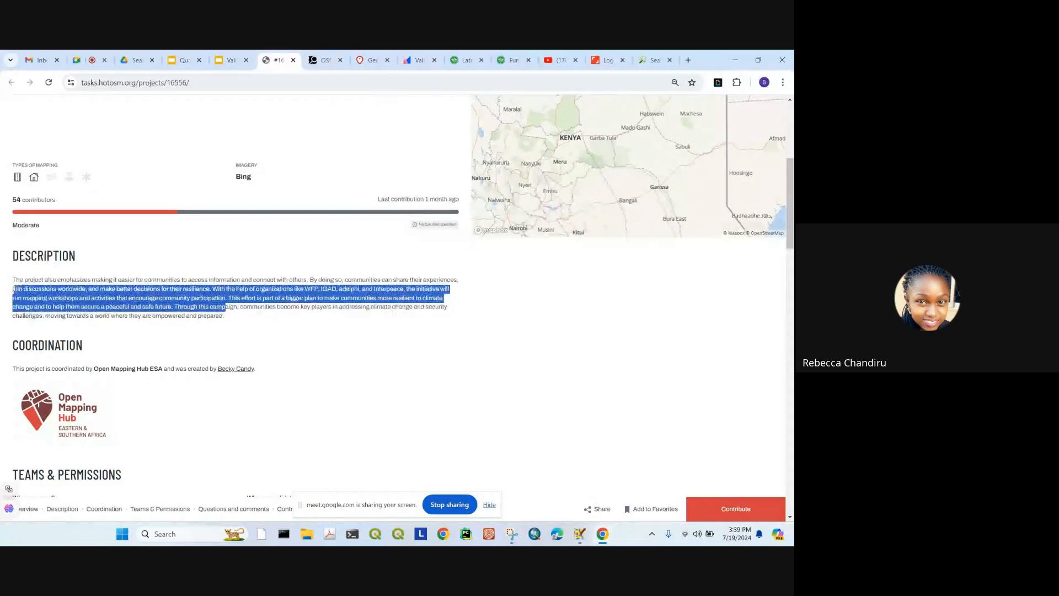
scroll(237, 309, down, 6)
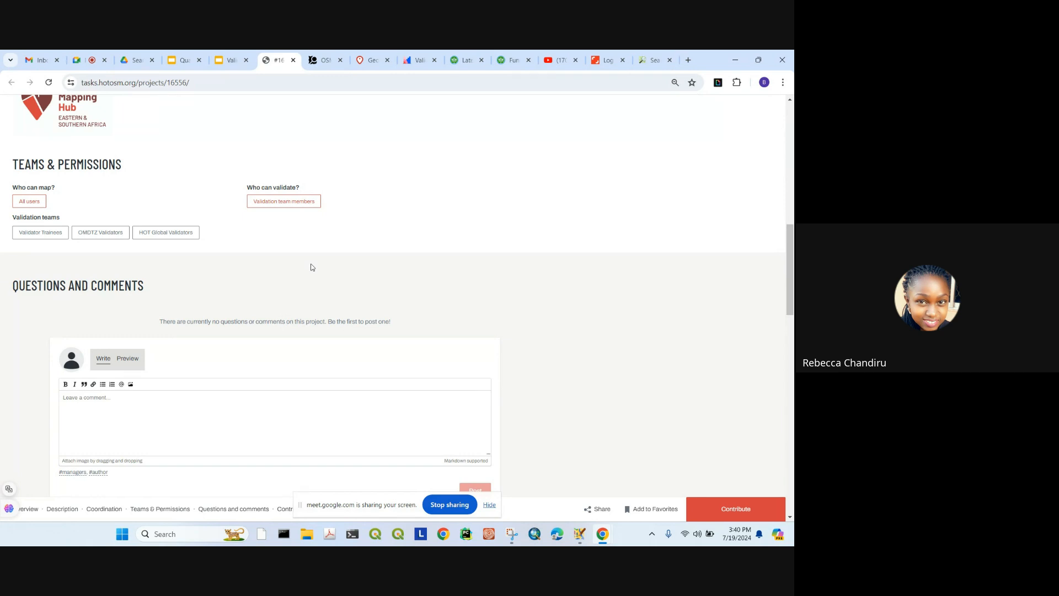
scroll(313, 267, down, 2)
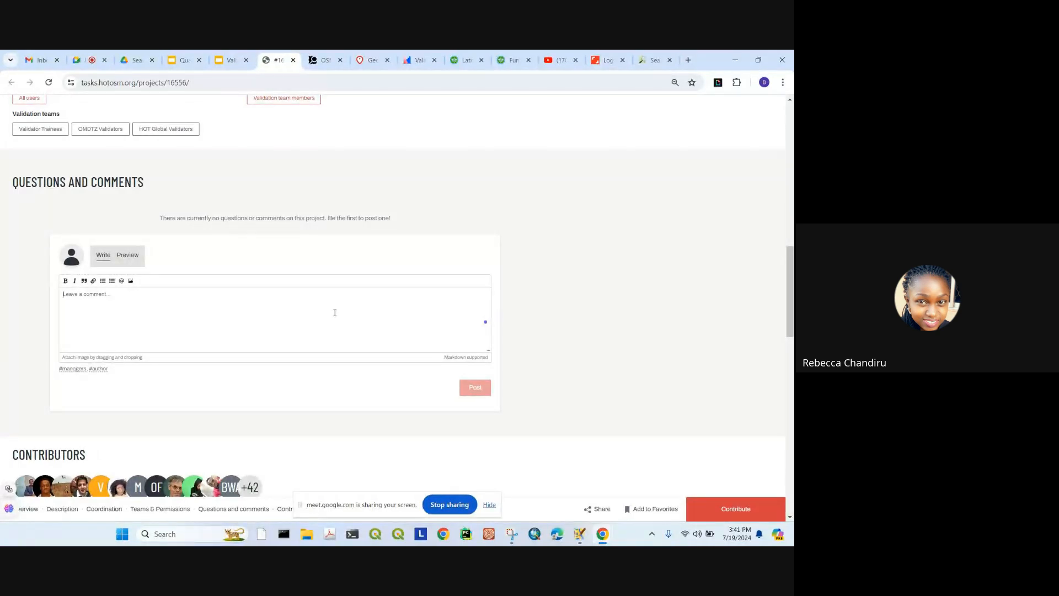
Step: Look past Download OSM Data and the Contributions Timeline, then go to the project's Contribute tasks page
scroll(226, 309, down, 5)
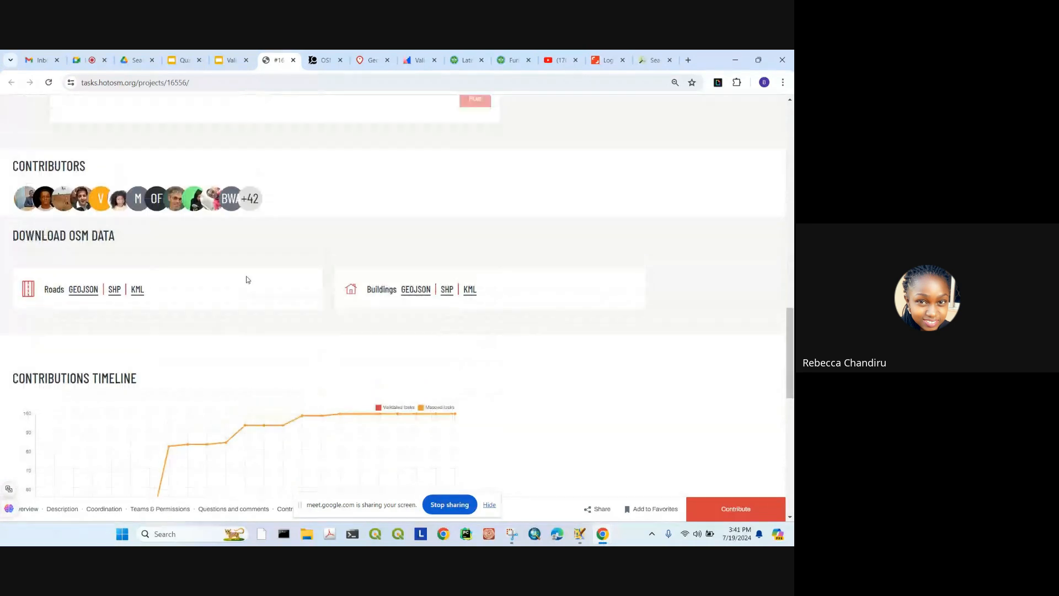
scroll(199, 329, down, 7)
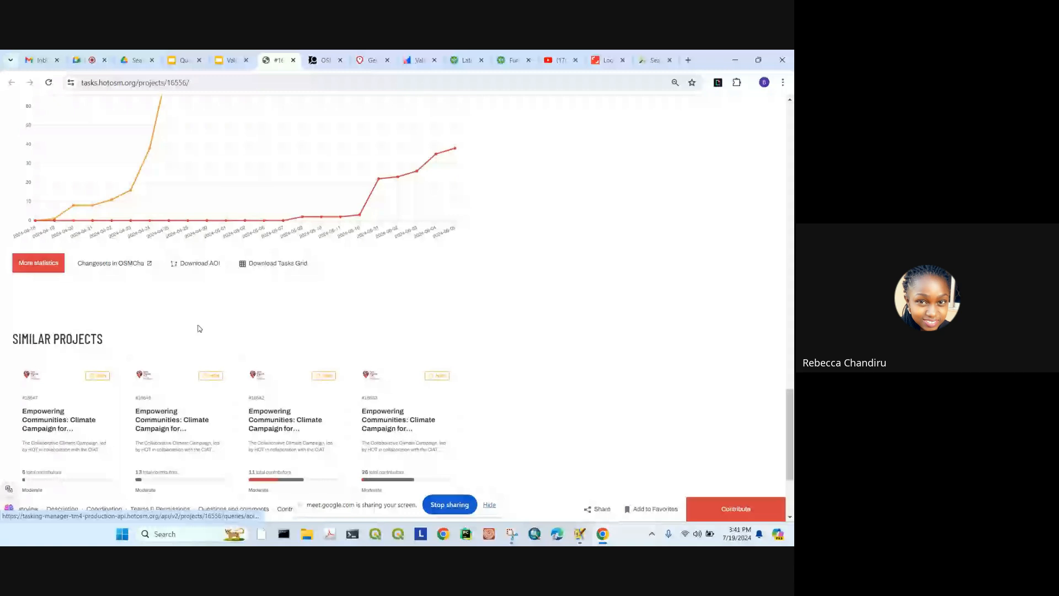
scroll(200, 329, up, 5)
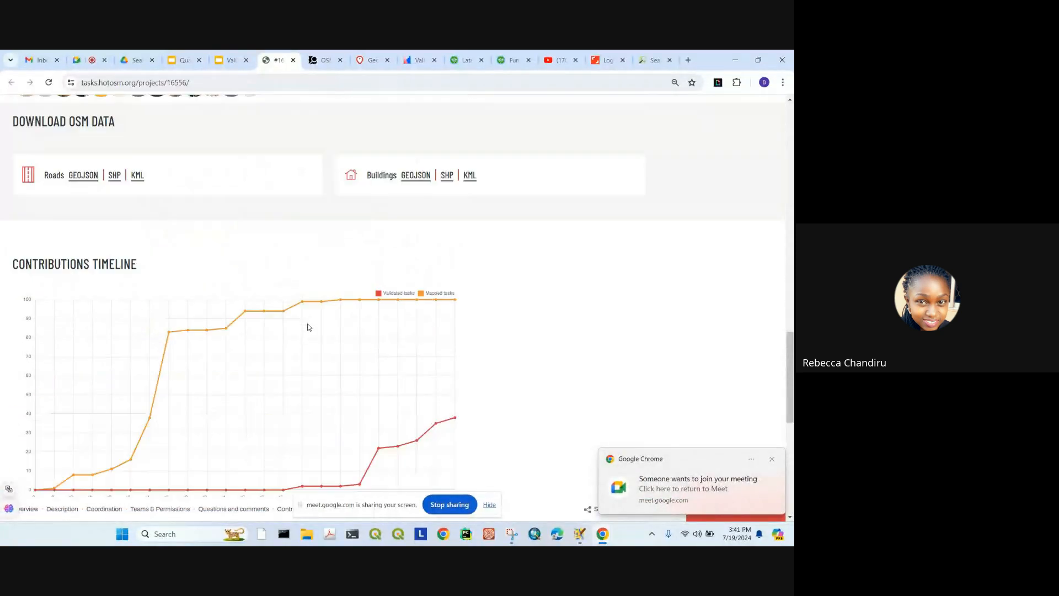
scroll(308, 328, up, 2)
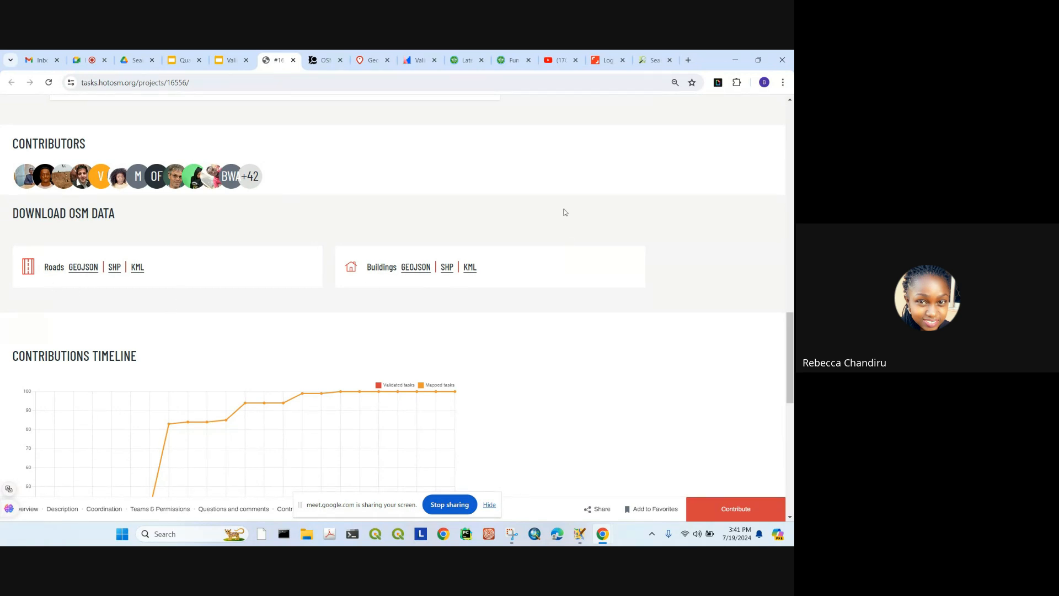
scroll(564, 212, down, 1)
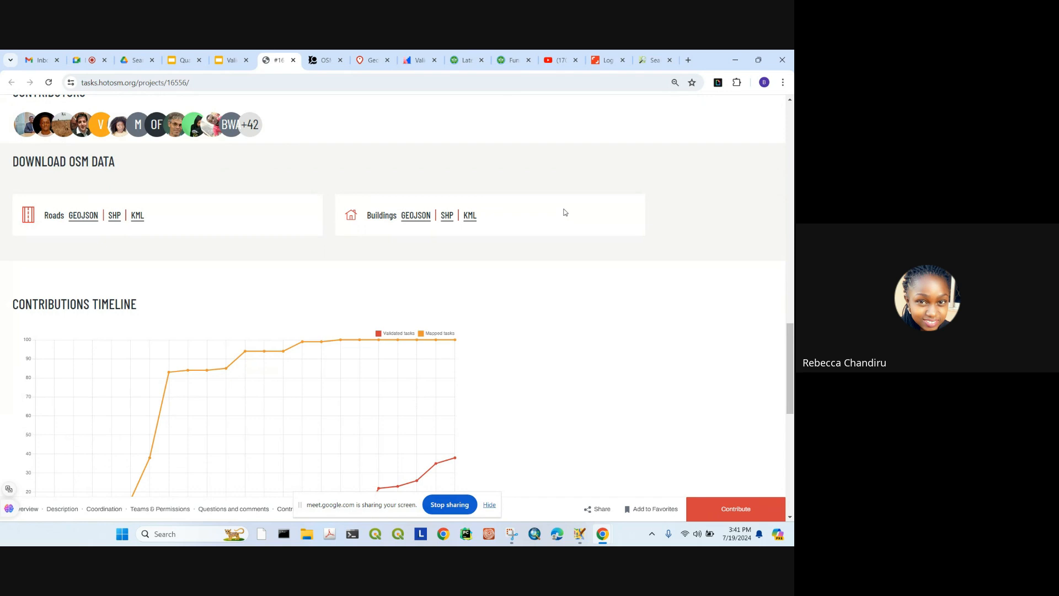
scroll(564, 212, down, 2)
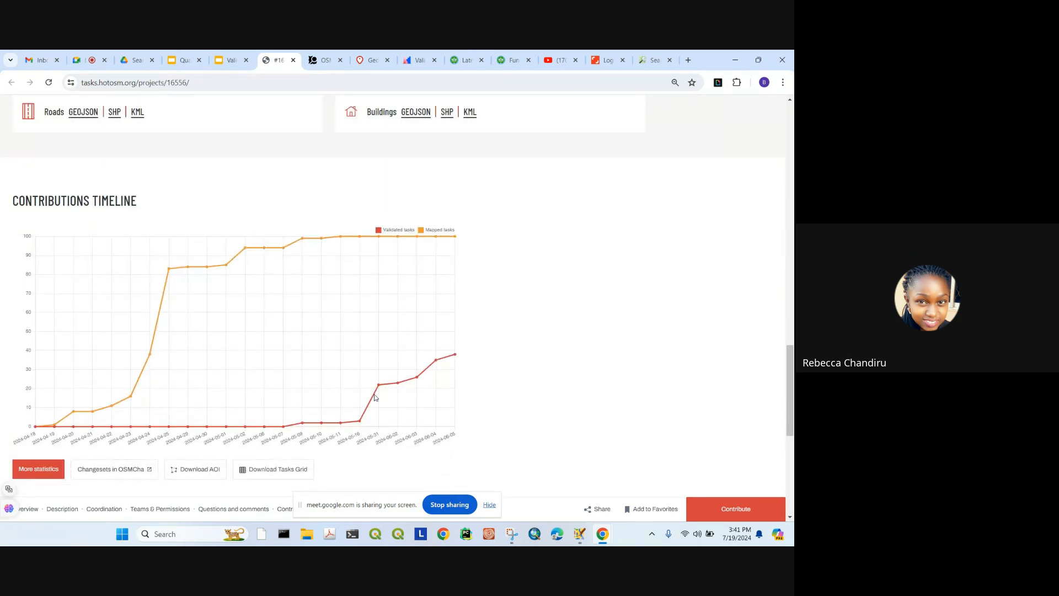
scroll(302, 398, down, 1)
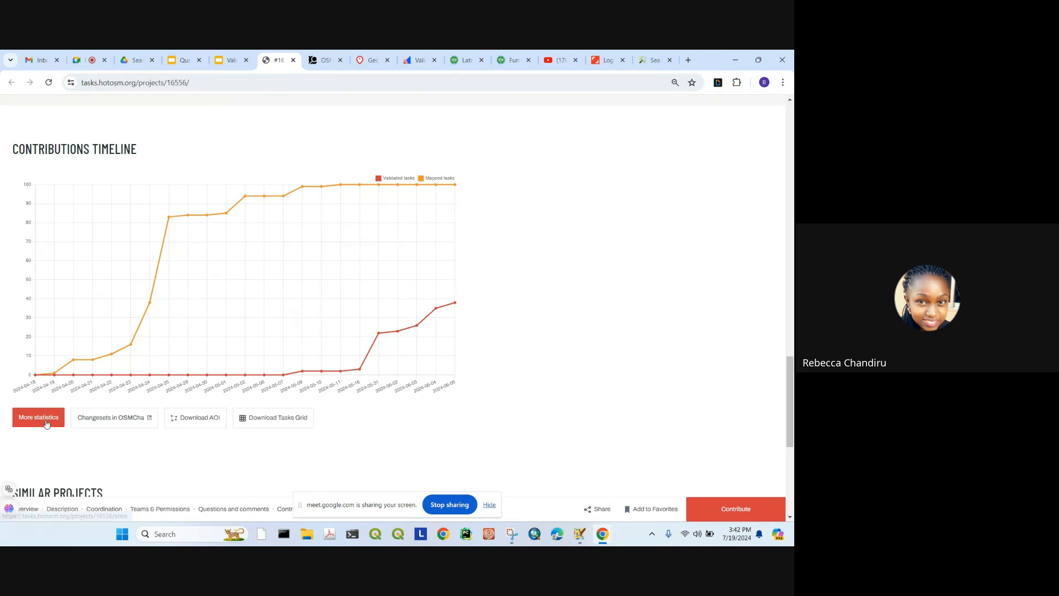
scroll(154, 298, down, 1)
scroll(153, 298, down, 3)
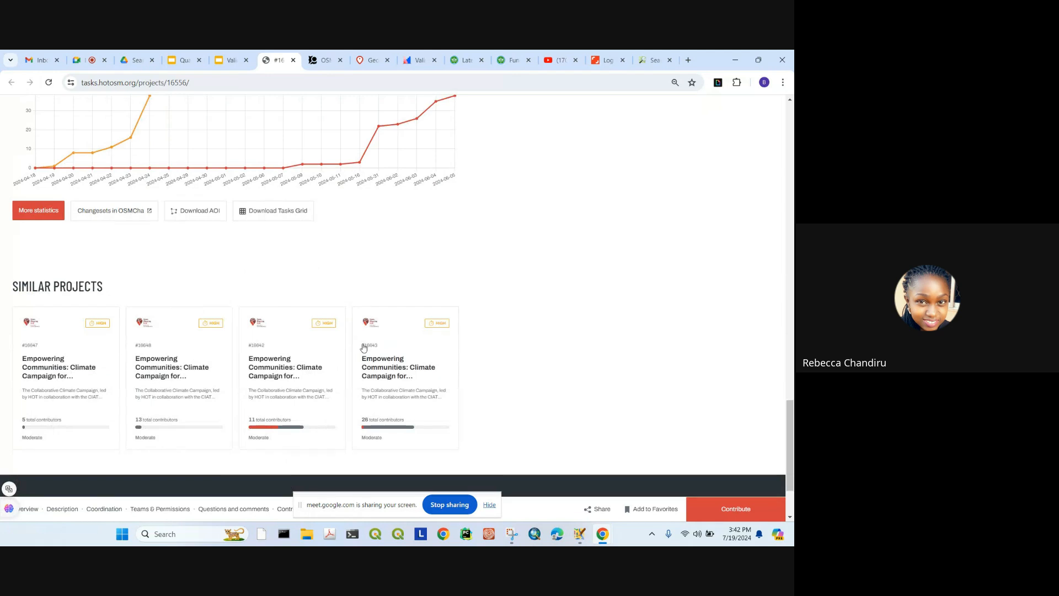
scroll(362, 351, down, 2)
scroll(459, 269, up, 6)
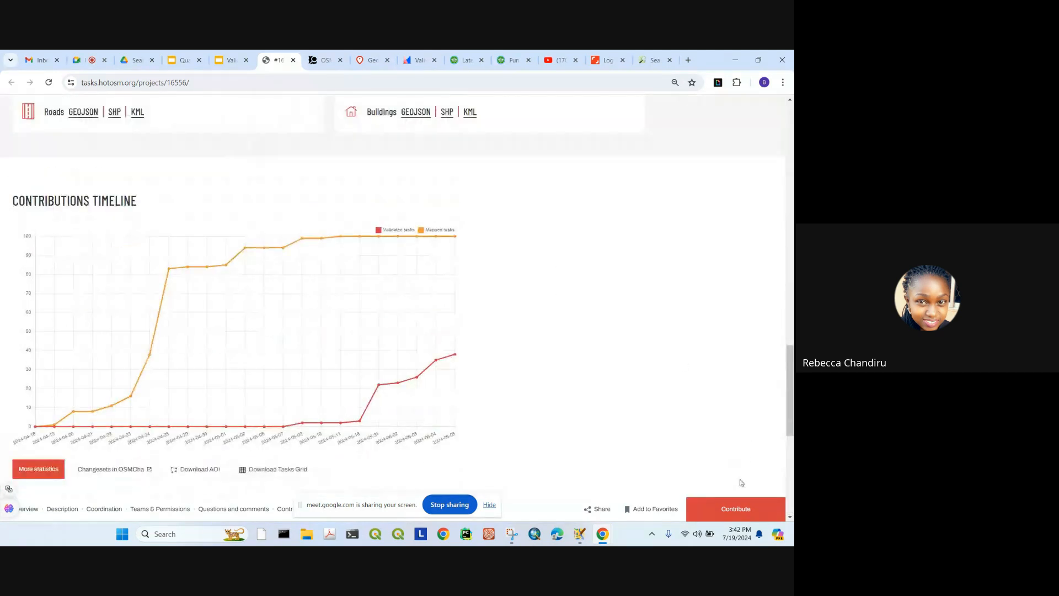
click(738, 508)
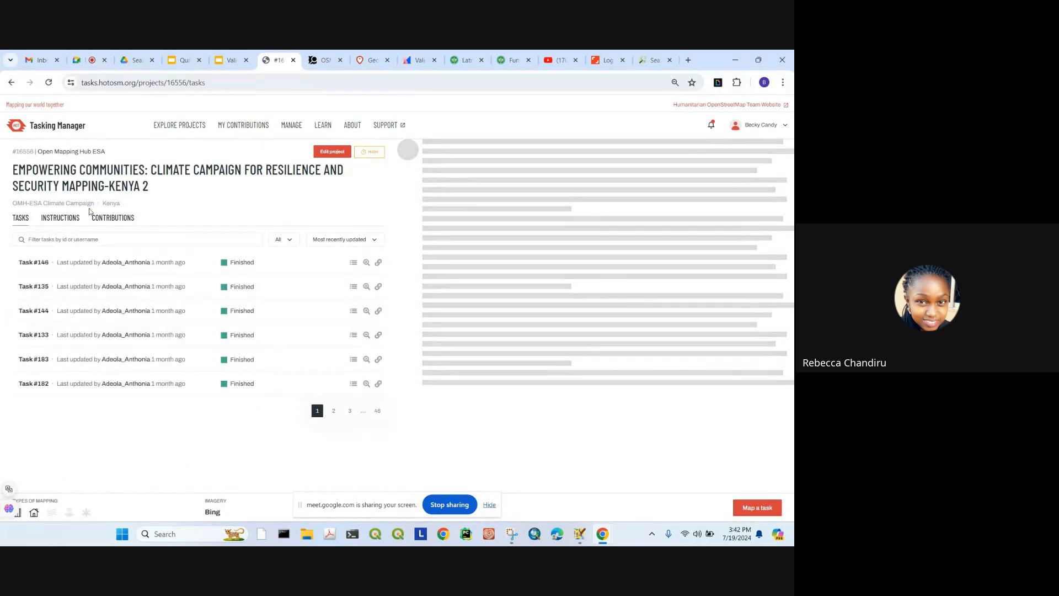
Step: Check the Contributions and Tasks lists, then pan and zoom the map onto the Marsabit task grid
click(126, 219)
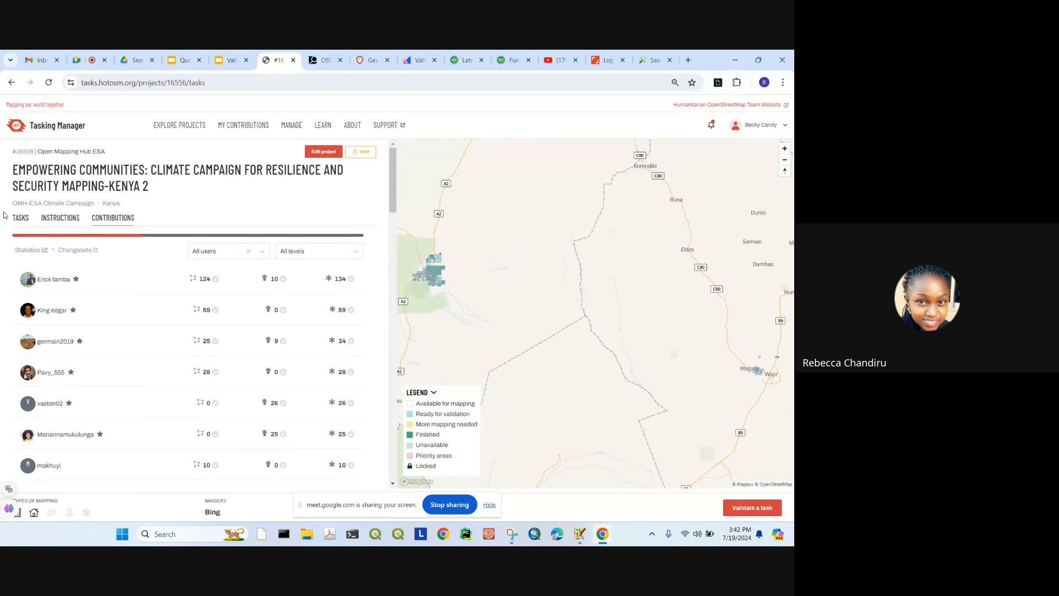
click(21, 220)
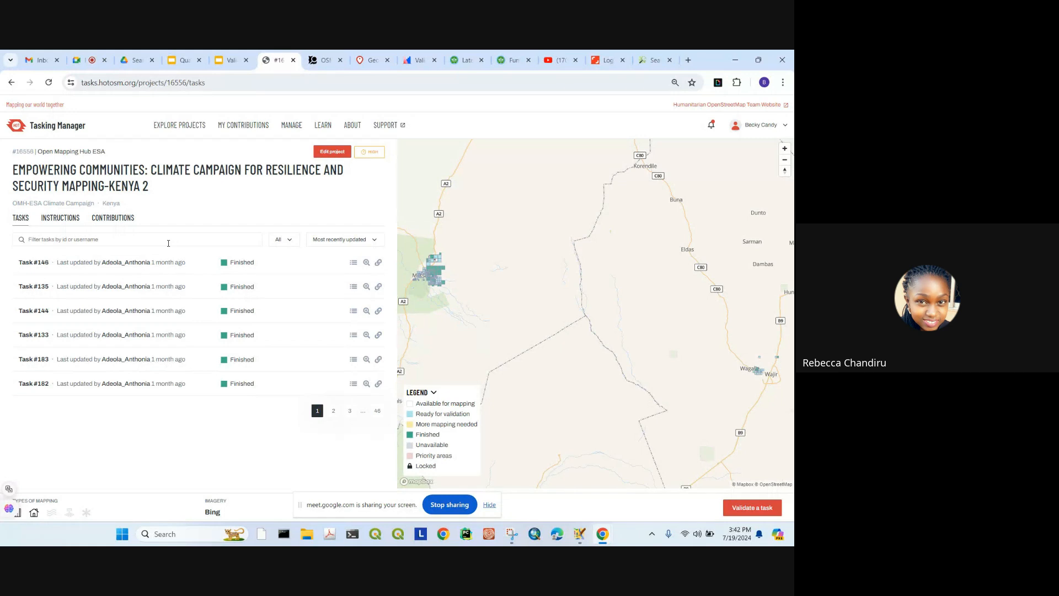
click(168, 244)
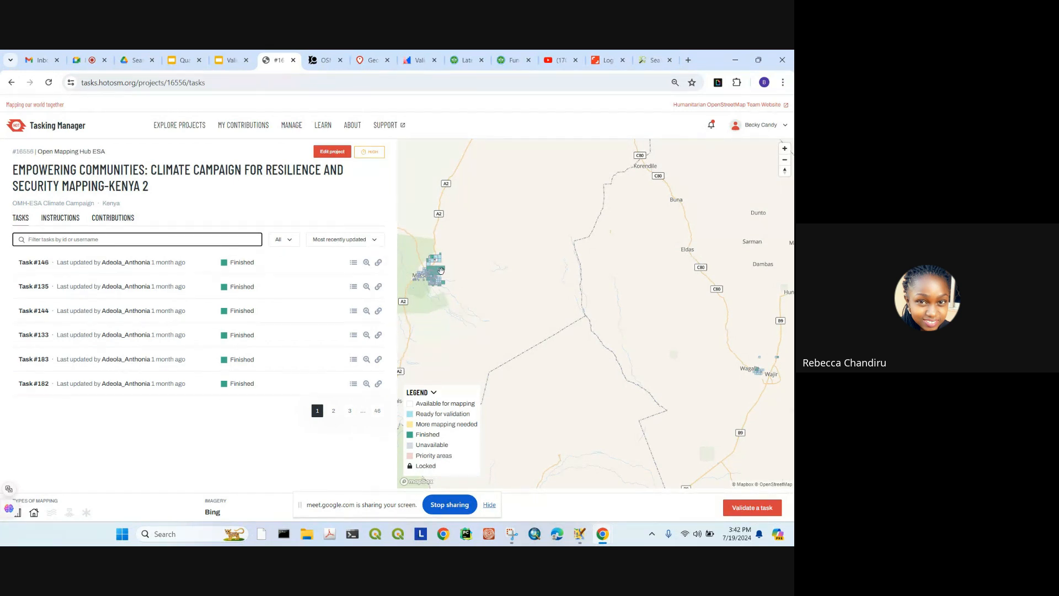
drag(440, 272, 508, 276)
scroll(497, 281, up, 2)
scroll(496, 282, up, 3)
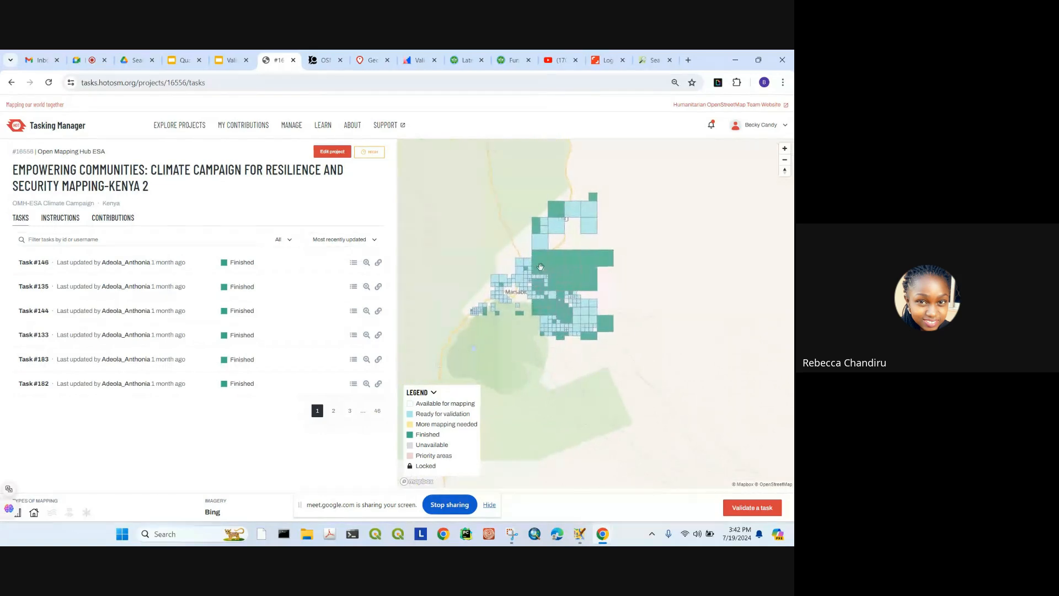
Step: Read the Project Specific Mapping Notes and Buildings tutorial, then switch to the contributors list
click(60, 219)
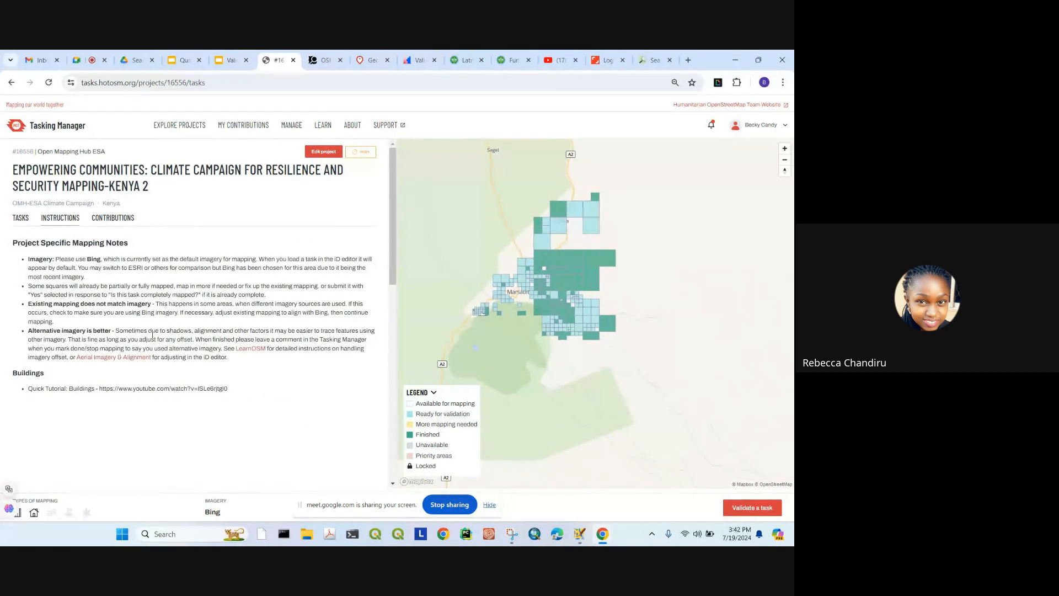
scroll(286, 336, down, 5)
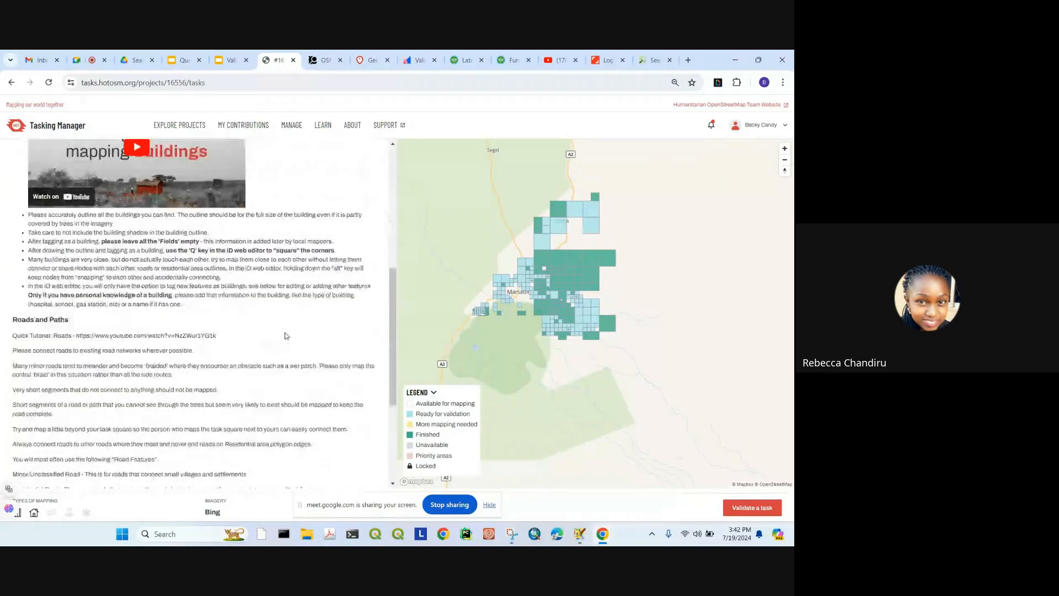
scroll(193, 342, down, 5)
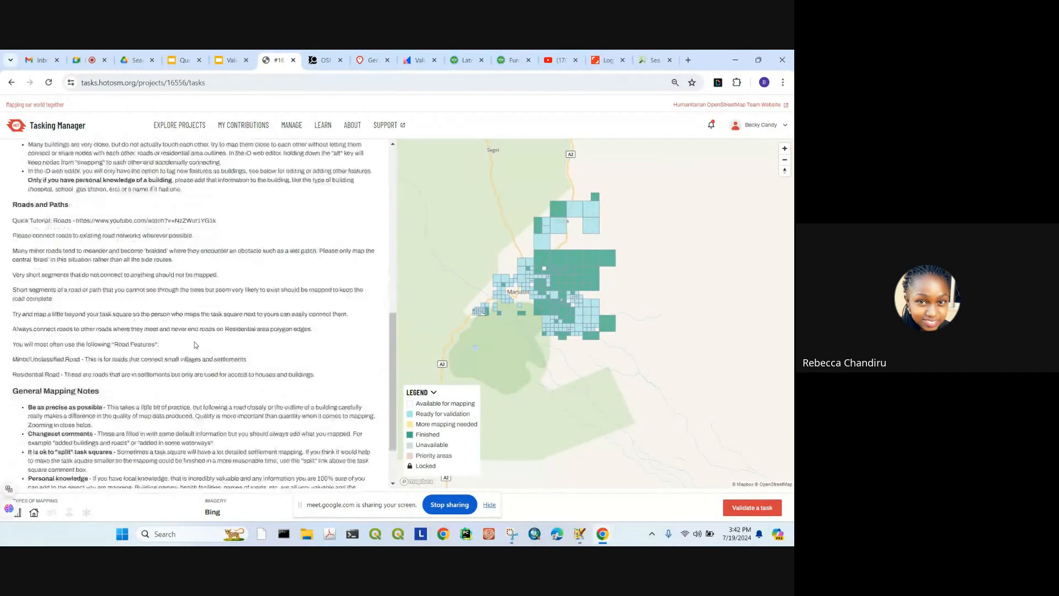
scroll(185, 328, up, 2)
scroll(185, 327, up, 10)
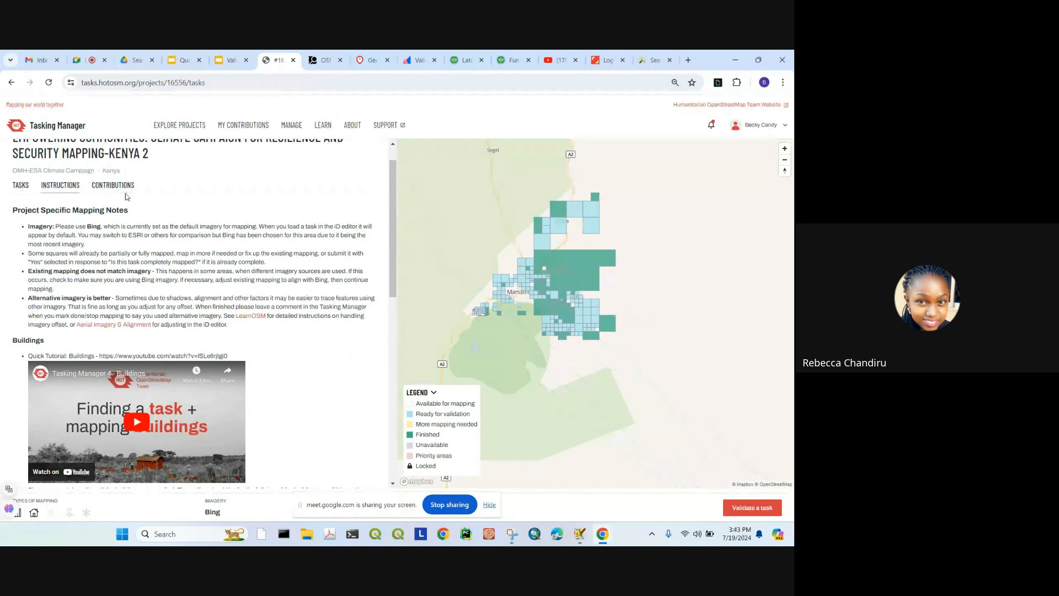
click(117, 187)
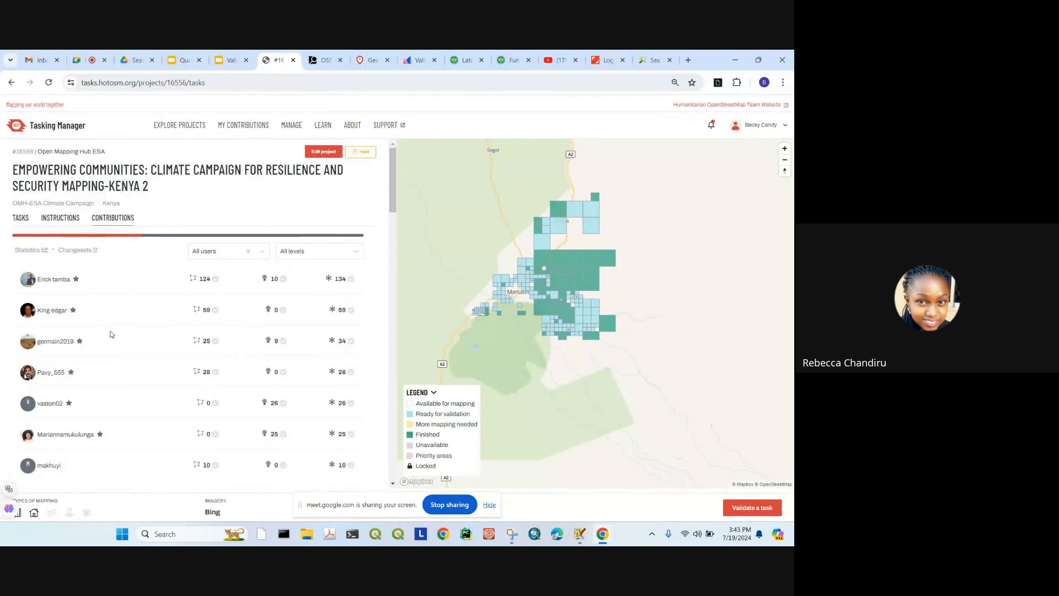
Step: Browse the contributors' mapped and validated counts and the All users filter list, then close it
scroll(112, 334, down, 10)
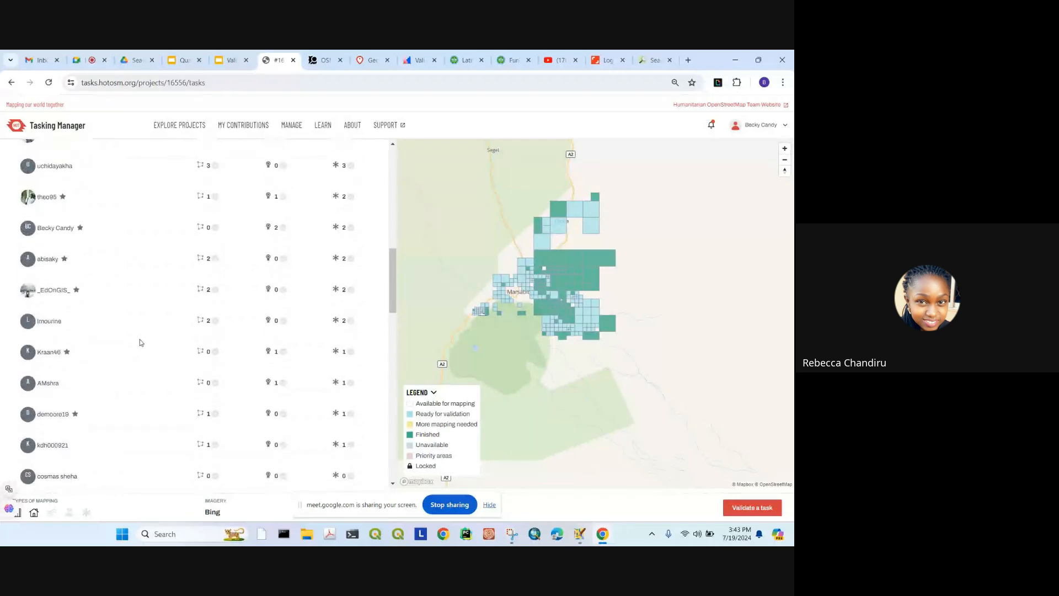
scroll(140, 340, up, 10)
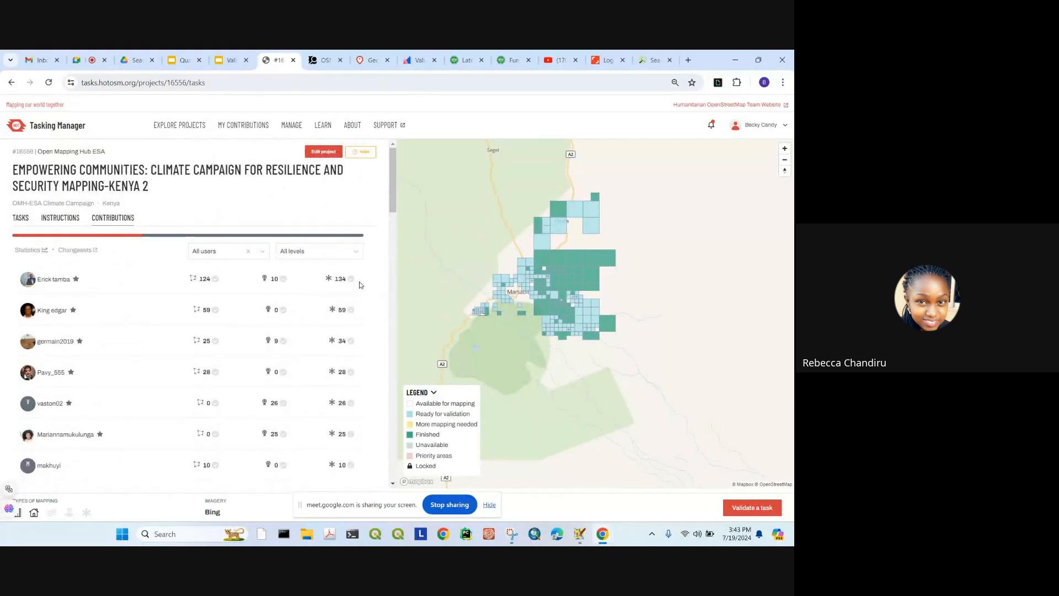
click(213, 254)
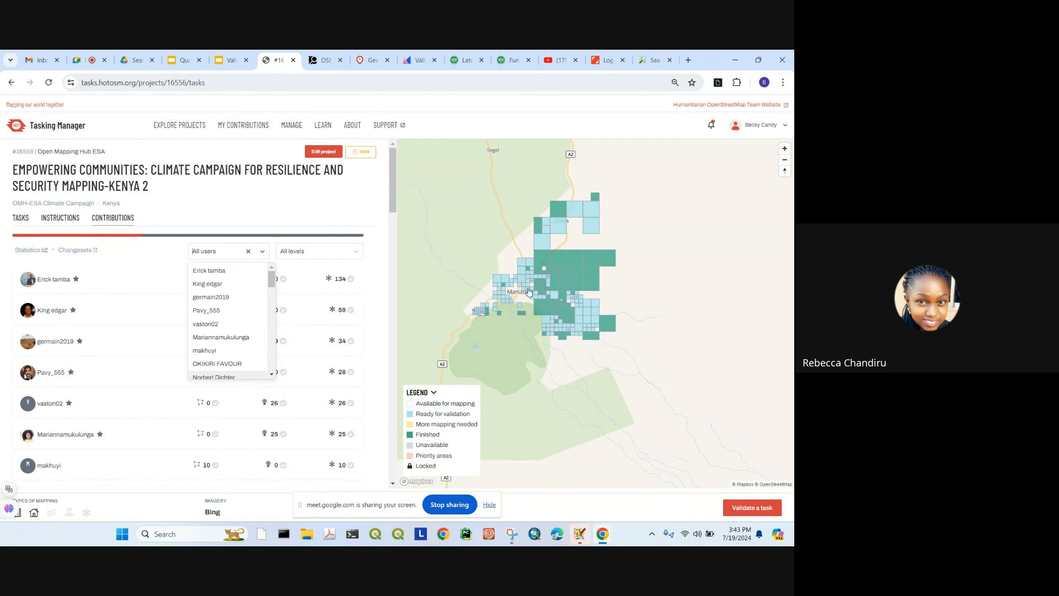
scroll(509, 285, up, 4)
click(509, 285)
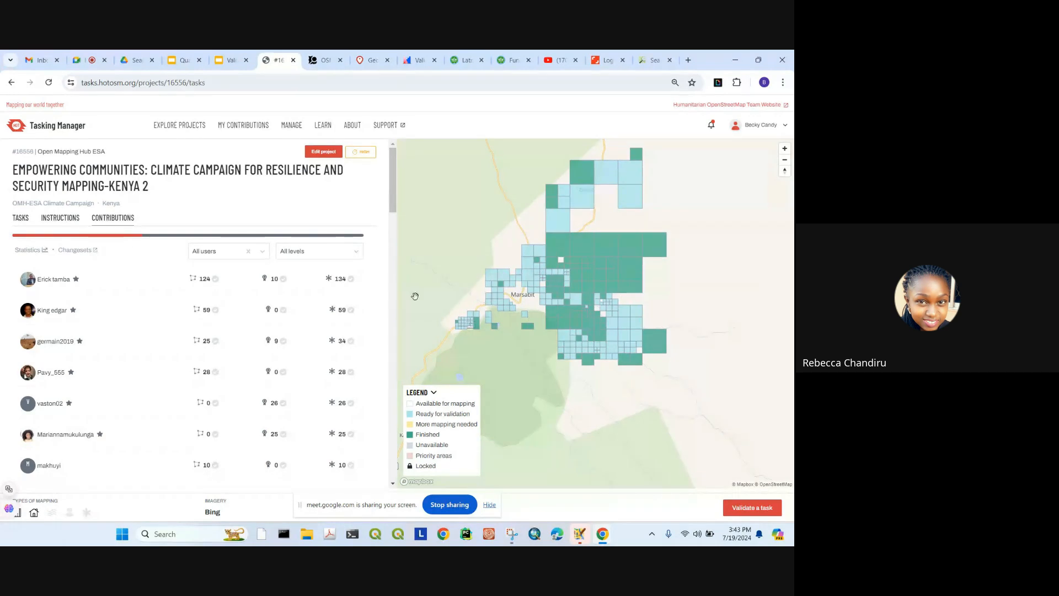
Step: Select two task squares on the project map for validation
drag(418, 424, 486, 419)
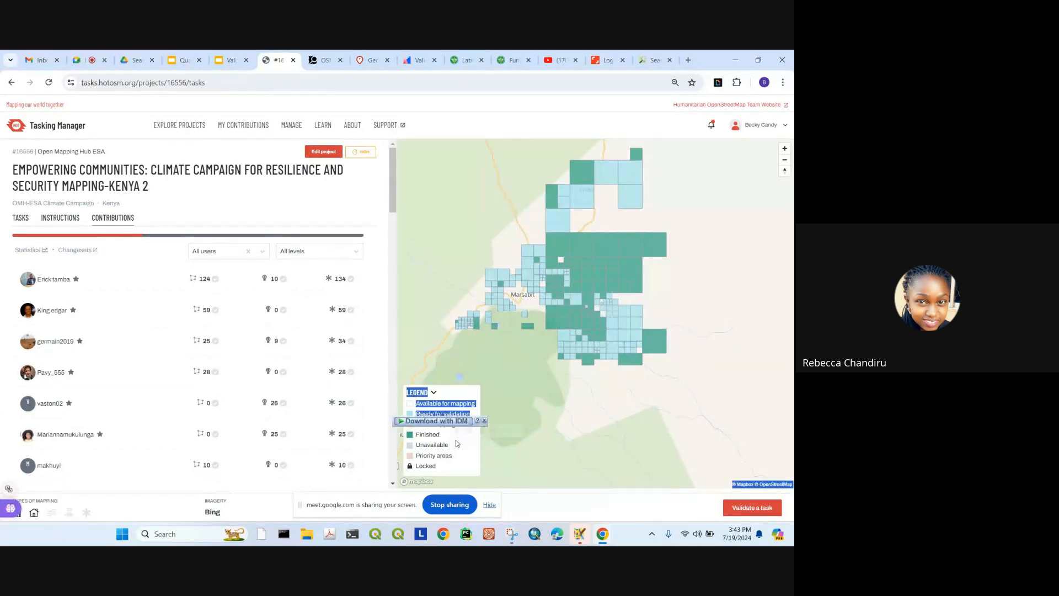
scroll(550, 307, up, 1)
click(550, 306)
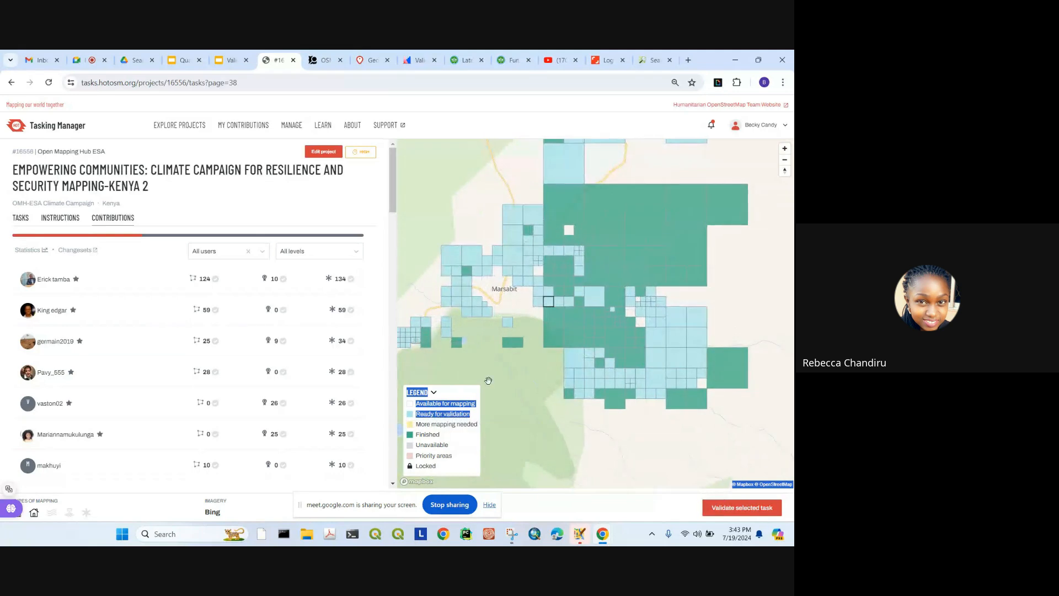
drag(415, 465, 452, 456)
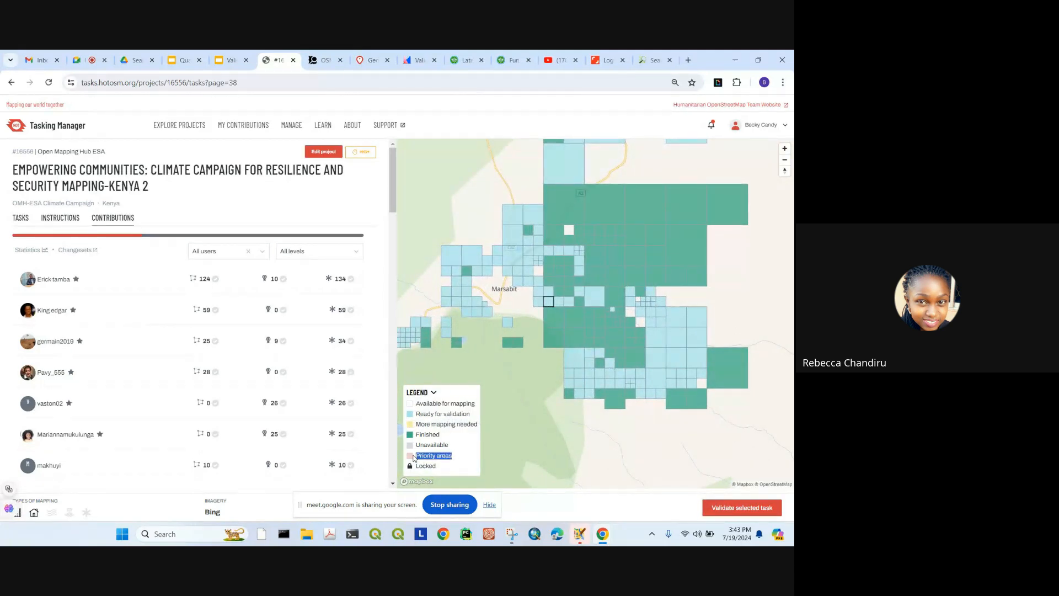
click(568, 250)
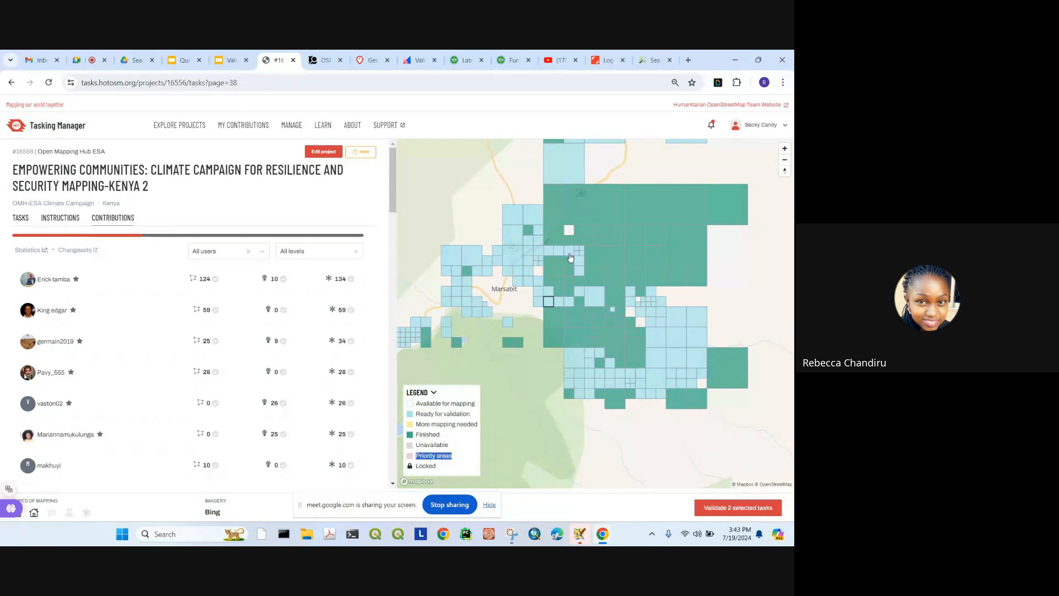
scroll(585, 281, down, 3)
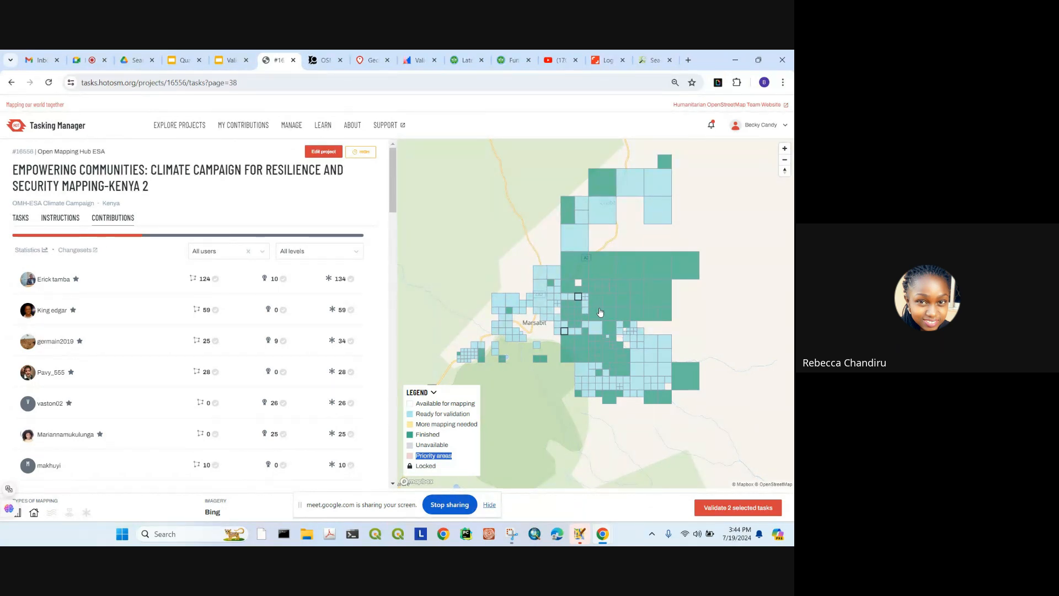
Step: In JOSM, close the Authorisation Failed message and open Edit > Preferences
click(583, 533)
click(546, 268)
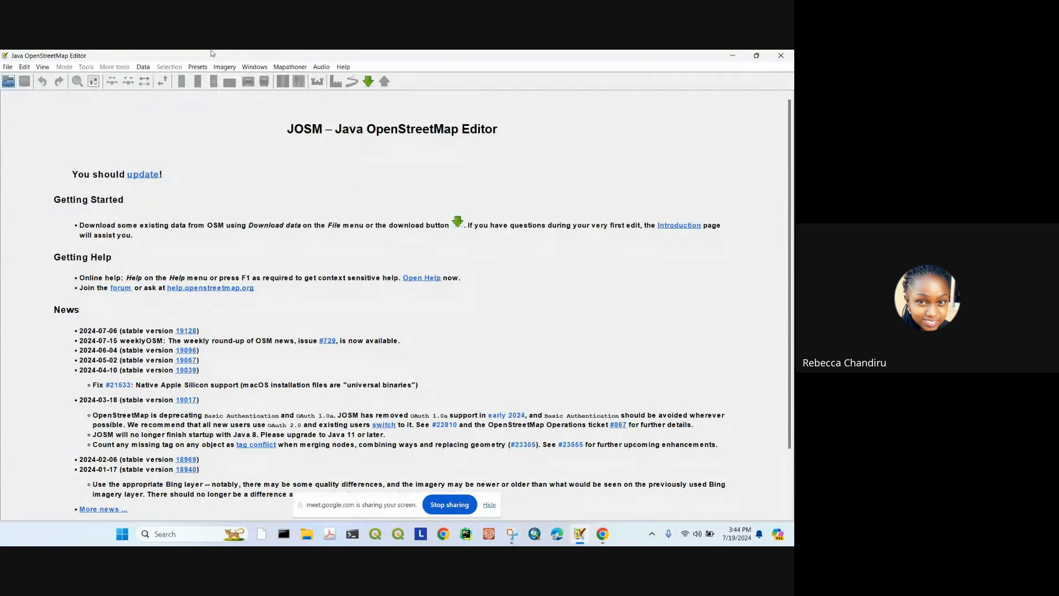
click(24, 67)
click(53, 317)
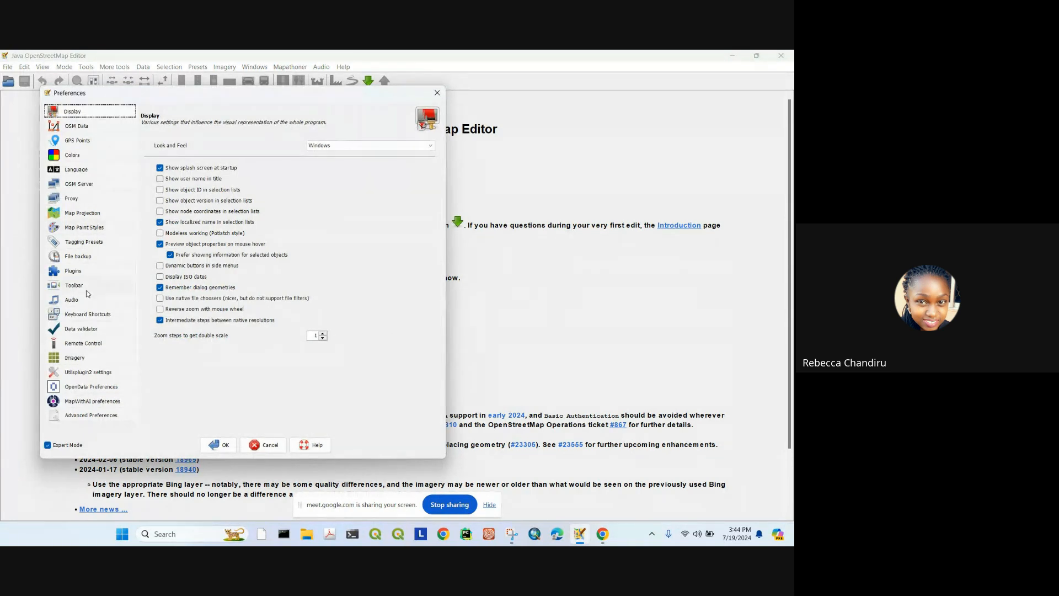
Step: On the Plugins page, search 'building' and 'tils' to find the building and utilities plugins
click(76, 271)
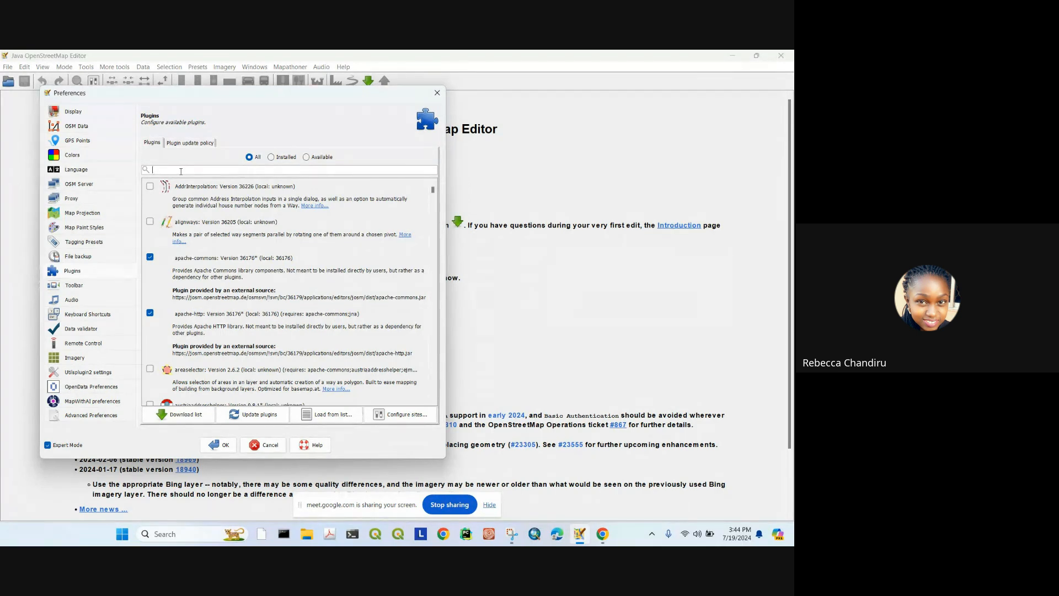
text(buildi)
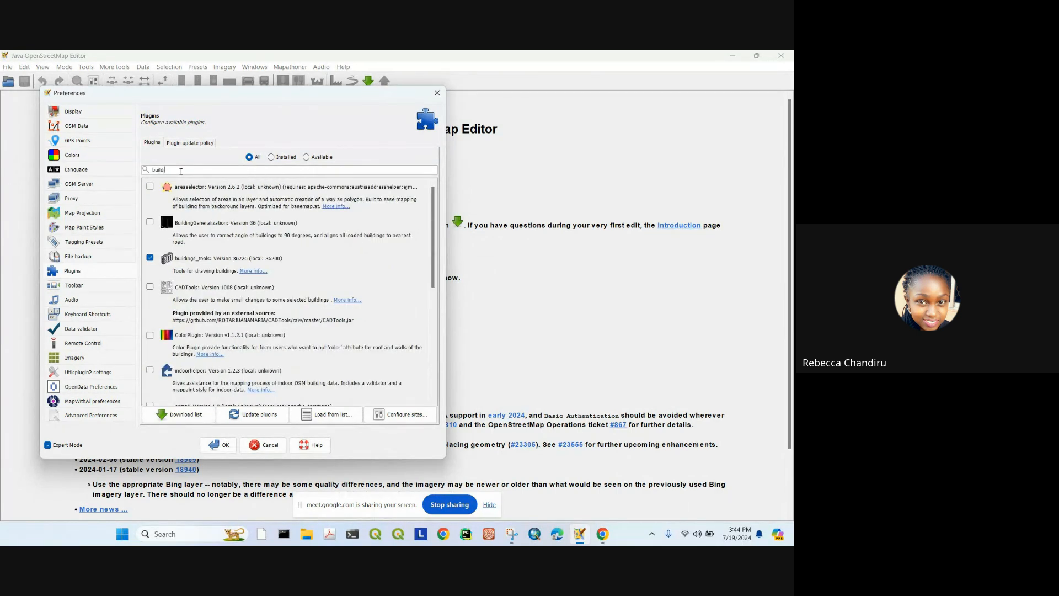
text(ng)
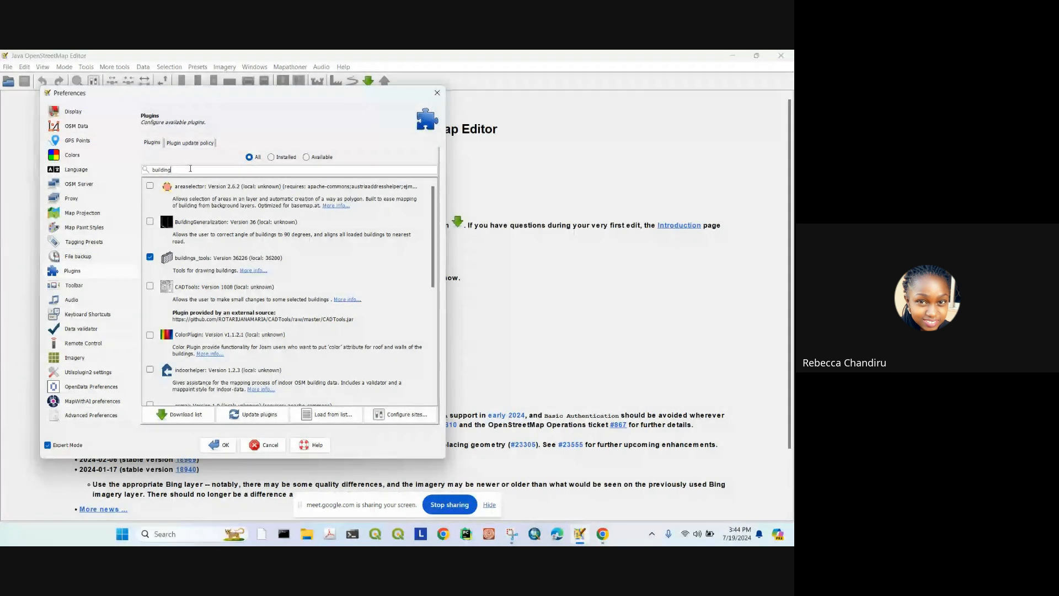
key(BackSpace)
key(BackSpace)
key(BackSpace)
key(BackSpace)
key(BackSpace)
key(BackSpace)
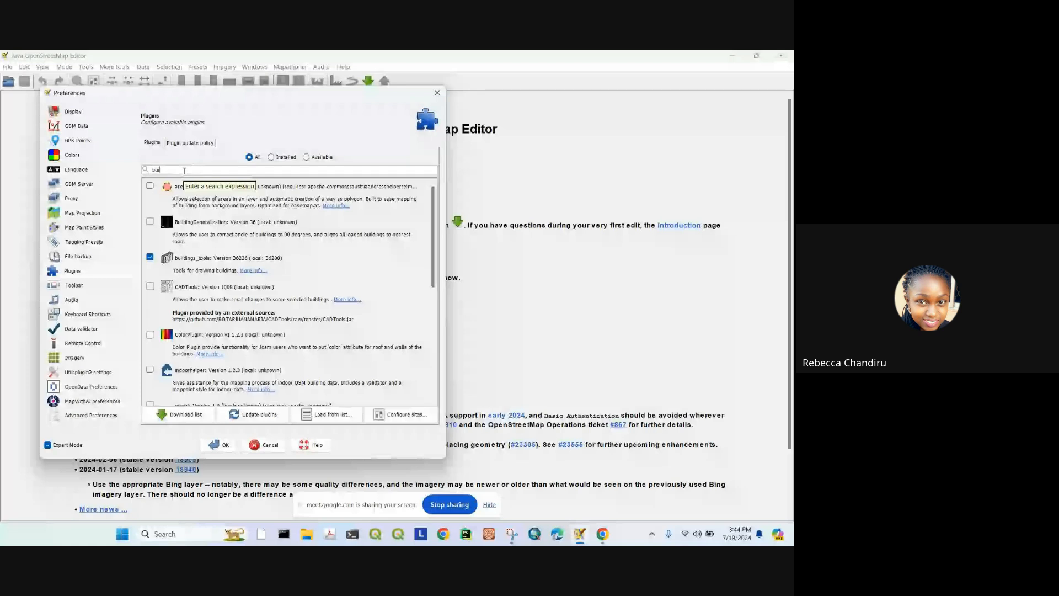
key(BackSpace)
text(tils)
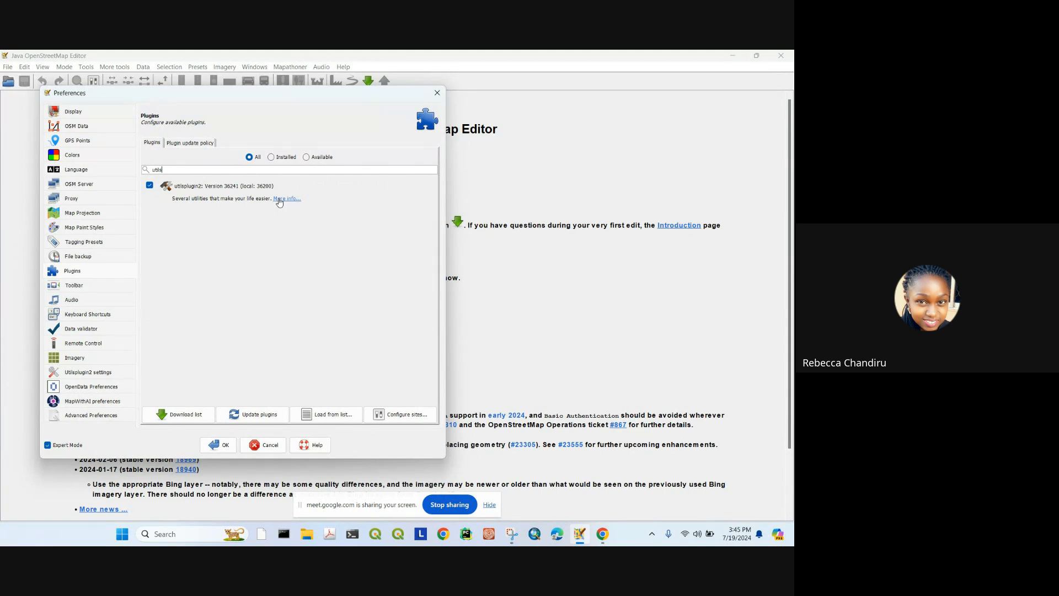
key(BackSpace)
key(BackSpace)
key(BackSpace)
key(BackSpace)
key(BackSpace)
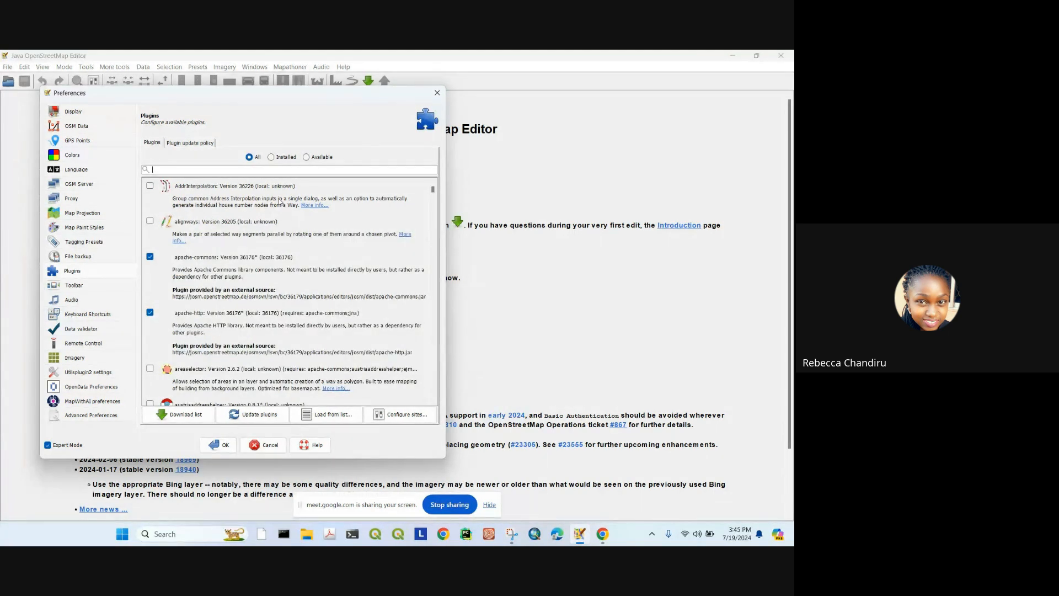
Step: Filter by 'mapa', 'bui', 'uti' and 'mapath' to tick mapathoner, buildings_tools and utilsplugin2, then clear the filter
text(mapa)
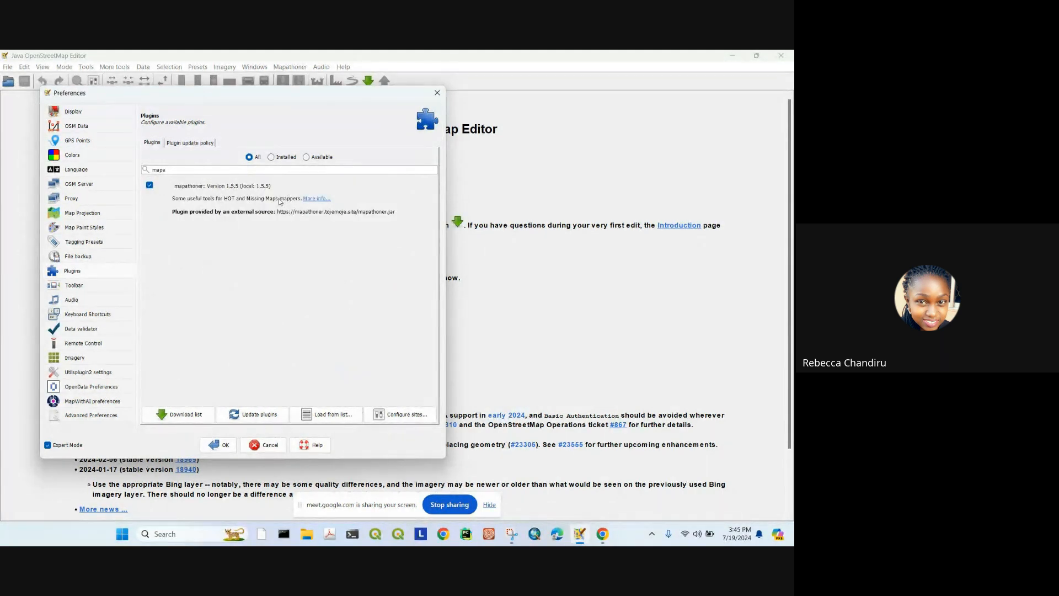
key(BackSpace)
key(BackSpace)
key(BackSpace)
key(BackSpace)
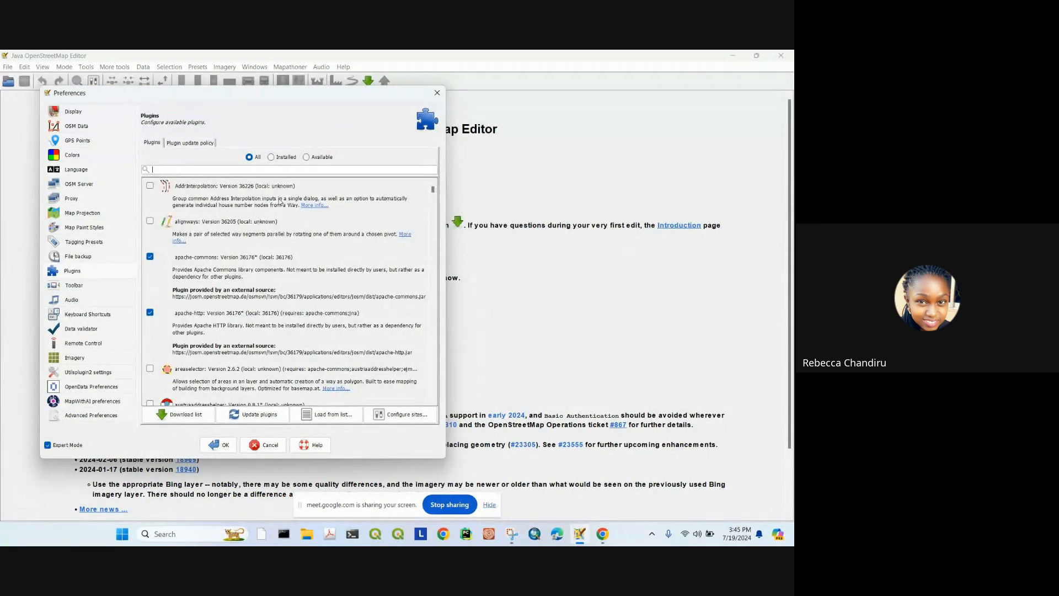
text(bu)
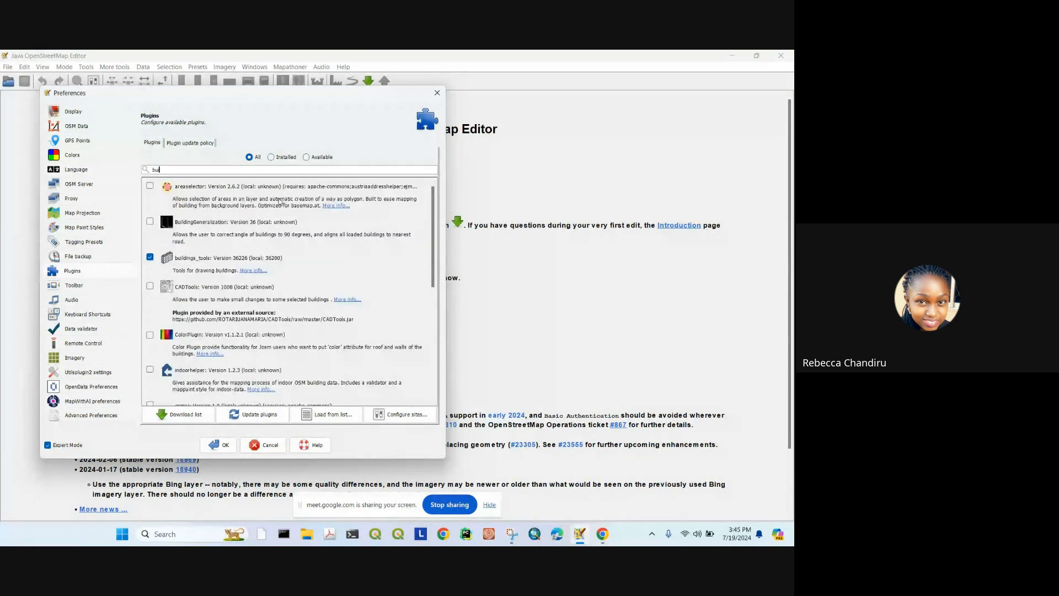
text(i)
key(BackSpace)
key(BackSpace)
key(BackSpace)
key(BackSpace)
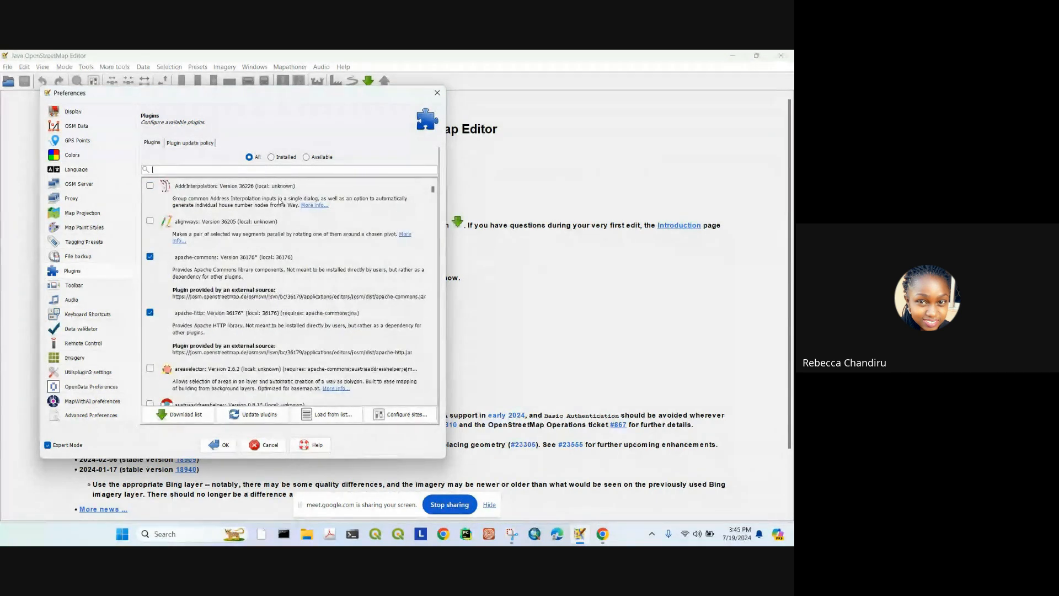
text(util)
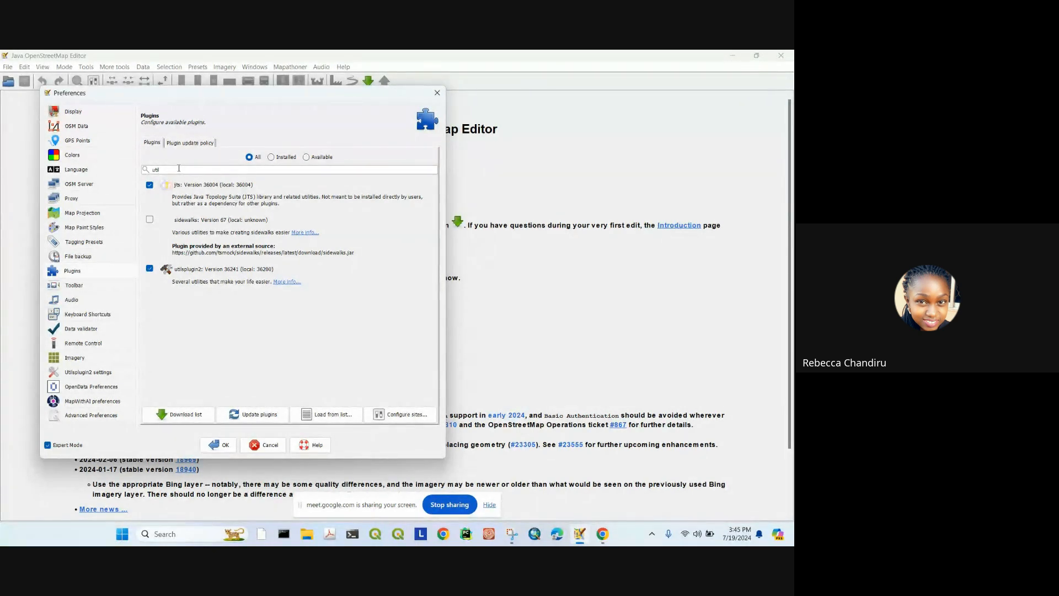
key(BackSpace)
key(BackSpace)
key(BackSpace)
key(BackSpace)
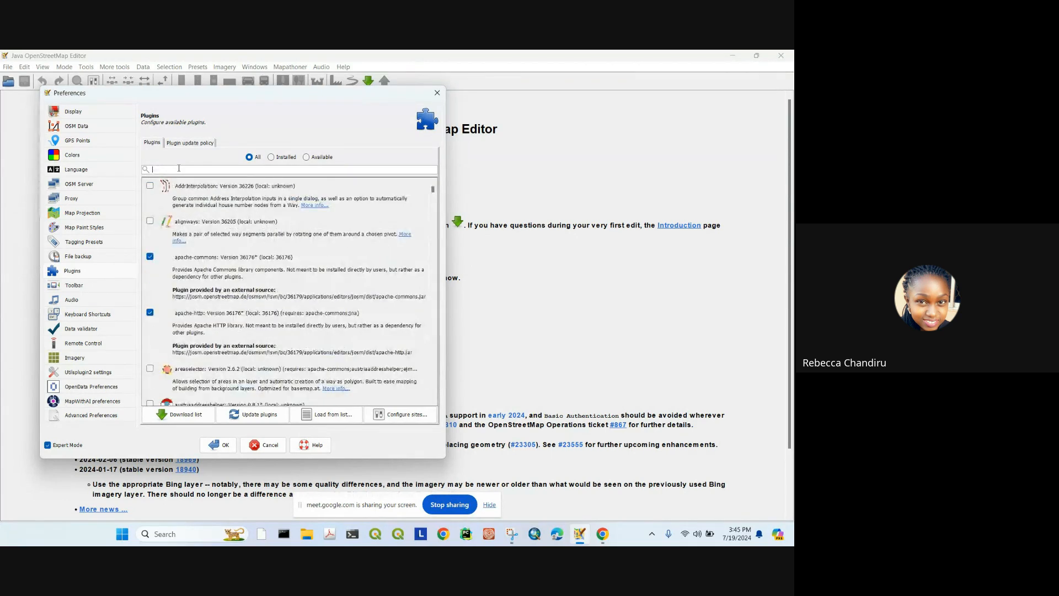
text(mapath)
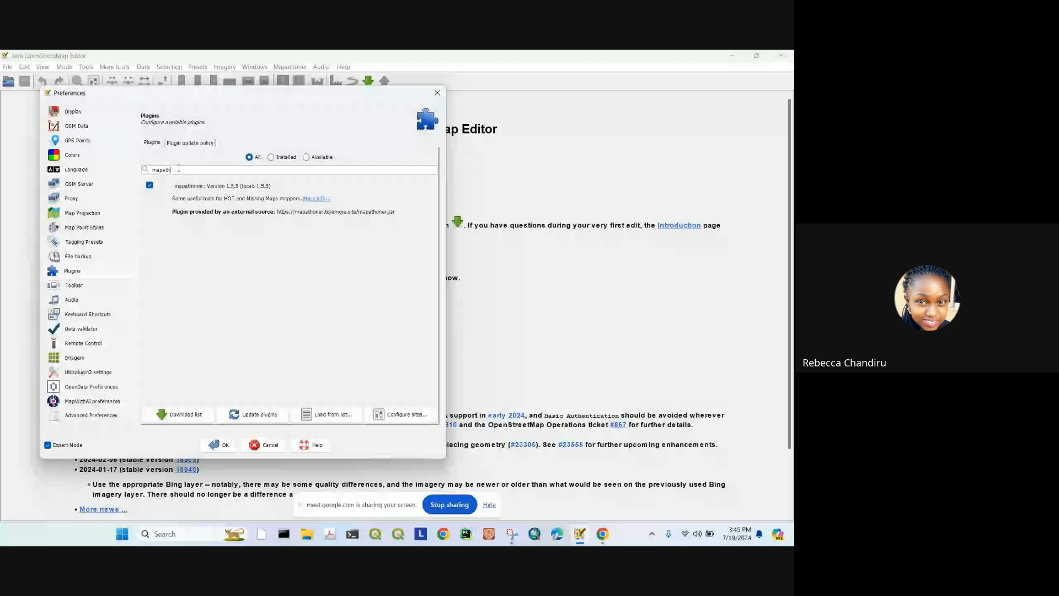
key(BackSpace)
key(BackSpace)
key(BackSpace)
key(BackSpace)
key(BackSpace)
key(BackSpace)
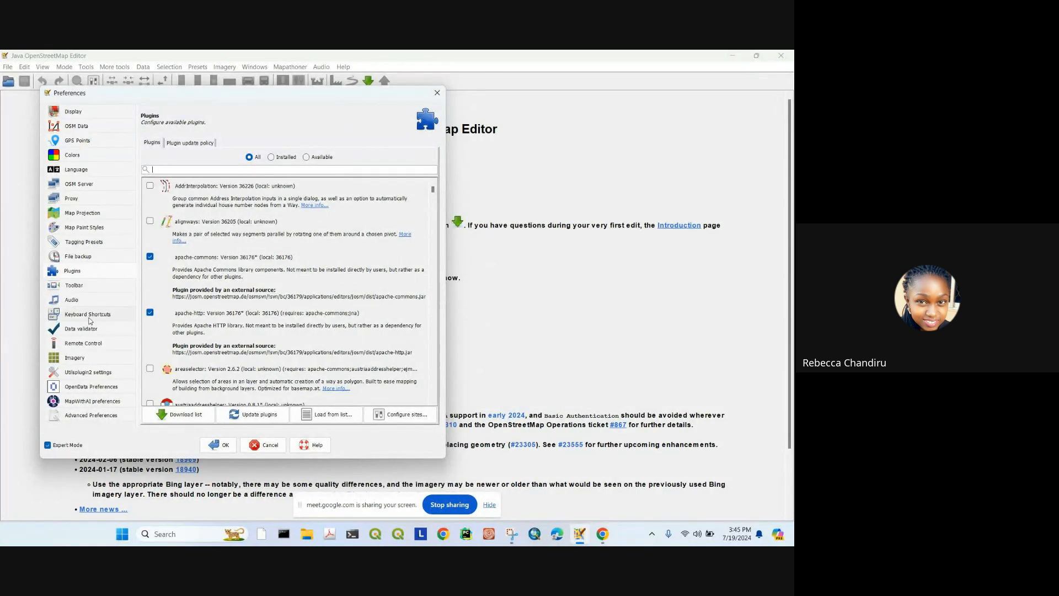
Step: Review the Remote Control and OSM Server settings, then move up to the Language page
click(81, 343)
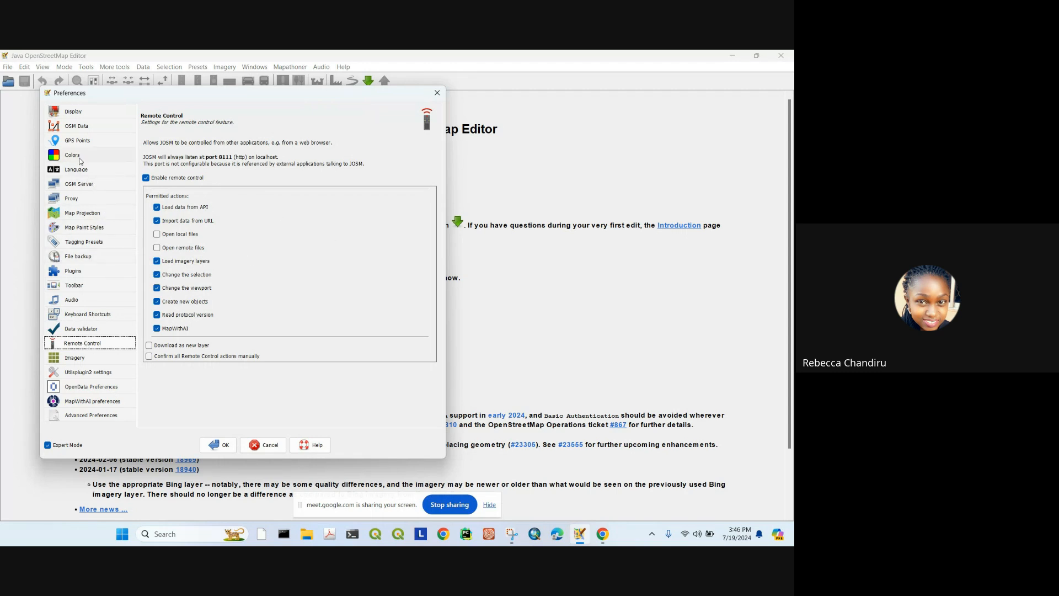
click(78, 183)
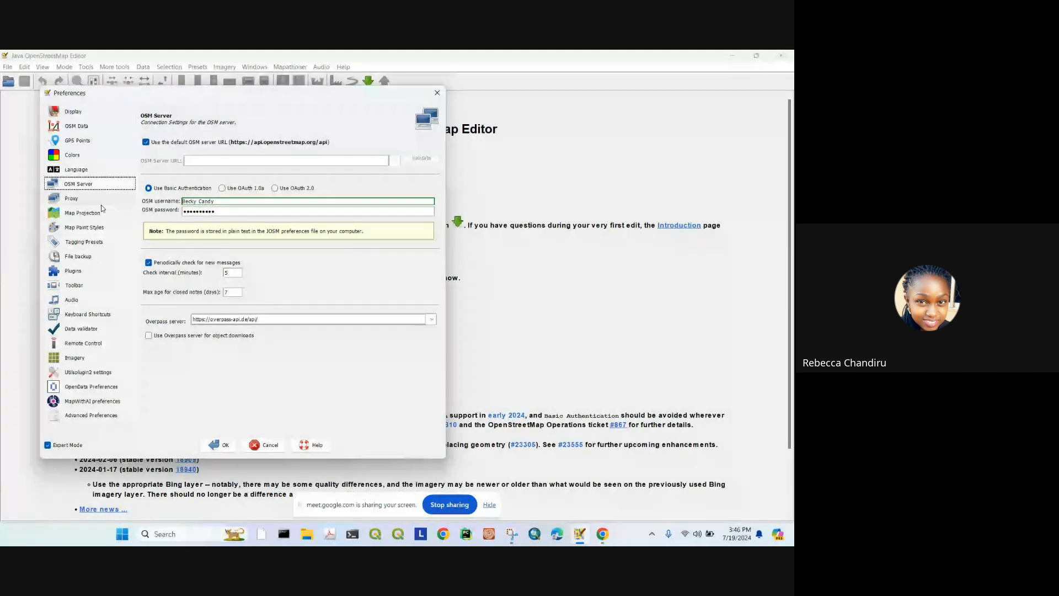
key(Up)
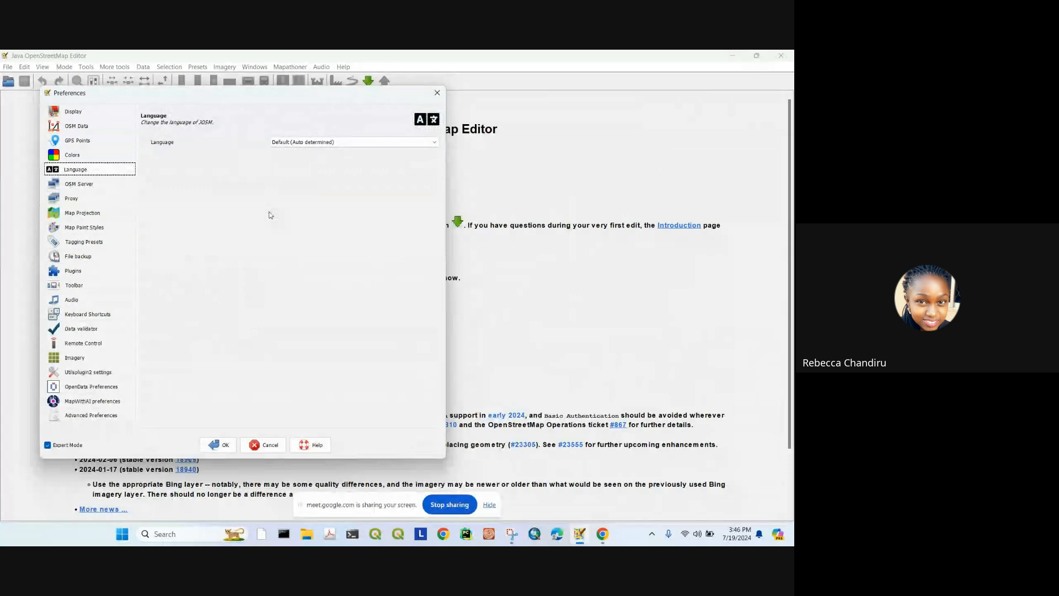
Step: Leave the language at Default (Auto determined), close Preferences, and return to the Tasking Manager page
click(284, 143)
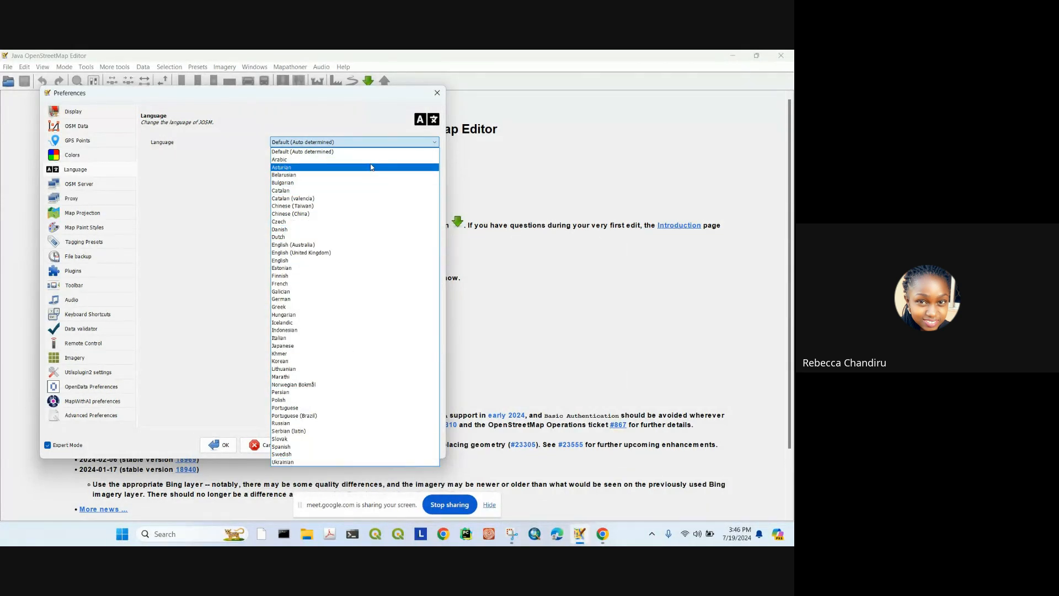
click(209, 169)
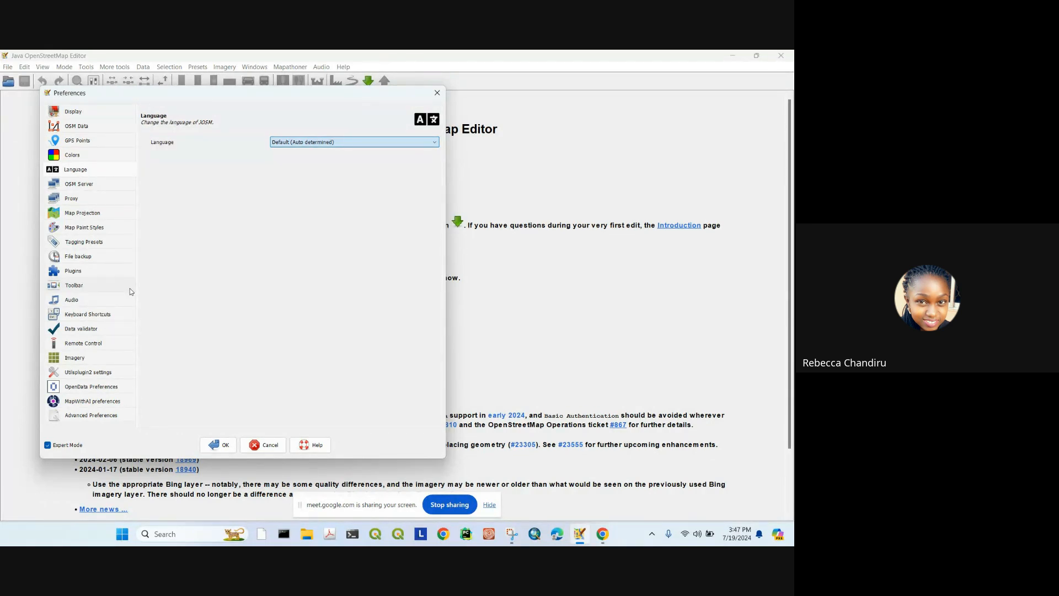
click(437, 92)
click(602, 533)
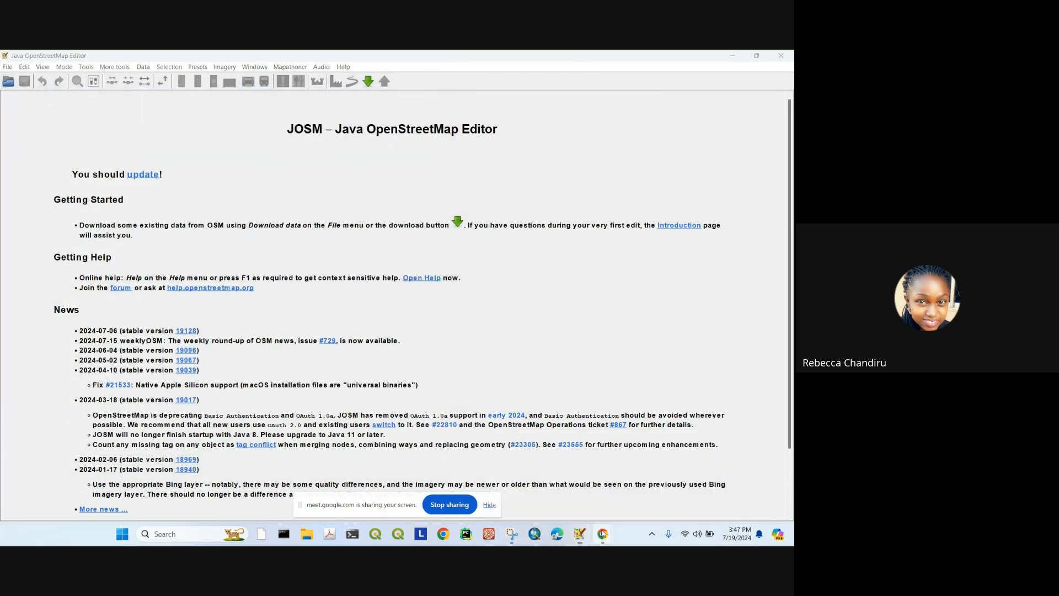
click(580, 505)
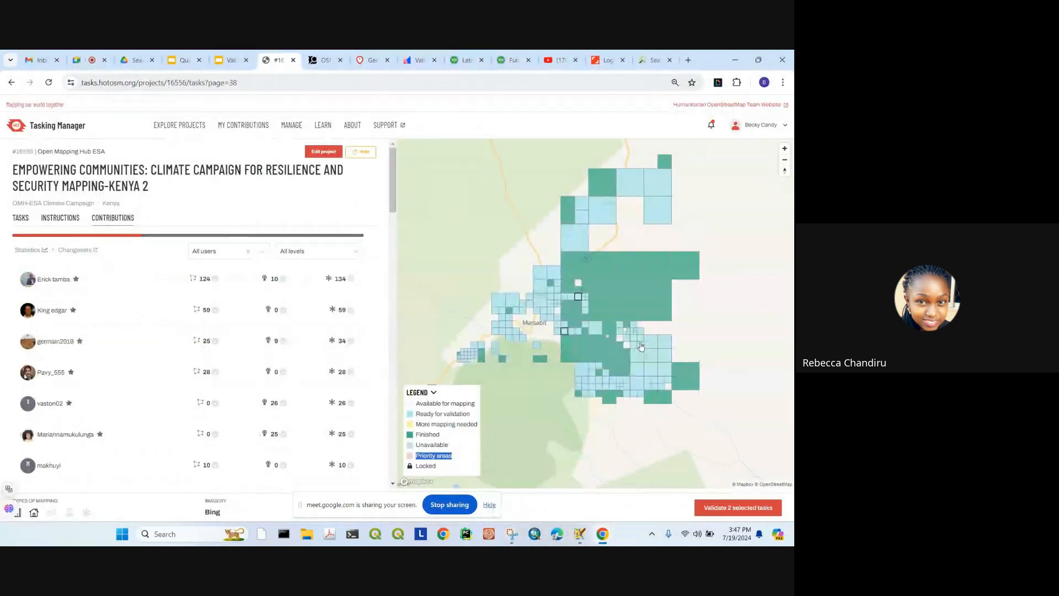
Step: Zoom the task map toward Marsabit and select a block of neighbouring task tiles there
scroll(609, 275, up, 3)
drag(609, 276, 690, 265)
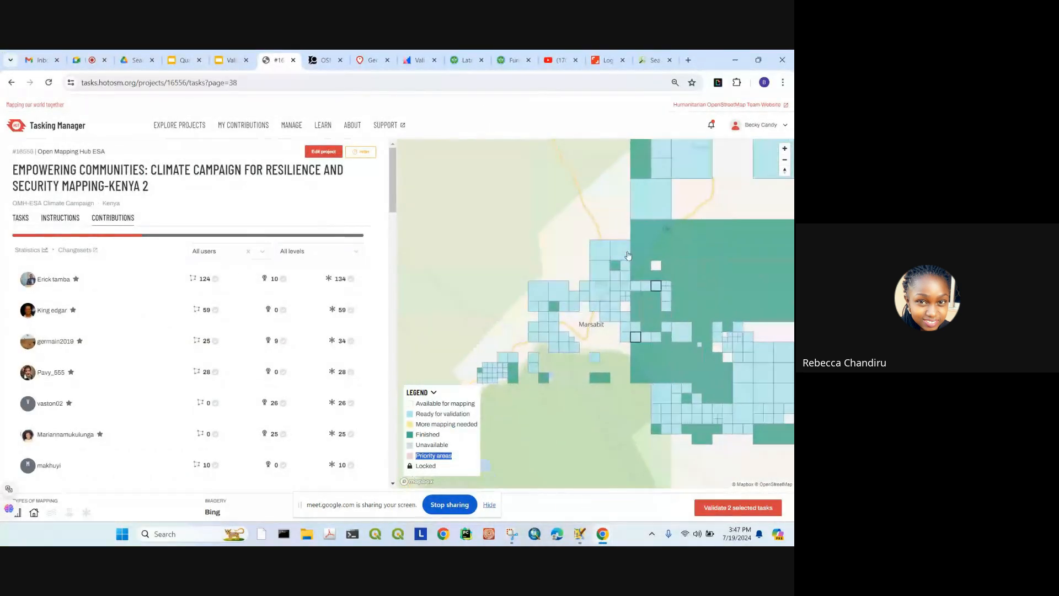
click(670, 223)
drag(670, 223, 623, 256)
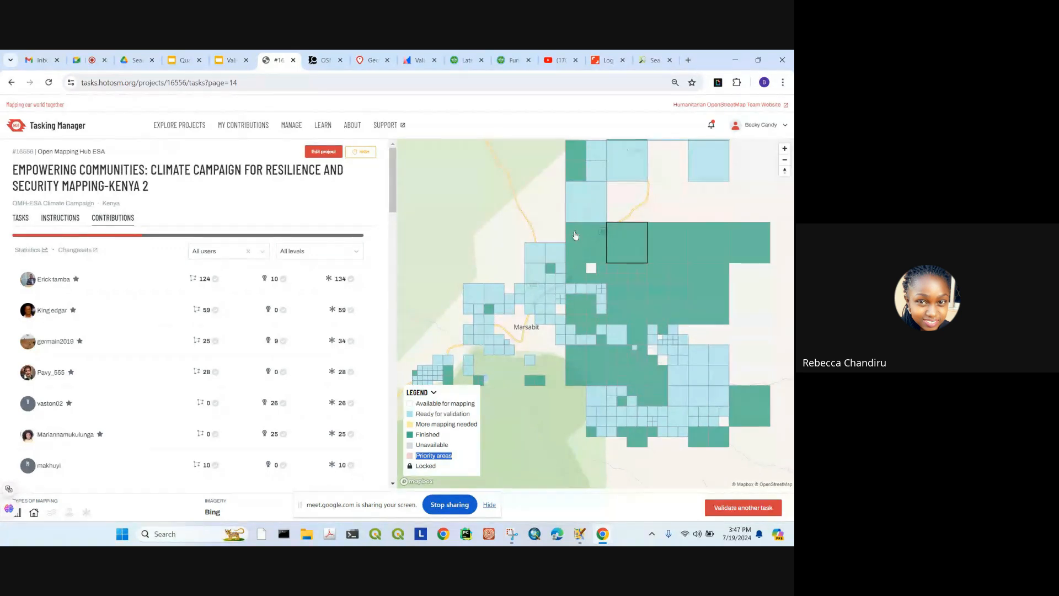
scroll(532, 289, up, 3)
click(544, 279)
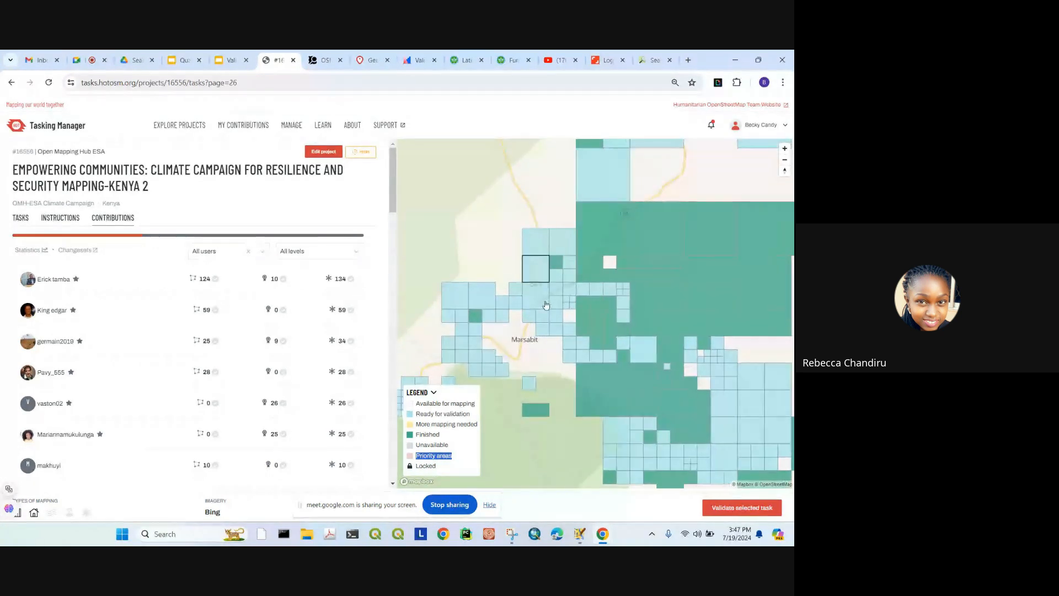
click(544, 303)
click(556, 292)
click(544, 304)
click(543, 317)
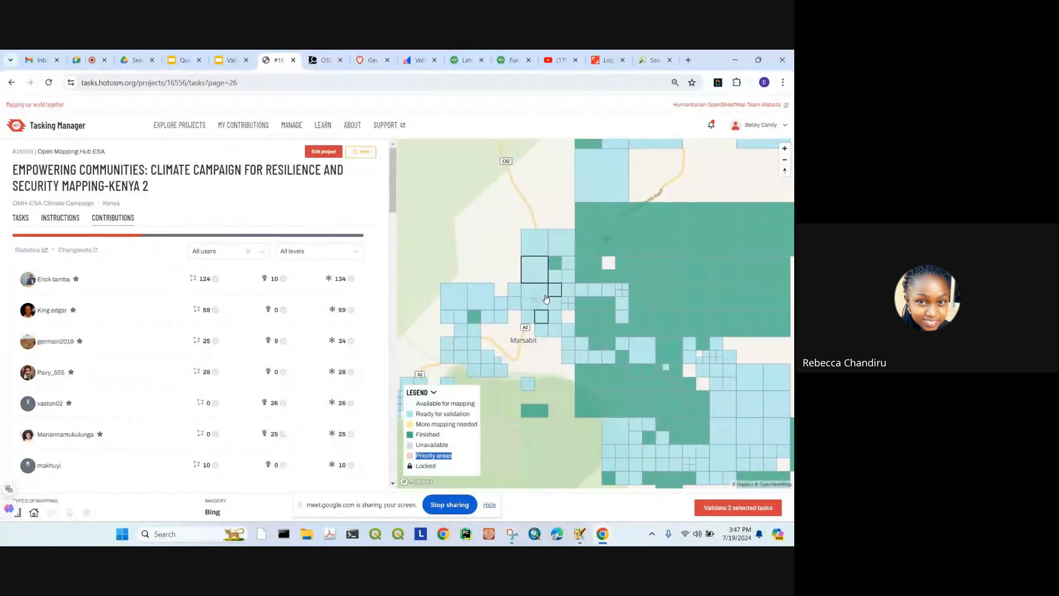
click(545, 300)
click(556, 303)
click(555, 317)
click(544, 333)
click(557, 333)
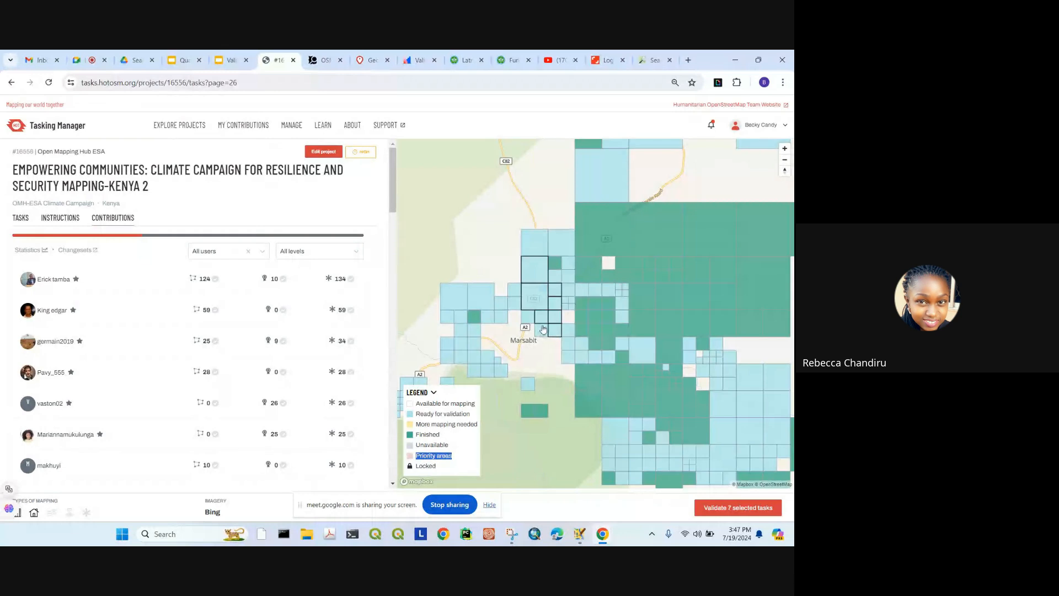
click(512, 292)
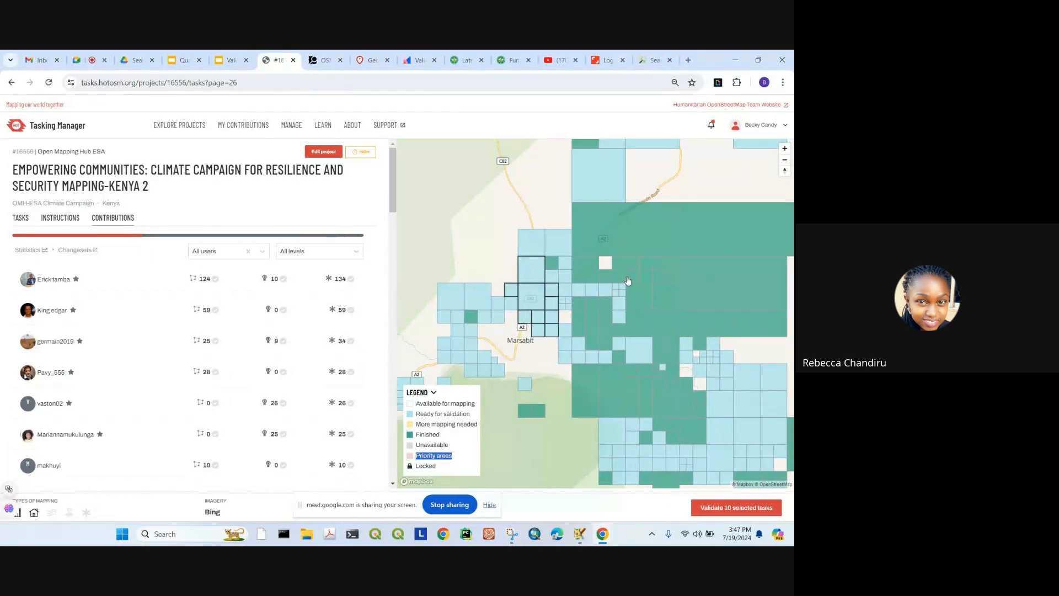
Step: Narrow the selection to a single finished task square and start validating it in JOSM
click(665, 255)
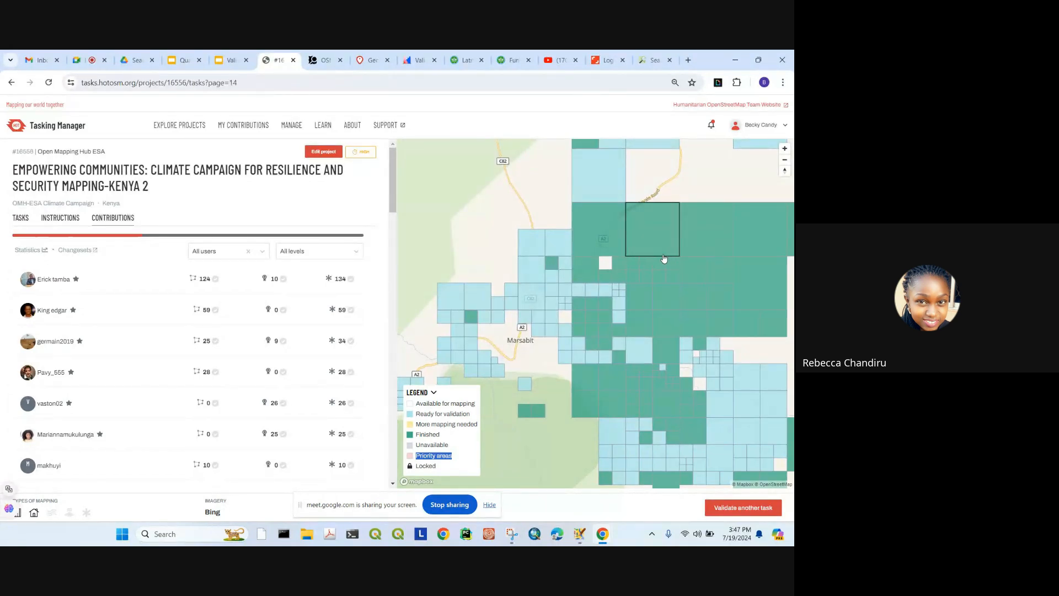
scroll(588, 260, up, 4)
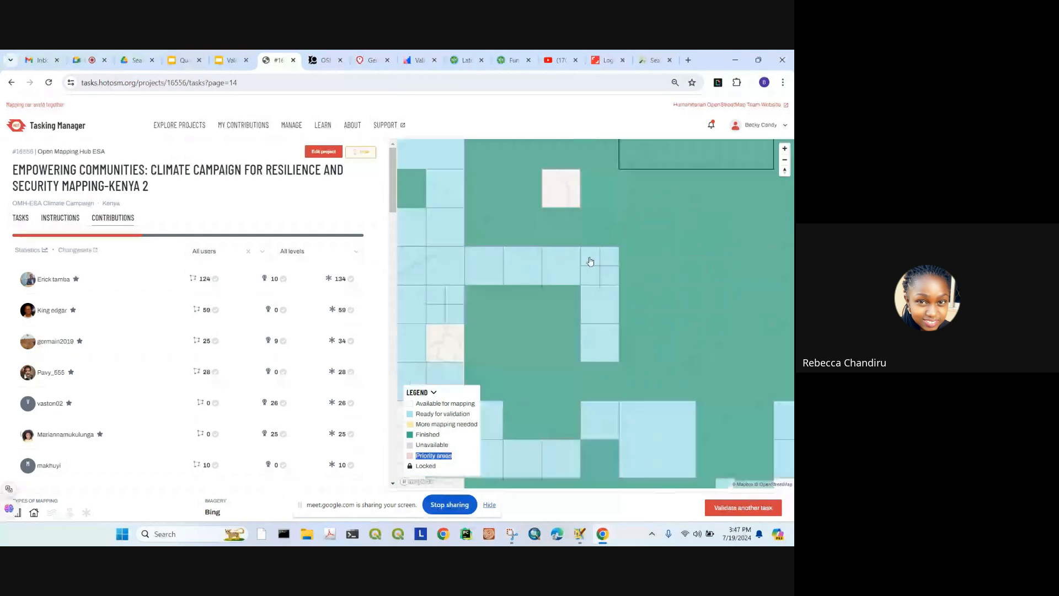
click(590, 262)
click(743, 508)
Step: Bring JOSM forward, look around the loaded task boundary, and open the Imagery menu
mouse_move(581, 541)
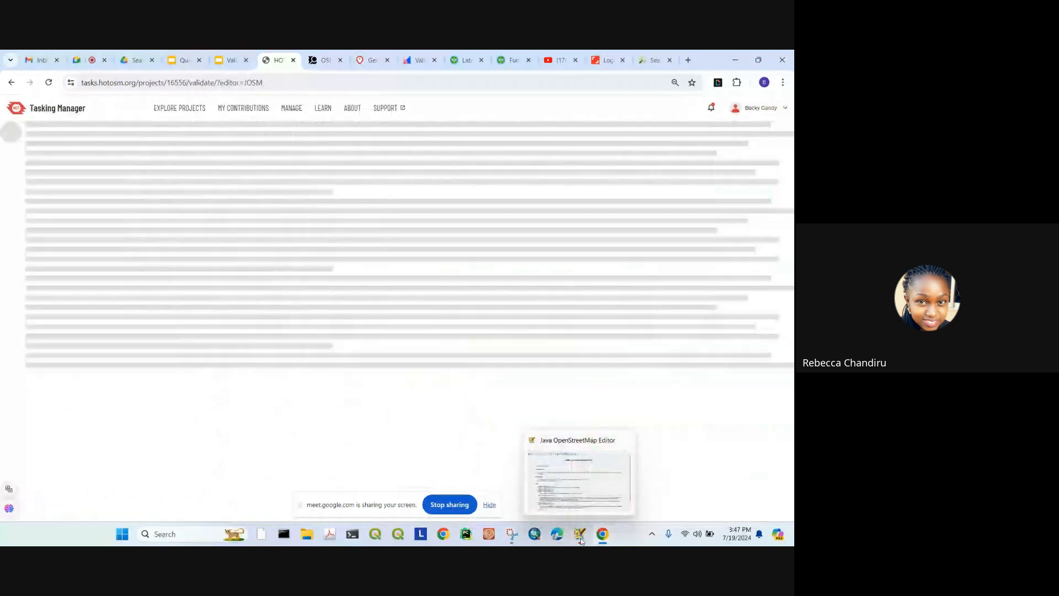
click(627, 451)
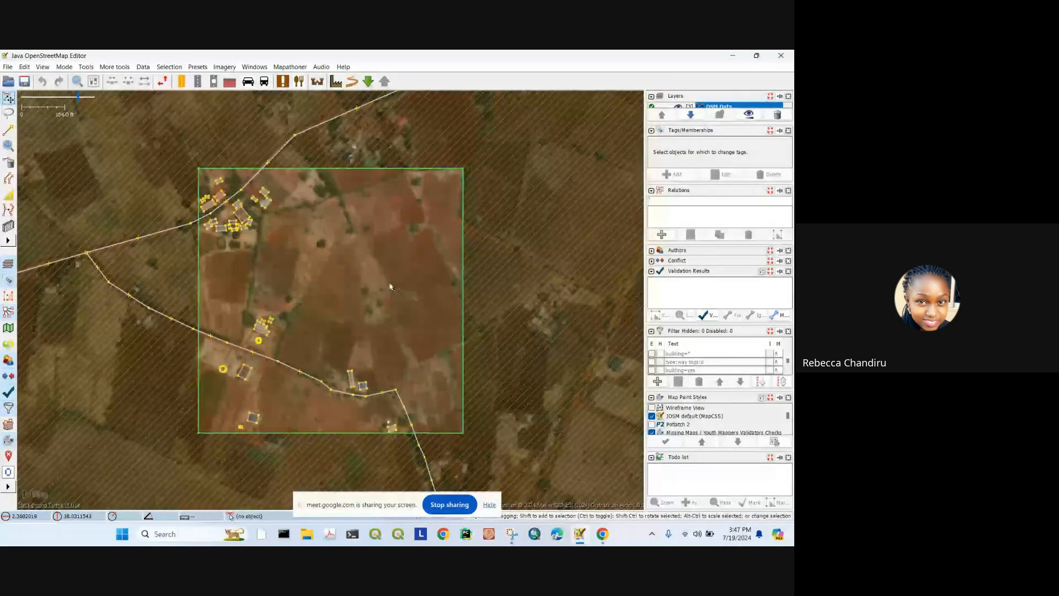
scroll(291, 274, up, 2)
drag(292, 272, 246, 306)
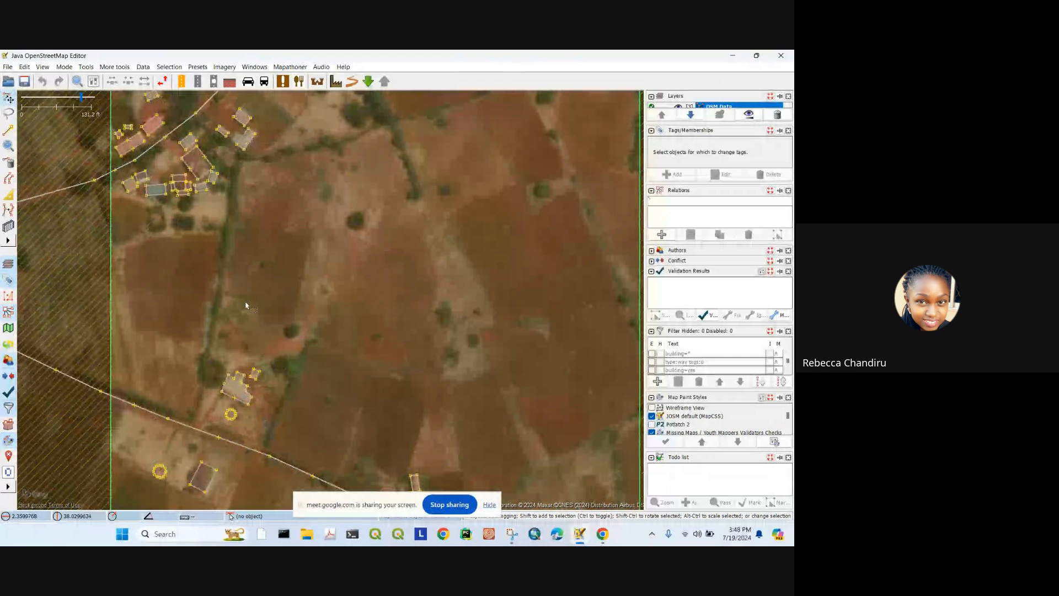
scroll(246, 306, down, 2)
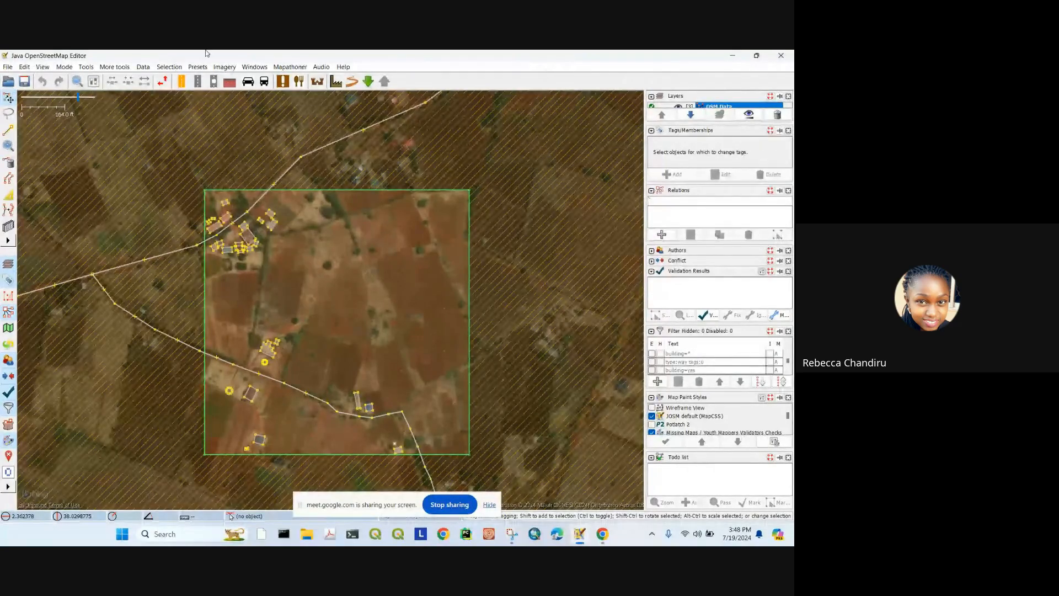
click(221, 69)
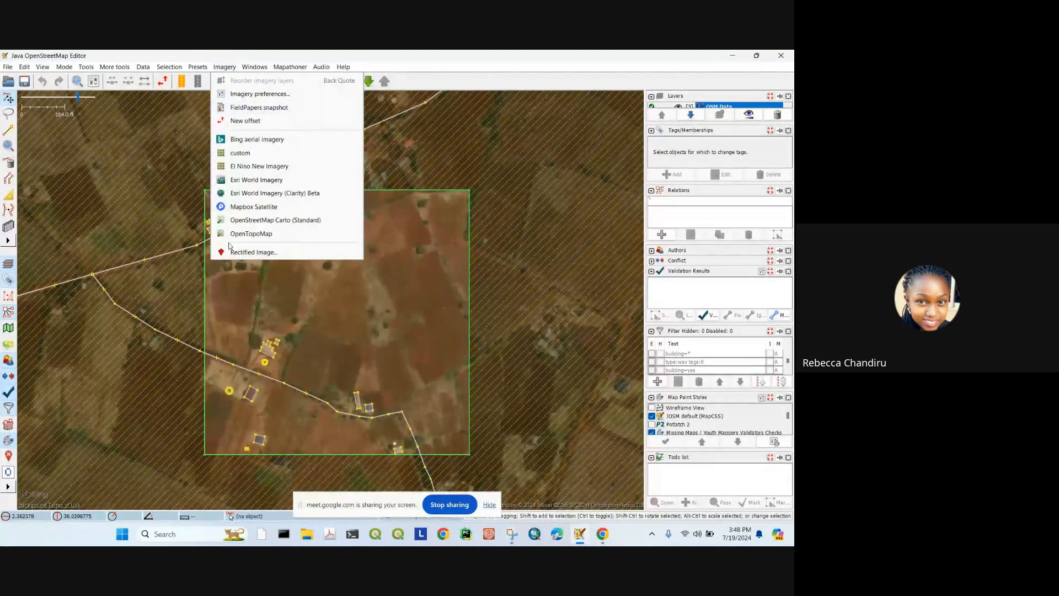
Step: Inspect the unclassified road's tags, then close the Layers panel
click(289, 68)
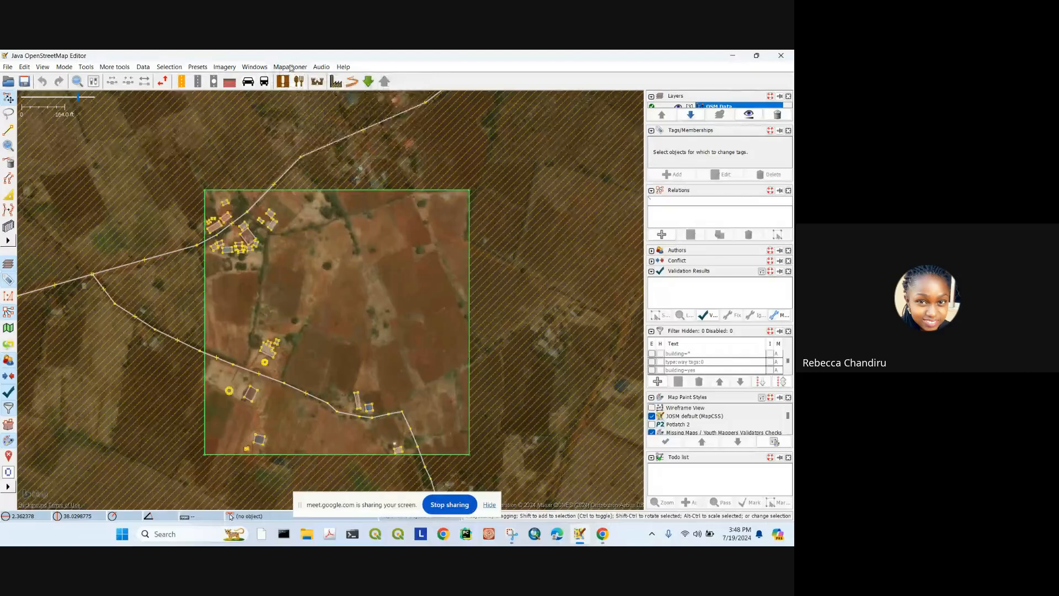
click(288, 68)
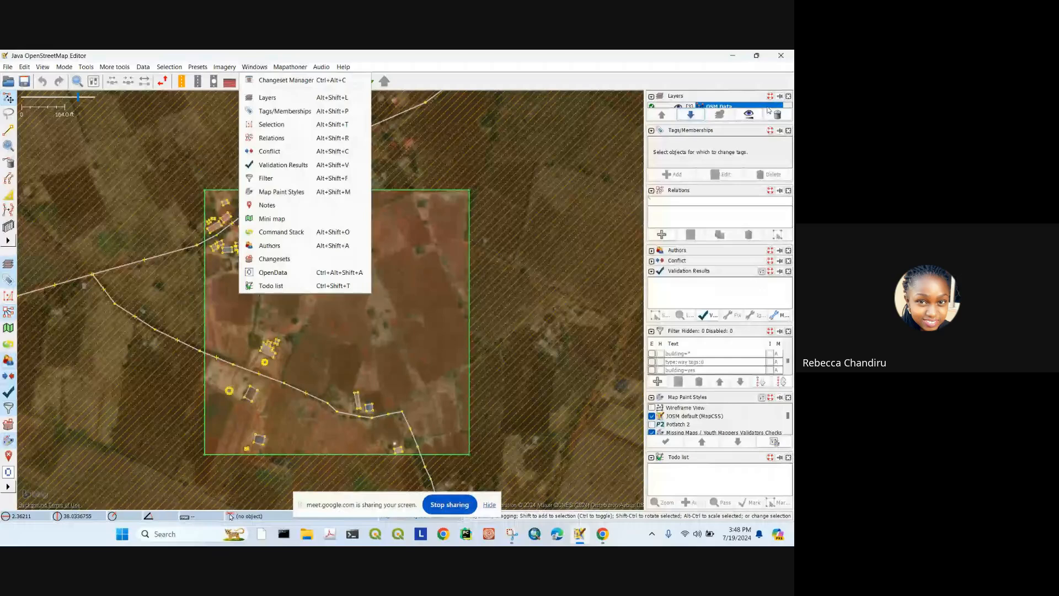
click(430, 100)
key(Escape)
click(789, 97)
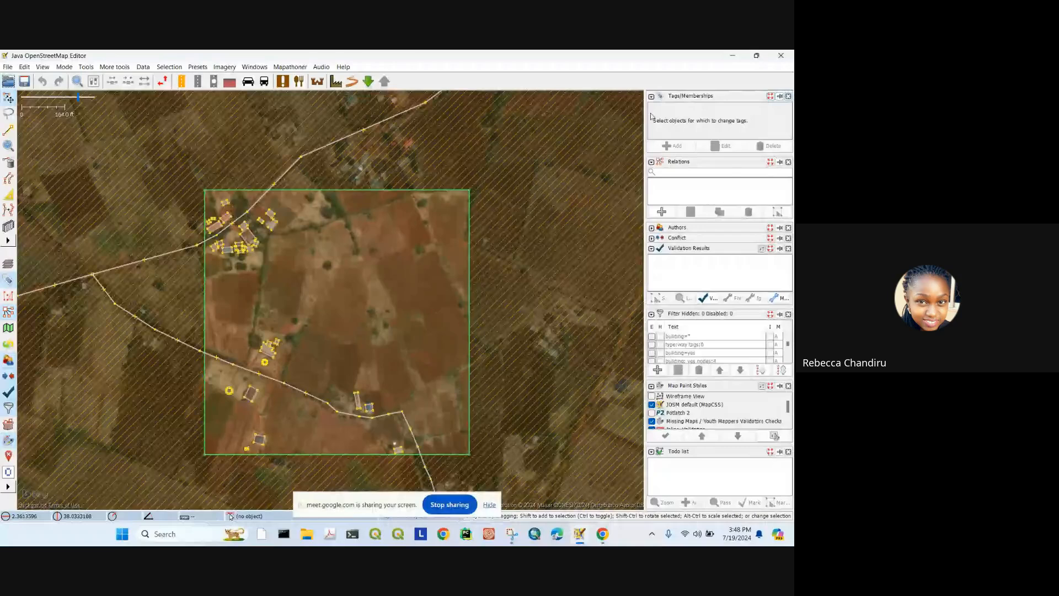
Step: Restore the Layers panel from Windows and toggle Tags/Memberships off and back on
click(264, 69)
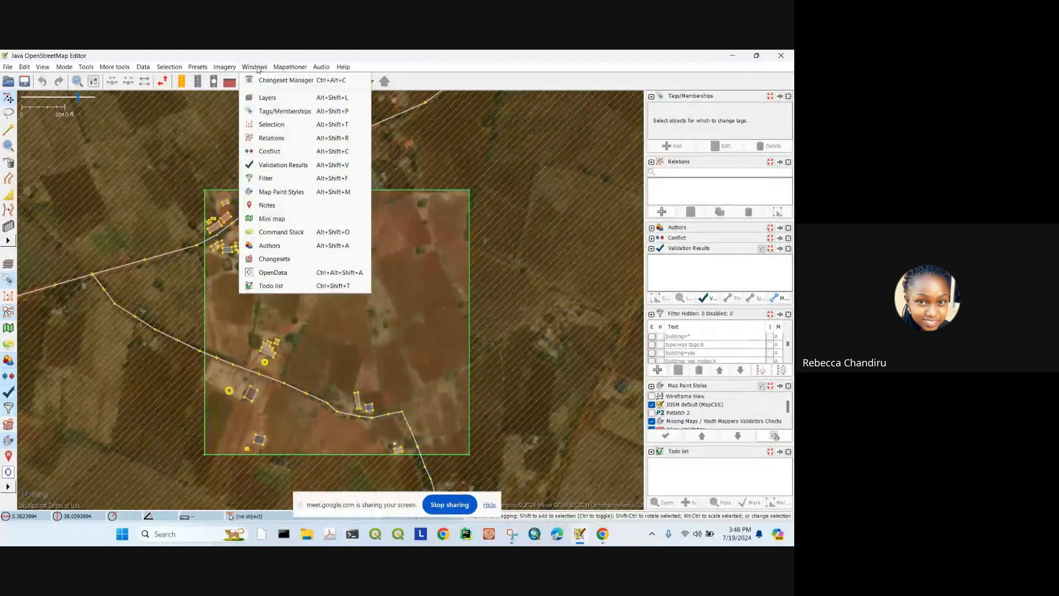
click(259, 97)
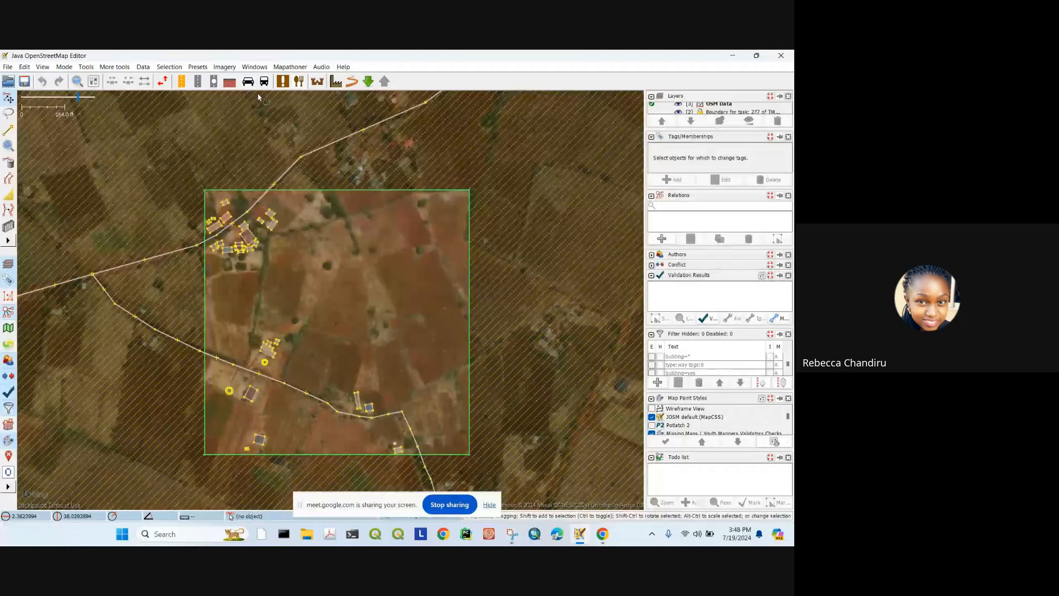
click(788, 137)
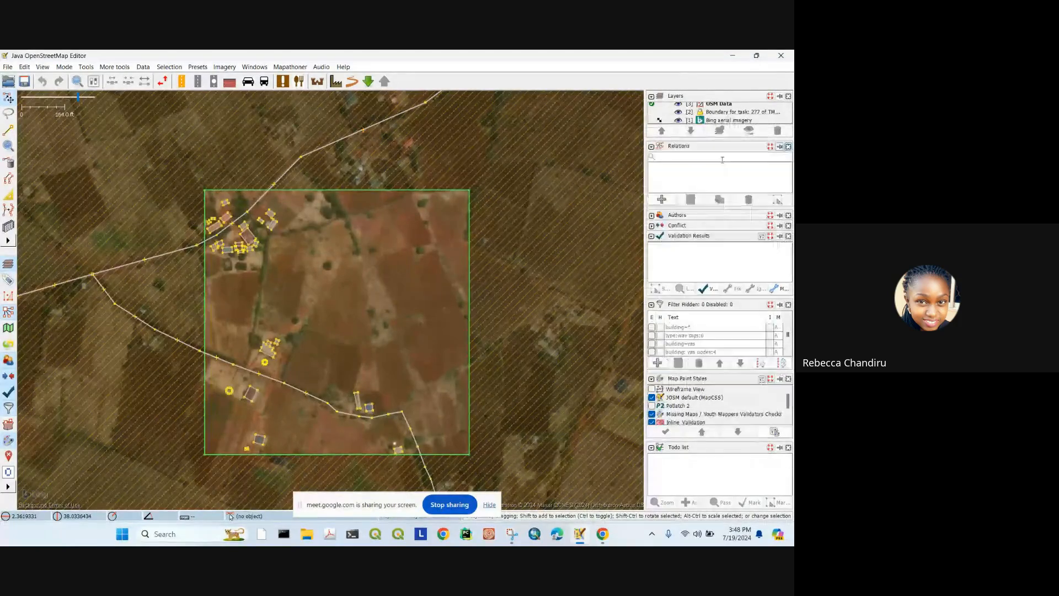
click(258, 67)
click(278, 115)
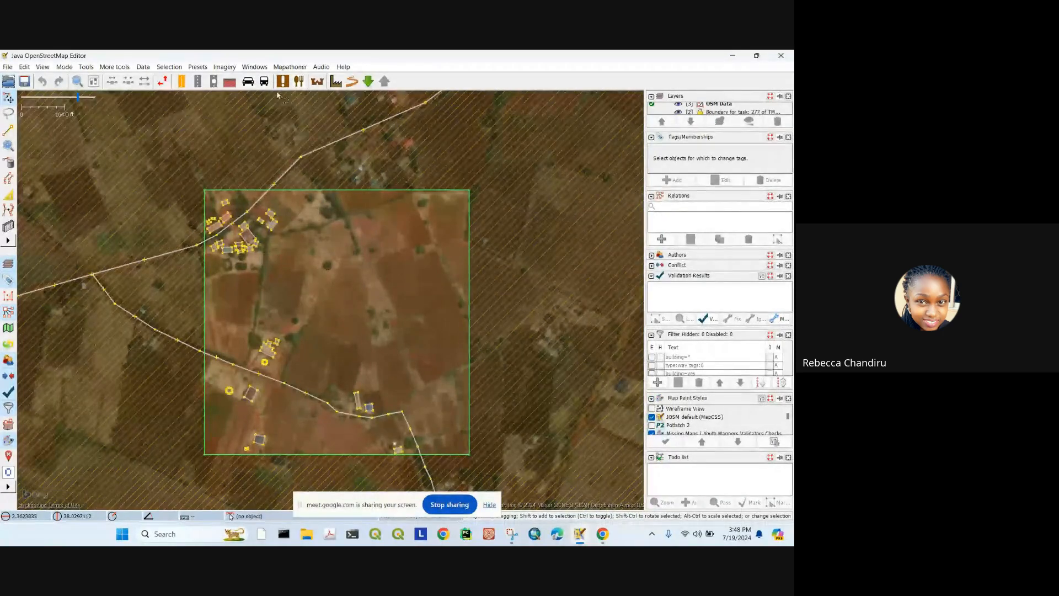
click(262, 67)
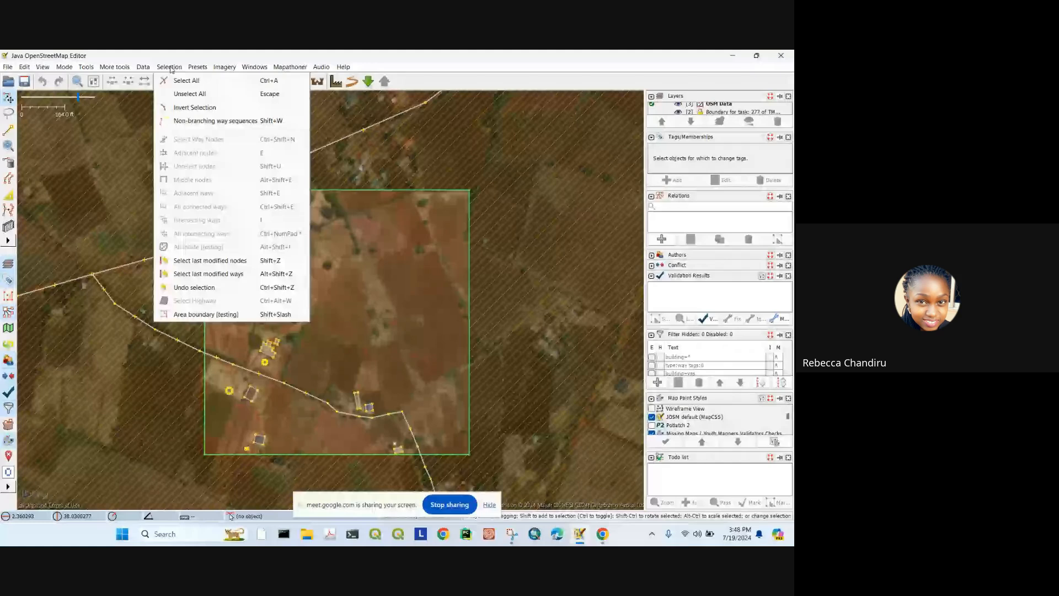
mouse_move(197, 67)
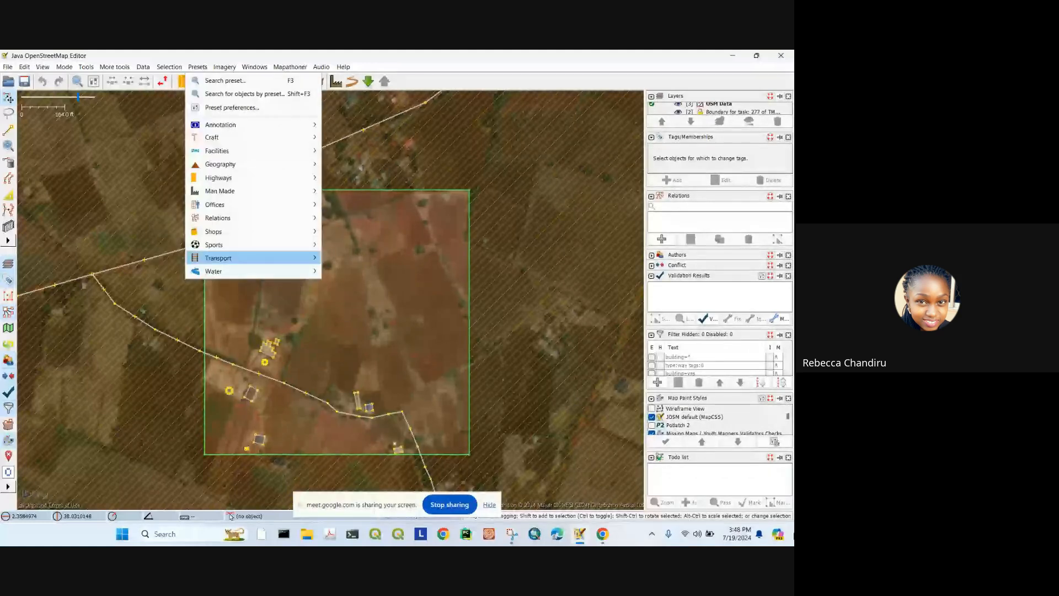
mouse_move(160, 67)
mouse_move(58, 70)
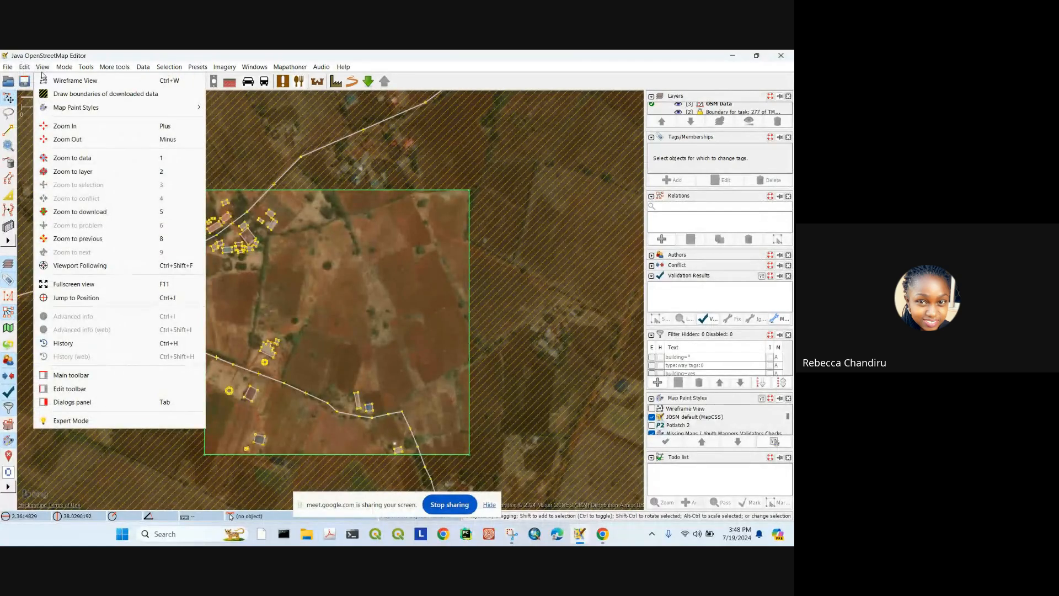
Step: Turn Expert Mode off, check the reduced editing modes, then turn Expert Mode back on
click(119, 422)
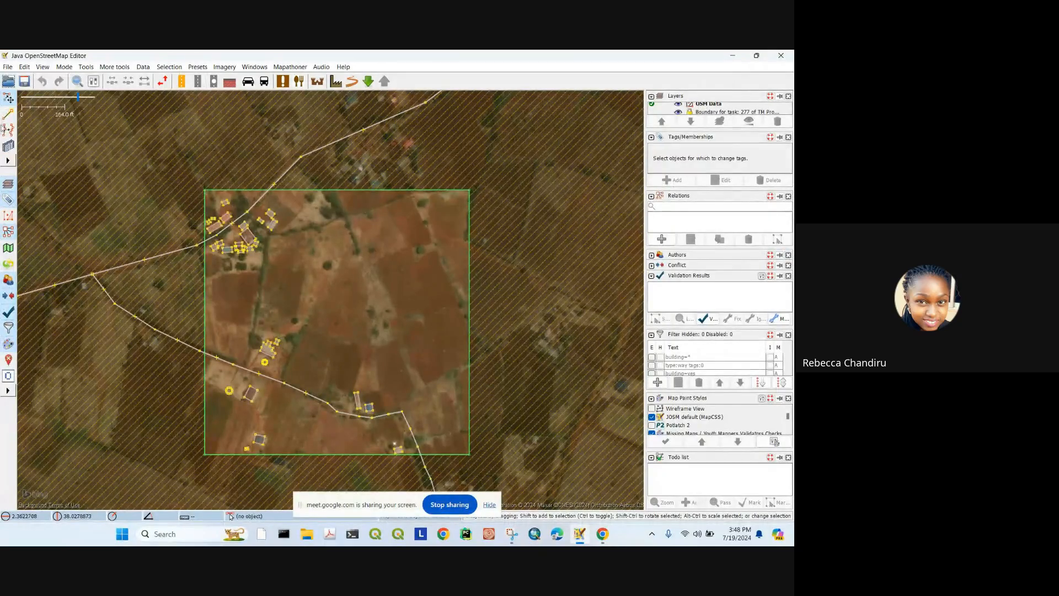
click(8, 160)
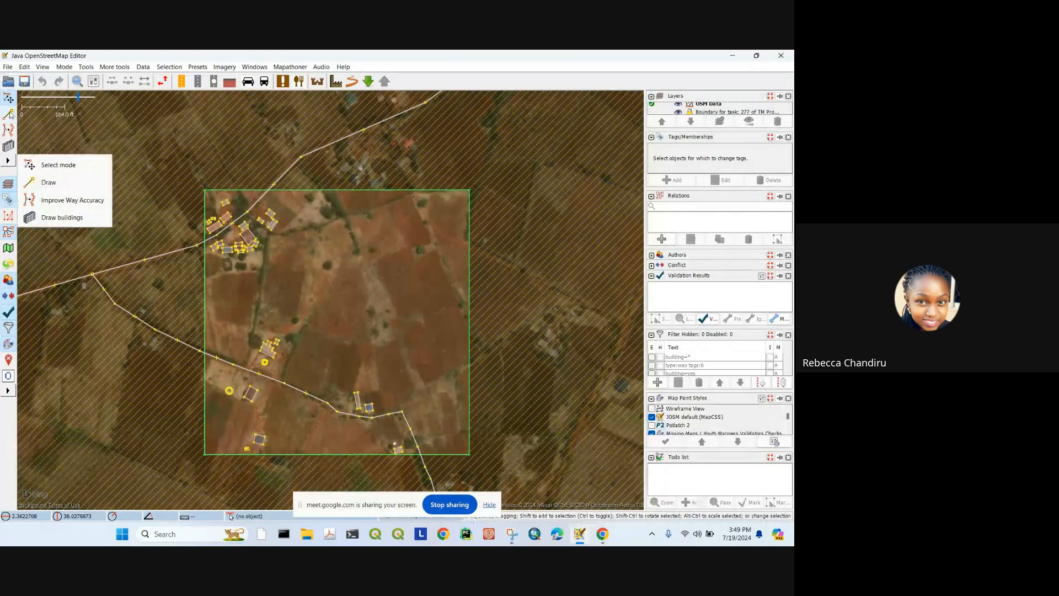
click(42, 68)
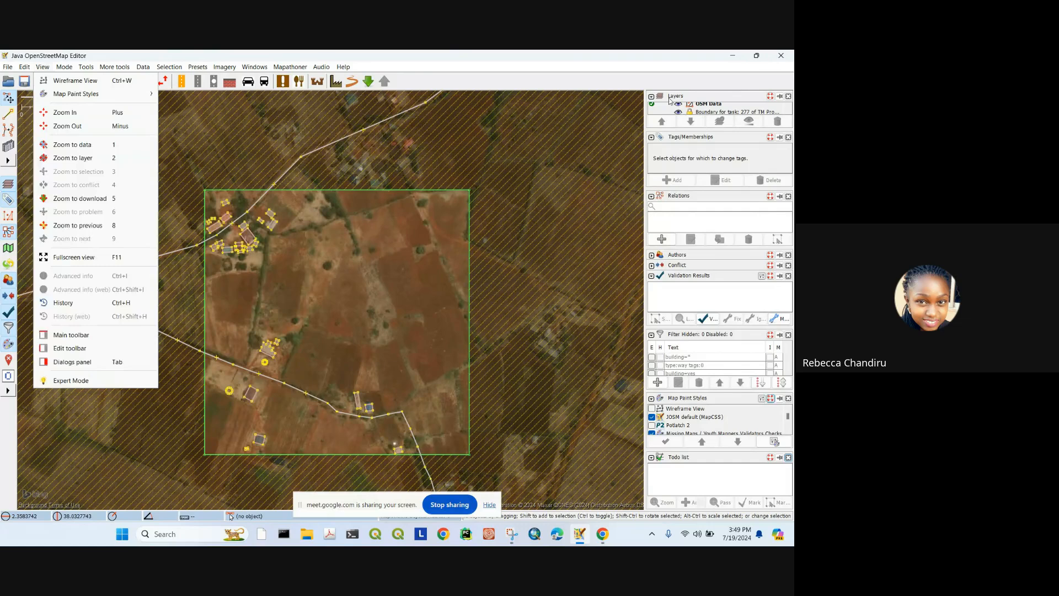
click(290, 67)
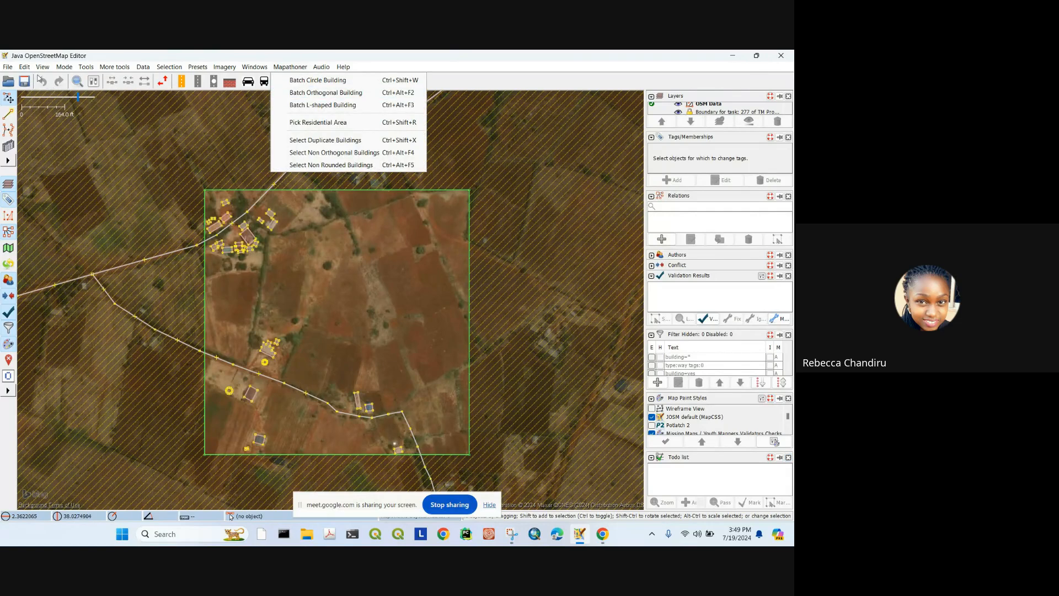
click(42, 67)
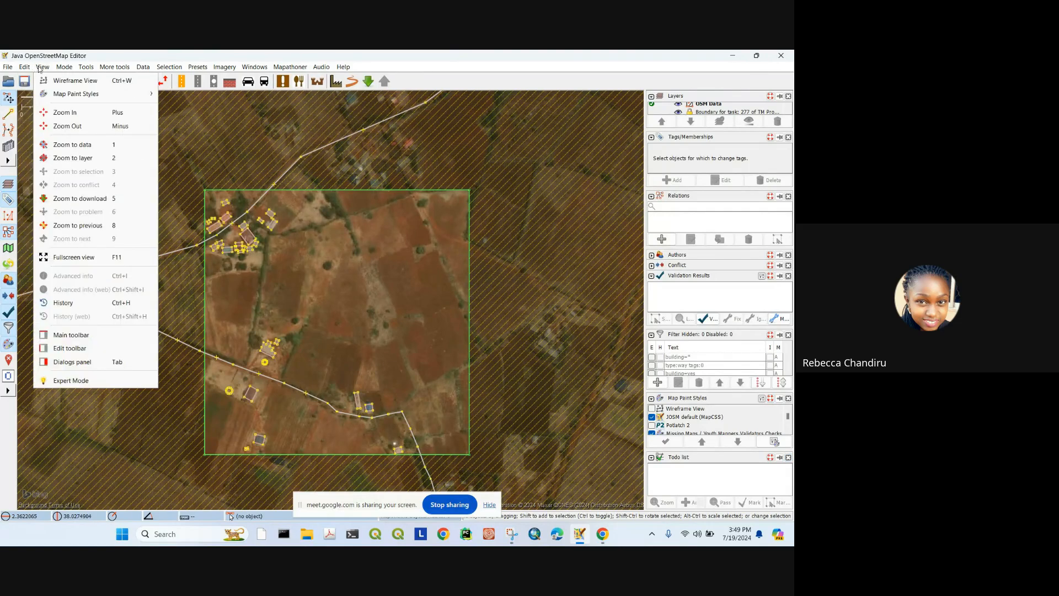
click(71, 381)
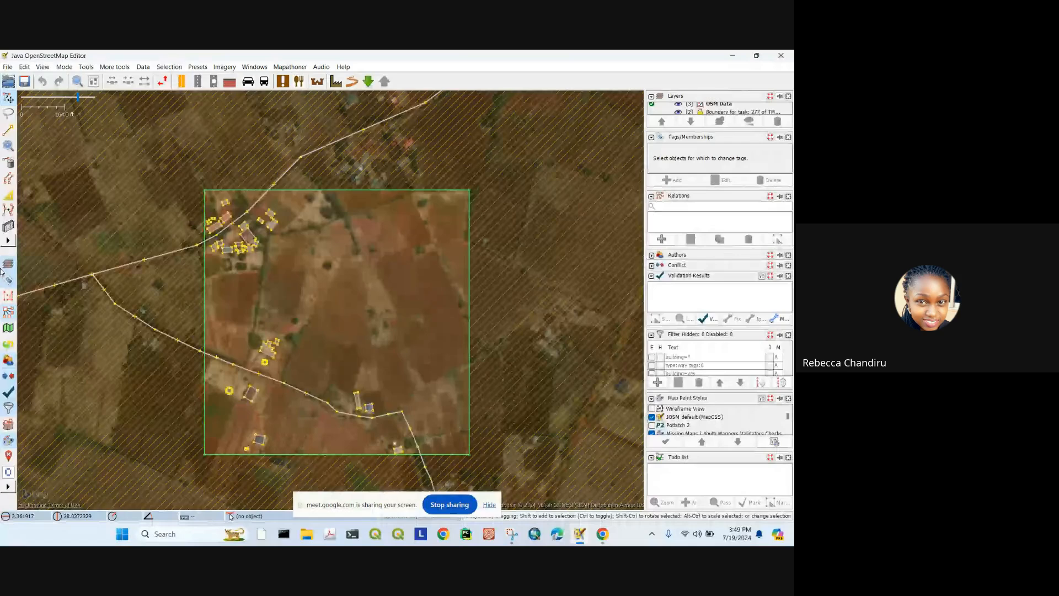
click(43, 69)
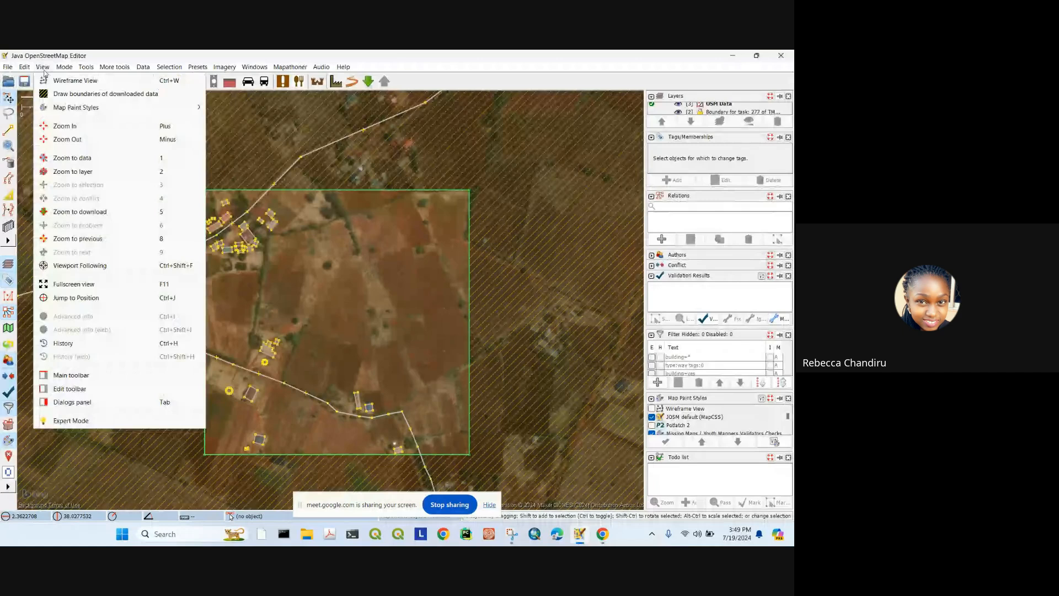
mouse_move(108, 70)
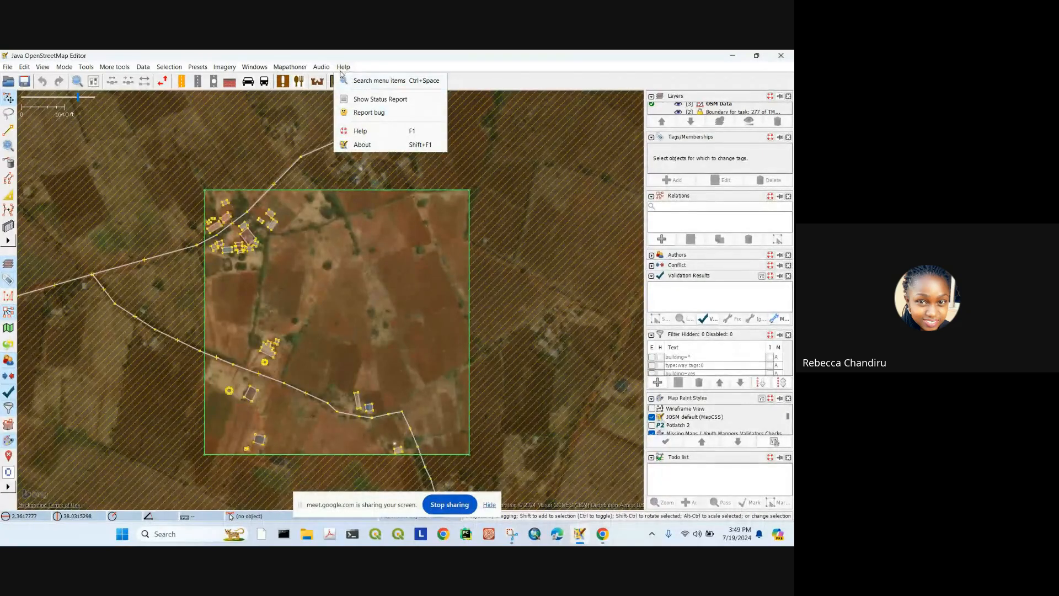
Step: View JOSM version 18700 in About JOSM, close it, and dismiss the Help menu
click(357, 145)
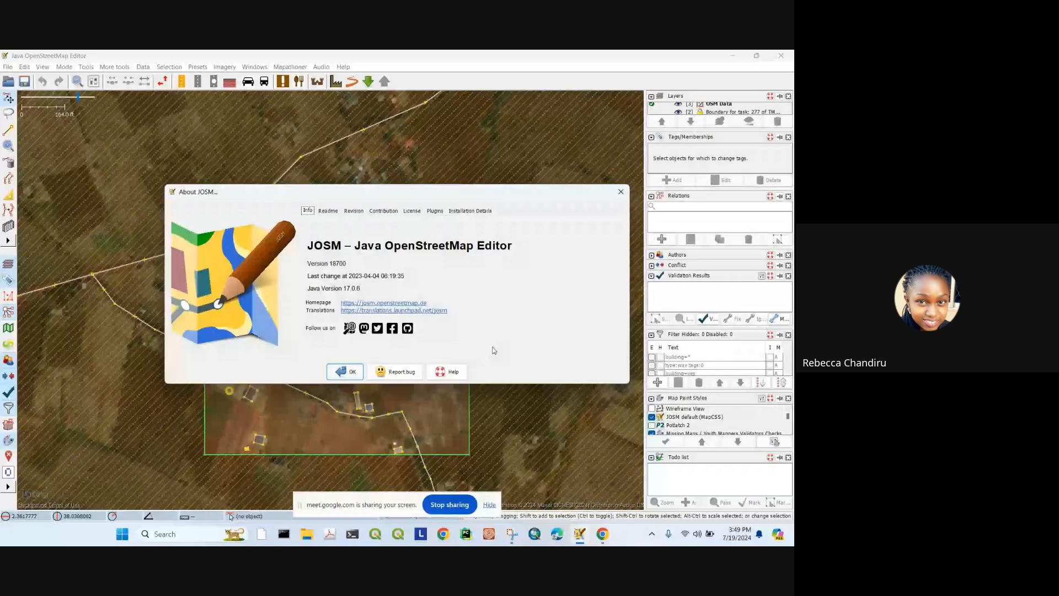
click(620, 192)
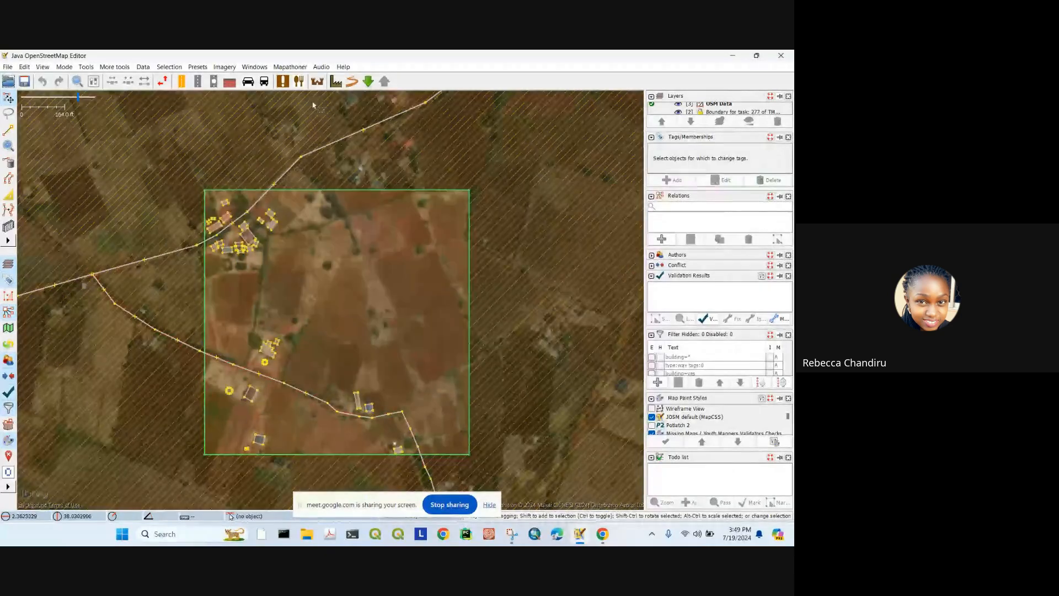
click(338, 66)
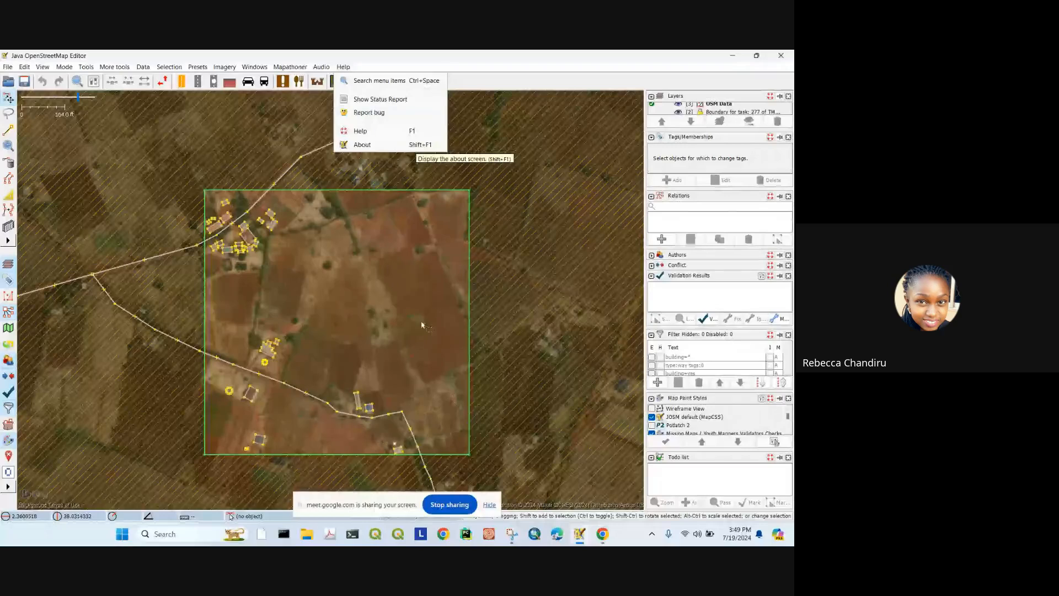
click(407, 277)
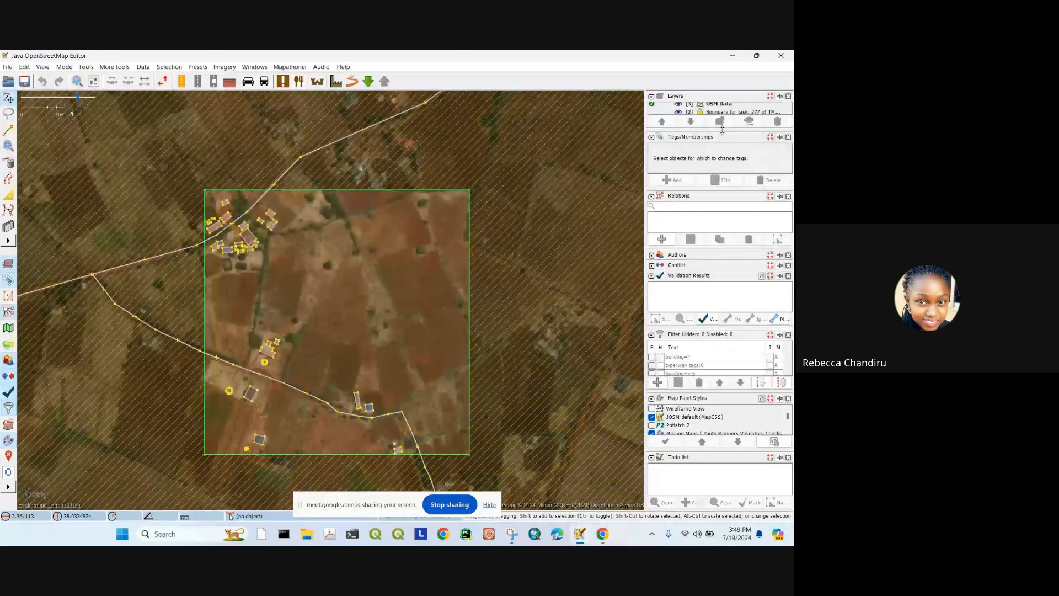
Step: Enlarge the Layers list to show all three layers, activate the task boundary, then OSM Data again
drag(718, 132, 716, 157)
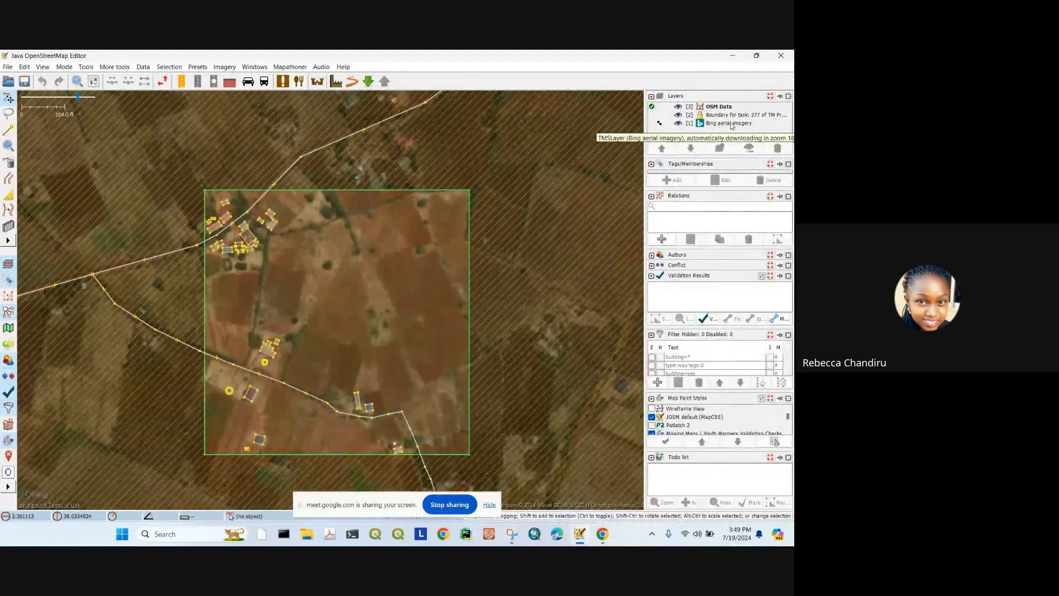
scroll(356, 210, down, 6)
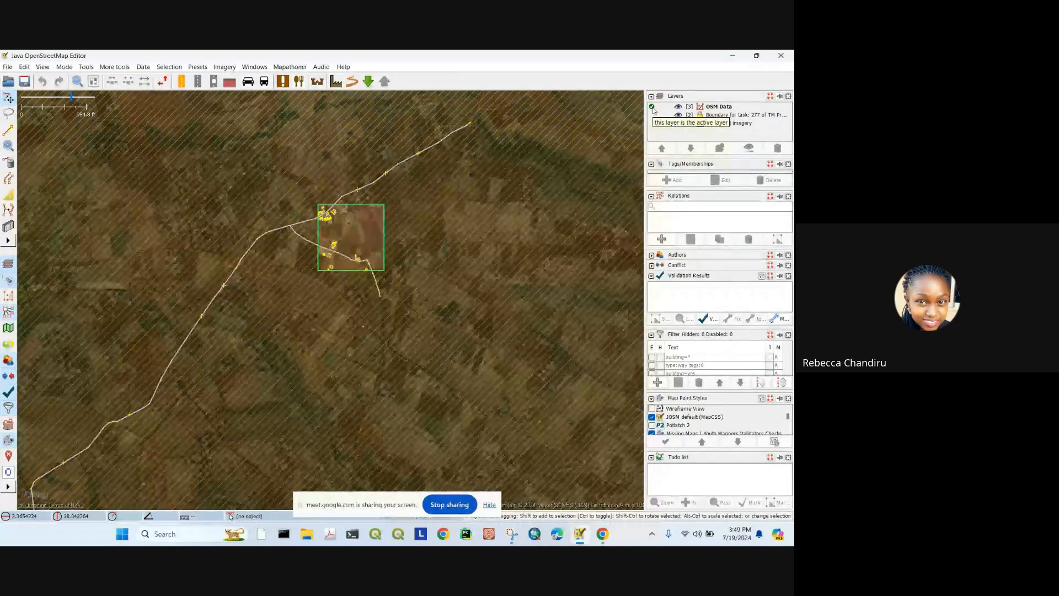
click(652, 114)
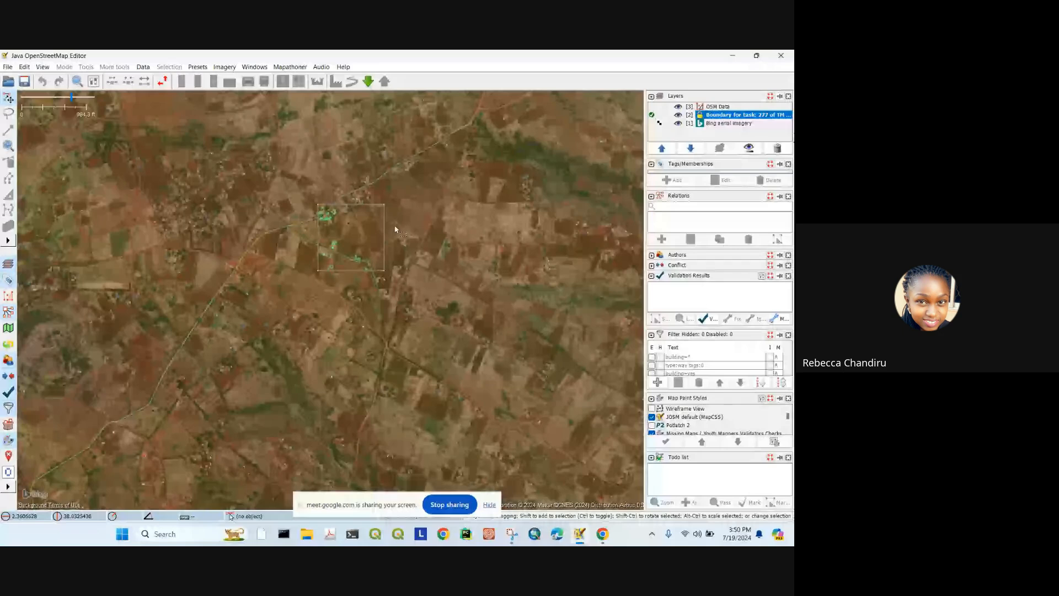
scroll(288, 219, up, 4)
scroll(292, 222, up, 2)
scroll(346, 266, up, 6)
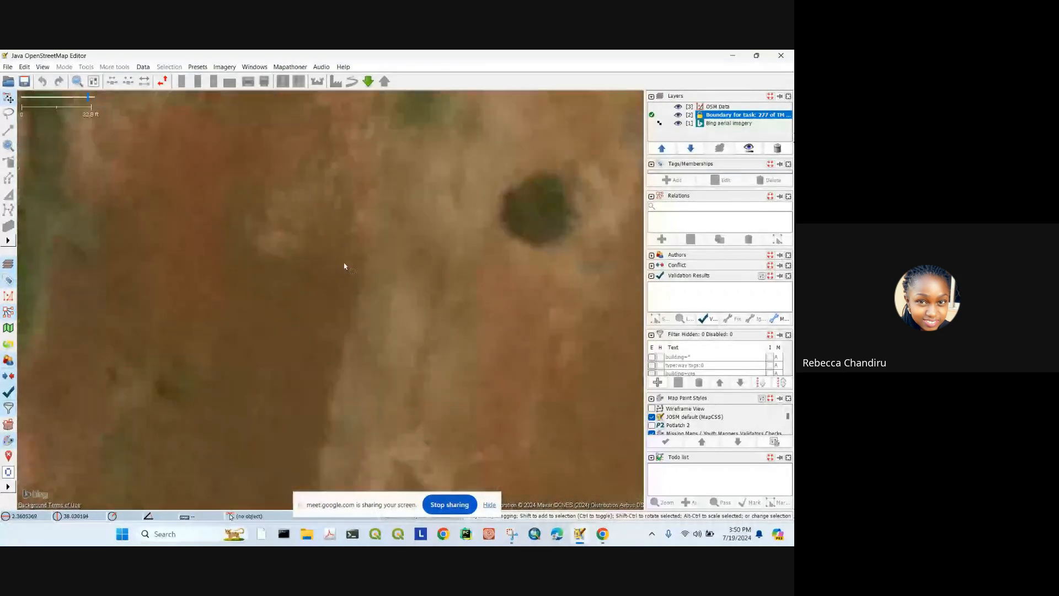
scroll(408, 246, down, 6)
scroll(396, 224, up, 6)
scroll(398, 220, down, 4)
scroll(397, 220, down, 3)
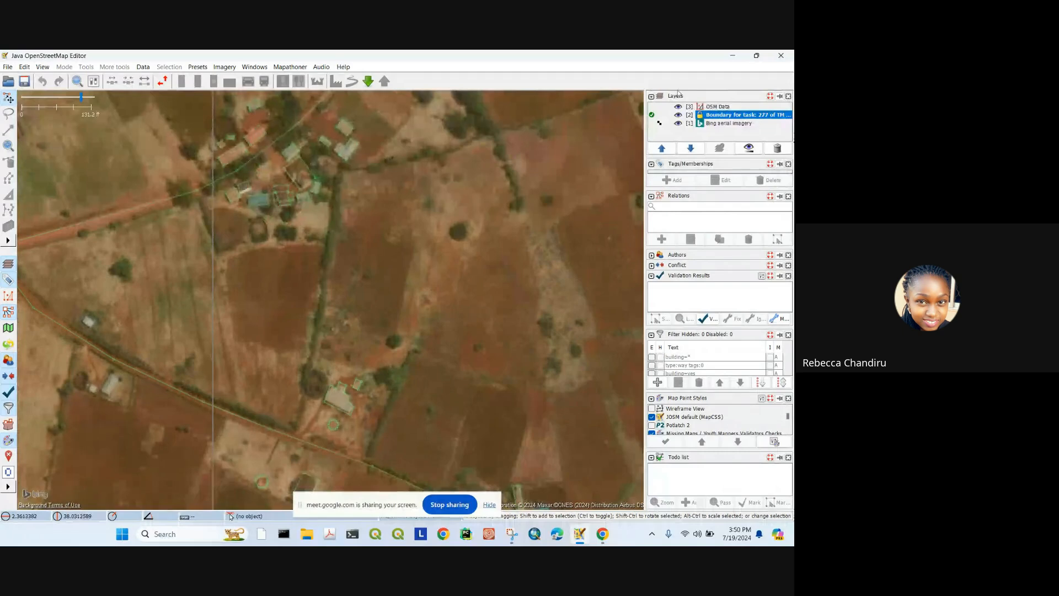
scroll(432, 207, up, 3)
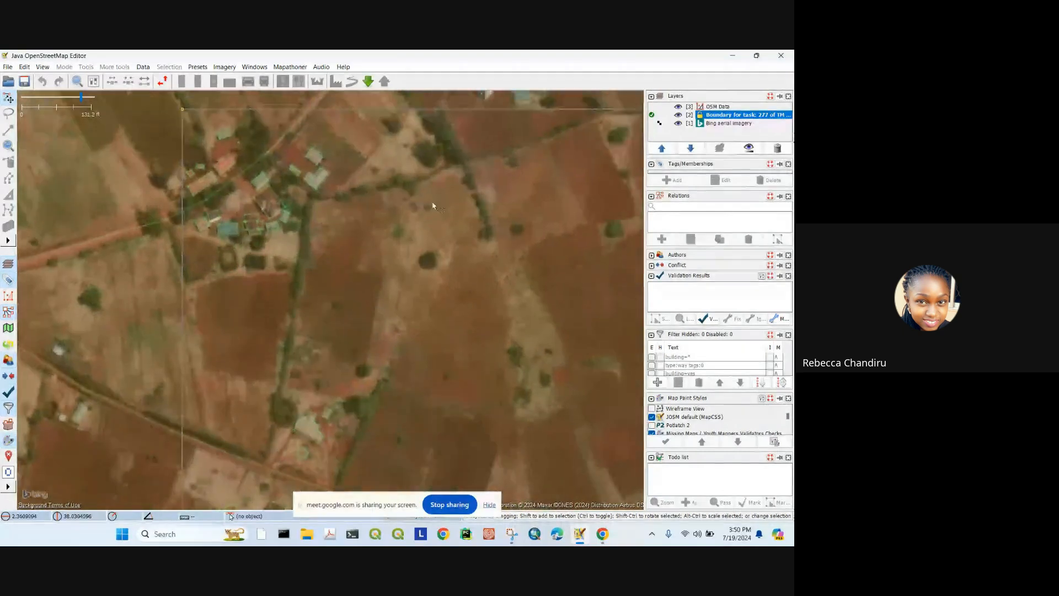
click(653, 107)
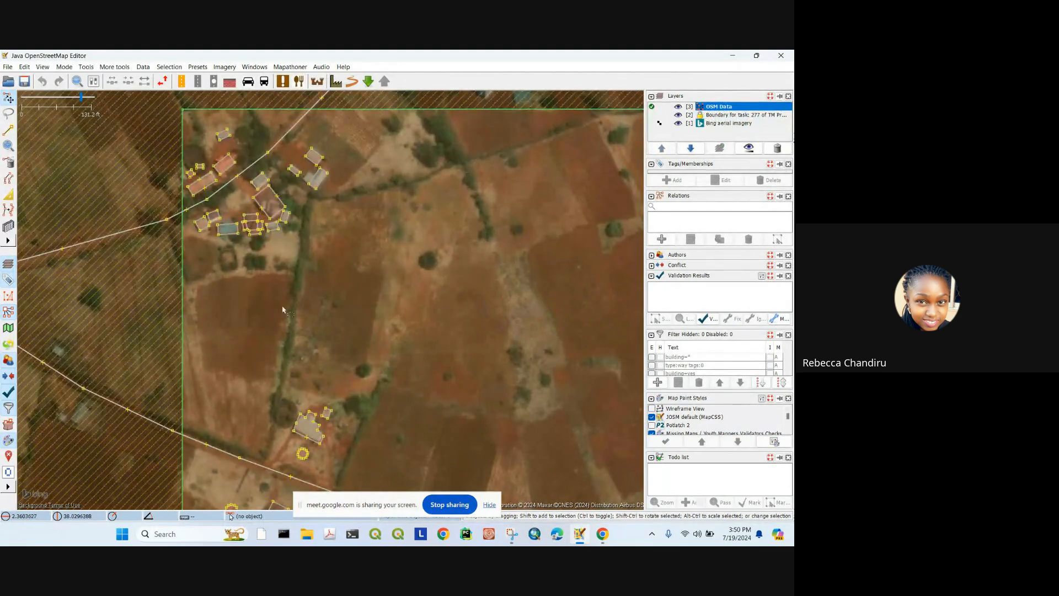
Step: Frame the whole task boundary on the map and select the Bing aerial imagery layer
scroll(283, 310, down, 5)
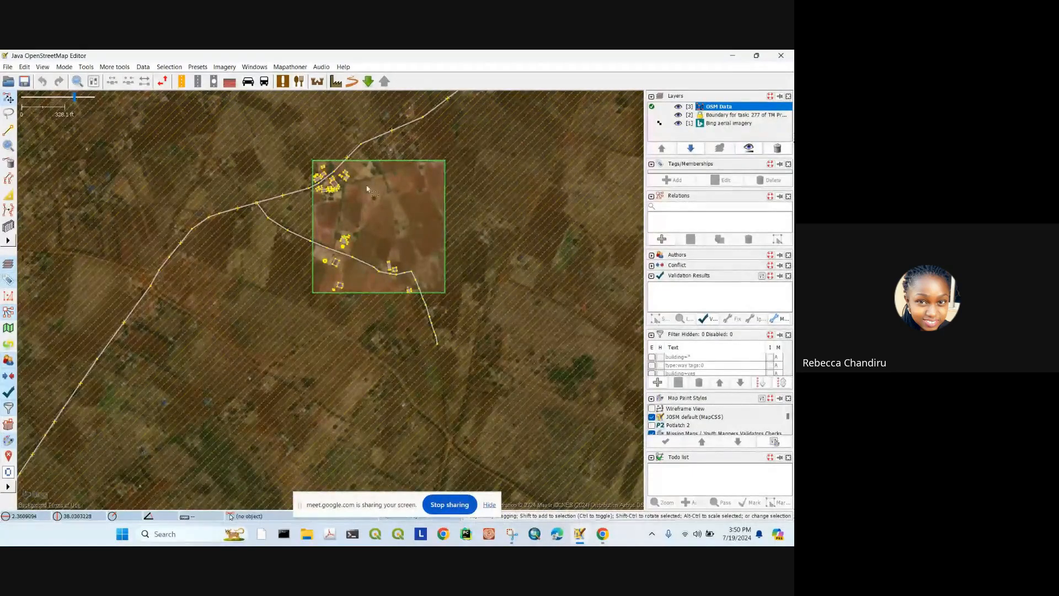
scroll(307, 207, up, 5)
drag(307, 207, 268, 221)
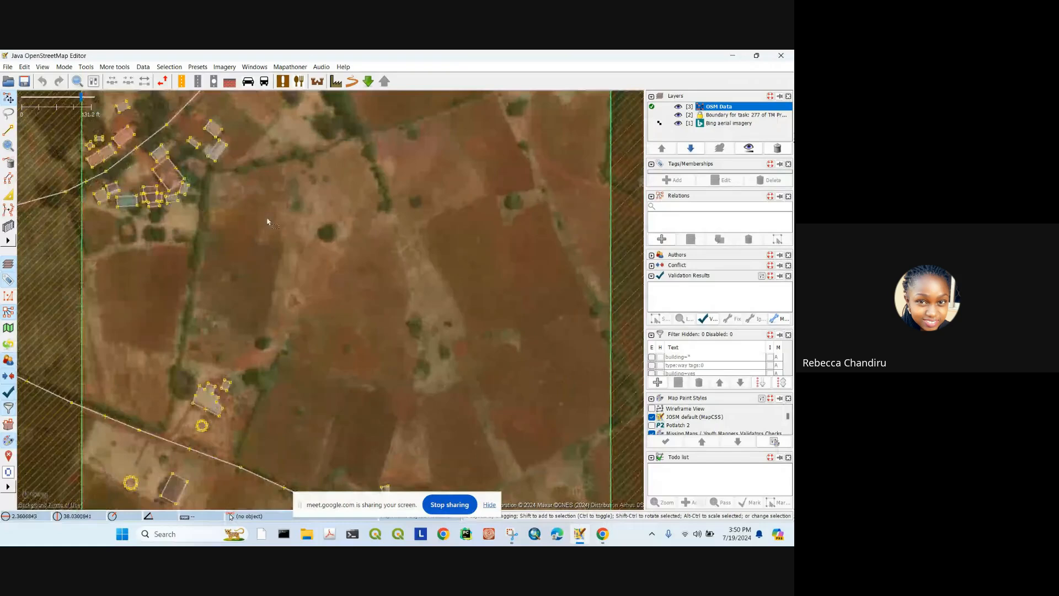
drag(345, 248, 357, 225)
scroll(373, 197, down, 2)
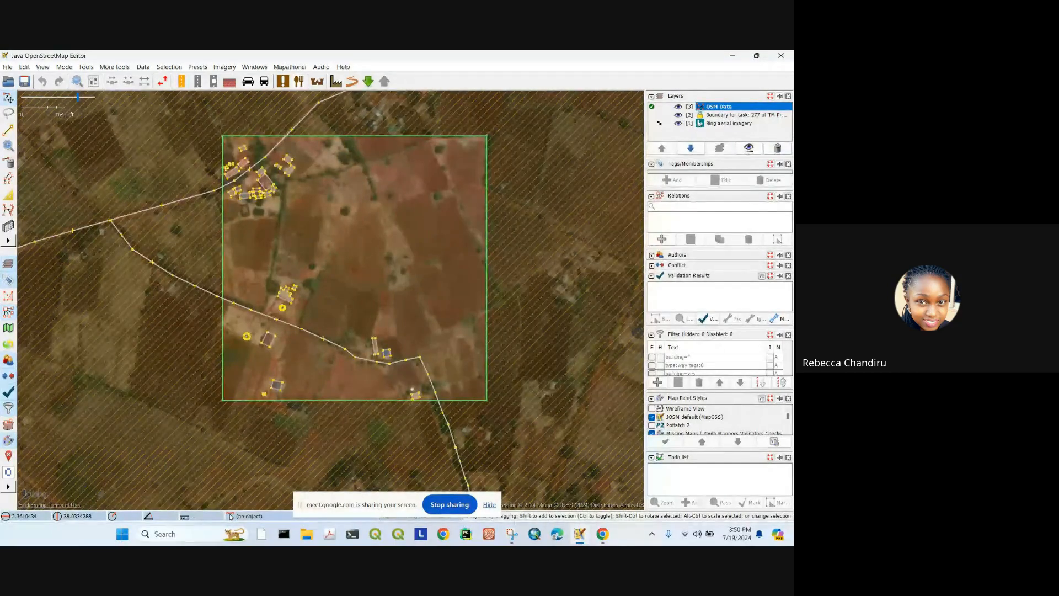
click(711, 125)
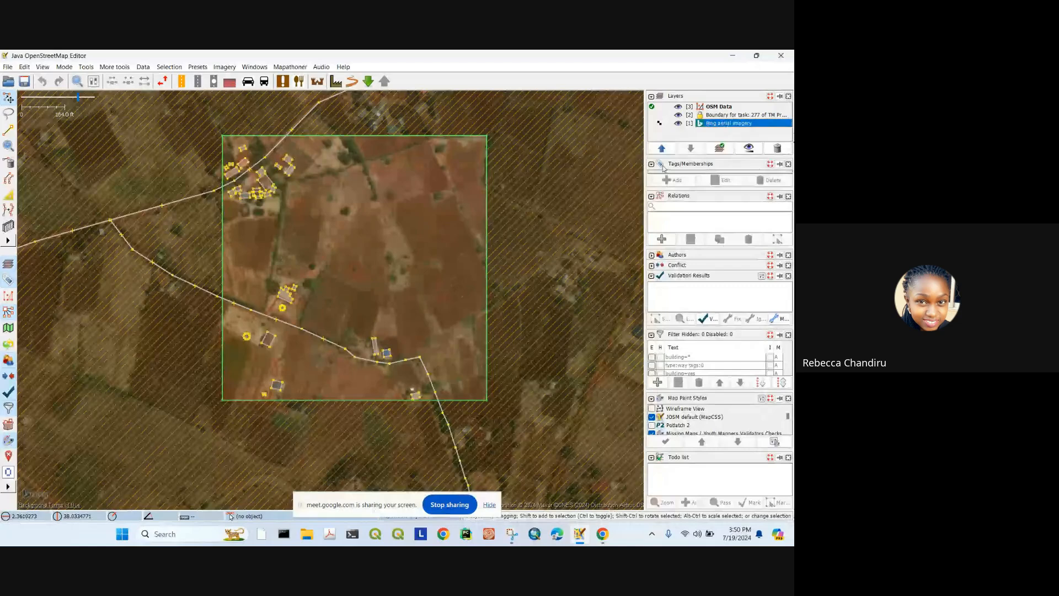
Step: Experiment with the Bing imagery's colour and gamma, return sharpness to normal, and close the adjustments
click(748, 148)
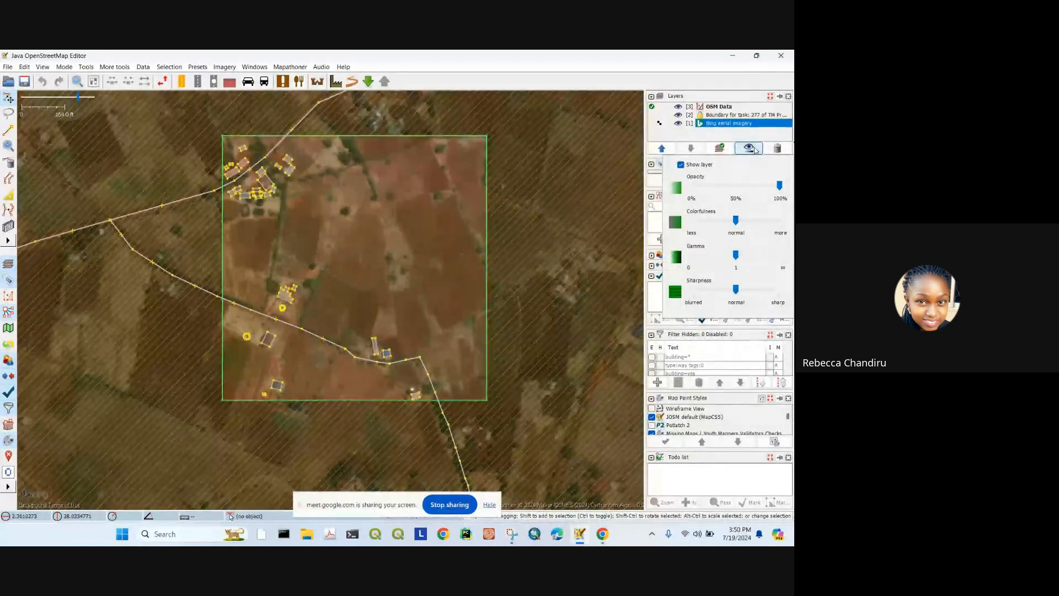
mouse_move(735, 220)
mouse_down()
mouse_move(793, 224)
mouse_move(737, 221)
mouse_up()
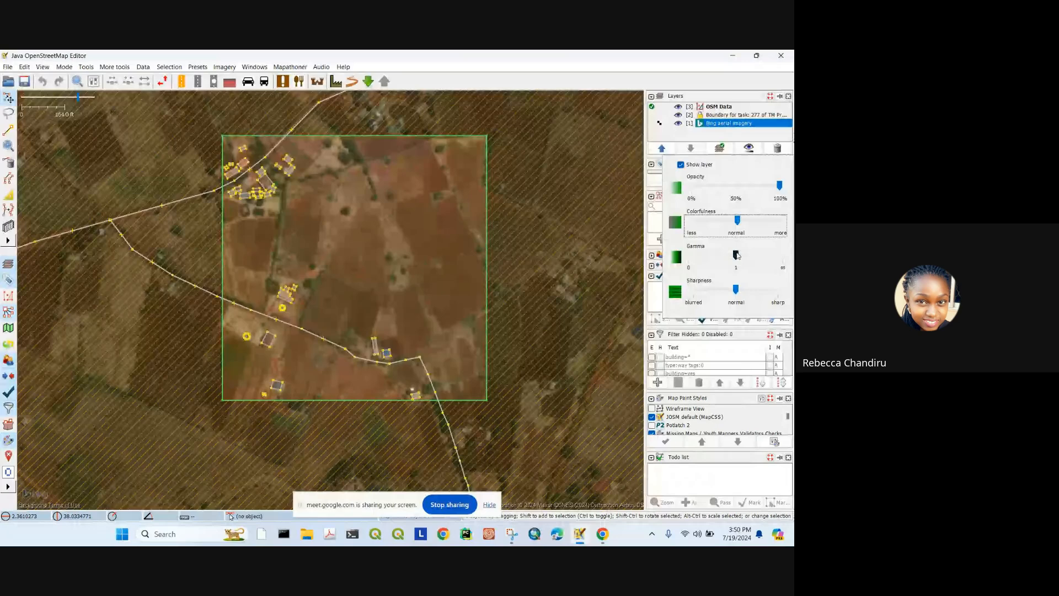
drag(738, 258, 740, 293)
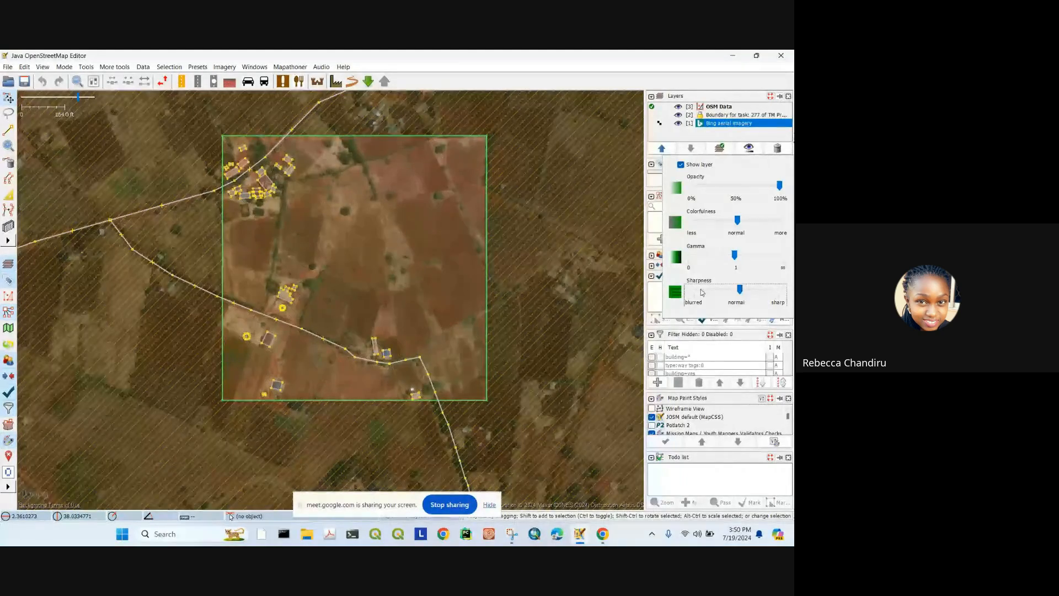
click(378, 215)
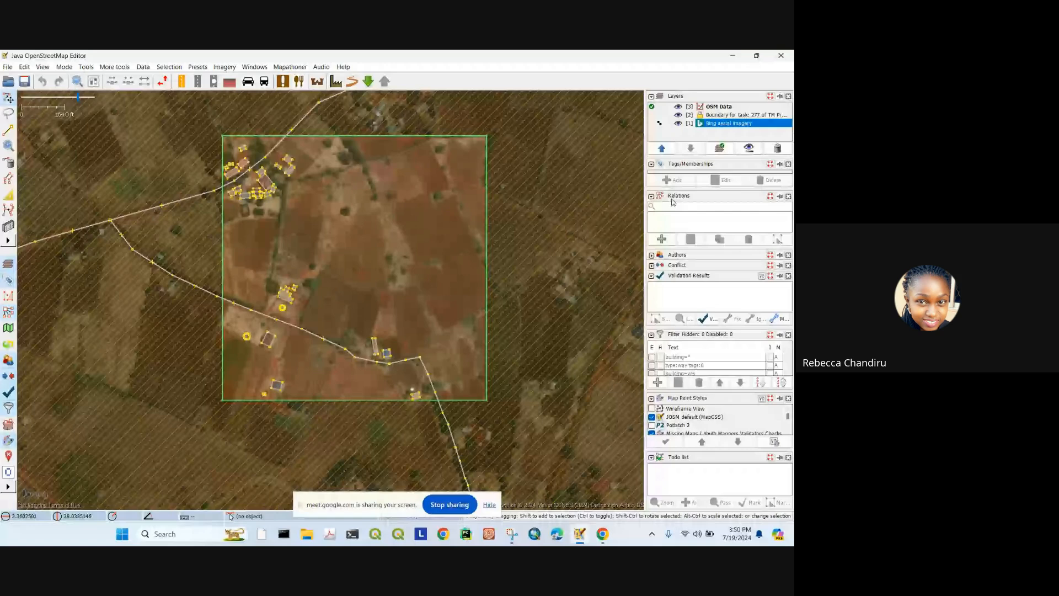
Step: Check the tags of a small building and then the road in the Tags/Memberships panel
click(707, 163)
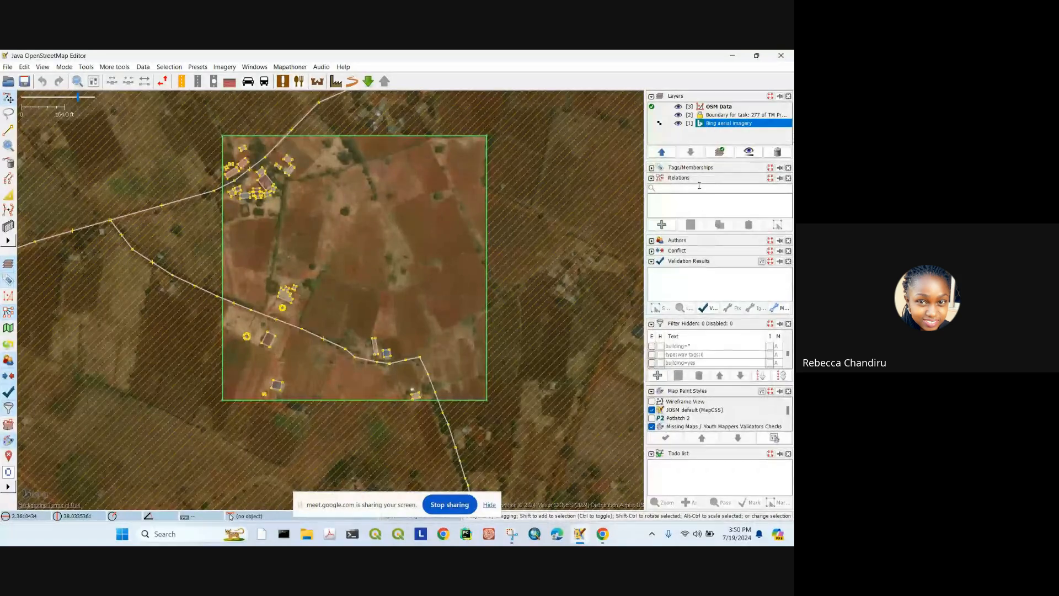
click(652, 168)
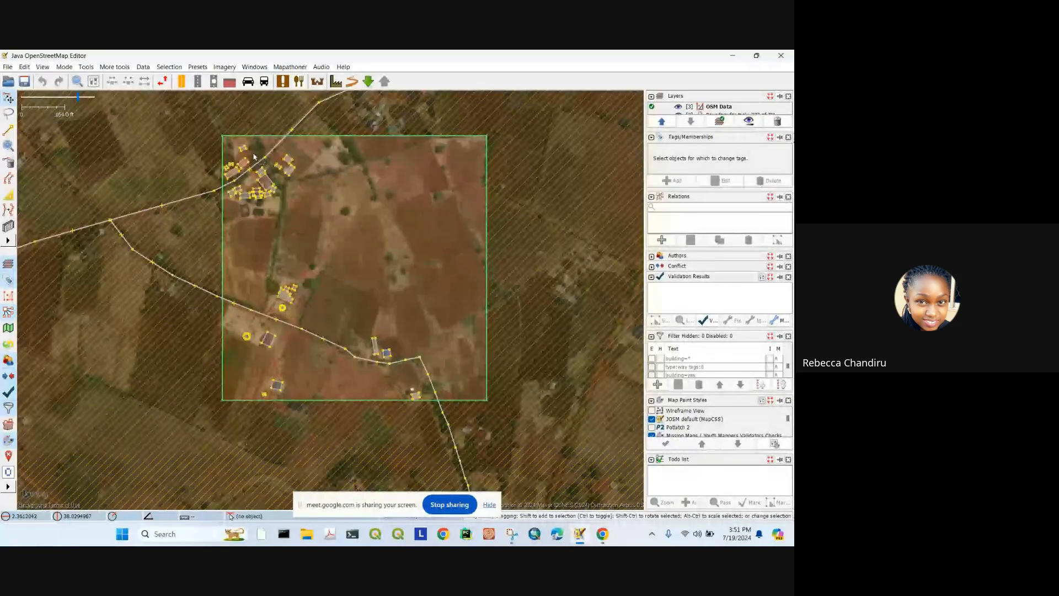
scroll(254, 157, up, 2)
click(303, 178)
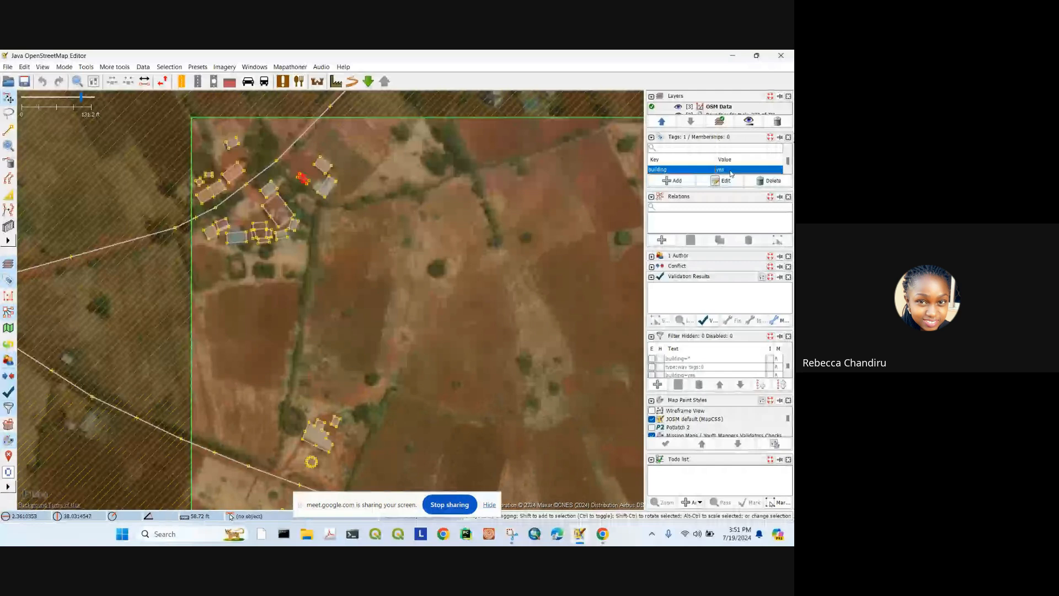
click(303, 134)
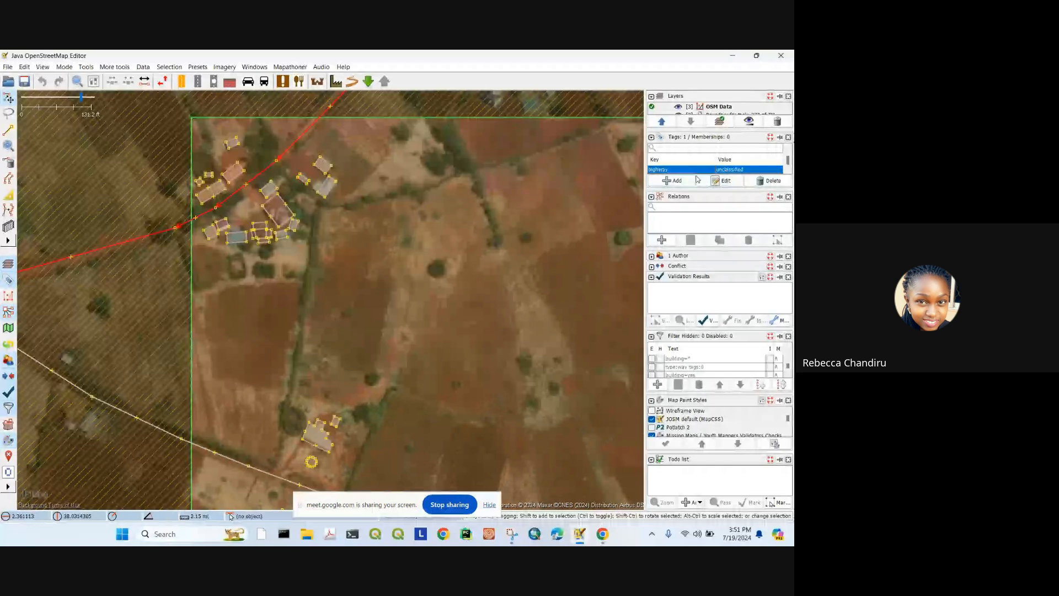
Step: Centre the task area and expand the Authors panel to see who edited the road
scroll(325, 190, down, 2)
drag(329, 200, 316, 160)
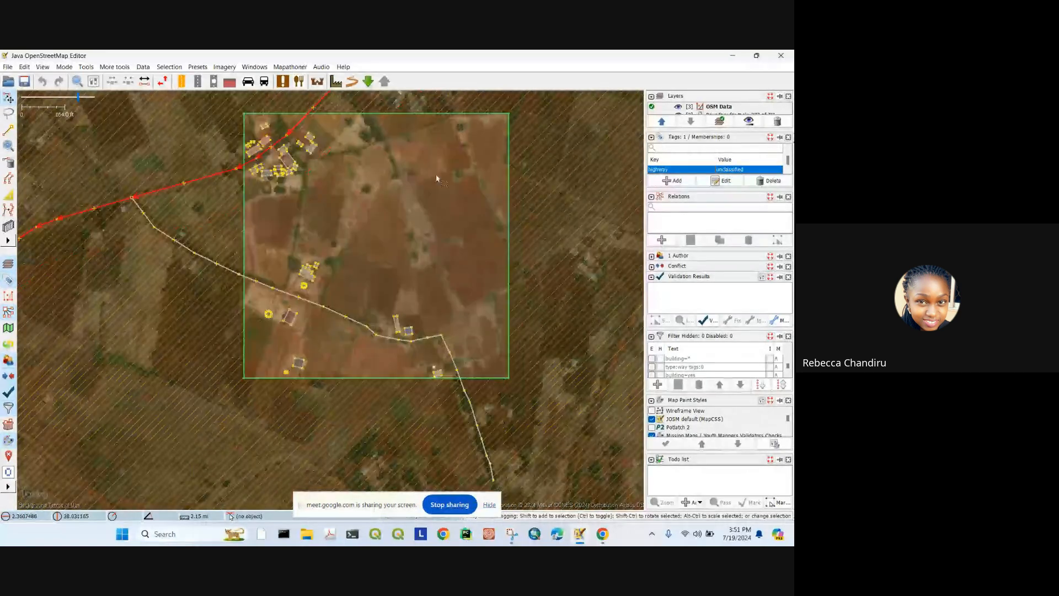
click(651, 257)
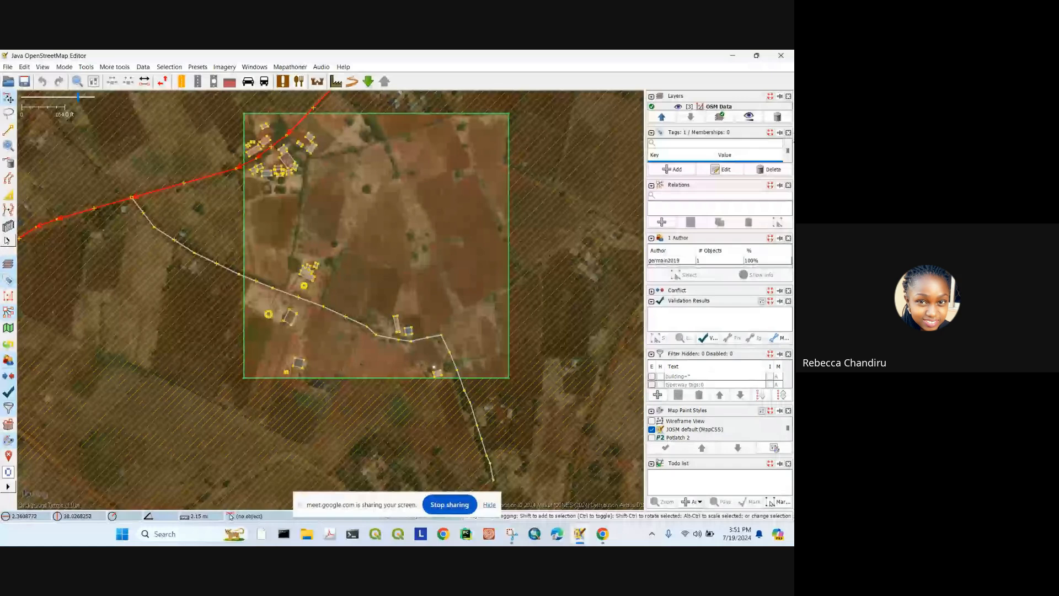
click(7, 240)
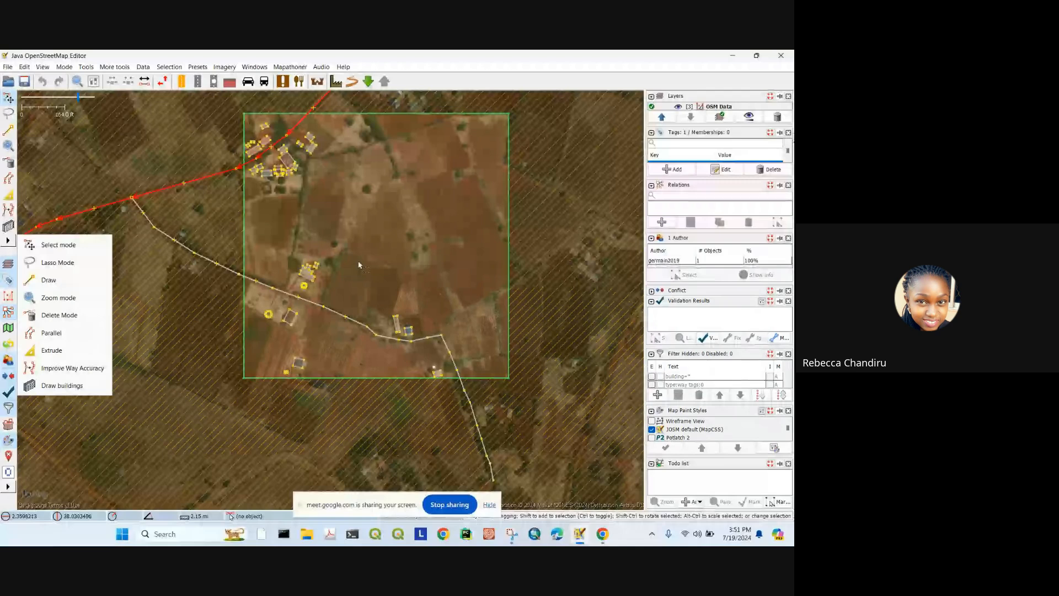
Step: Close the mode list, deselect the road, and pan toward the northern buildings
click(362, 245)
scroll(361, 245, up, 3)
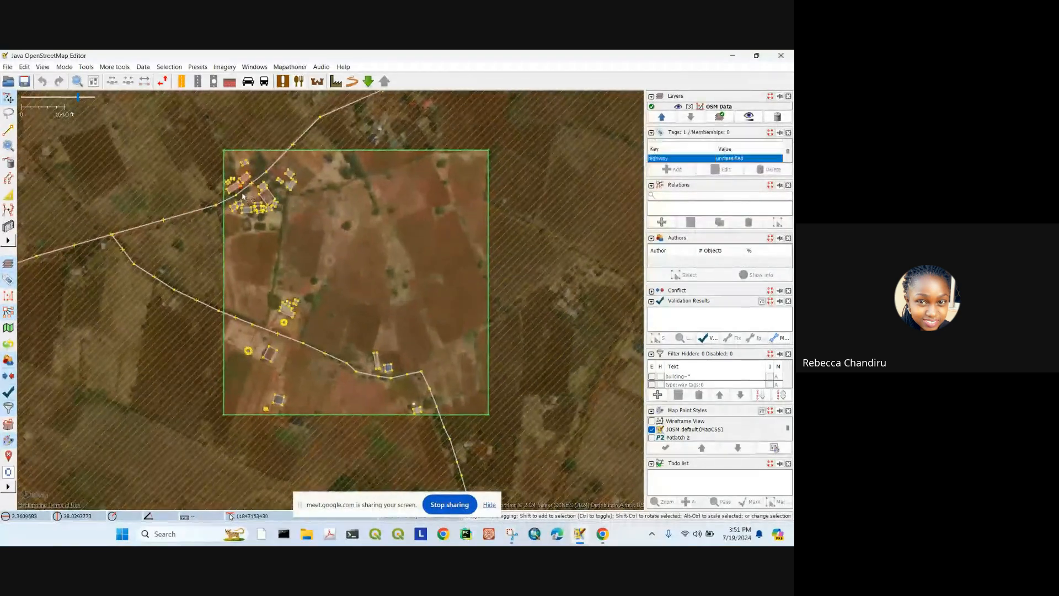
drag(347, 272, 361, 215)
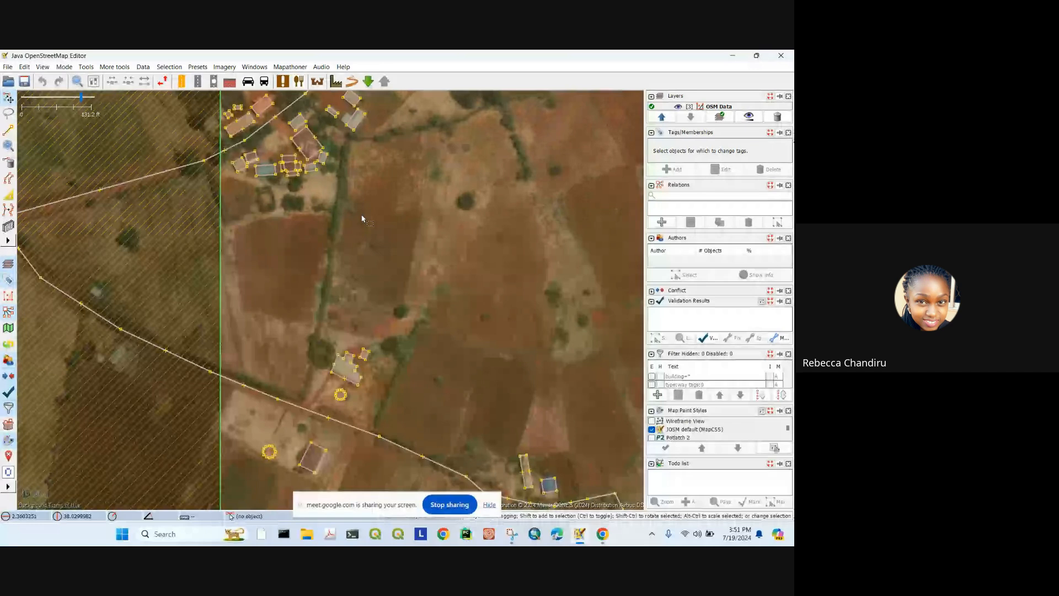
scroll(310, 248, down, 3)
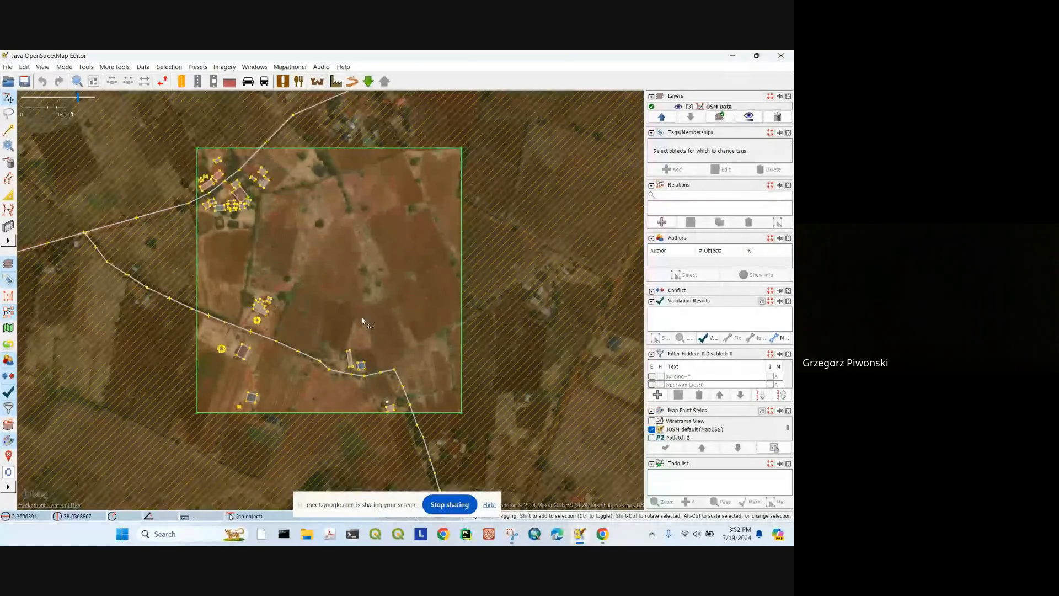
Step: Mute and unmute the computer's sound twice with the volume key
key(XF86AudioMute)
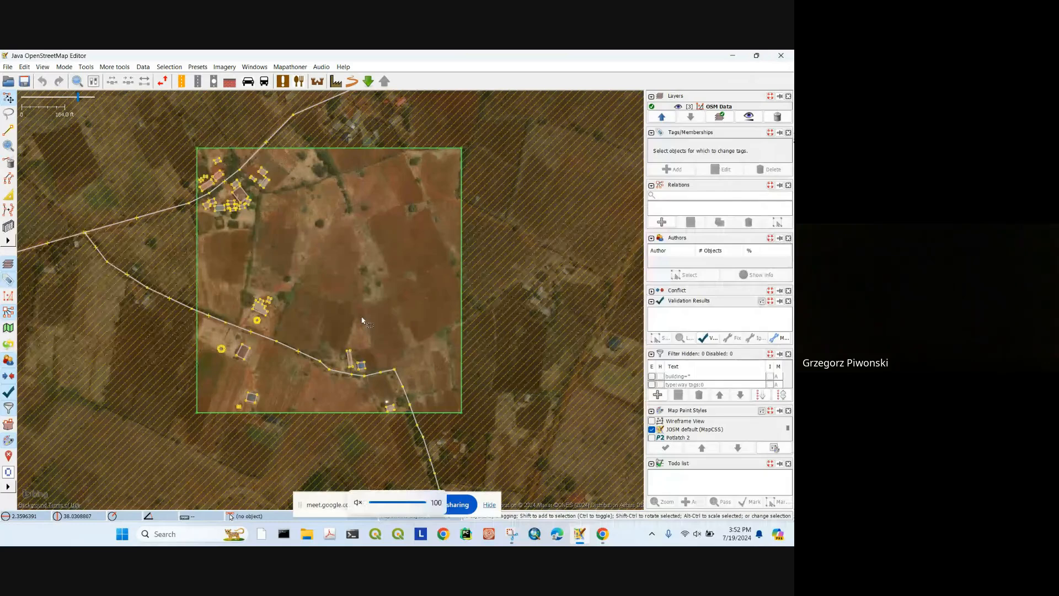
key(XF86AudioMute)
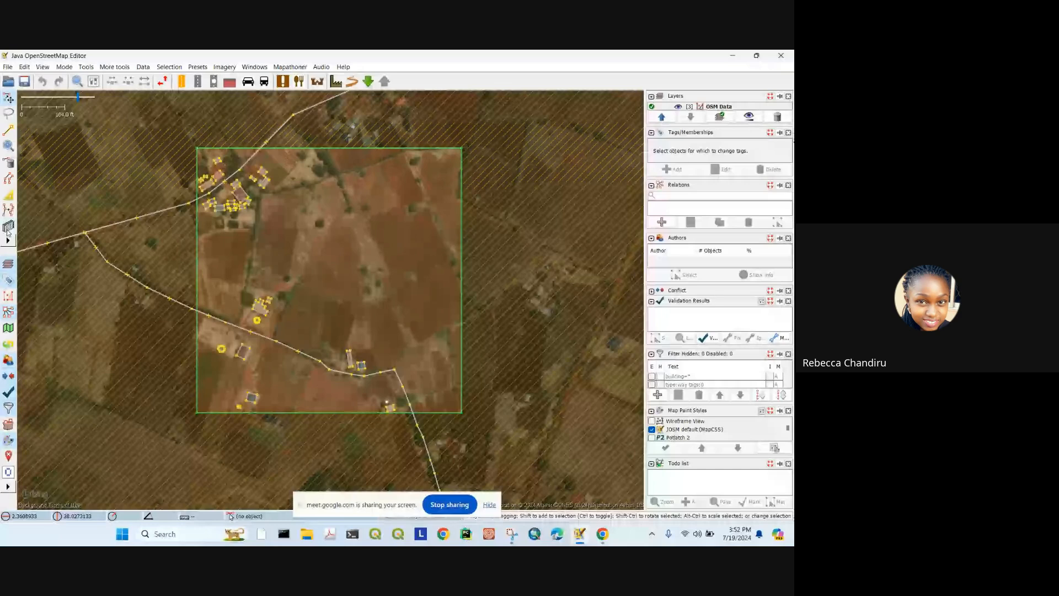
key(XF86AudioMute)
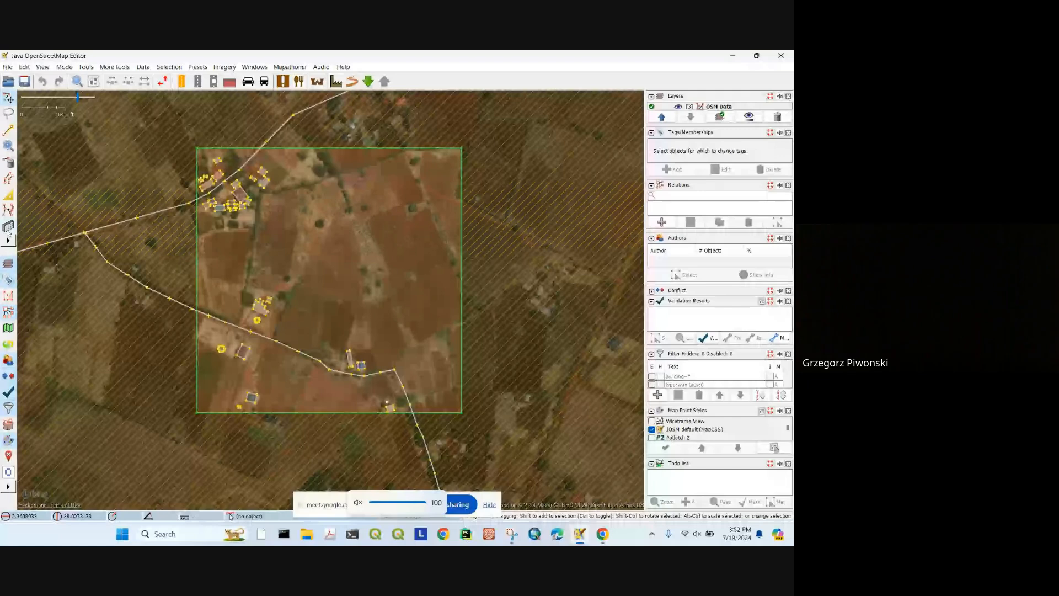
key(XF86AudioMute)
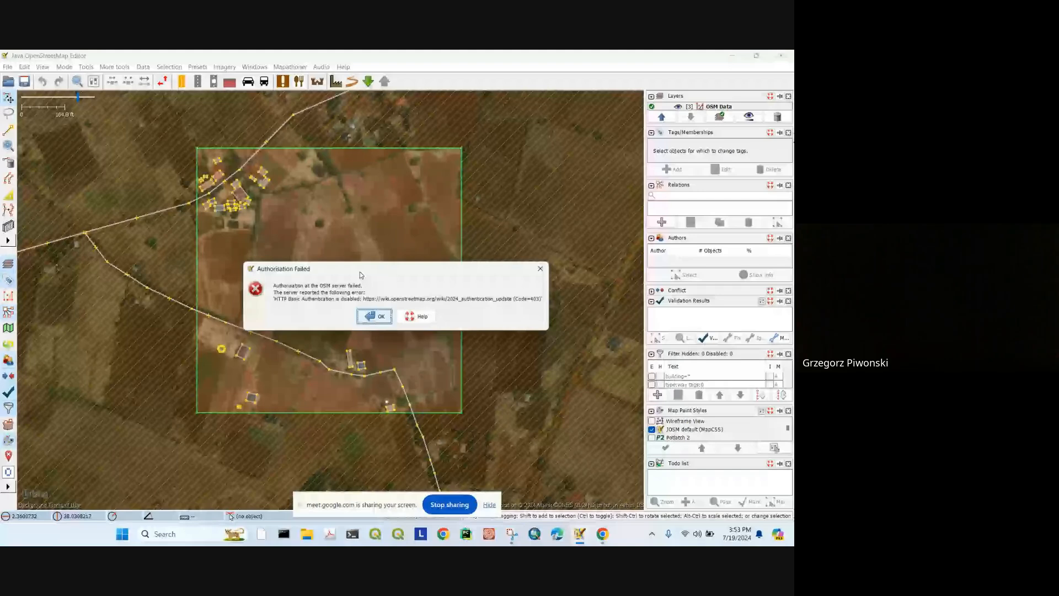
Step: Dismiss the authorisation error, then browse the Help Browser's Main Help page and close it
key(Return)
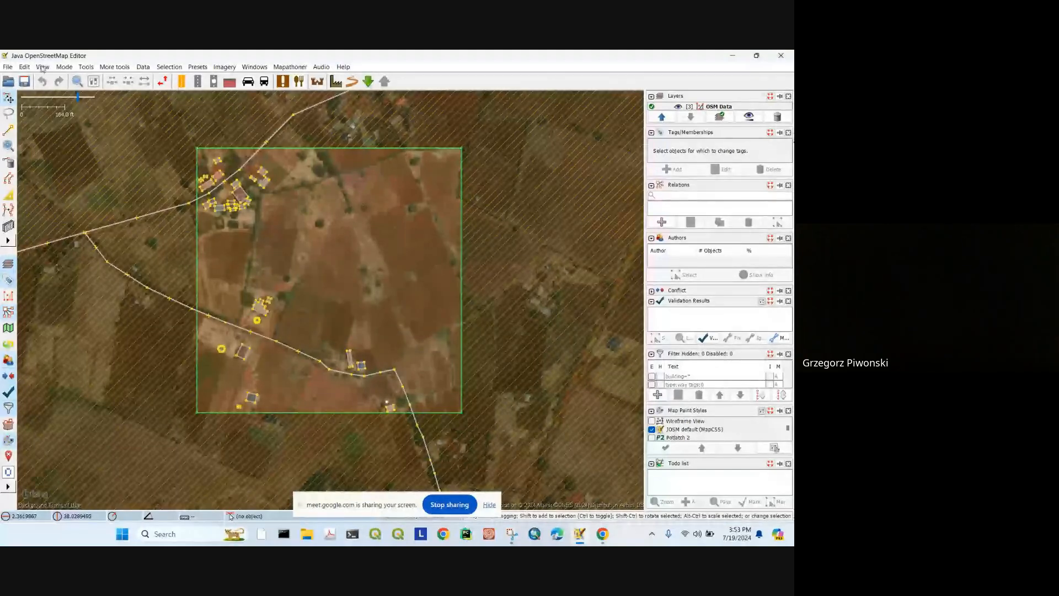
click(342, 68)
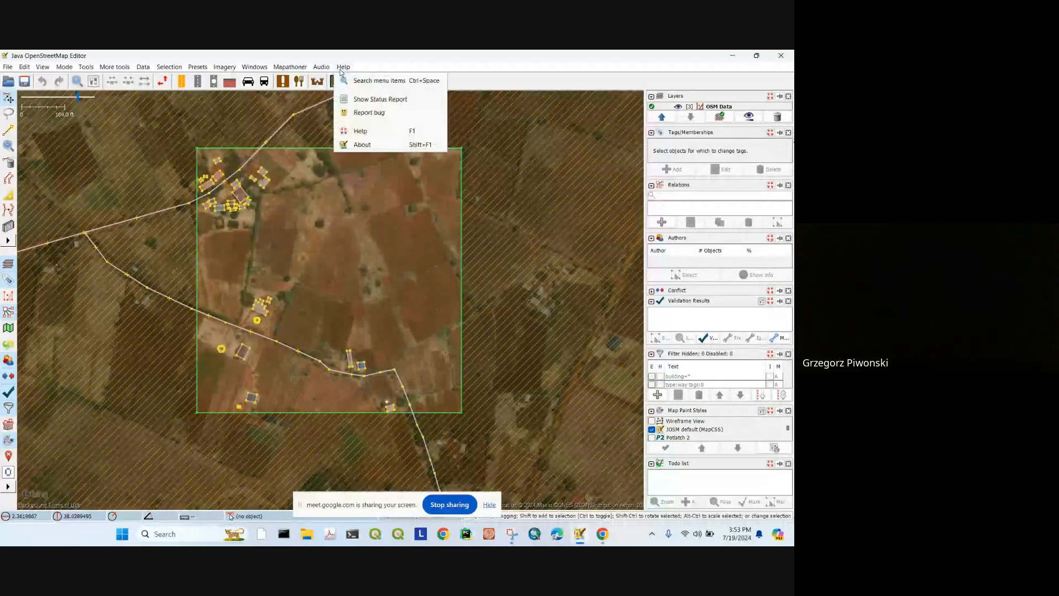
click(360, 131)
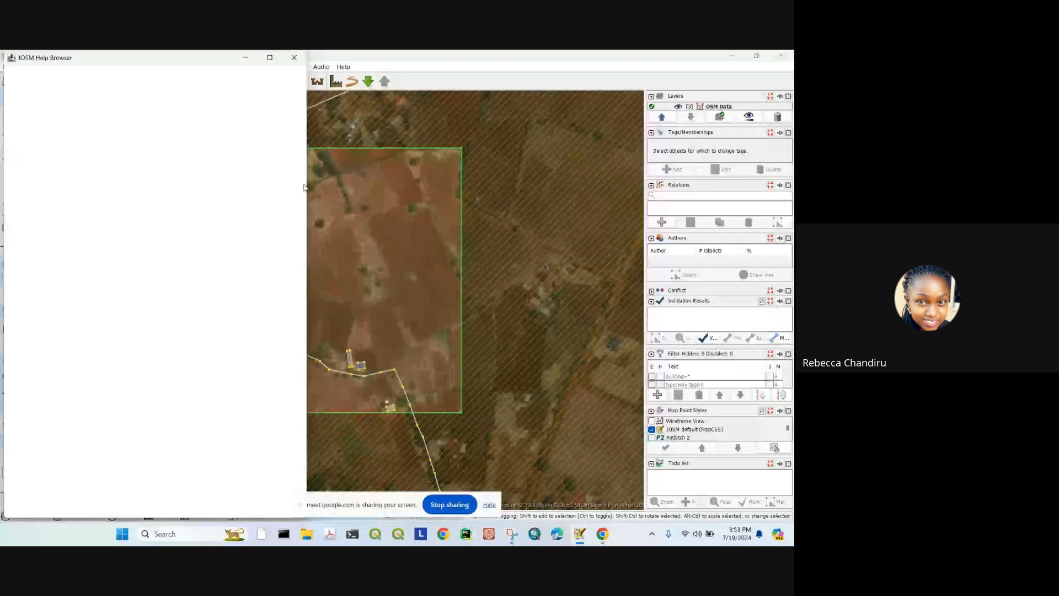
scroll(198, 205, down, 5)
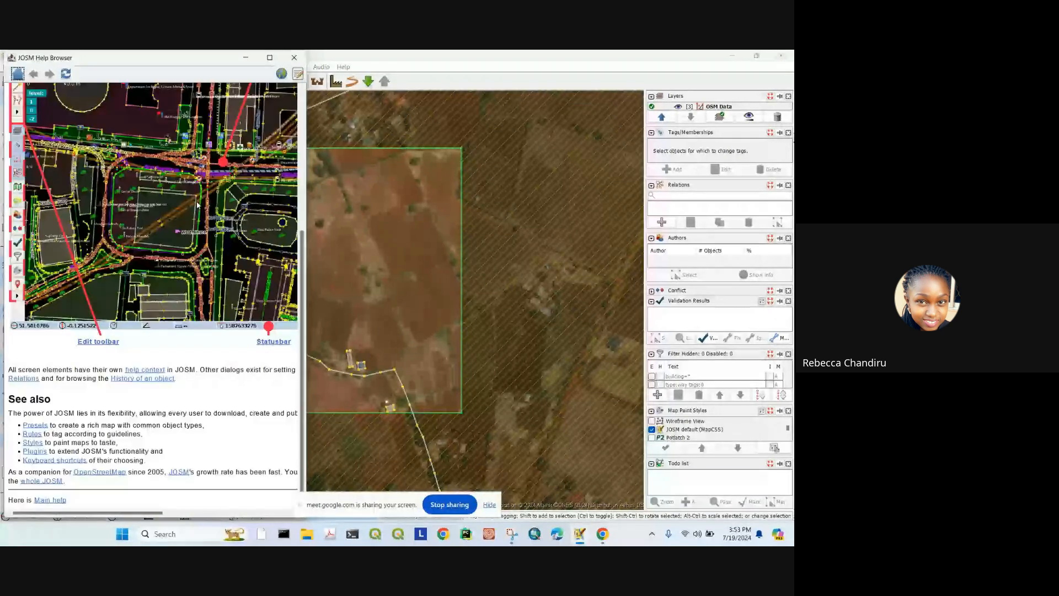
scroll(191, 324, up, 5)
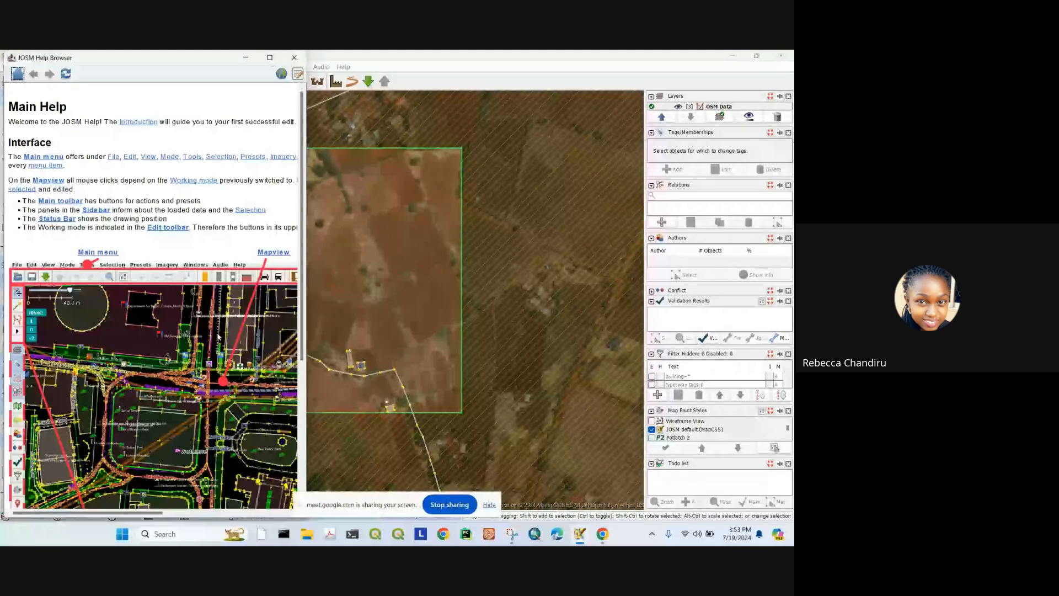
scroll(217, 336, down, 6)
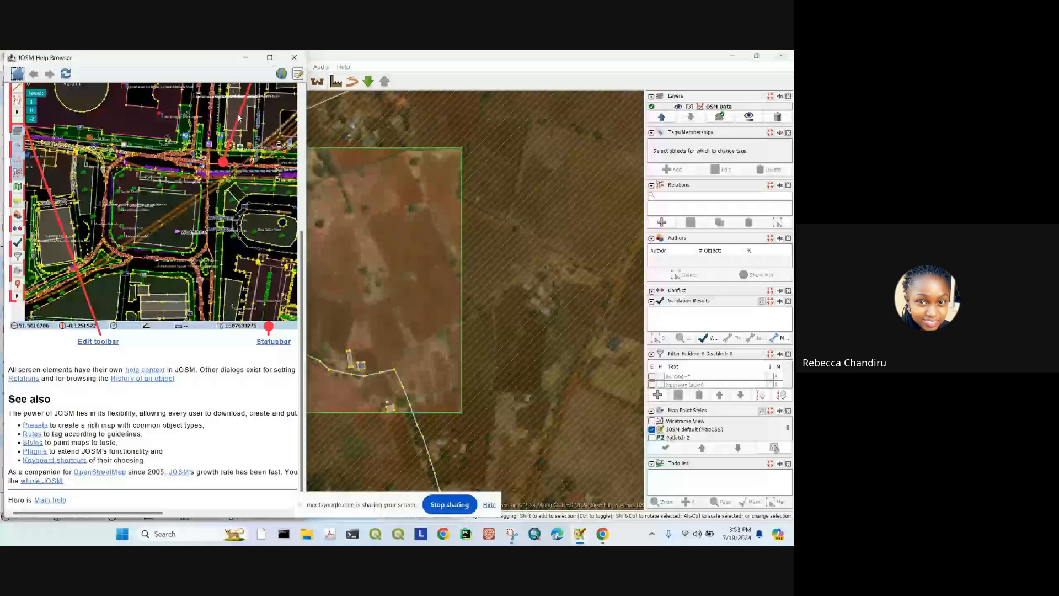
click(294, 58)
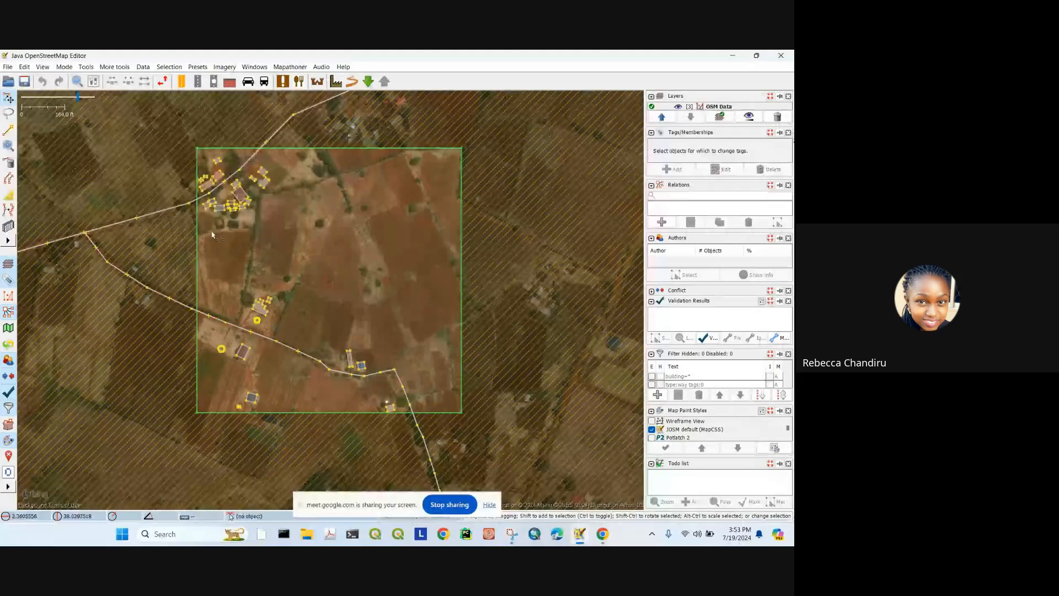
drag(341, 210, 349, 202)
scroll(277, 300, up, 2)
click(278, 298)
click(332, 246)
drag(332, 246, 291, 180)
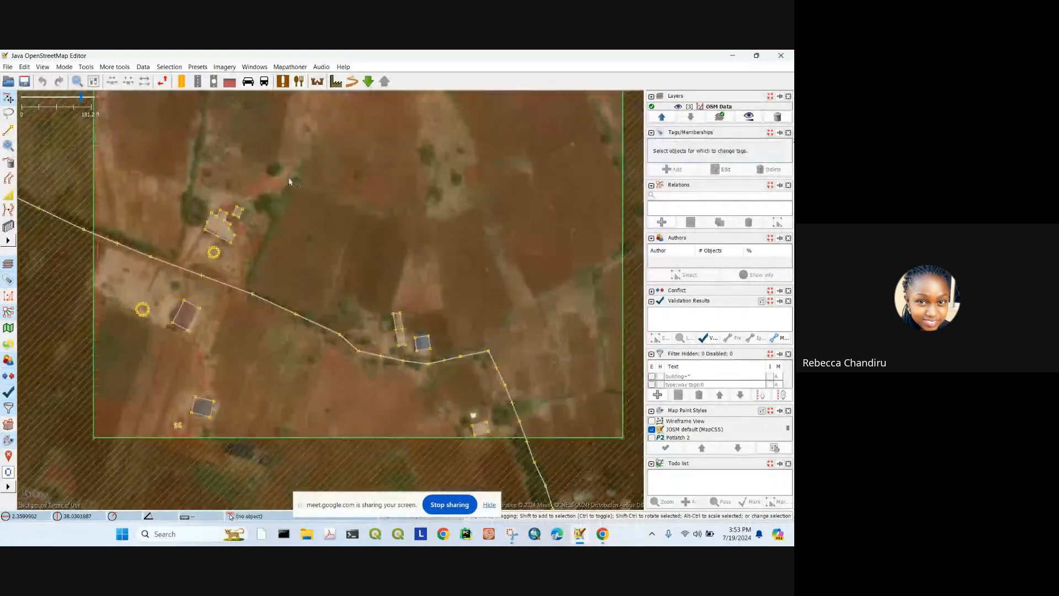
scroll(290, 180, down, 4)
drag(317, 135, 354, 251)
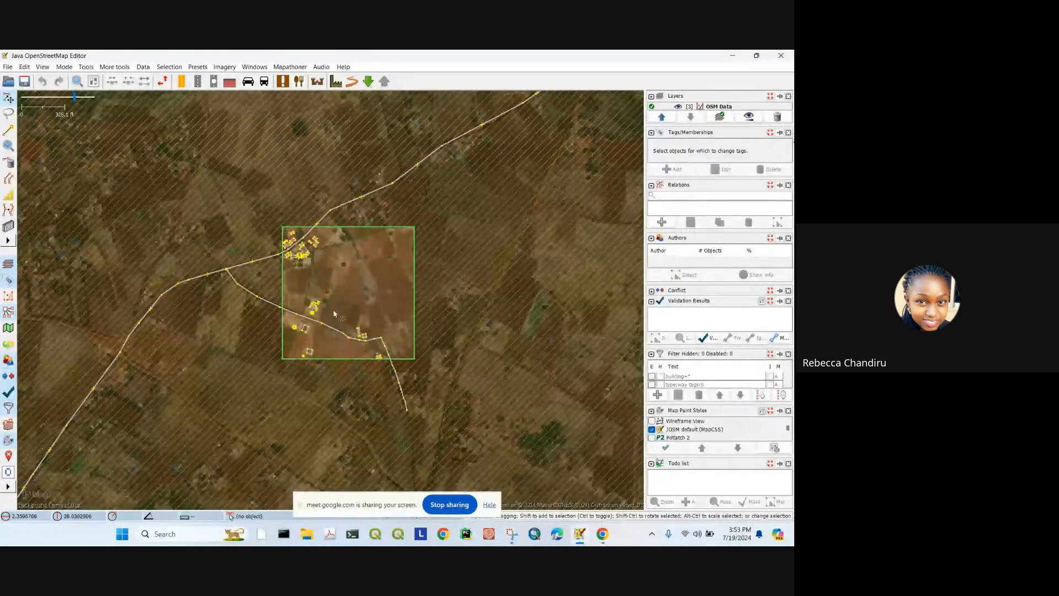
drag(341, 294, 367, 279)
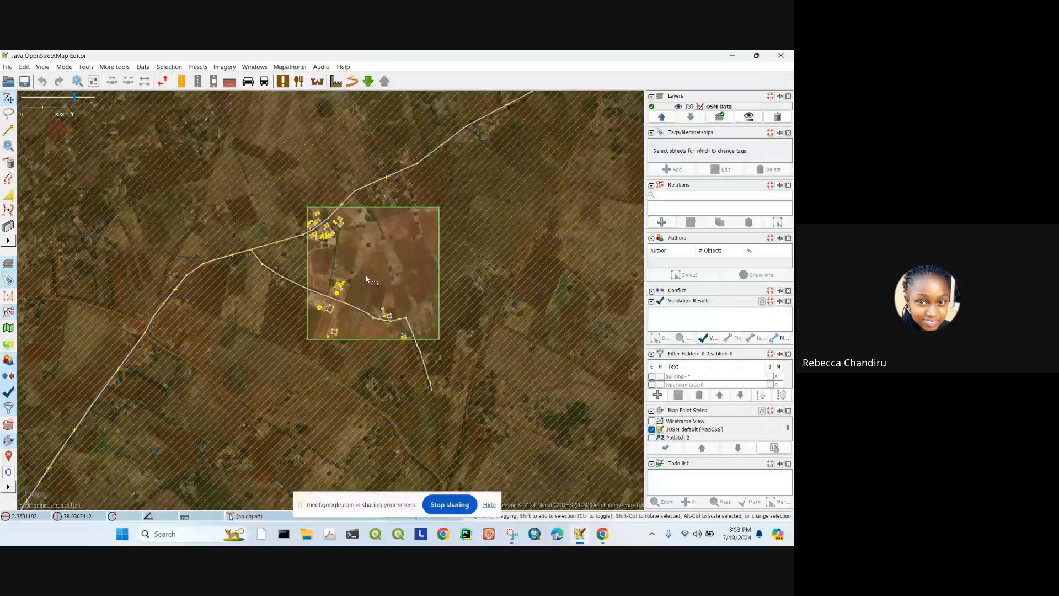
scroll(366, 279, up, 2)
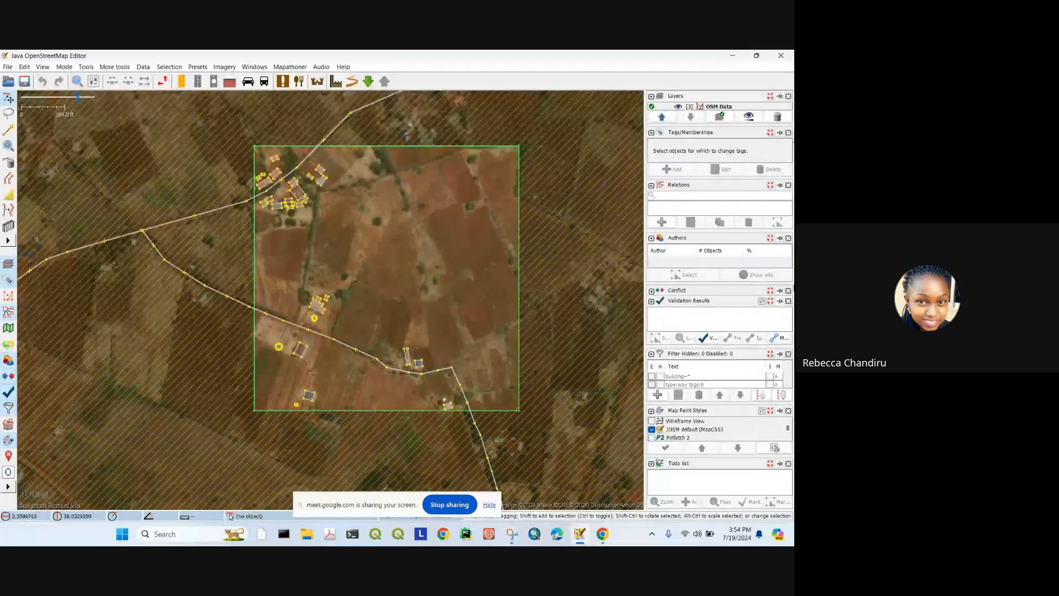
drag(373, 204, 374, 200)
scroll(374, 201, up, 3)
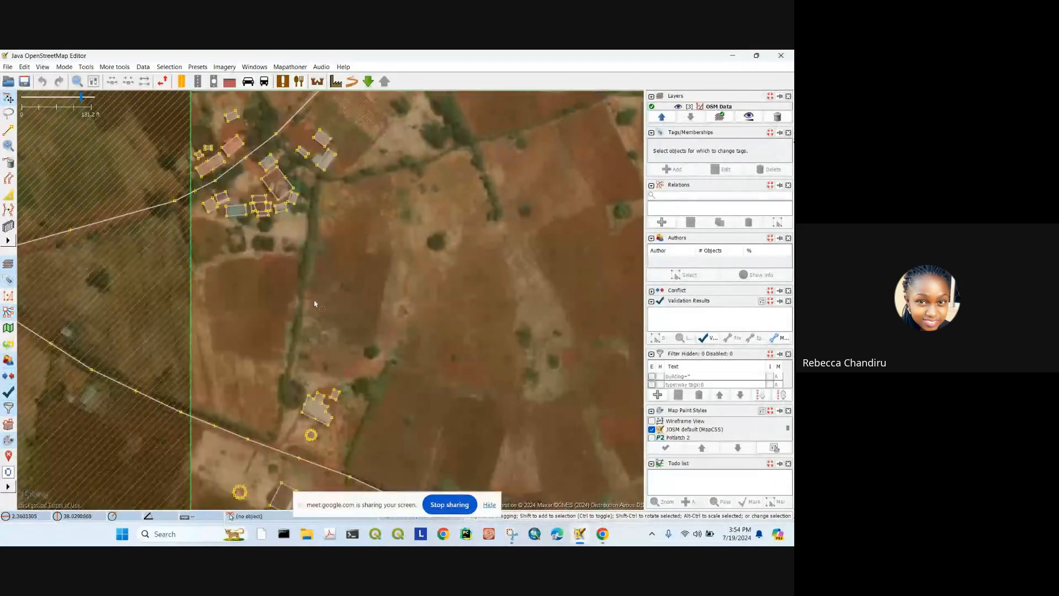
drag(309, 302, 309, 221)
scroll(389, 329, down, 3)
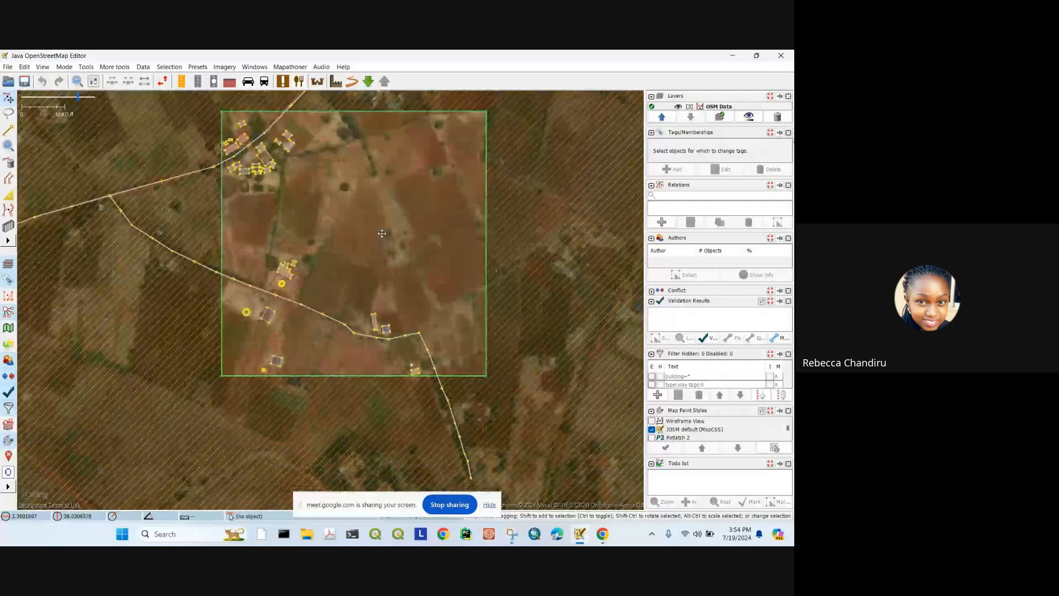
scroll(384, 259, up, 3)
drag(252, 239, 343, 204)
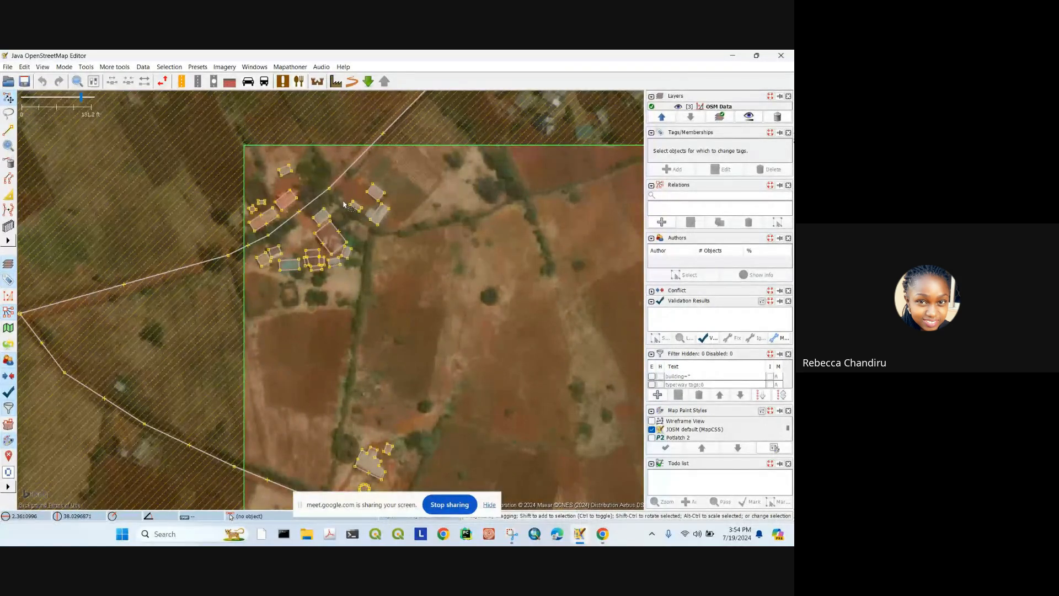
scroll(343, 204, up, 5)
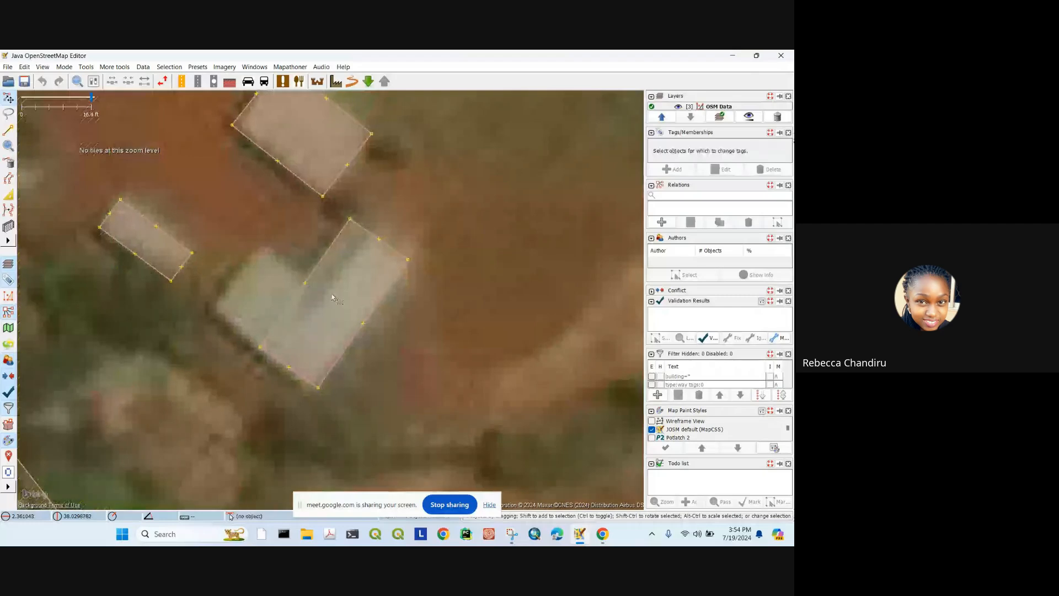
click(409, 254)
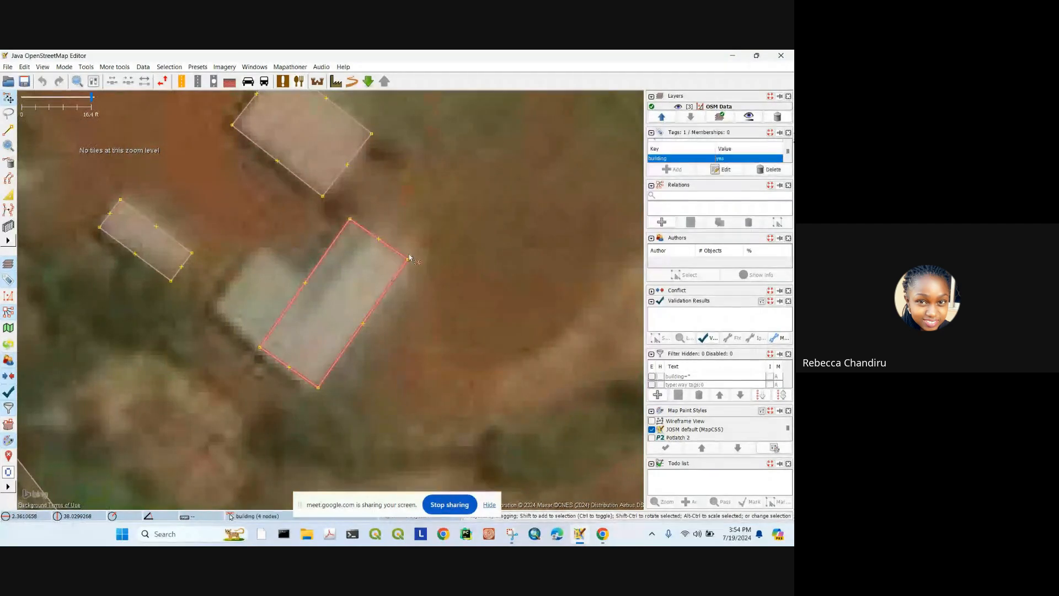
key(Escape)
scroll(356, 295, down, 2)
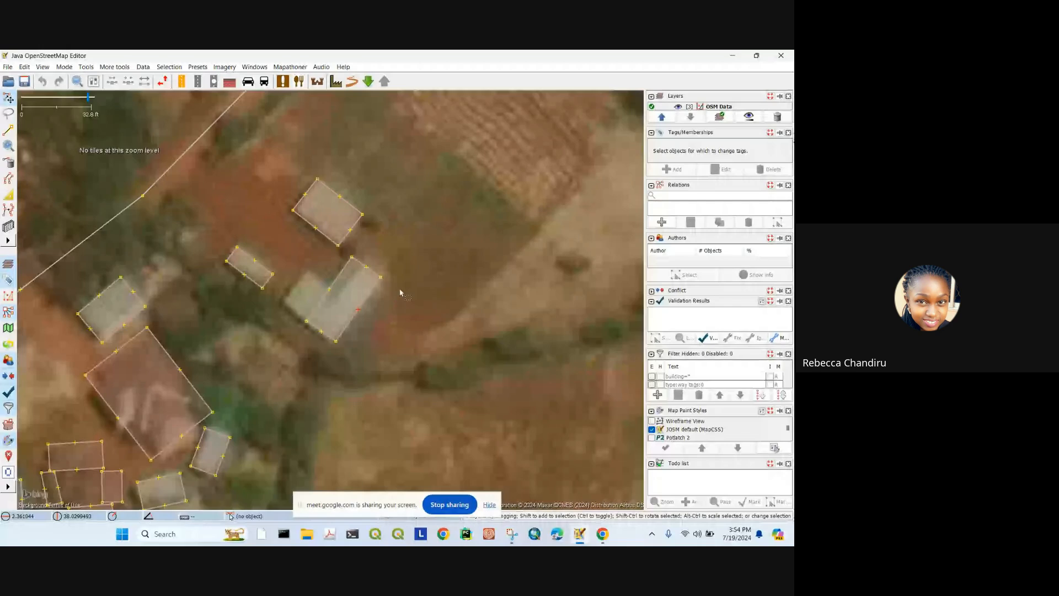
drag(407, 241, 395, 264)
click(347, 306)
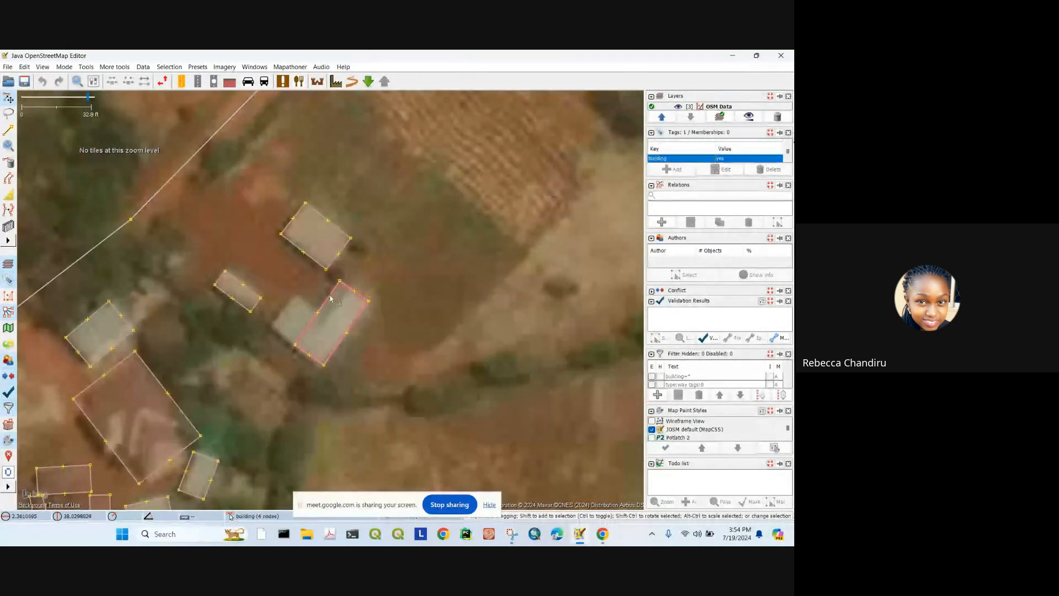
click(260, 274)
drag(168, 393, 338, 212)
click(270, 340)
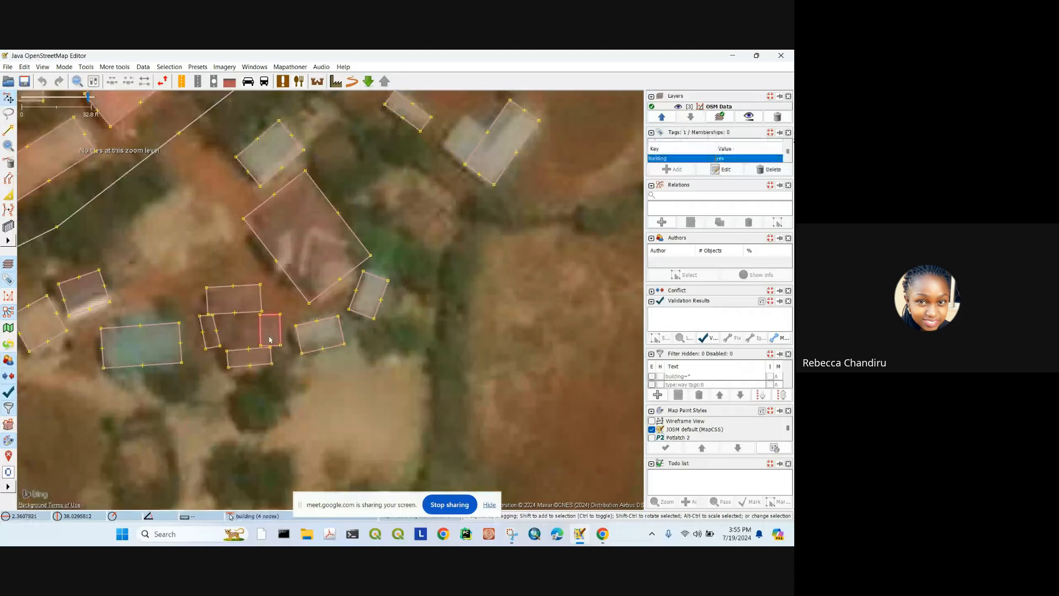
click(191, 360)
drag(138, 353, 258, 331)
click(174, 310)
click(195, 306)
click(205, 288)
click(189, 182)
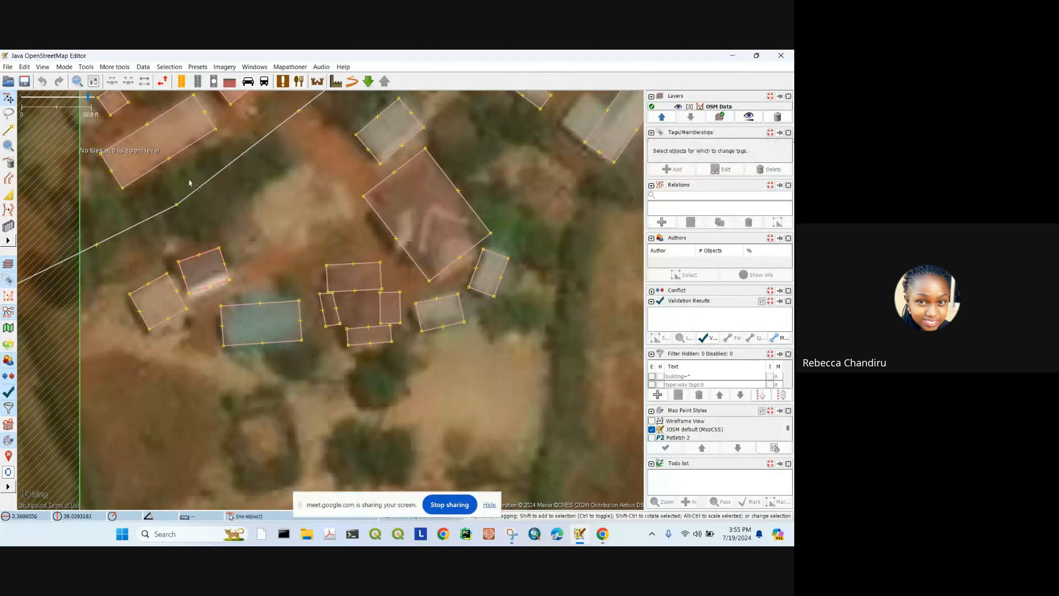
drag(189, 182, 230, 274)
click(212, 232)
click(265, 207)
drag(258, 176, 237, 174)
scroll(237, 174, down, 4)
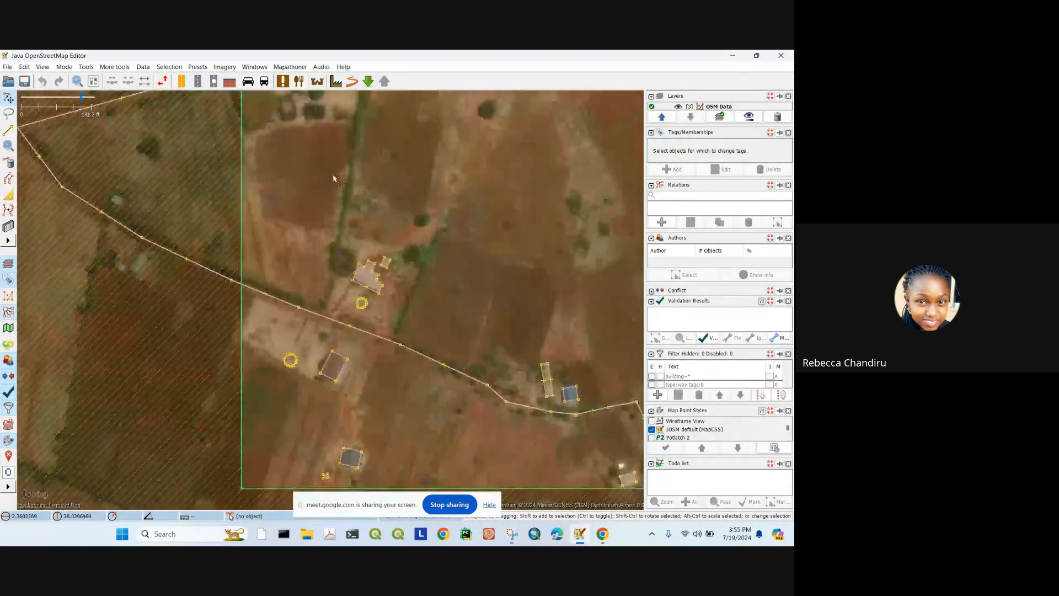
scroll(333, 179, down, 2)
click(341, 255)
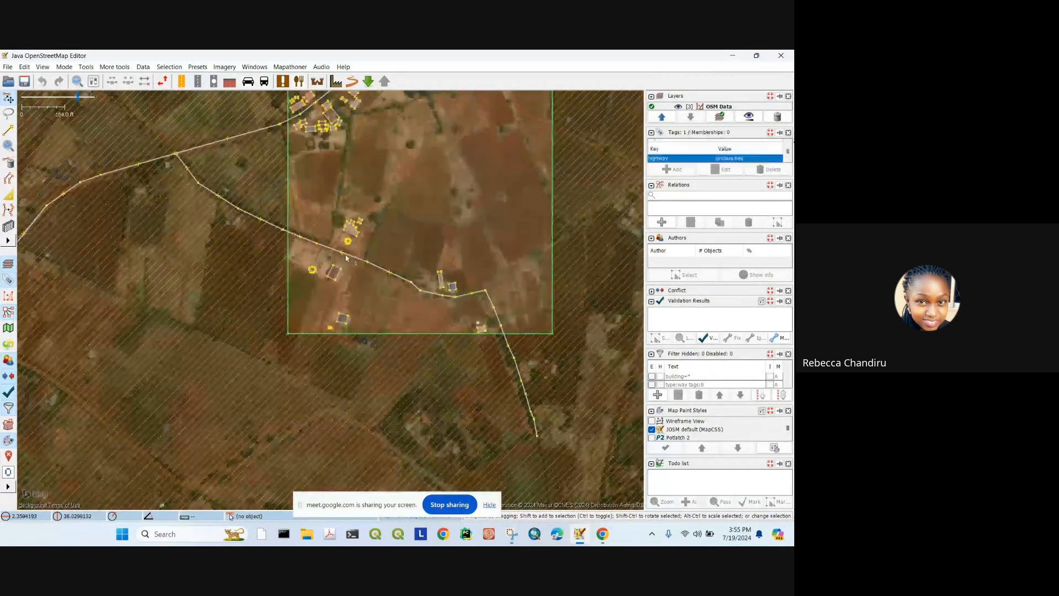
scroll(341, 256, up, 4)
click(364, 338)
drag(364, 338, 353, 314)
drag(342, 238, 331, 277)
scroll(330, 276, up, 6)
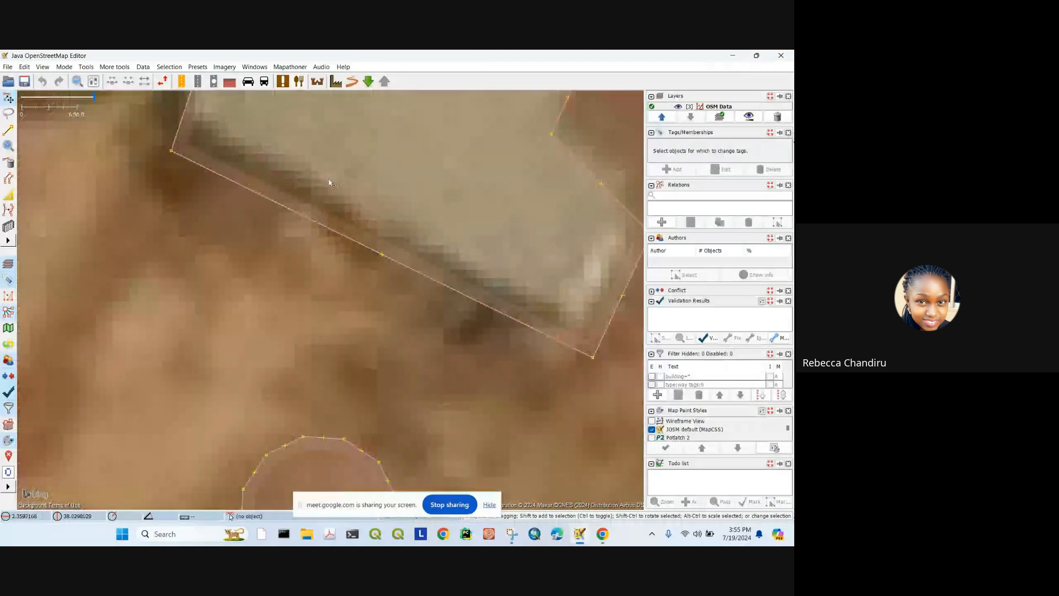
scroll(537, 295, down, 8)
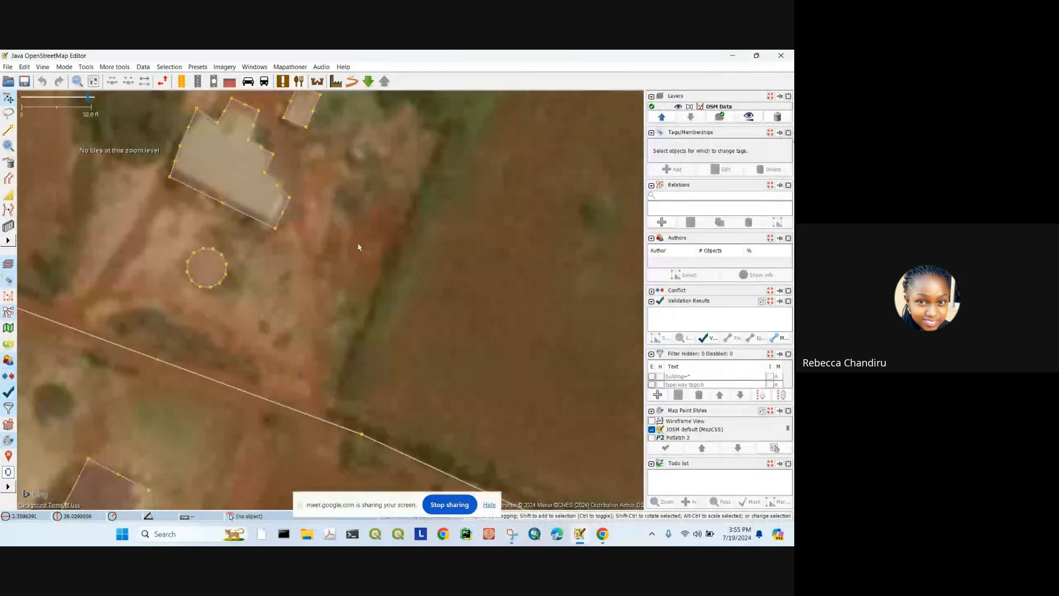
scroll(326, 216, down, 2)
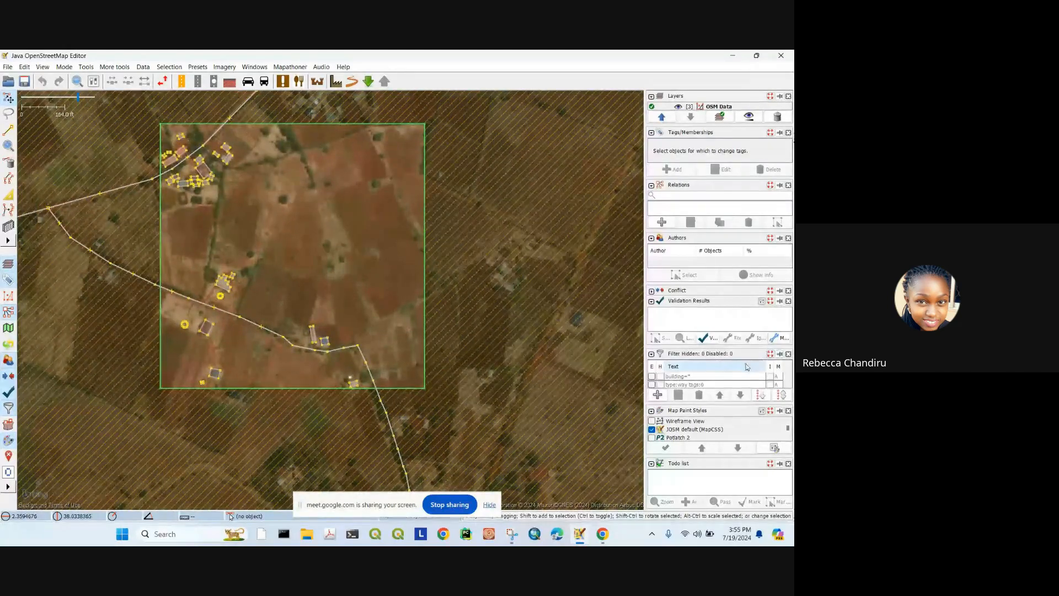
Step: Fold away the Validation Results, Authors and Tags/Memberships panels so all layers show
click(652, 301)
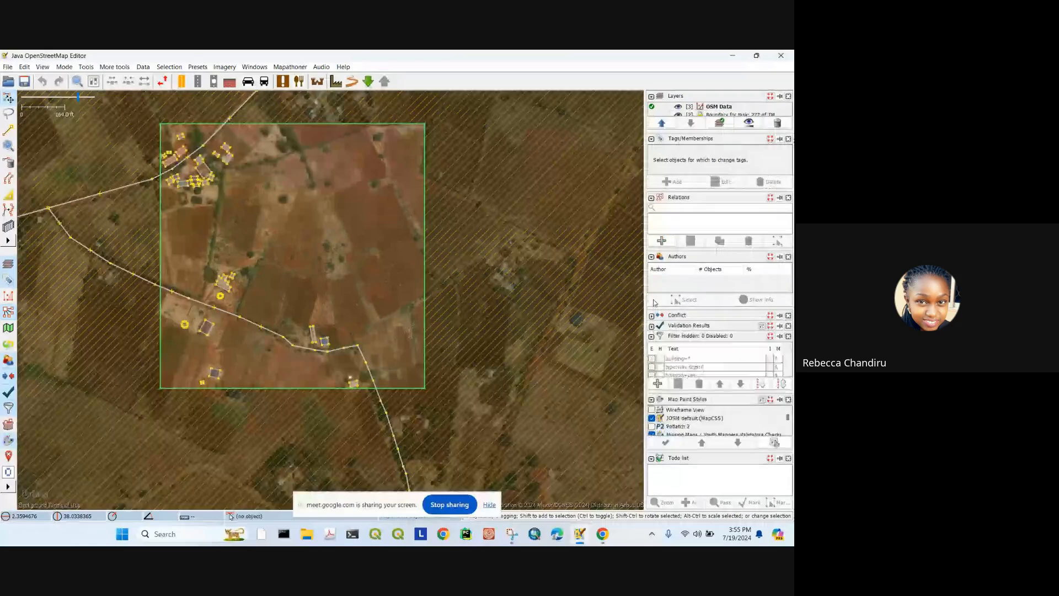
click(652, 258)
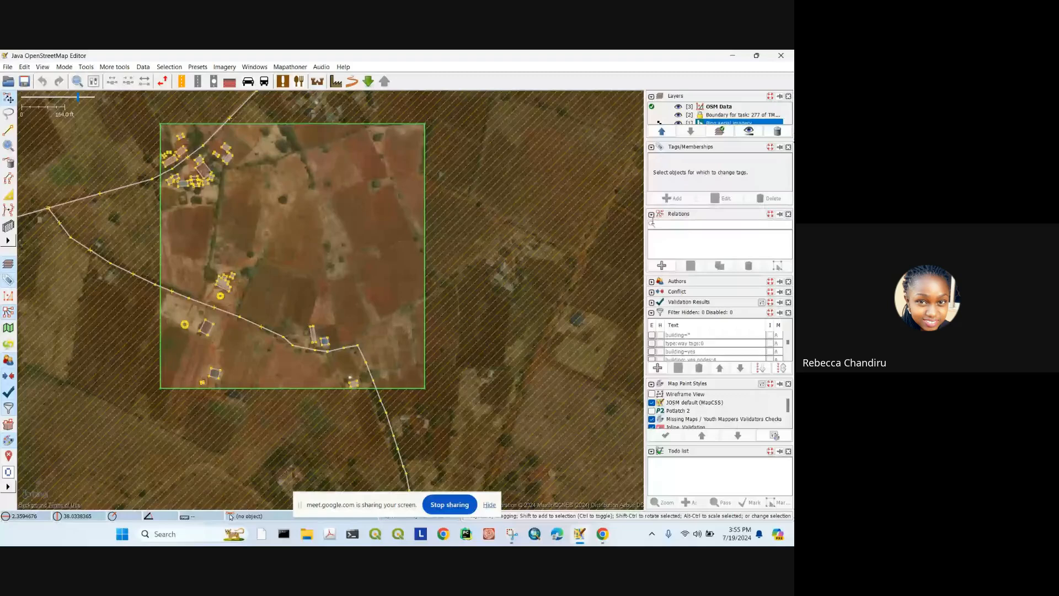
click(652, 148)
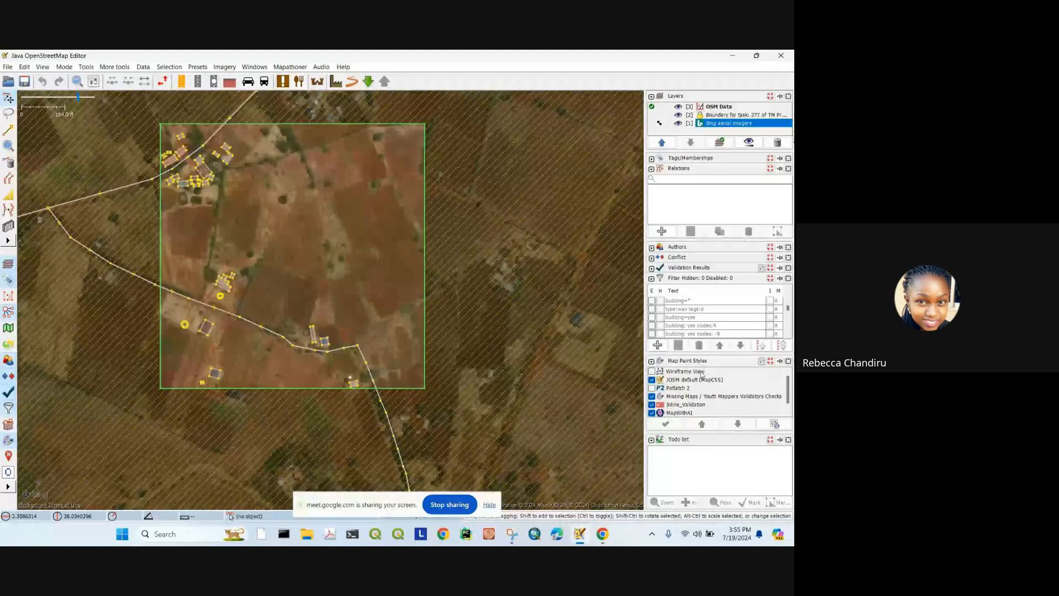
scroll(198, 183, up, 5)
Step: Nudge a small building's corner in the top-left cluster, then undo the move
click(243, 142)
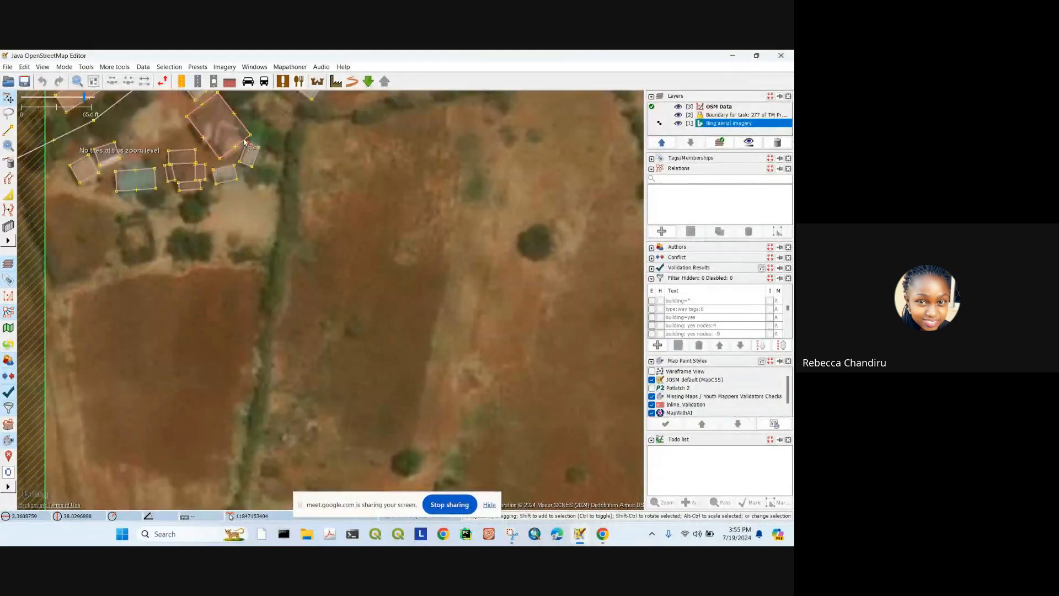
drag(246, 143, 250, 138)
key(ctrl+z)
Step: Centre the overlapping buildings and switch the Inline_Validation style off and back on
scroll(336, 250, down, 5)
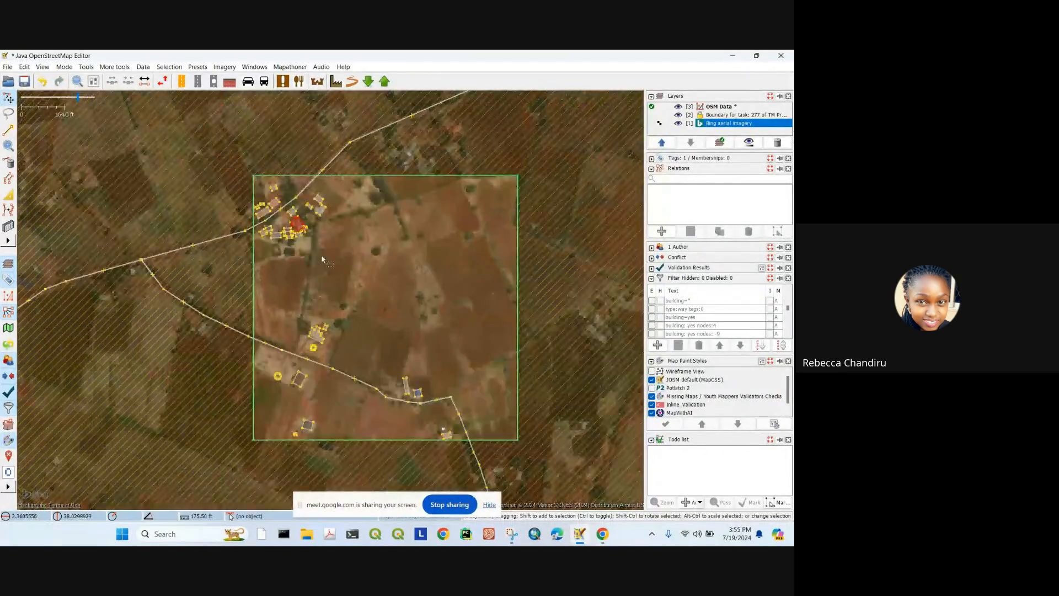
scroll(342, 237, up, 4)
scroll(344, 235, down, 1)
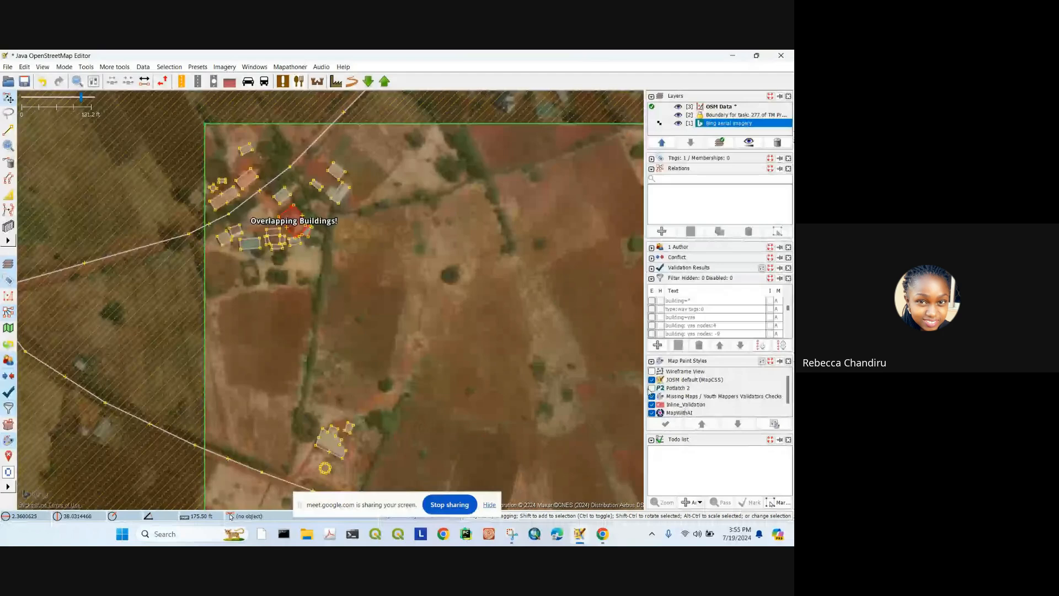
scroll(393, 225, up, 1)
scroll(331, 157, up, 1)
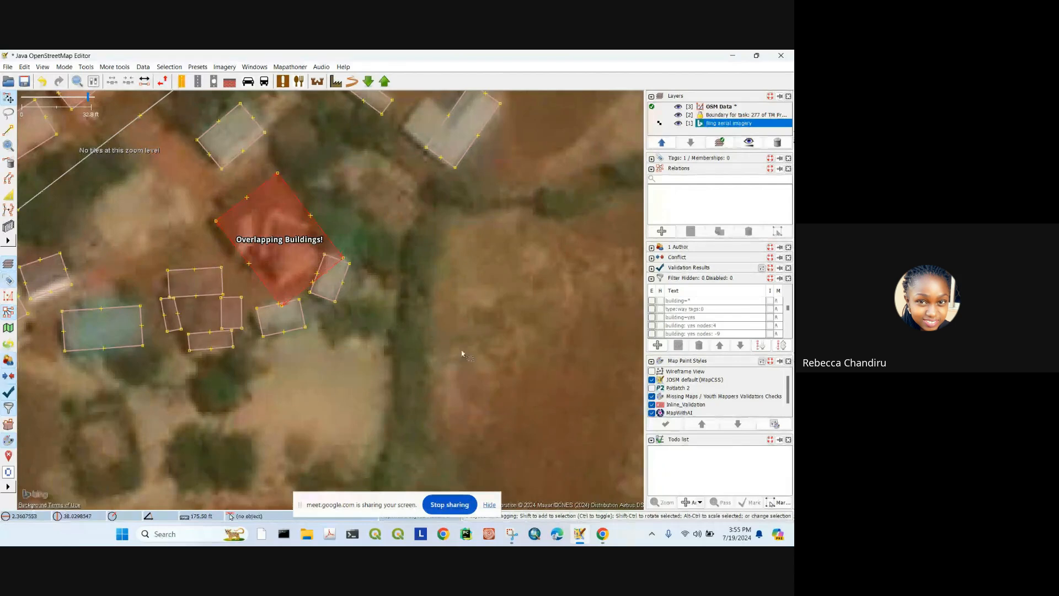
drag(483, 347, 457, 310)
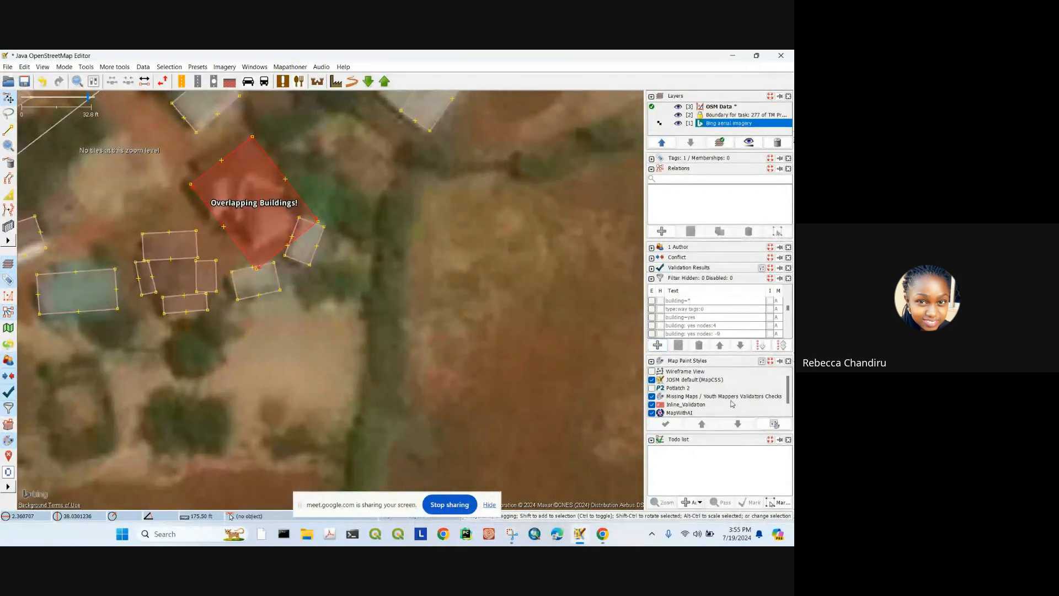
click(652, 404)
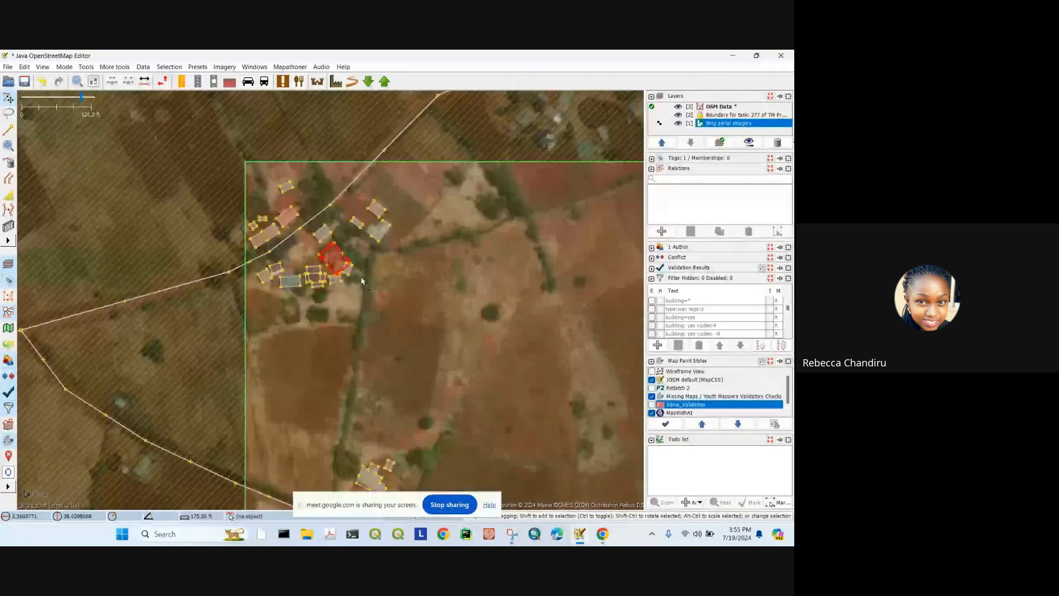
scroll(360, 276, down, 2)
click(652, 405)
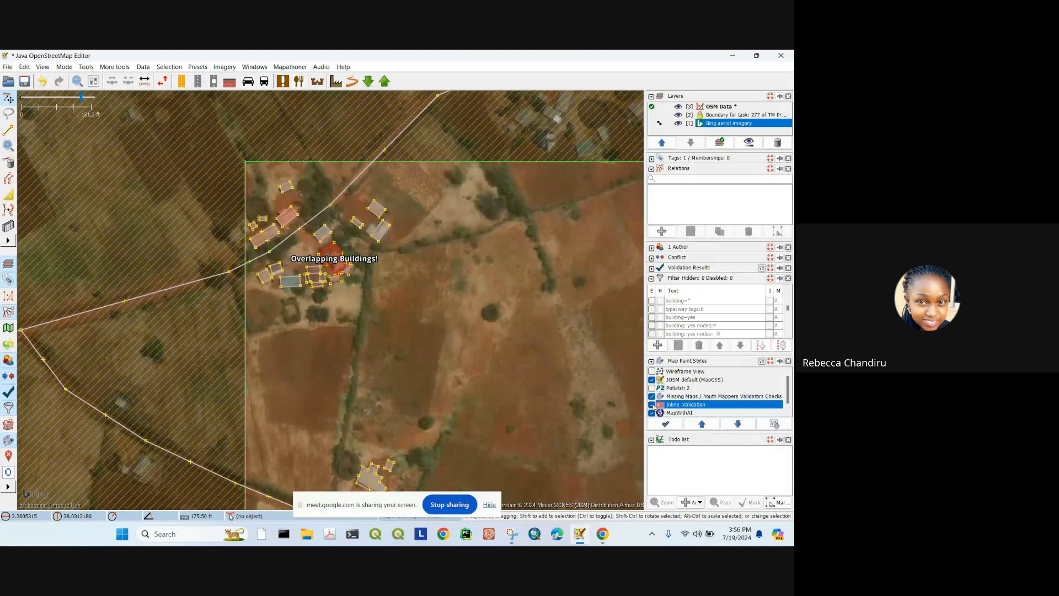
Step: Open the Preferences dialog from the Edit menu
click(65, 67)
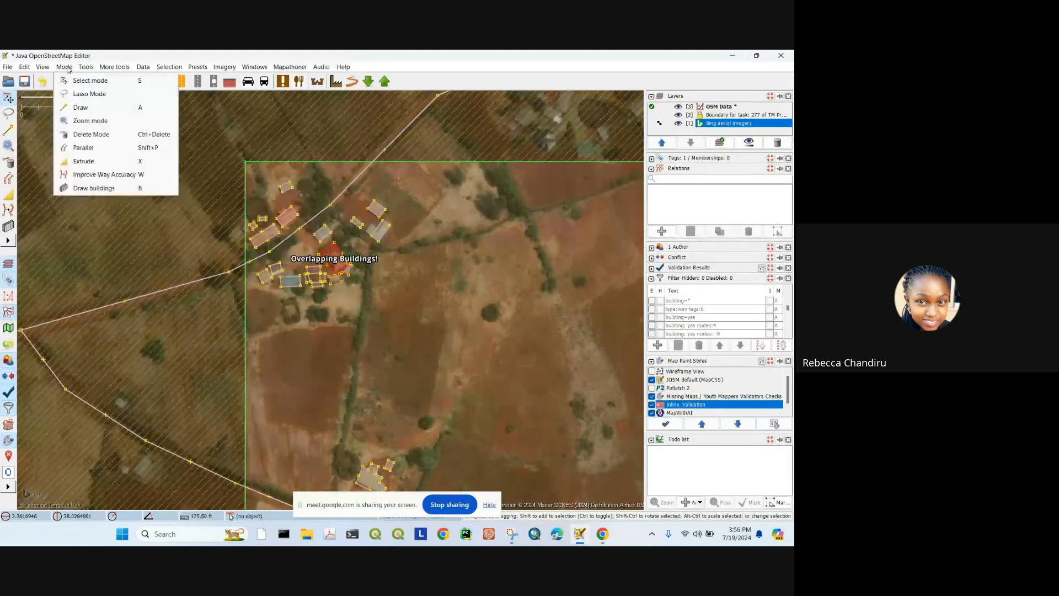
mouse_move(109, 69)
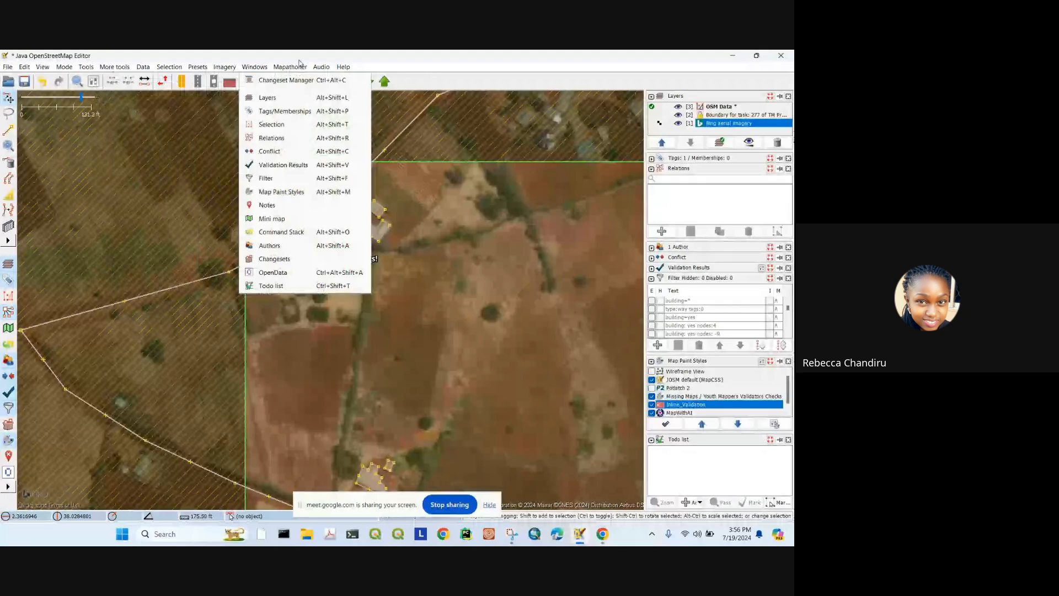
mouse_move(31, 69)
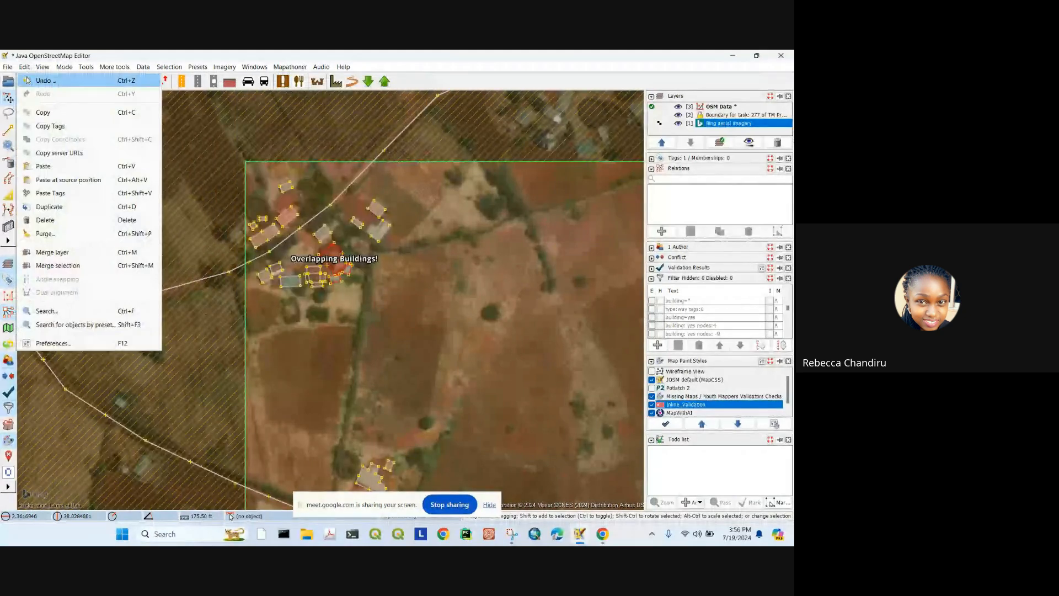
click(53, 343)
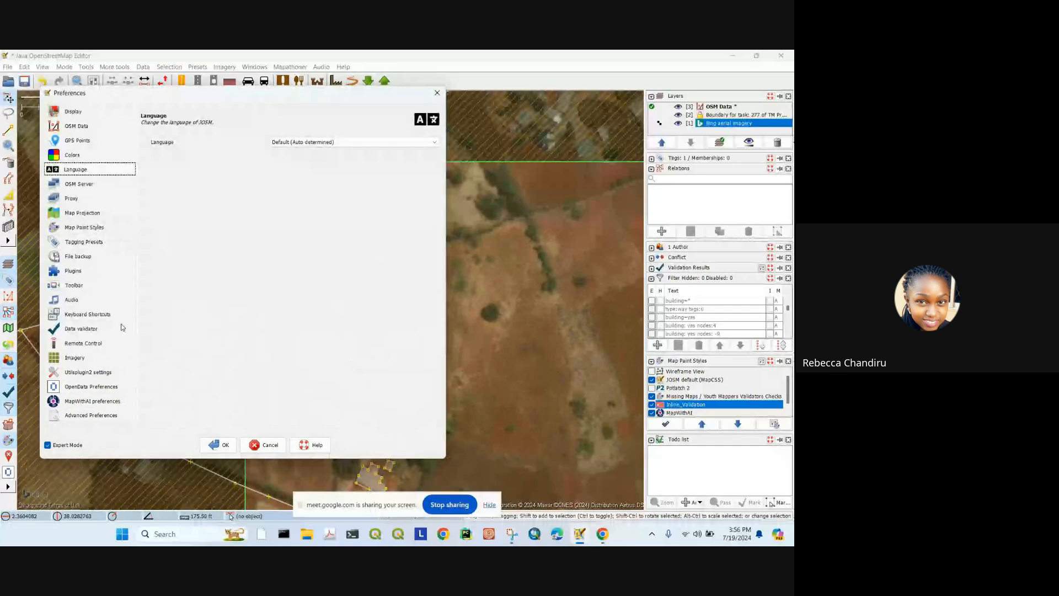
Step: On Map Paint Styles, search available styles for 'inline' and 'miss', then close Preferences unchanged
click(98, 232)
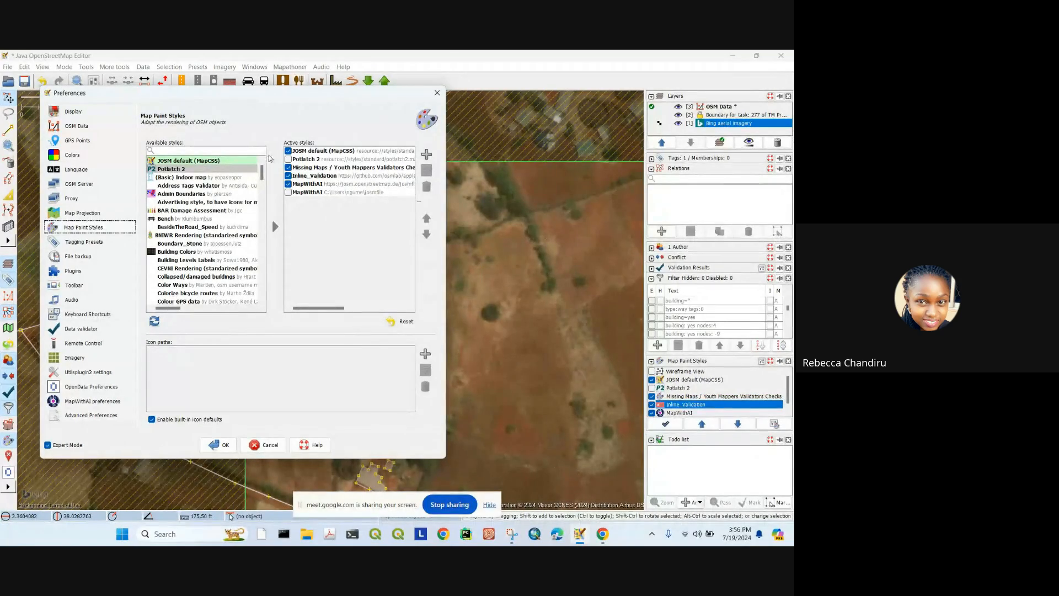
click(223, 150)
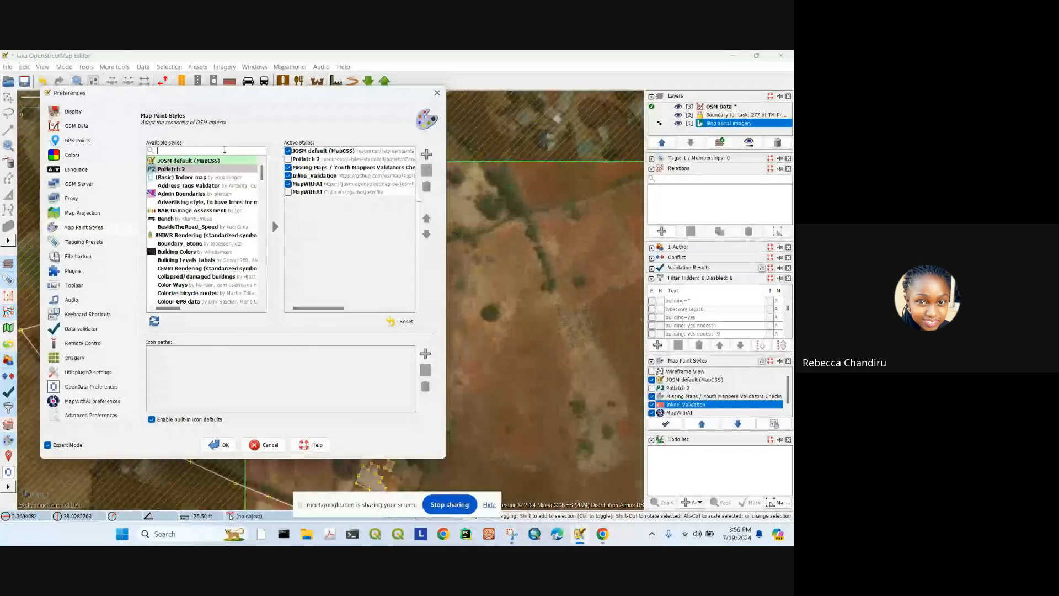
text(in)
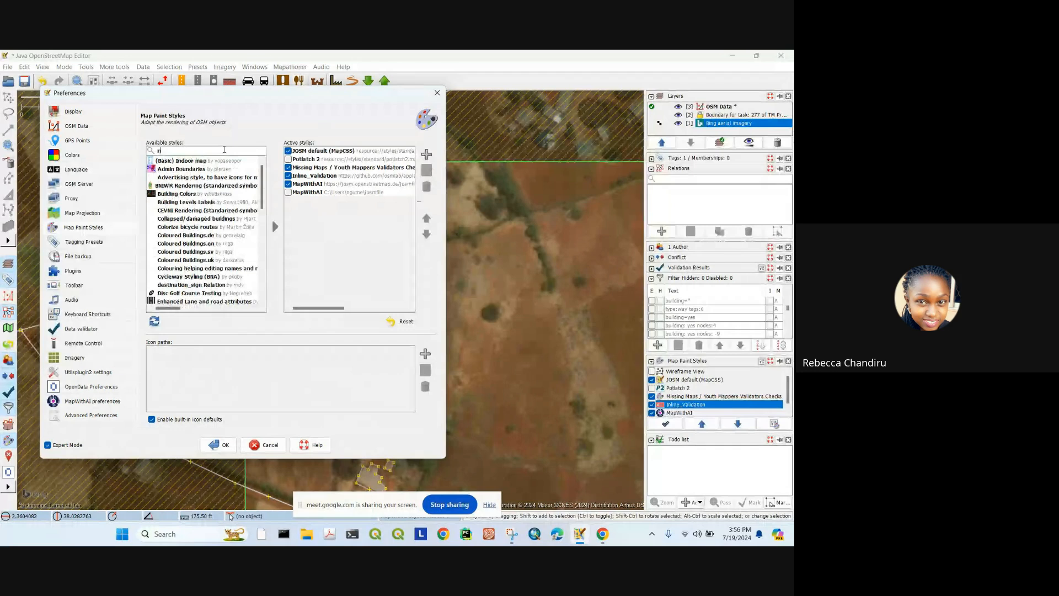
text(line)
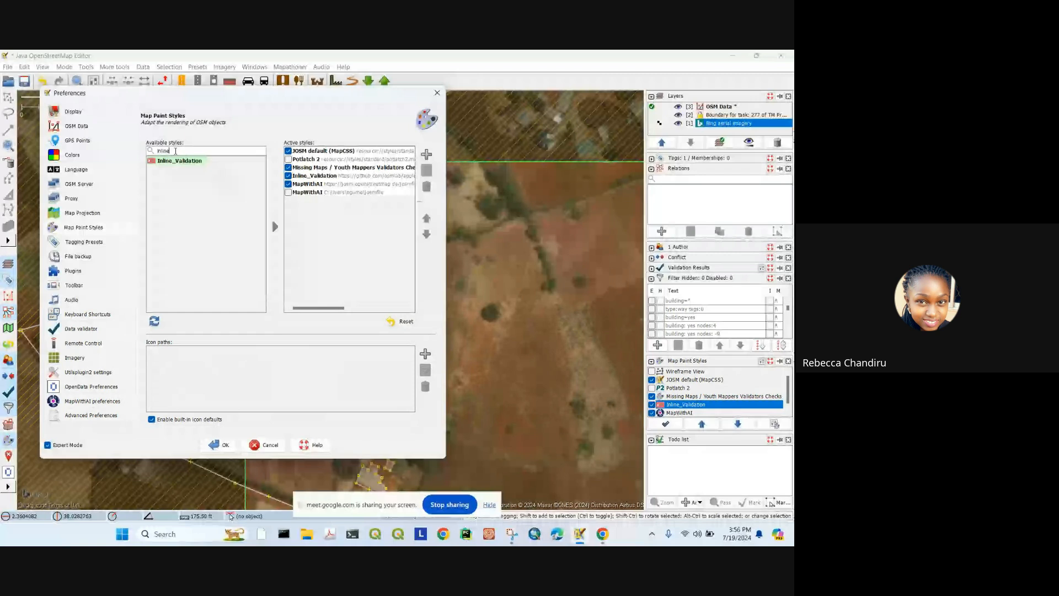
key(BackSpace)
key(BackSpace)
key(BackSpace)
key(BackSpace)
key(BackSpace)
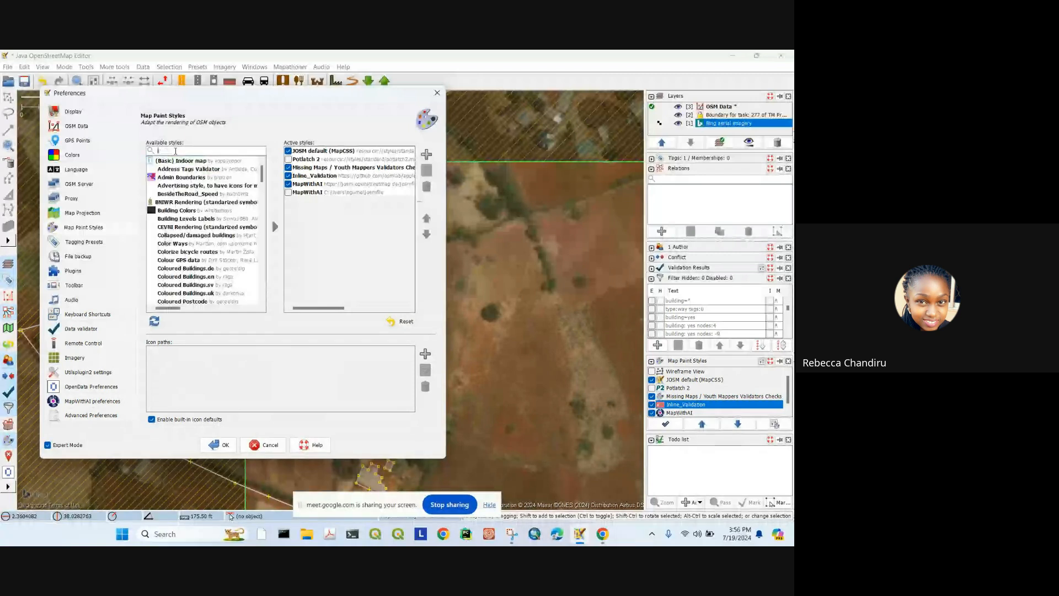
key(BackSpace)
text(mi)
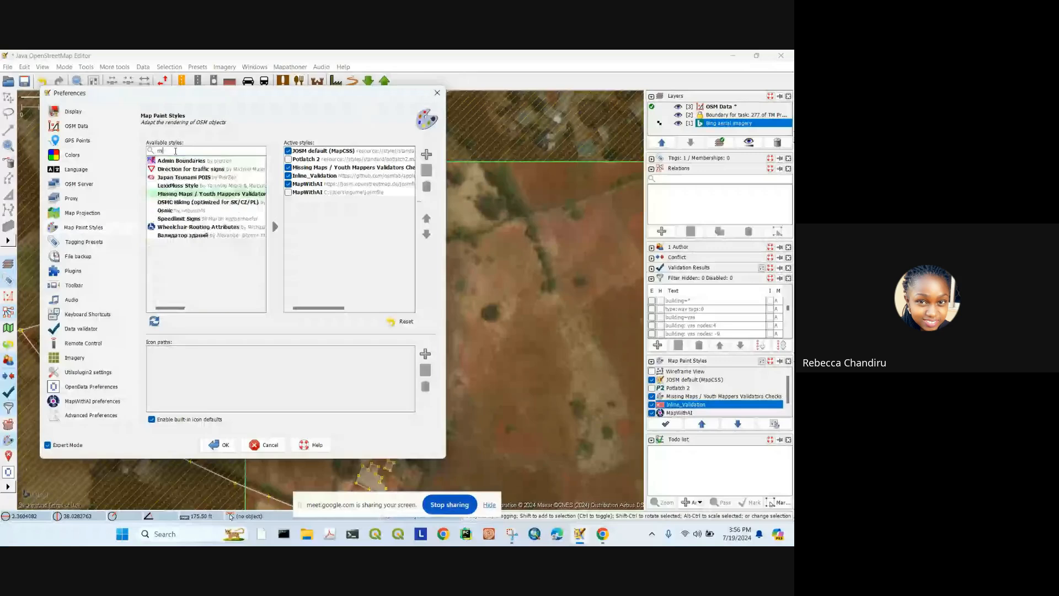
text(ssin)
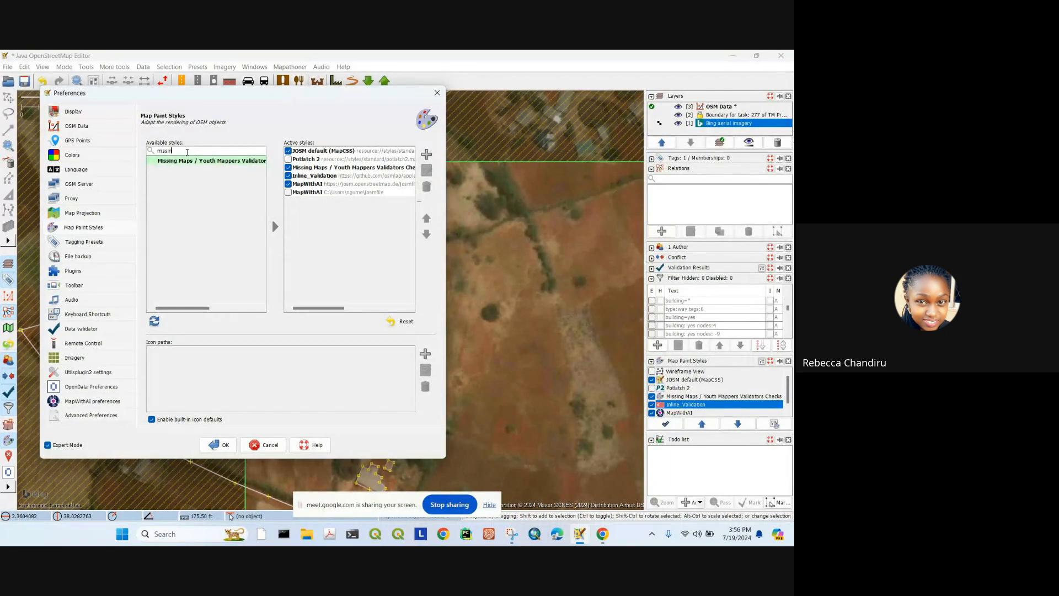
key(BackSpace)
key(BackSpace)
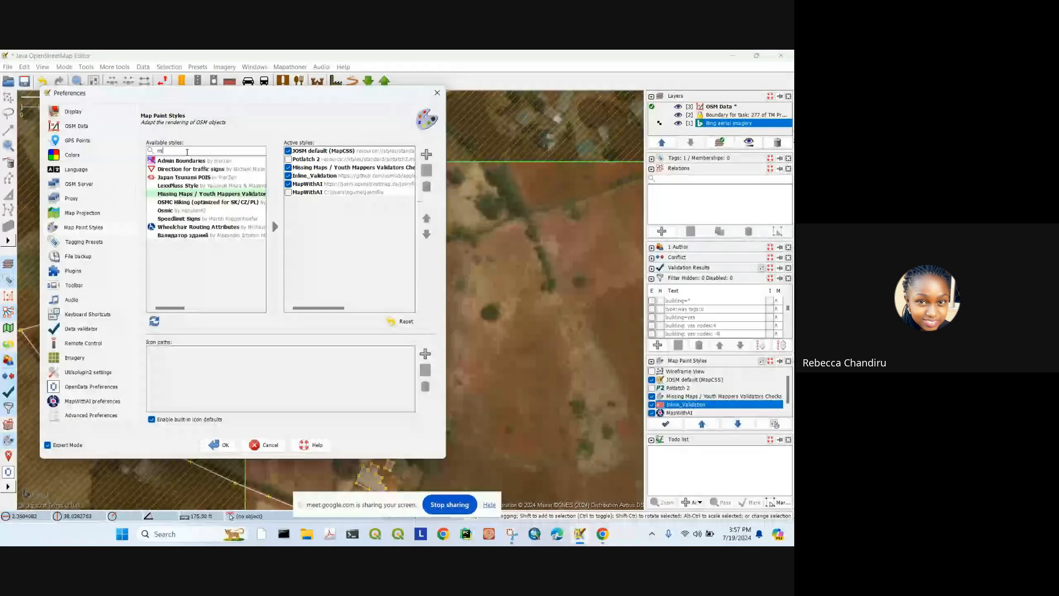
key(BackSpace)
key(BackSpace)
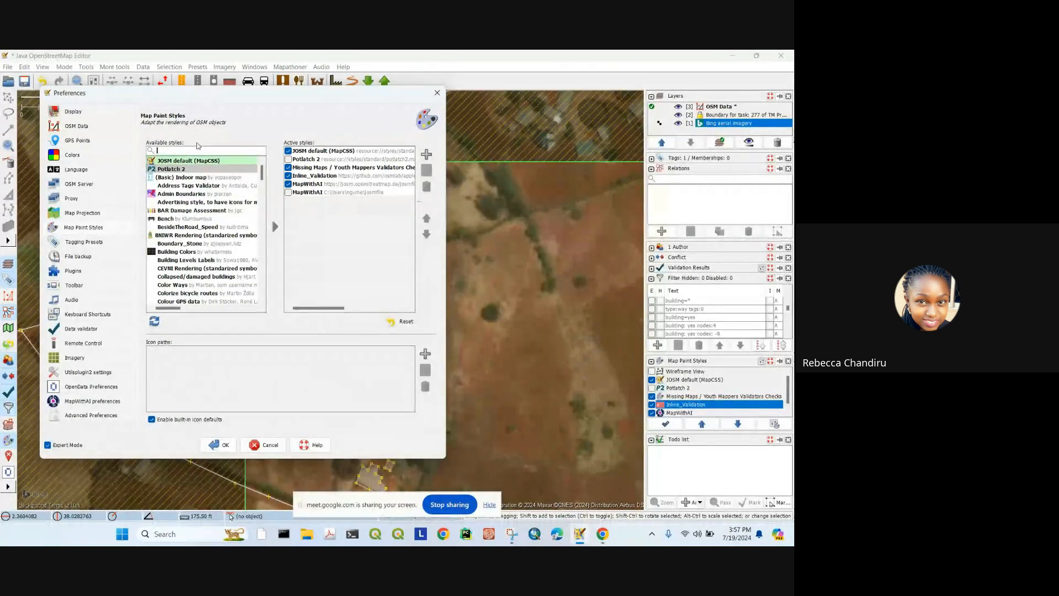
click(437, 92)
scroll(353, 263, up, 2)
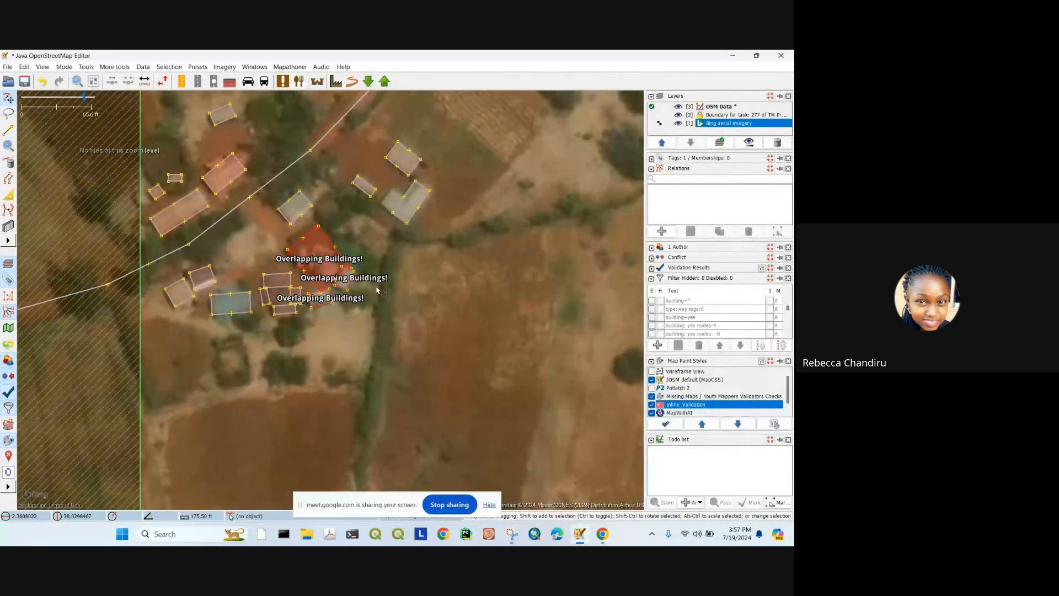
Step: Uncheck the Inline_Validation style to hide the overlapping-building warnings
scroll(327, 268, up, 2)
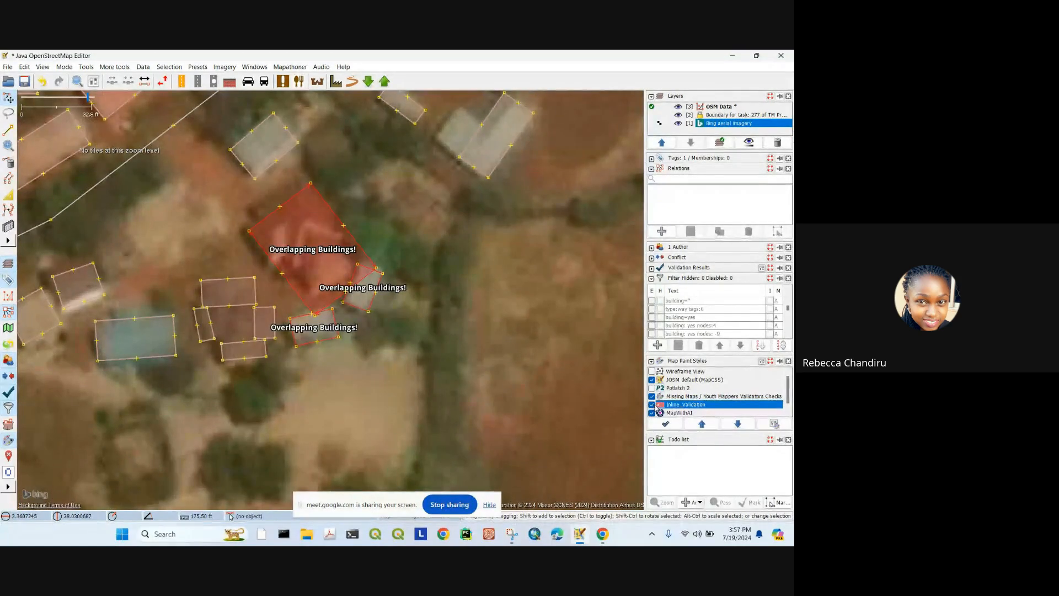
click(652, 405)
scroll(358, 265, down, 4)
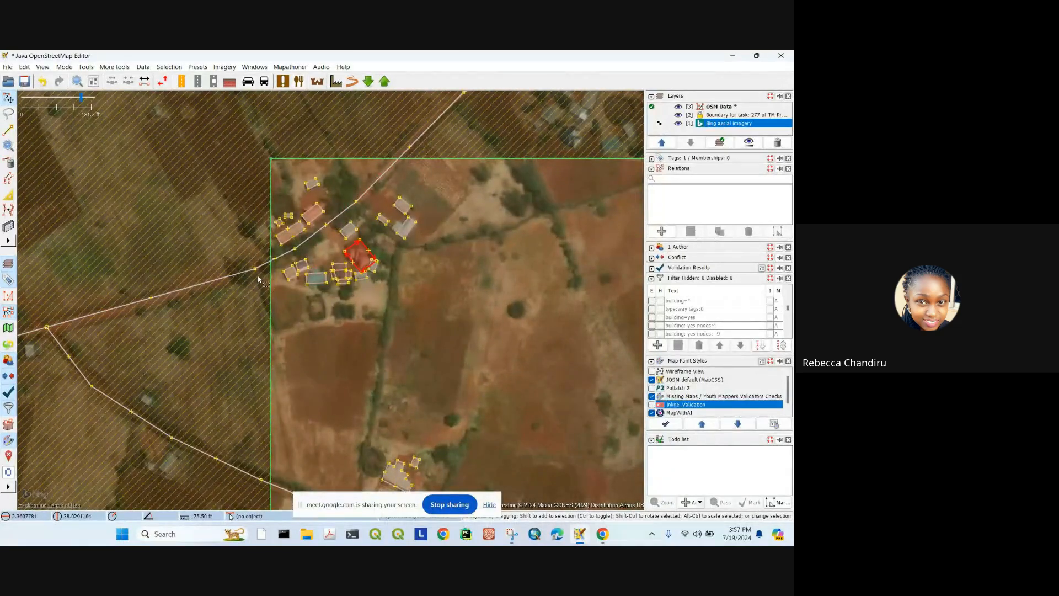
drag(255, 268, 287, 502)
scroll(289, 263, down, 4)
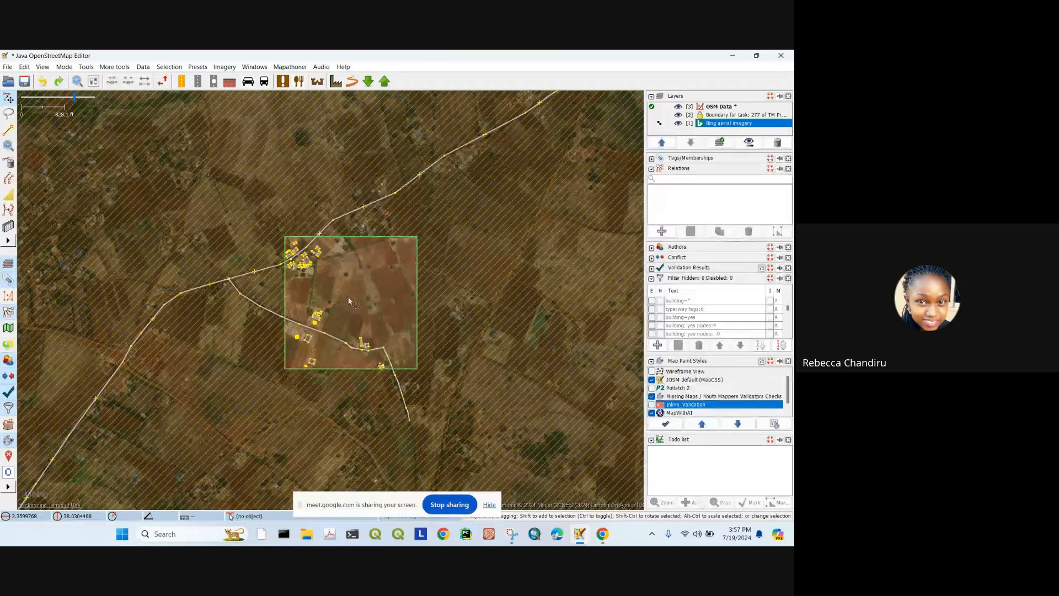
scroll(349, 301, up, 5)
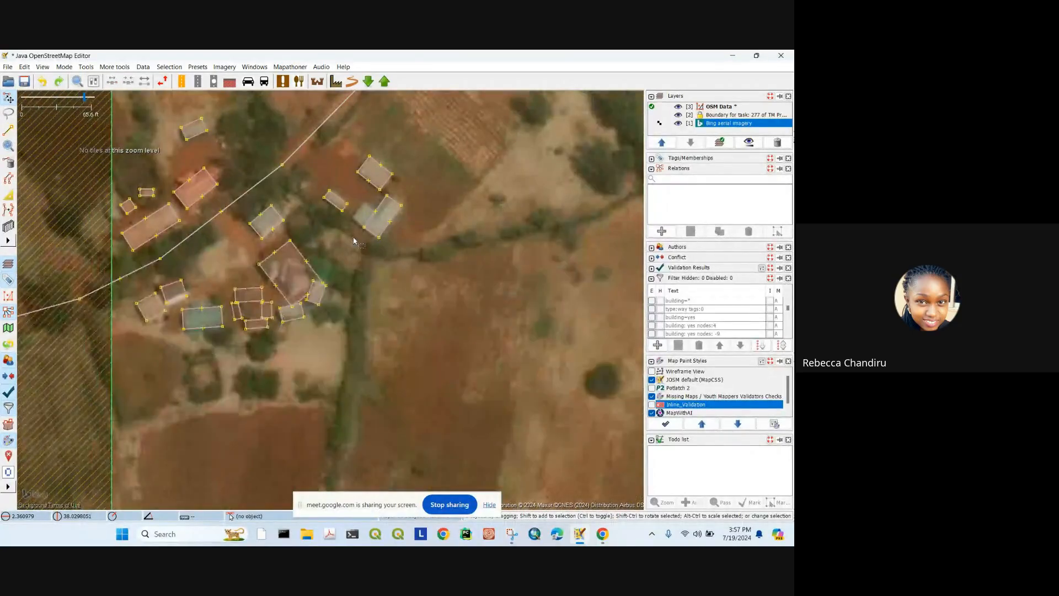
Step: Undo the accidental edits and bring the area north of the building cluster into view
key(ctrl+z)
click(329, 197)
drag(327, 197, 325, 237)
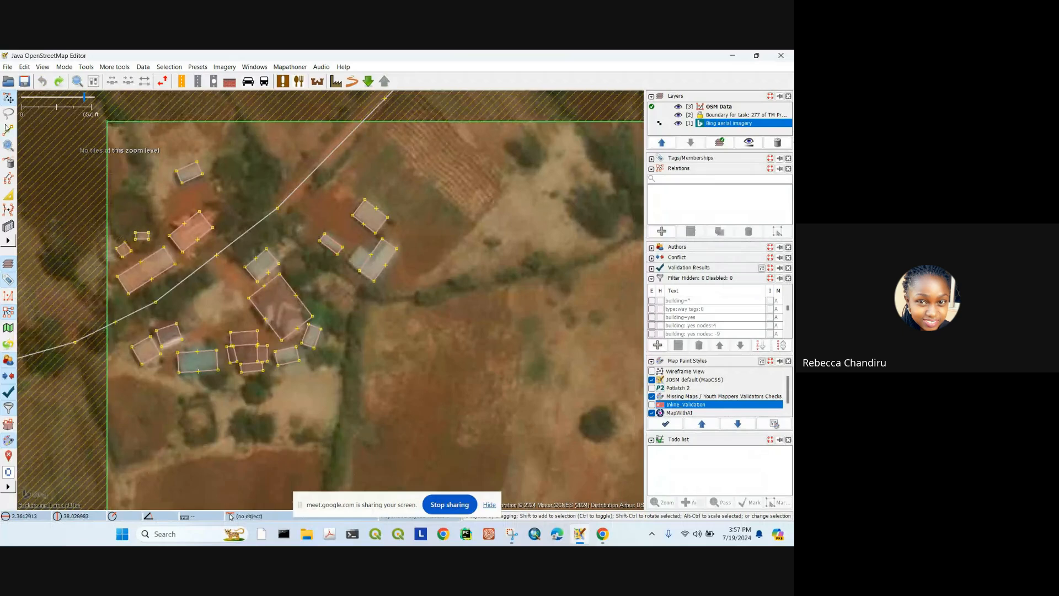
click(8, 131)
scroll(315, 179, up, 2)
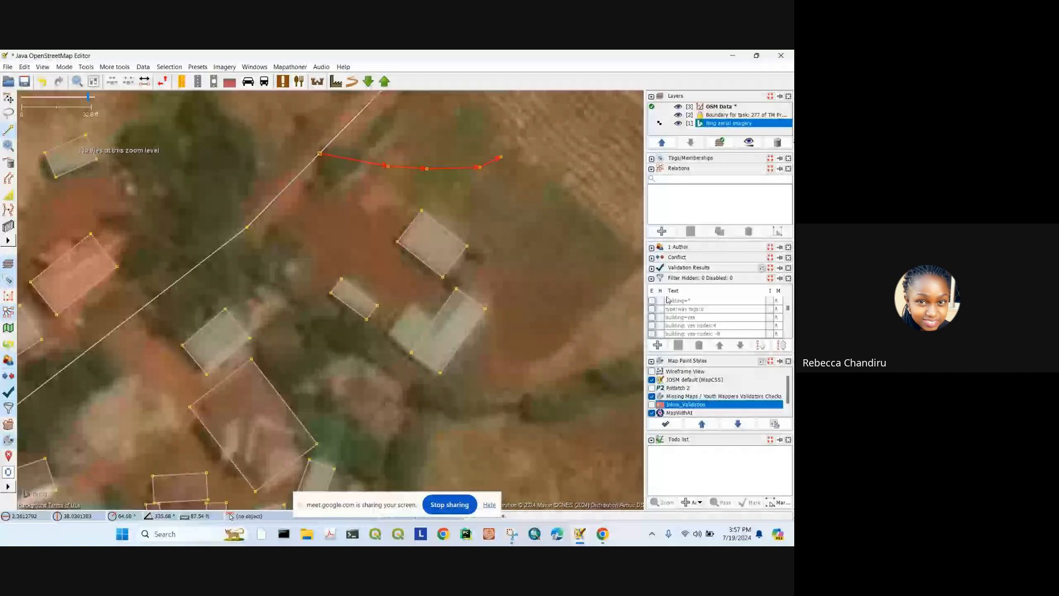
Step: Dismiss the new relation dialog and start adding a tag to the new way
click(661, 230)
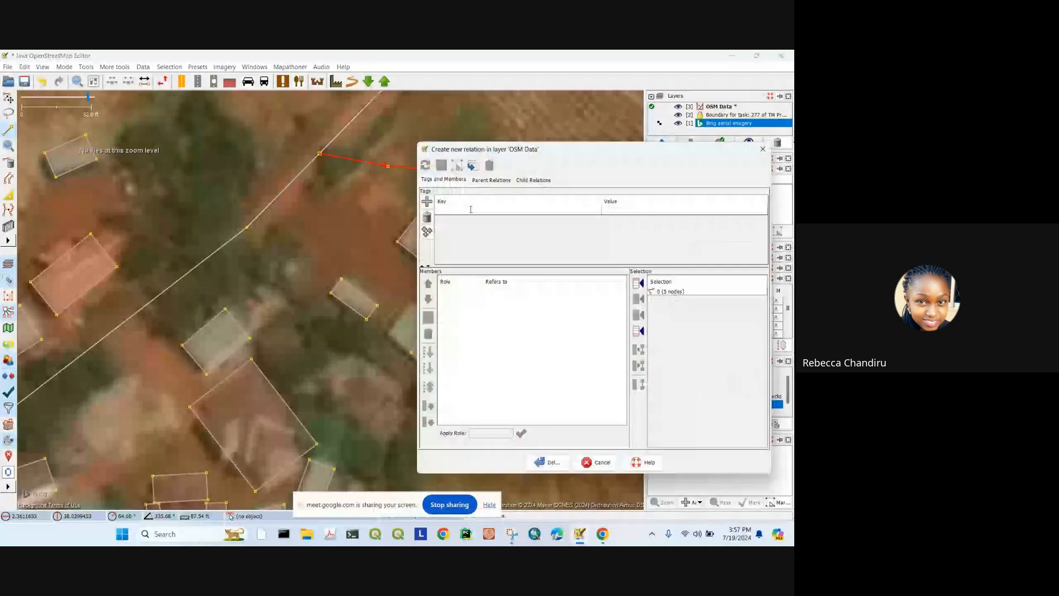
key(Escape)
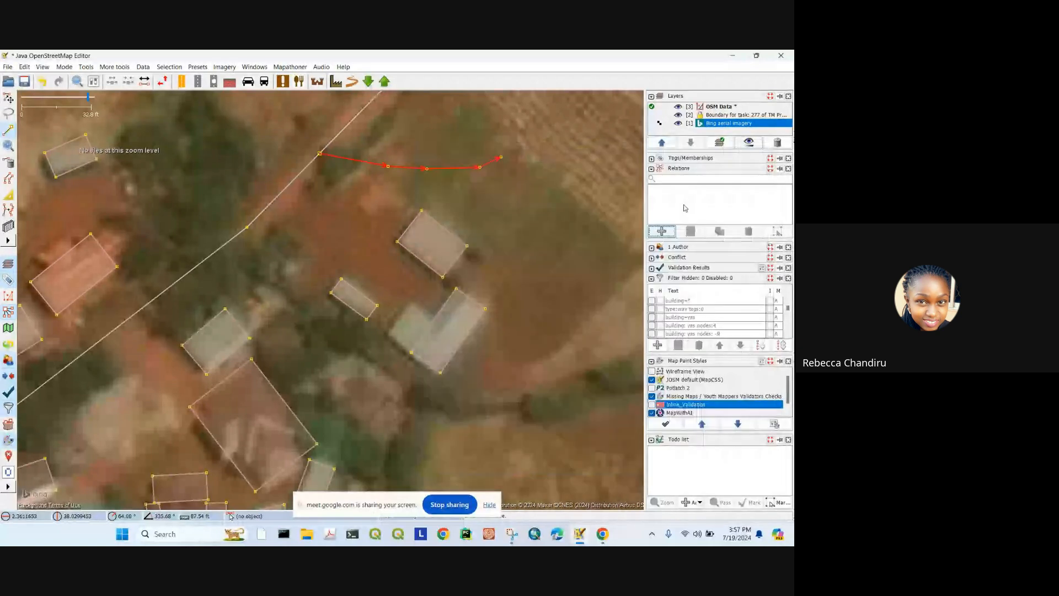
click(652, 159)
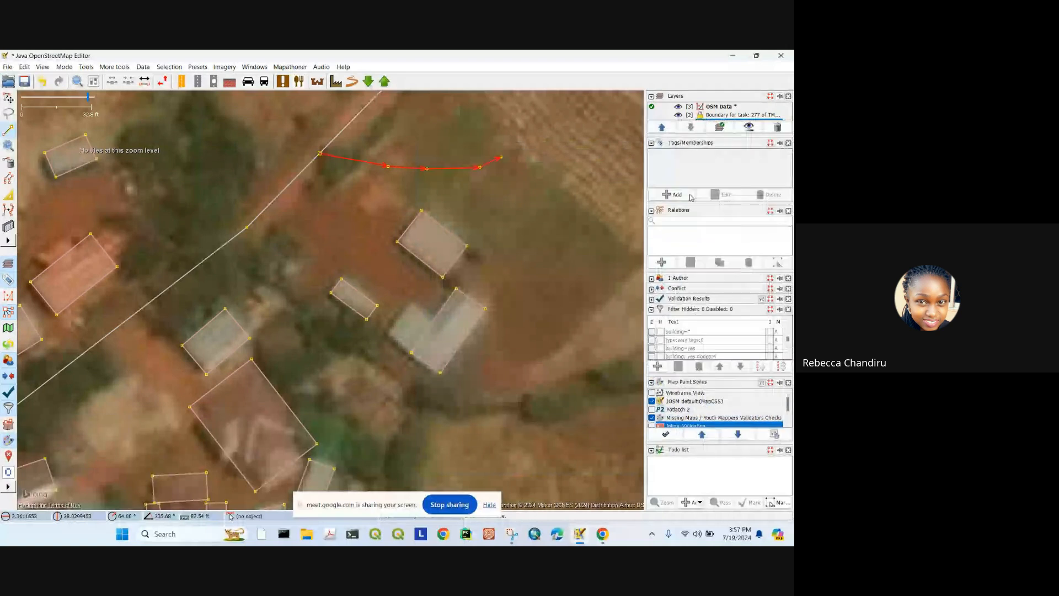
click(690, 197)
Step: Tag the new way highway=unclassified
text(roa)
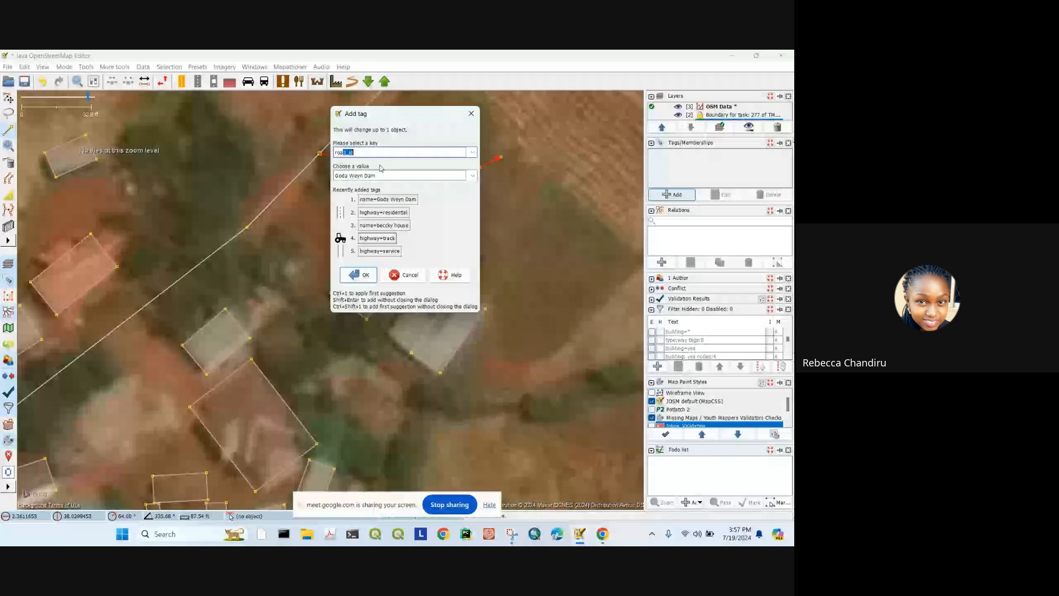
key(BackSpace)
key(BackSpace)
key(BackSpace)
text(gh)
key(BackSpace)
key(BackSpace)
text(highway)
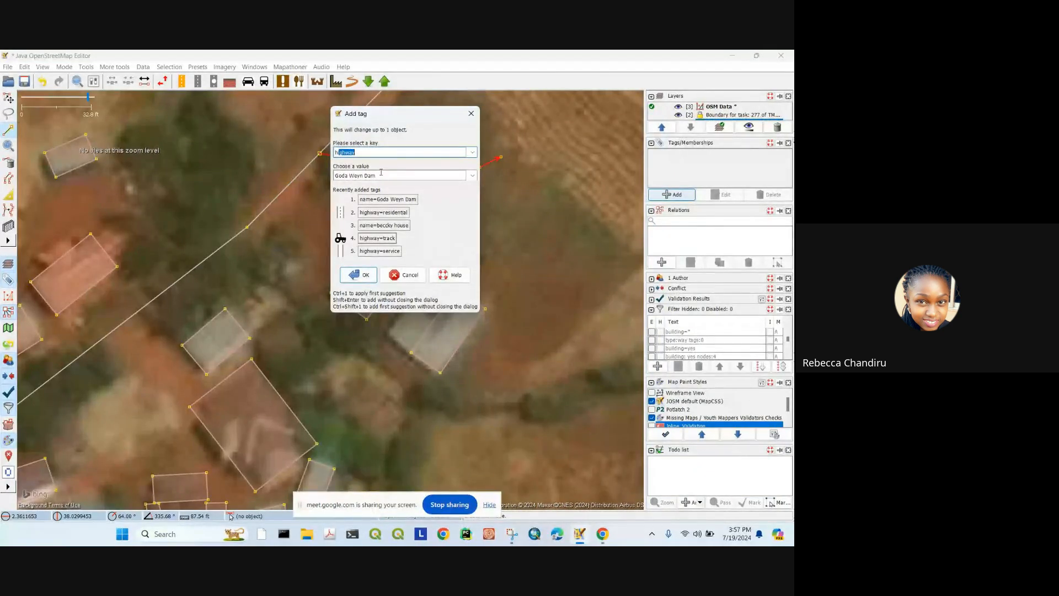
click(383, 173)
text(u)
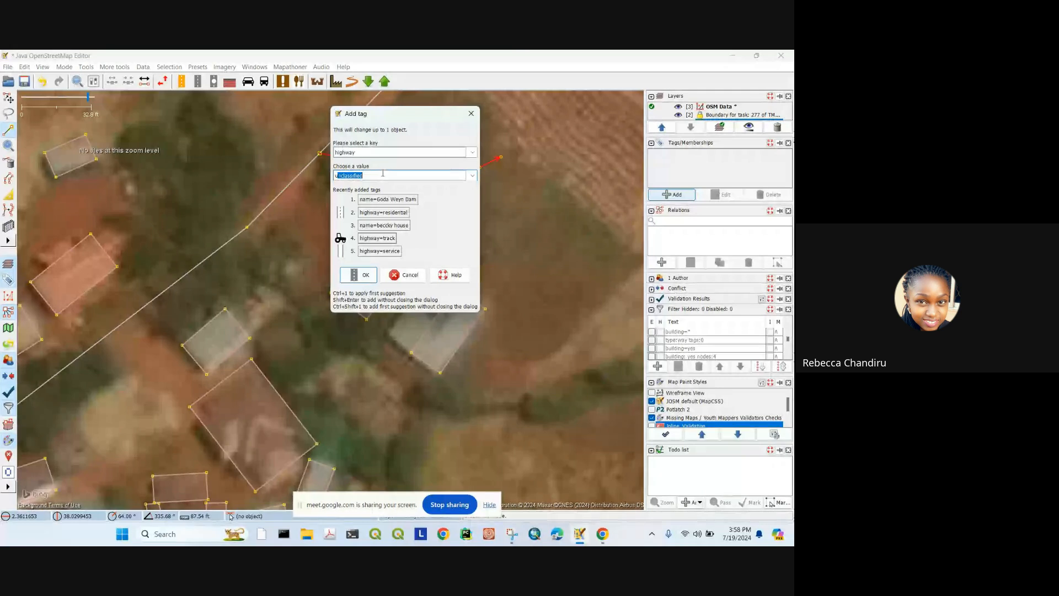
text(n)
click(360, 275)
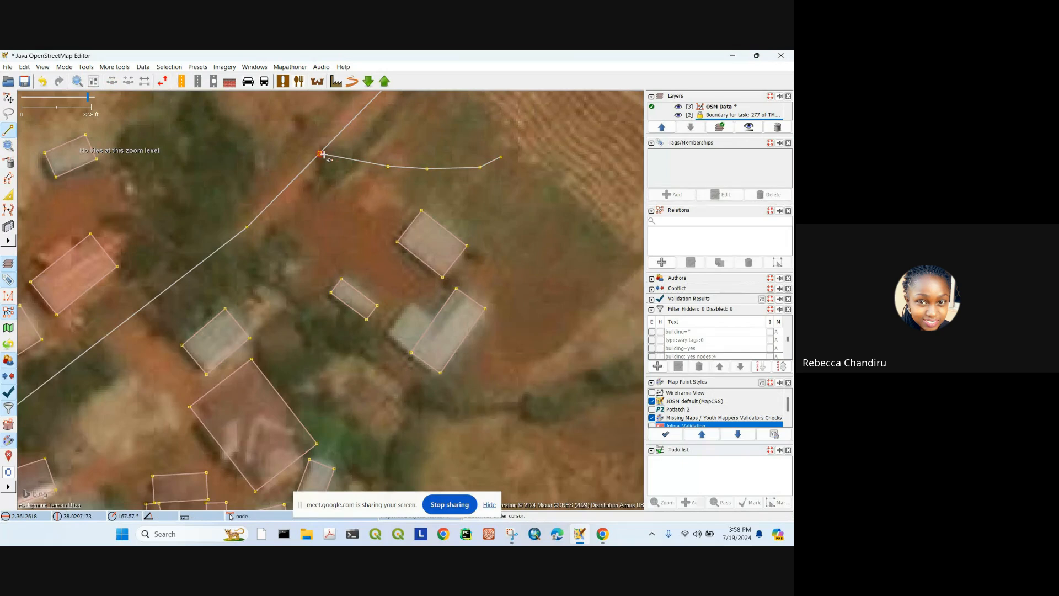
Step: Extend the new way so it ends on a node of the existing road
click(319, 155)
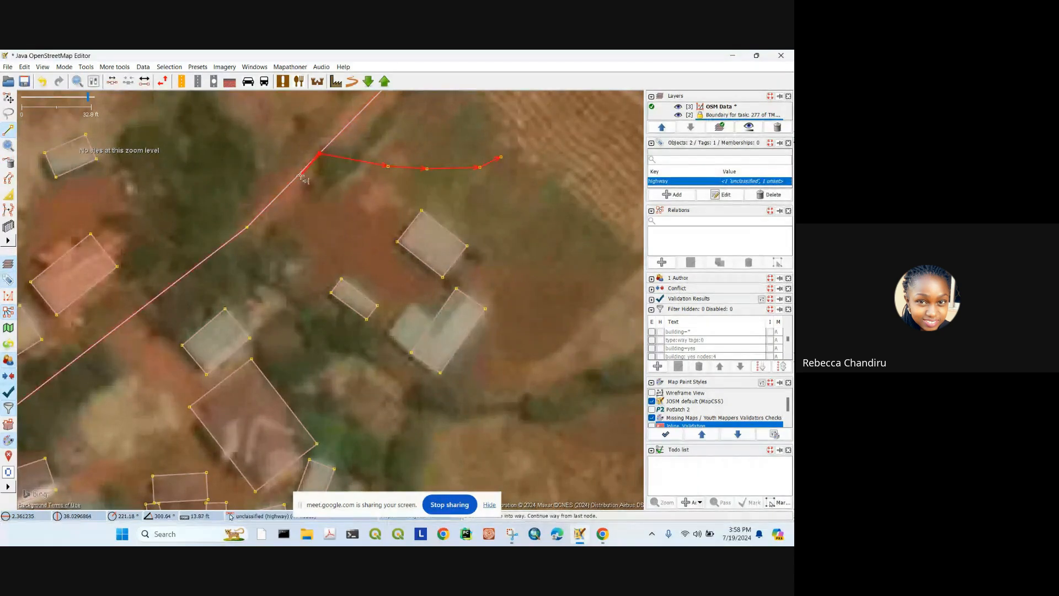
double_click(247, 227)
scroll(346, 238, down, 4)
mouse_move(347, 238)
mouse_down()
mouse_move(321, 277)
mouse_move(292, 267)
mouse_up()
Step: Adjust the junction node, undoing the accidental moves
click(9, 98)
scroll(317, 257, up, 4)
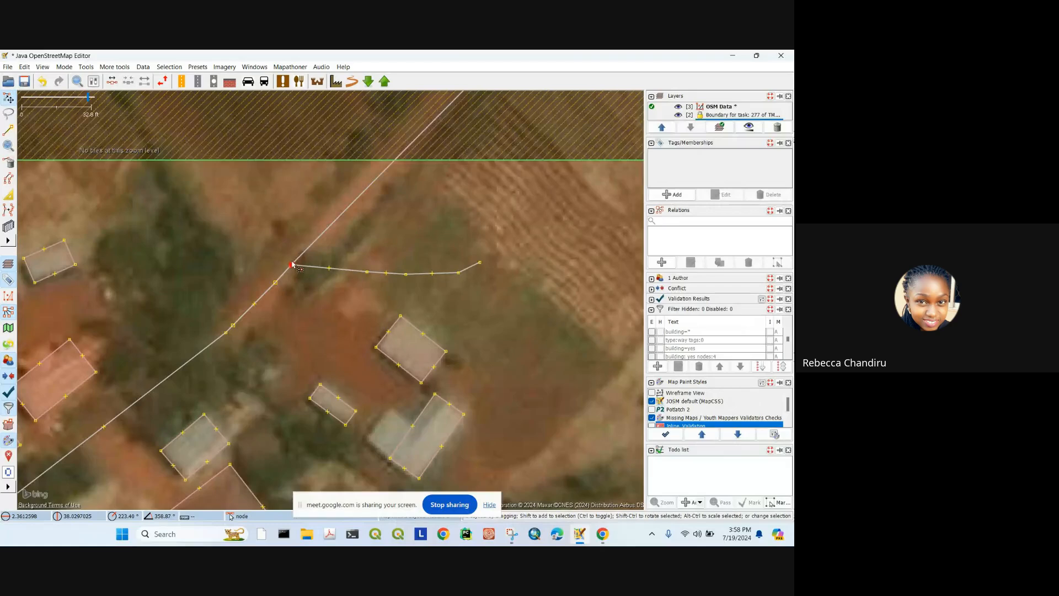
key(ctrl+z)
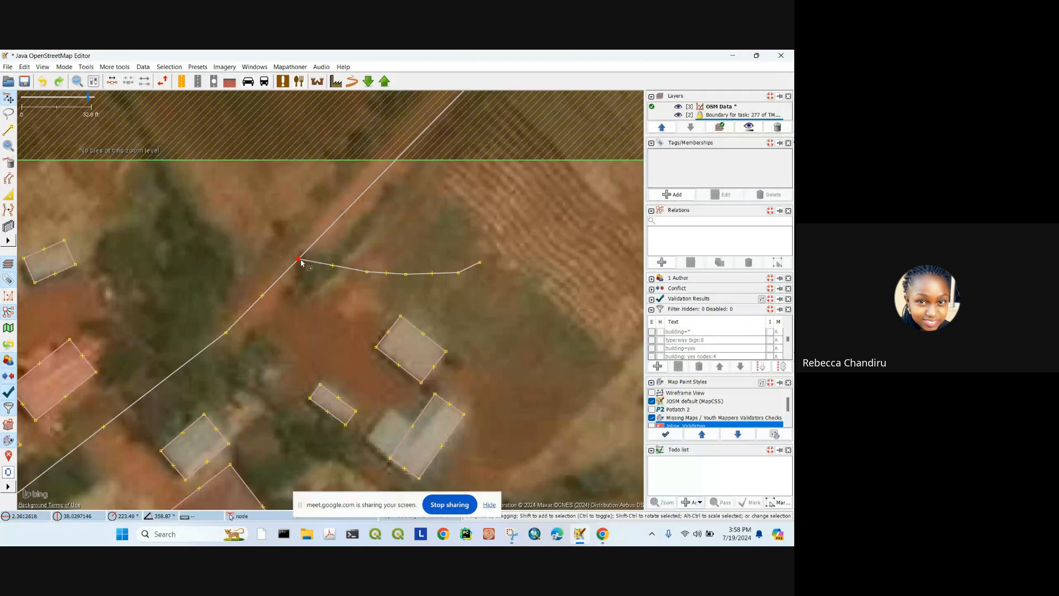
drag(298, 259, 296, 253)
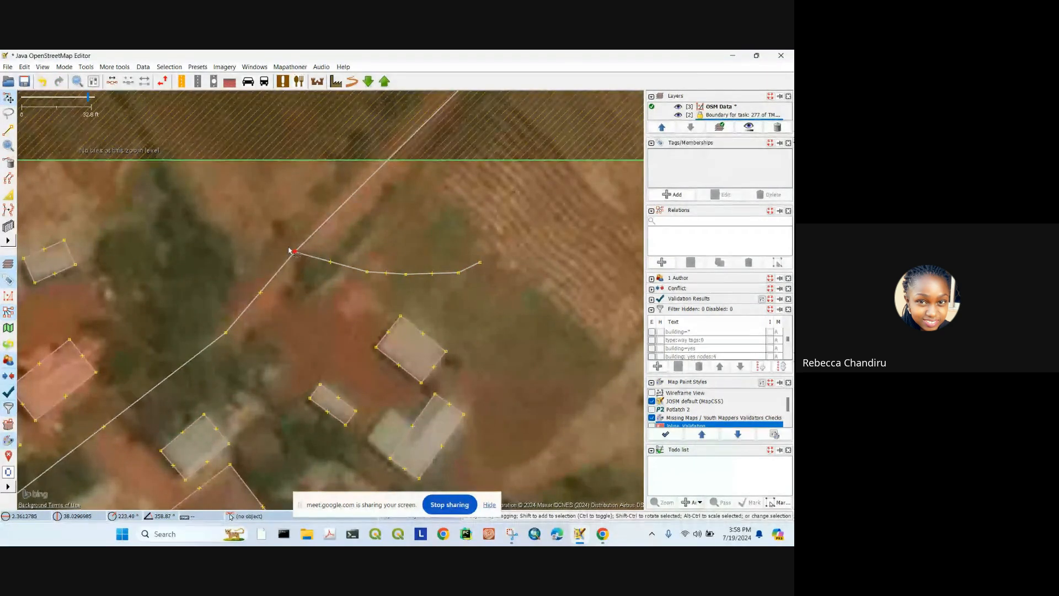
key(ctrl+z)
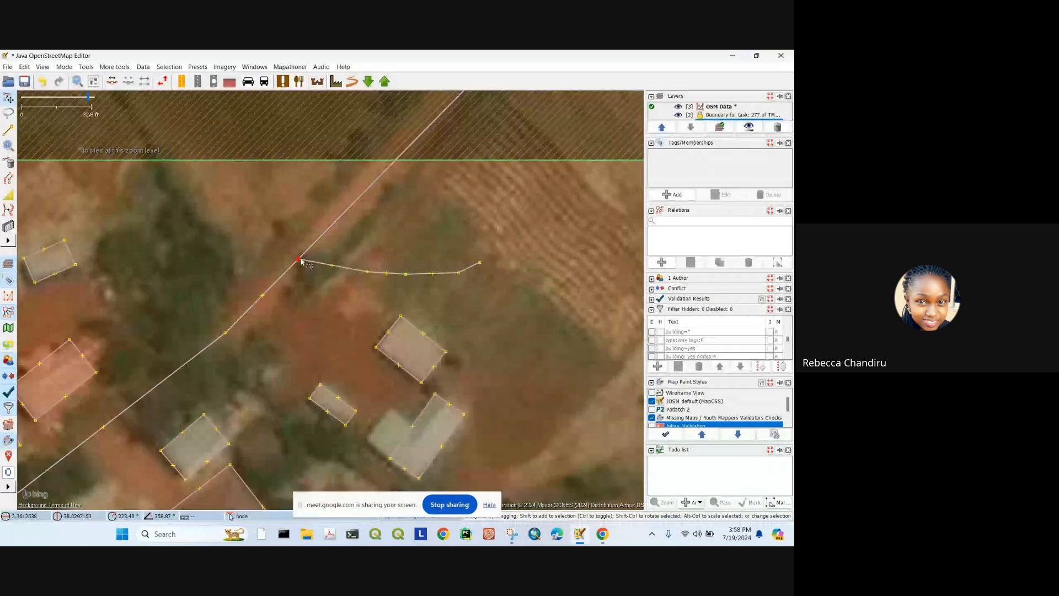
drag(298, 259, 311, 257)
key(a)
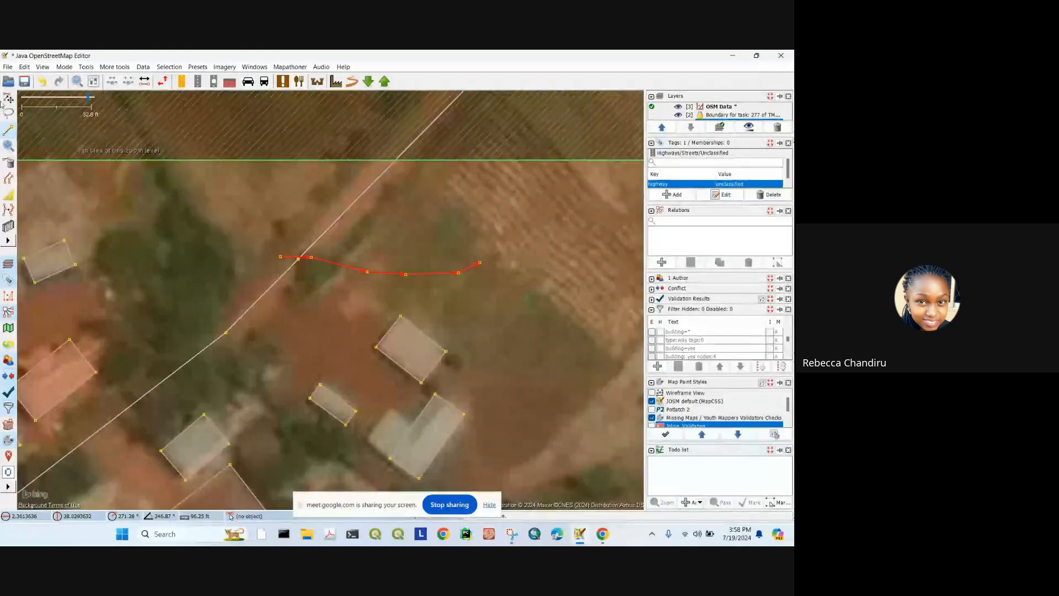
Step: Delete the short side way near the junction and return to the building cluster
key(Escape)
scroll(349, 253, down, 5)
scroll(369, 252, up, 4)
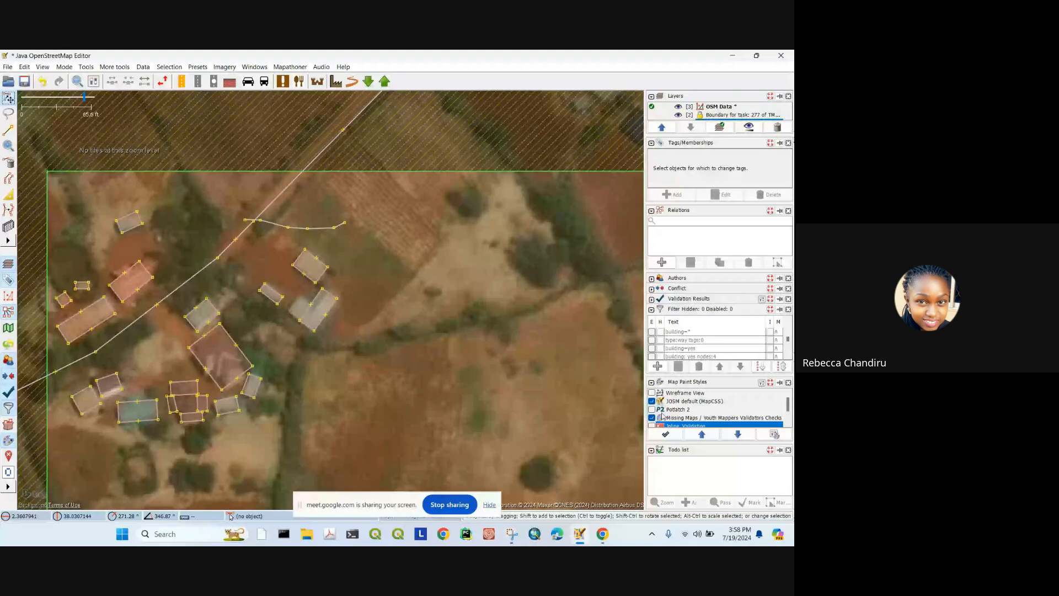
scroll(361, 285, down, 2)
key(Delete)
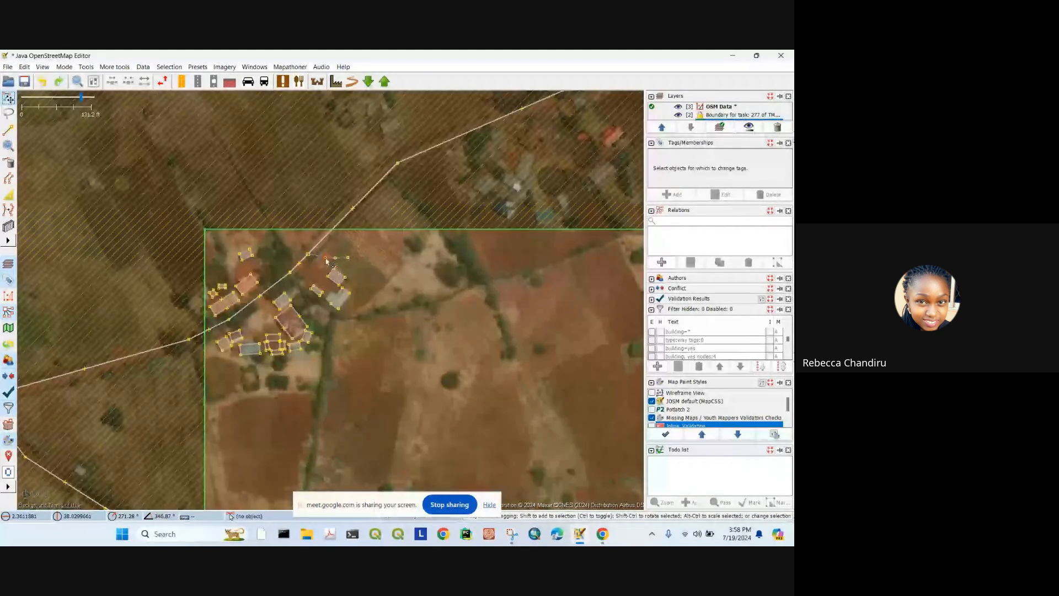
drag(397, 311, 379, 197)
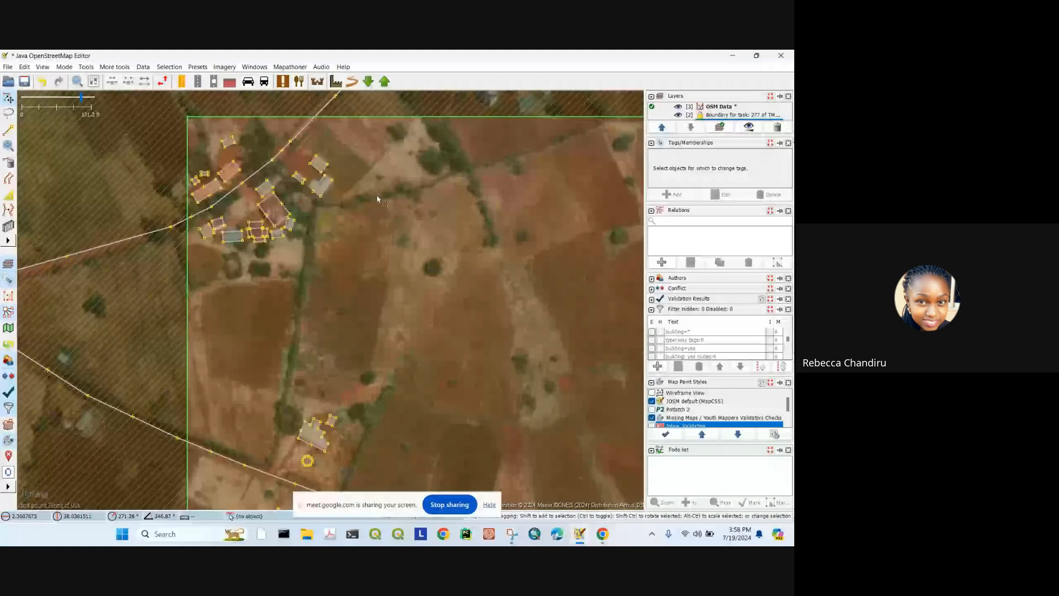
scroll(305, 198, up, 4)
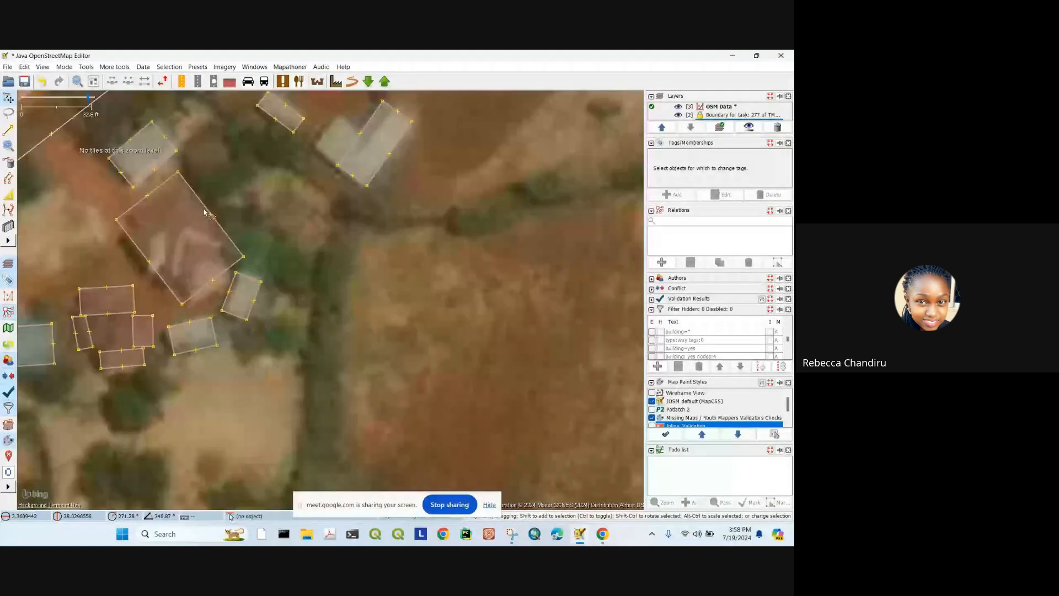
Step: Add a name tag to the large building west of the stream, marking it as the house
click(204, 212)
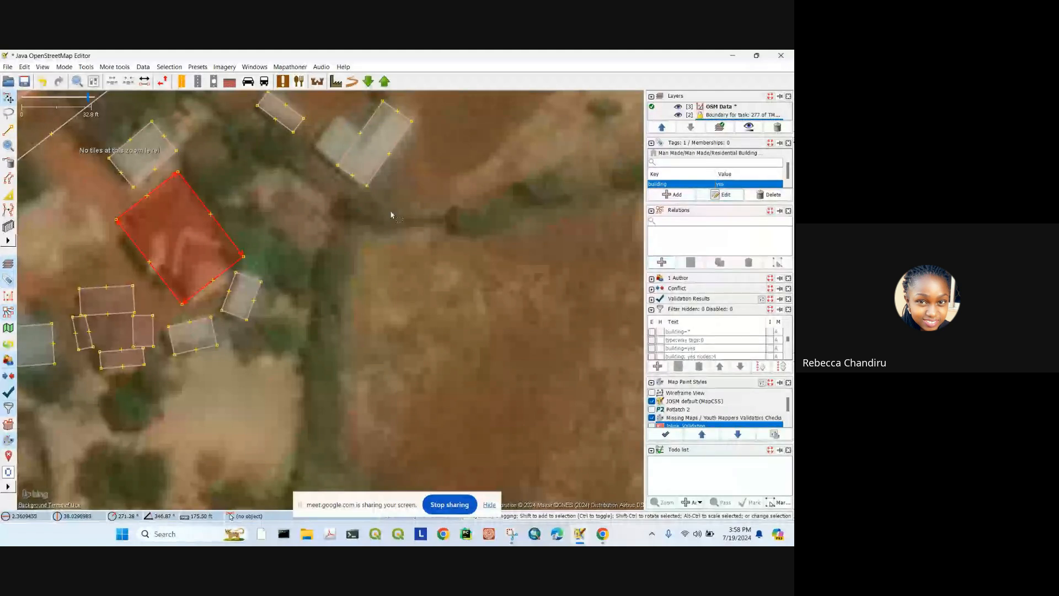
key(alt+a)
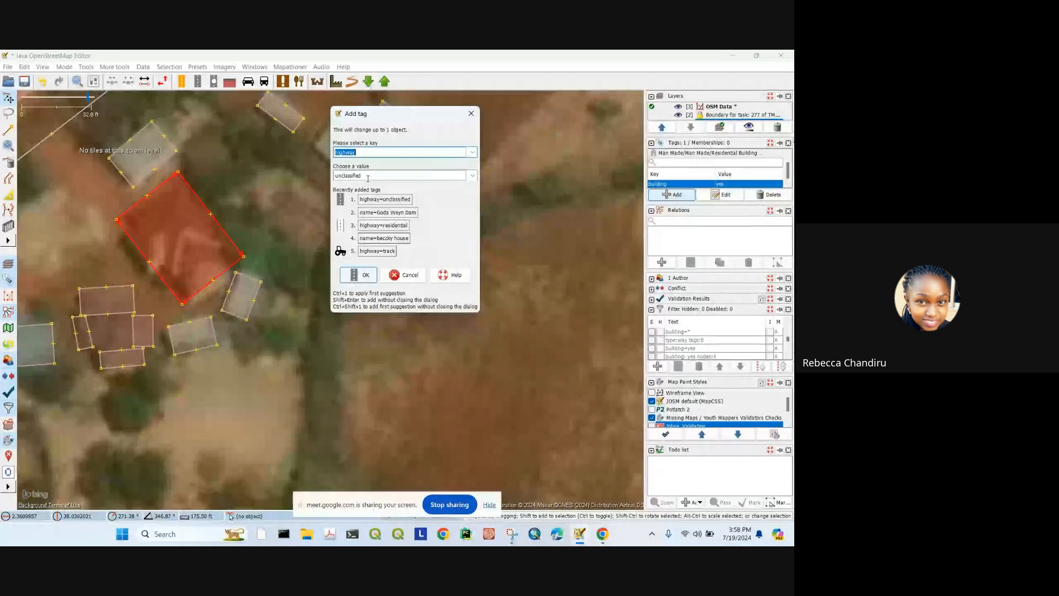
text(name)
key(Tab)
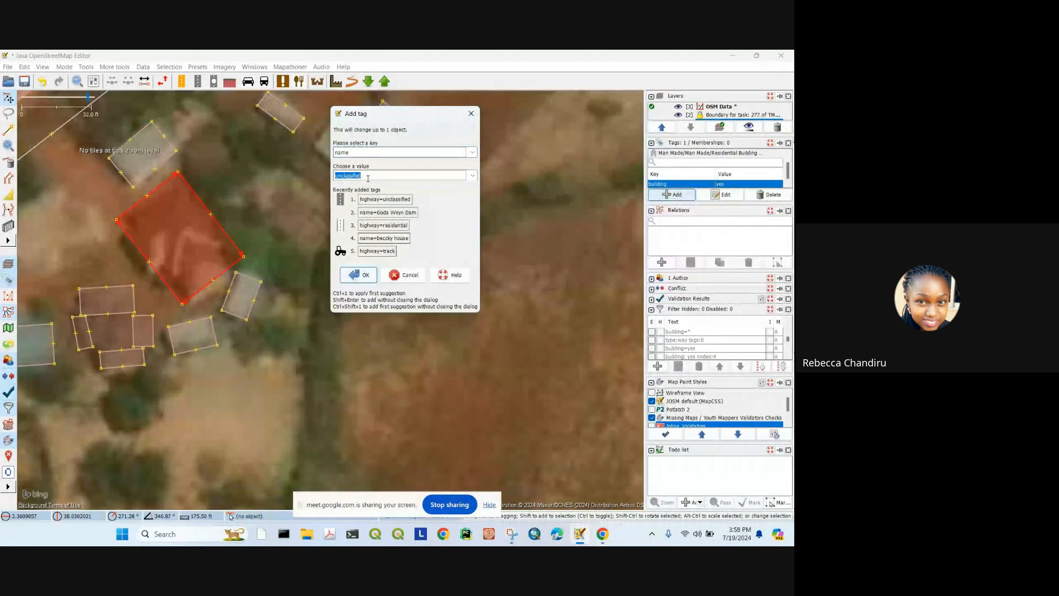
text(beccky house)
click(363, 276)
click(260, 234)
scroll(454, 282, down, 4)
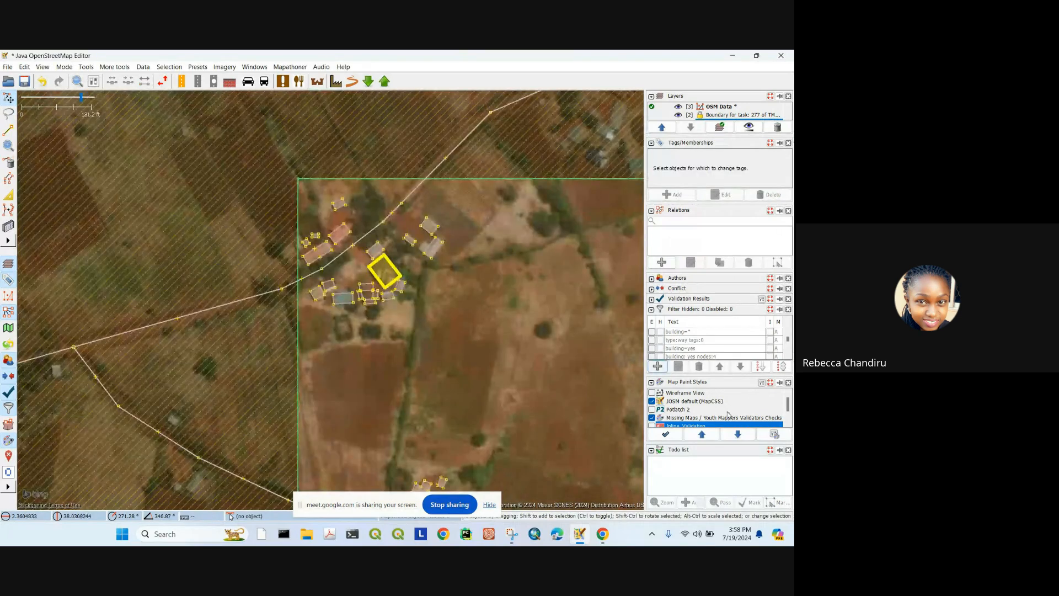
Step: Turn on the validator checks map style
click(702, 435)
scroll(425, 297, up, 4)
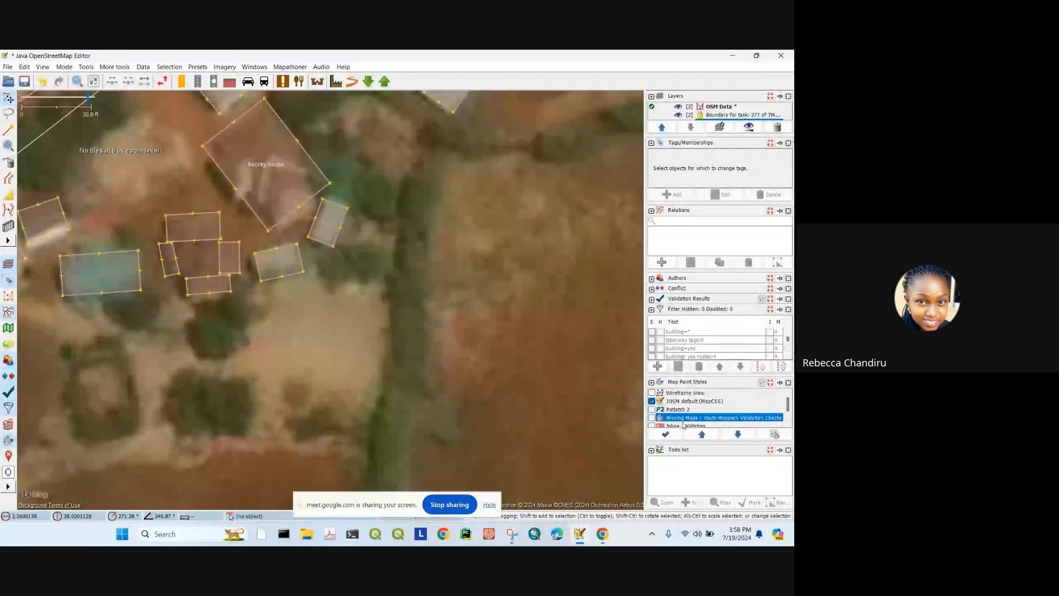
click(652, 418)
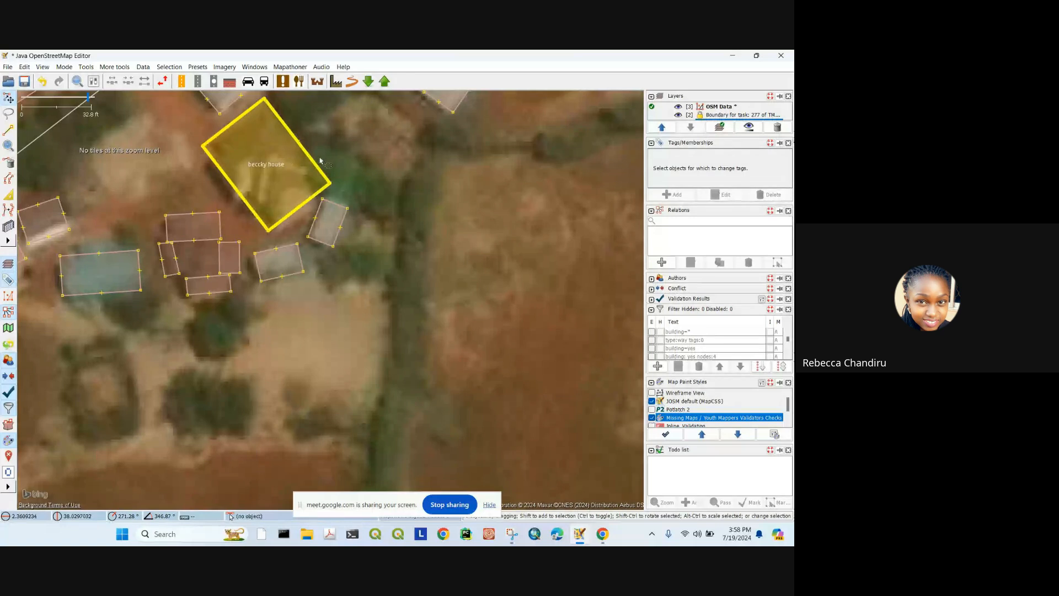
Step: Delete the name tag from the named house, leaving only building=yes
drag(303, 152, 365, 264)
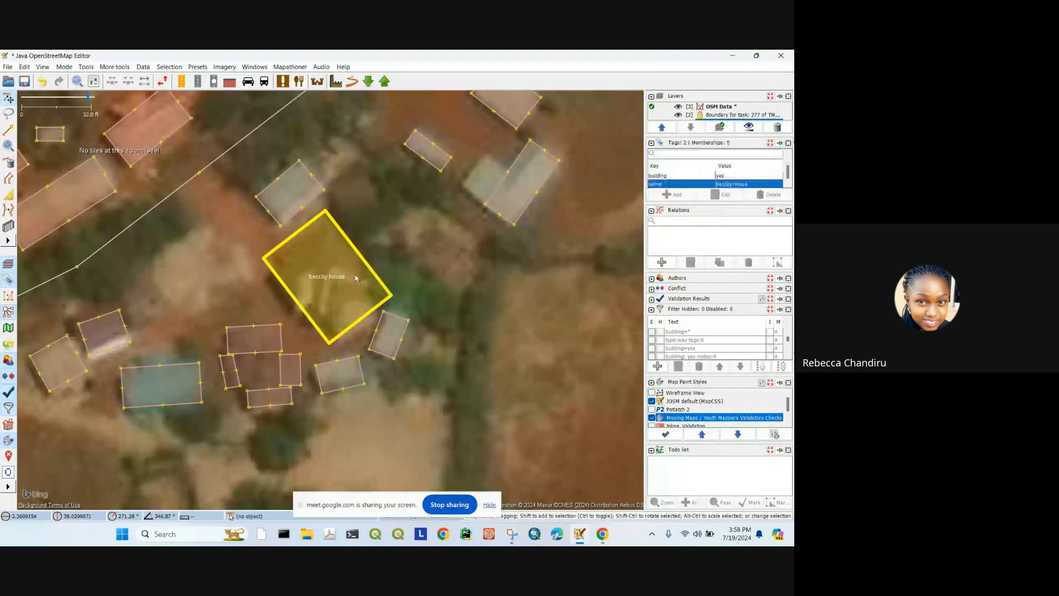
click(345, 234)
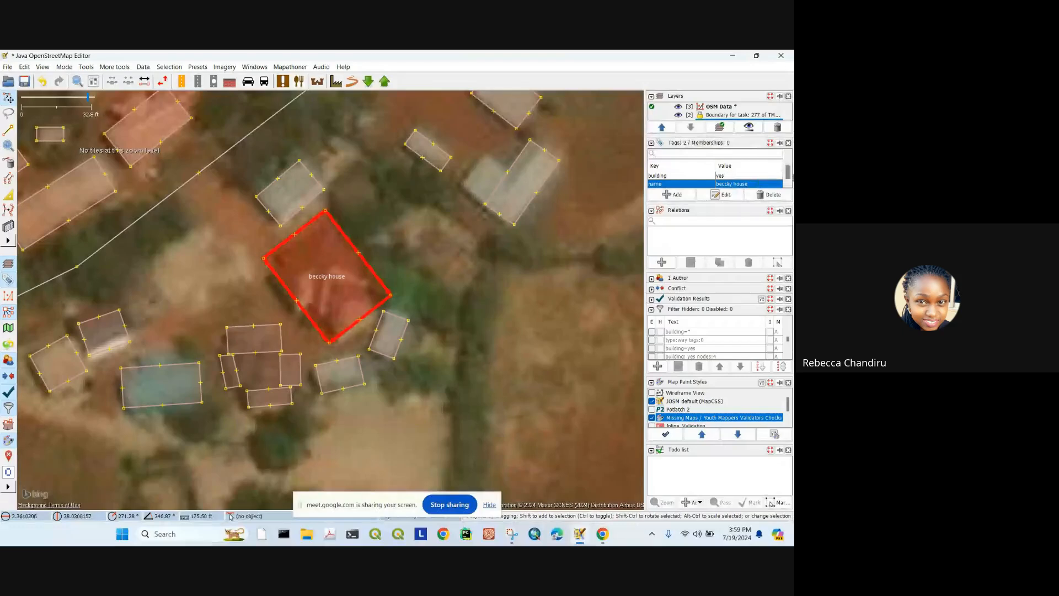
click(759, 195)
scroll(409, 292, down, 4)
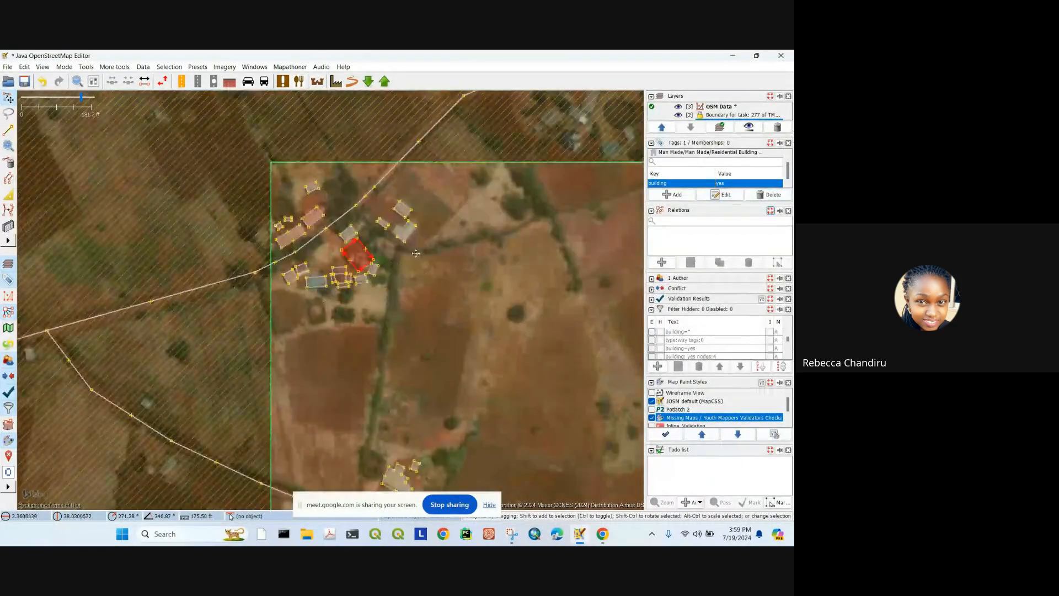
Step: Pan to the southern buildings and select the small building inside the large house
drag(445, 357, 407, 291)
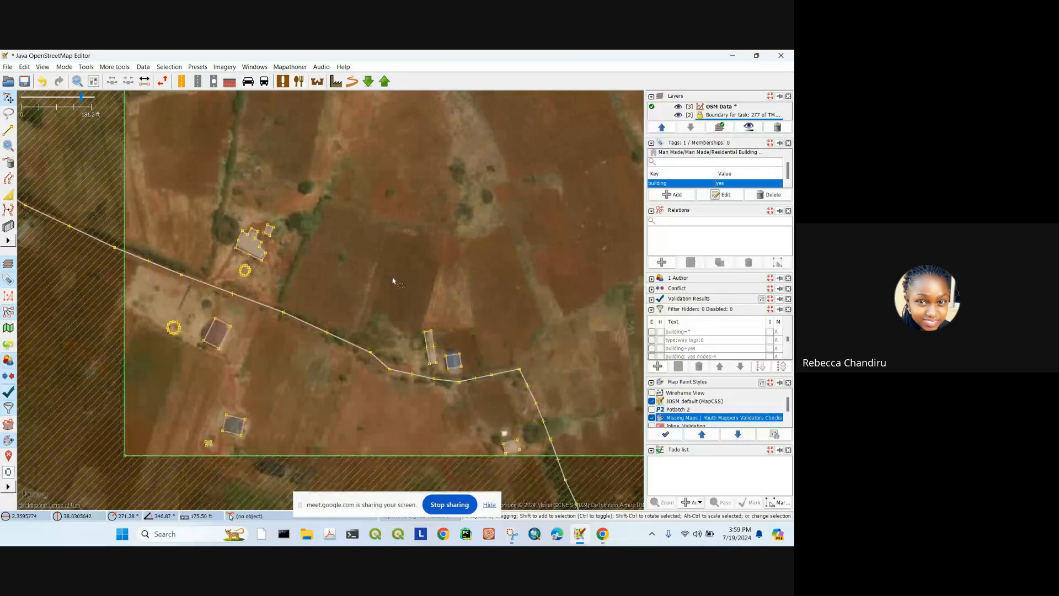
drag(260, 251, 304, 292)
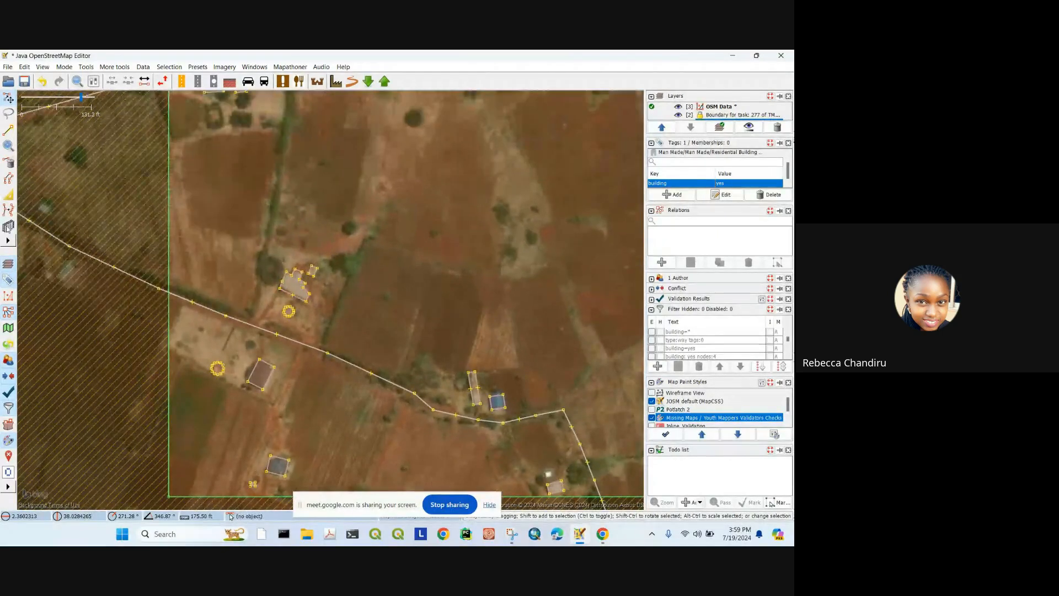
click(8, 226)
scroll(296, 271, up, 5)
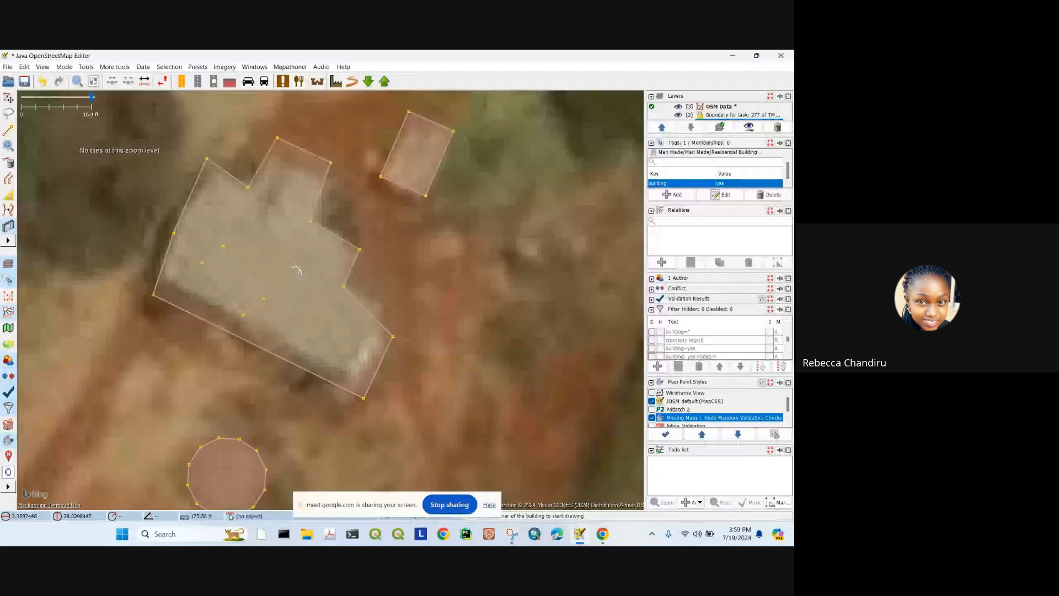
click(9, 98)
scroll(311, 269, down, 5)
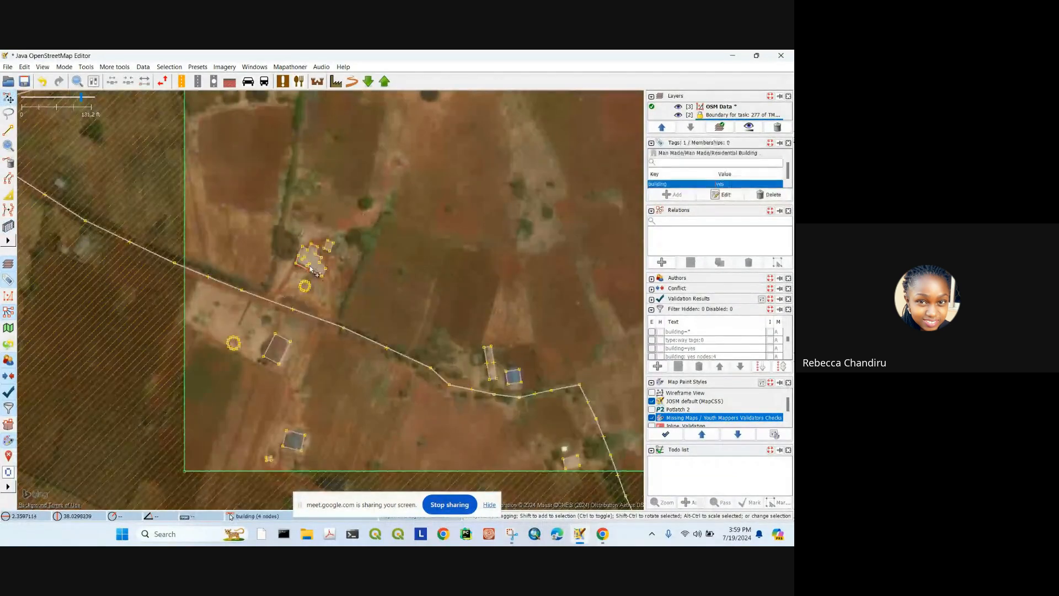
scroll(310, 268, up, 4)
click(303, 254)
Step: Rotate the small building about 11 degrees and move it onto the house's east edge
drag(459, 244, 445, 176)
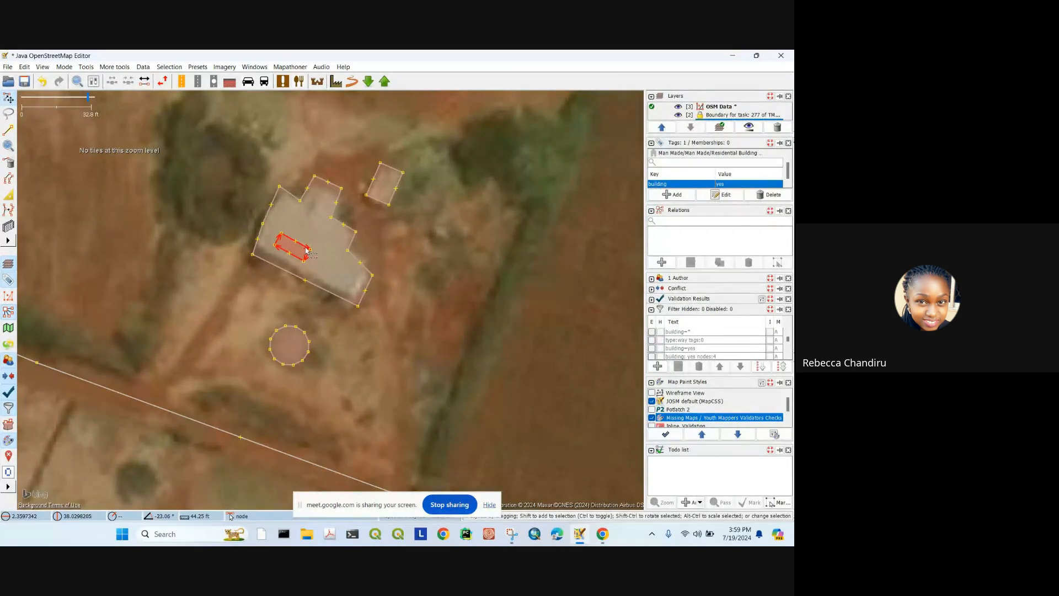
drag(306, 249, 386, 279)
click(432, 271)
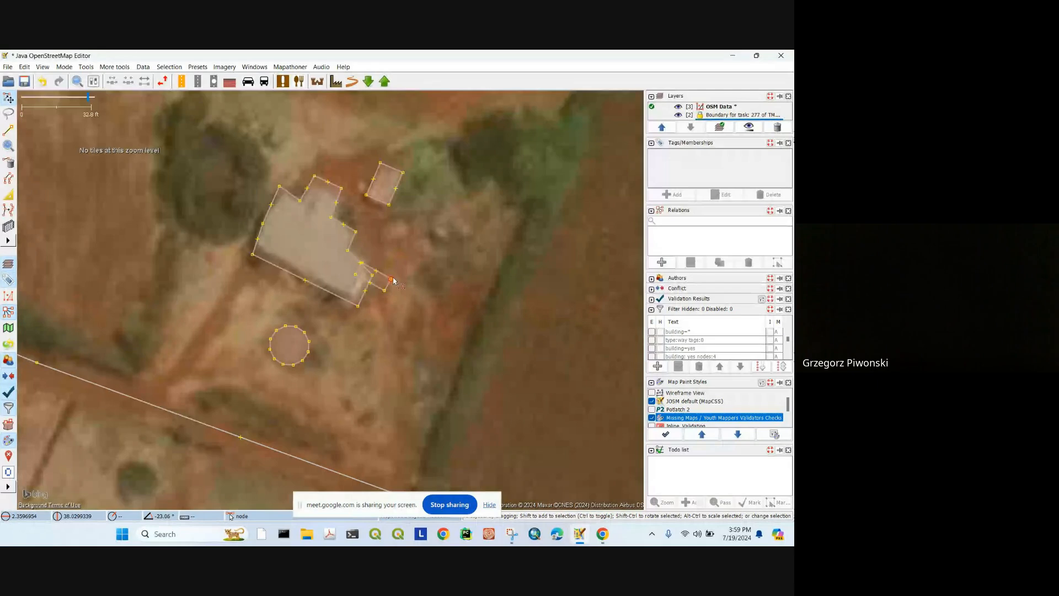
Step: Enable the Inline_Validation map style so the overlap is flagged as Overlapping Buildings
scroll(660, 417, down, 1)
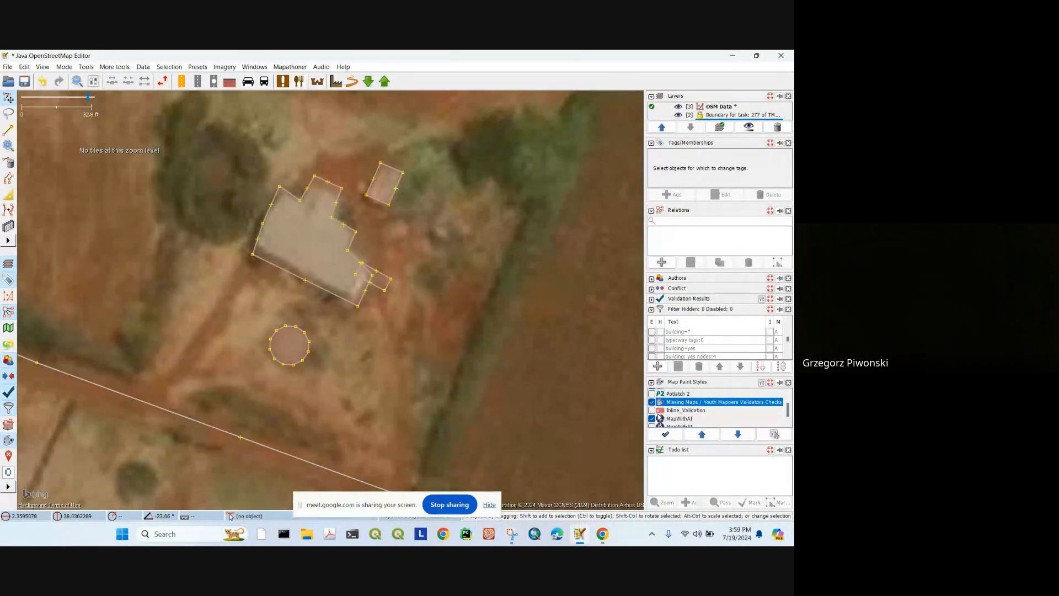
click(652, 411)
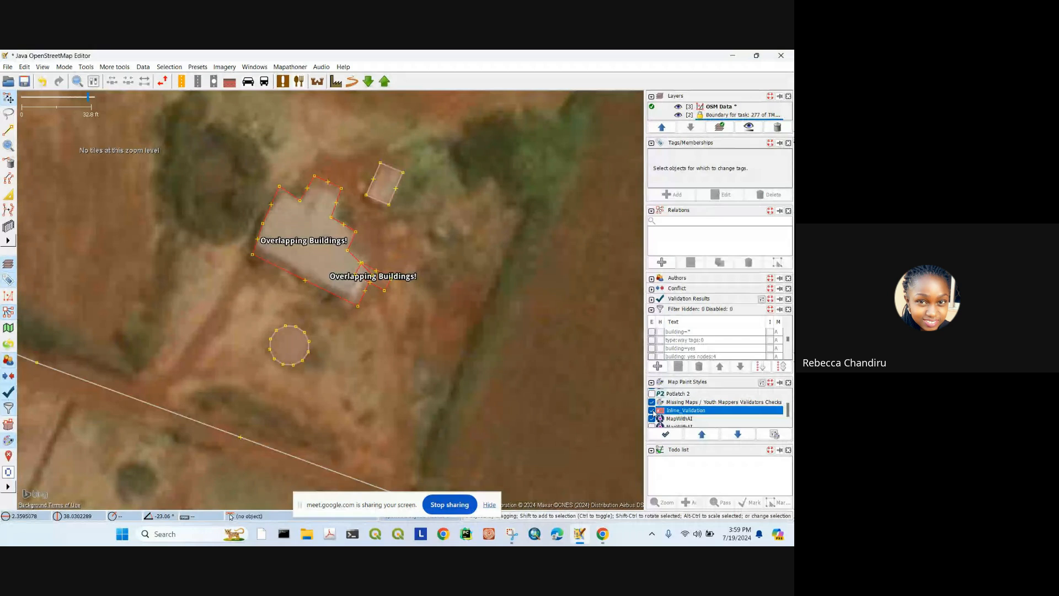
scroll(434, 273, up, 2)
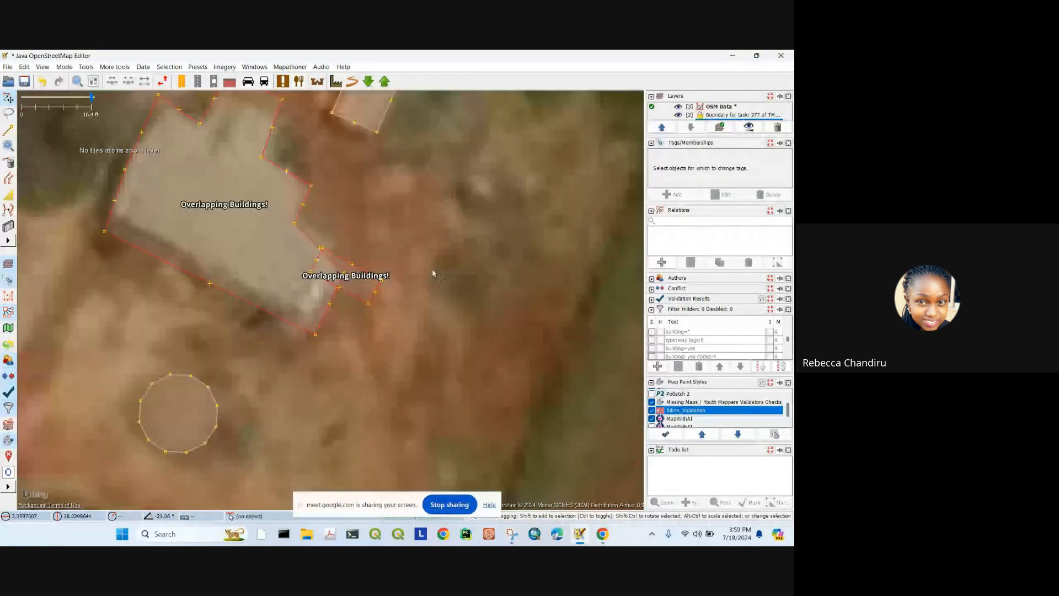
scroll(433, 273, down, 2)
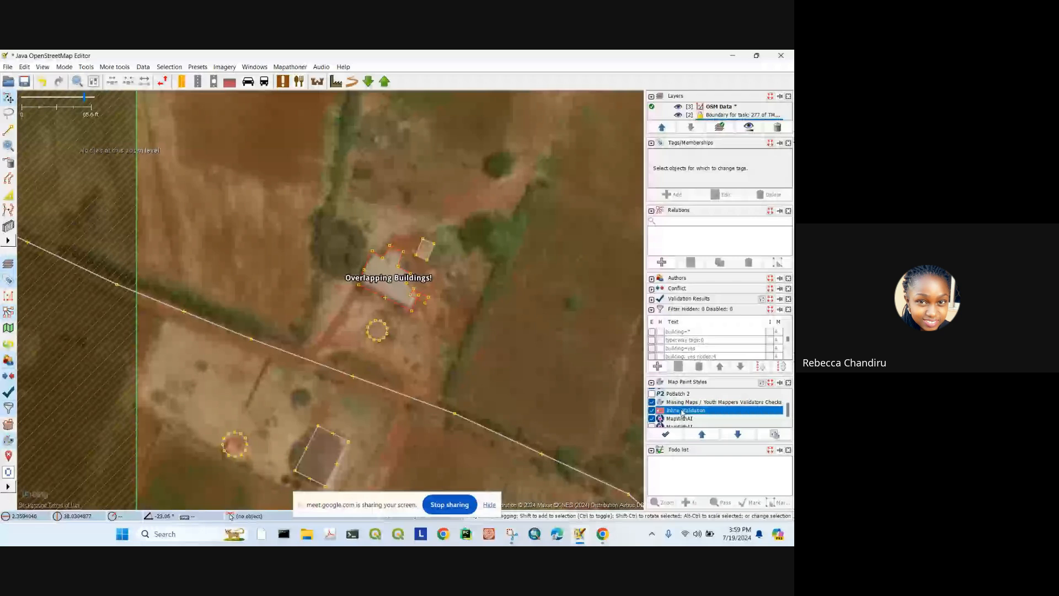
scroll(402, 303, down, 2)
scroll(373, 226, up, 3)
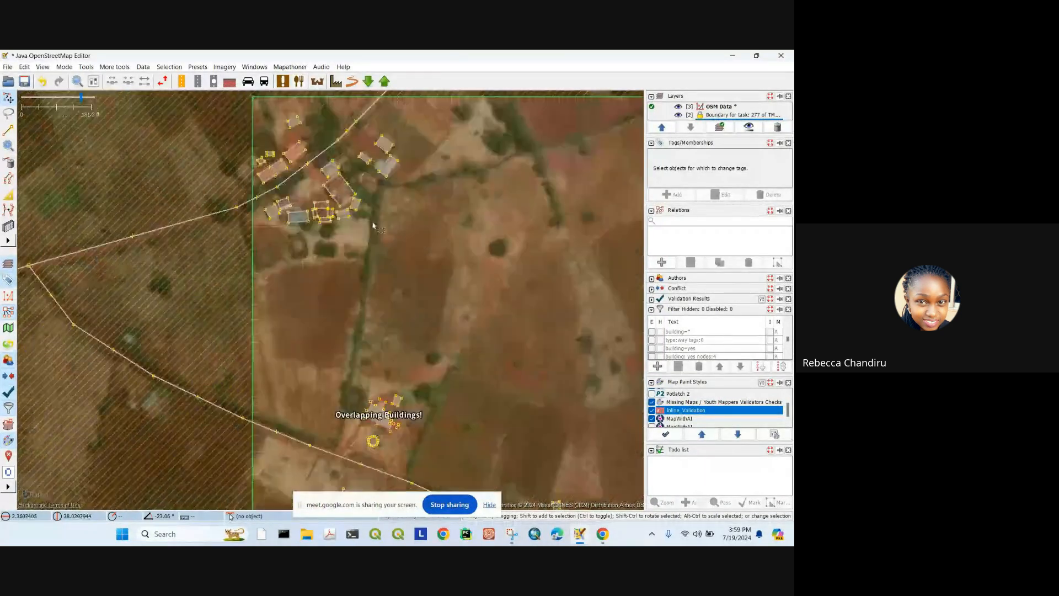
scroll(373, 225, down, 2)
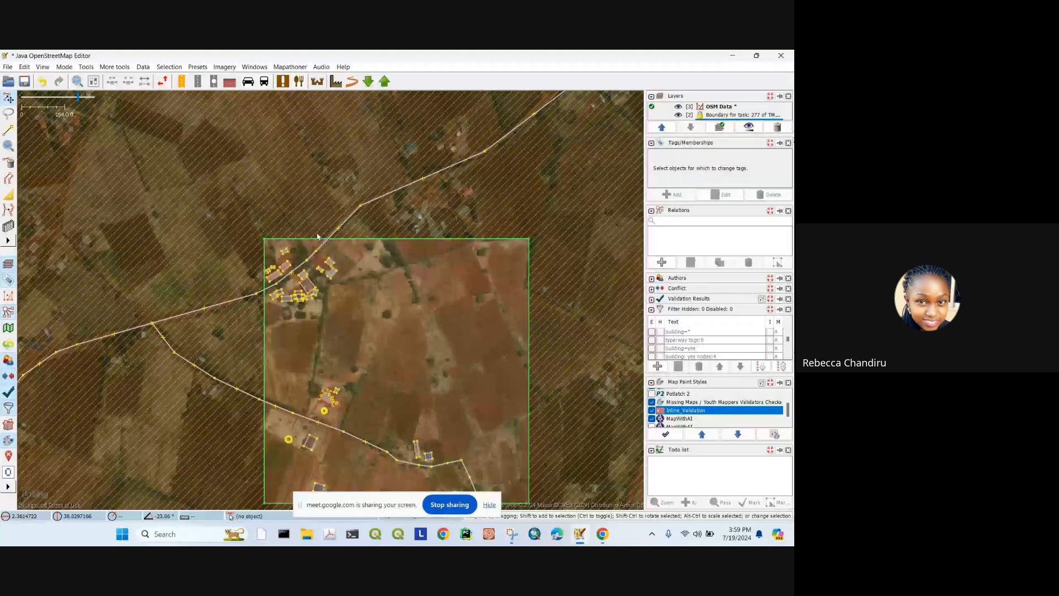
scroll(317, 248, up, 1)
click(8, 130)
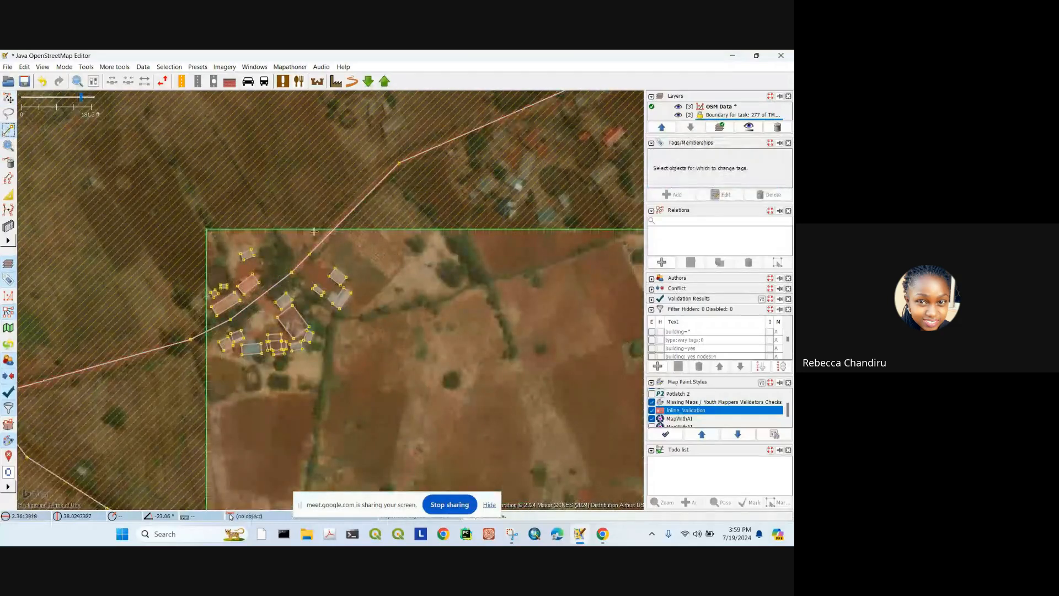
click(8, 98)
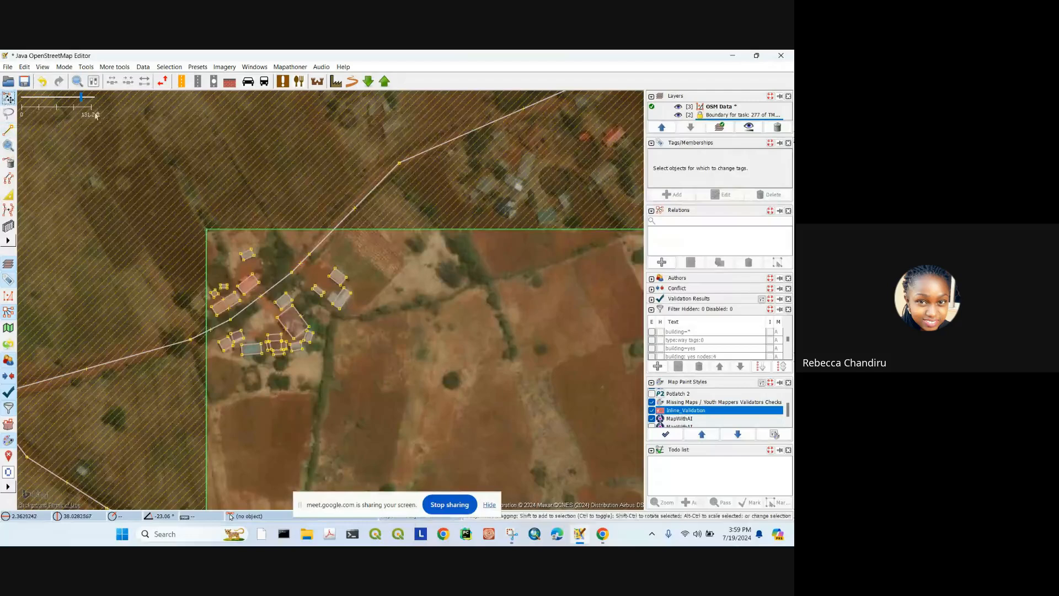
scroll(337, 188, down, 2)
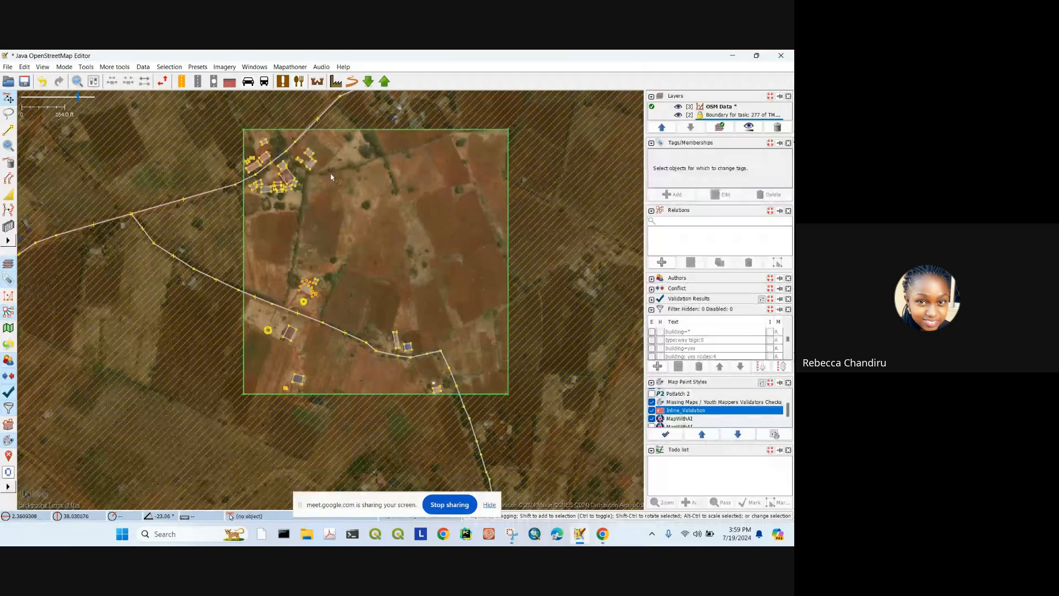
scroll(331, 177, up, 3)
Step: Change the small roadside building's building=yes tag to area=yes
click(318, 263)
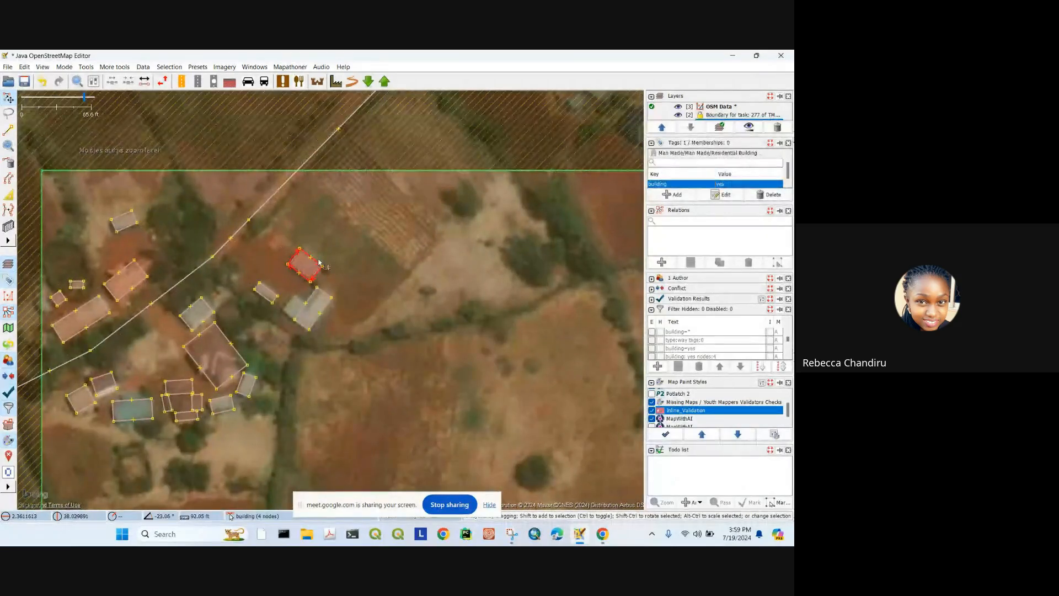
drag(319, 262, 250, 217)
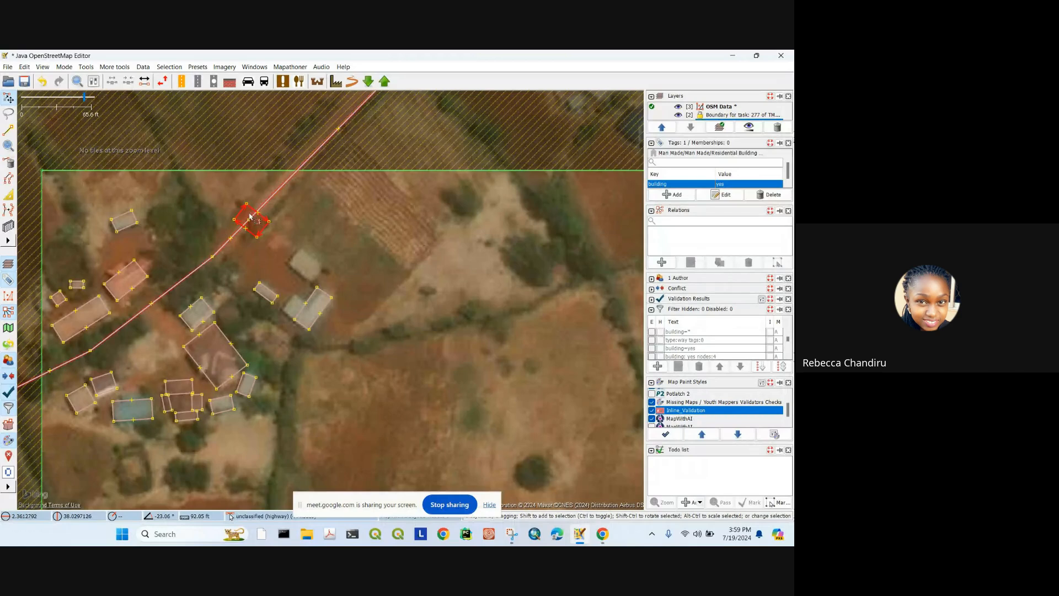
key(ctrl+z)
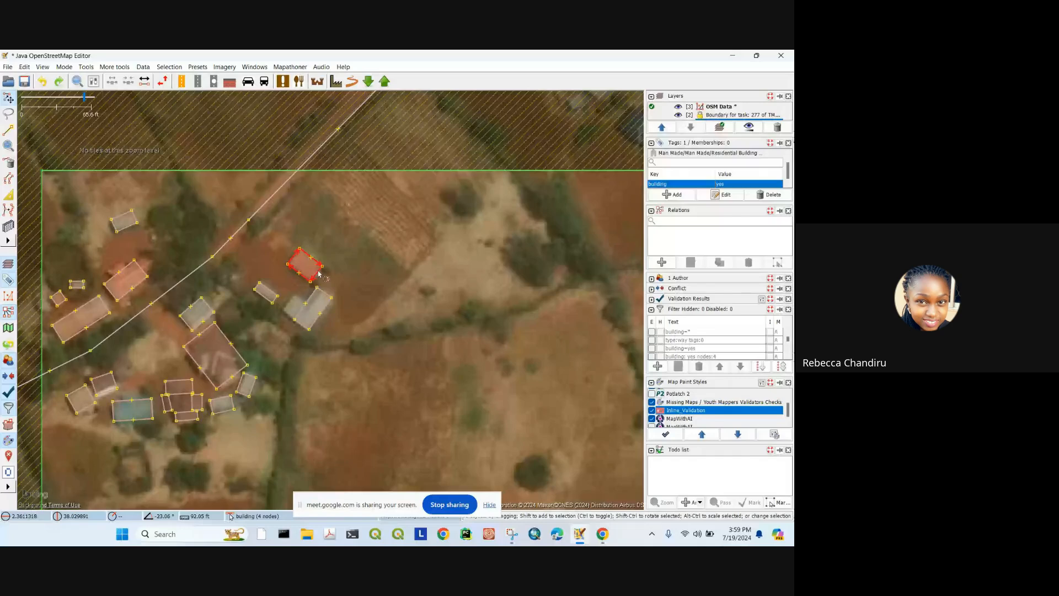
double_click(723, 186)
click(385, 285)
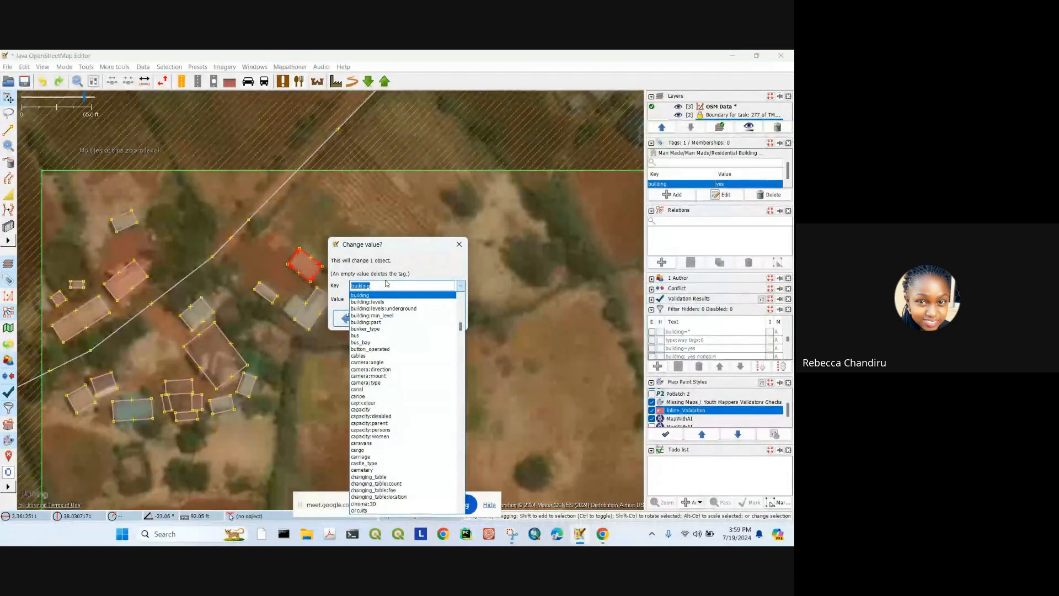
text(area)
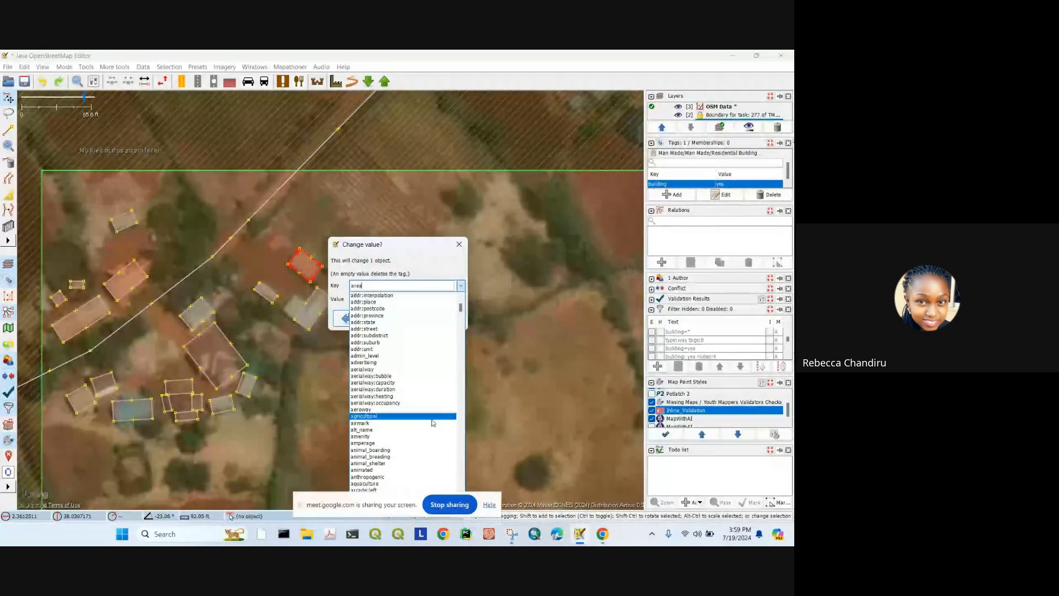
click(461, 286)
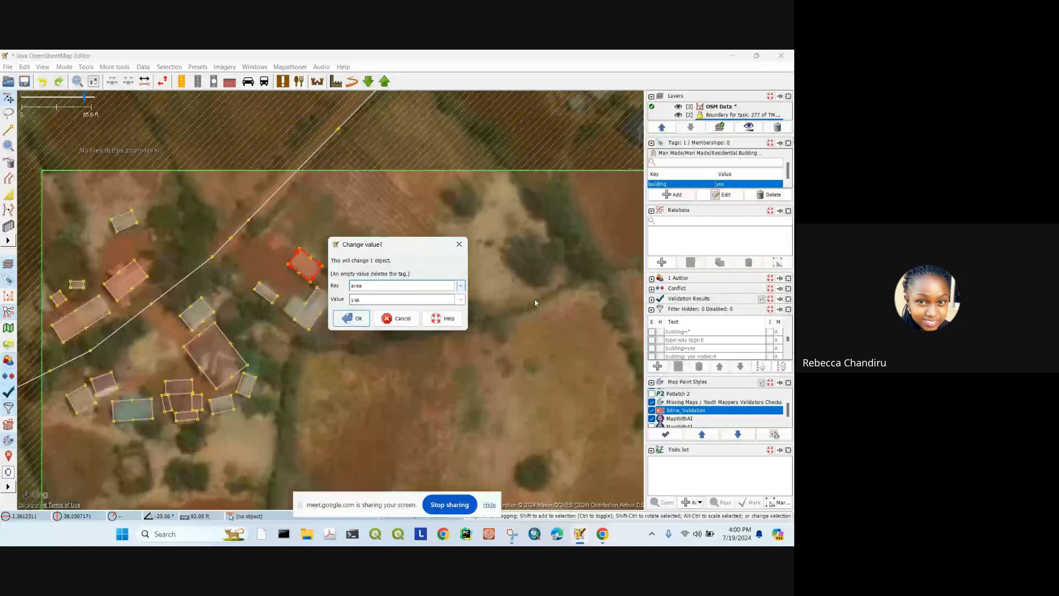
key(Return)
scroll(319, 265, up, 2)
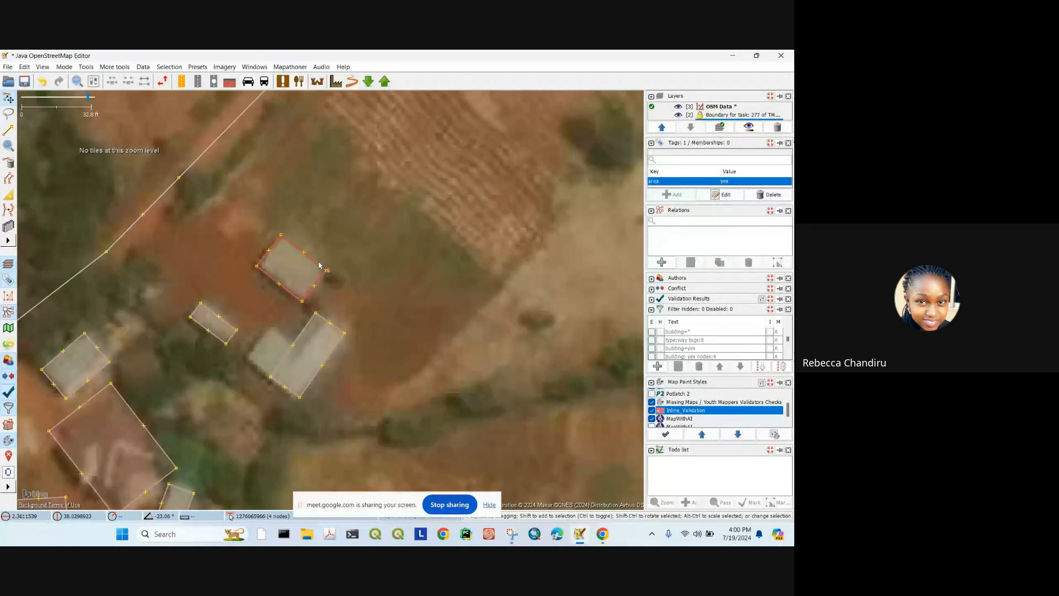
click(322, 251)
scroll(312, 269, up, 2)
scroll(315, 268, down, 4)
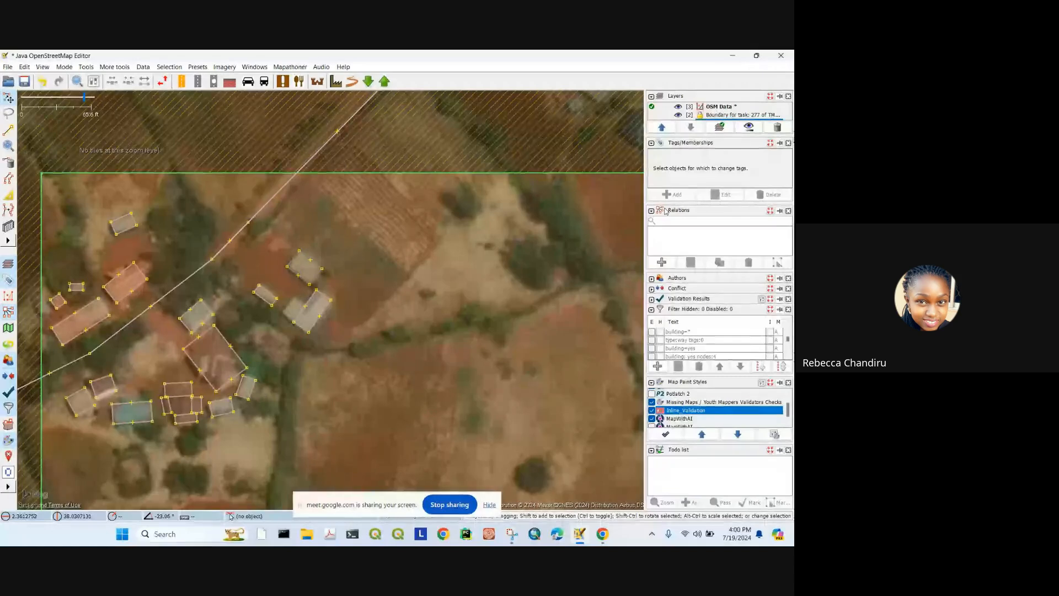
Step: Replace the building's area=yes tag with building=area and check the new tag
click(317, 263)
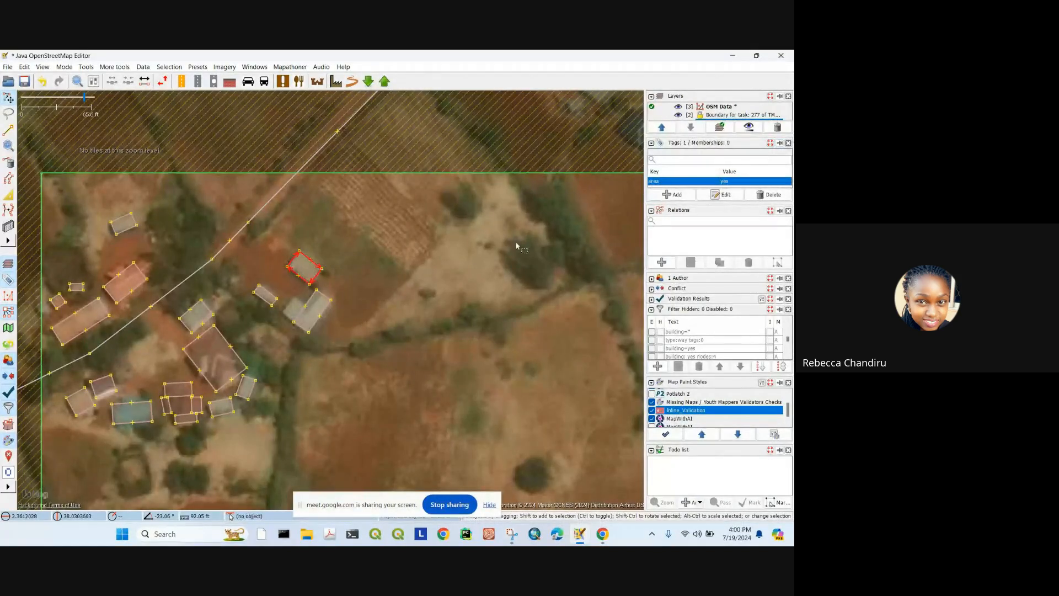
click(672, 194)
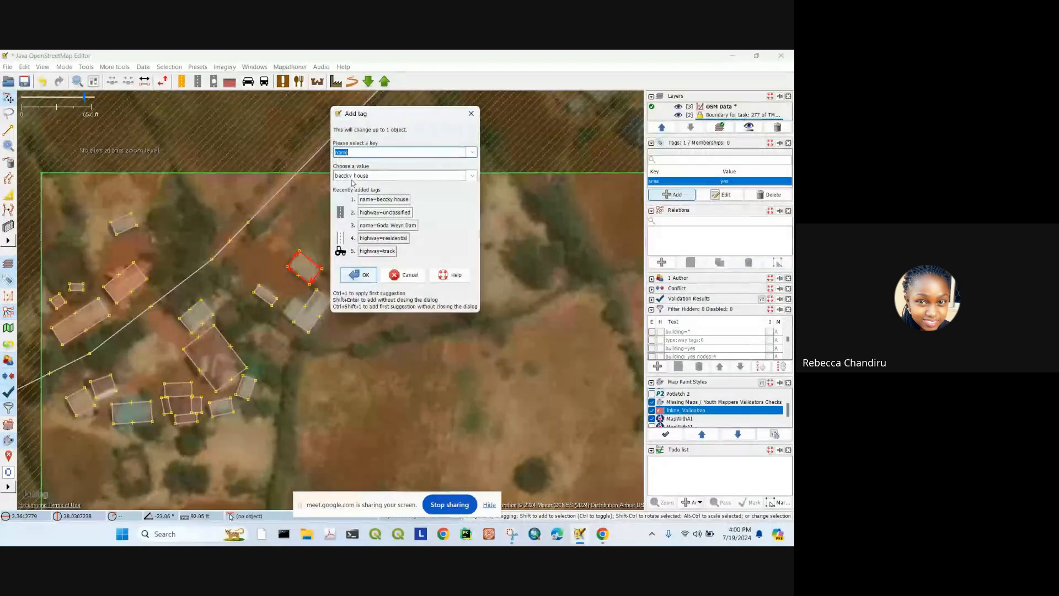
click(471, 113)
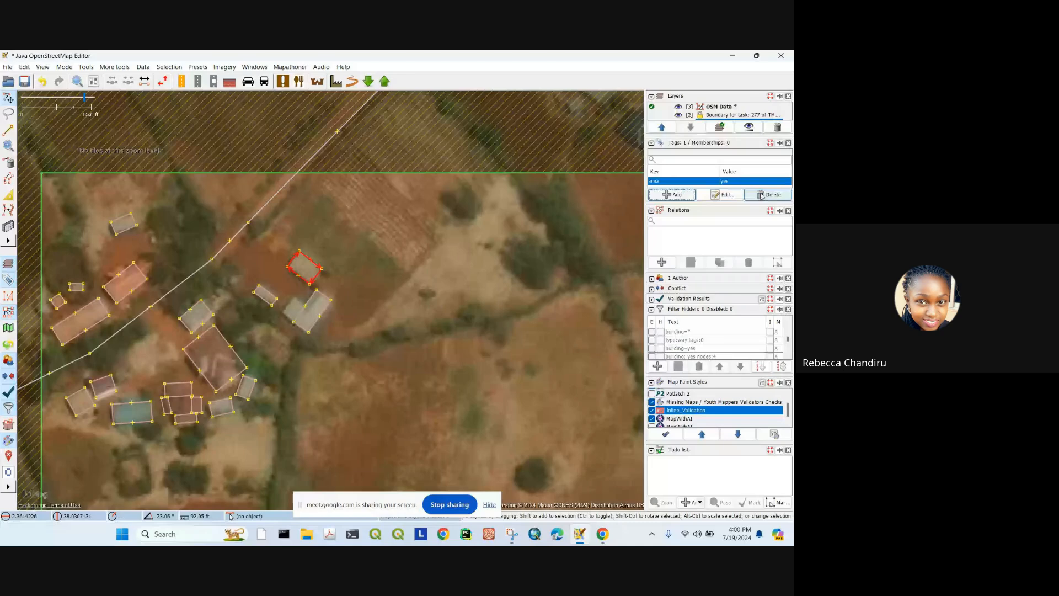
click(761, 194)
click(673, 195)
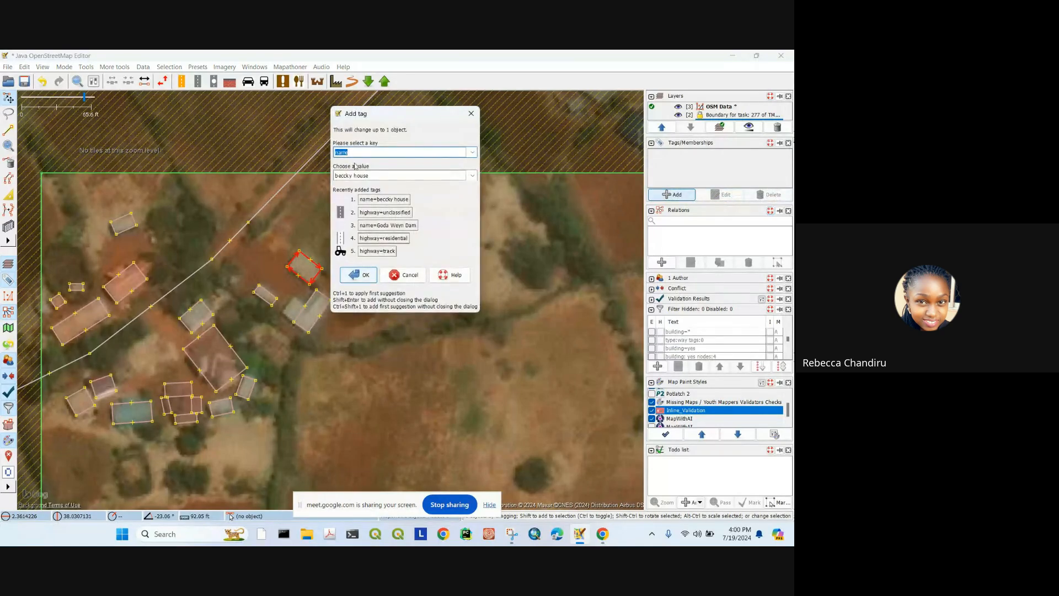
text(building)
key(Tab)
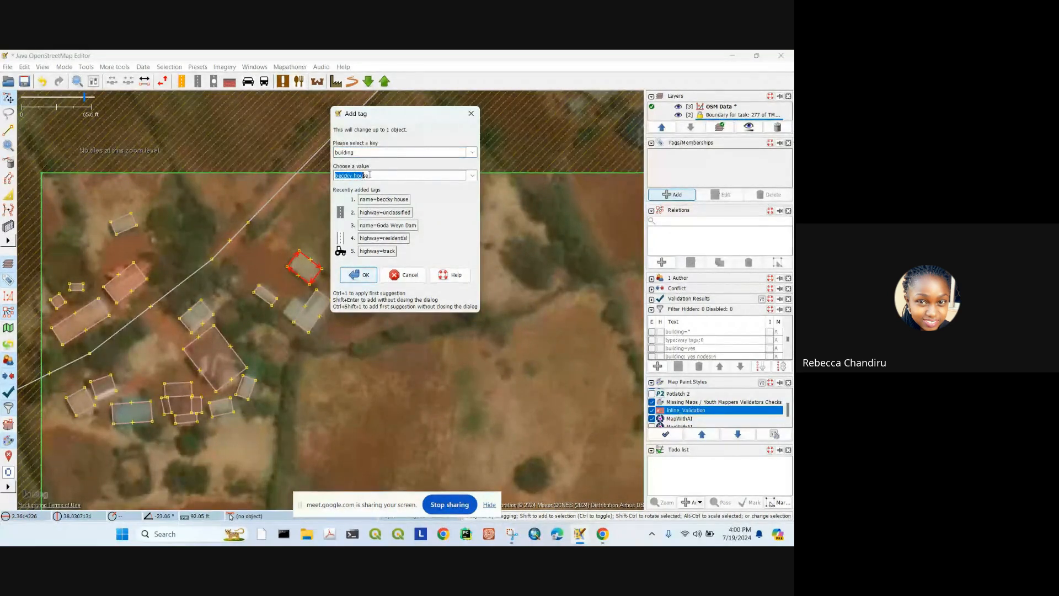
text(area)
key(Return)
scroll(419, 298, down, 3)
scroll(396, 267, up, 3)
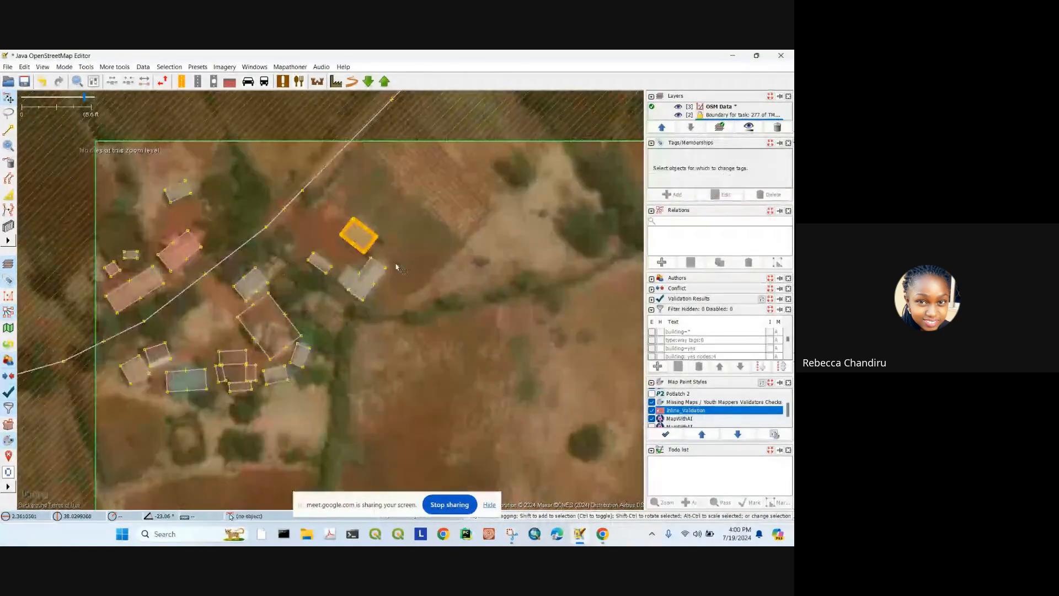
click(370, 236)
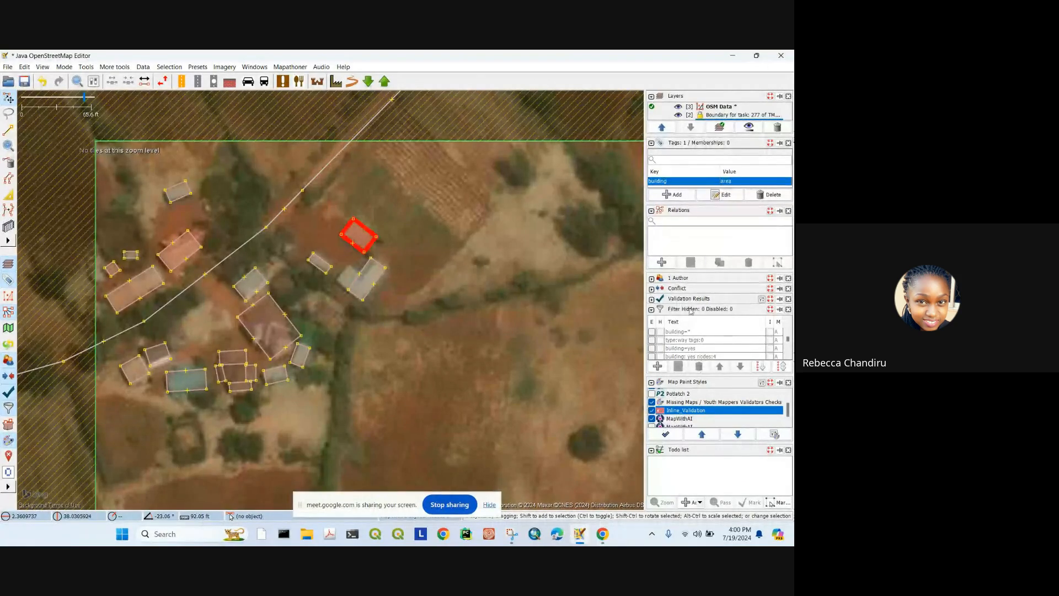
Step: Undo the building tag edit, check the overlapping building, then zoom out to the task square
key(ctrl+z)
key(ctrl+z)
key(ctrl+z)
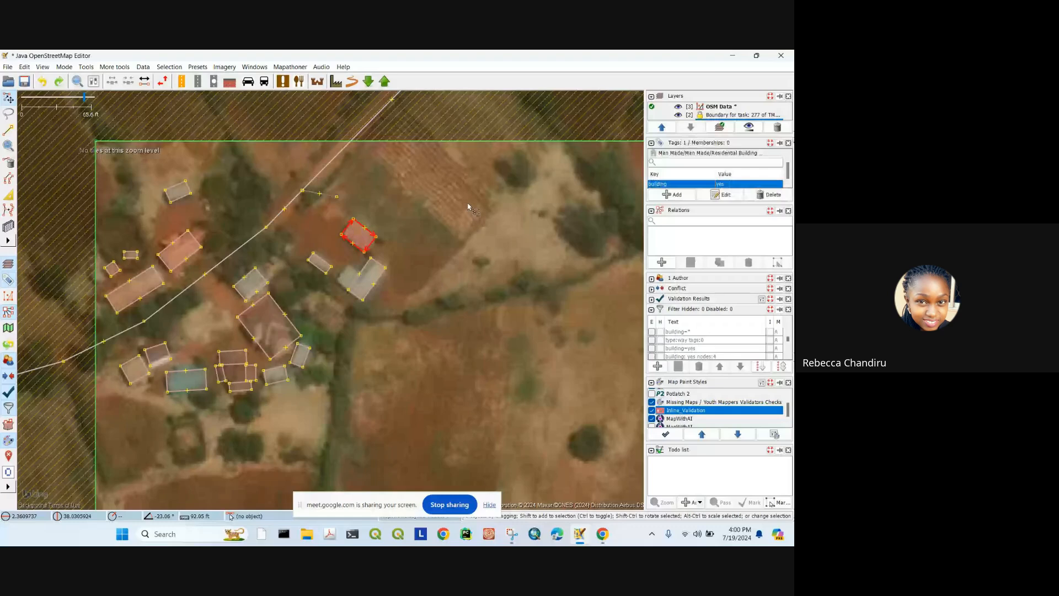
scroll(260, 226, down, 2)
drag(345, 314, 392, 229)
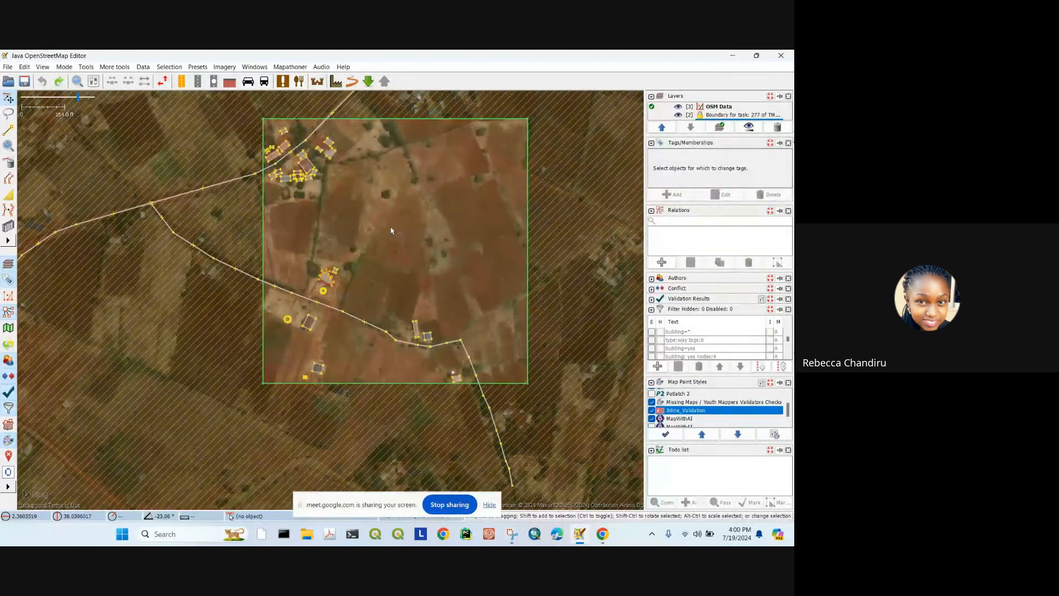
scroll(320, 287, up, 3)
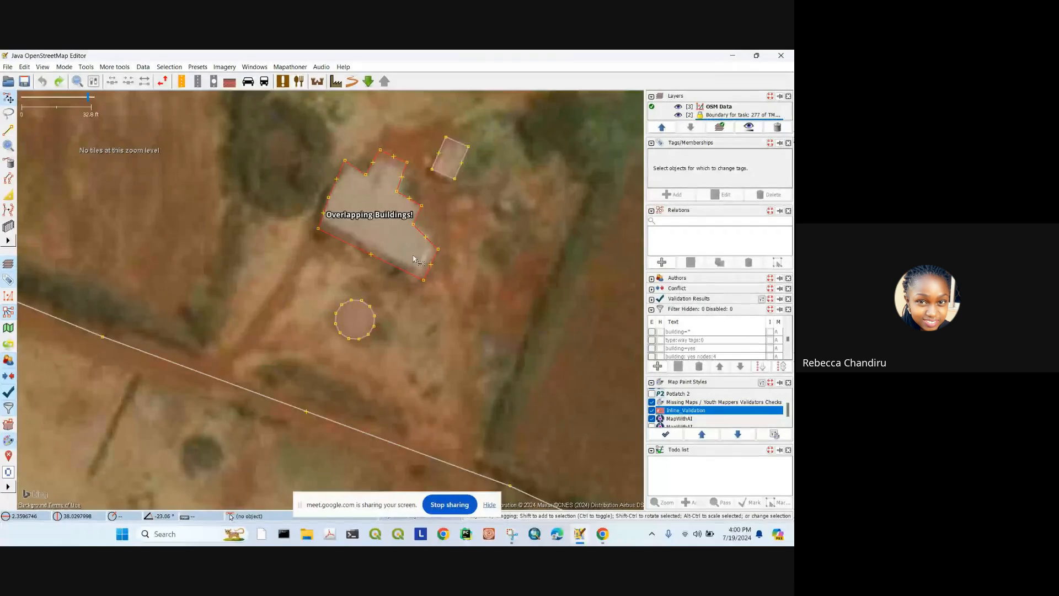
click(425, 234)
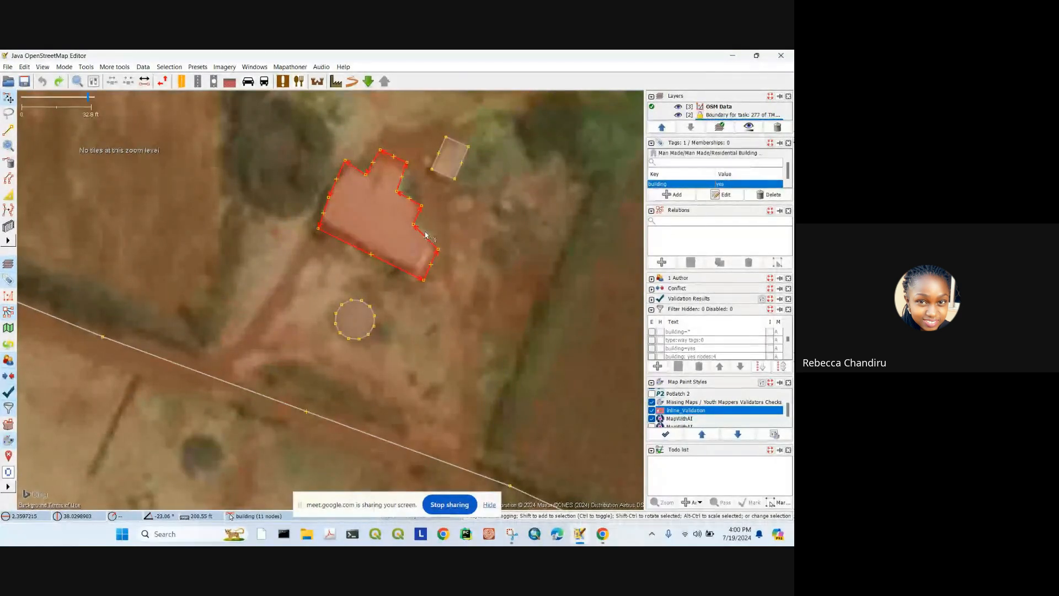
click(474, 232)
scroll(292, 209, down, 3)
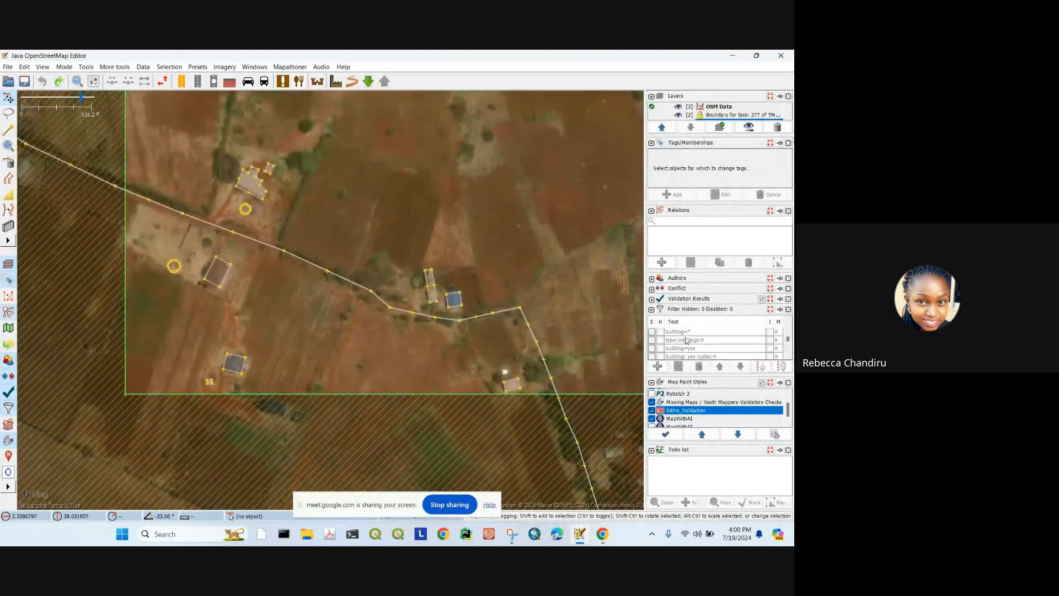
scroll(377, 264, down, 2)
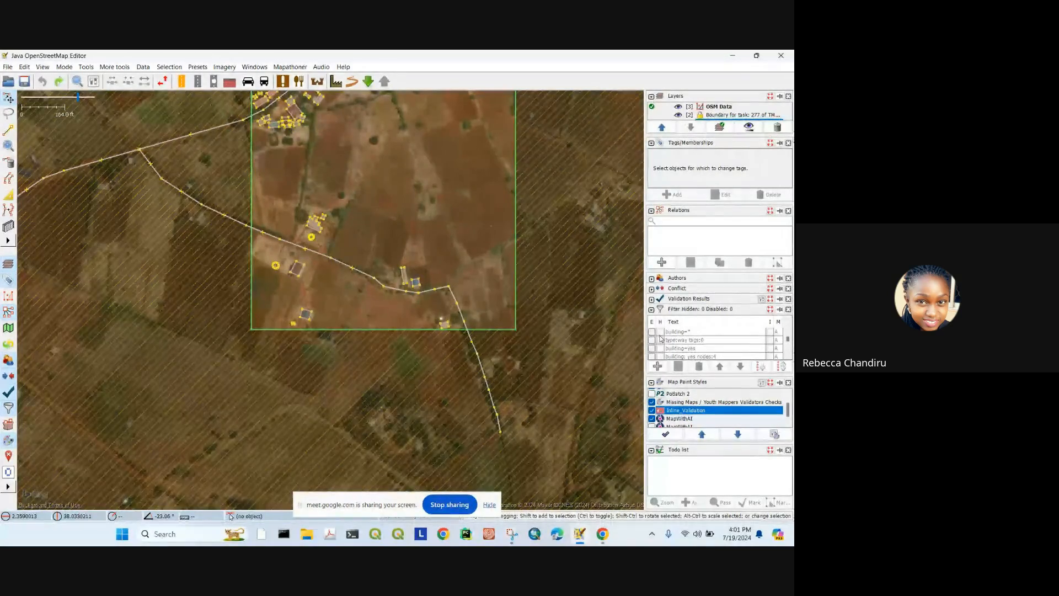
Step: Add a building=* filter in the Filter panel and set it to hide matches
click(657, 367)
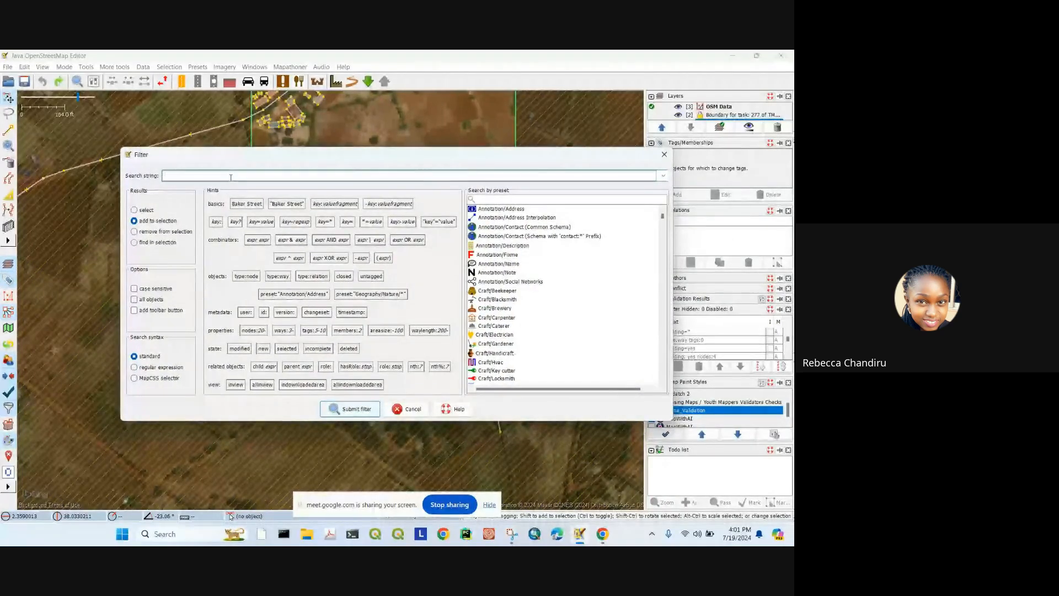
click(231, 177)
text(build)
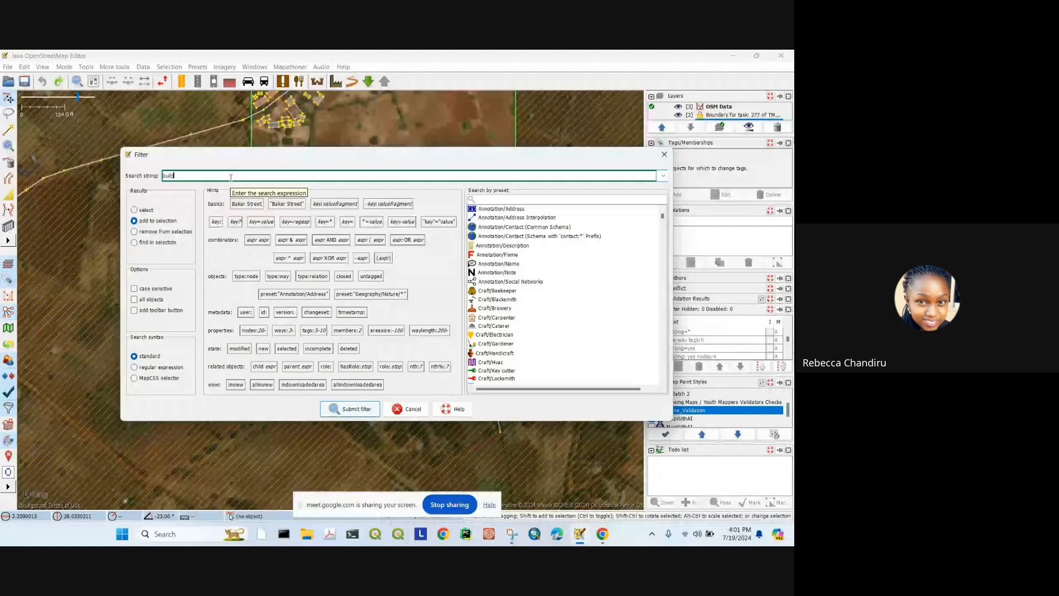
text(ing=*)
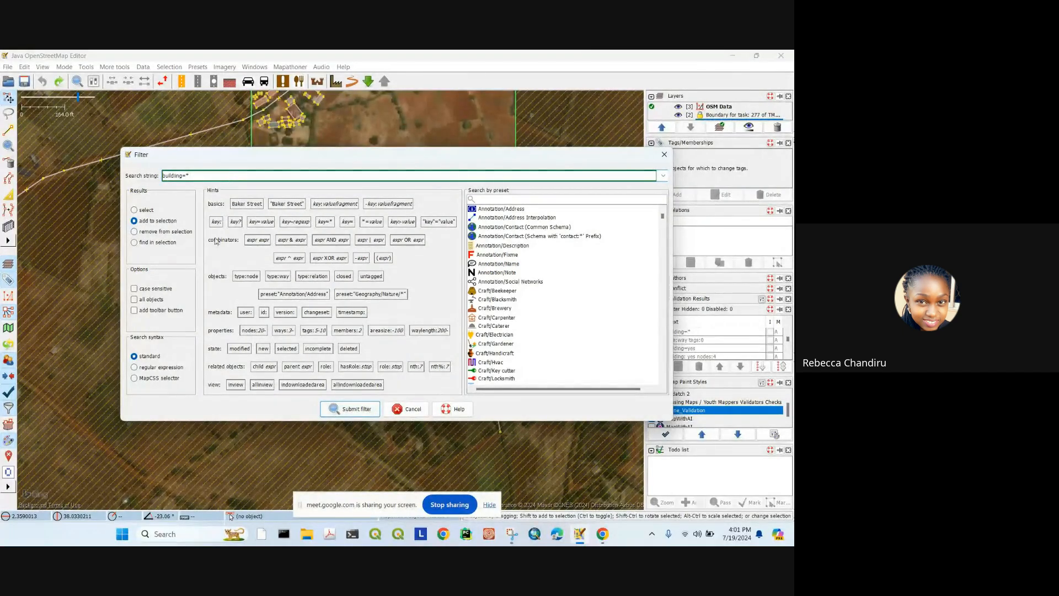
click(350, 409)
scroll(725, 343, down, 2)
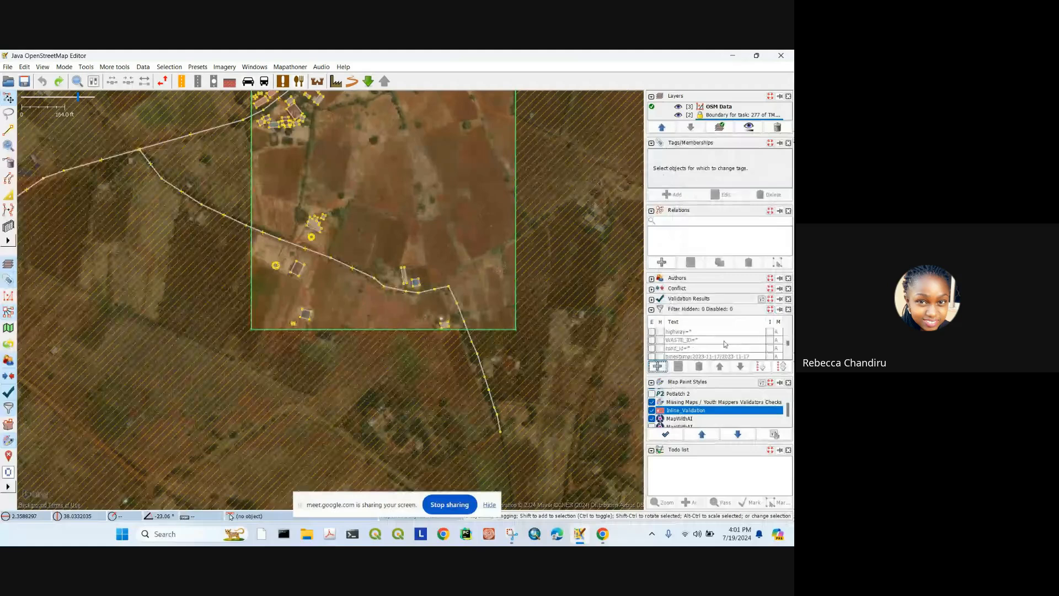
scroll(684, 348, down, 3)
click(660, 355)
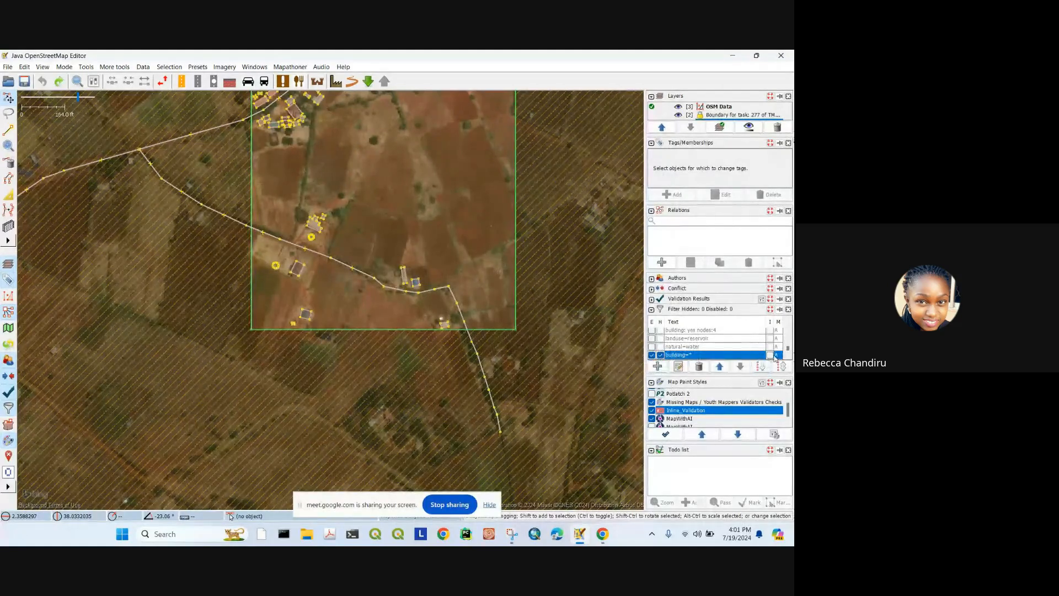
scroll(365, 262, down, 4)
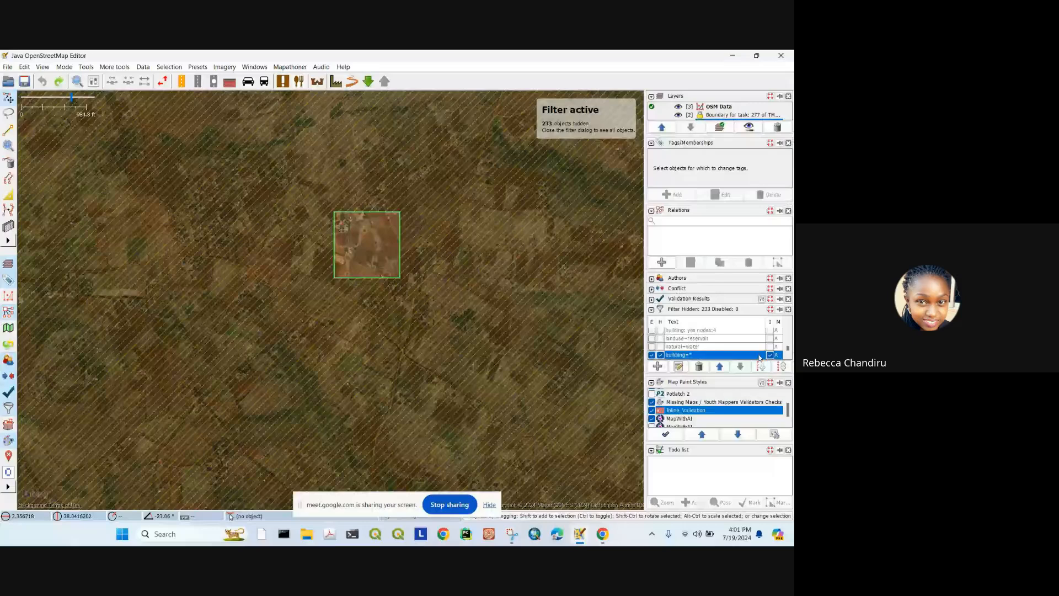
Step: Edit and reapply the building=* filter's search expression
click(678, 366)
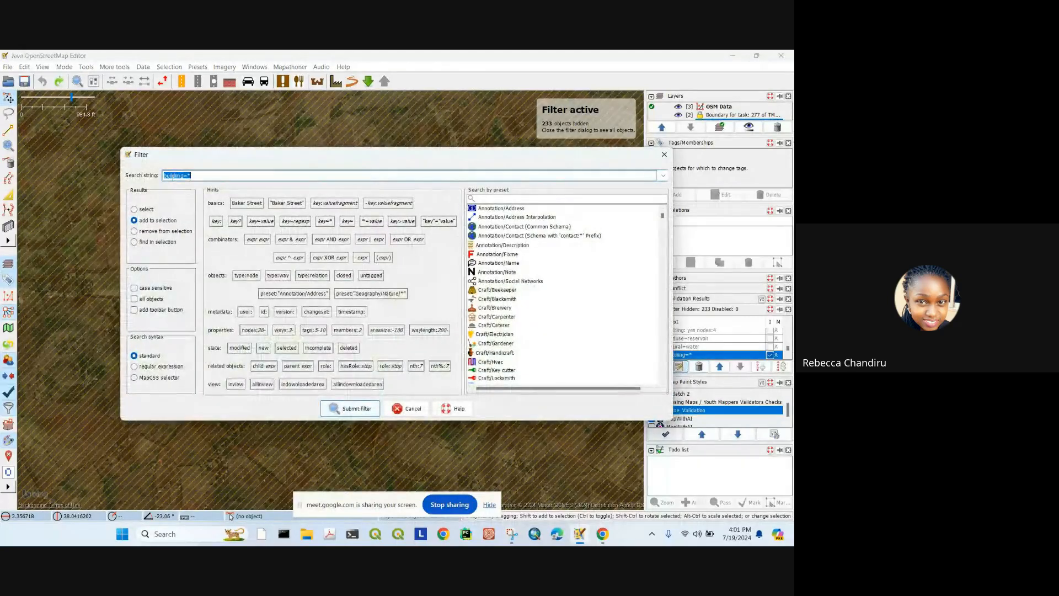
click(181, 175)
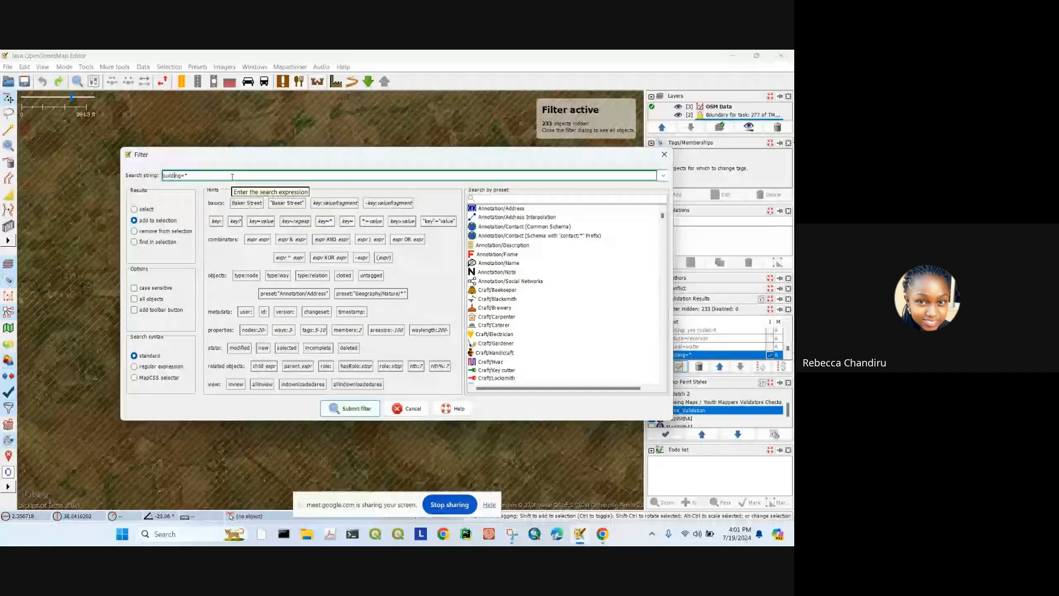
click(343, 409)
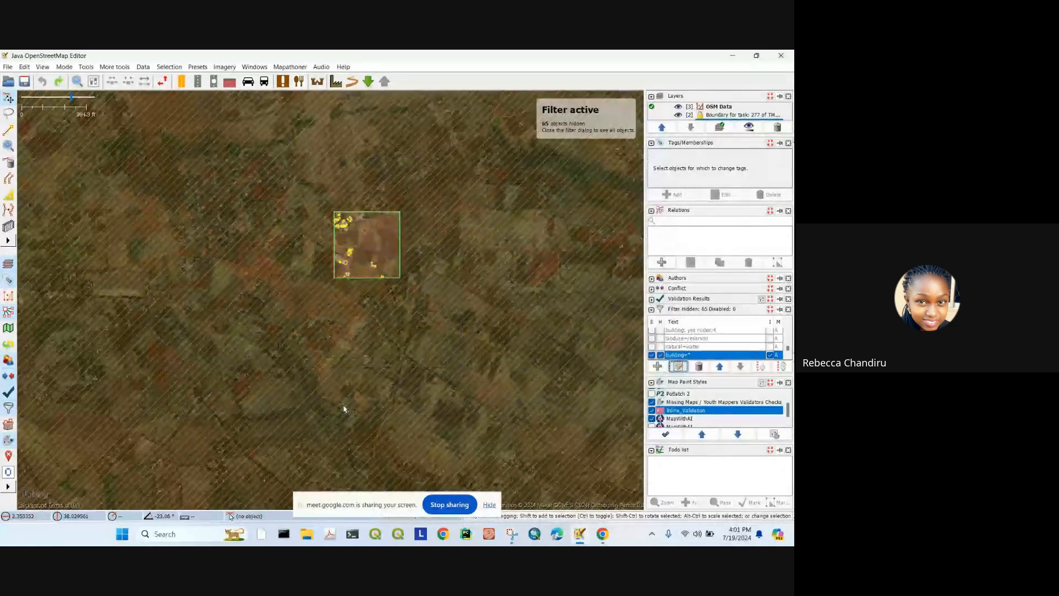
scroll(344, 263, up, 5)
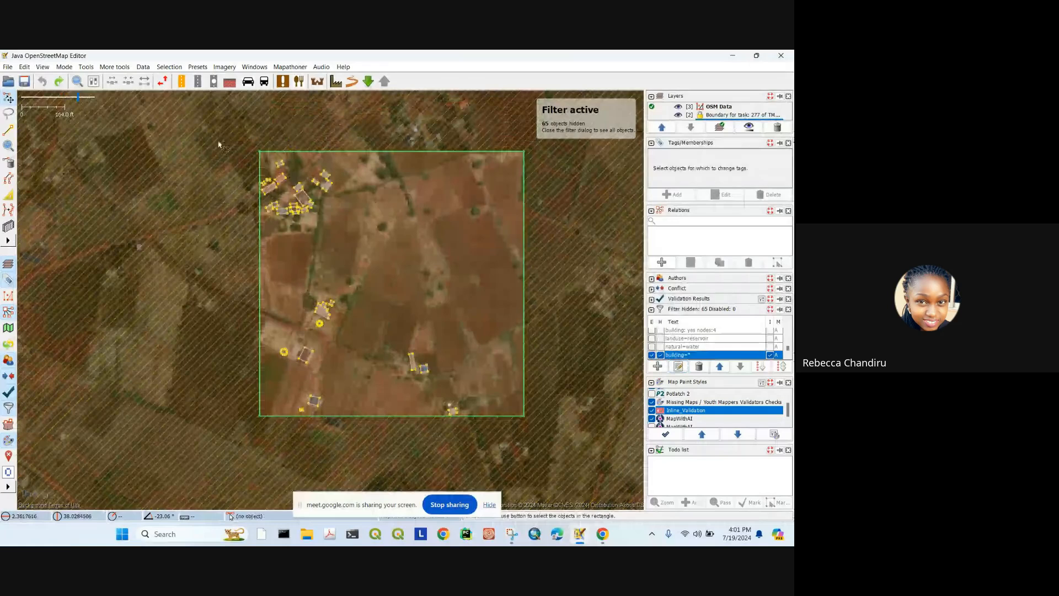
Step: Try selecting all objects and box-selecting the round hut, then clear the selection
key(ctrl+a)
scroll(326, 262, up, 3)
scroll(313, 264, down, 3)
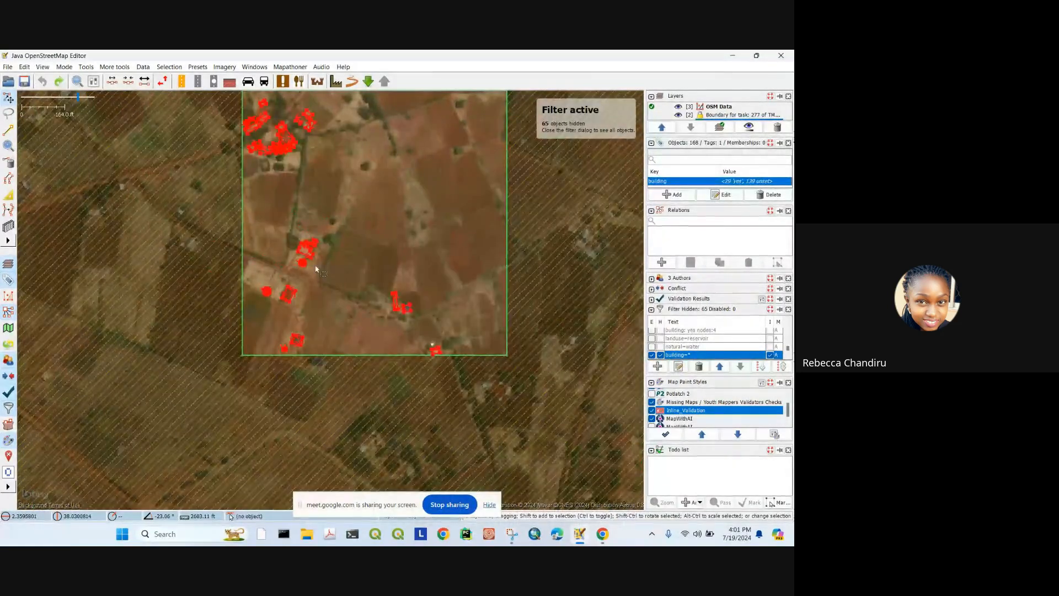
click(315, 269)
scroll(318, 220, up, 2)
drag(318, 216, 436, 262)
scroll(414, 346, up, 4)
drag(414, 350, 399, 242)
drag(295, 239, 402, 329)
scroll(382, 302, up, 4)
scroll(351, 237, down, 4)
click(395, 237)
Step: Box-select the task square and narrow the selection to building outlines with Shift+U
scroll(376, 245, down, 8)
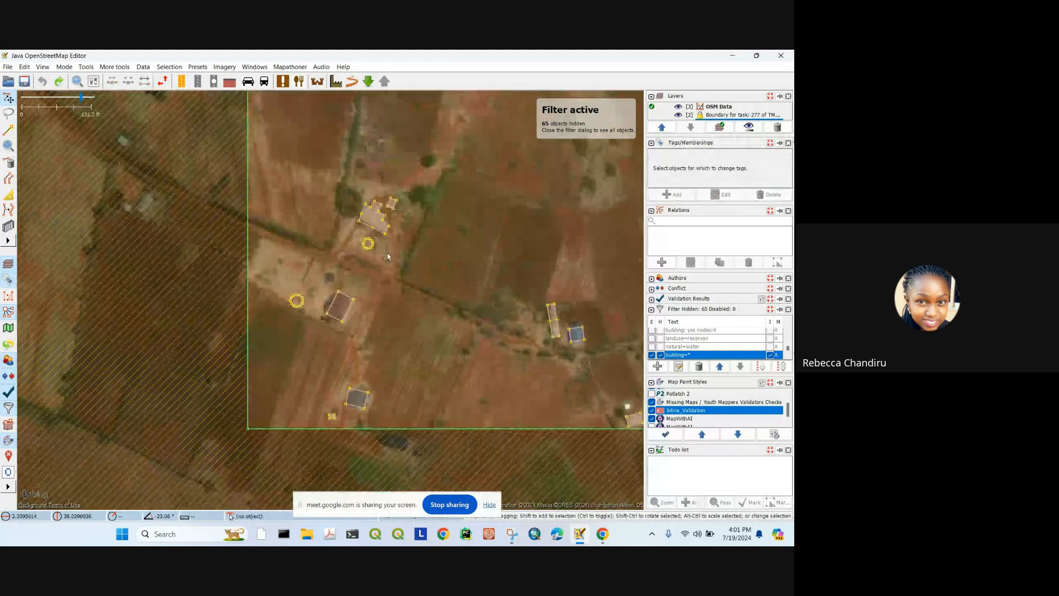
drag(268, 128, 483, 365)
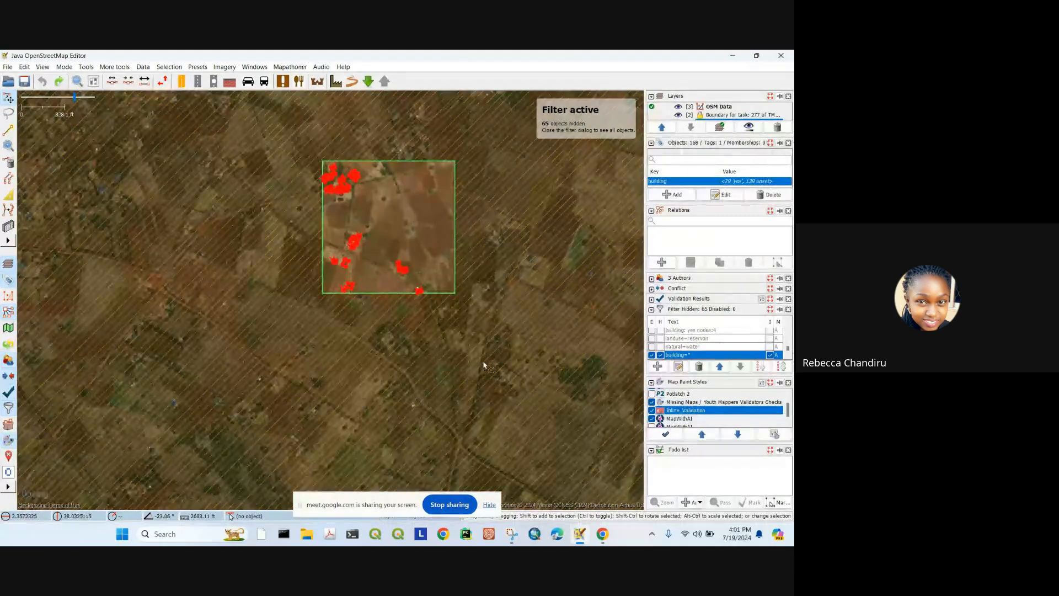
key(shift+u)
scroll(387, 254, up, 4)
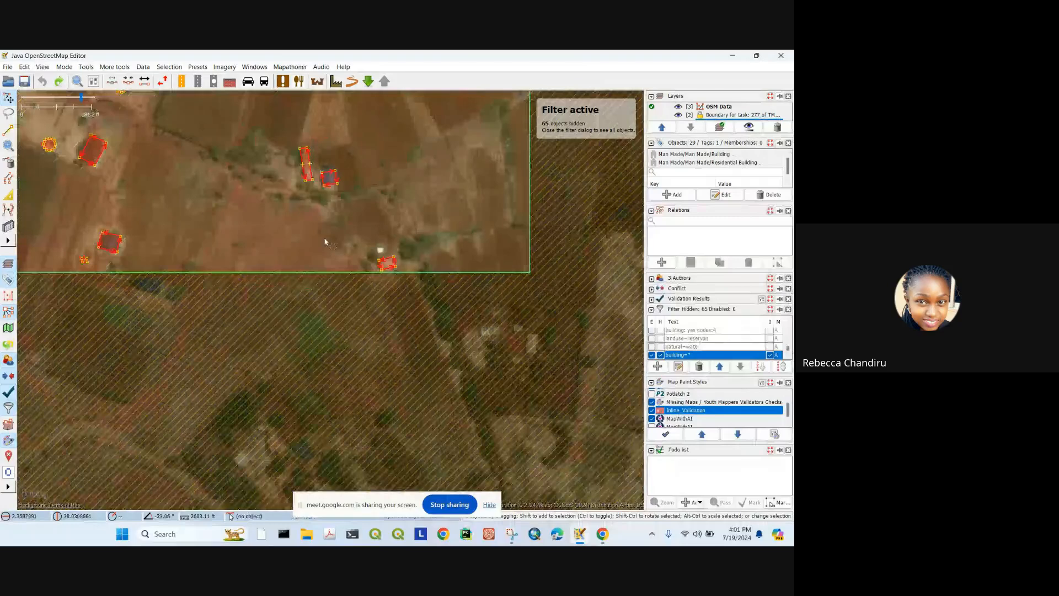
Step: Square the selected buildings with Q, find flattened round huts, and undo the squaring
key(q)
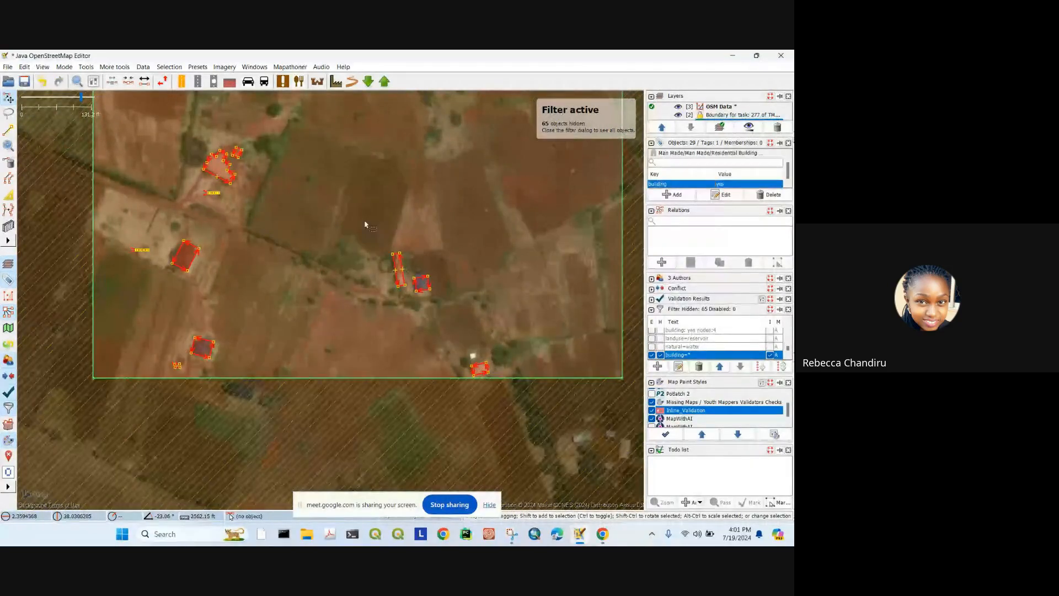
drag(222, 182, 351, 258)
scroll(351, 258, up, 6)
scroll(298, 309, down, 2)
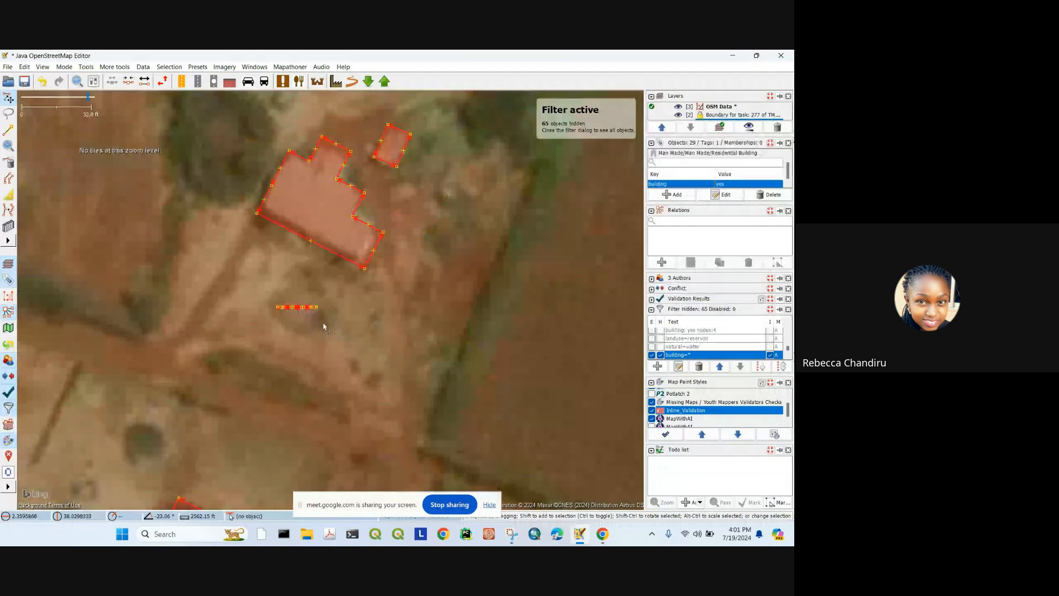
drag(324, 326, 454, 226)
drag(198, 369, 279, 284)
key(ctrl+z)
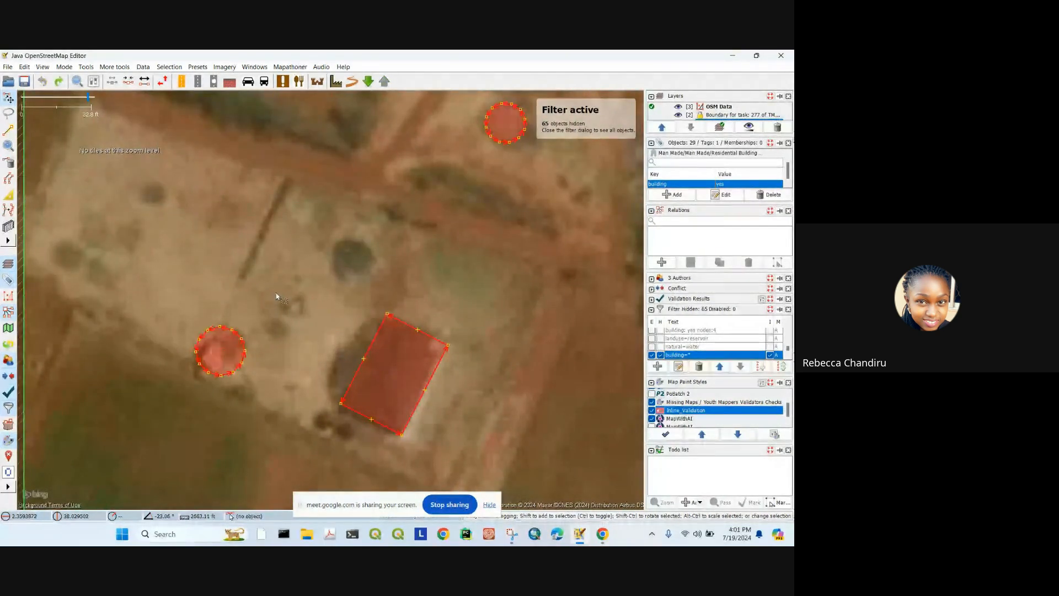
scroll(276, 293, down, 4)
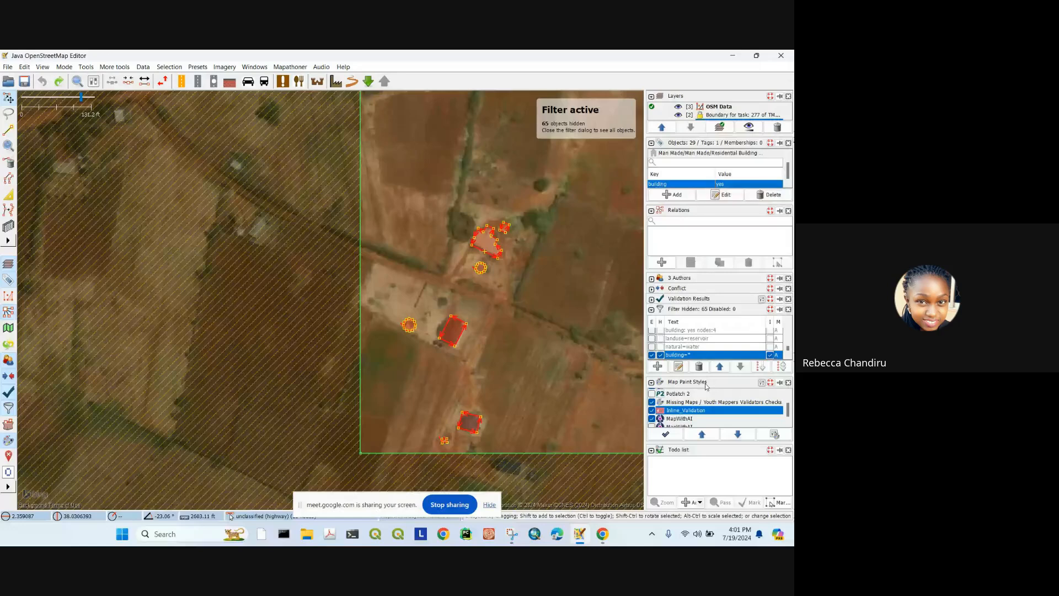
Step: Clear the invert and hide boxes and switch the building=* filter off
click(771, 354)
click(660, 355)
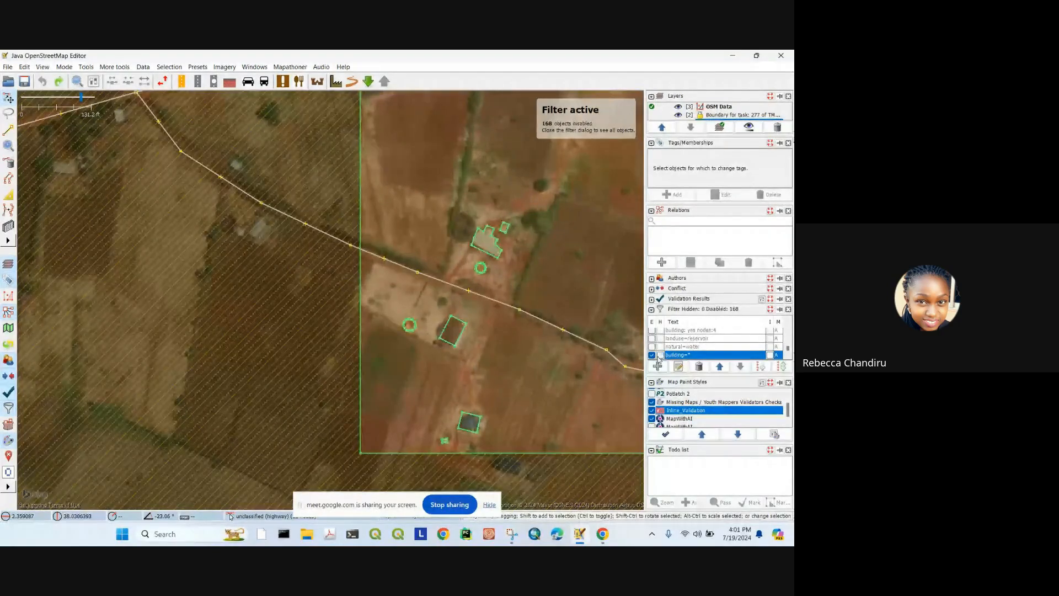
click(652, 354)
scroll(685, 342, up, 1)
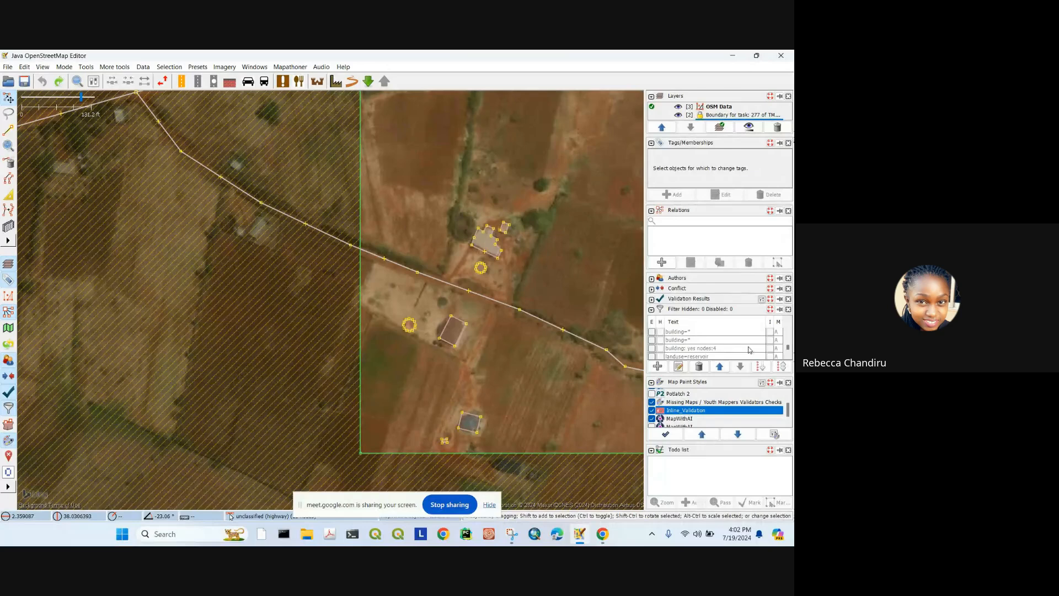
Step: Toggle the enable, invert and hide options on the building: yes nodes:4 filter
click(654, 349)
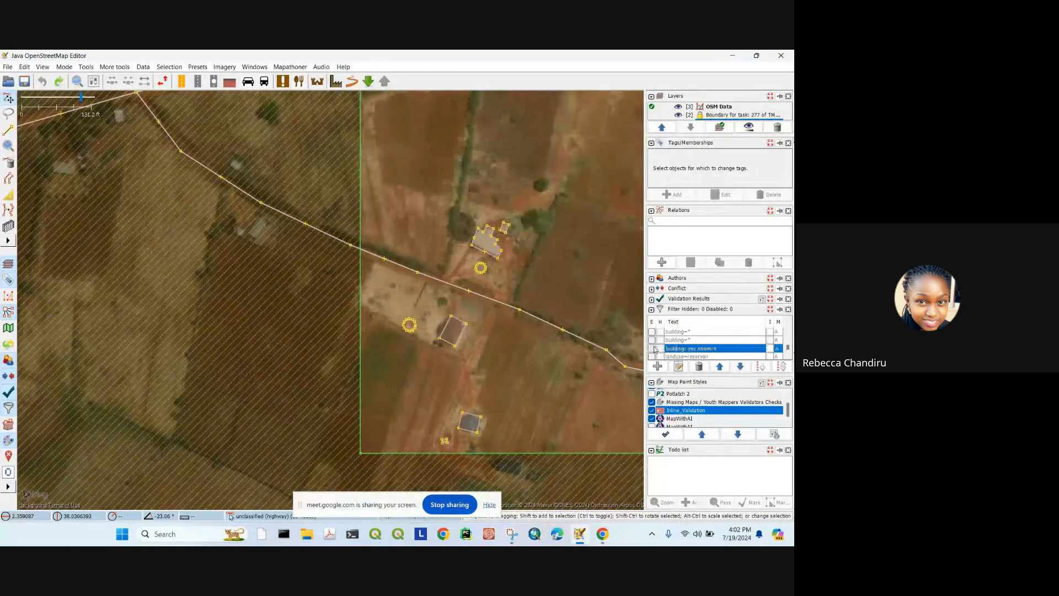
click(653, 349)
click(771, 349)
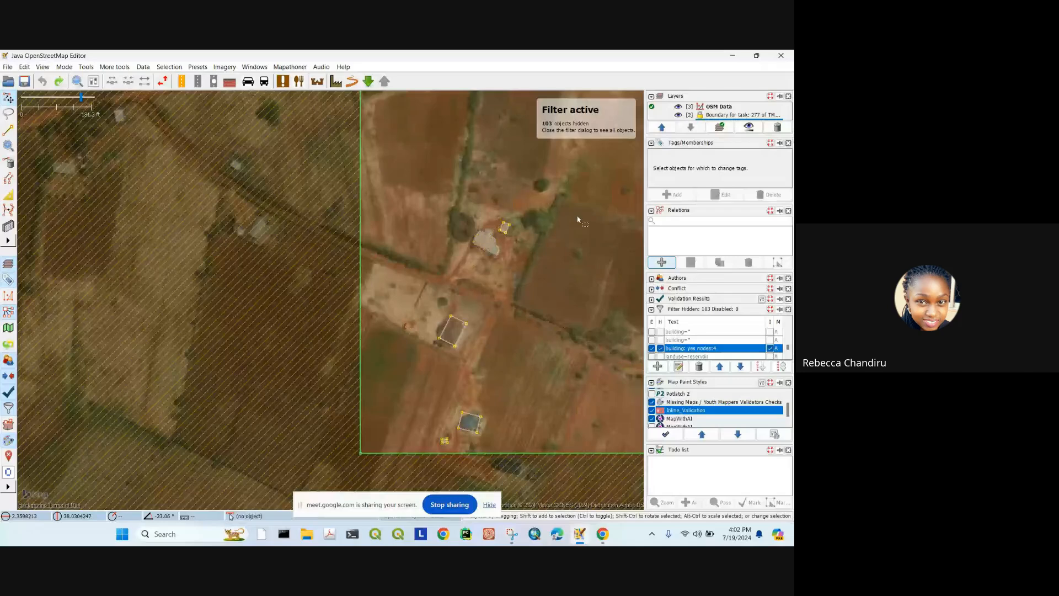
scroll(577, 218, down, 3)
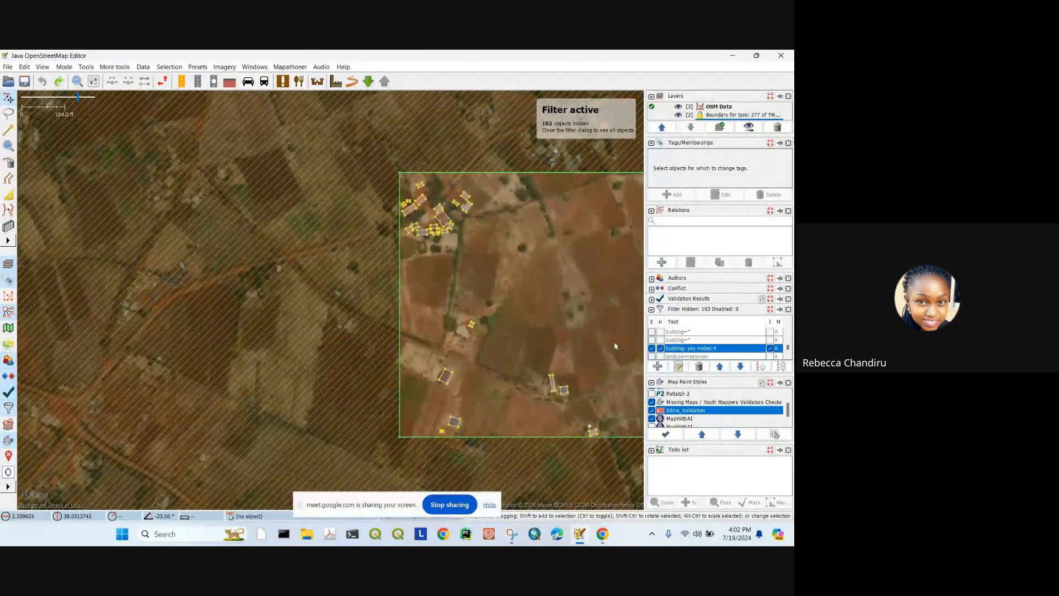
click(661, 348)
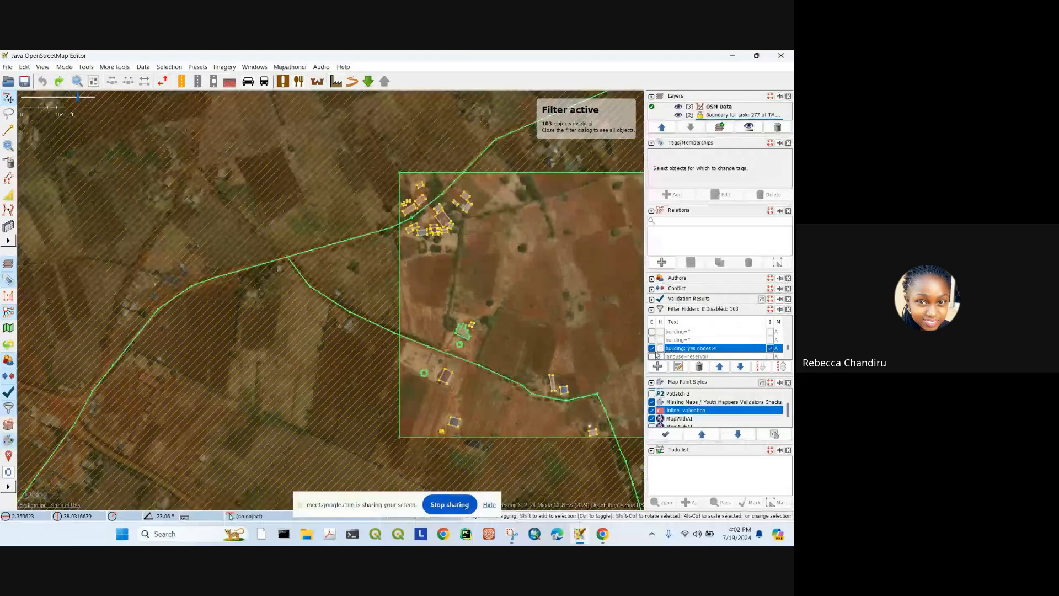
click(770, 348)
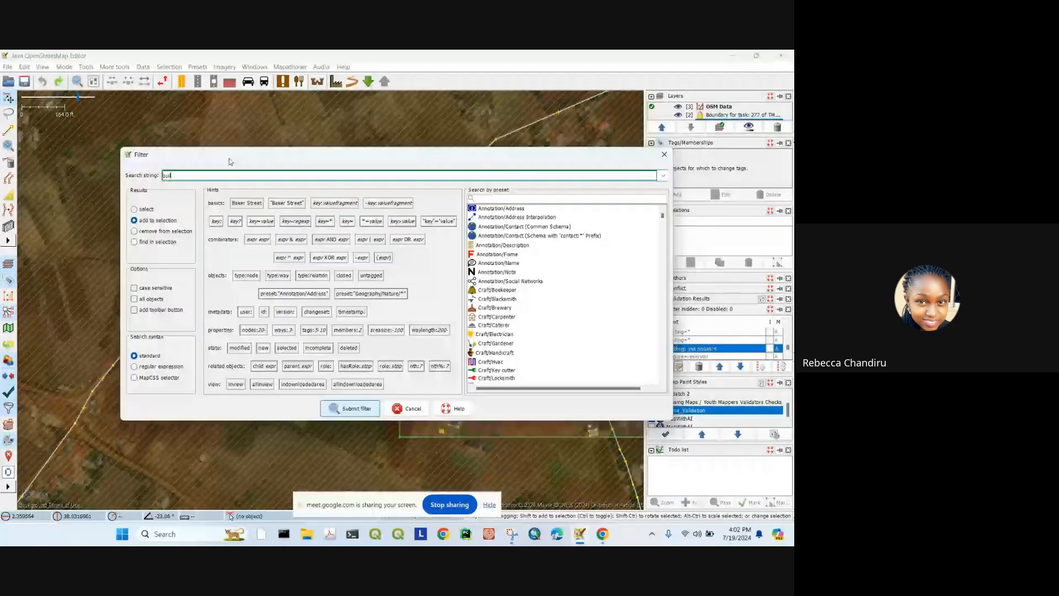
Step: Submit a 'building= yes nodes:4' filter, set to hide and invert so only buildings show
text(lding)
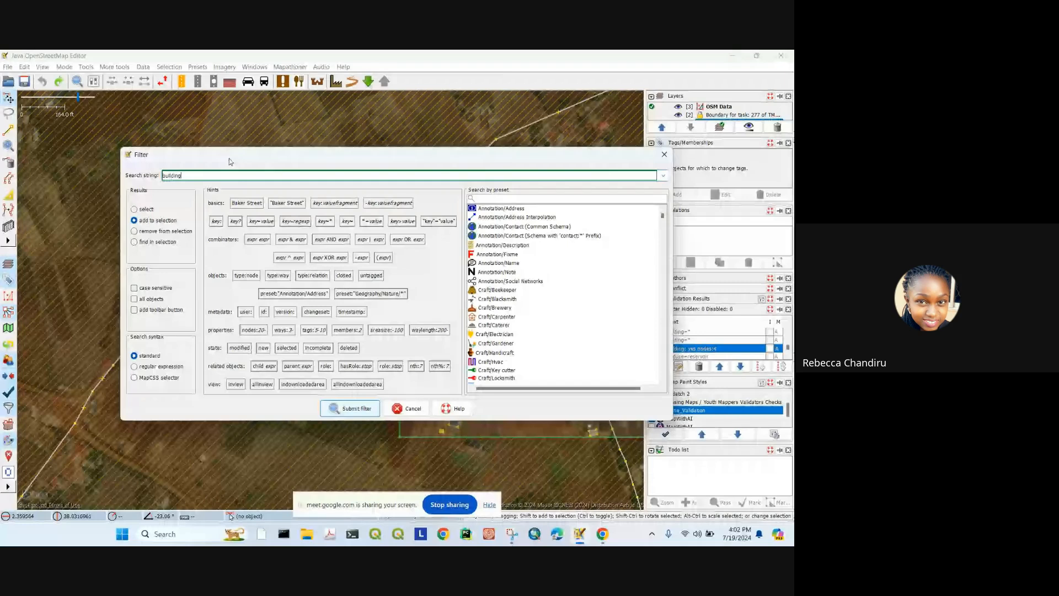
text(= yes)
text(nodes)
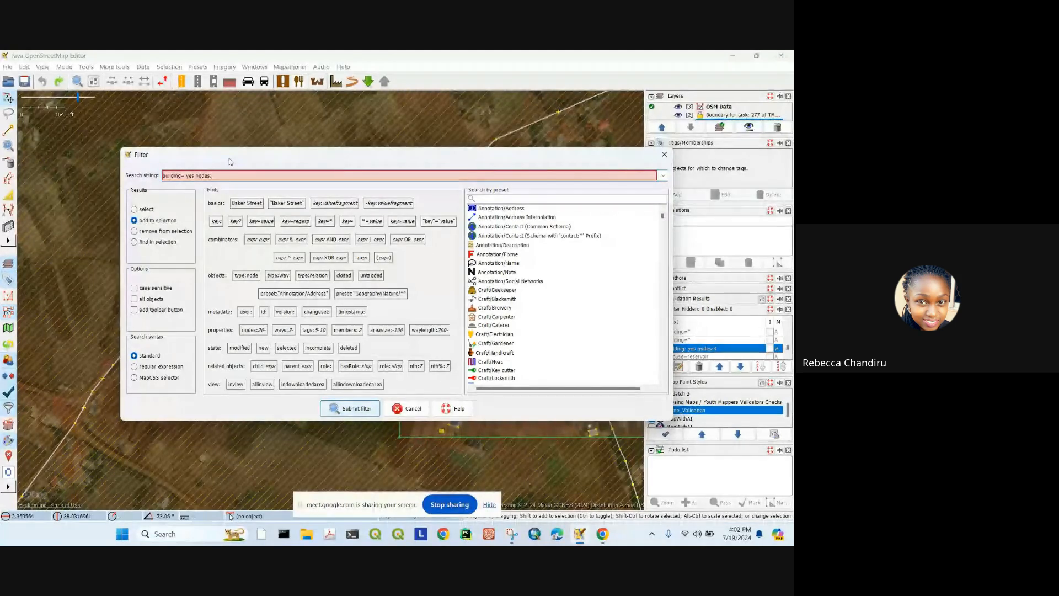
text(:4)
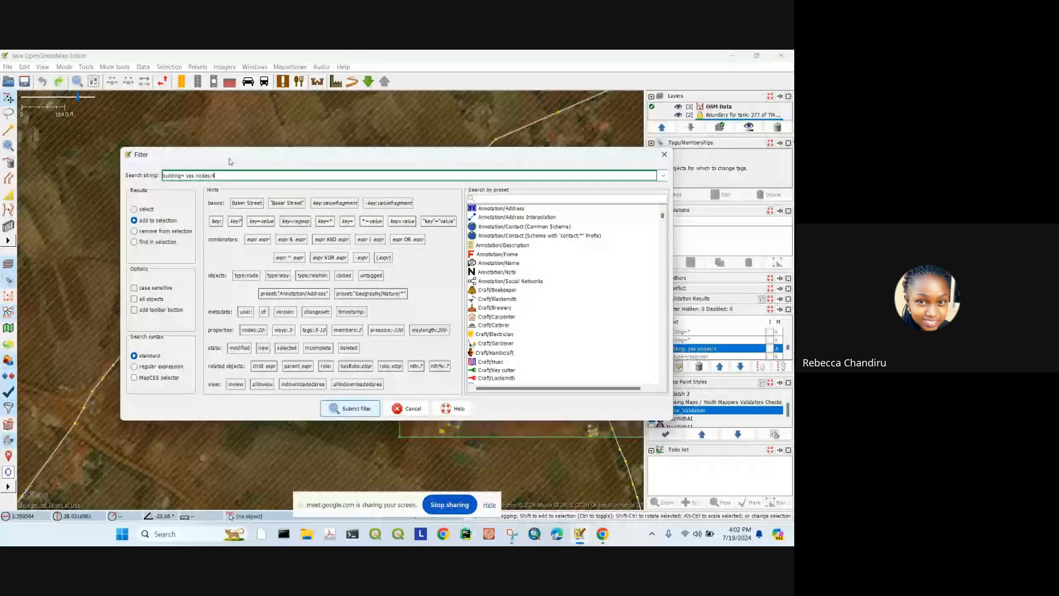
click(362, 411)
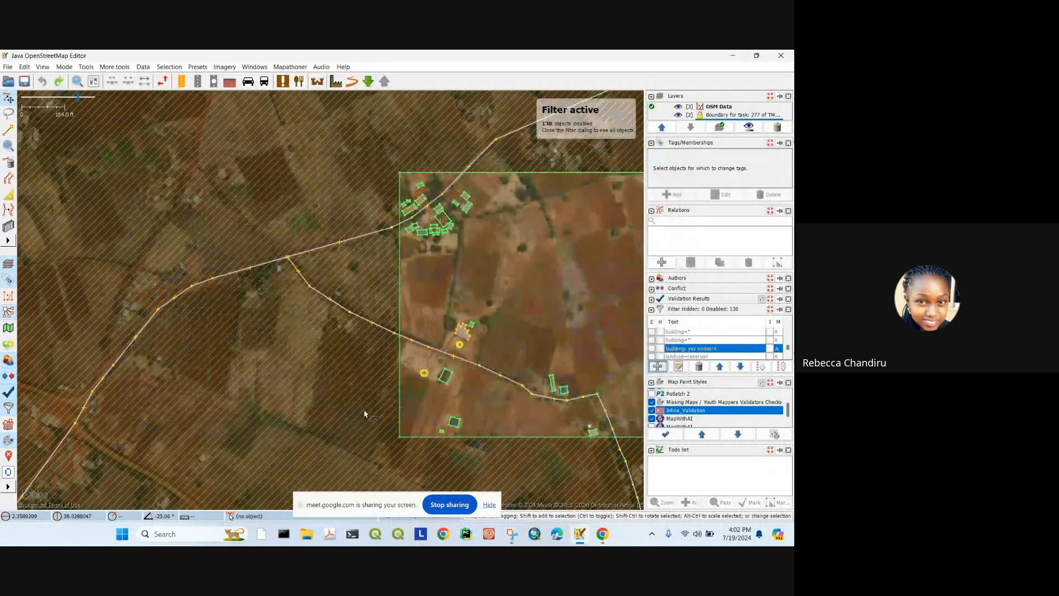
click(661, 355)
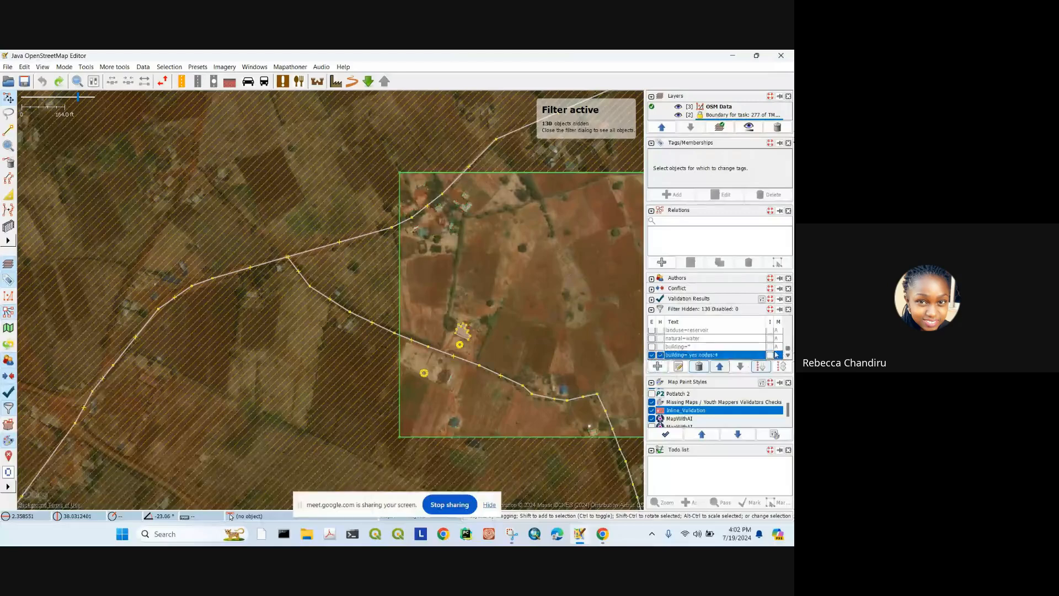
click(771, 355)
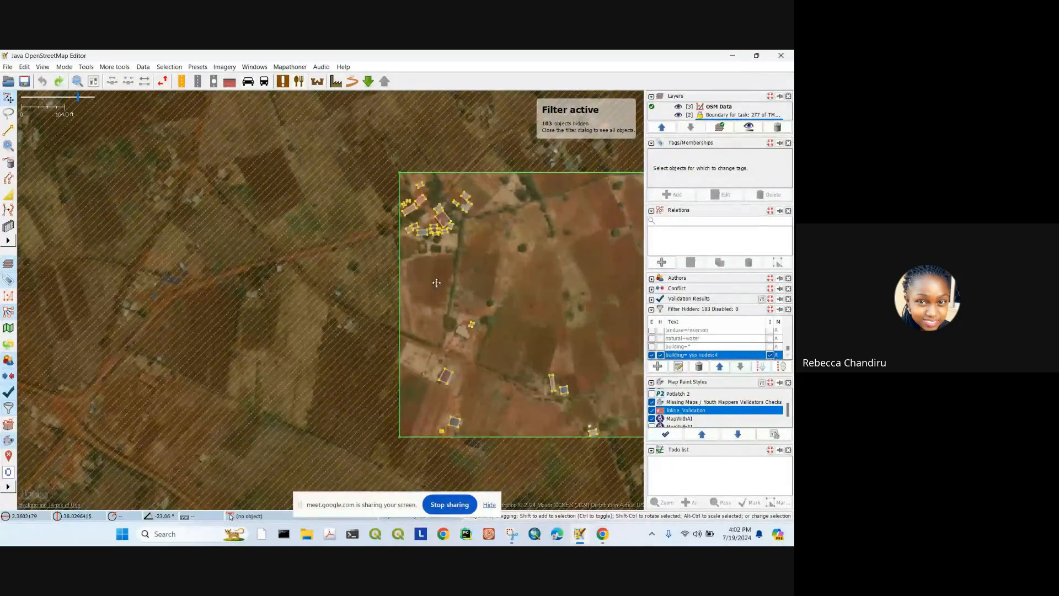
Step: Select all building outlines in the task area and square their corners with Q
drag(433, 284, 374, 279)
scroll(373, 280, up, 3)
scroll(373, 281, down, 5)
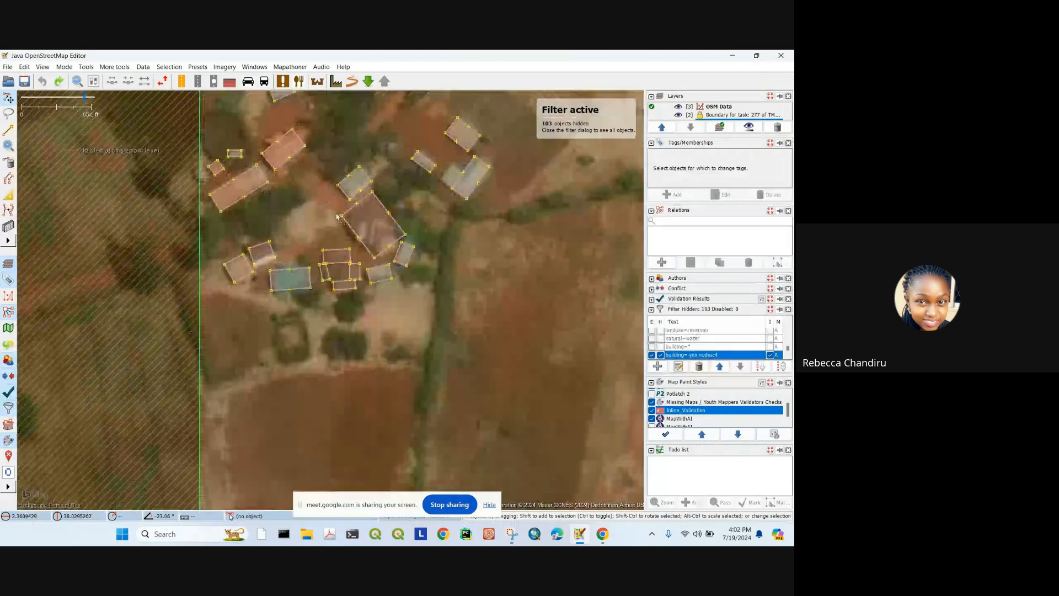
drag(255, 169, 541, 434)
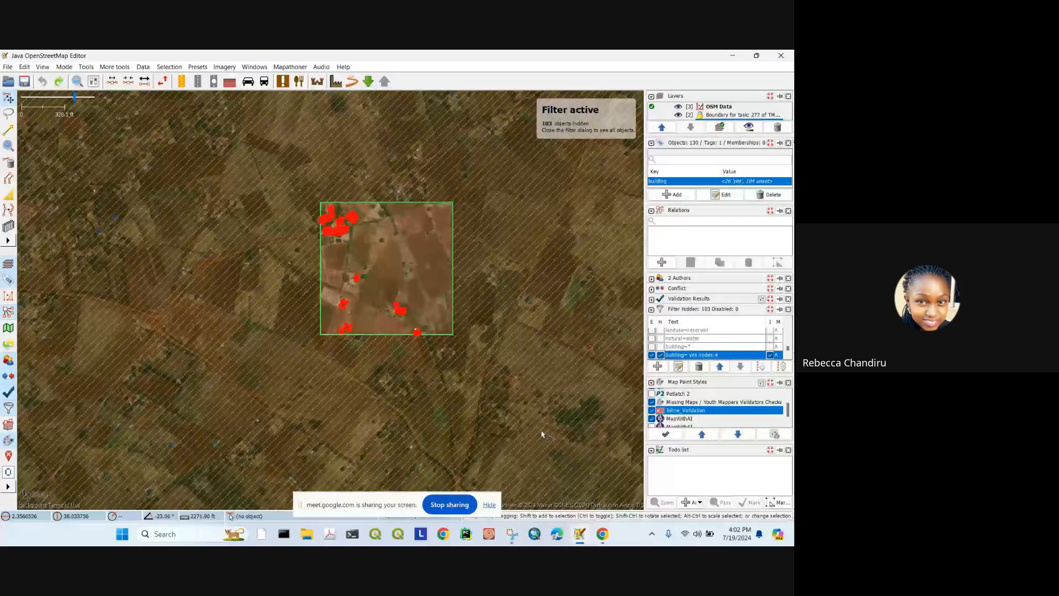
key(shift+u)
key(q)
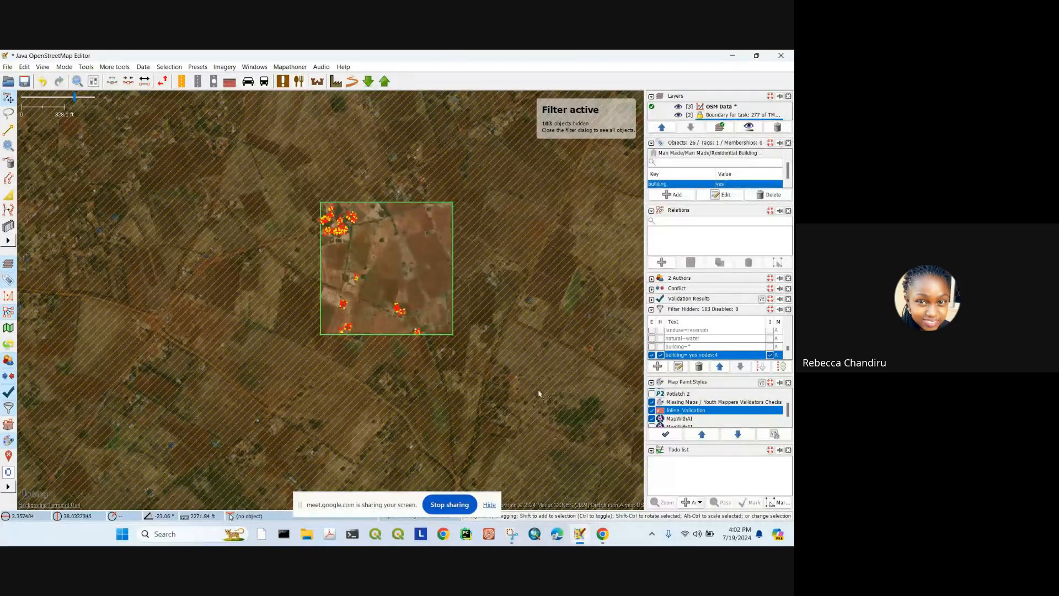
scroll(331, 188, up, 7)
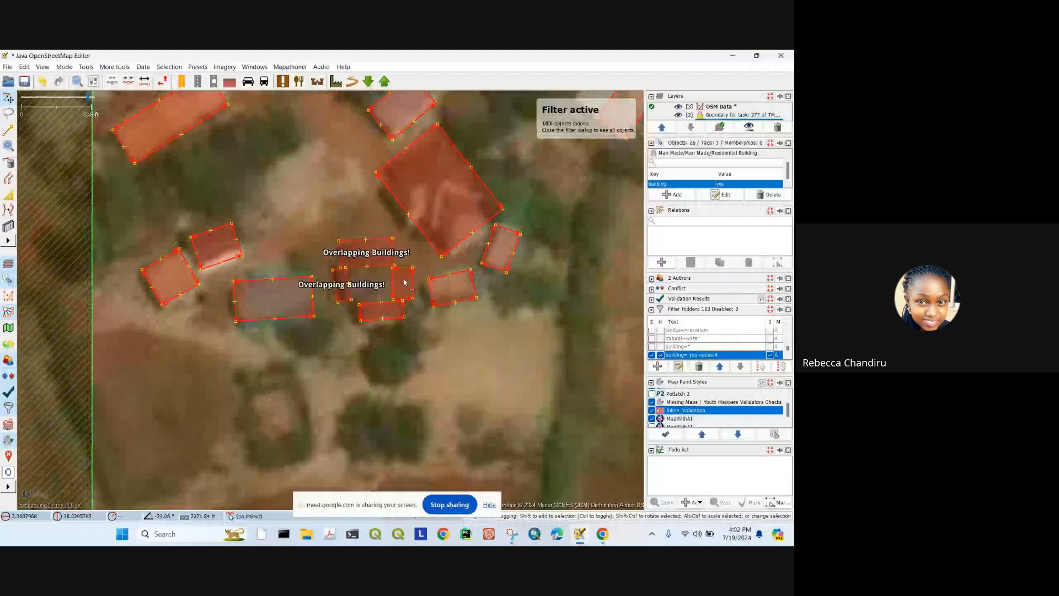
scroll(344, 284, up, 4)
scroll(346, 207, down, 6)
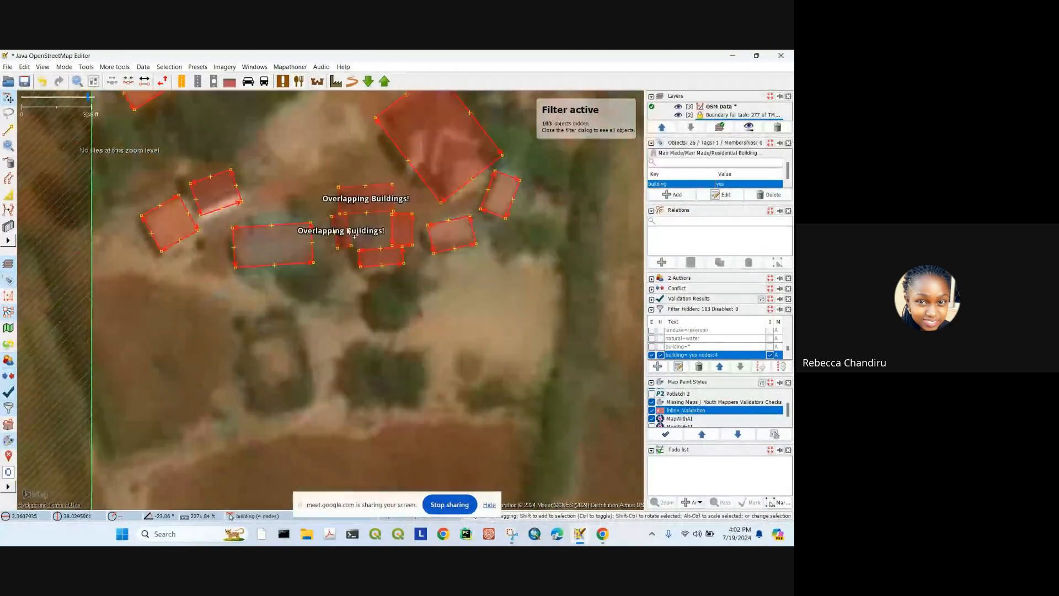
scroll(483, 307, down, 2)
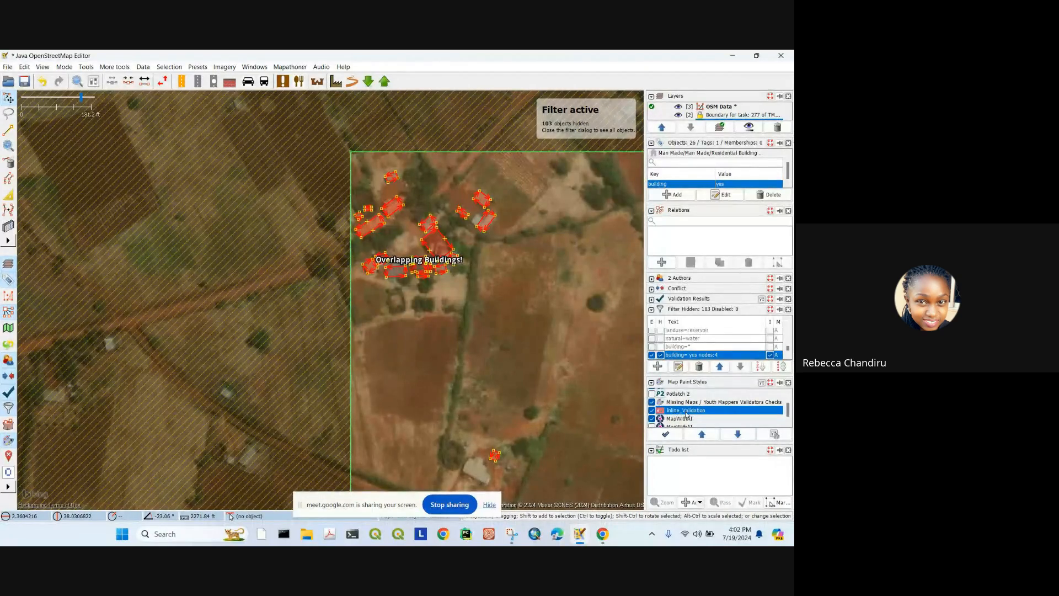
scroll(401, 268, up, 6)
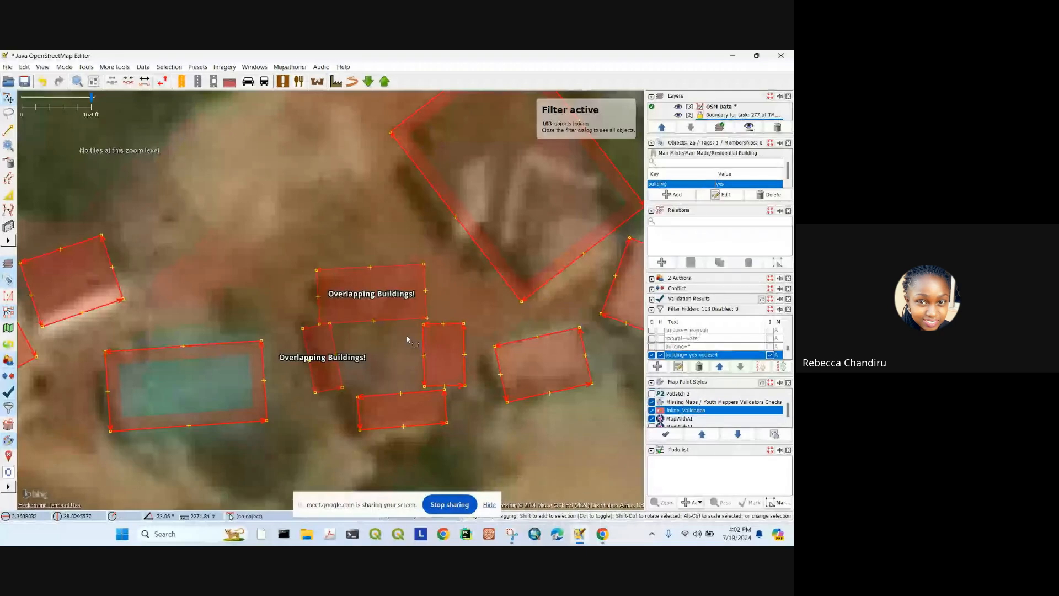
scroll(336, 260, down, 6)
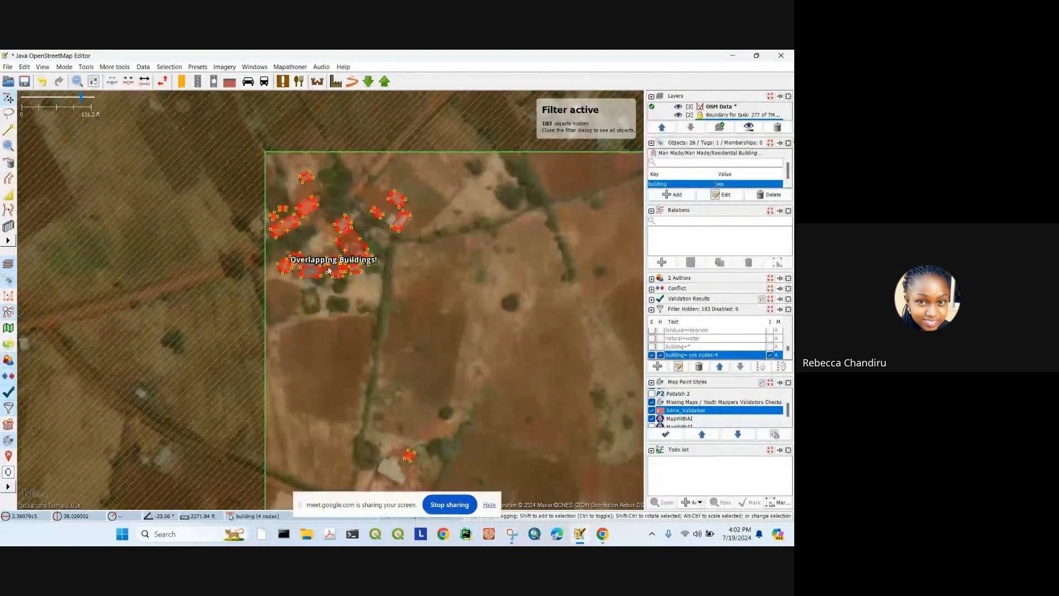
scroll(329, 265, up, 2)
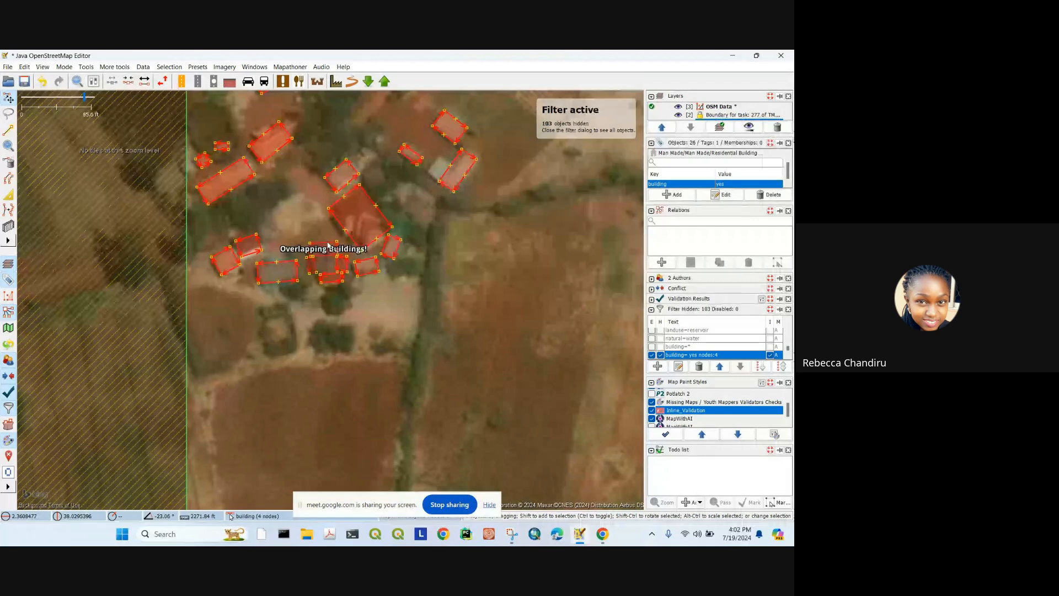
Step: Reshape the overlapping buildings in W mode, pulling edges apart and narrowing the small one
key(w)
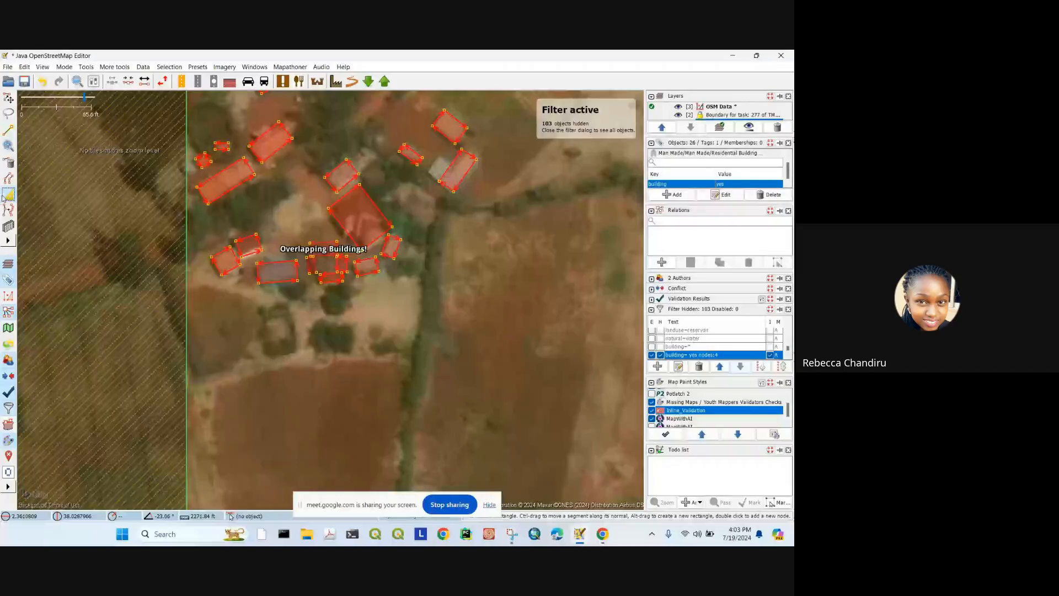
scroll(327, 208, up, 4)
drag(328, 208, 308, 302)
drag(280, 233, 293, 222)
click(302, 282)
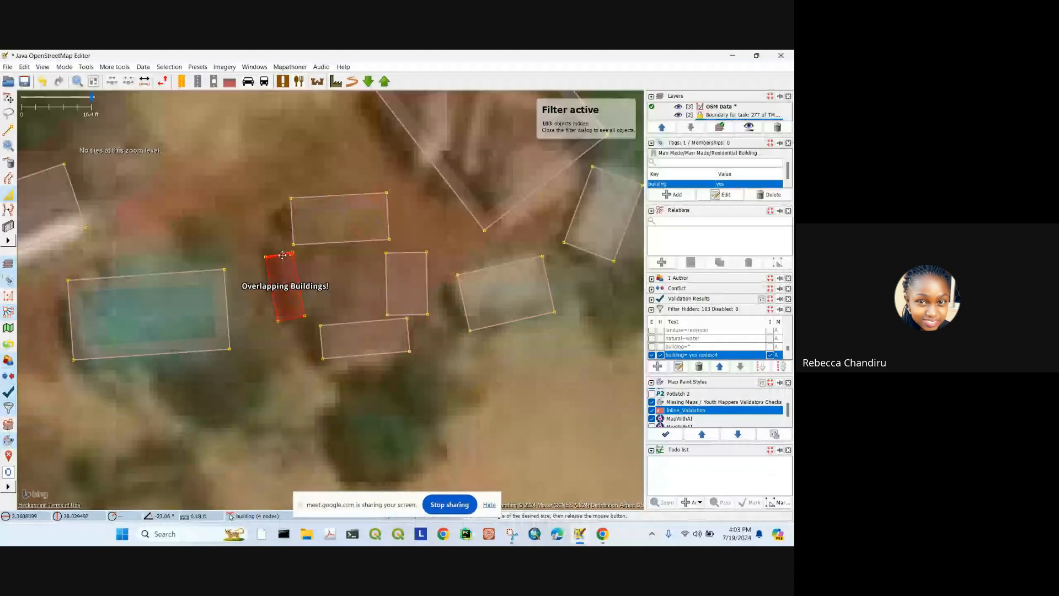
drag(302, 282, 333, 289)
scroll(340, 286, down, 4)
scroll(323, 290, up, 4)
scroll(334, 289, down, 6)
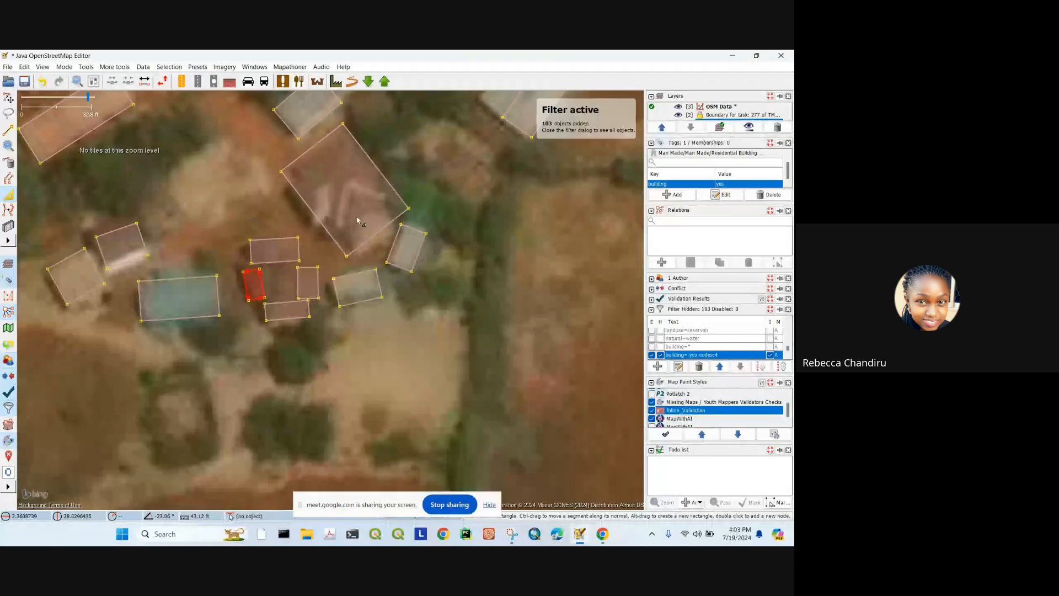
scroll(394, 234, down, 2)
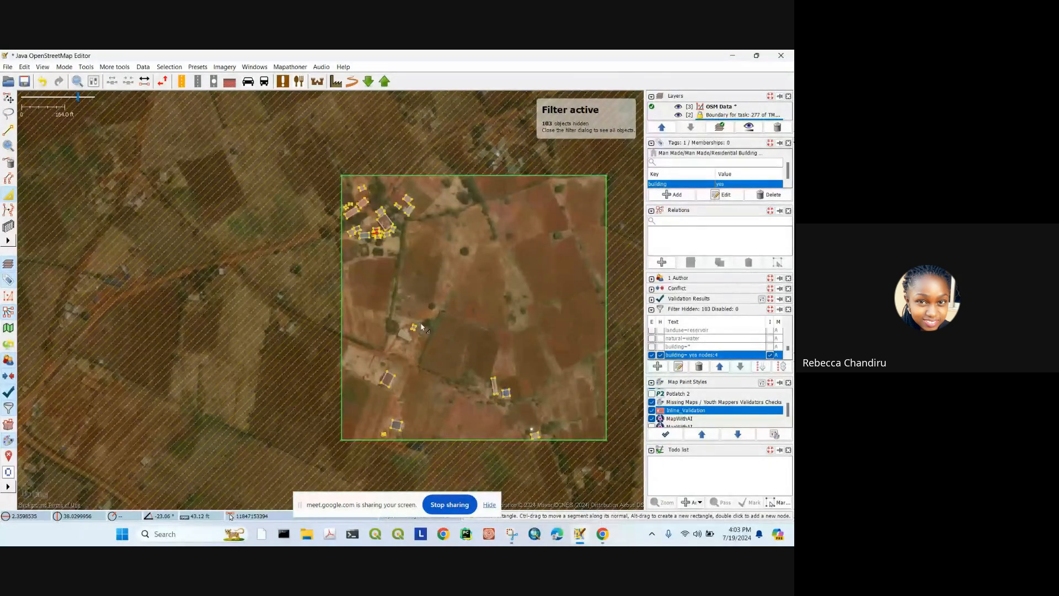
Step: Dismiss the authorisation failed error and un-invert the filter so buildings are hidden again
drag(421, 326, 426, 278)
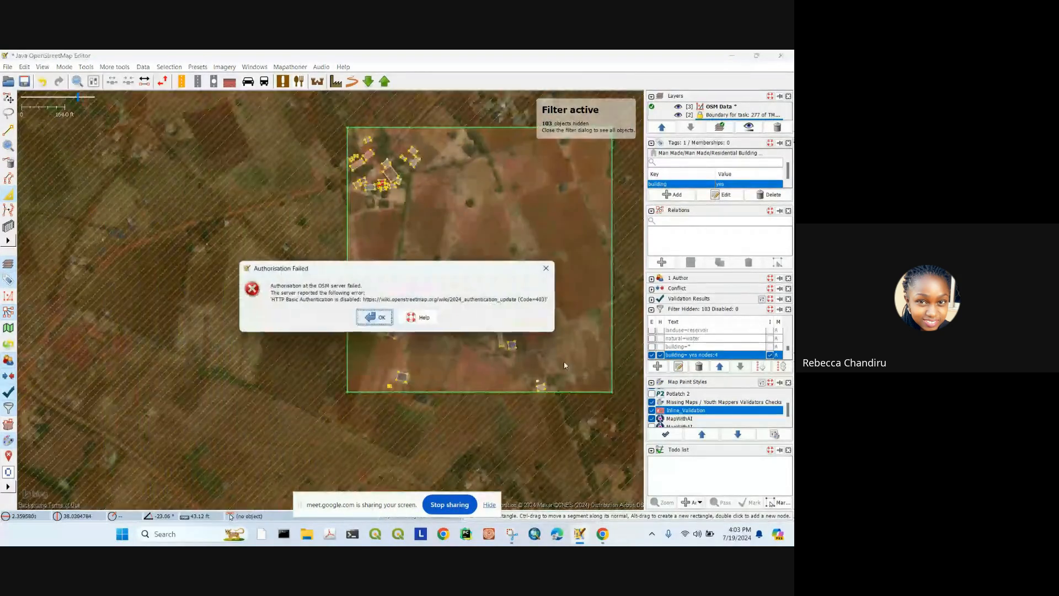
click(547, 268)
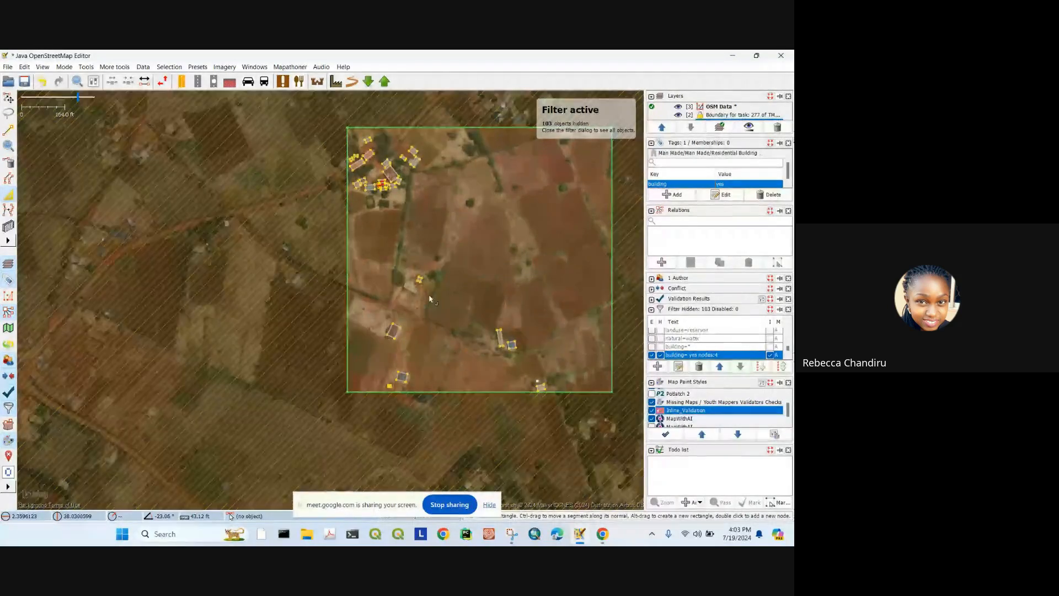
scroll(410, 297, up, 4)
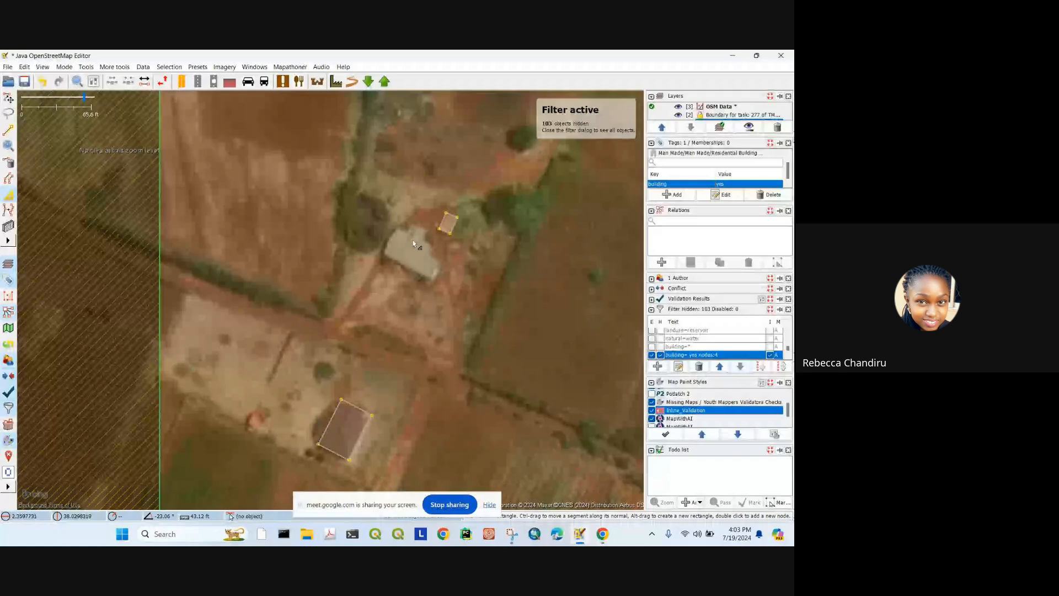
scroll(413, 243, down, 2)
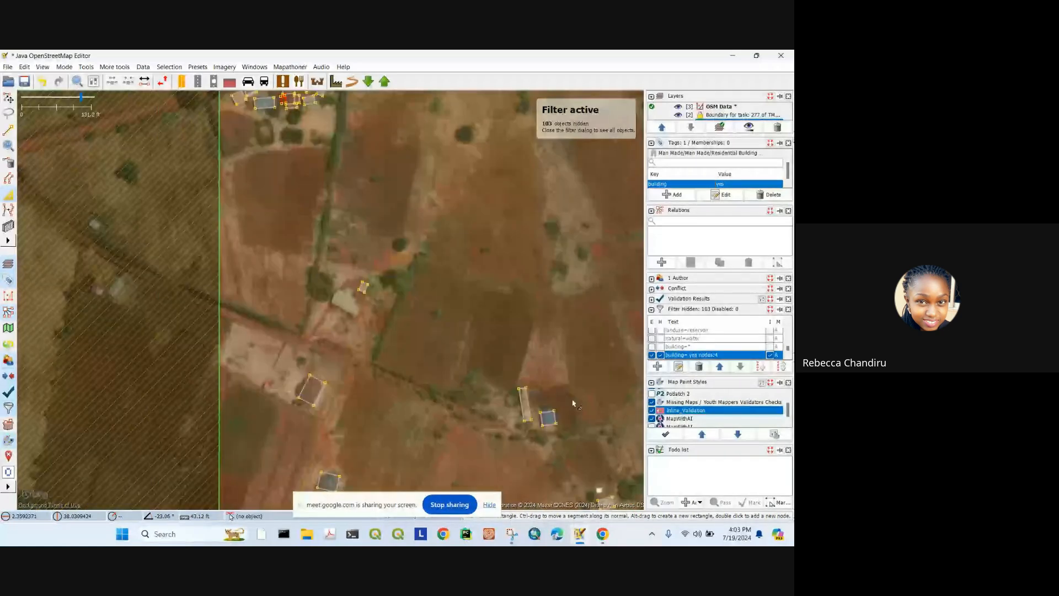
click(770, 355)
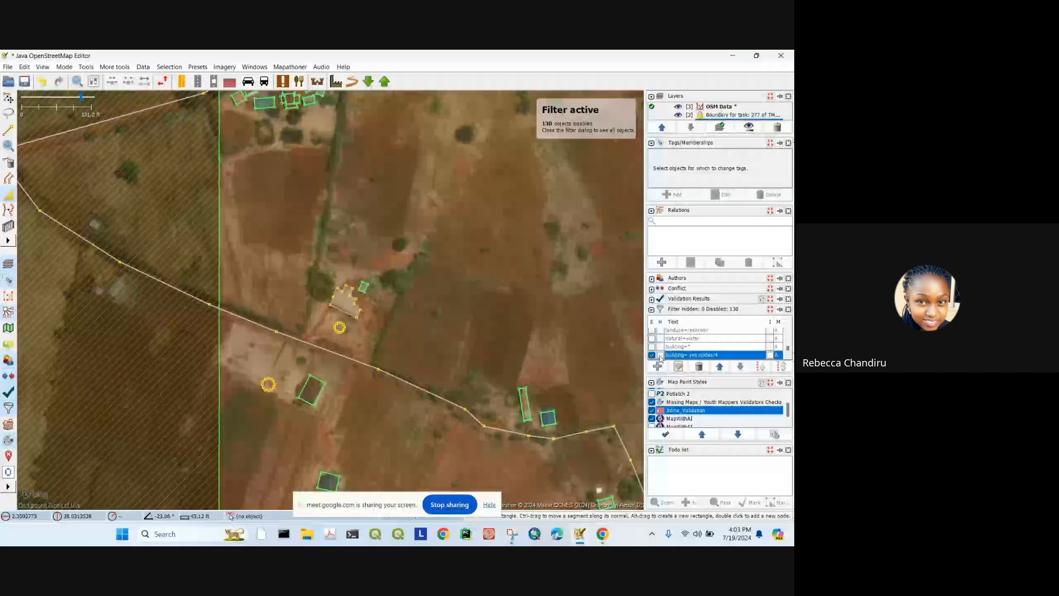
scroll(712, 348, up, 3)
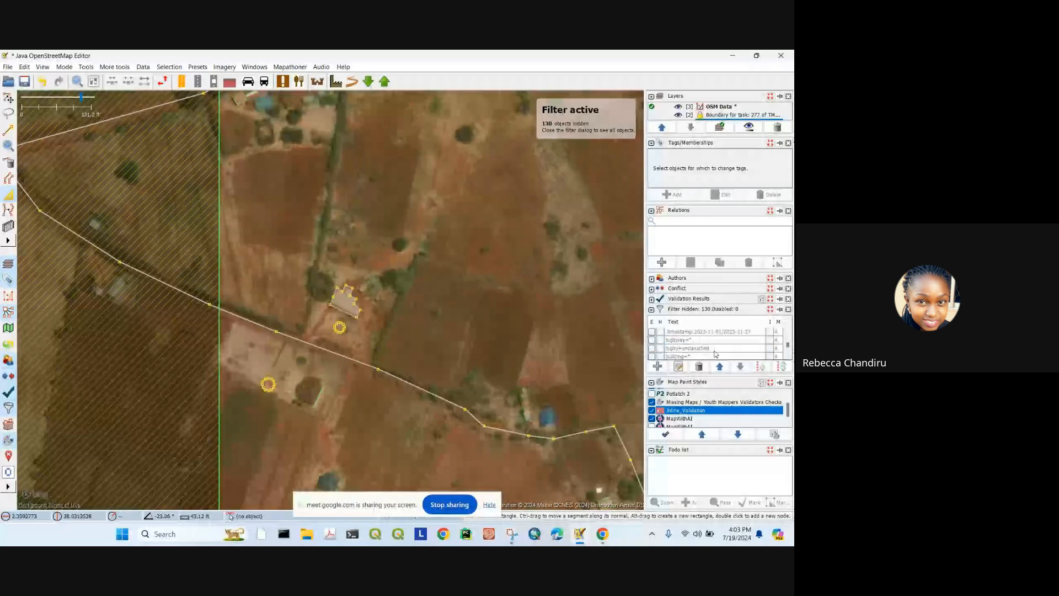
scroll(715, 353, down, 2)
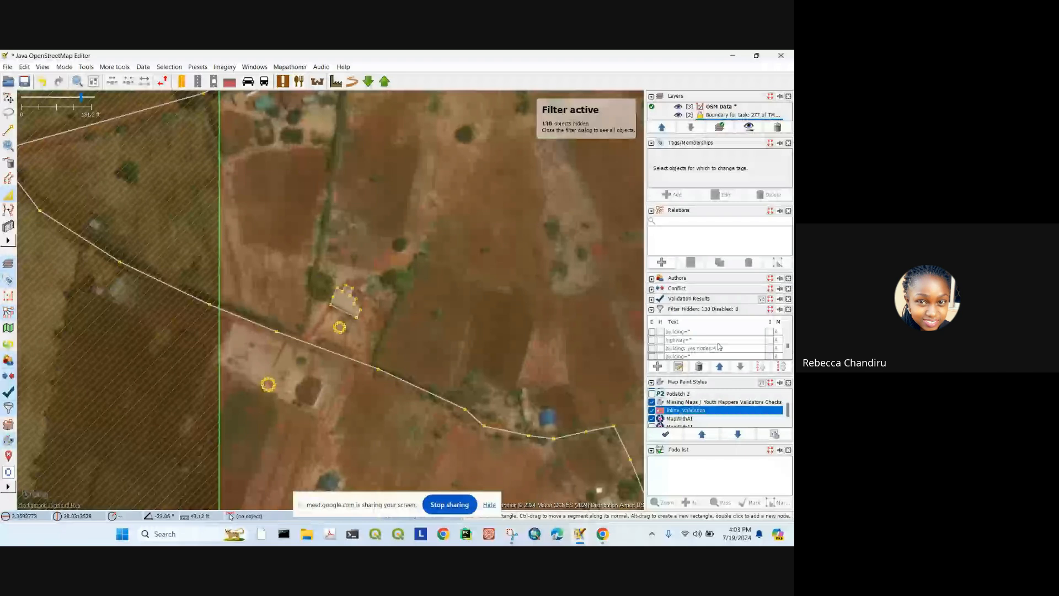
scroll(712, 349, down, 1)
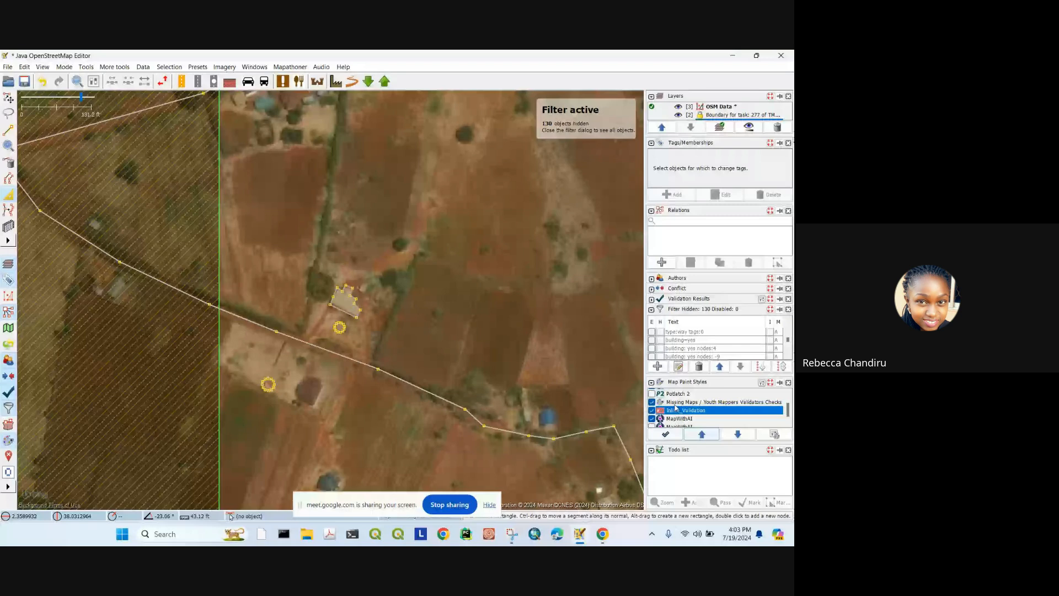
scroll(692, 353, down, 1)
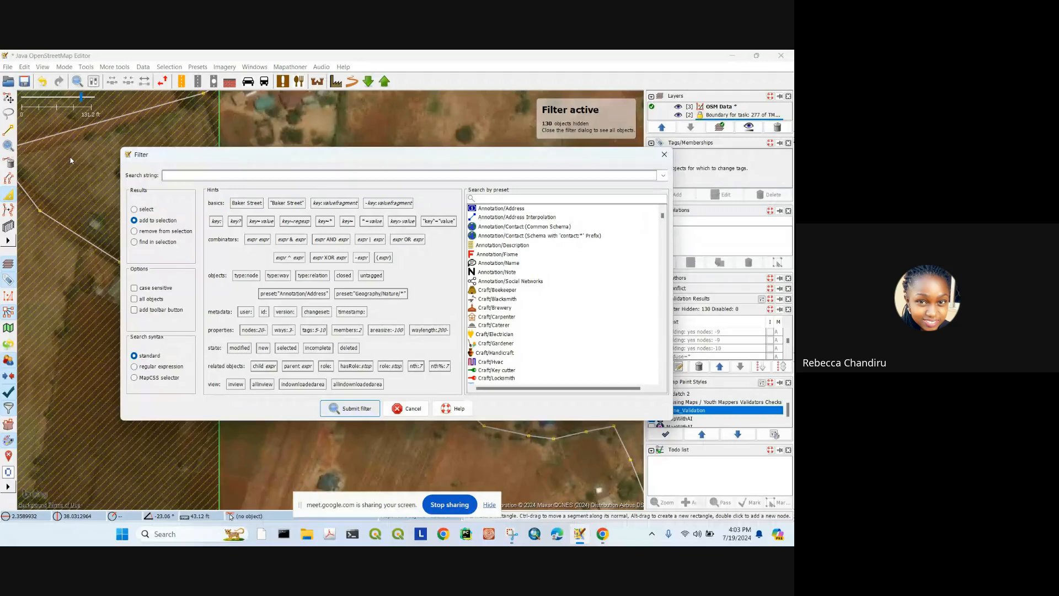
Step: Submit 'building: yes nodes:-10' as a new filter search string
text(bu)
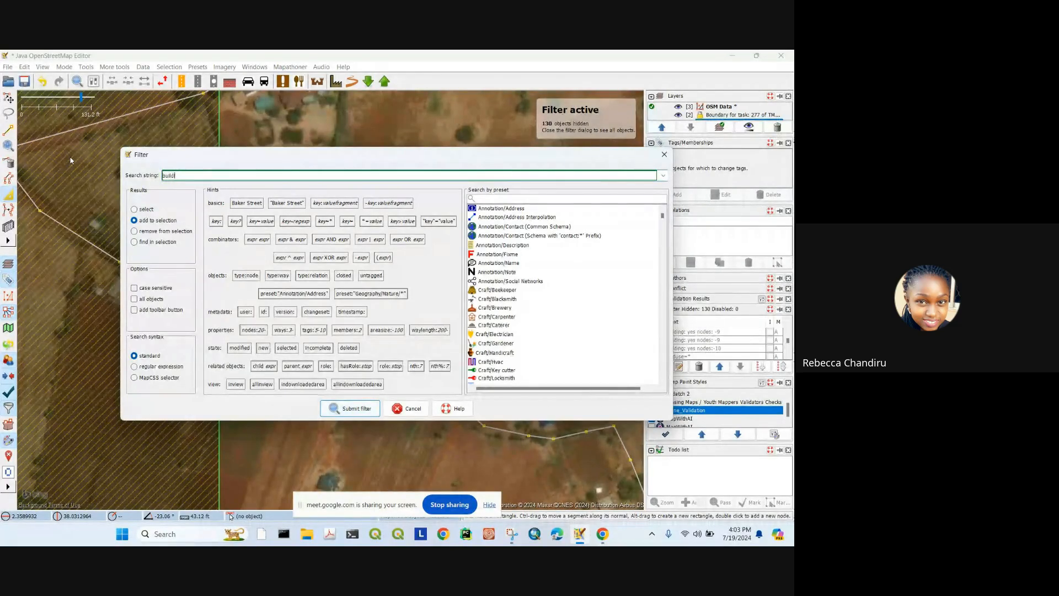
text(ilding)
text(: yes n)
text(odes)
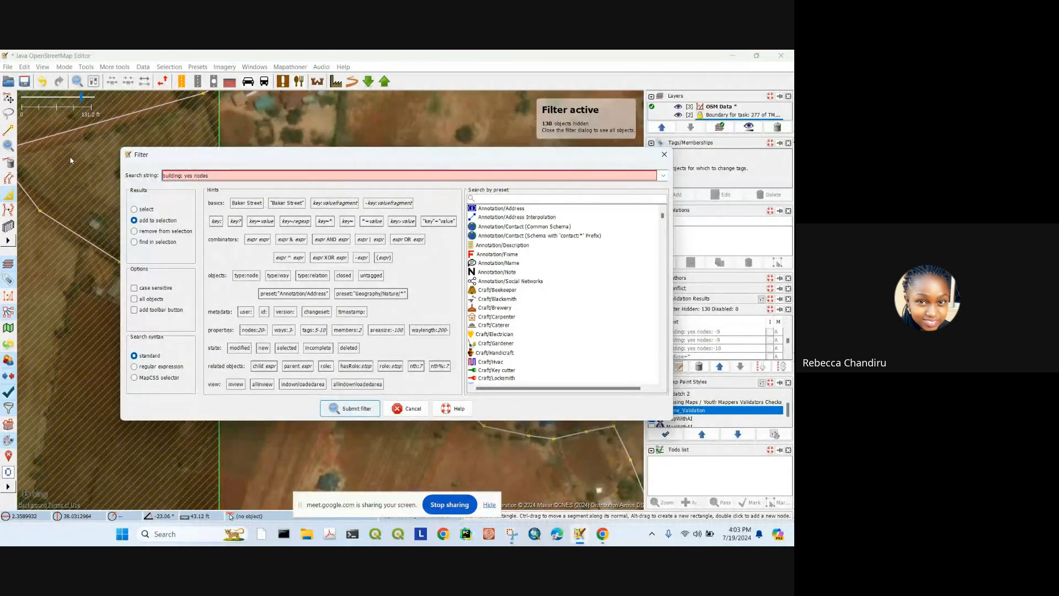
text(:-1)
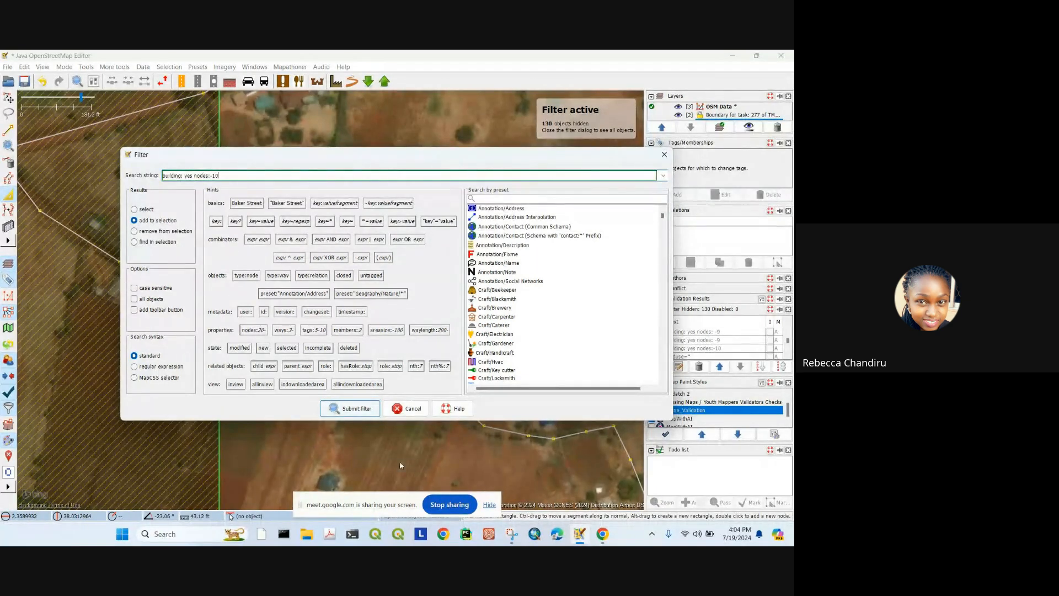
text(0)
click(350, 408)
scroll(683, 340, up, 3)
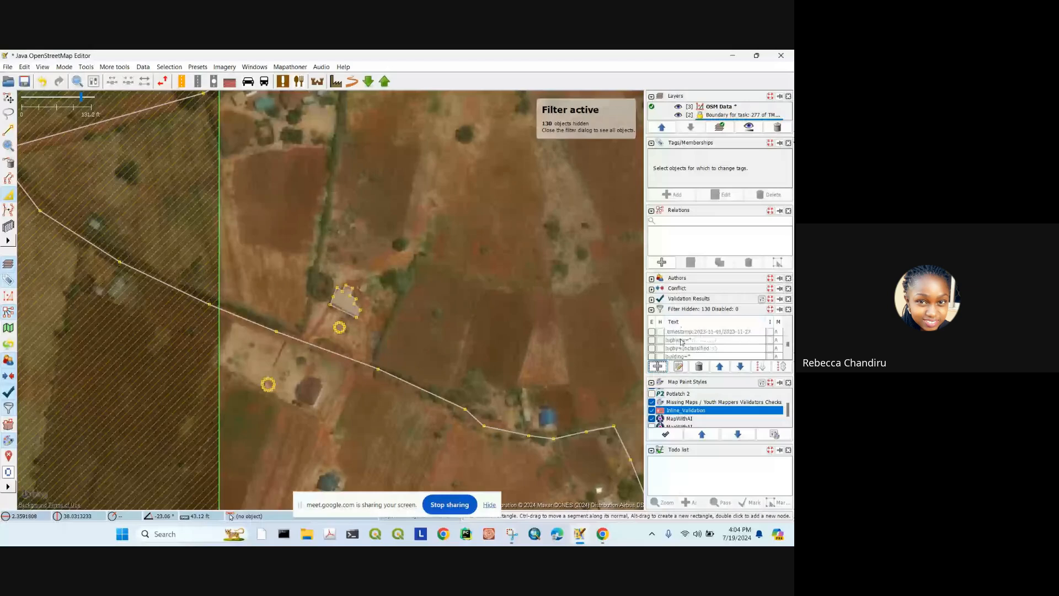
Step: Untick Hide and Enable on the building: yes nodes:4 filter
scroll(683, 341, down, 3)
click(662, 347)
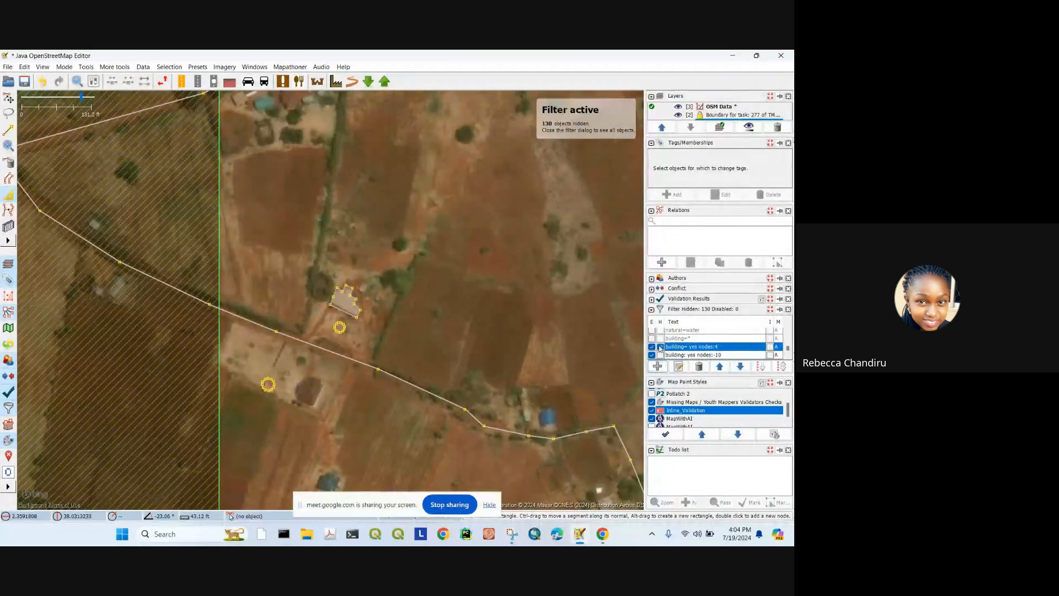
click(661, 347)
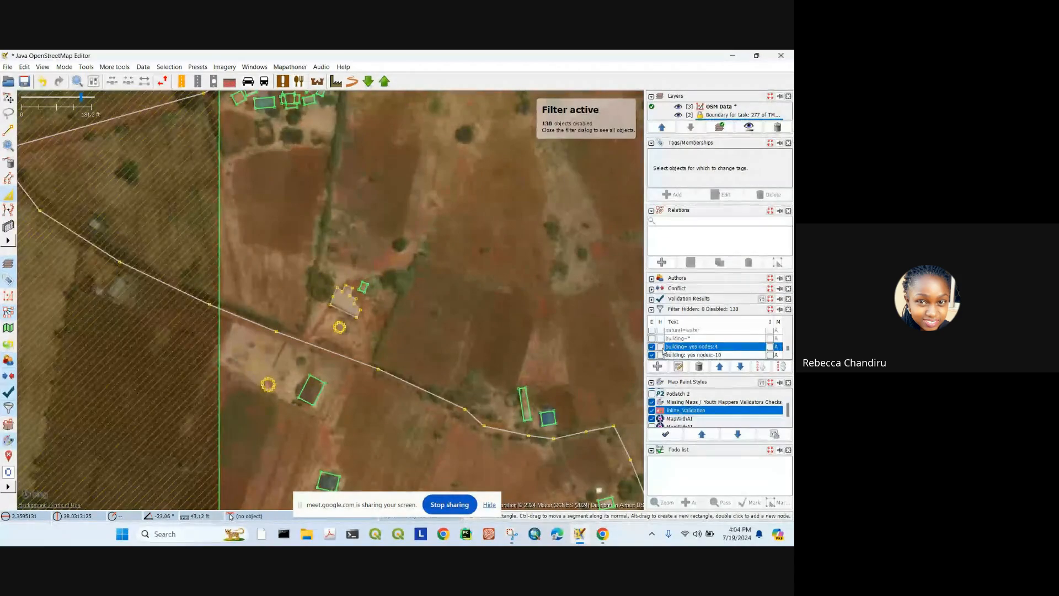
click(652, 346)
Step: Set the nodes:-10 filter to hide and invert, leaving only buildings shown
click(660, 355)
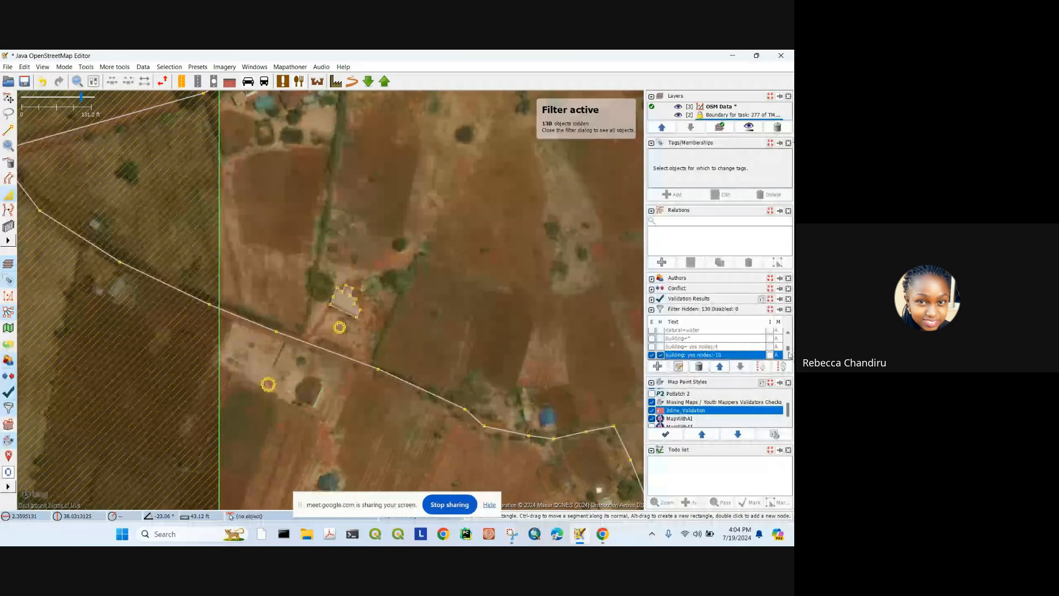
click(771, 355)
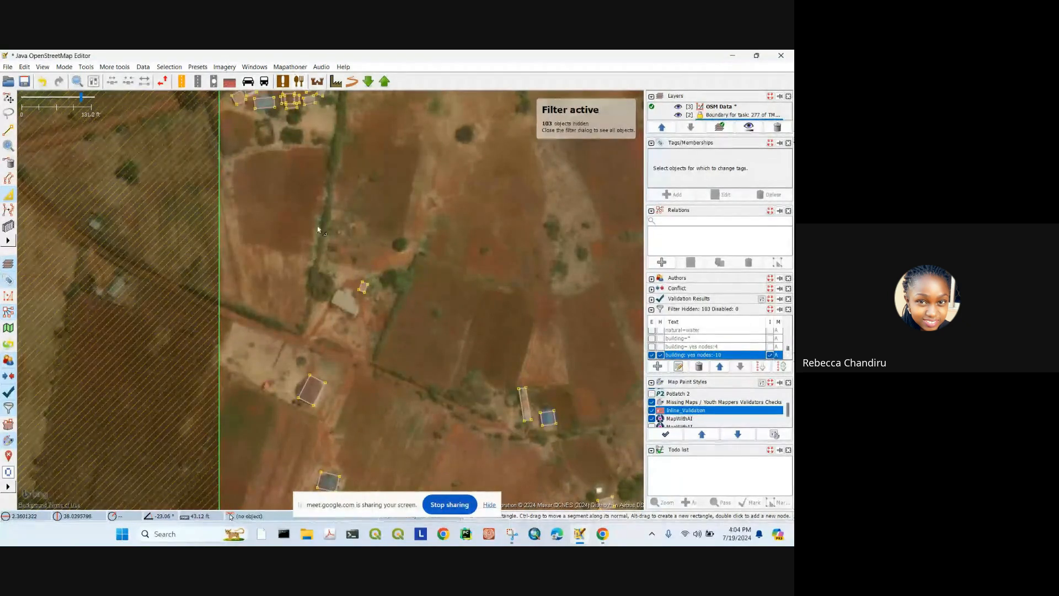
scroll(408, 263, down, 5)
scroll(403, 265, up, 3)
scroll(371, 204, up, 4)
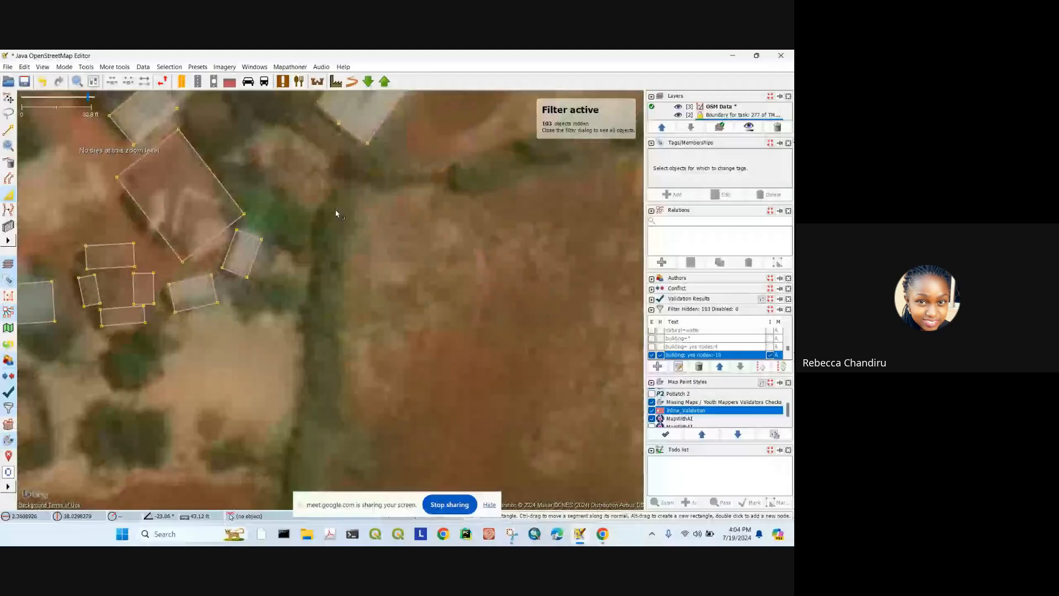
scroll(336, 213, down, 3)
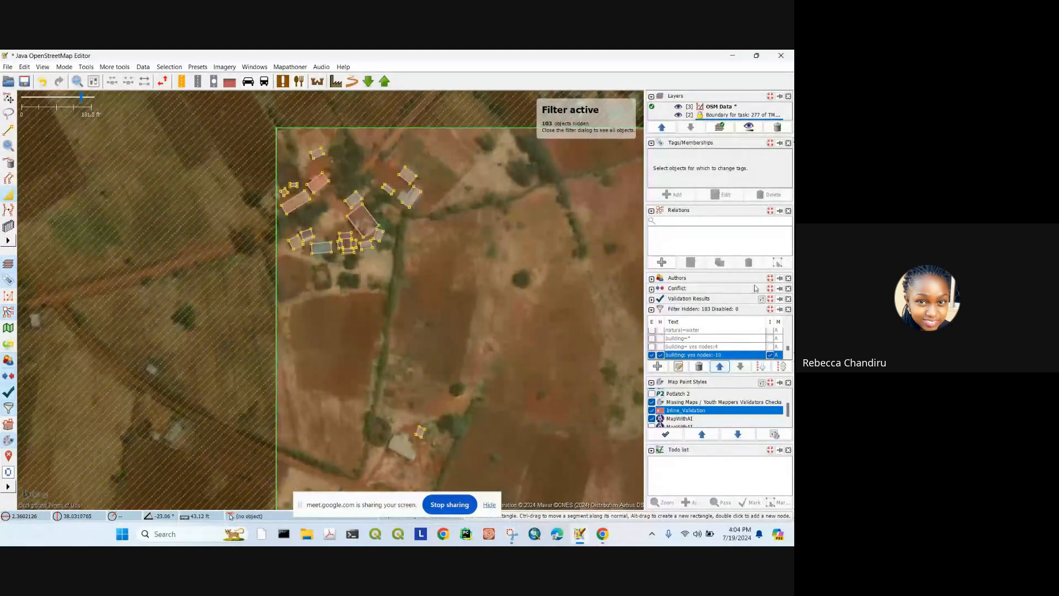
scroll(718, 351, down, 5)
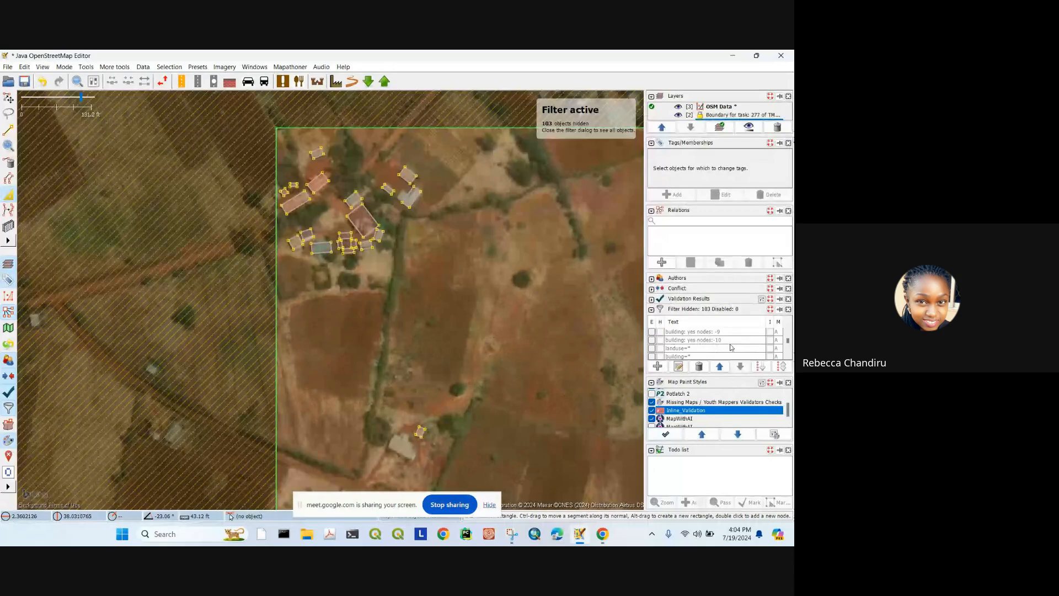
scroll(718, 350, down, 4)
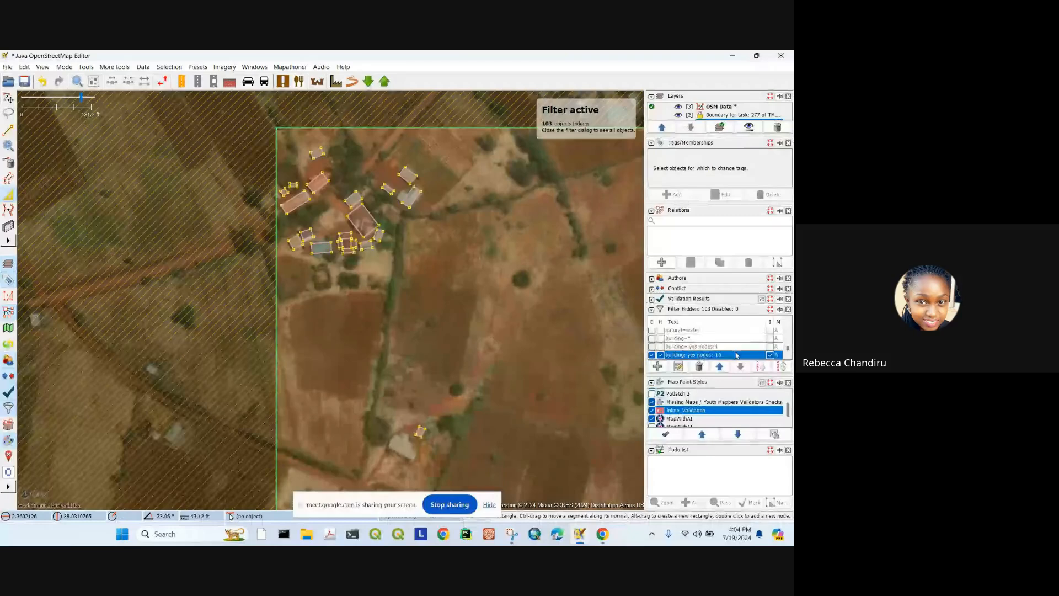
Step: Clear the invert and hide options and switch the nodes:-10 filter off
click(769, 355)
click(659, 356)
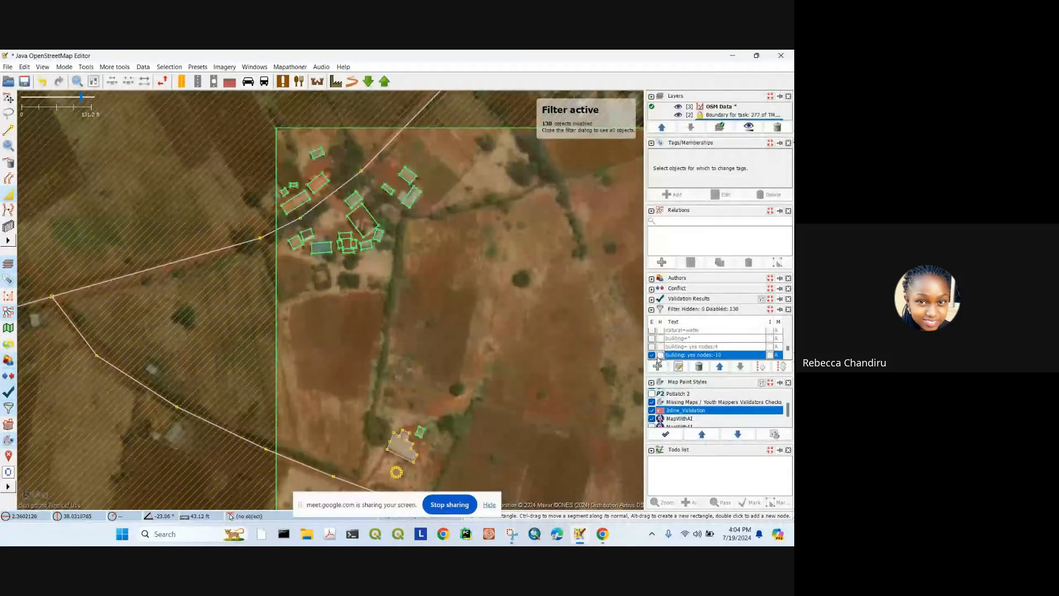
click(658, 356)
click(661, 355)
click(653, 355)
scroll(668, 353, up, 3)
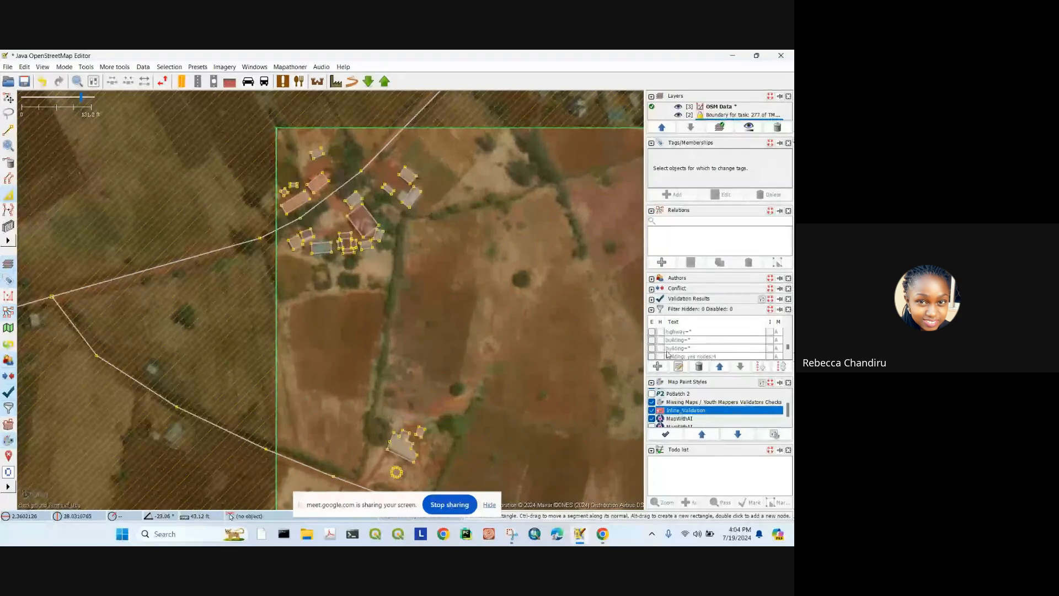
scroll(669, 343, up, 3)
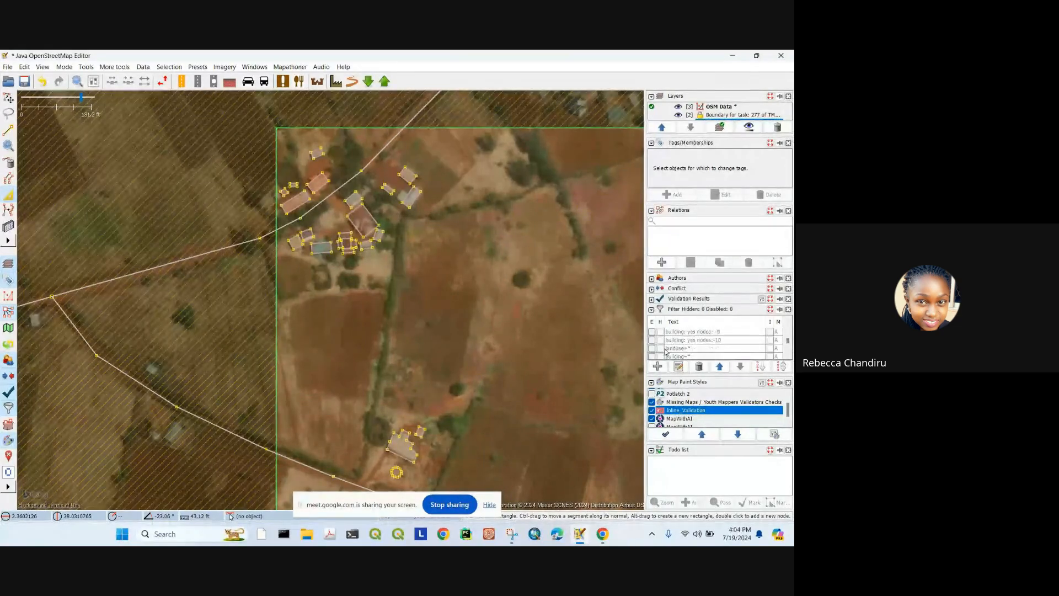
Step: Test the nodes:-10 filter row with enable, hide and invert, then turn it off
click(653, 339)
click(661, 340)
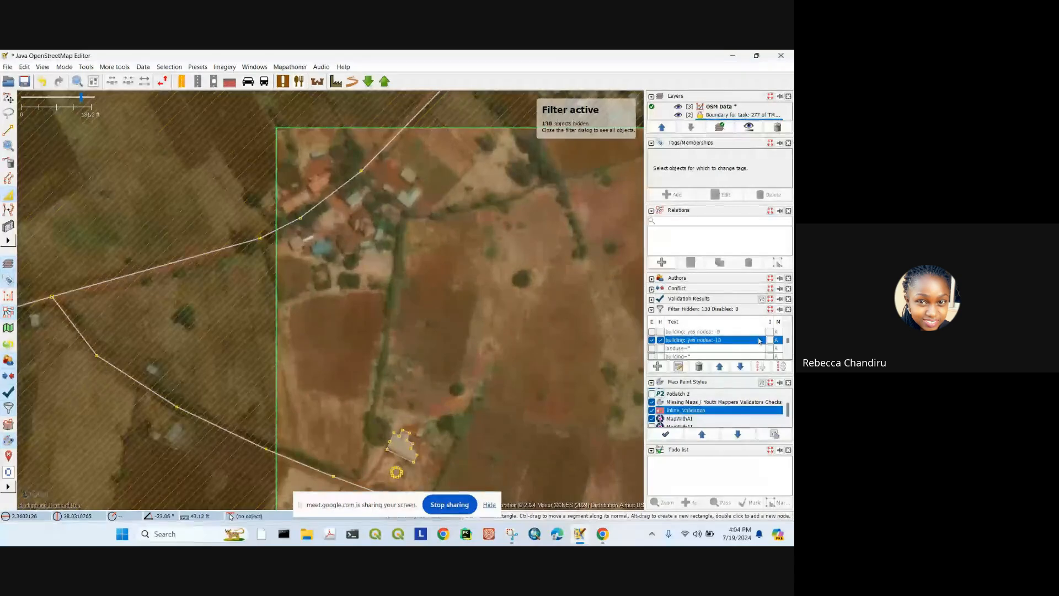
click(771, 341)
scroll(375, 234, down, 2)
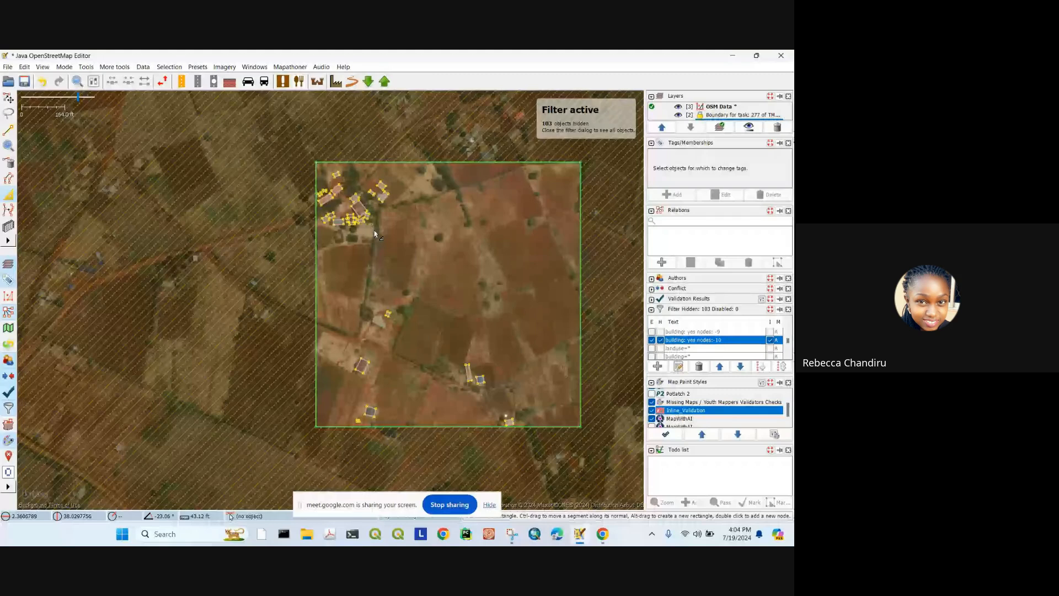
click(660, 340)
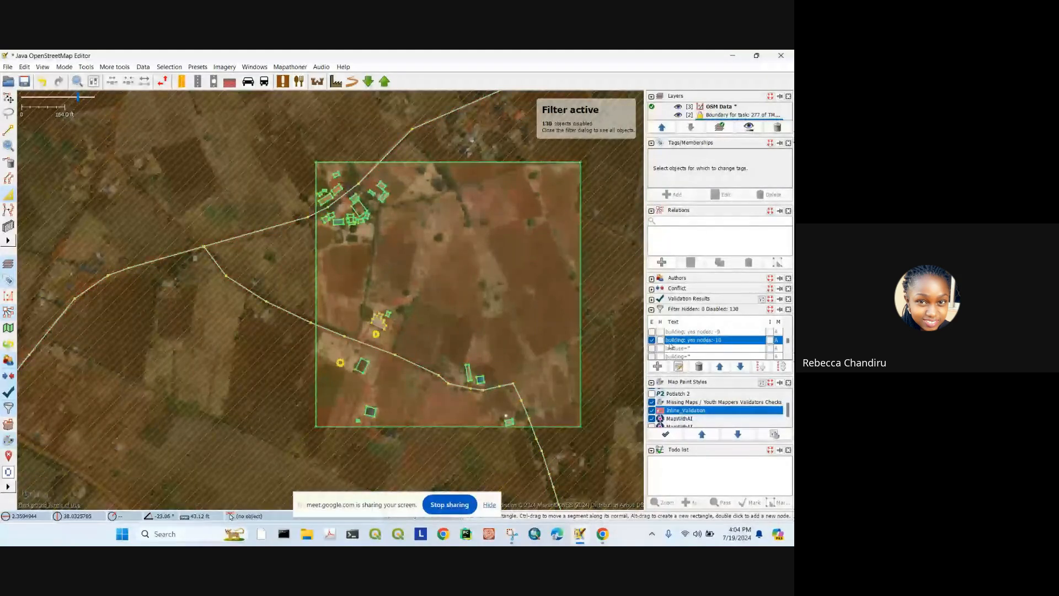
click(652, 340)
Step: Try the nodes: -9 filter, then re-enable the nodes:-10 filter with hiding on
click(652, 331)
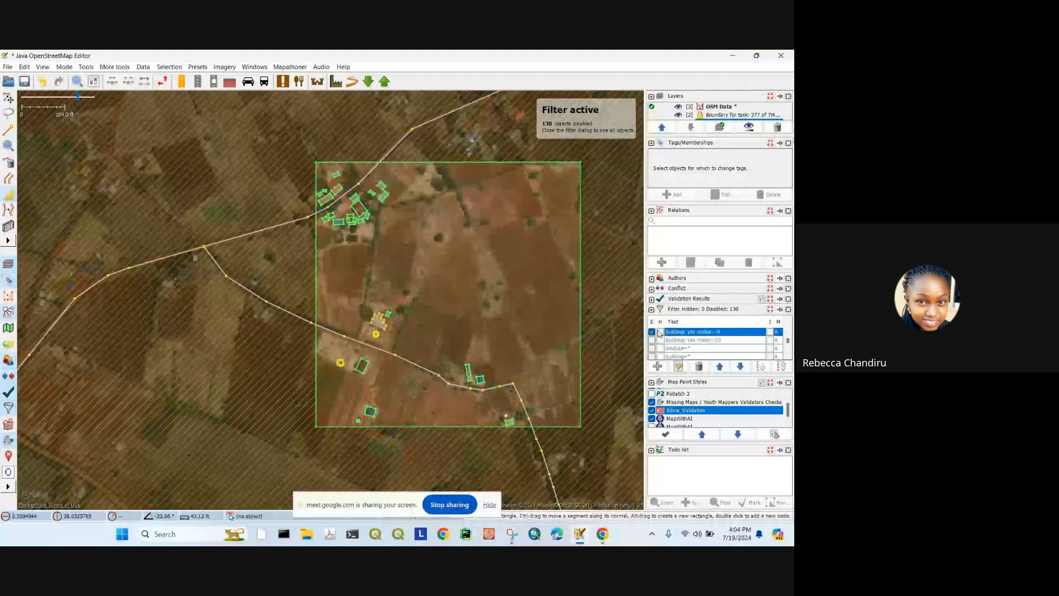
click(660, 332)
click(770, 332)
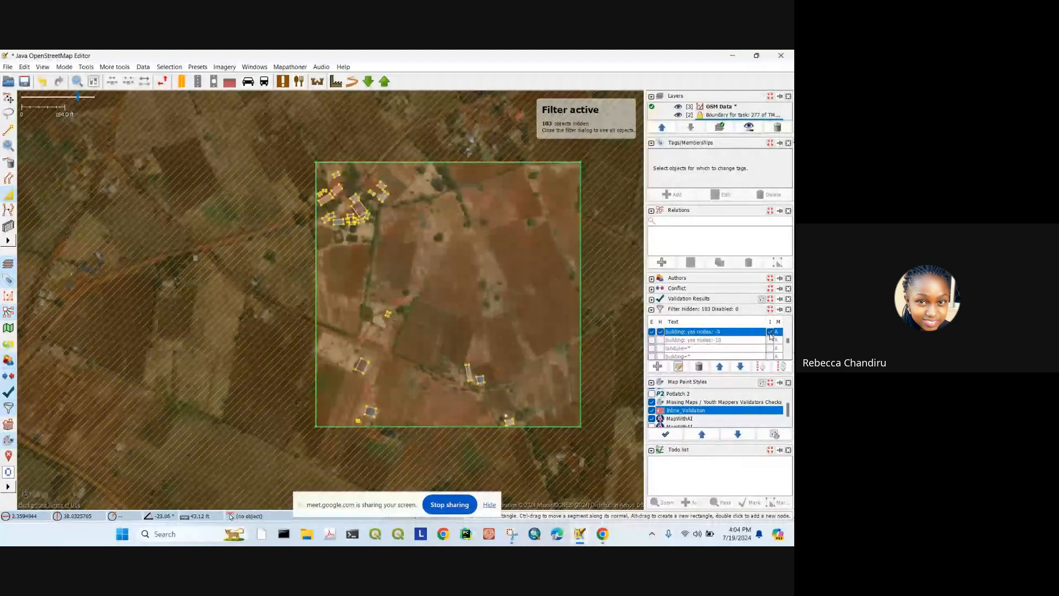
scroll(371, 210, up, 3)
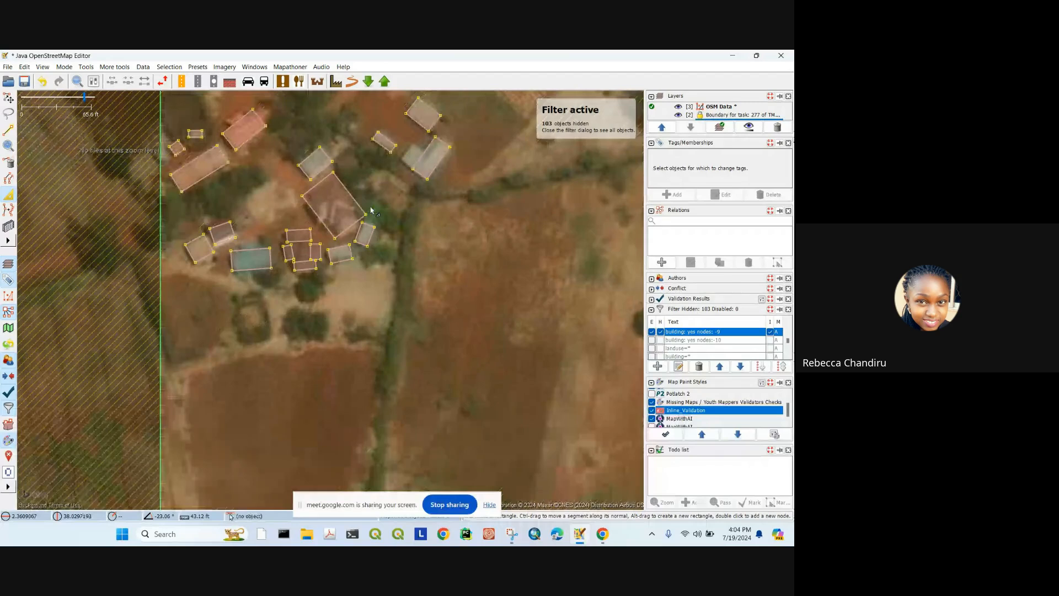
scroll(371, 210, down, 3)
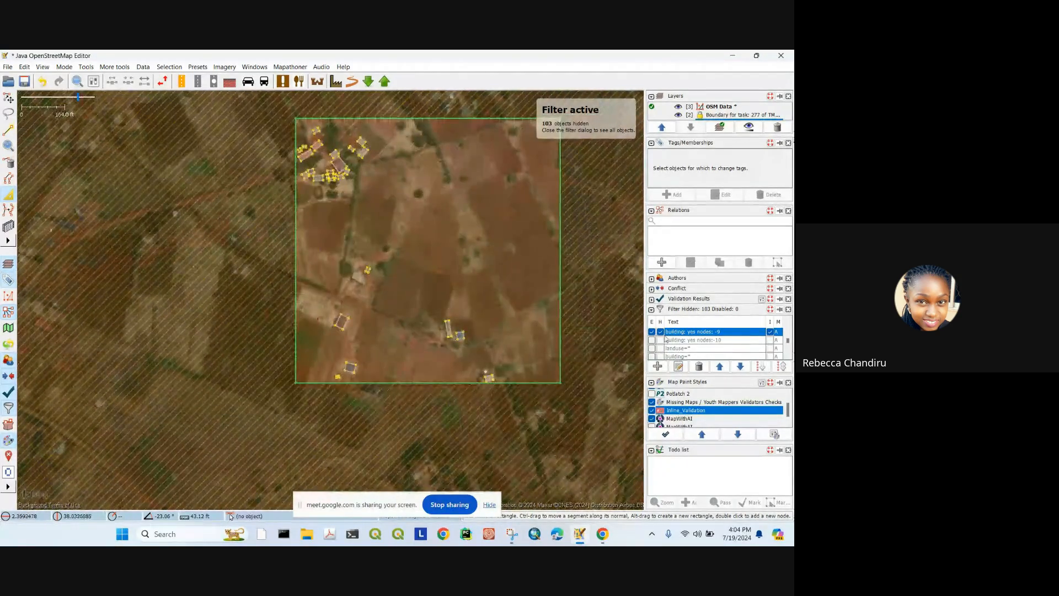
click(652, 332)
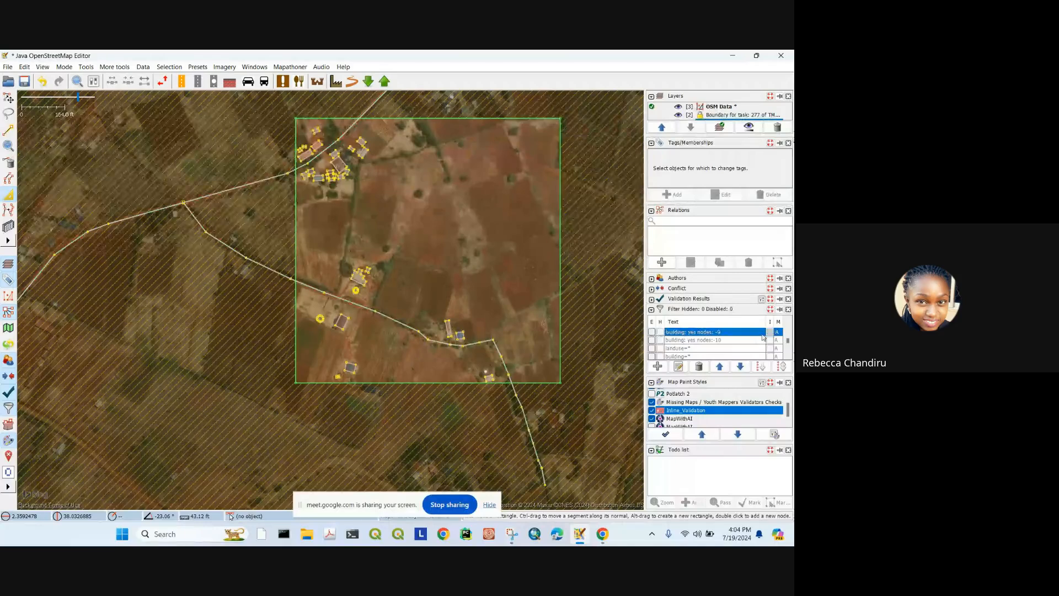
click(652, 331)
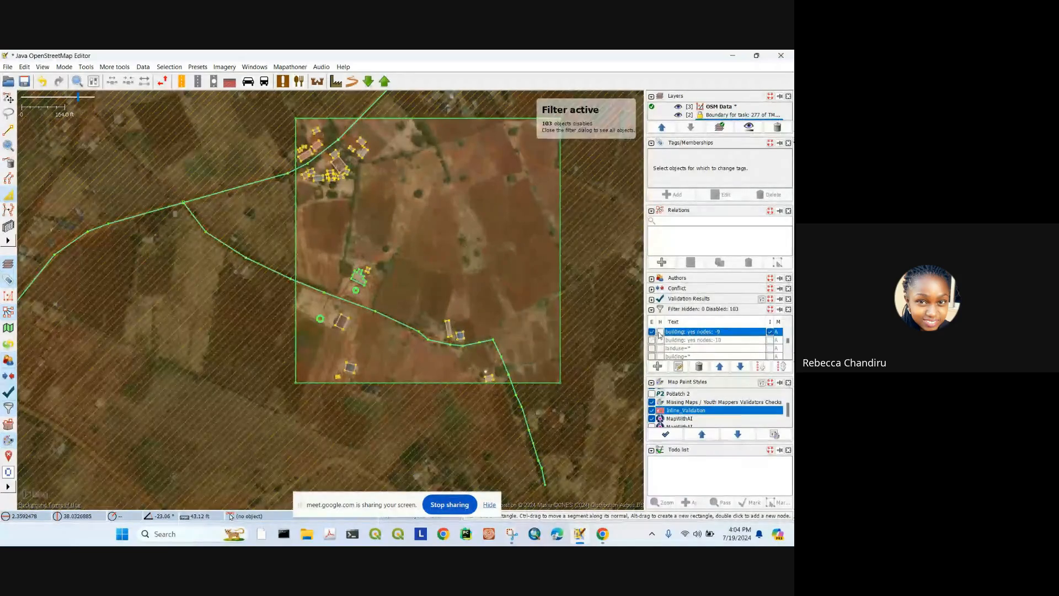
click(770, 332)
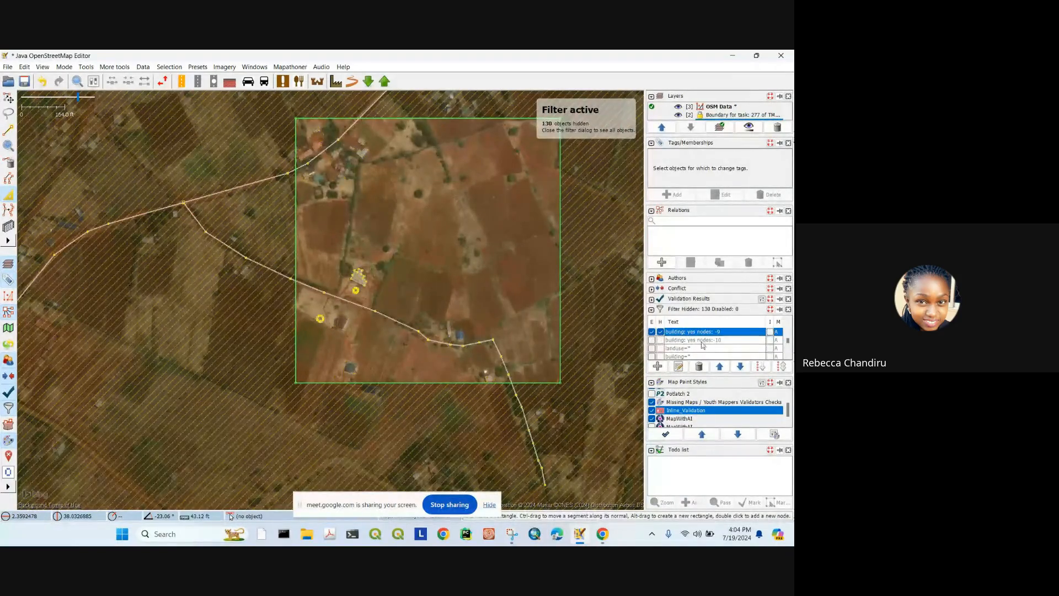
click(652, 331)
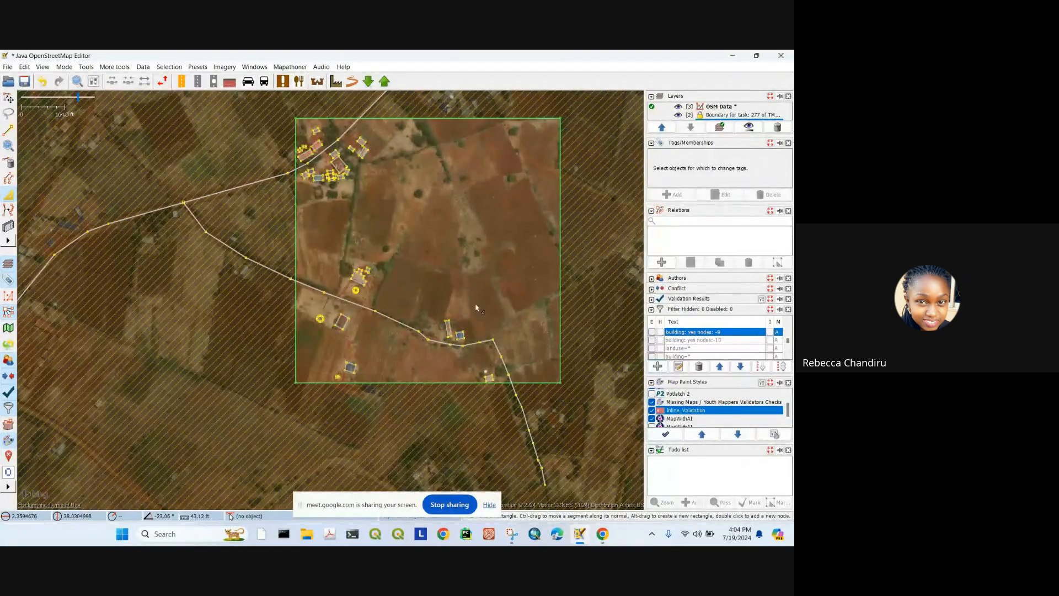
scroll(696, 350, down, 4)
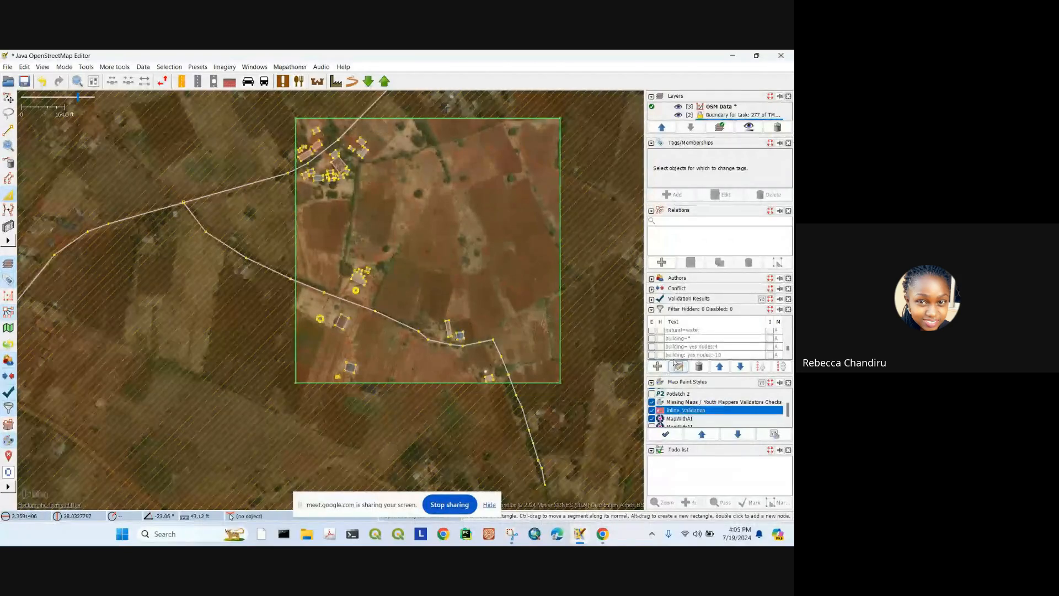
click(652, 355)
click(660, 355)
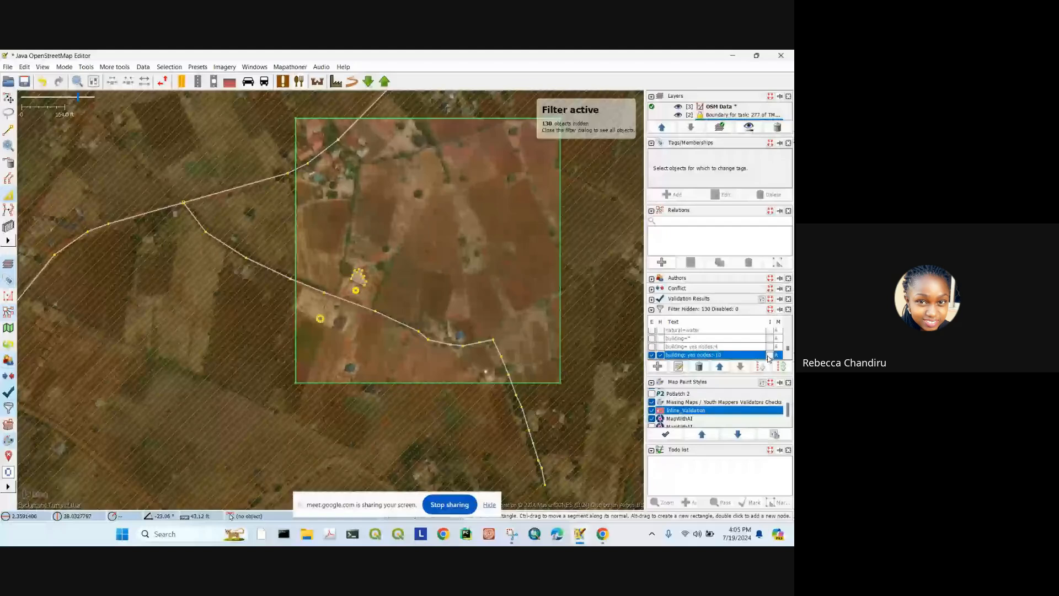
Step: Change the building filter's node limit from nodes:-10 to nodes:-5 and apply it
click(657, 367)
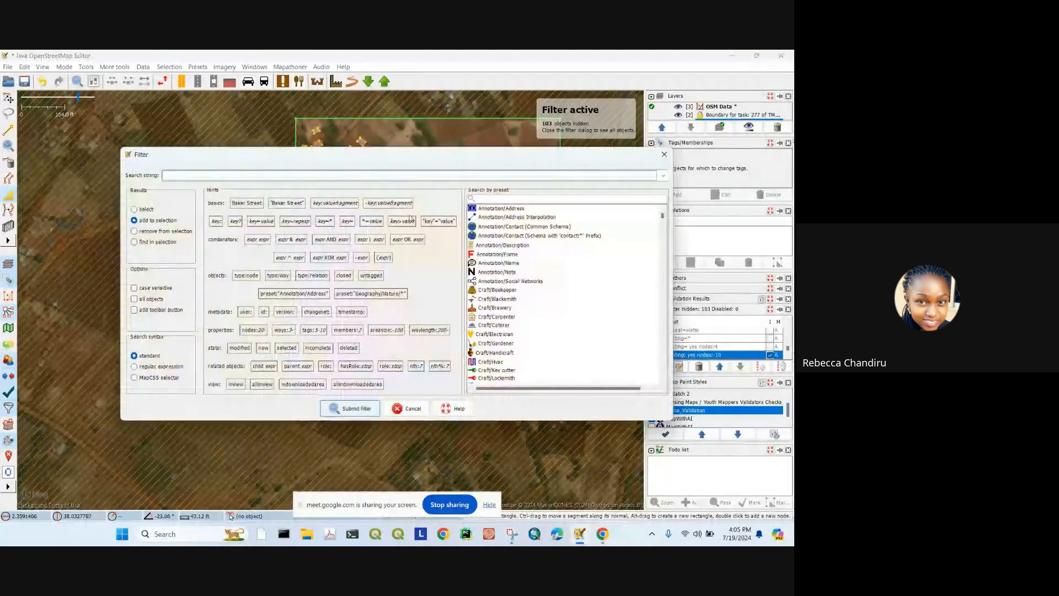
click(664, 154)
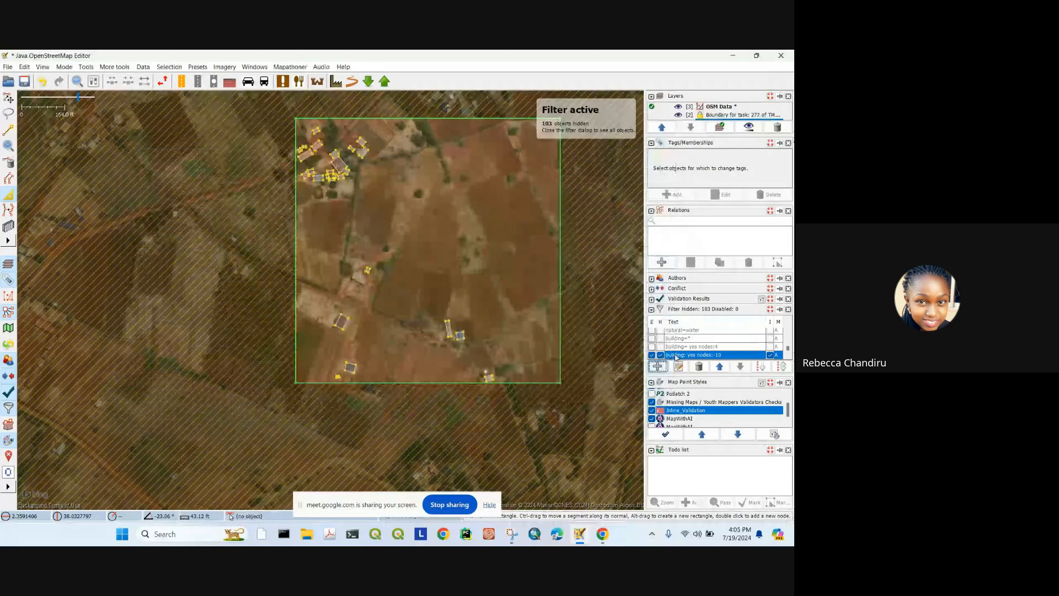
click(678, 367)
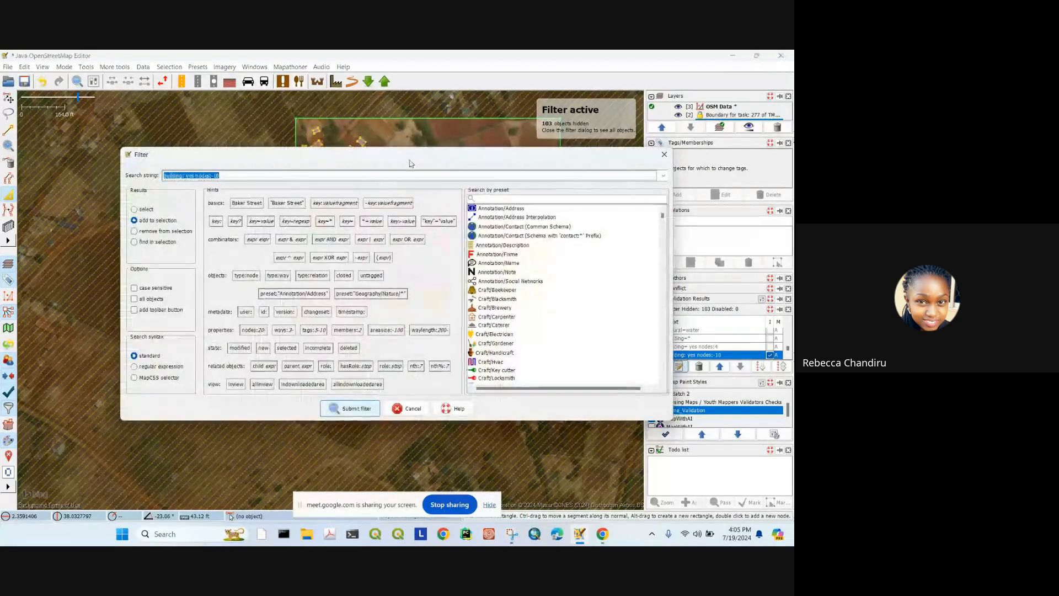
click(241, 177)
key(BackSpace)
key(BackSpace)
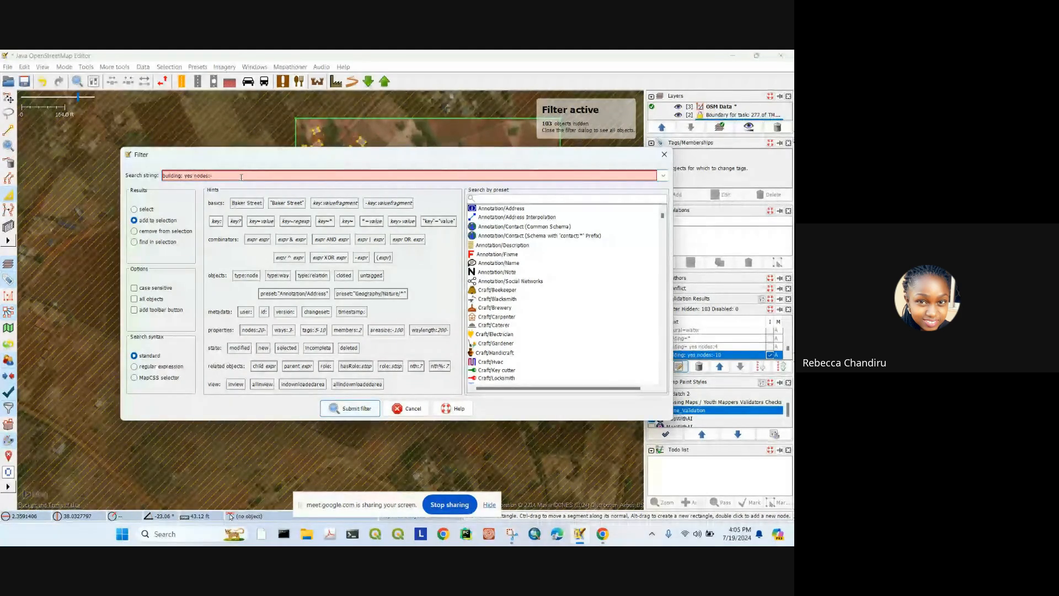
text(5)
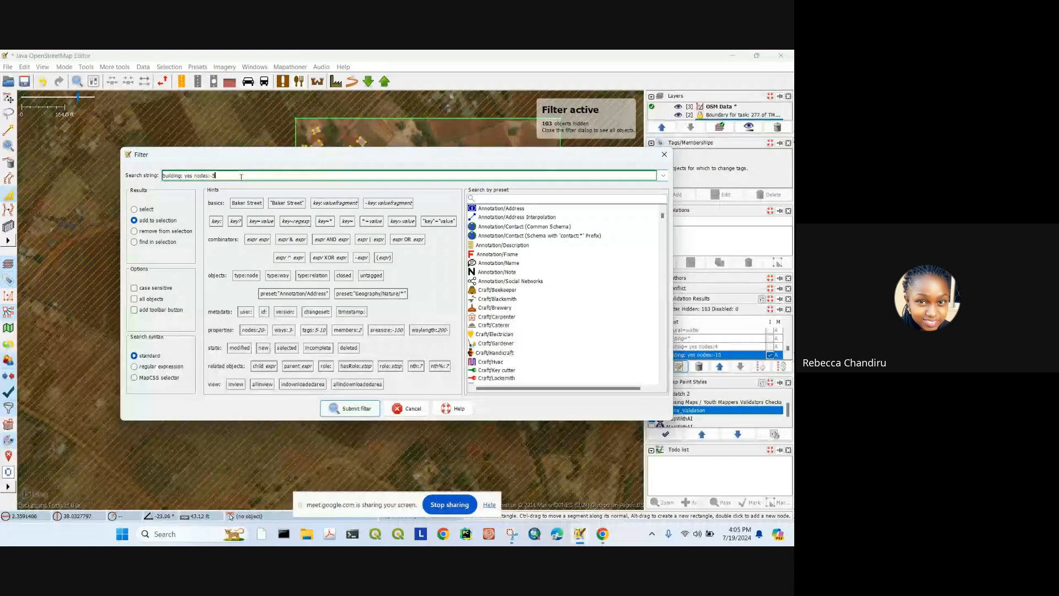
click(353, 409)
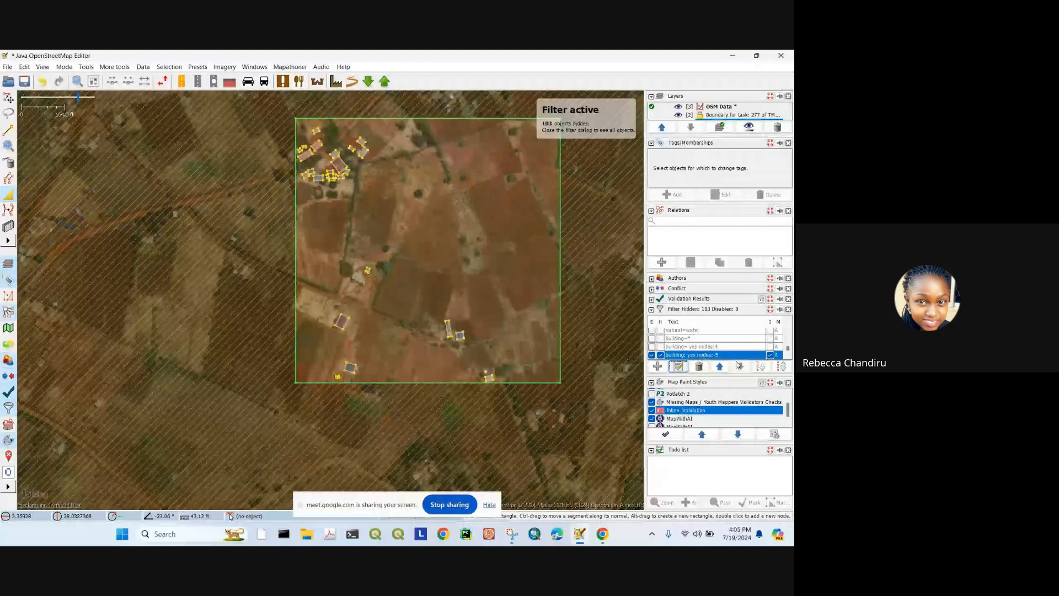
Step: Toggle the 5-node filter's hide and enable boxes off and inspect the L-shaped building
click(660, 354)
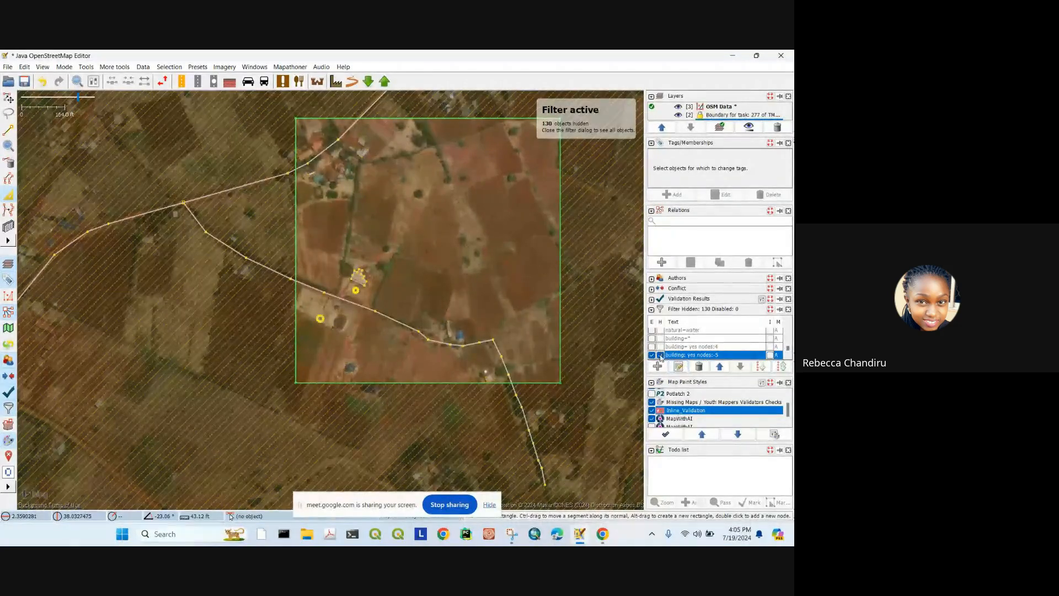
click(661, 355)
click(652, 356)
scroll(780, 359, up, 1)
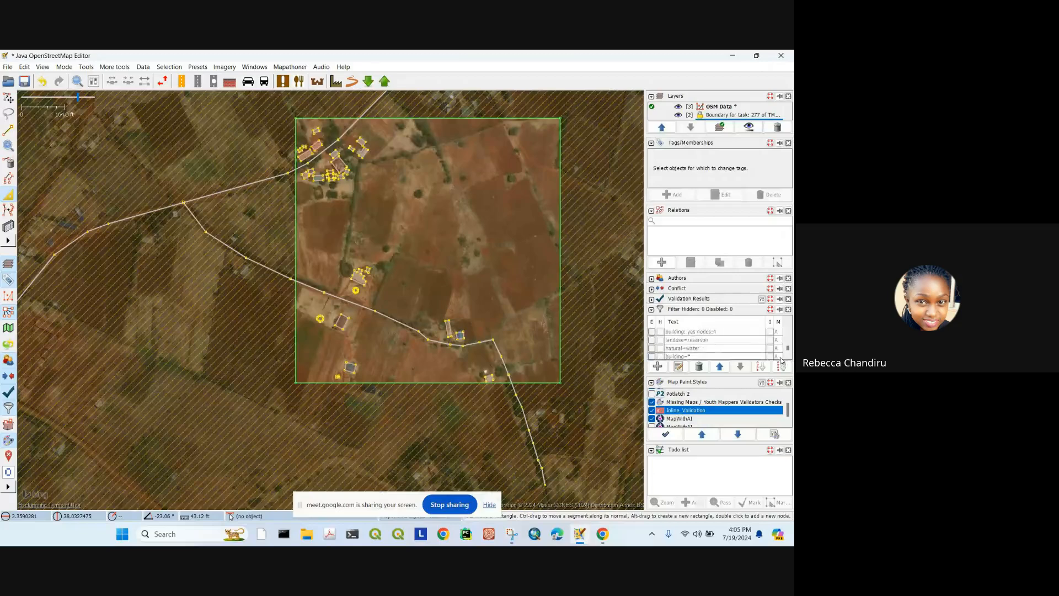
scroll(722, 352, down, 1)
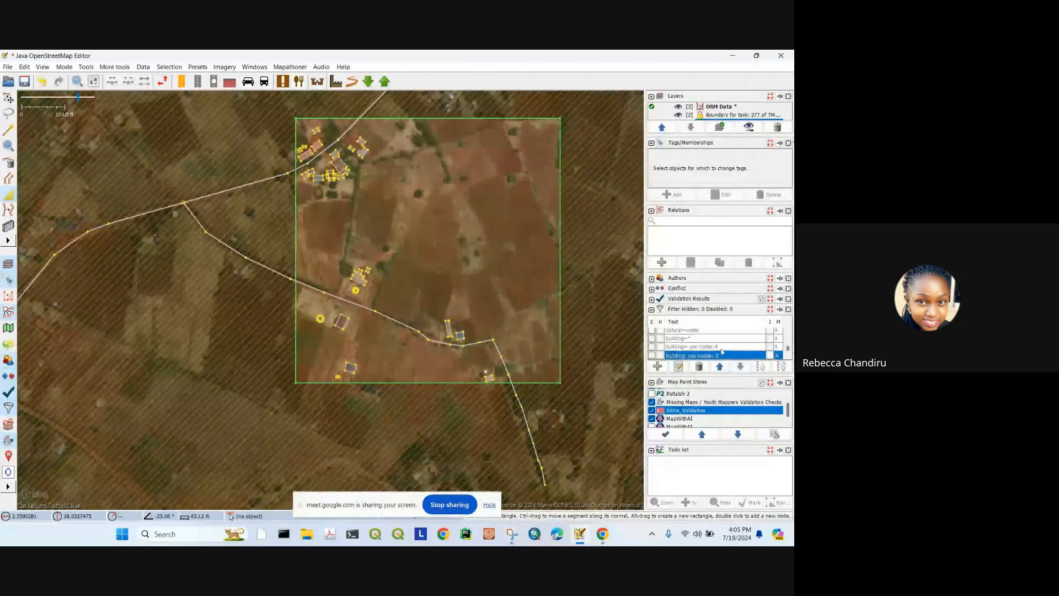
click(653, 356)
click(653, 355)
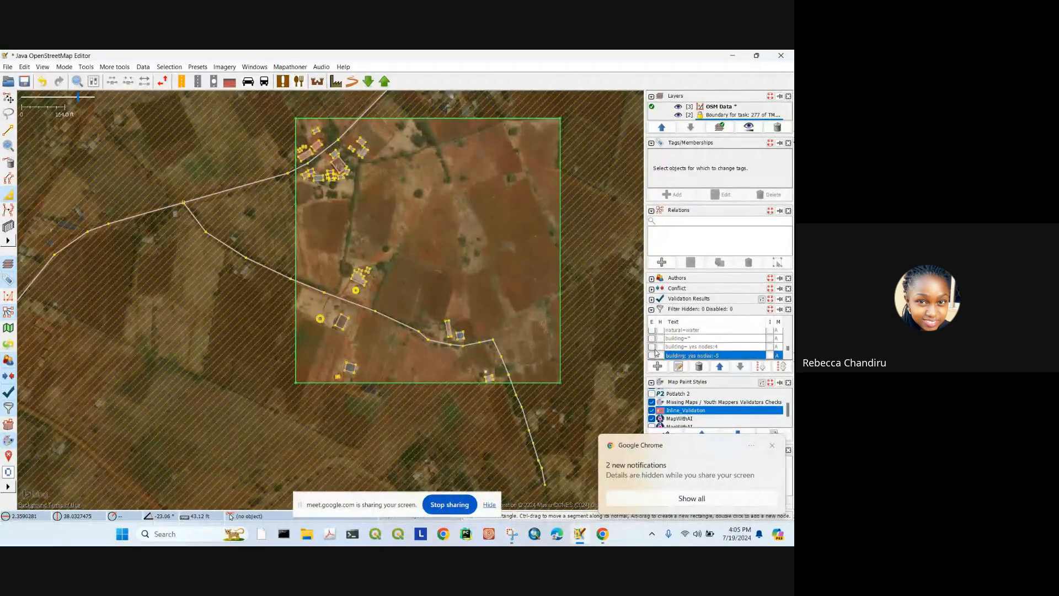
scroll(655, 352, up, 5)
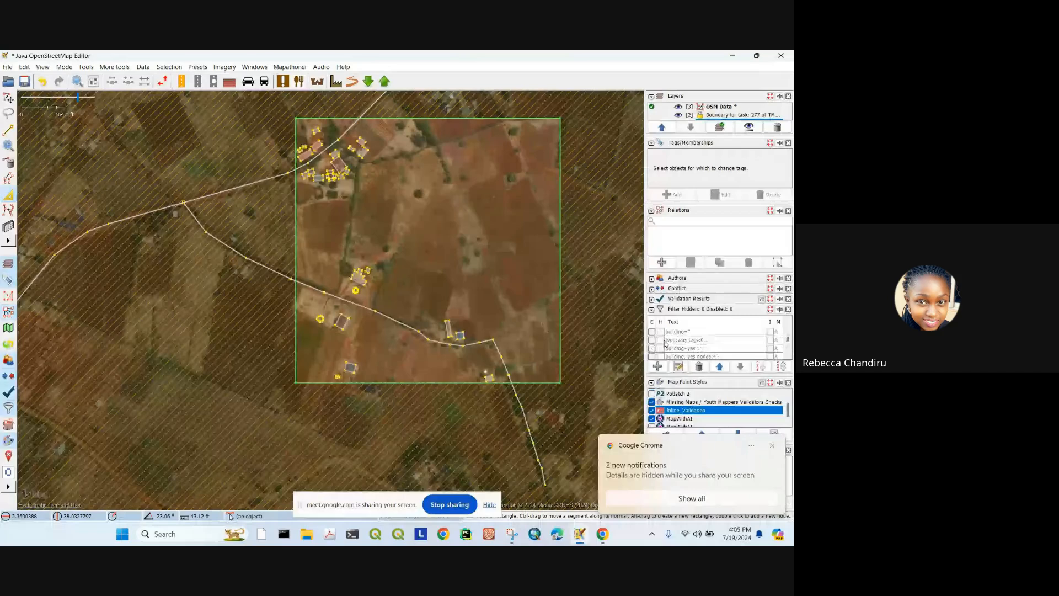
click(356, 276)
scroll(354, 279, up, 4)
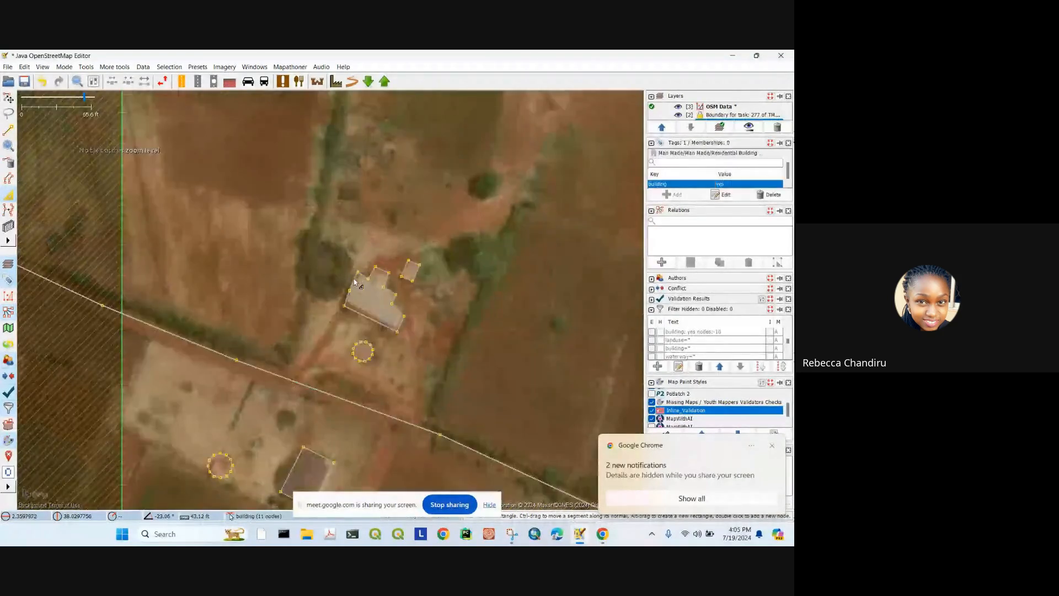
scroll(353, 282, up, 2)
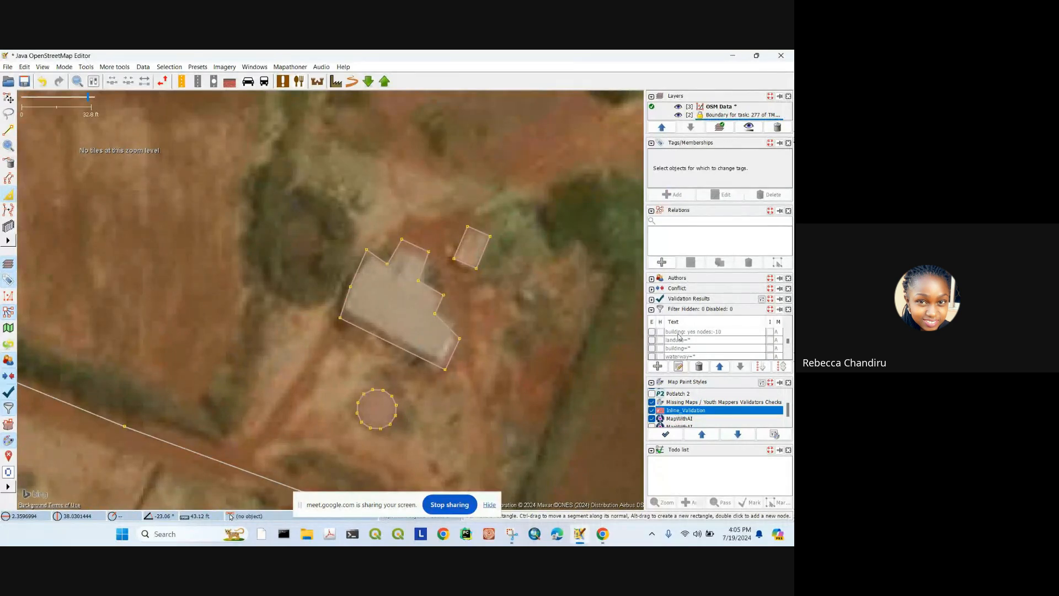
scroll(660, 353, down, 3)
Step: Re-enable the 5-node filter hiding matches and reopen its definition for editing
click(652, 354)
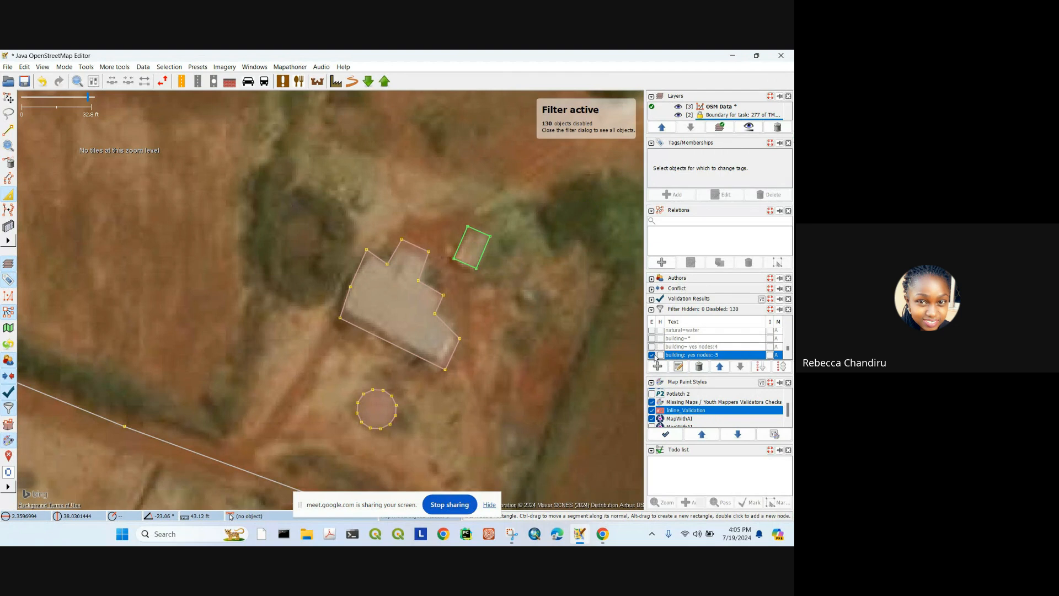
click(660, 355)
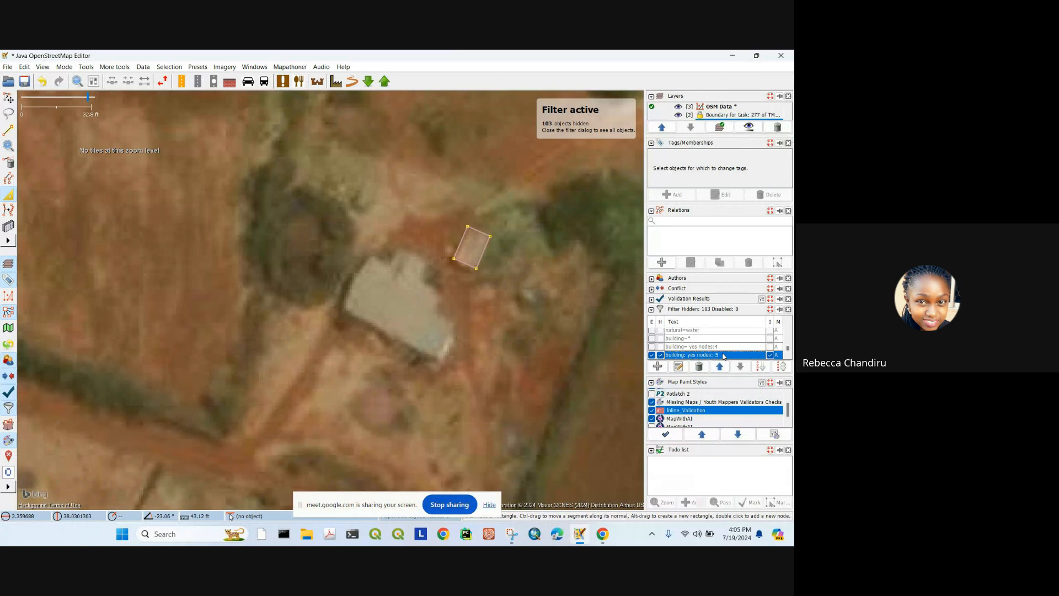
click(679, 367)
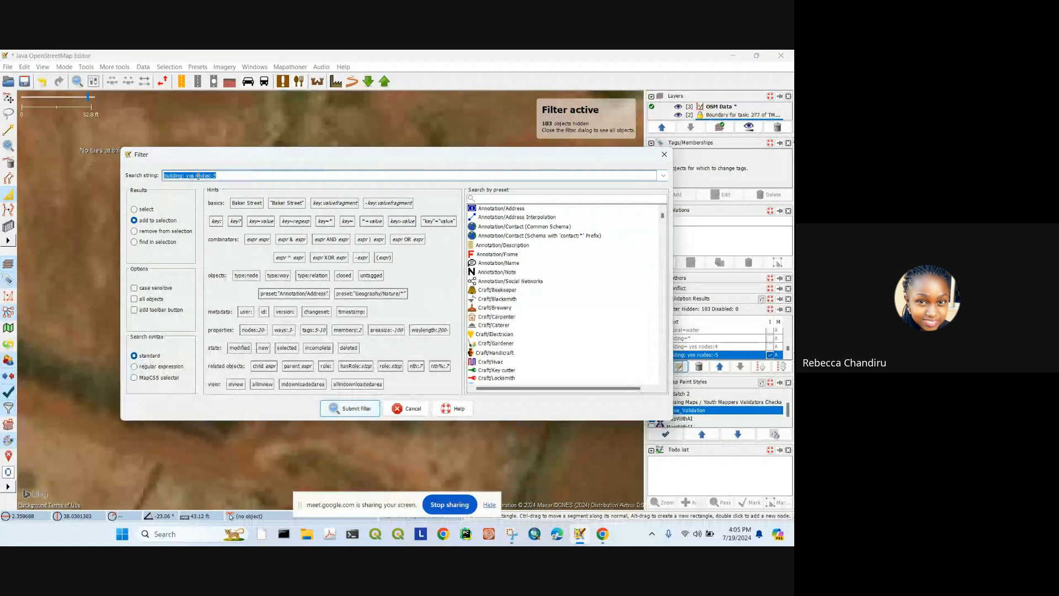
Step: Change the filter to building: yes nodes:-11 and apply it
click(223, 176)
key(BackSpace)
text(11)
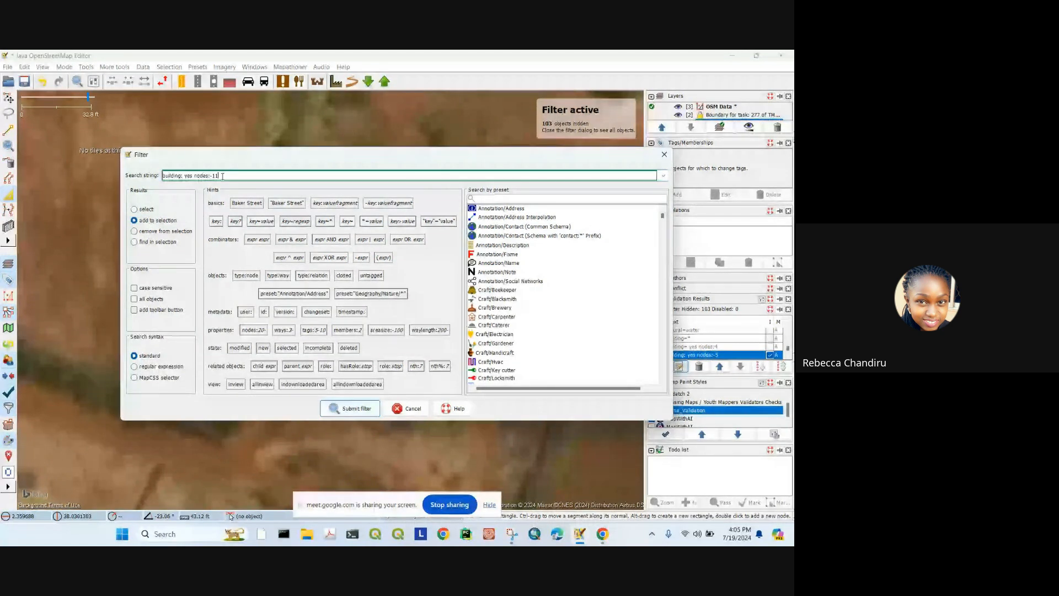
key(Return)
scroll(377, 317, down, 5)
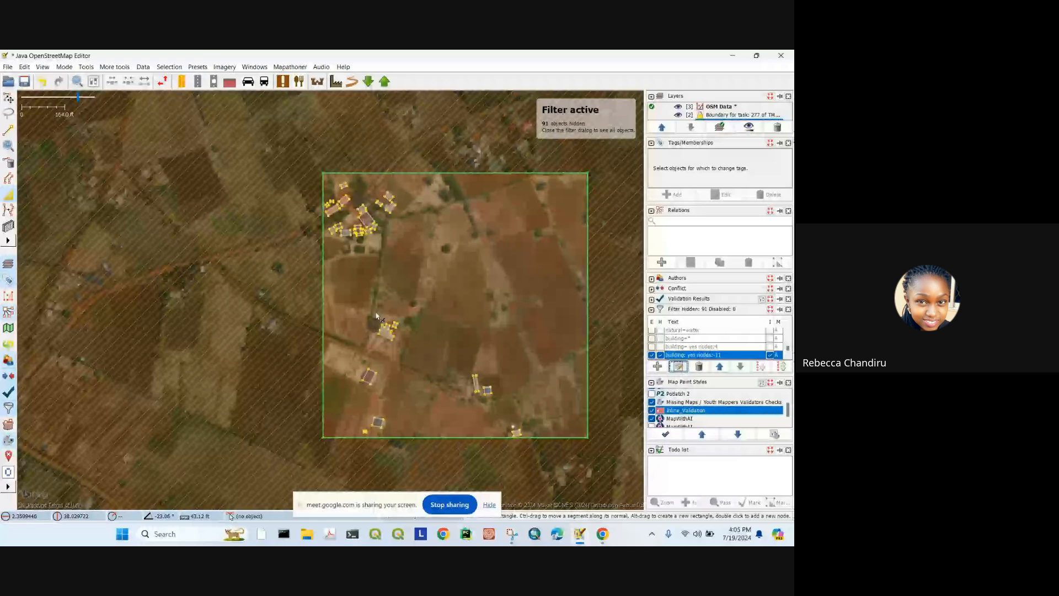
scroll(377, 316, up, 3)
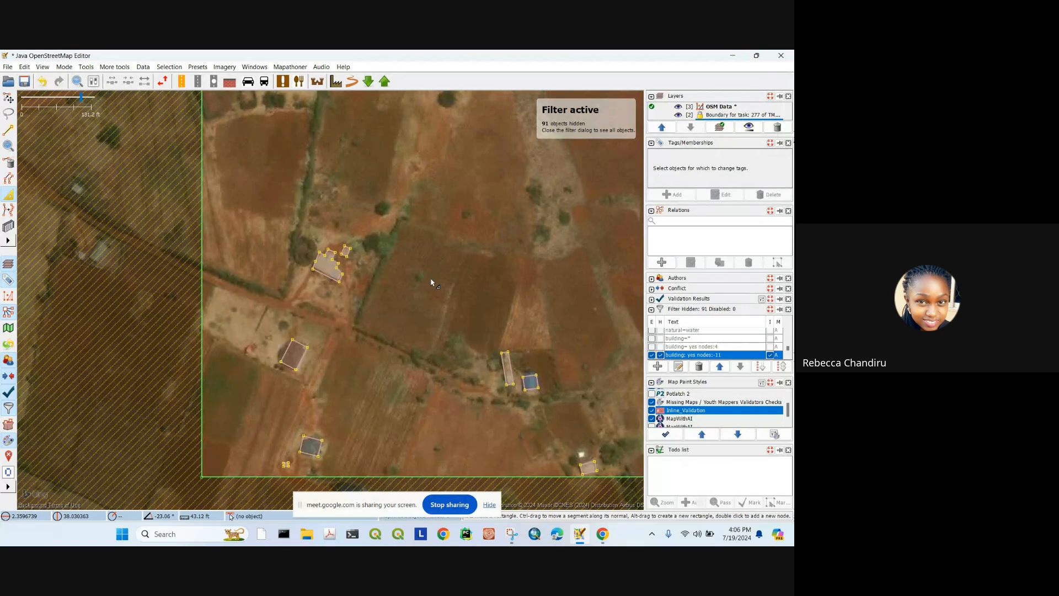
scroll(336, 259, down, 3)
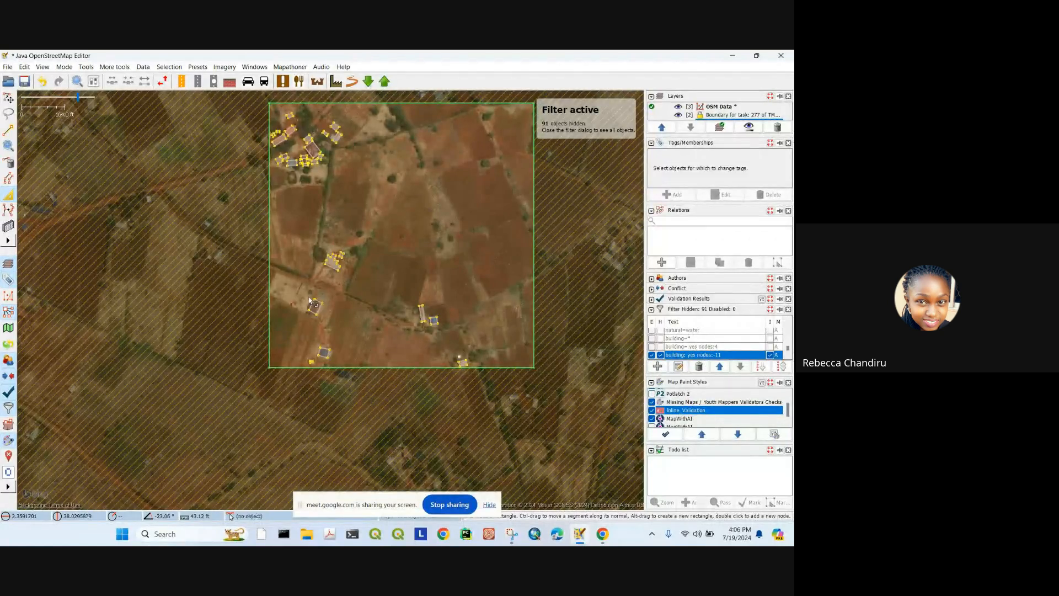
scroll(309, 299, up, 3)
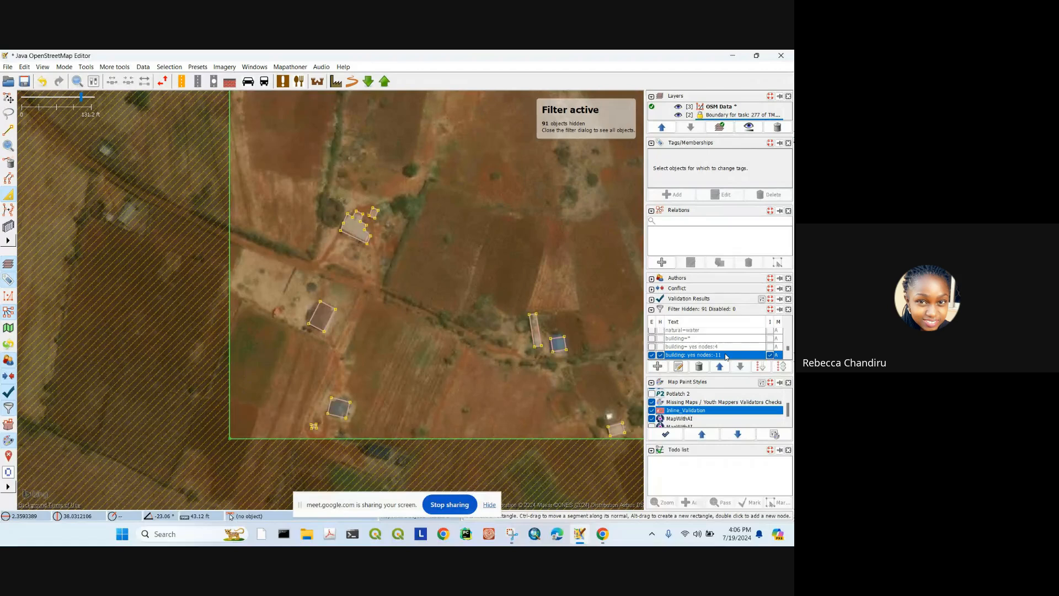
scroll(392, 221, down, 4)
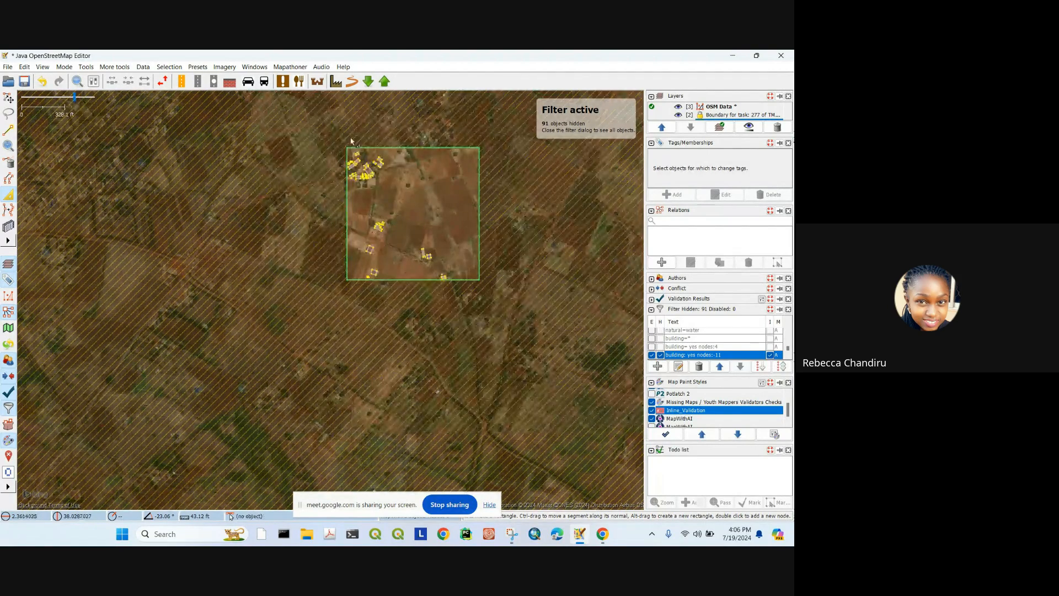
scroll(418, 182, up, 3)
Step: Box-select the whole task area and keep only the building ways selected
drag(416, 103, 312, 180)
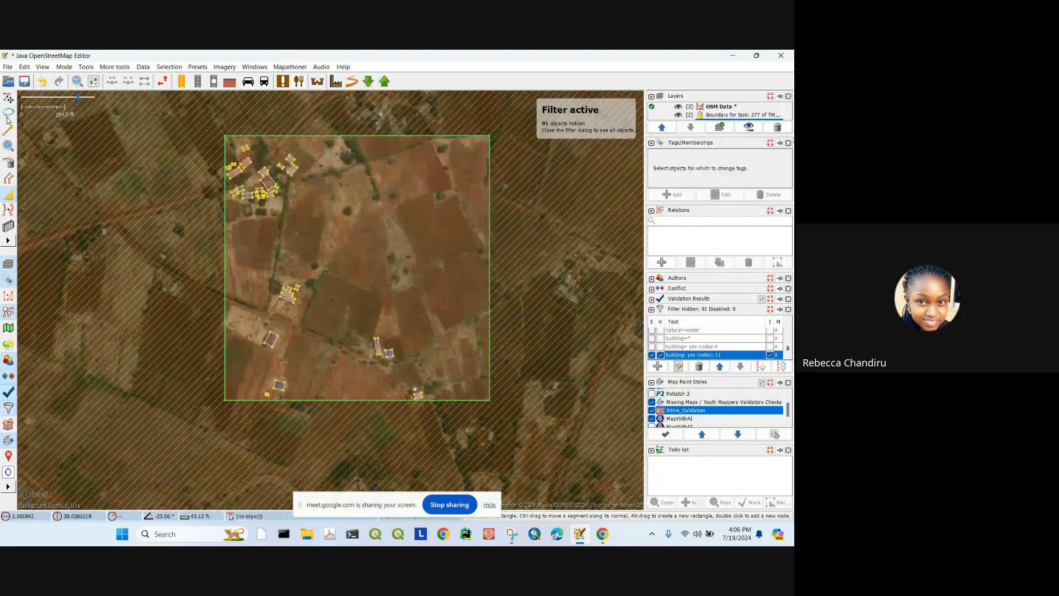
click(9, 98)
drag(151, 98, 562, 448)
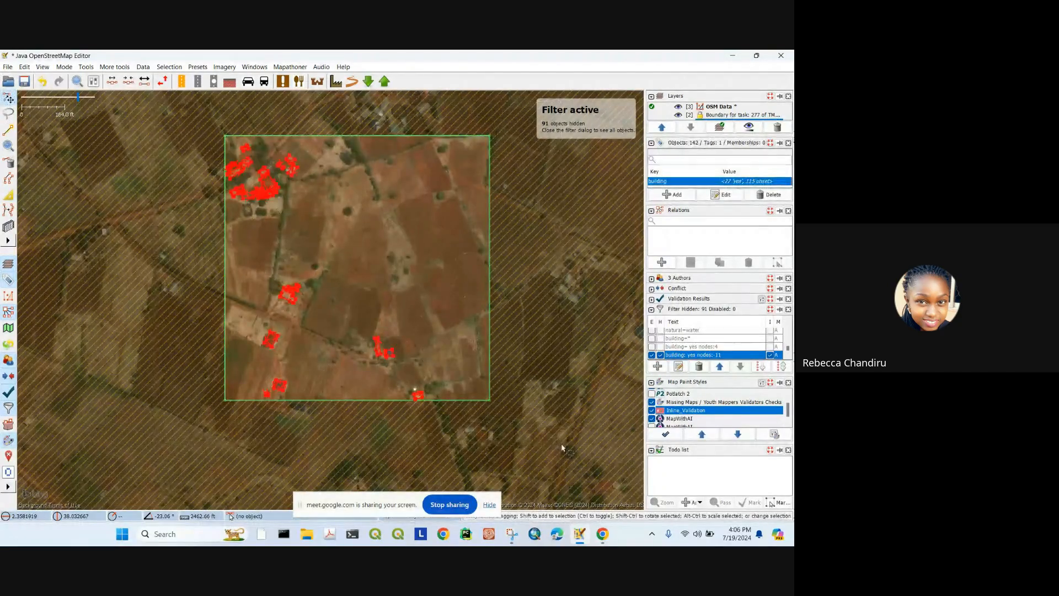
drag(202, 105, 527, 454)
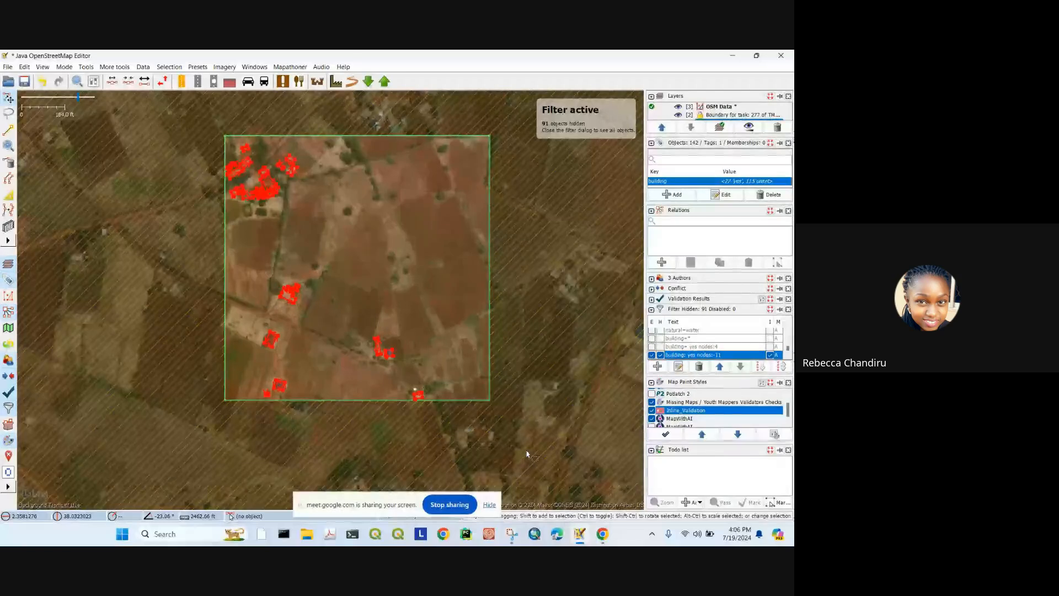
key(shift+u)
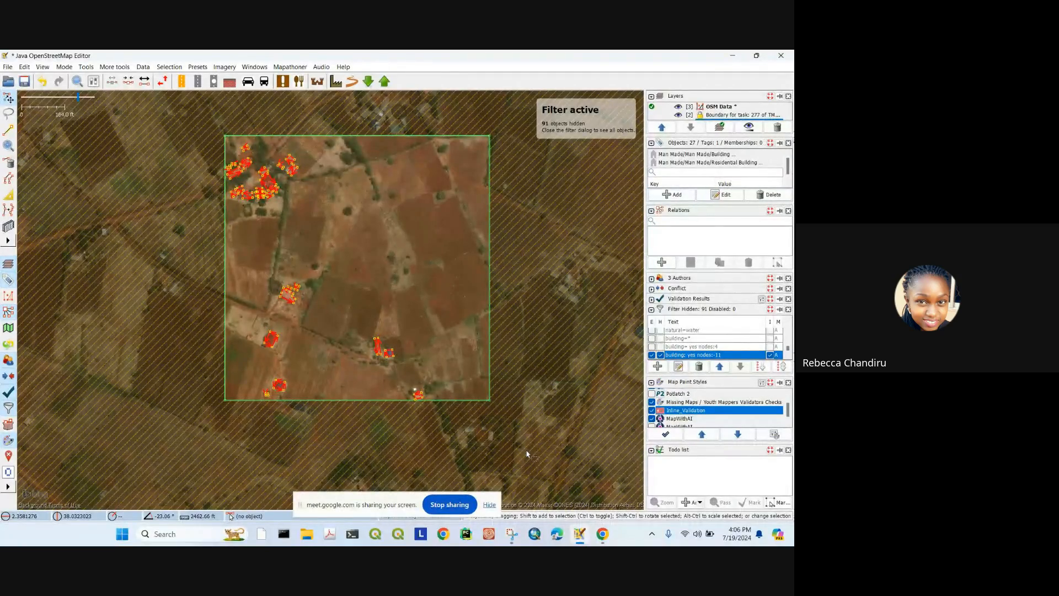
scroll(270, 337, up, 5)
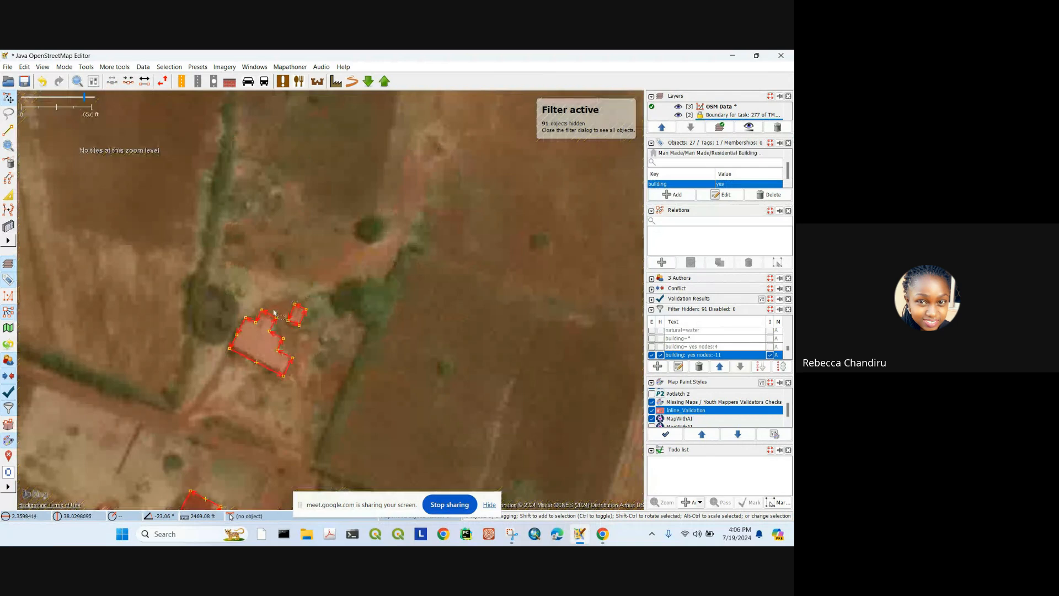
scroll(267, 280, up, 2)
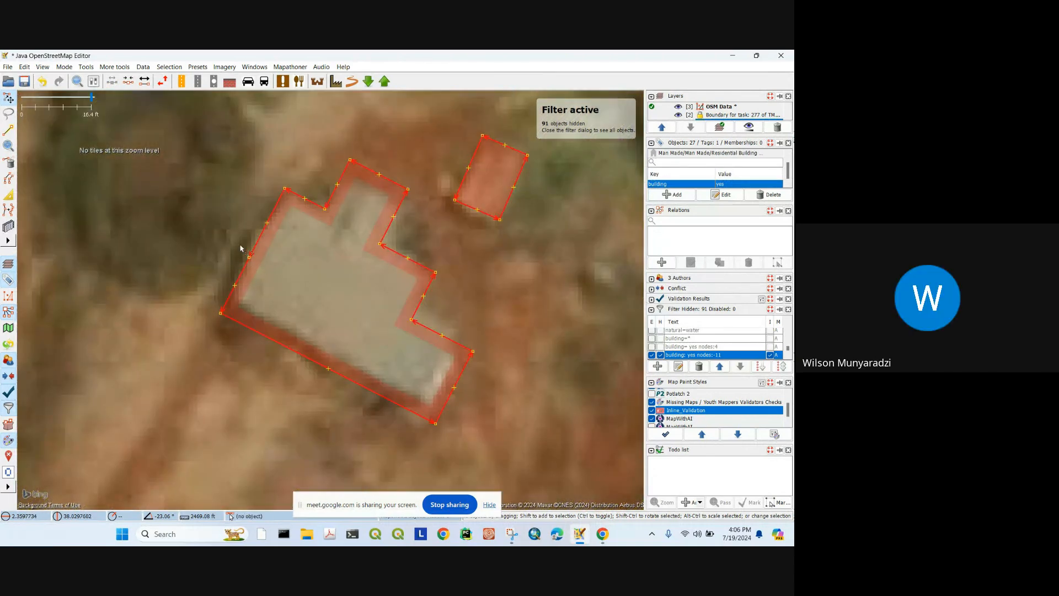
Step: Delete the stray node on the L-shaped building's left edge
click(250, 258)
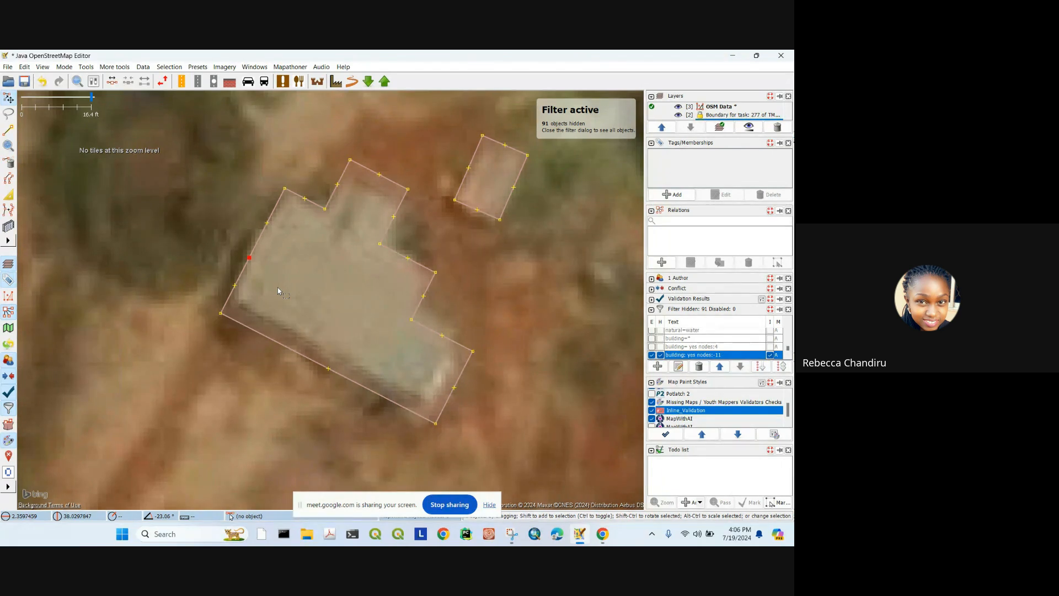
key(Delete)
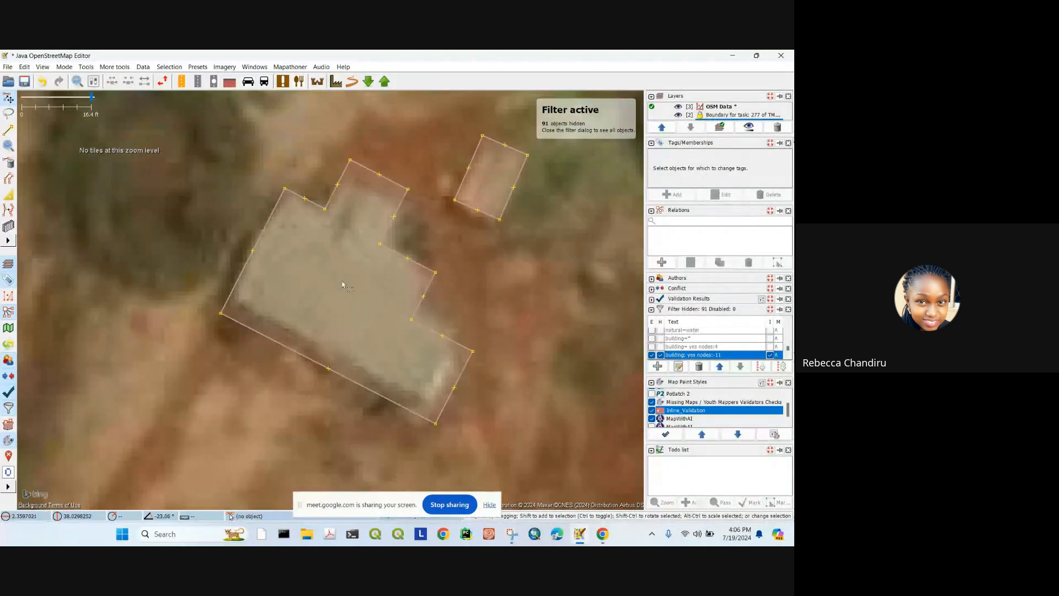
scroll(277, 287, down, 2)
scroll(285, 335, up, 2)
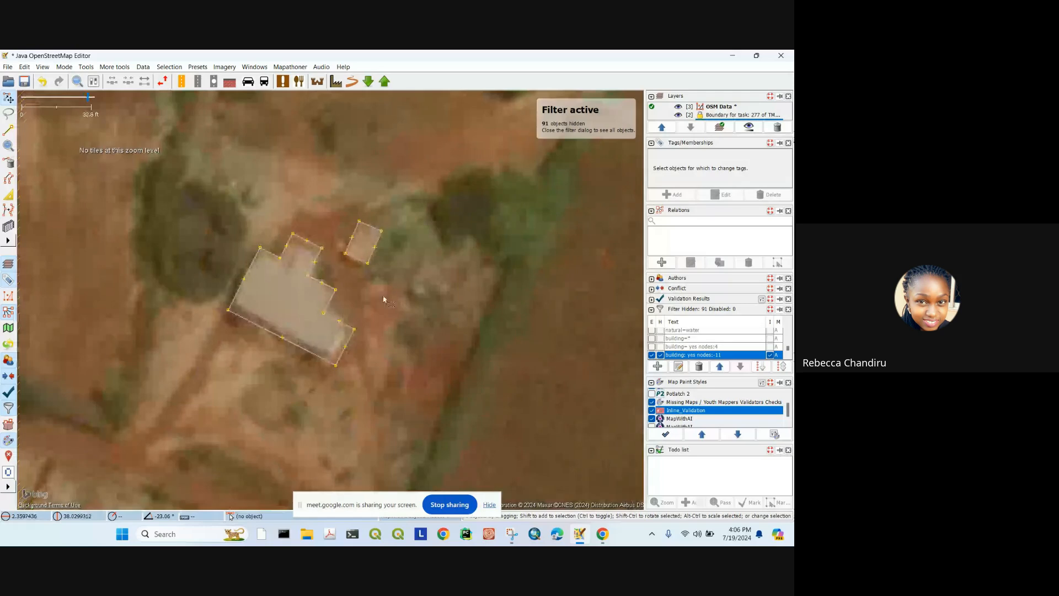
drag(304, 322, 330, 260)
key(ctrl+z)
scroll(245, 208, up, 4)
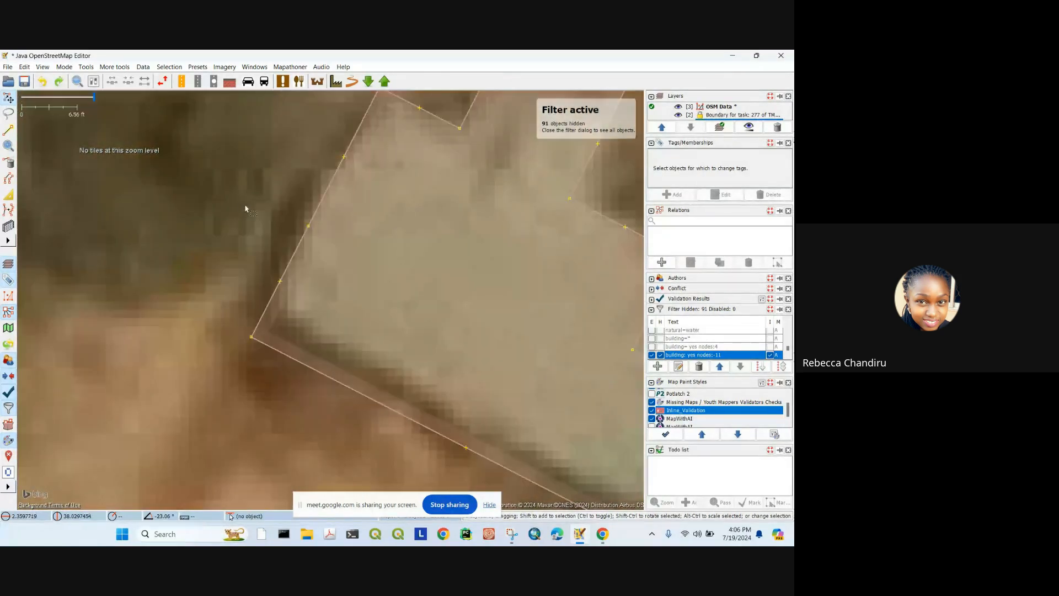
click(309, 225)
key(Delete)
scroll(369, 246, down, 6)
drag(417, 266, 286, 216)
scroll(279, 219, up, 2)
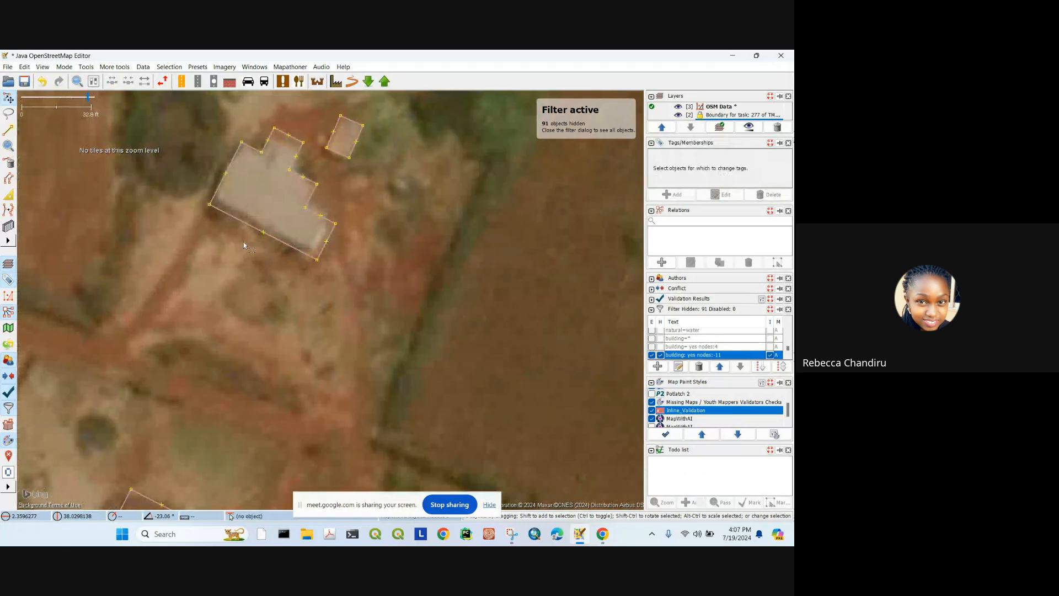
Step: Refine the L-shaped outline with Improve Way Accuracy and invert the building filter
click(8, 195)
click(301, 240)
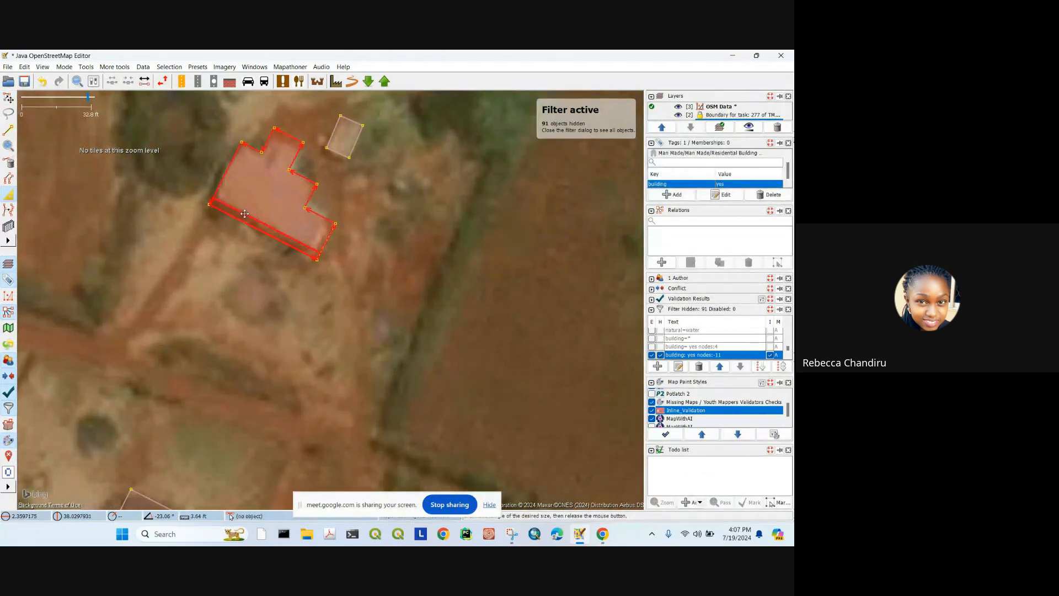
scroll(301, 240, down, 2)
scroll(354, 259, down, 3)
scroll(337, 273, up, 5)
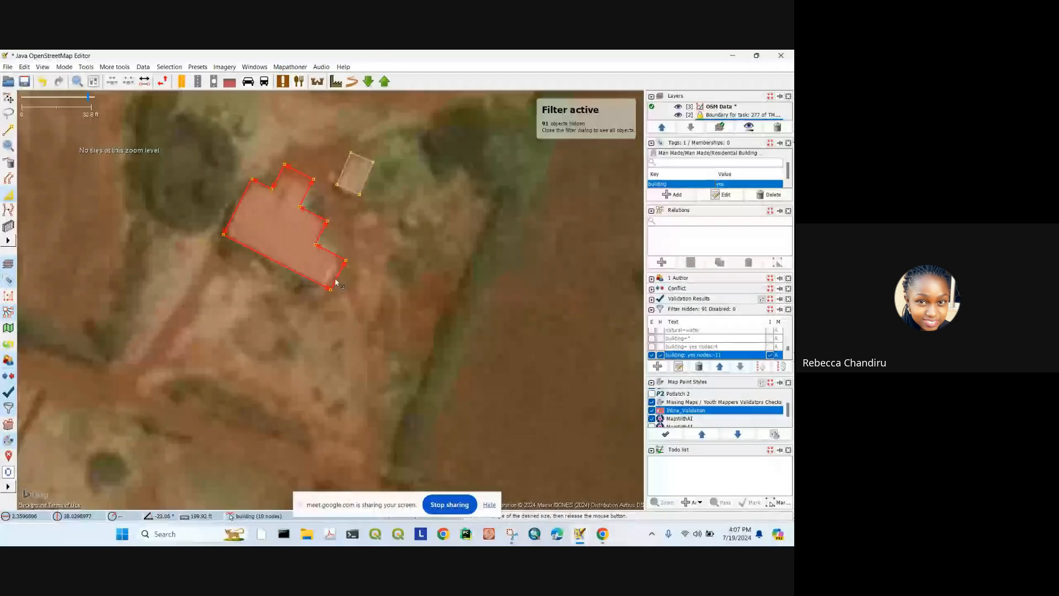
click(770, 355)
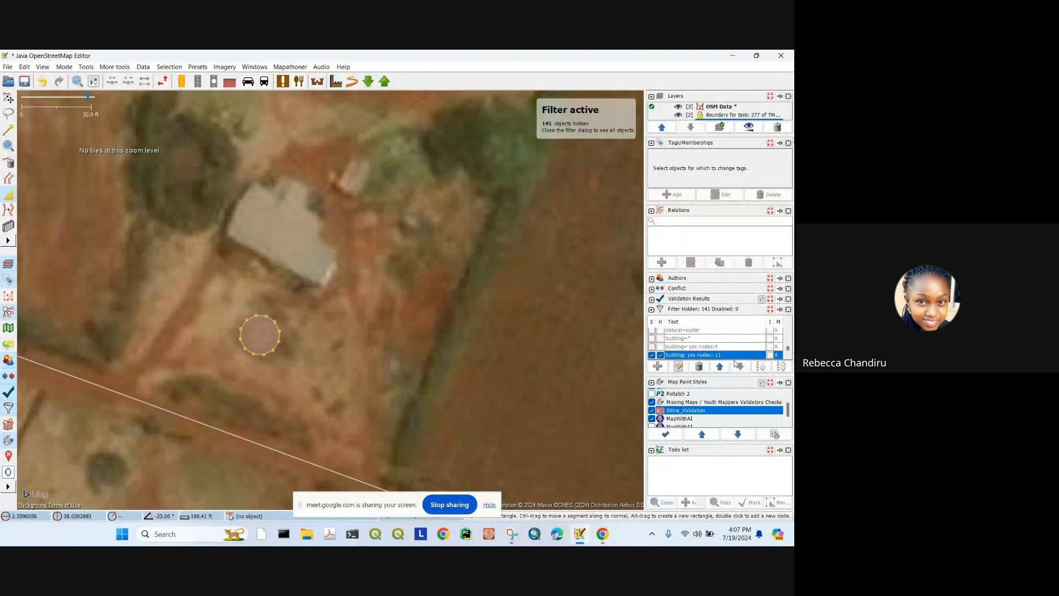
Step: Turn off the building filter's hide and enable boxes so all buildings show
click(661, 355)
click(652, 355)
scroll(338, 277, down, 2)
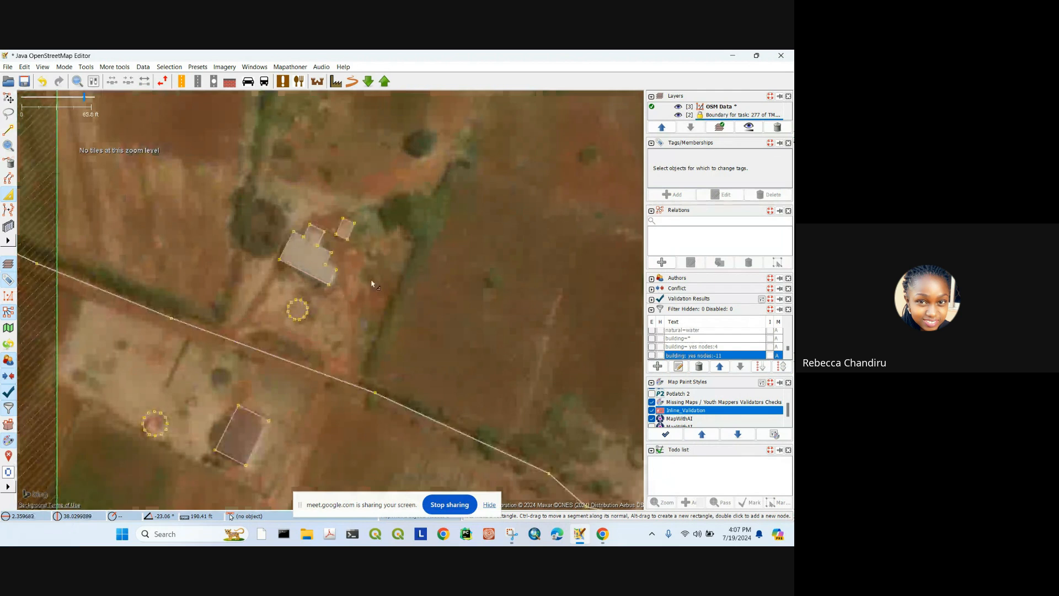
drag(372, 281, 406, 192)
Step: Box-select the two round buildings, then select a single four-node building below
click(8, 98)
scroll(329, 228, down, 3)
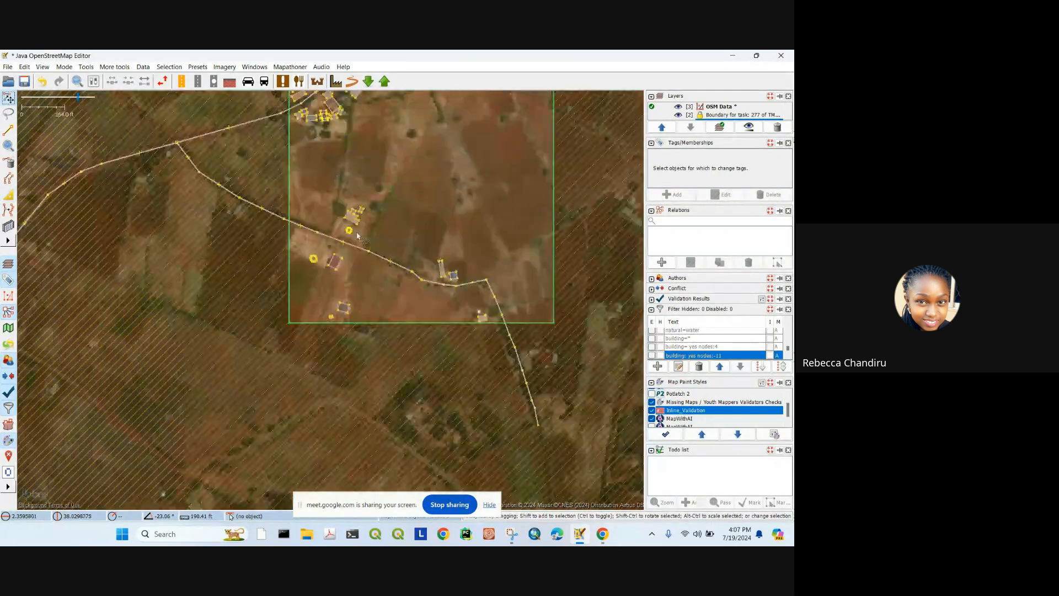
scroll(329, 228, up, 3)
drag(326, 218, 393, 270)
drag(208, 286, 379, 344)
scroll(320, 310, down, 4)
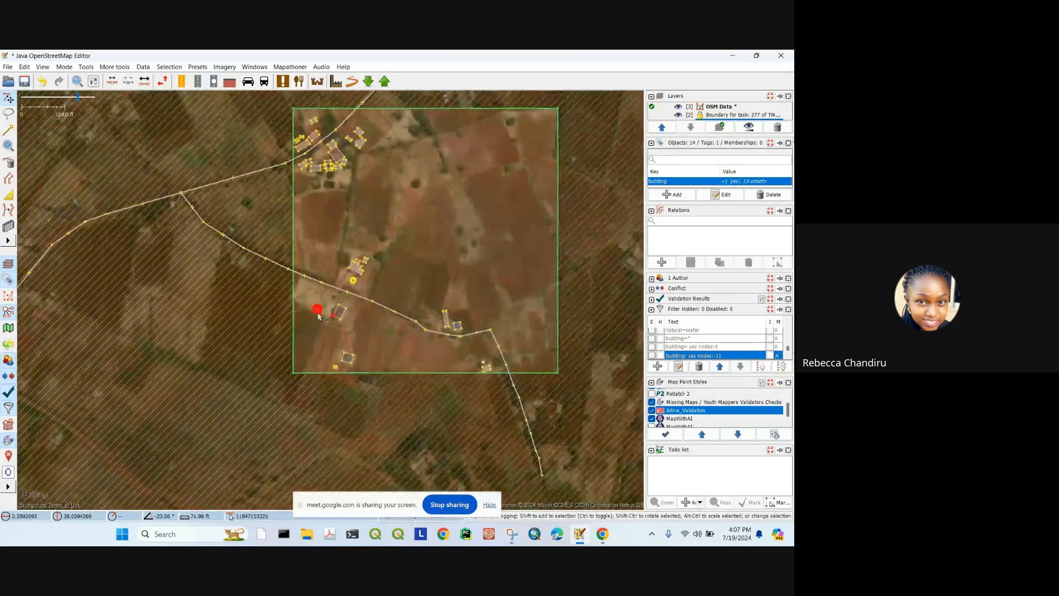
scroll(318, 325, up, 4)
scroll(452, 192, down, 2)
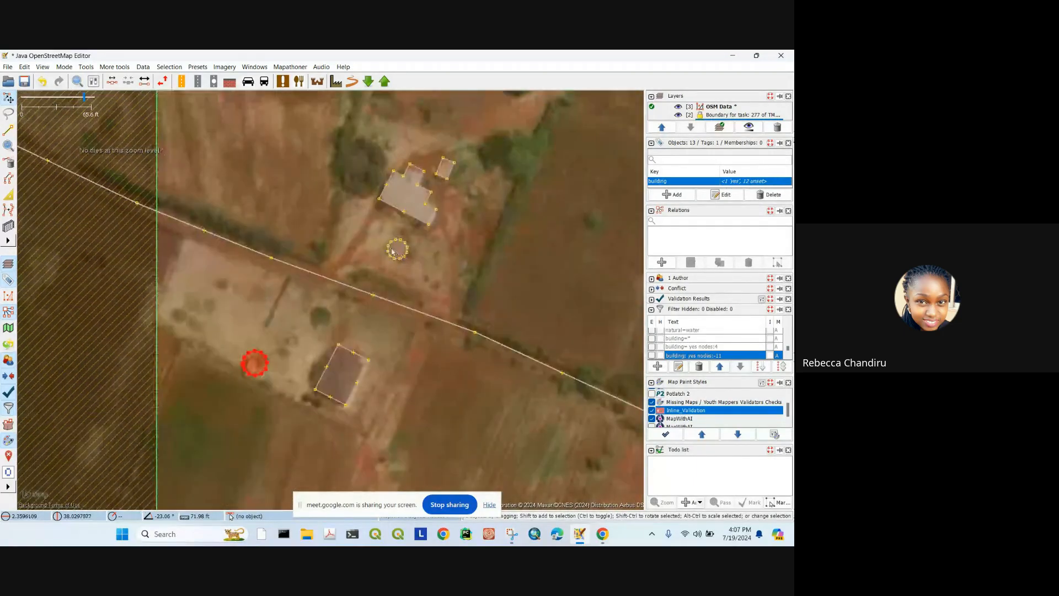
scroll(436, 275, down, 2)
scroll(435, 359, up, 4)
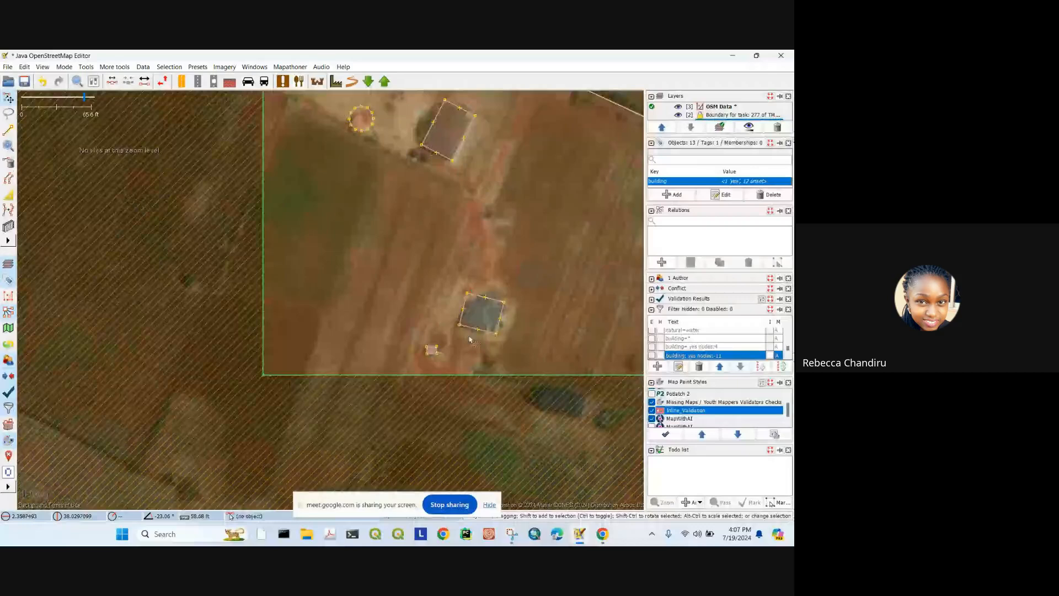
scroll(430, 362, down, 4)
drag(460, 225, 445, 310)
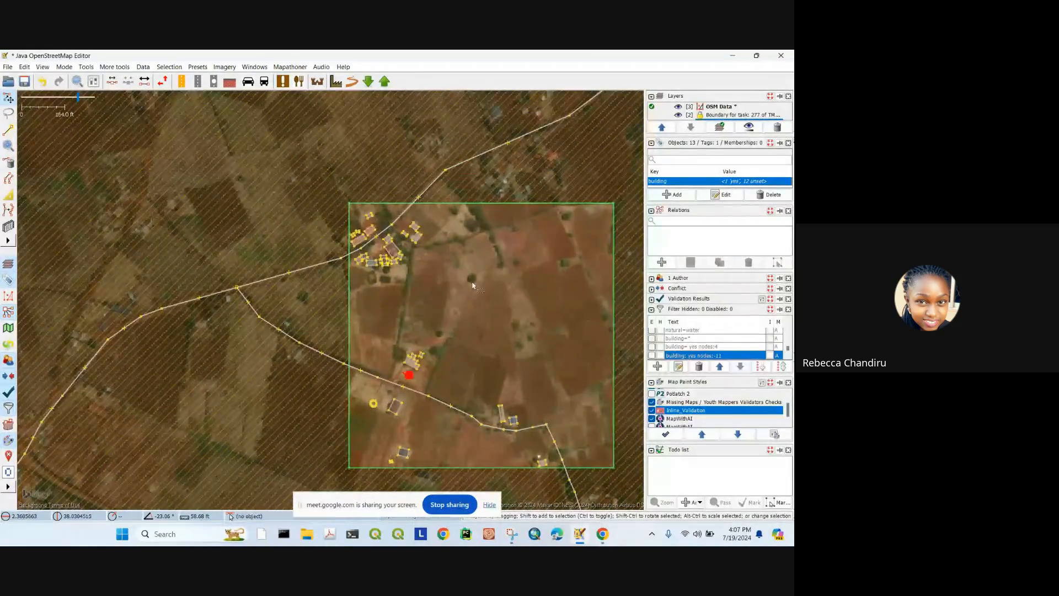
click(400, 264)
scroll(401, 265, up, 4)
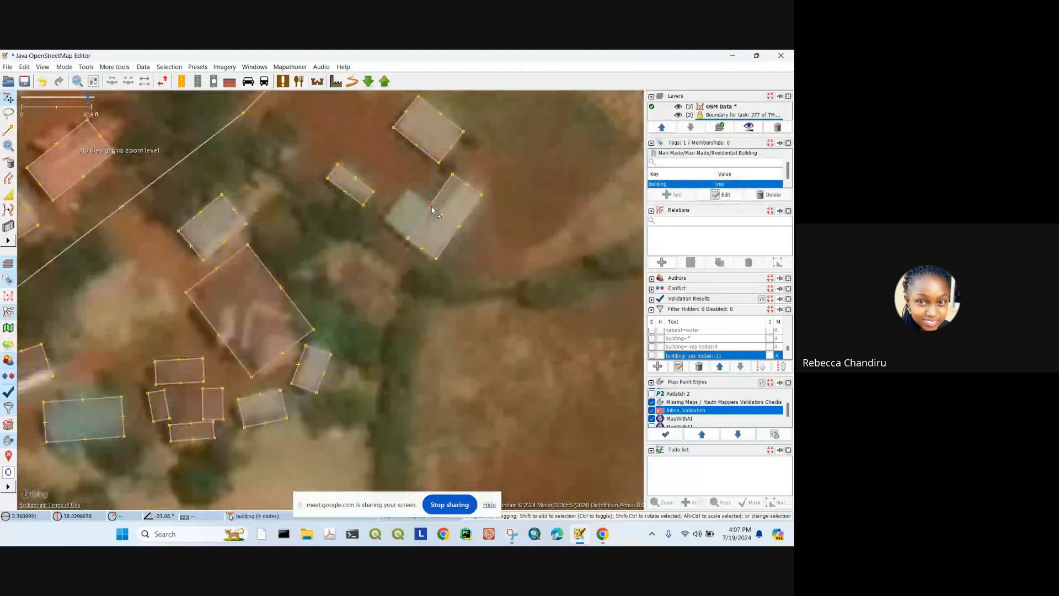
Step: Add an extra edge node to each of two small buildings
click(418, 206)
drag(356, 178, 363, 170)
drag(417, 231, 394, 297)
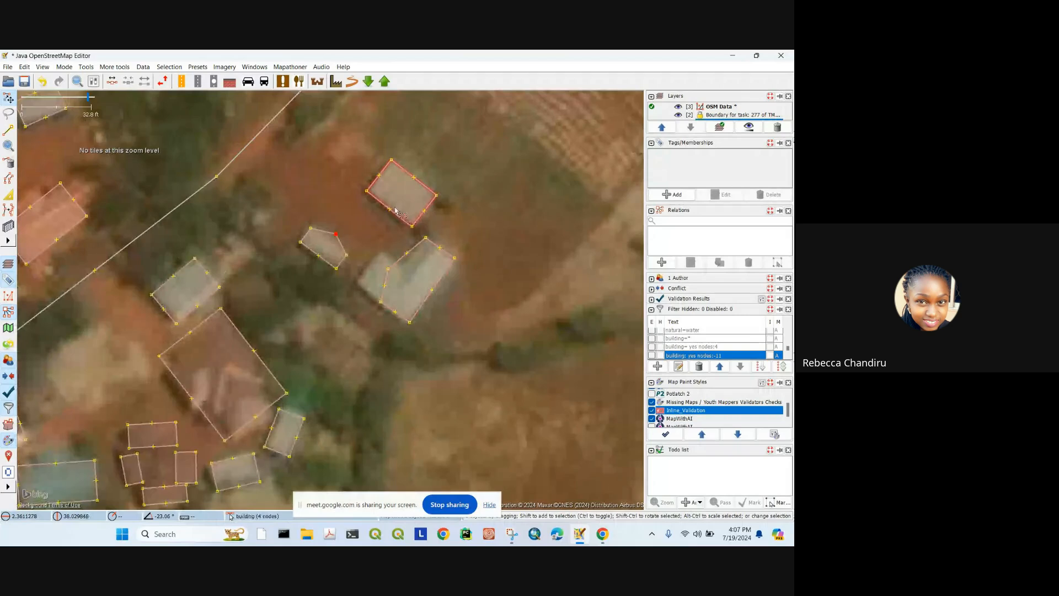
drag(394, 209, 379, 217)
click(485, 225)
drag(485, 224, 485, 286)
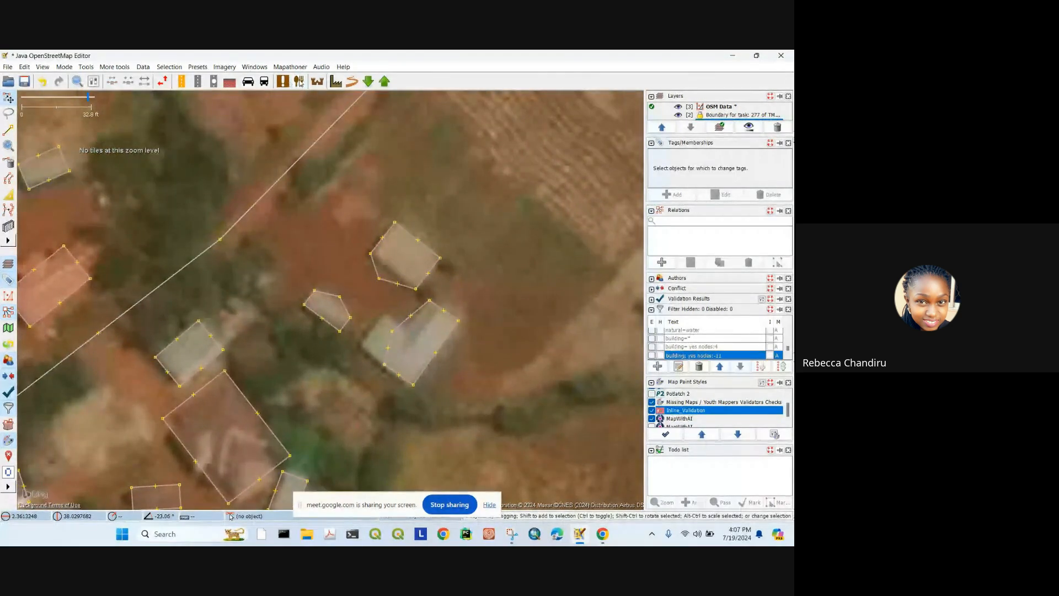
scroll(398, 274, down, 3)
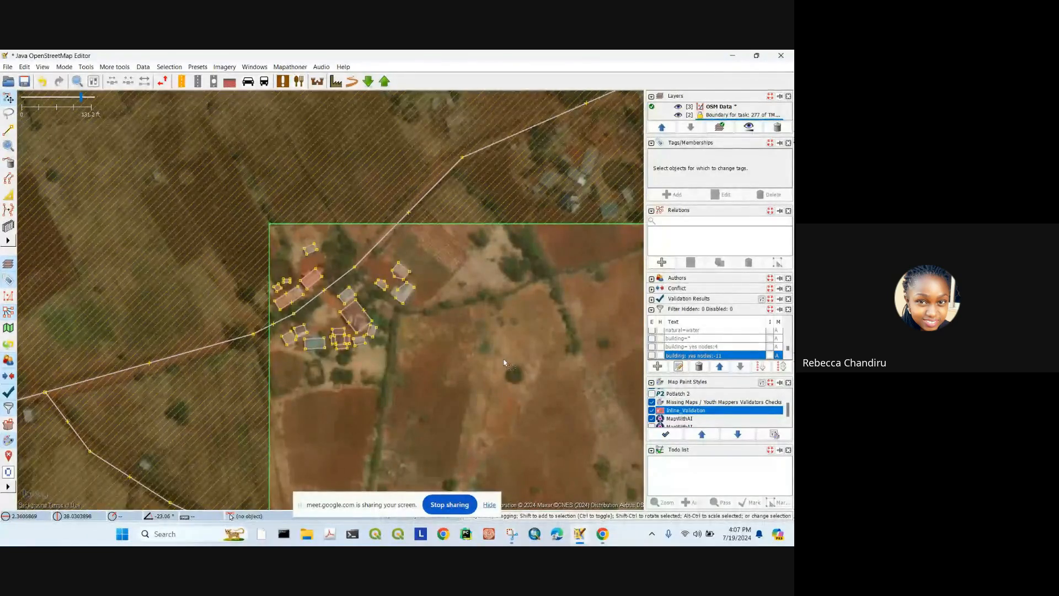
Step: Select non-orthogonal buildings via Mapathoner, then undo the recent building edits
click(290, 66)
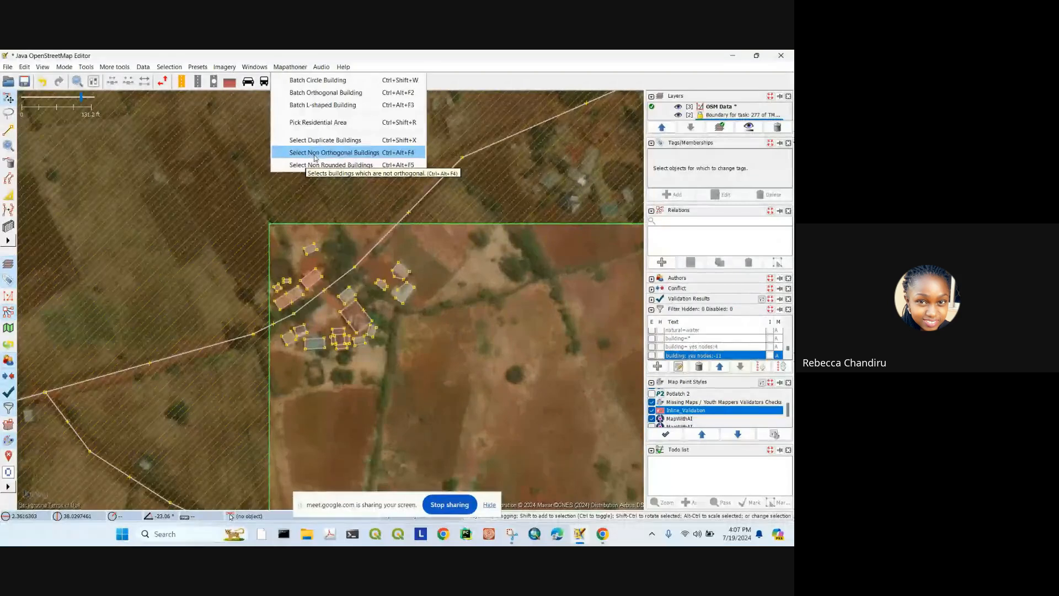
click(356, 158)
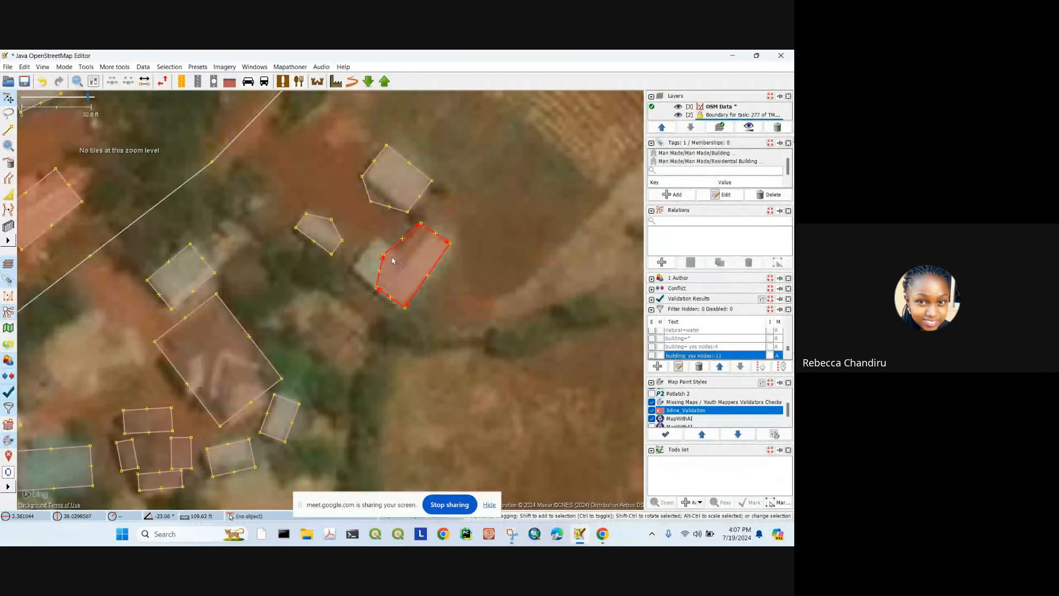
scroll(393, 260, down, 2)
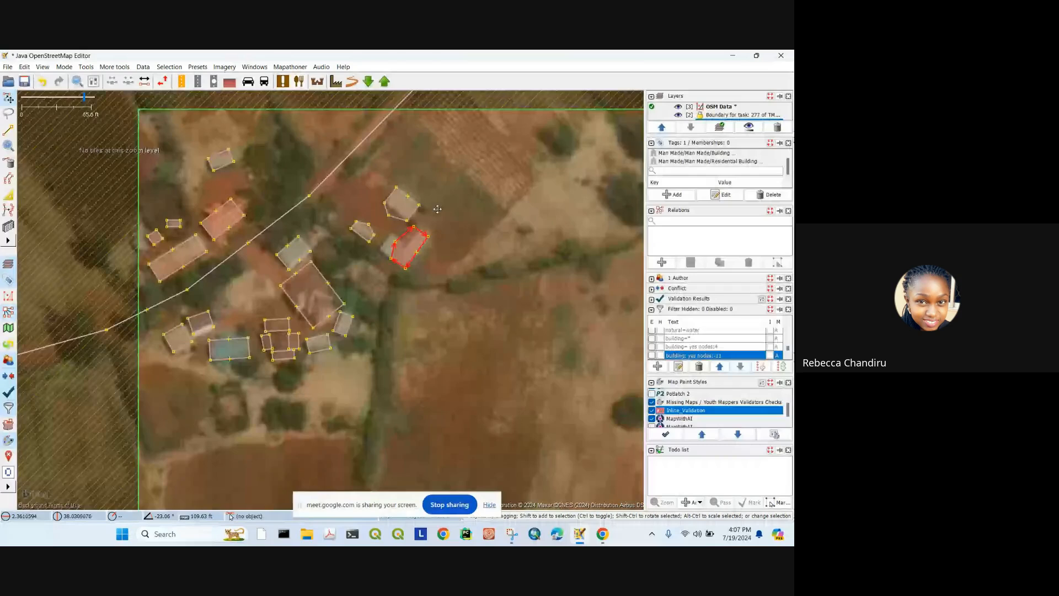
drag(438, 209, 408, 279)
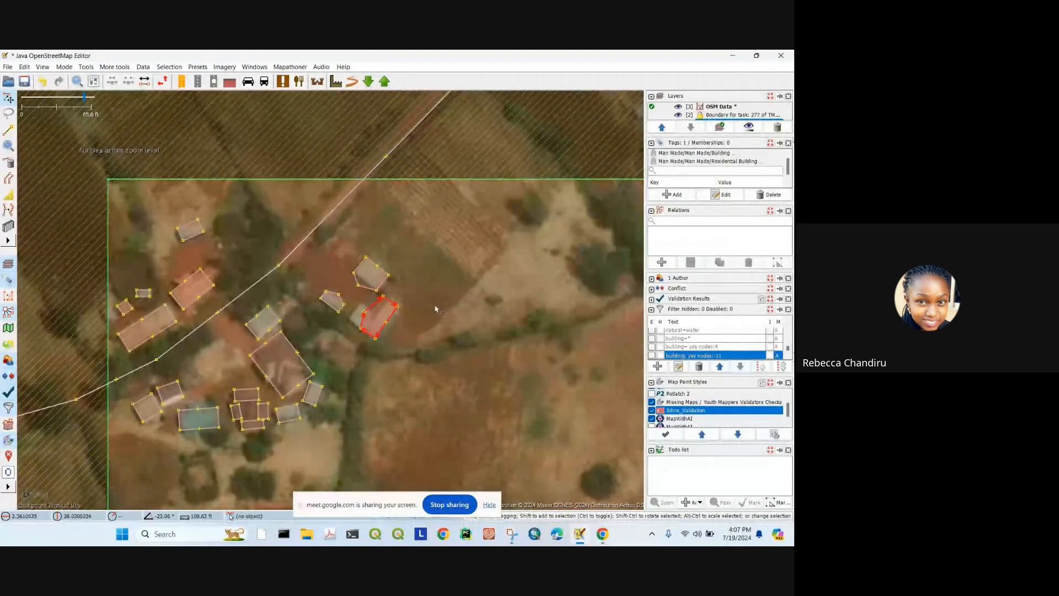
key(ctrl+z)
key(ctrl+z)
key(ctrl+z)
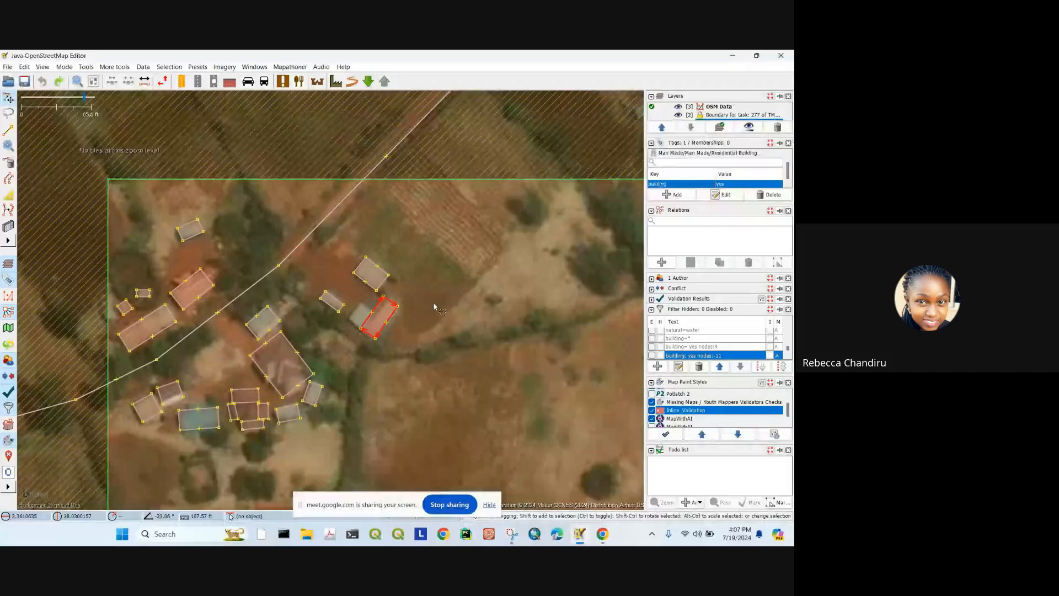
scroll(433, 303, down, 5)
scroll(419, 320, up, 3)
drag(398, 331, 397, 309)
Step: Select all non-orthogonal buildings again and square their corners with Q
click(289, 67)
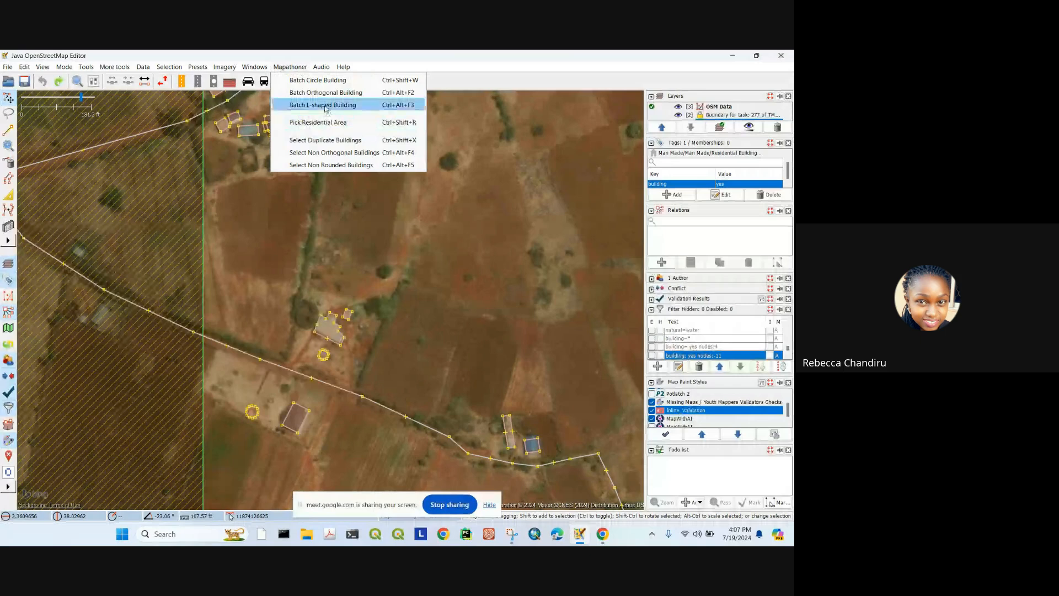
click(329, 157)
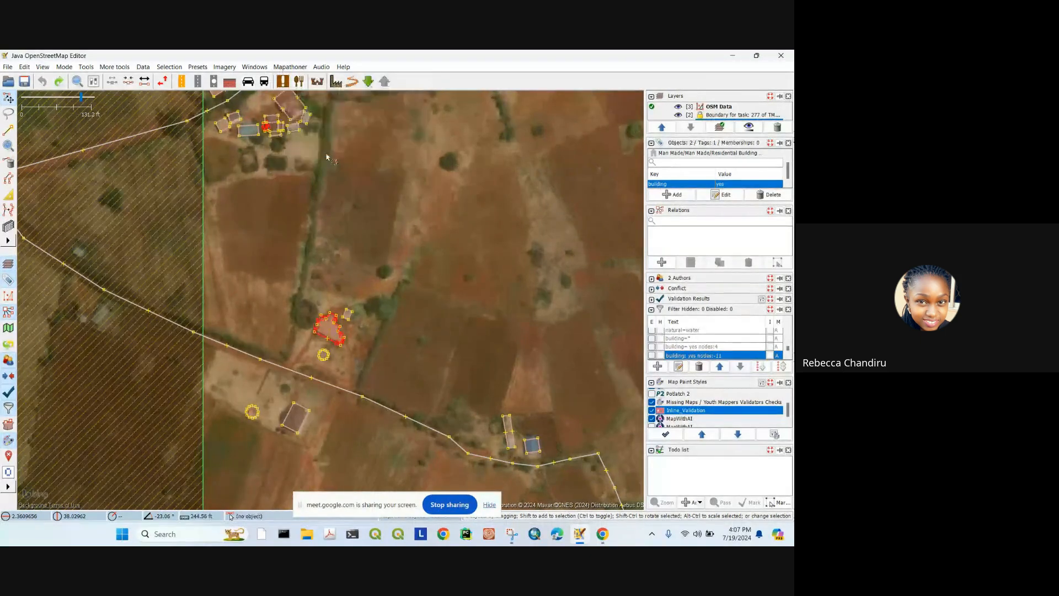
scroll(324, 221, down, 2)
scroll(302, 167, up, 6)
scroll(371, 152, up, 4)
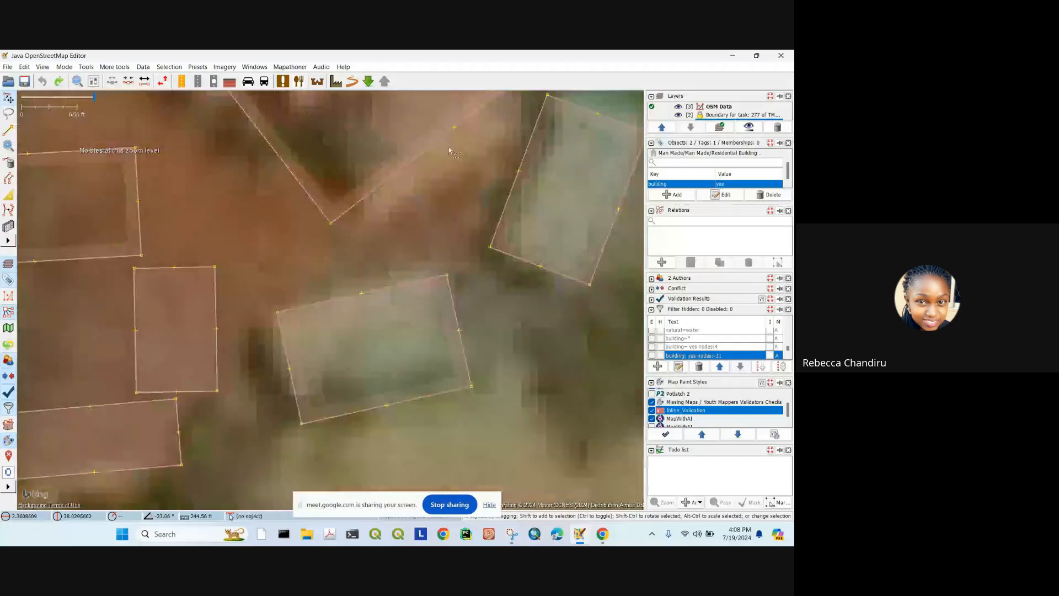
scroll(442, 186, down, 6)
scroll(461, 148, down, 3)
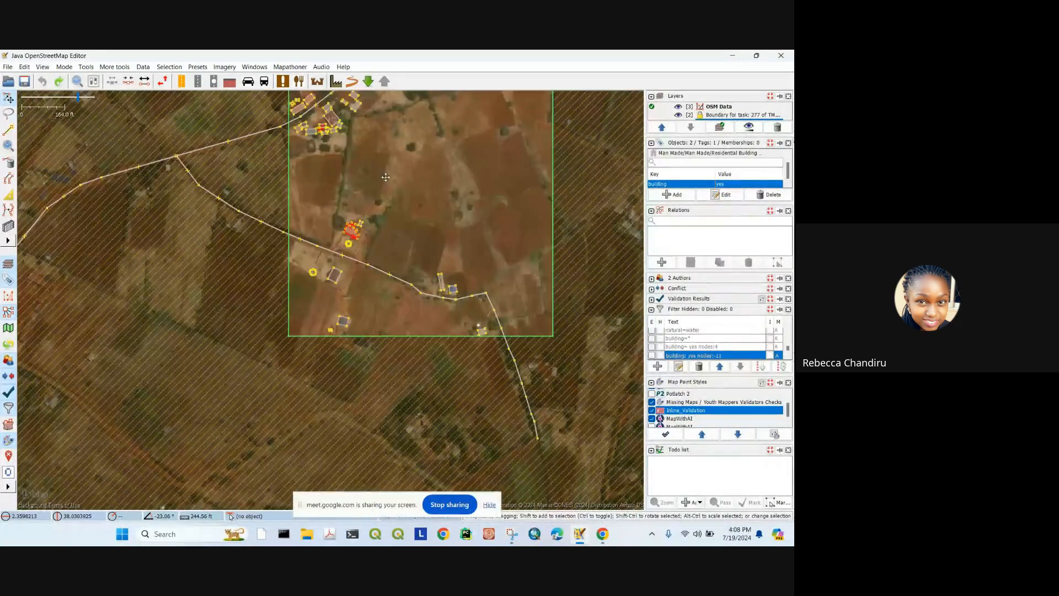
drag(386, 177, 383, 172)
key(q)
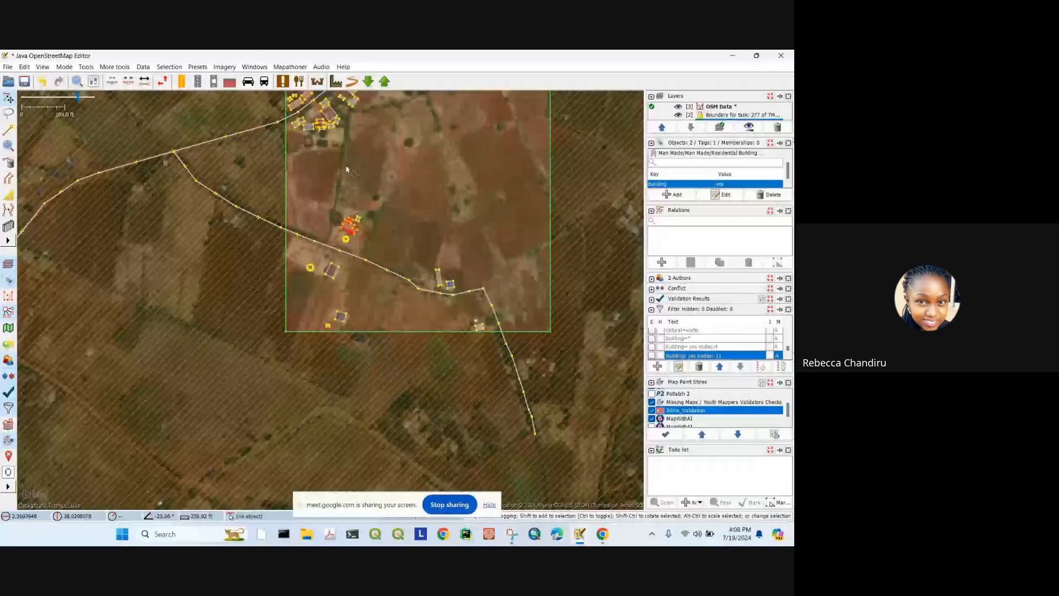
Step: Select buildings with unsquared corners and view the northern building cluster
click(290, 67)
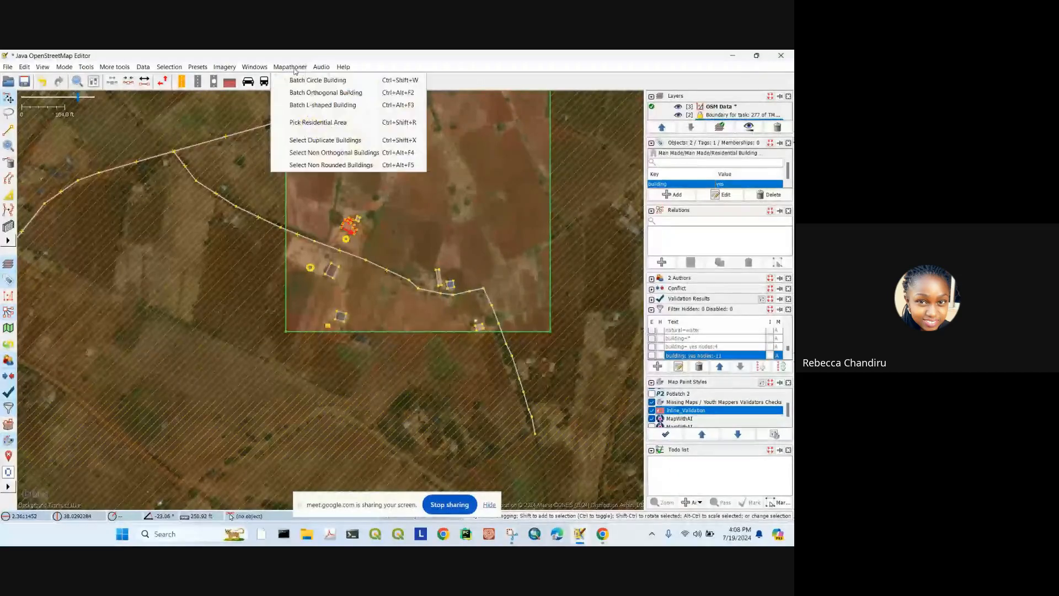
click(338, 165)
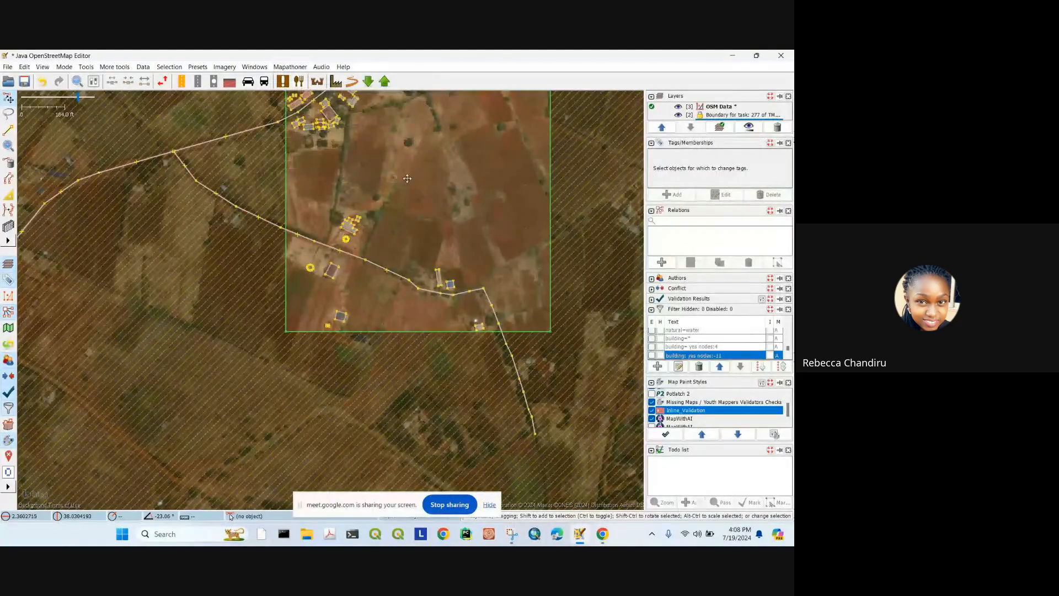
scroll(407, 178, down, 1)
scroll(425, 314, up, 4)
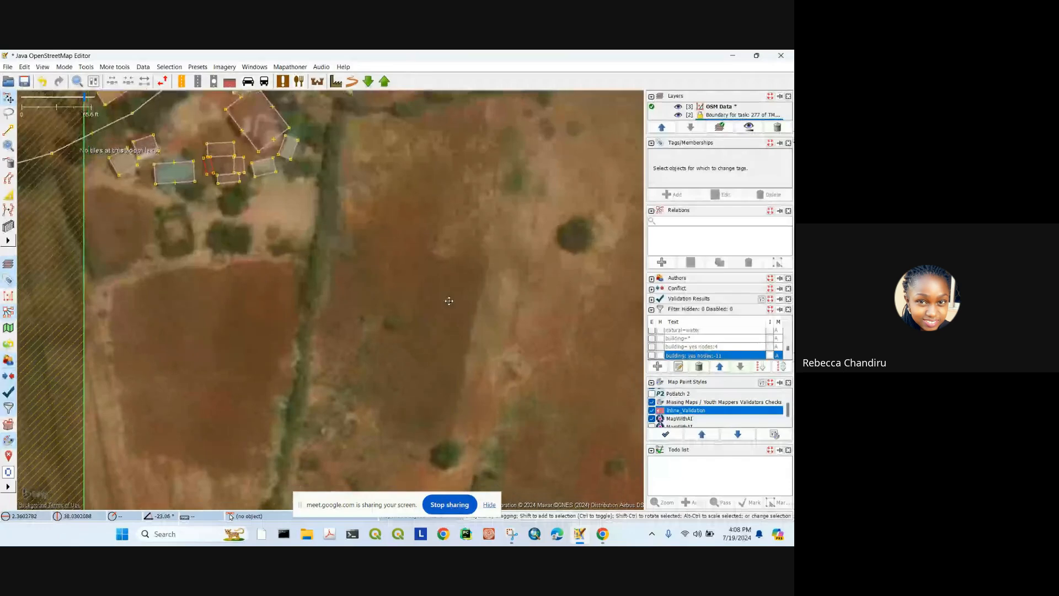
drag(449, 301, 410, 253)
scroll(330, 252, down, 2)
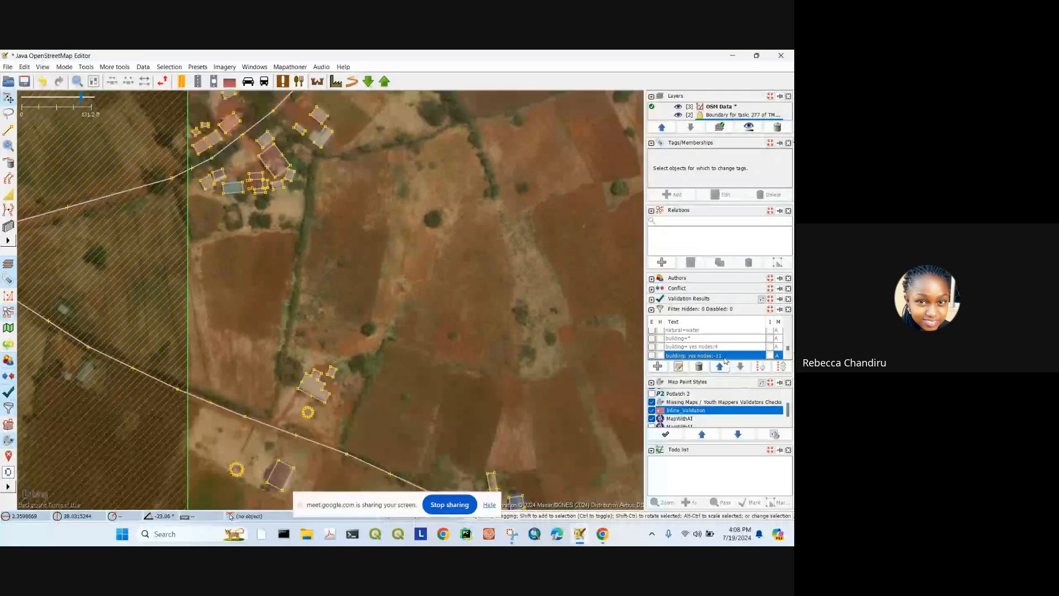
scroll(329, 294, down, 2)
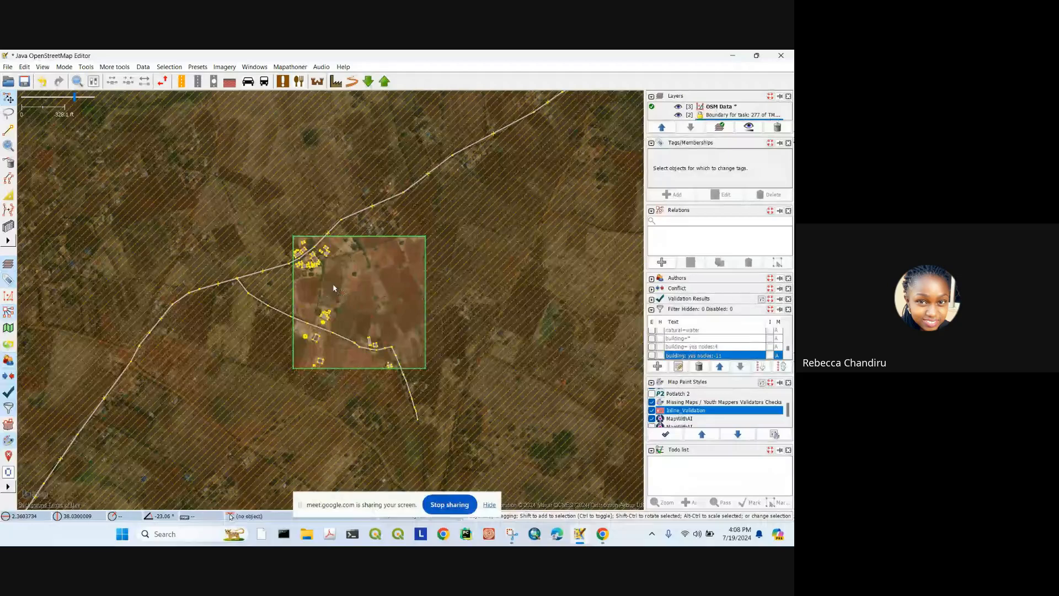
scroll(334, 287, up, 3)
scroll(391, 259, down, 3)
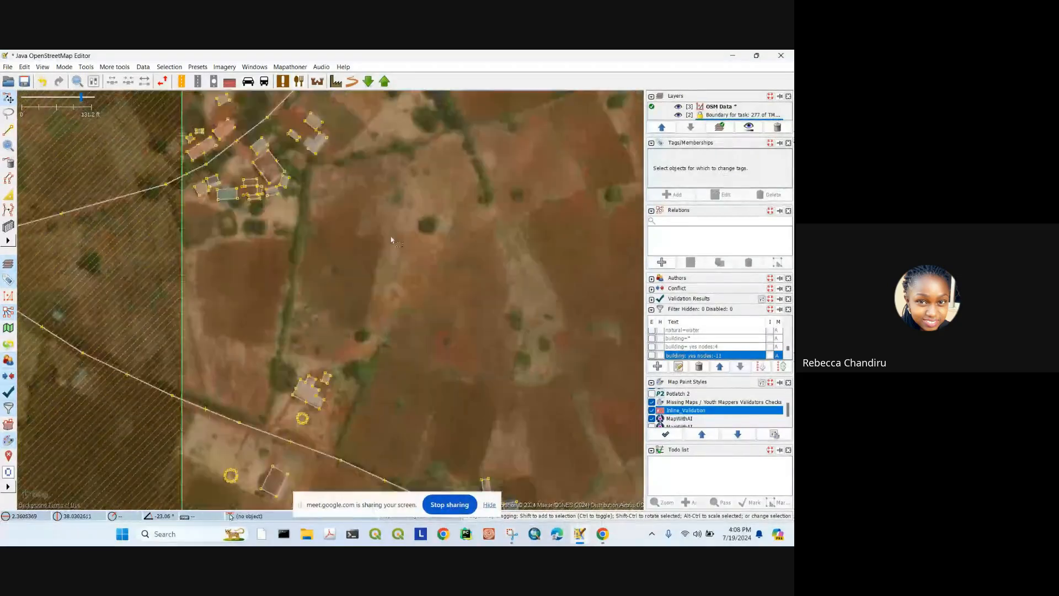
scroll(331, 243, up, 3)
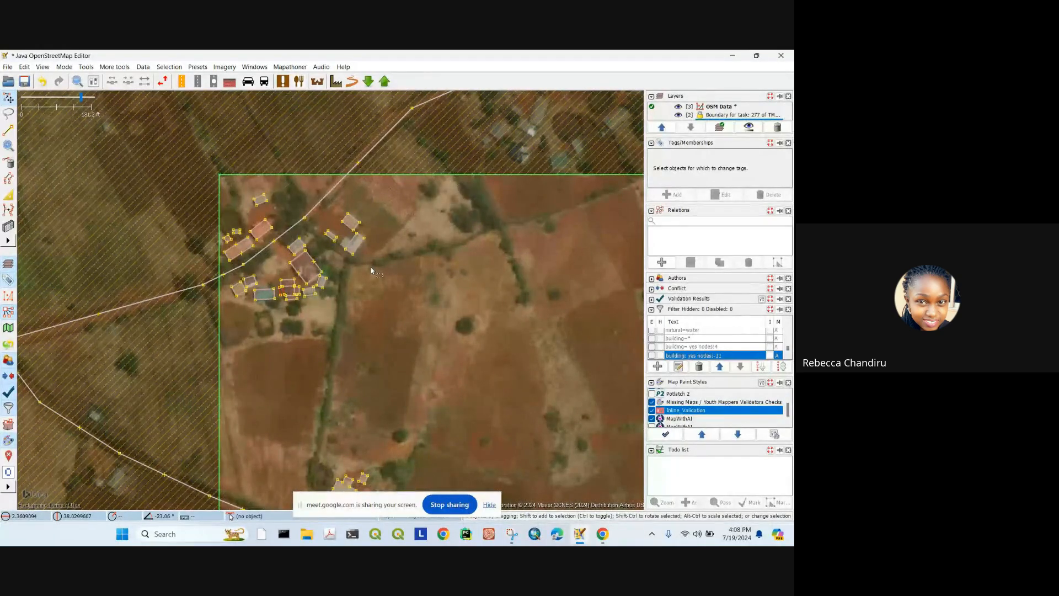
scroll(717, 404, down, 1)
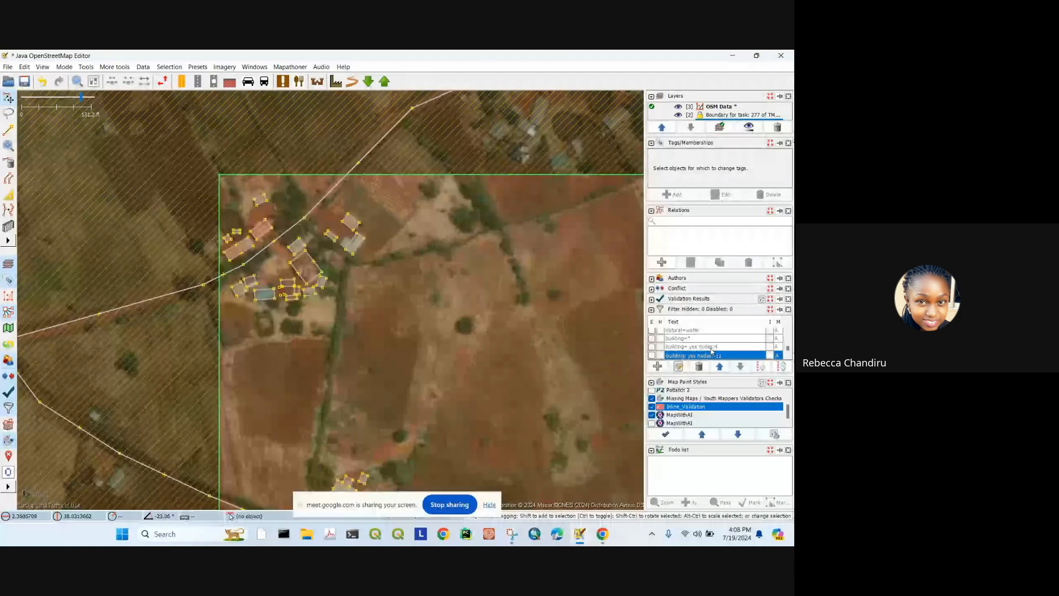
Step: Pan to the southern buildings, road and the task boundary's bottom edge
drag(362, 286, 344, 213)
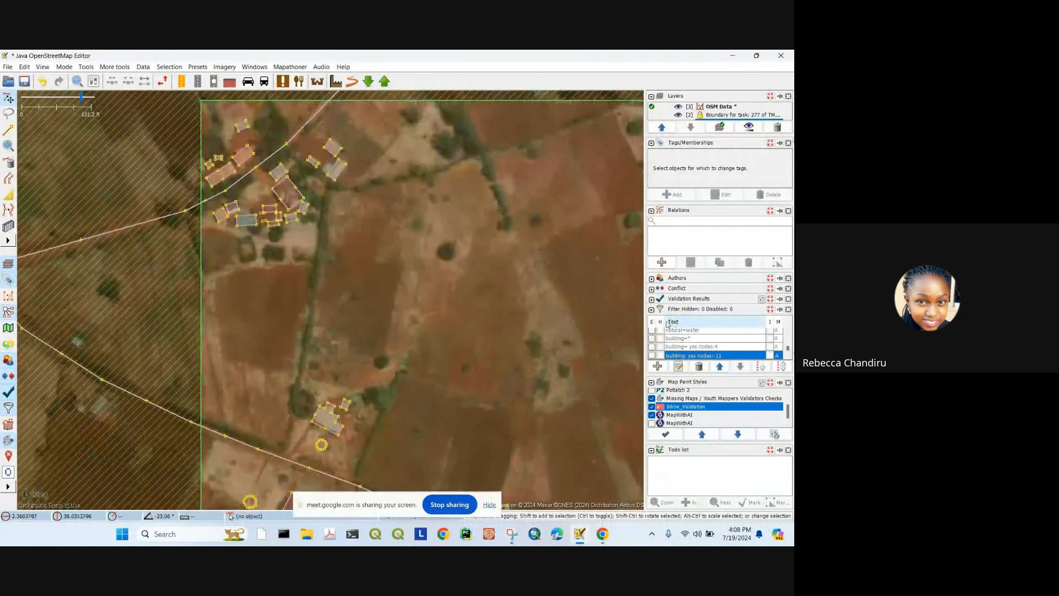
drag(388, 264, 395, 188)
drag(503, 278, 376, 230)
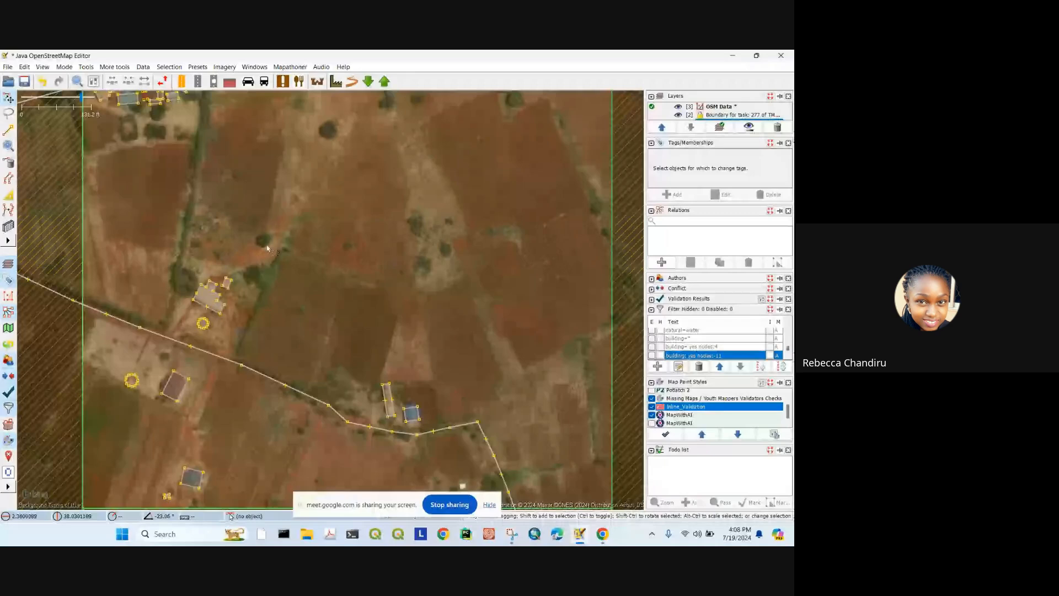
drag(267, 248, 344, 230)
scroll(334, 213, down, 3)
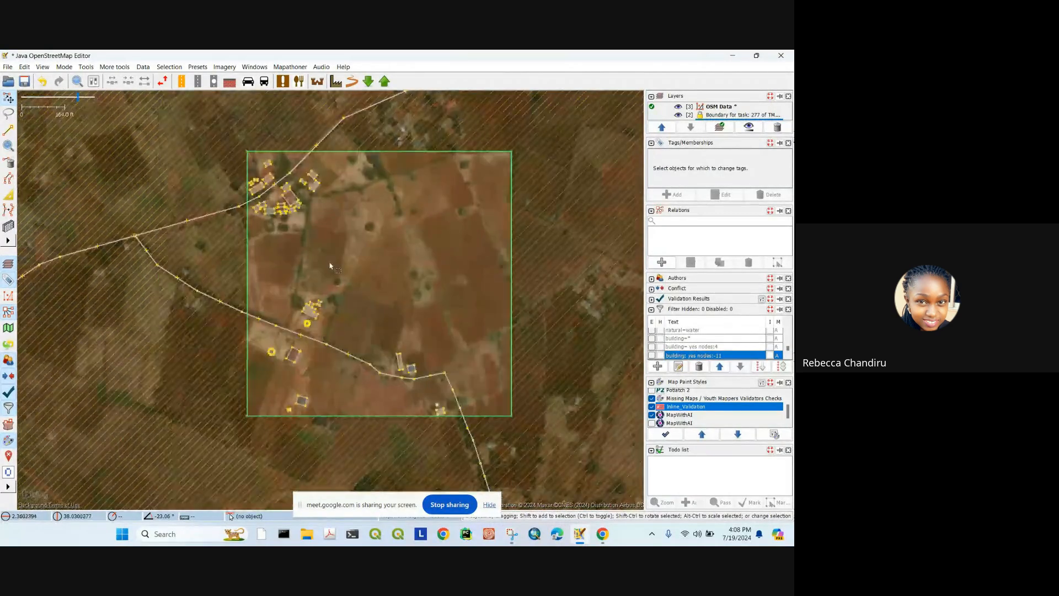
scroll(306, 188, up, 3)
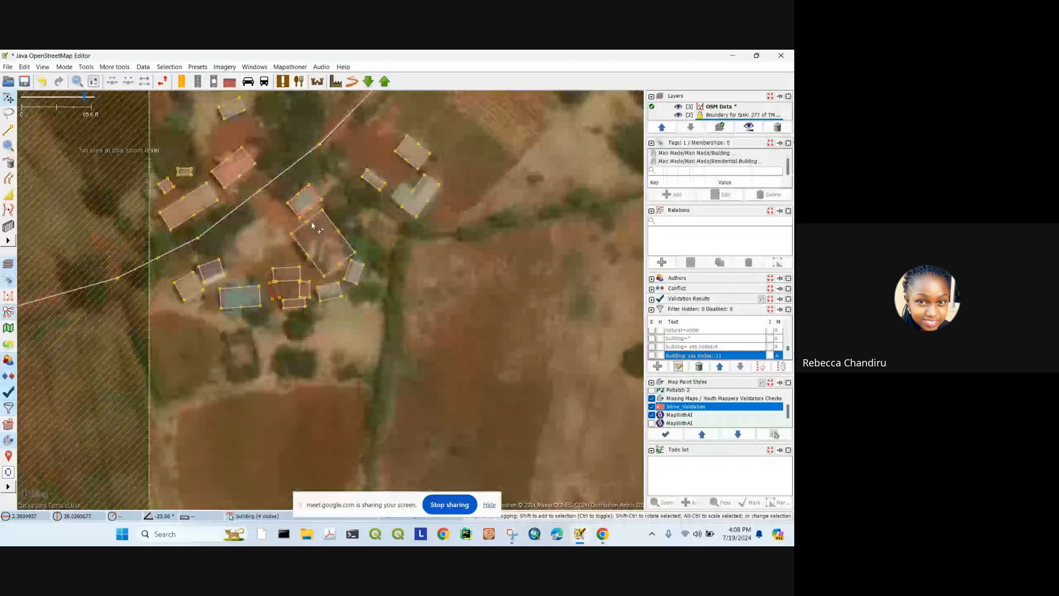
Step: With the Building tool, pull the large cluster building's right edge inward
click(8, 195)
scroll(324, 235, up, 2)
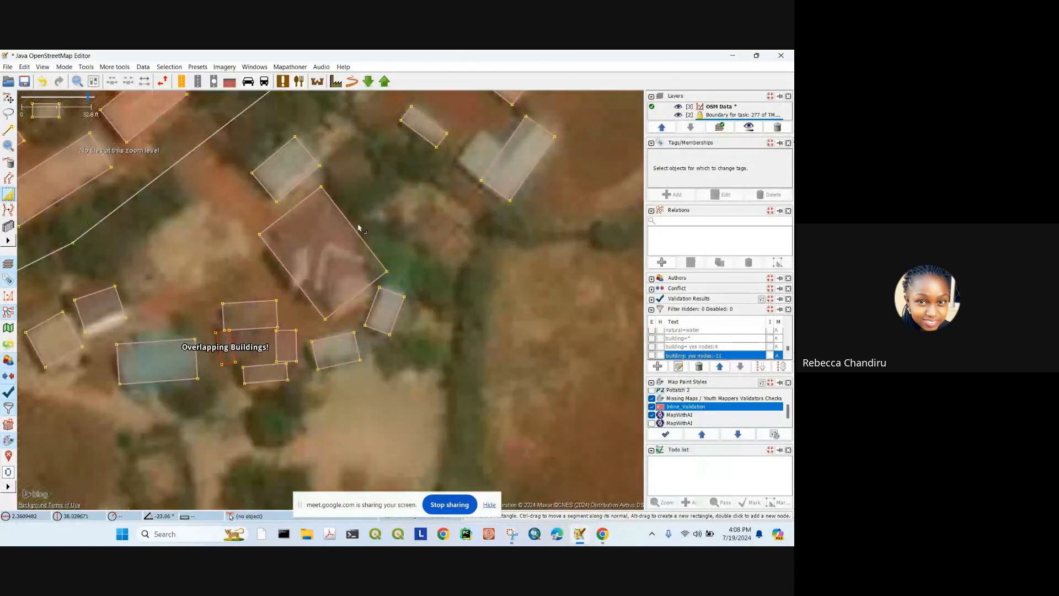
click(315, 229)
drag(315, 228, 341, 221)
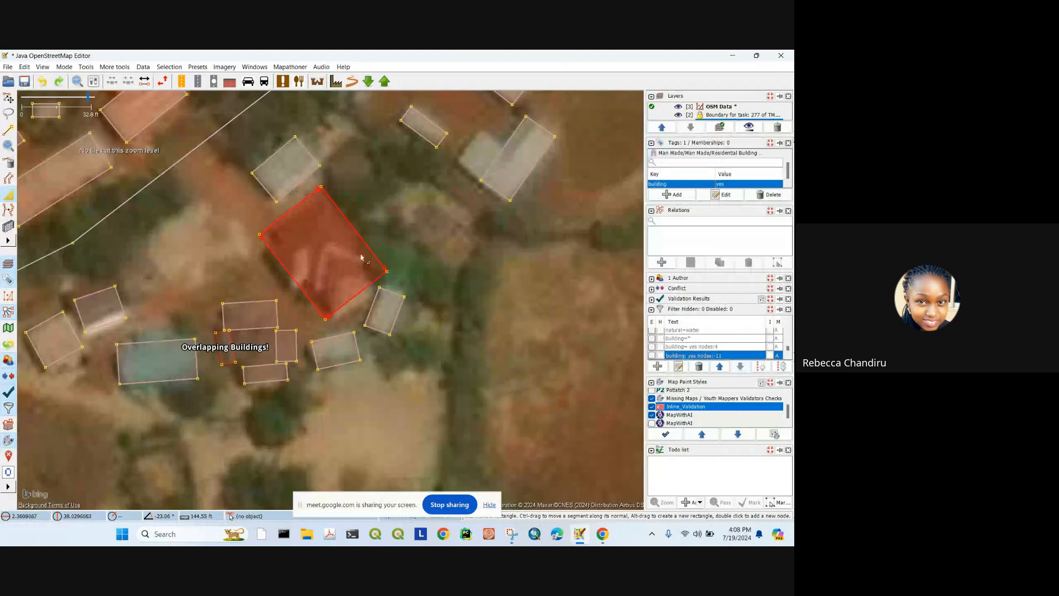
scroll(362, 257, down, 1)
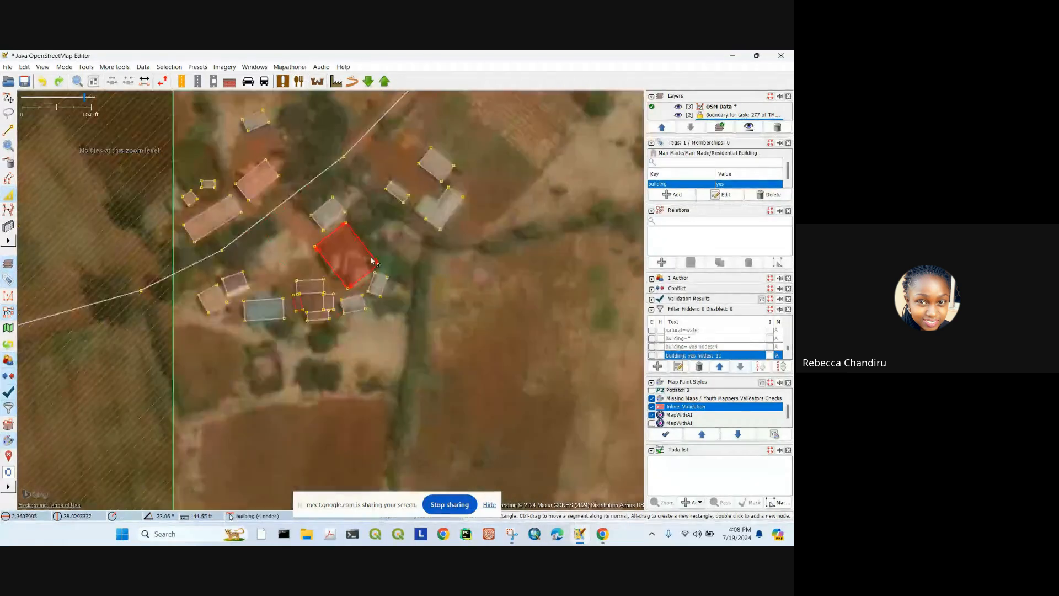
click(653, 339)
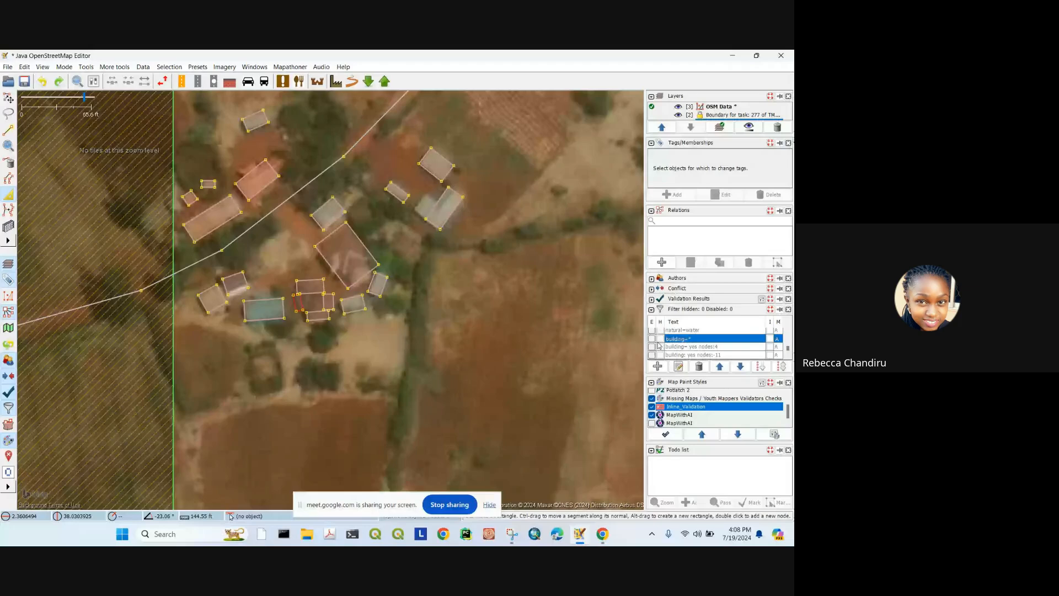
Step: Turn on an inverted building=* filter so only buildings are shown
click(653, 339)
click(660, 339)
click(770, 339)
scroll(195, 190, down, 1)
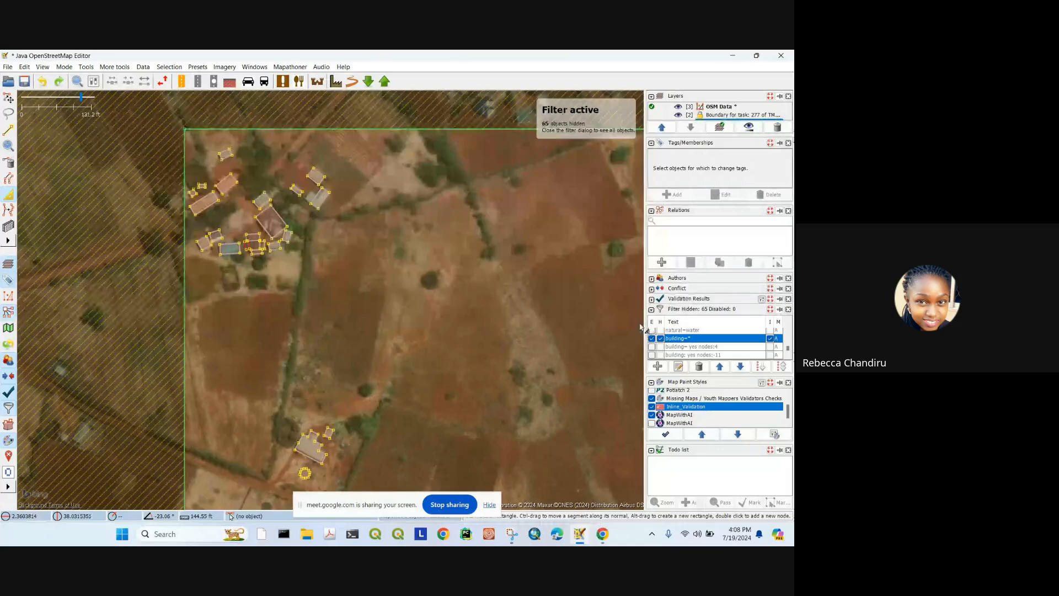
Step: Add a corner node to a northern building and drag it out into an L-shaped extension
click(322, 199)
scroll(325, 225, down, 2)
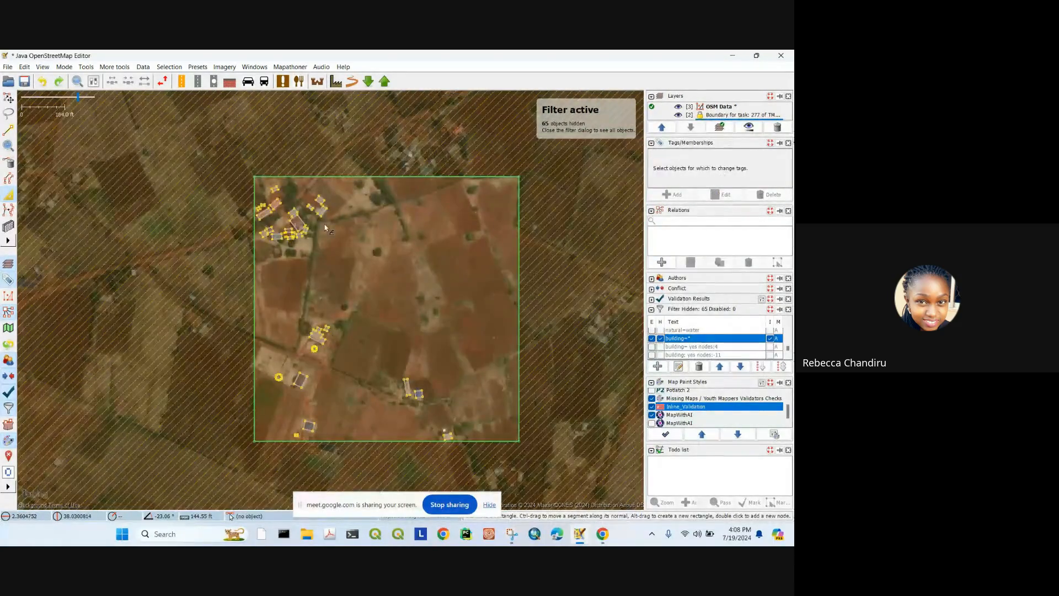
scroll(351, 229, up, 5)
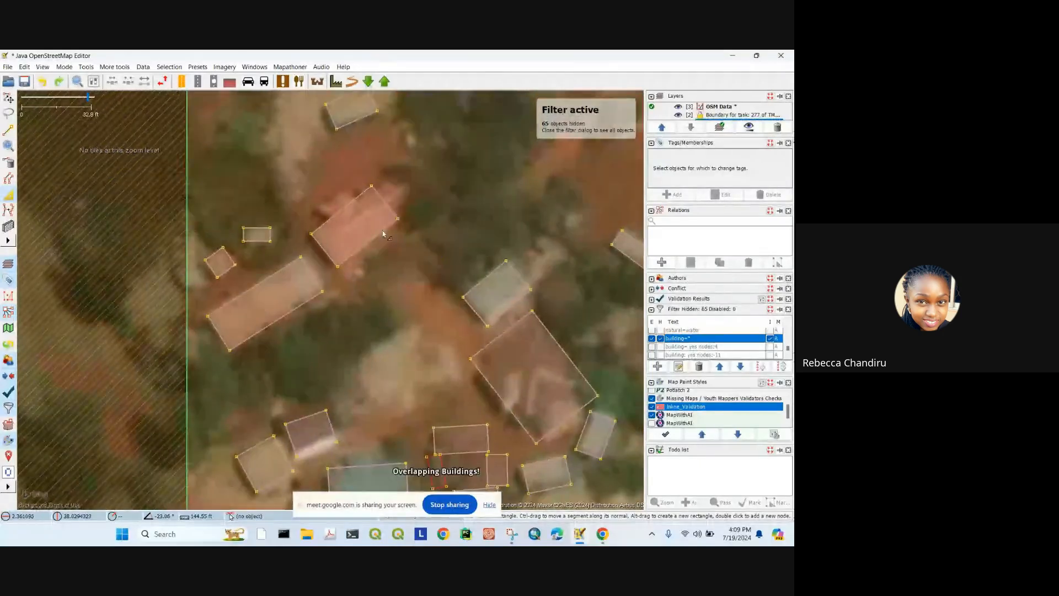
click(385, 234)
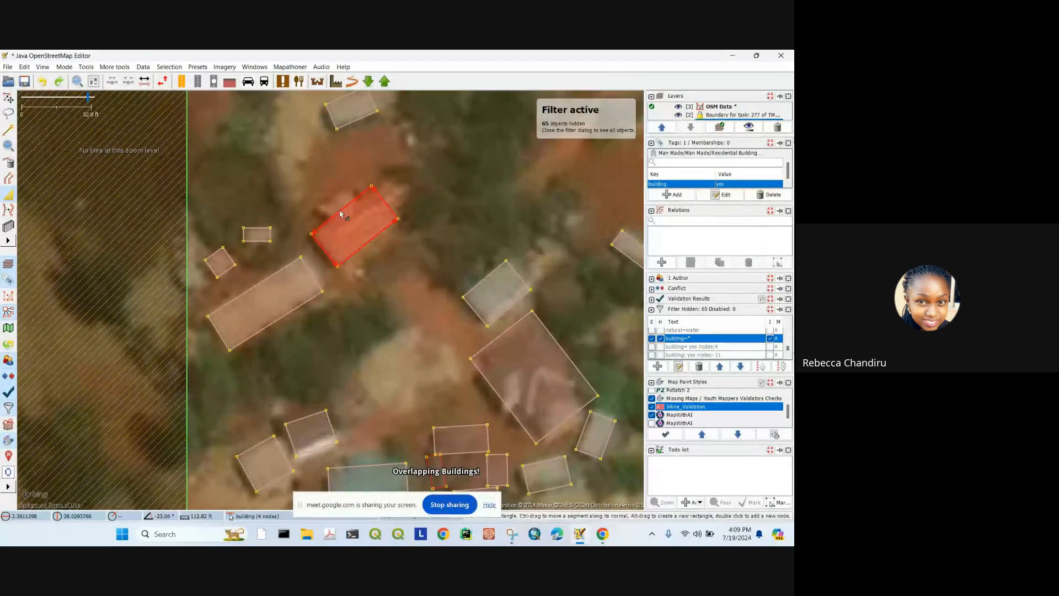
double_click(331, 219)
drag(355, 203, 405, 191)
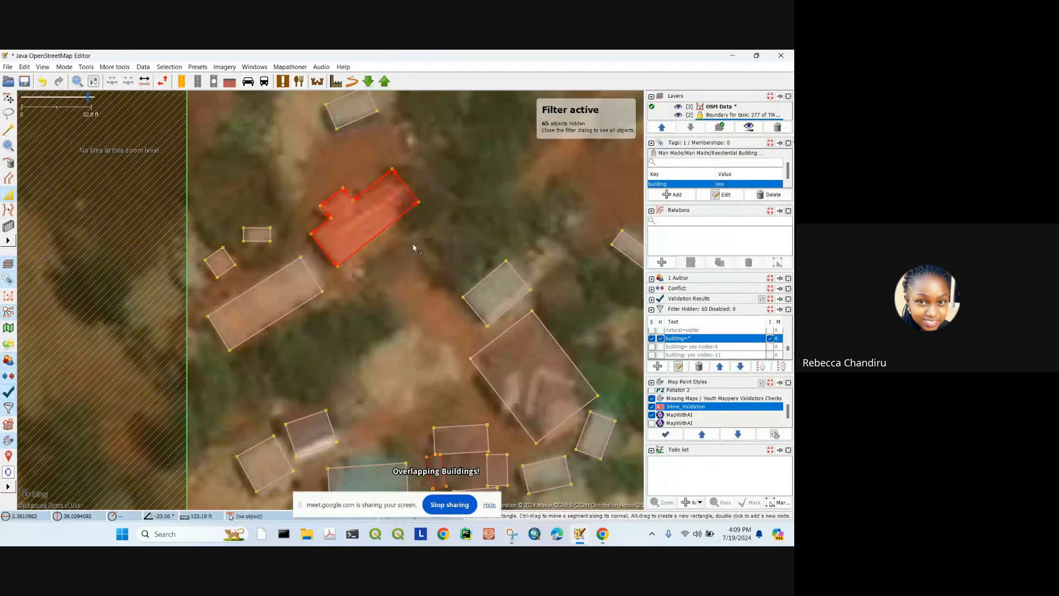
scroll(432, 265, down, 4)
scroll(434, 266, up, 2)
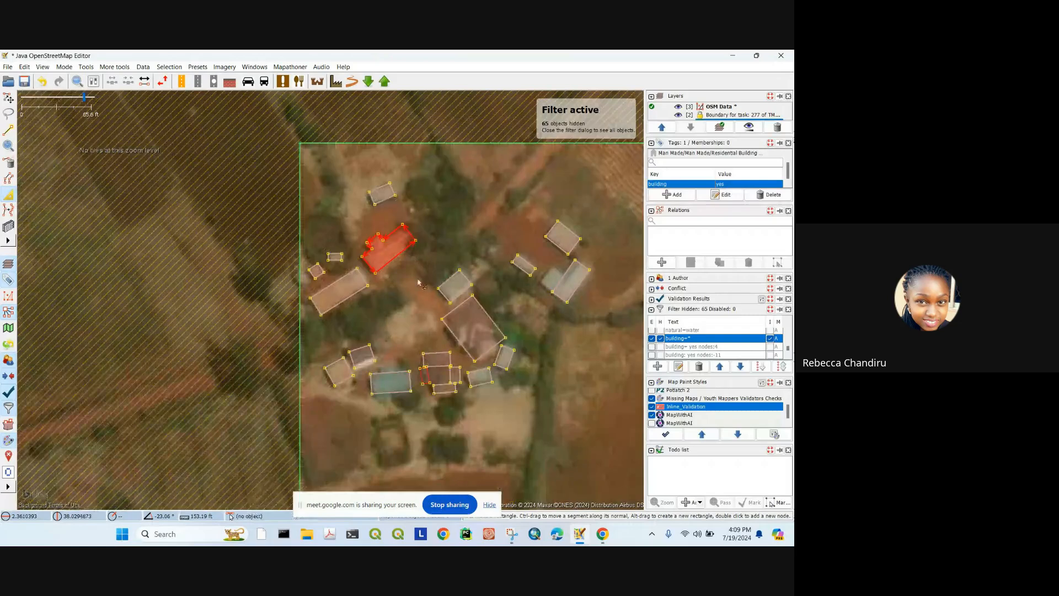
scroll(355, 295, up, 2)
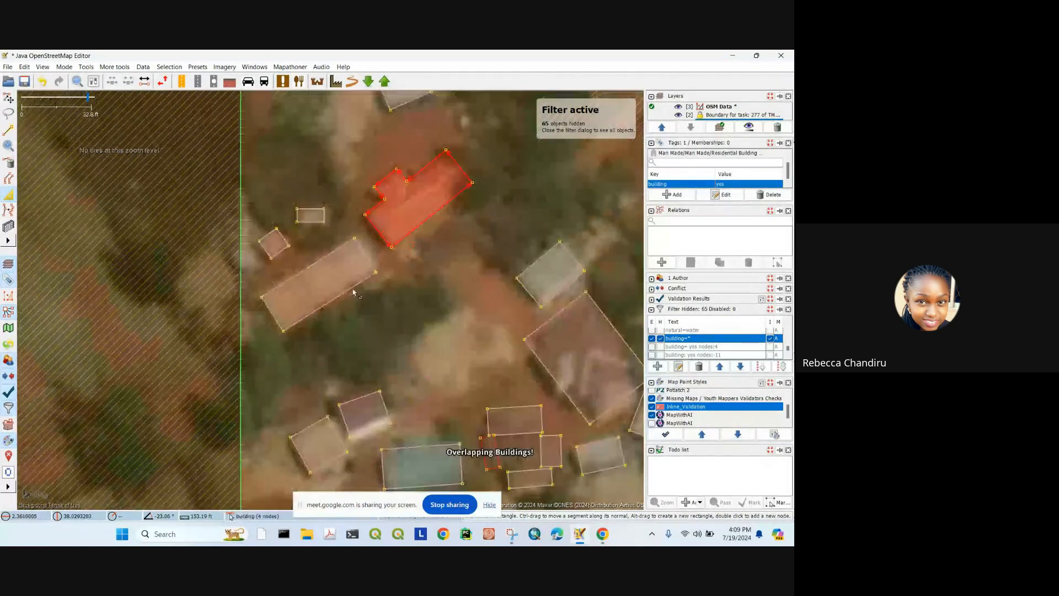
Step: Rotate the small rectangular building to match its roof
click(370, 261)
scroll(317, 222, up, 3)
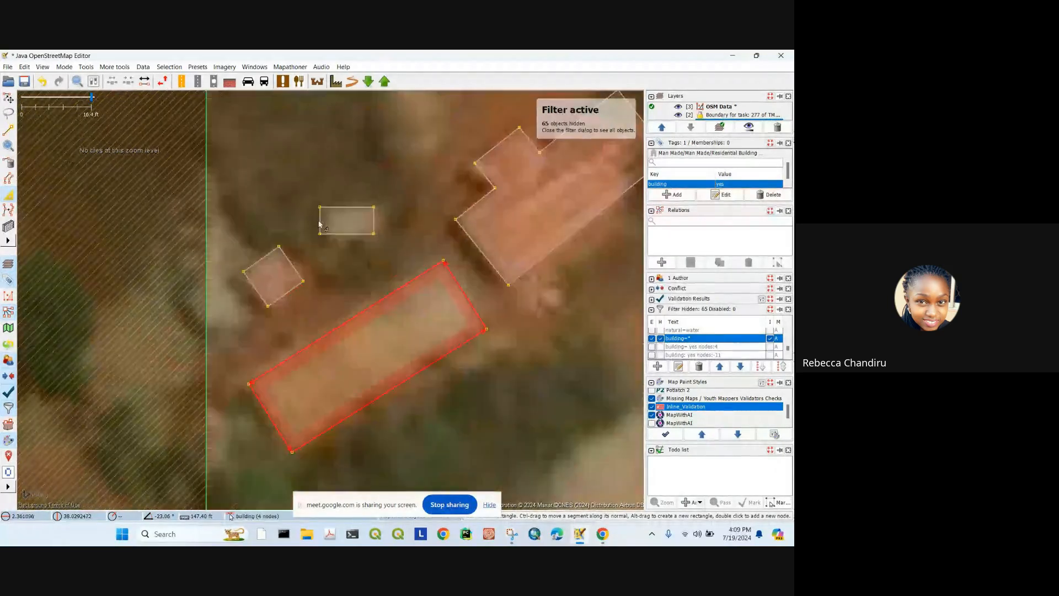
click(319, 223)
key(s)
scroll(324, 221, down, 3)
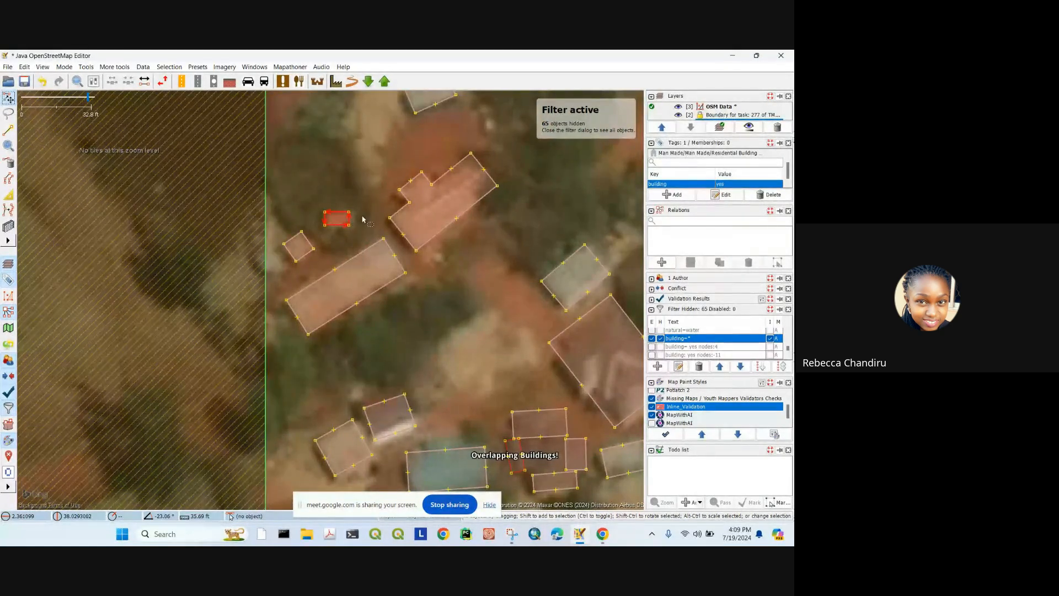
scroll(362, 219, up, 3)
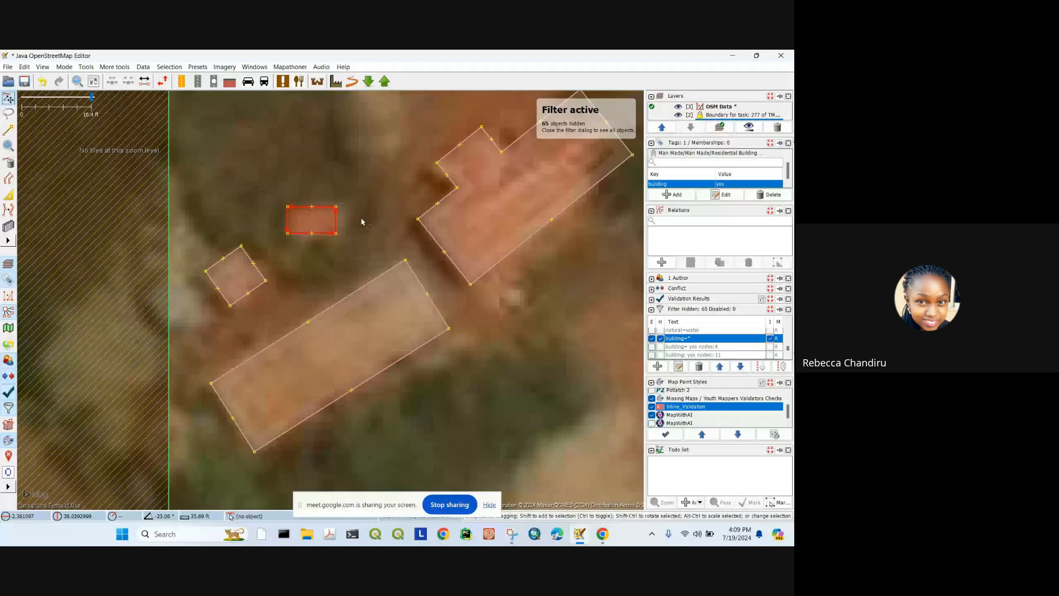
mouse_move(362, 221)
mouse_down()
mouse_move(329, 202)
mouse_move(364, 218)
mouse_move(359, 227)
mouse_up()
scroll(322, 231, down, 3)
scroll(403, 282, up, 2)
Step: Scale the large central building down to fit its roof
click(435, 301)
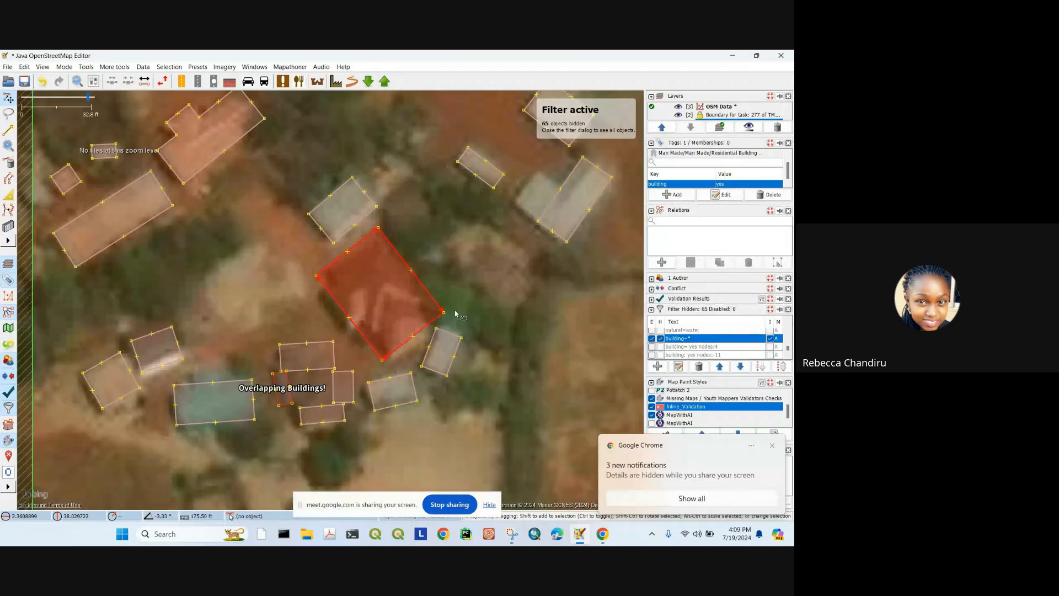
mouse_move(473, 260)
mouse_down()
mouse_move(421, 289)
mouse_move(457, 272)
mouse_up()
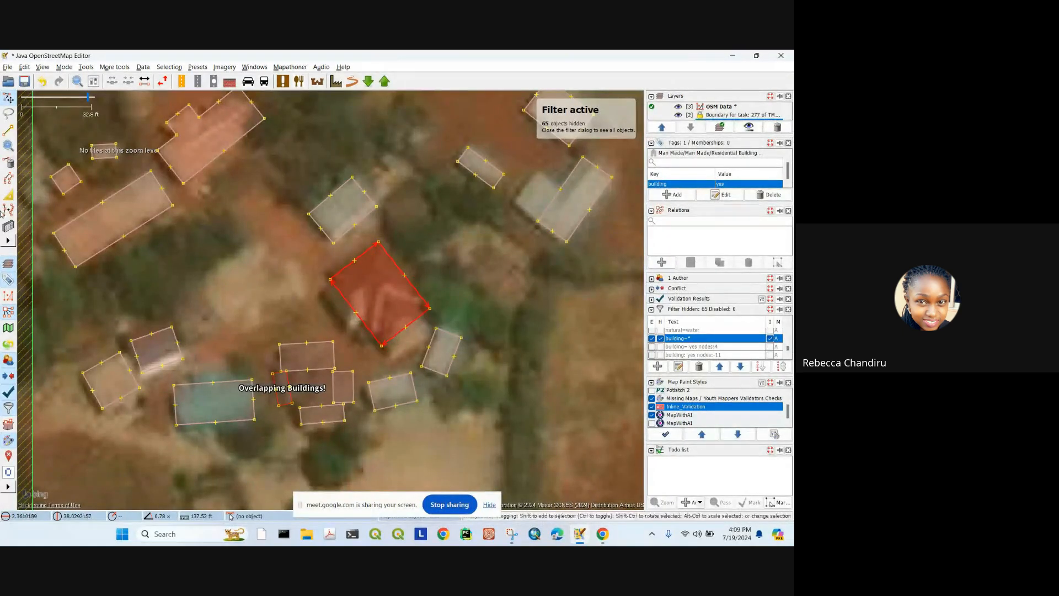
click(10, 195)
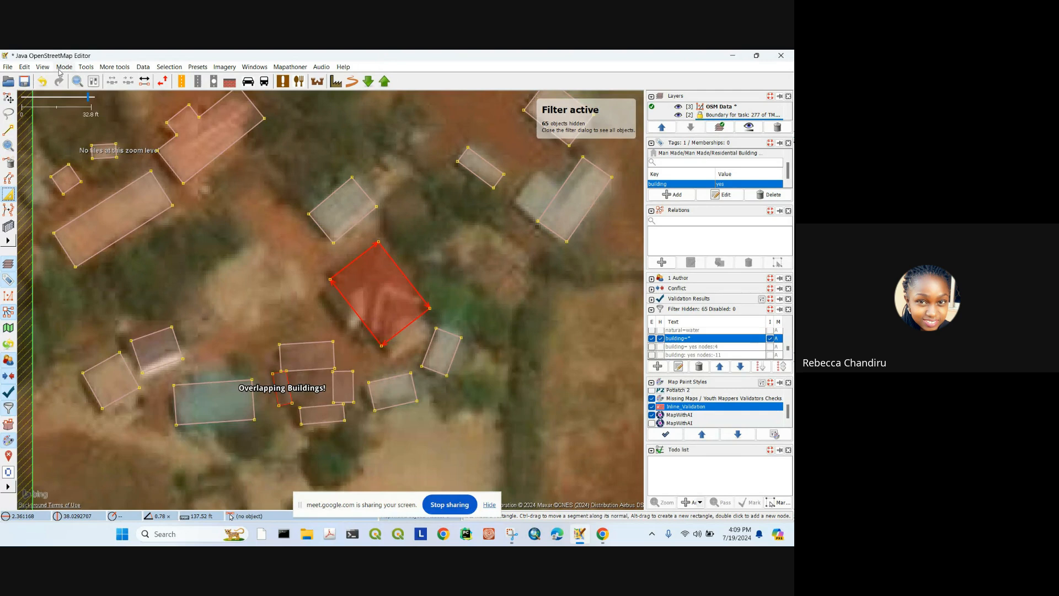
click(24, 66)
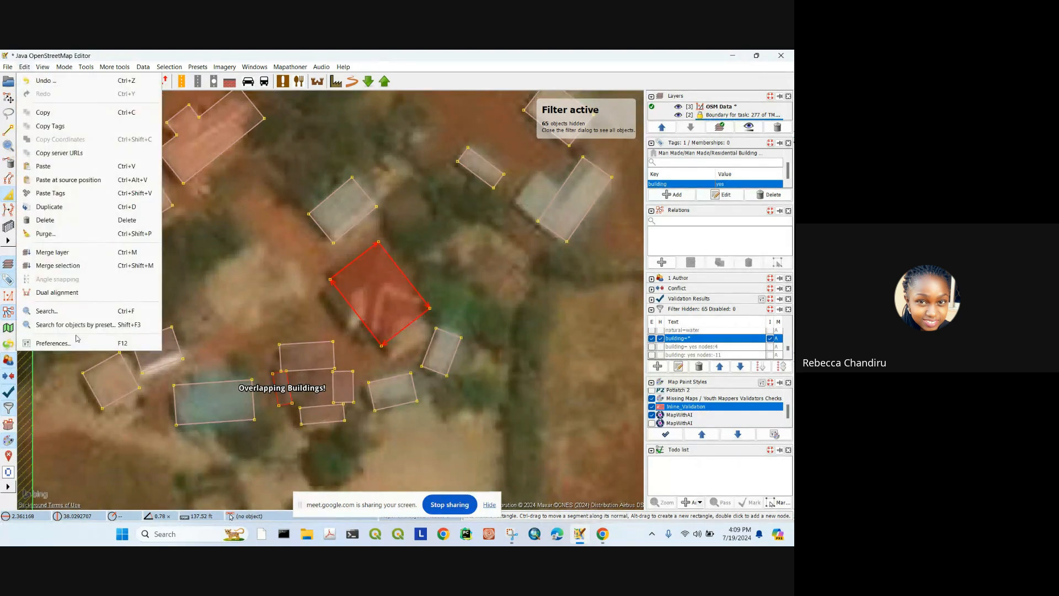
Step: Browse the Keyboard Shortcuts page in Preferences, then close the Preferences window
click(53, 343)
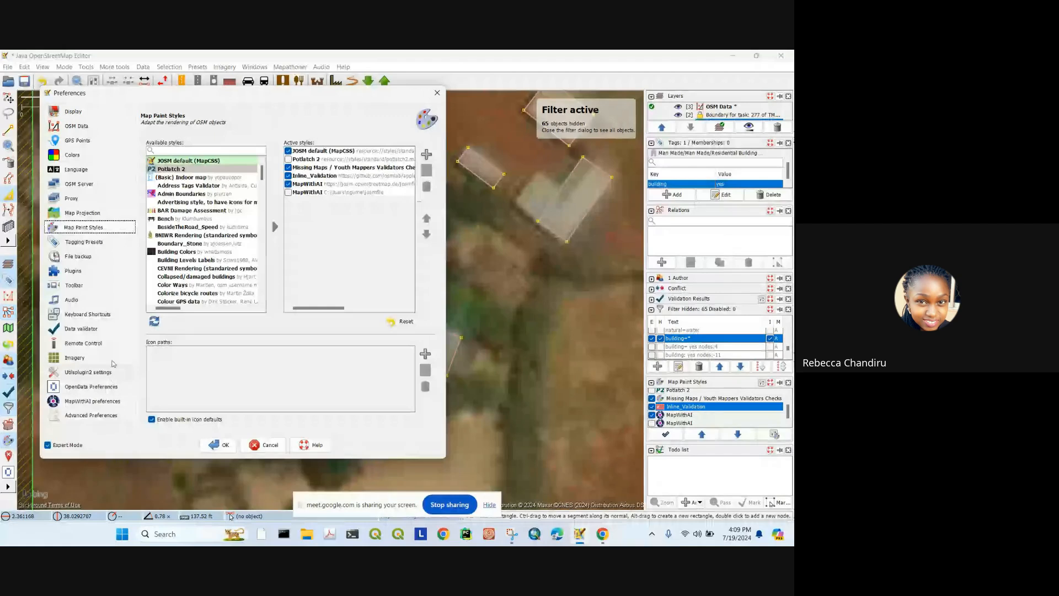
click(87, 314)
scroll(287, 284, down, 6)
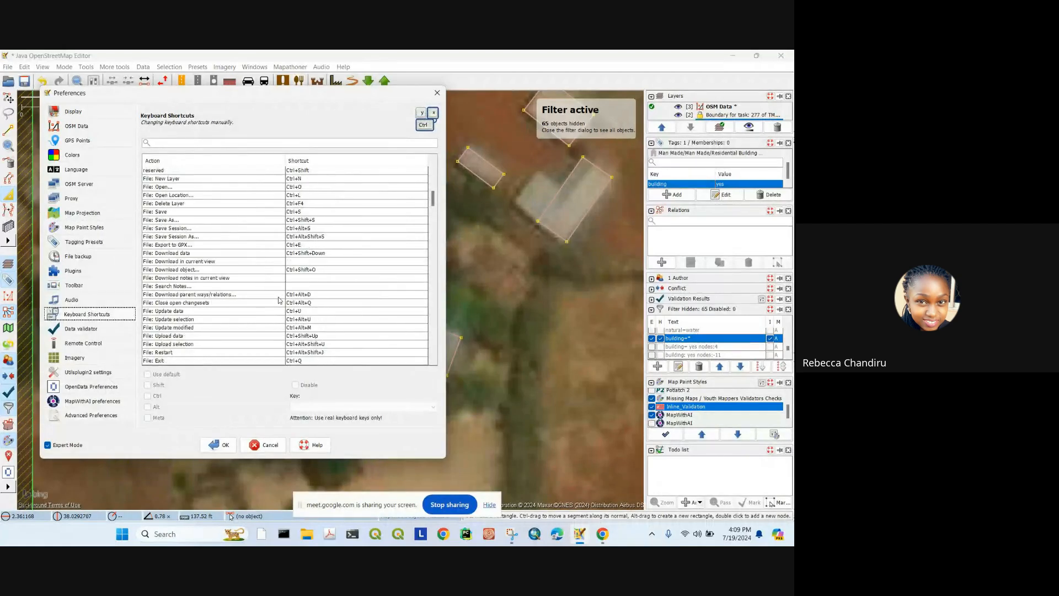
scroll(205, 281, down, 10)
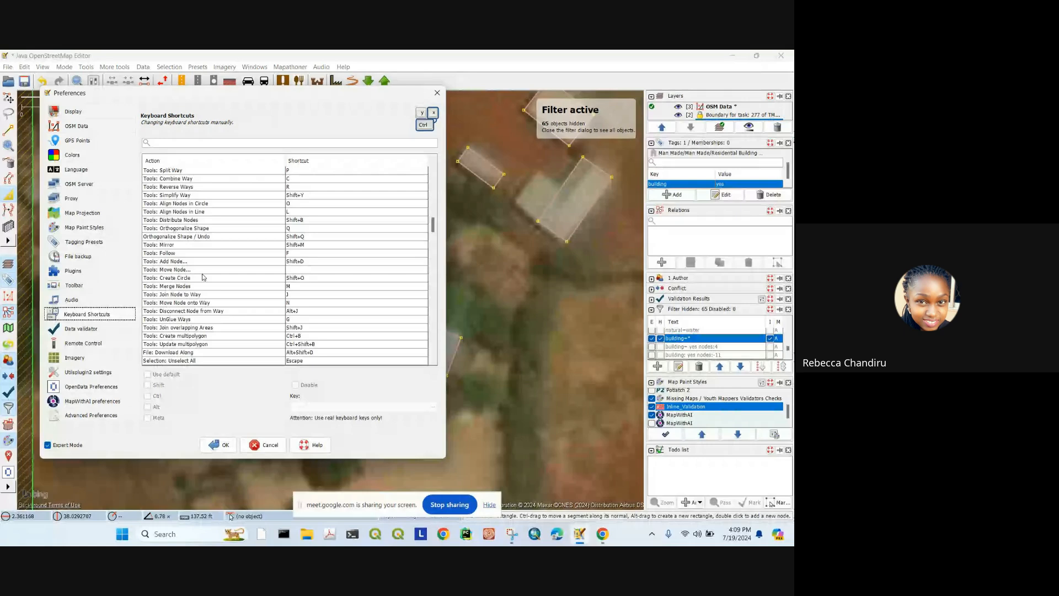
scroll(217, 282, down, 10)
click(438, 93)
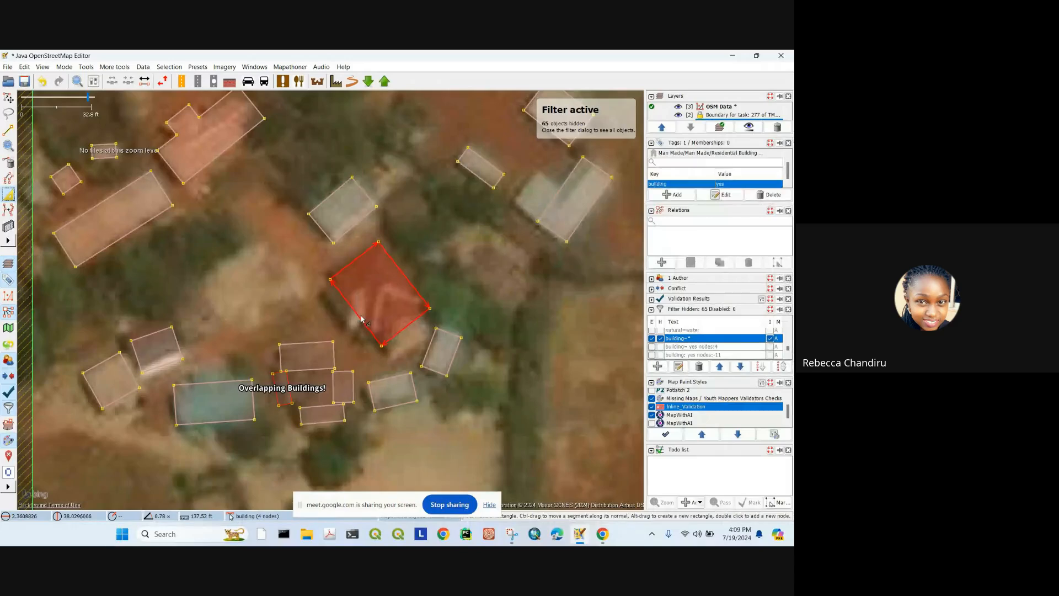
Step: Add a notch node and extrude the large building's edges in and out to fit its roof
double_click(363, 322)
drag(350, 304, 338, 315)
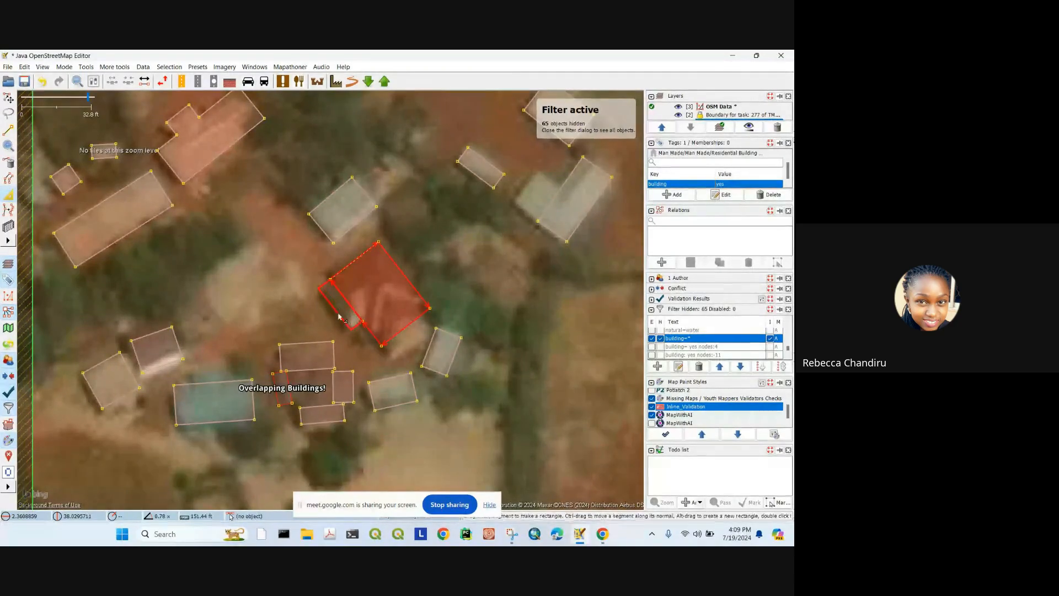
drag(411, 326, 415, 341)
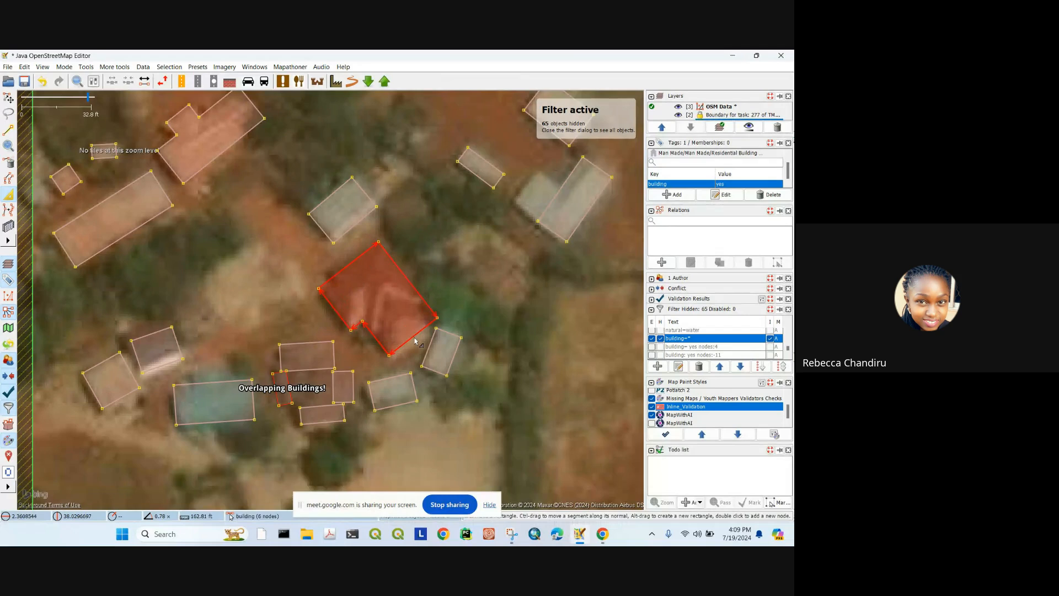
scroll(433, 309, up, 2)
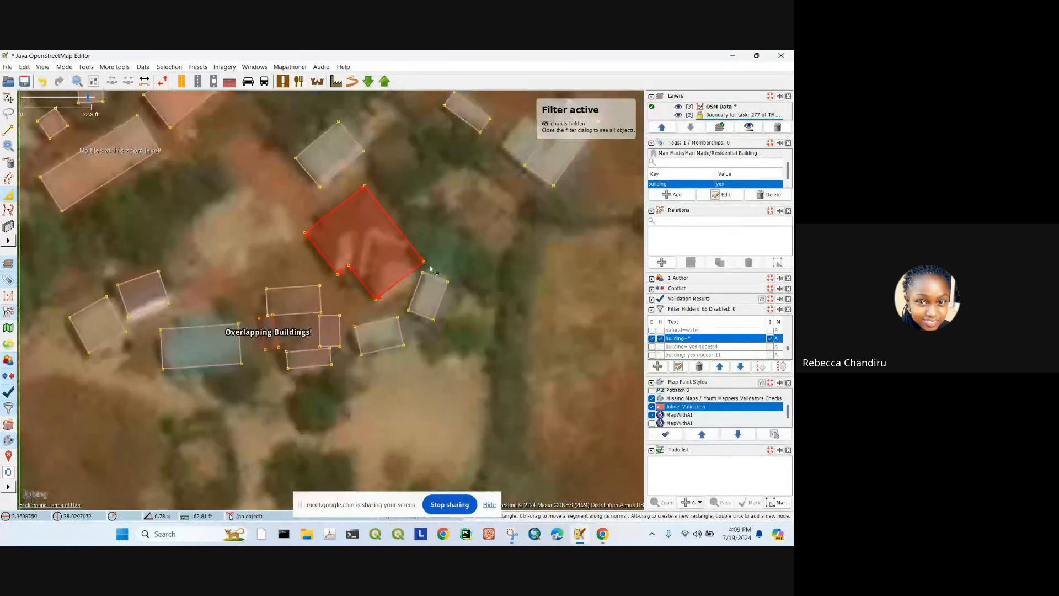
mouse_move(411, 249)
mouse_down()
mouse_move(373, 279)
mouse_move(401, 256)
mouse_up()
scroll(407, 248, down, 4)
scroll(403, 247, up, 4)
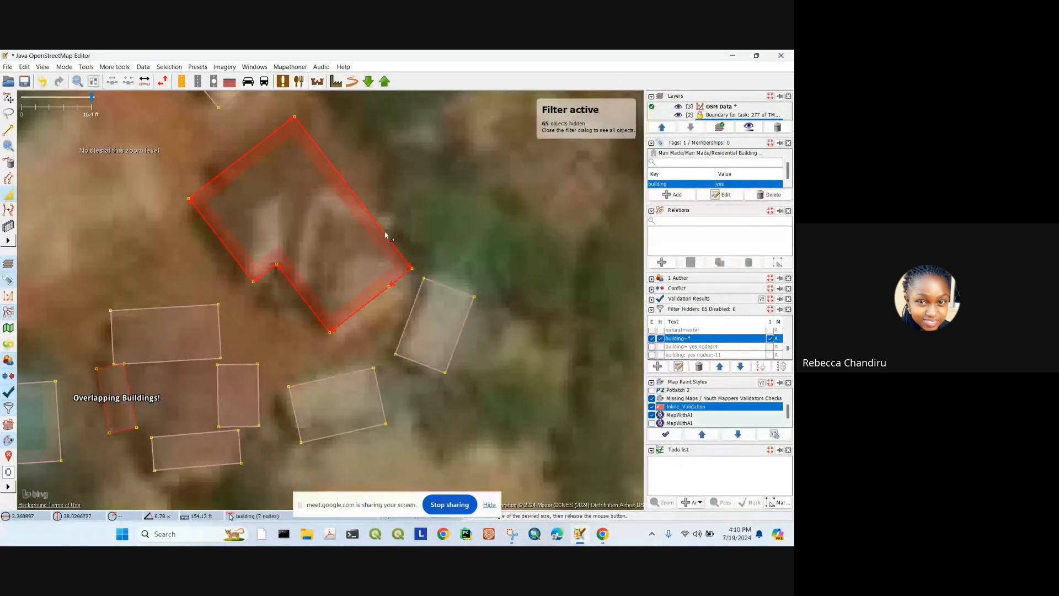
drag(374, 218, 403, 193)
Step: Pull the small building's top edge in so it stops overlapping the cluster
scroll(338, 152, down, 2)
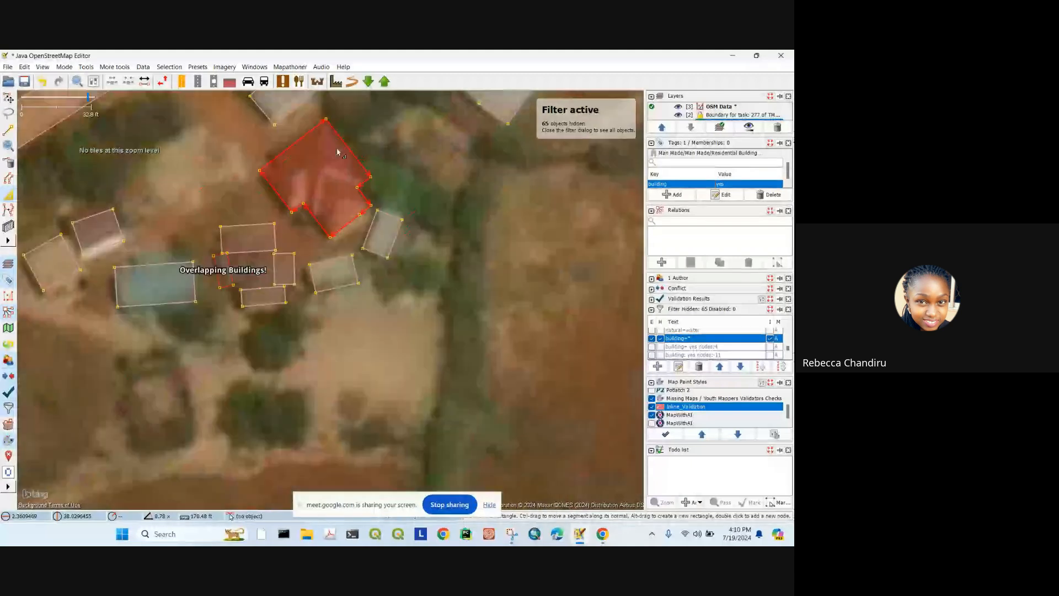
drag(239, 275, 321, 264)
scroll(321, 263, up, 4)
drag(244, 175, 247, 191)
scroll(330, 296, down, 5)
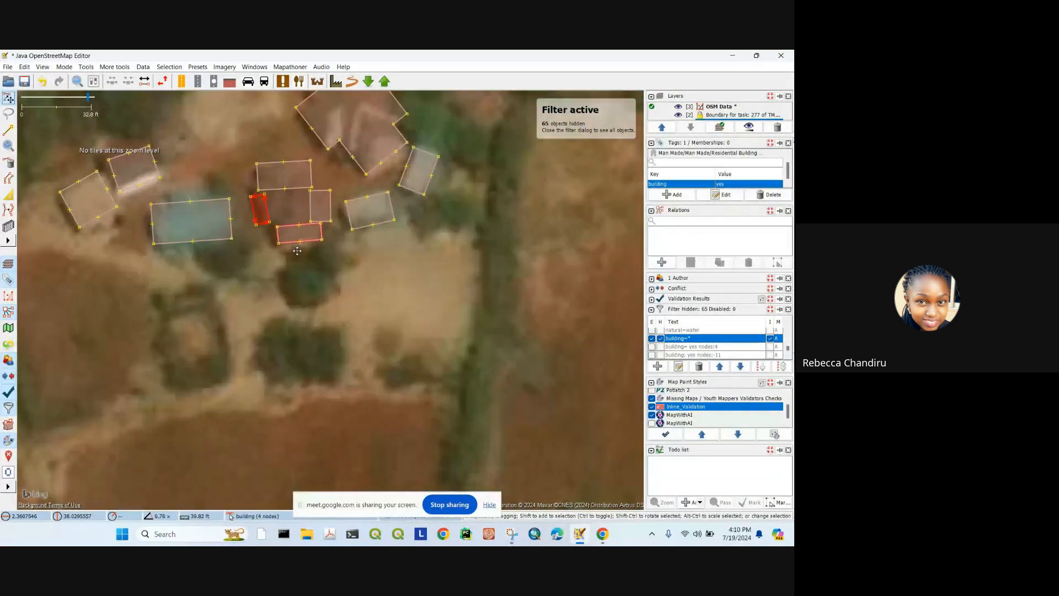
Step: Undo the accidental moves of the small building and three-building cluster, then deselect
drag(330, 295, 338, 379)
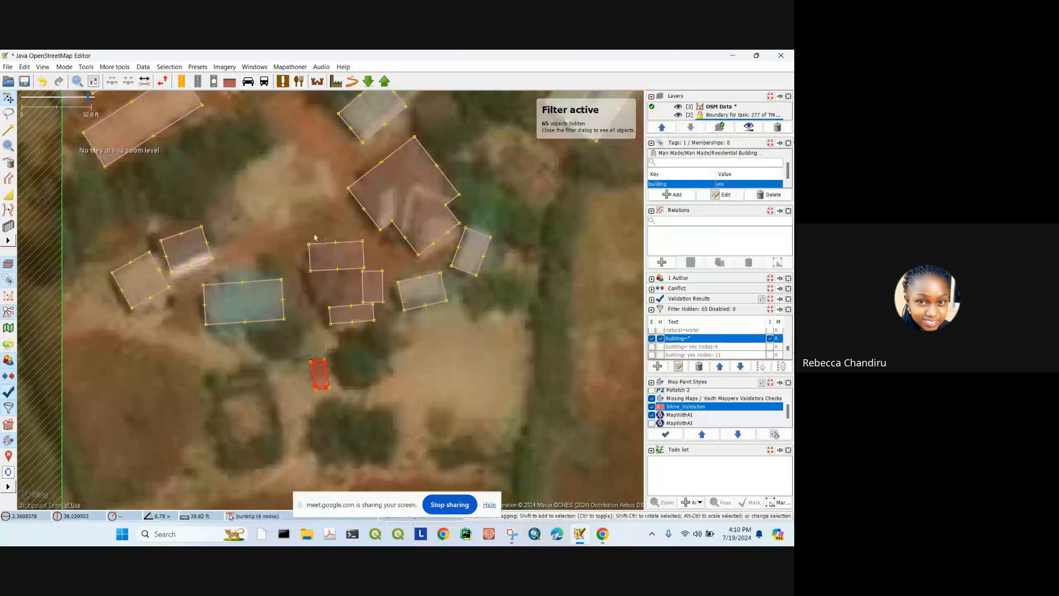
drag(307, 227, 384, 318)
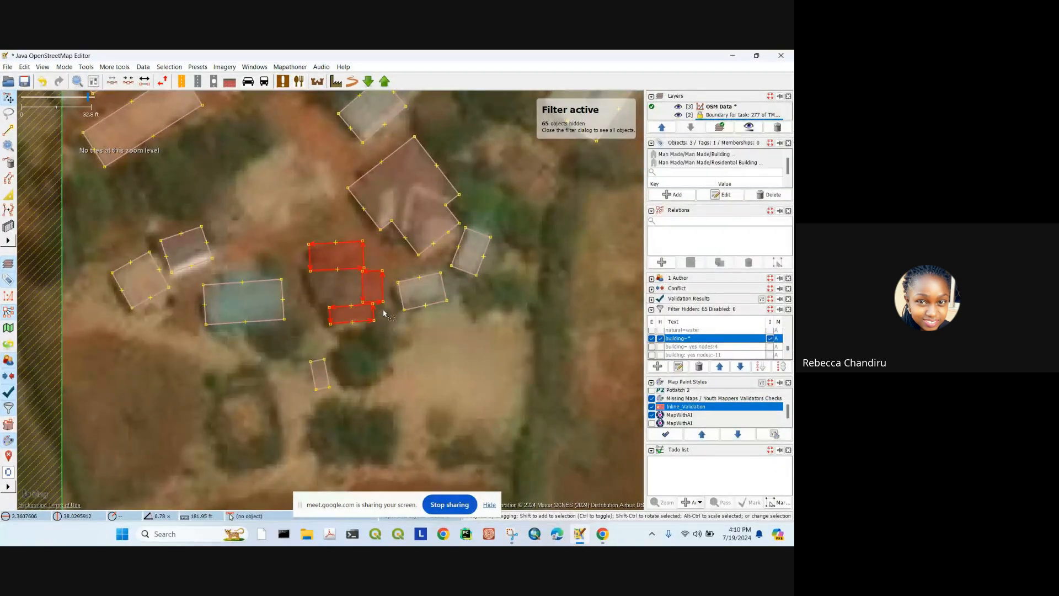
drag(373, 318, 392, 428)
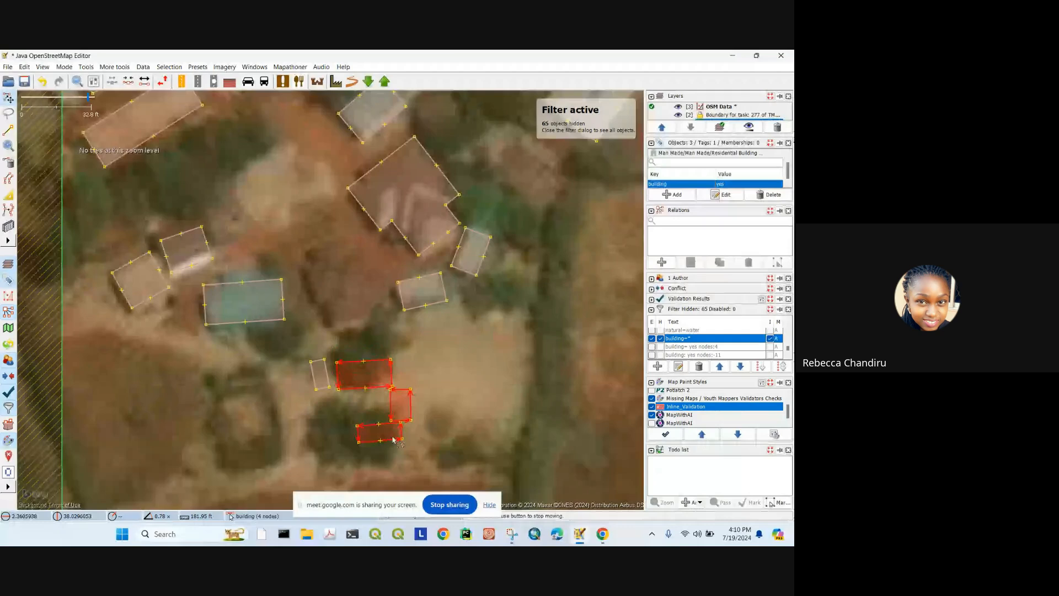
scroll(359, 306, down, 4)
scroll(379, 319, up, 2)
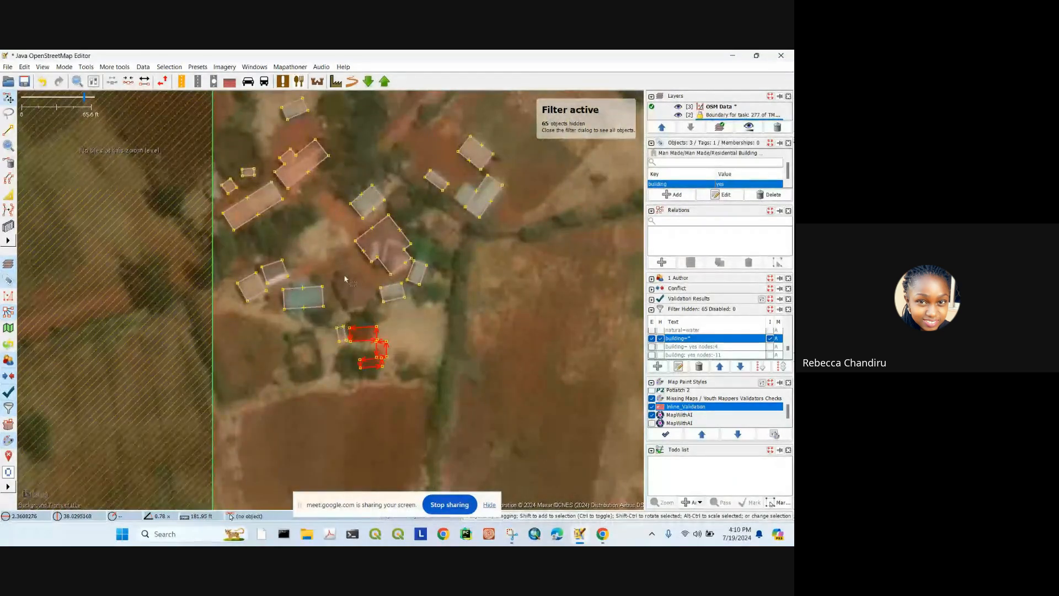
scroll(356, 304, up, 4)
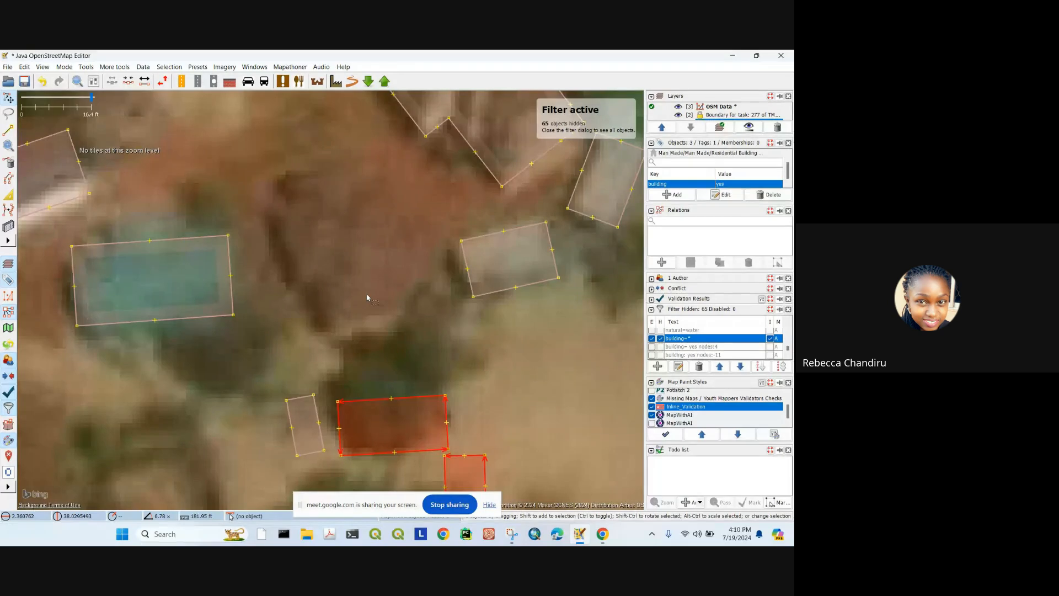
key(ctrl+z)
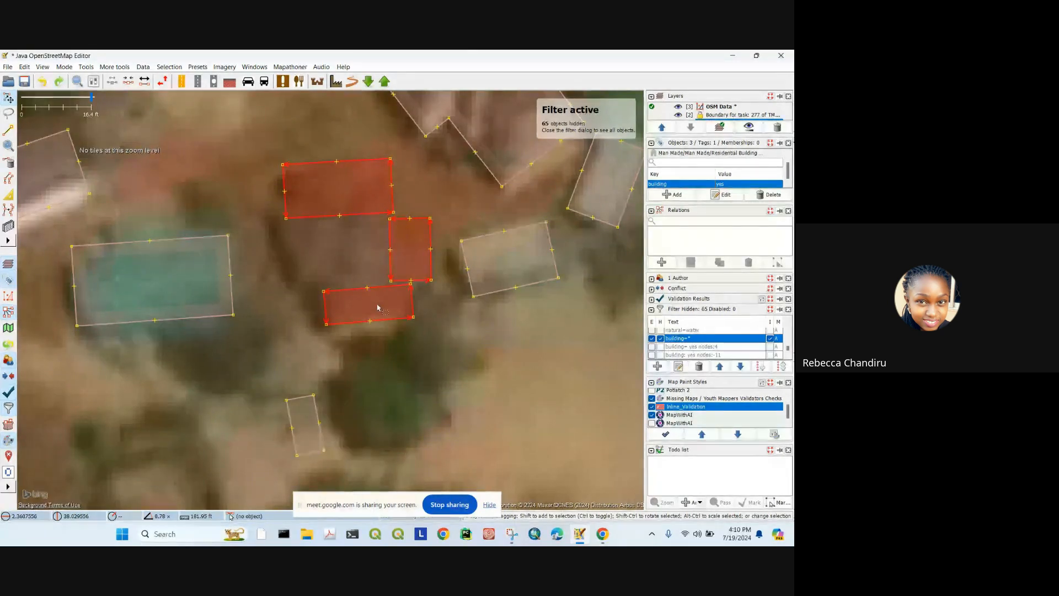
key(ctrl+z)
click(341, 260)
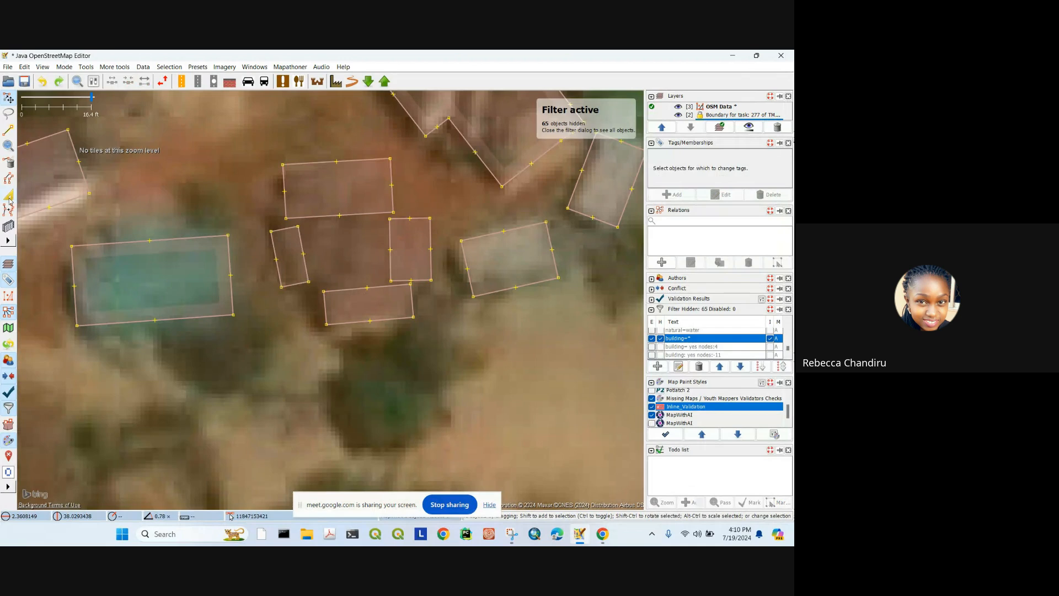
Step: Stretch the small and bottom cluster buildings so all four buildings overlap
click(303, 267)
drag(302, 267, 398, 249)
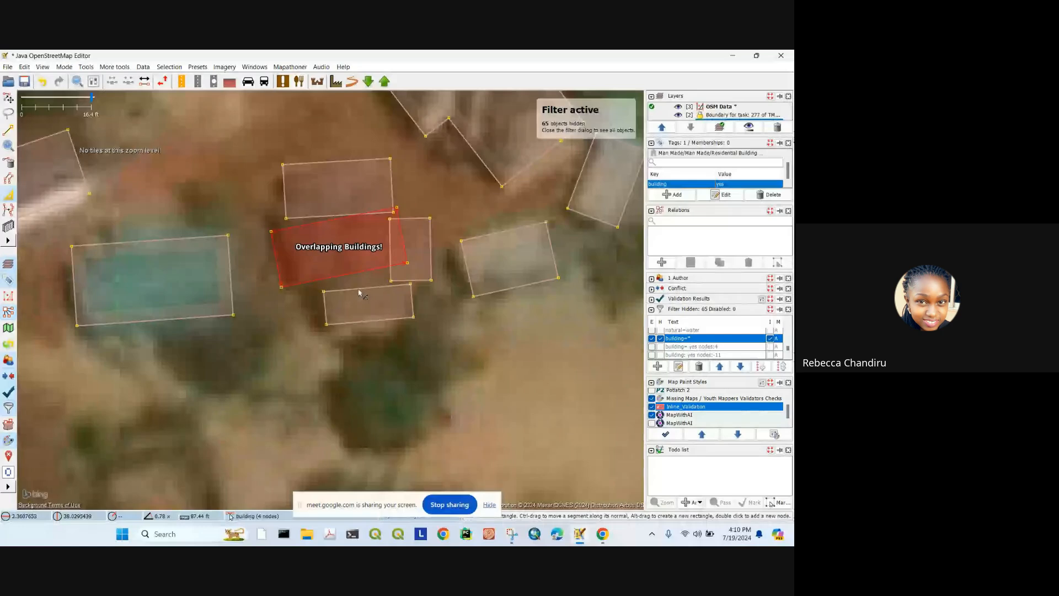
drag(369, 287, 325, 233)
click(325, 218)
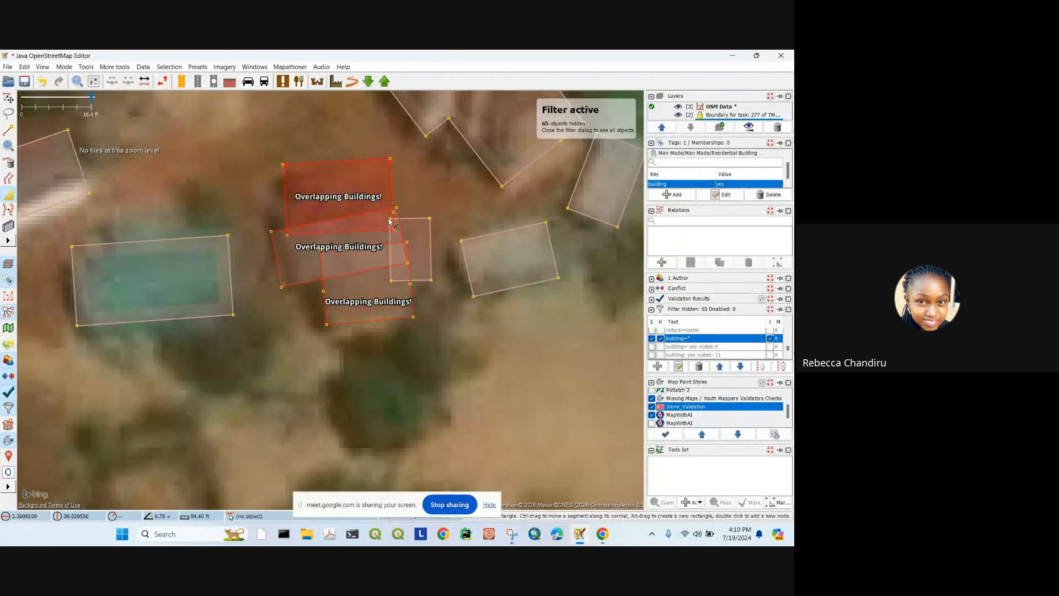
click(8, 98)
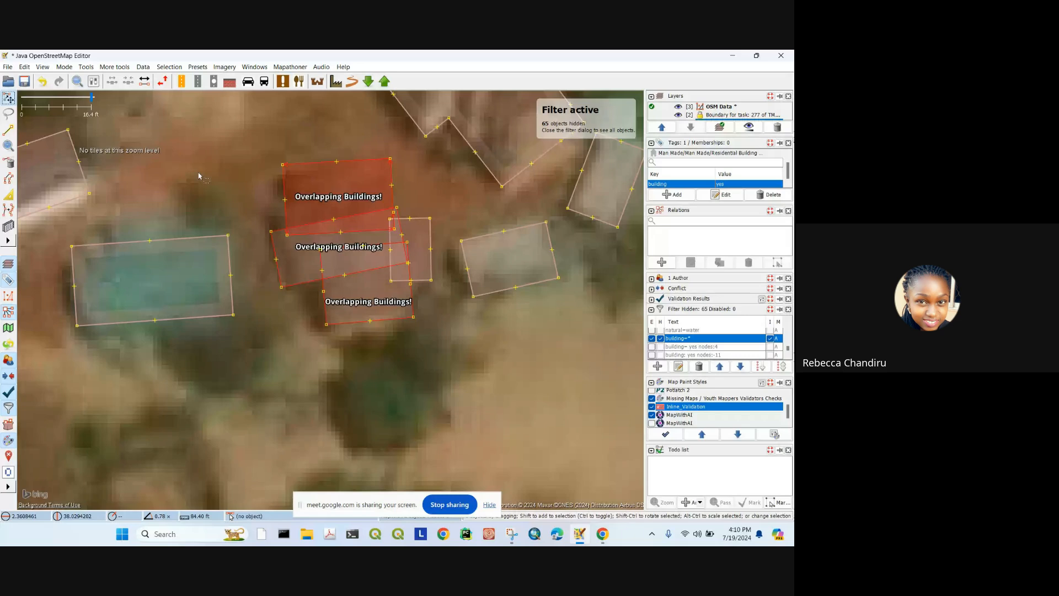
Step: Box-select the four buildings, merge them into one outline, and delete the redundant notch node
drag(261, 156, 444, 347)
key(shift+u)
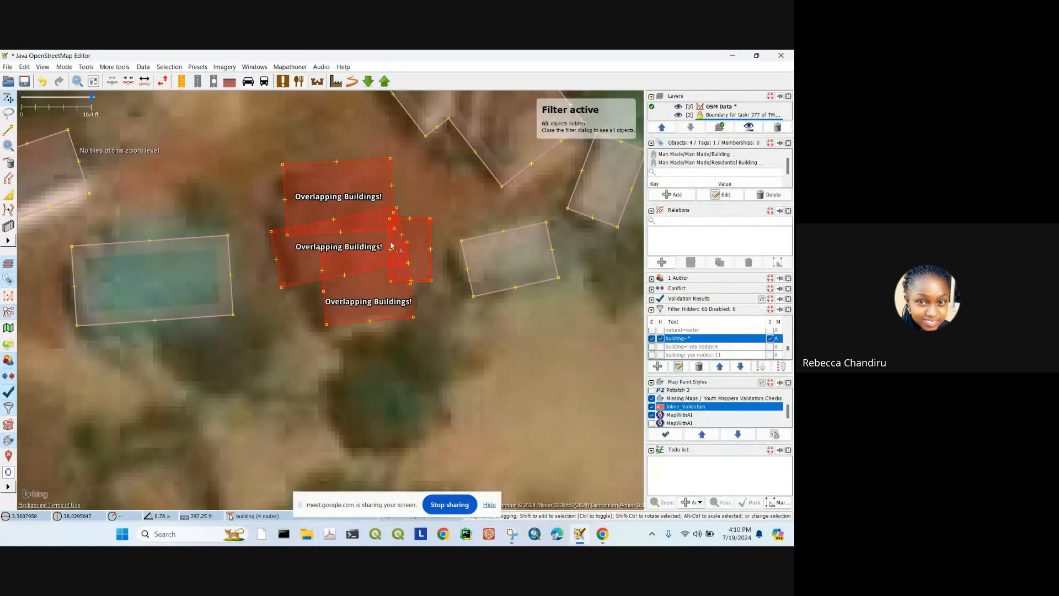
key(shift+j)
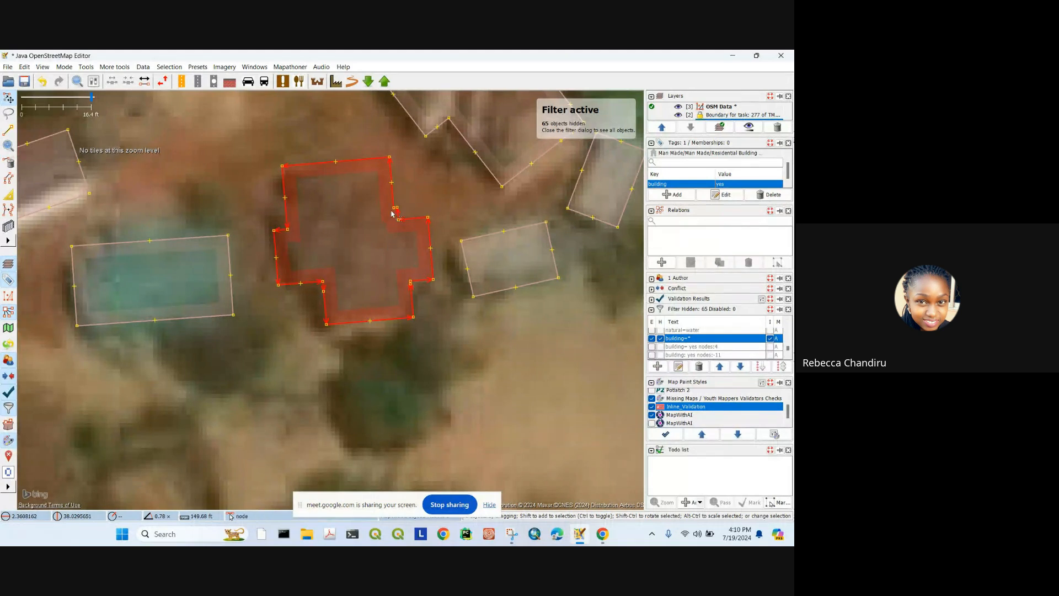
scroll(395, 214, up, 2)
drag(395, 214, 416, 226)
key(Delete)
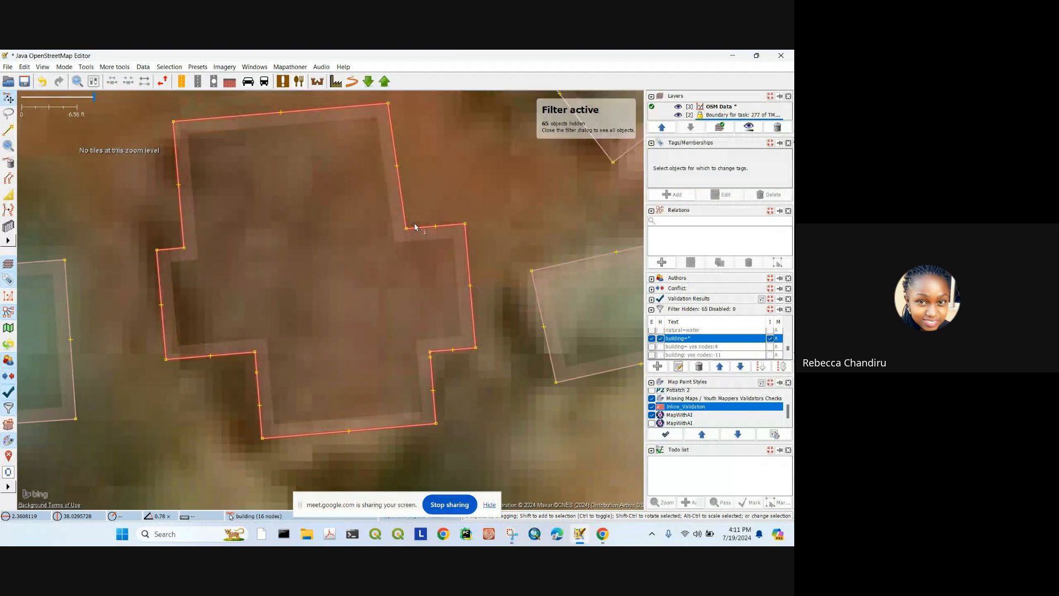
Step: Tidy the merged building's node positions with Improve Way Accuracy (W)
scroll(435, 367, up, 3)
click(418, 308)
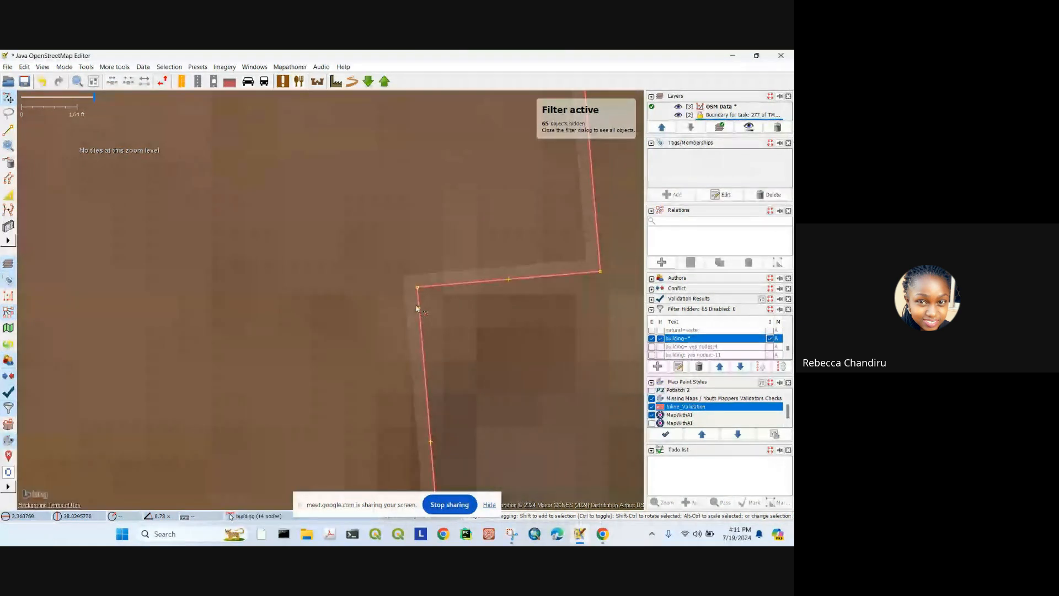
key(Escape)
scroll(416, 304, down, 8)
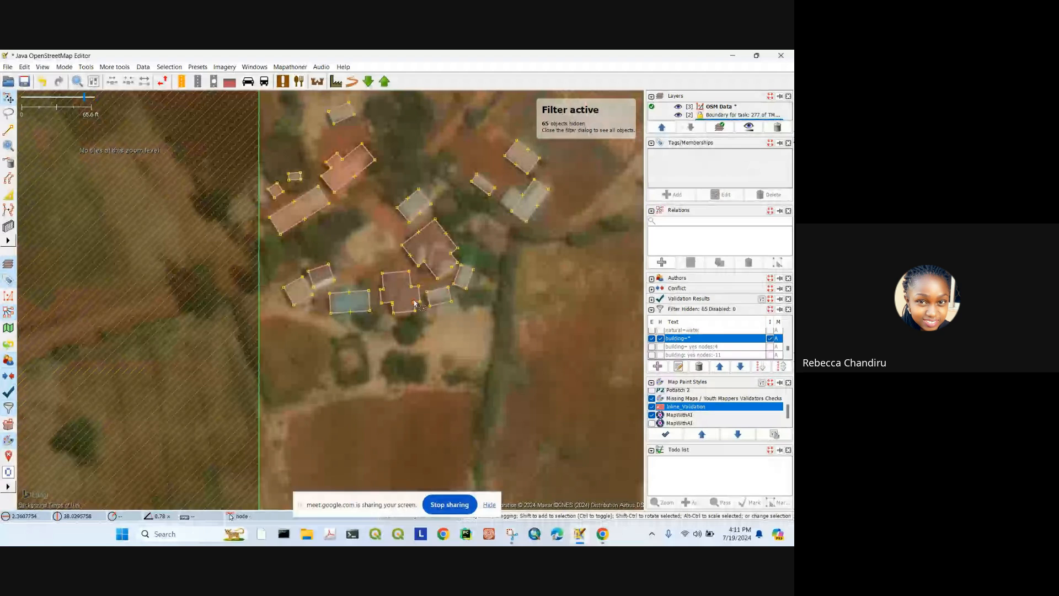
click(389, 277)
scroll(404, 280, up, 4)
key(w)
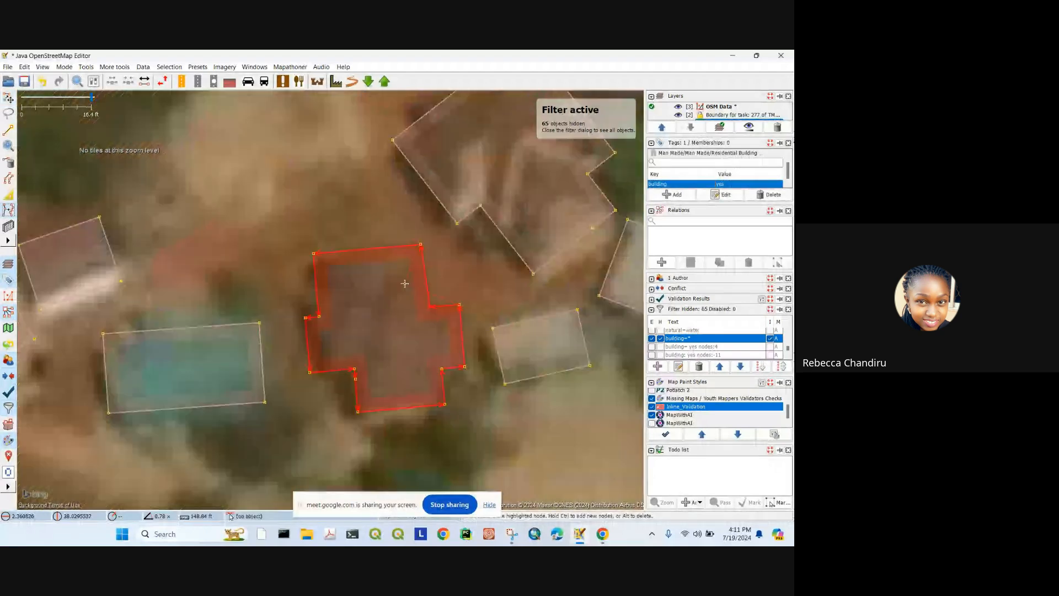
click(11, 102)
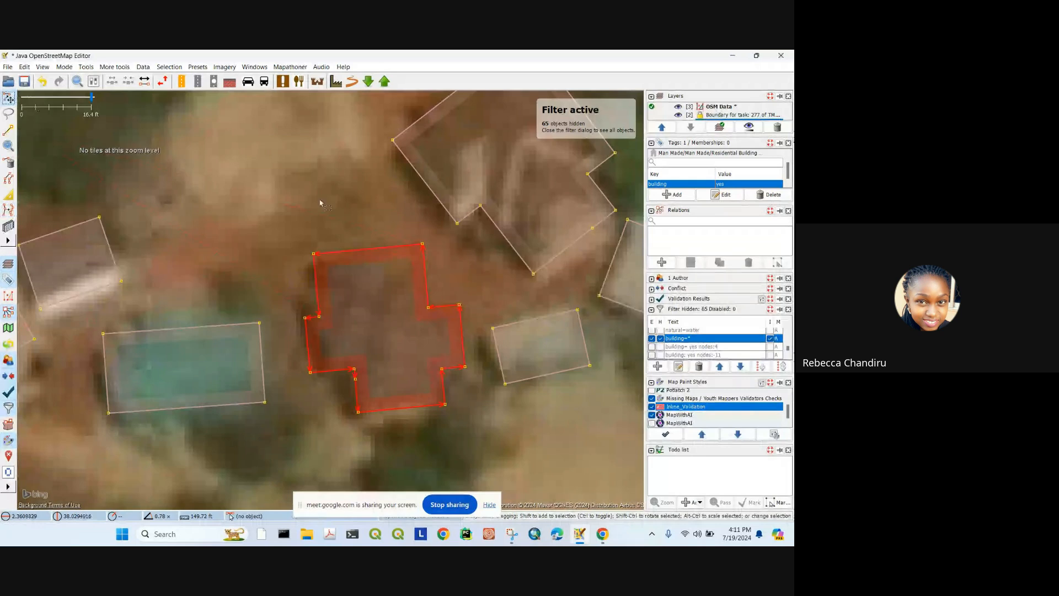
scroll(335, 213, down, 2)
drag(367, 225, 368, 226)
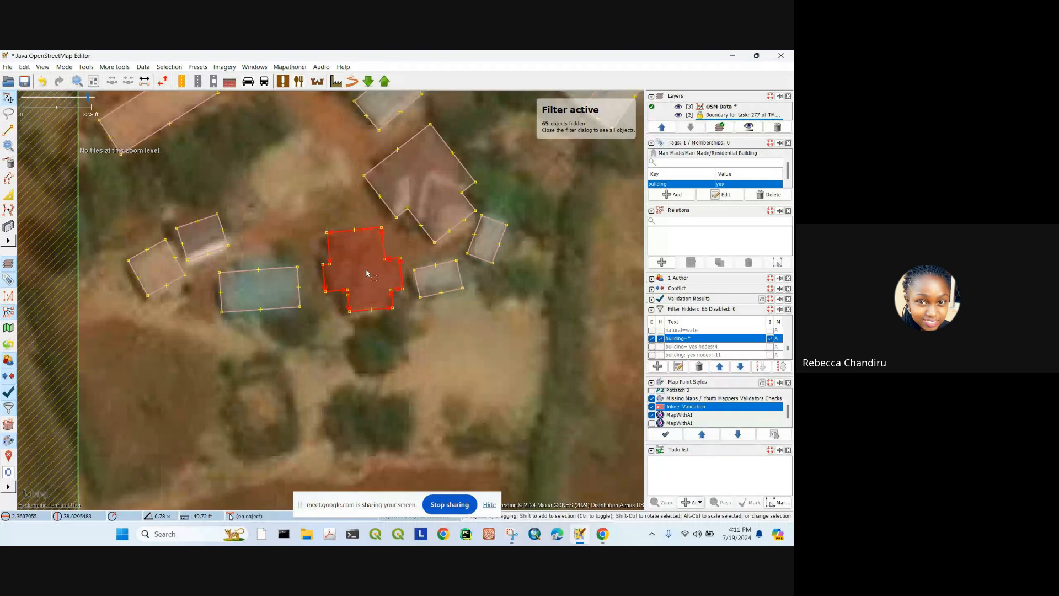
Step: Move the merged building's top-right corner outward, then deselect it
click(404, 266)
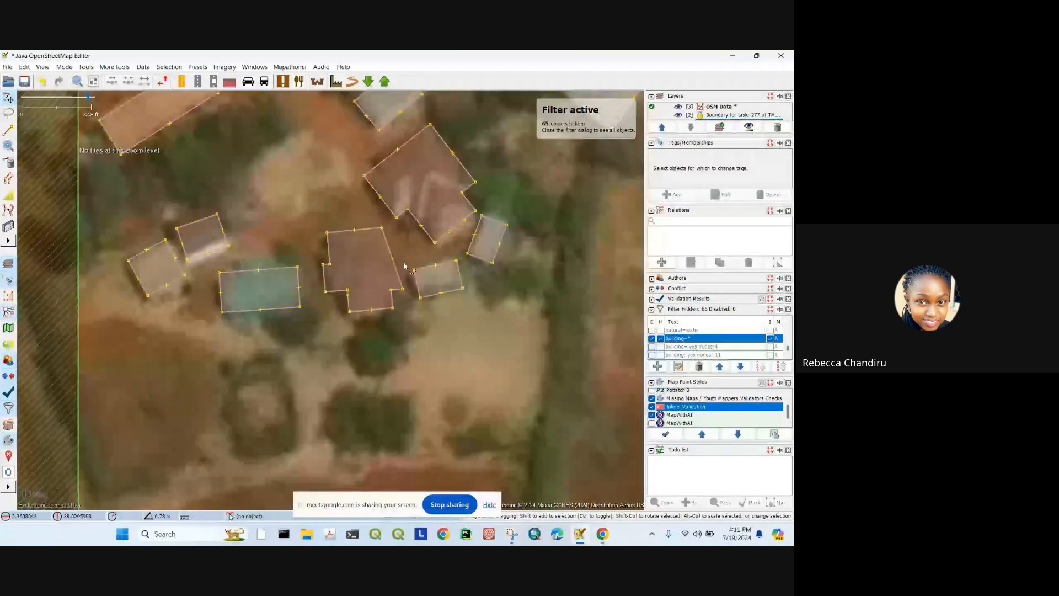
drag(381, 227, 395, 230)
click(398, 237)
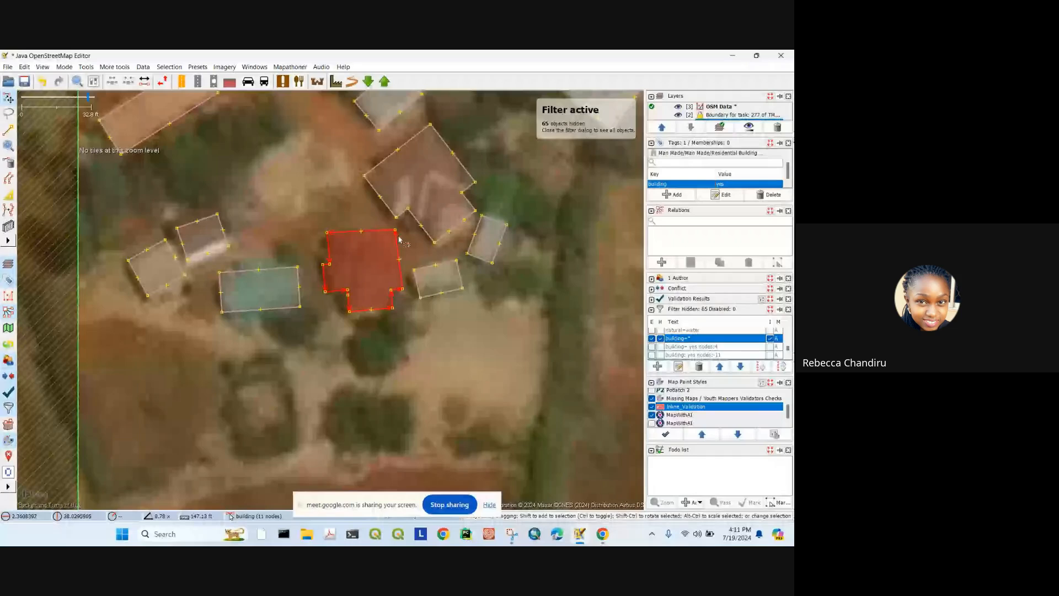
click(433, 373)
scroll(375, 286, down, 4)
scroll(369, 288, up, 4)
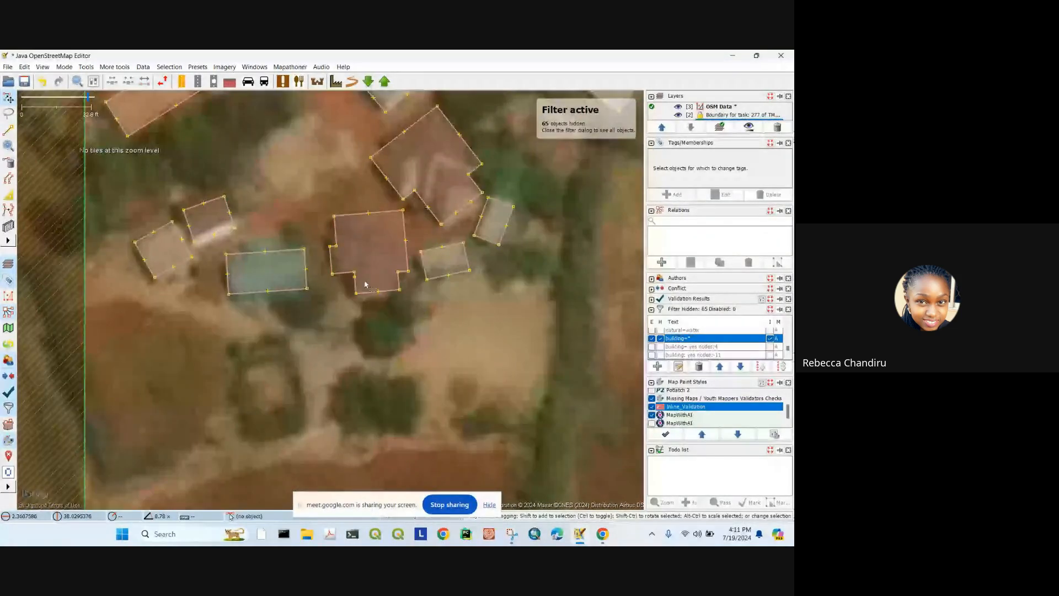
scroll(365, 284, up, 2)
Step: Undo the slip, rotate the small building to the imagery, and extrude an L-wing on its left
click(478, 247)
scroll(473, 247, down, 6)
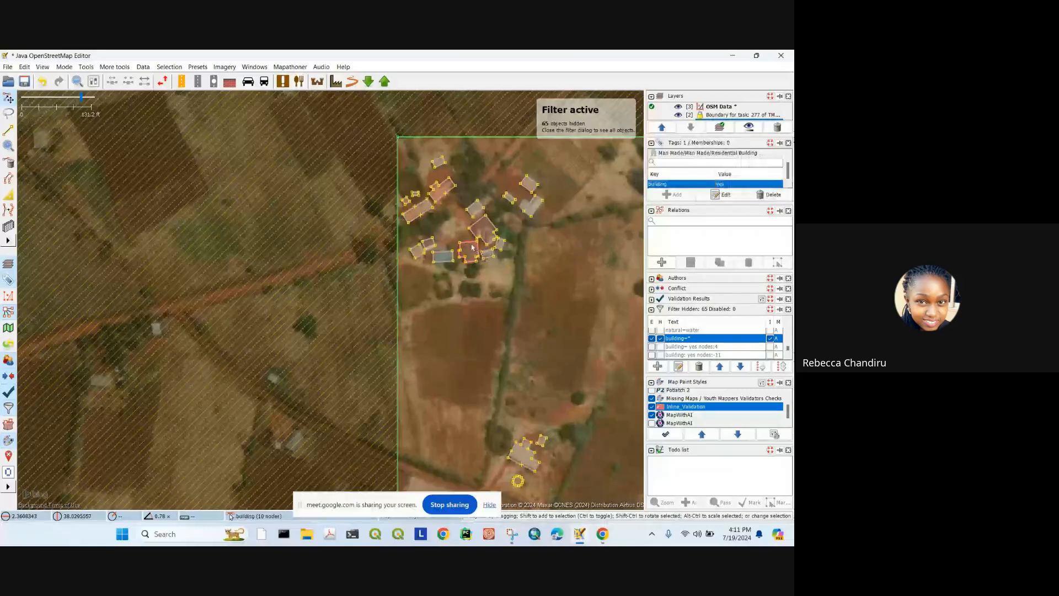
click(474, 246)
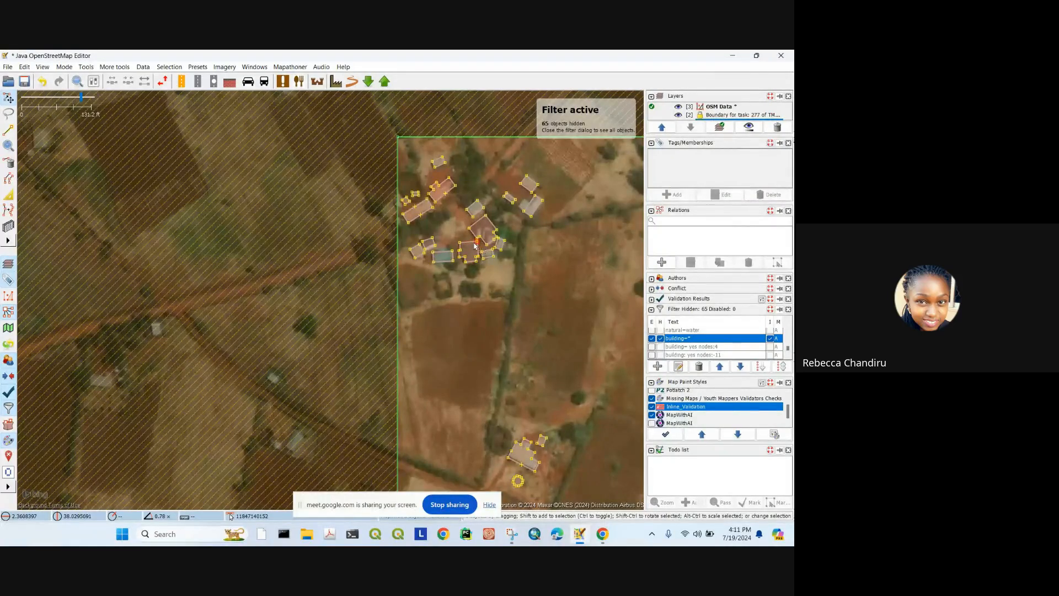
click(478, 247)
scroll(473, 248, up, 4)
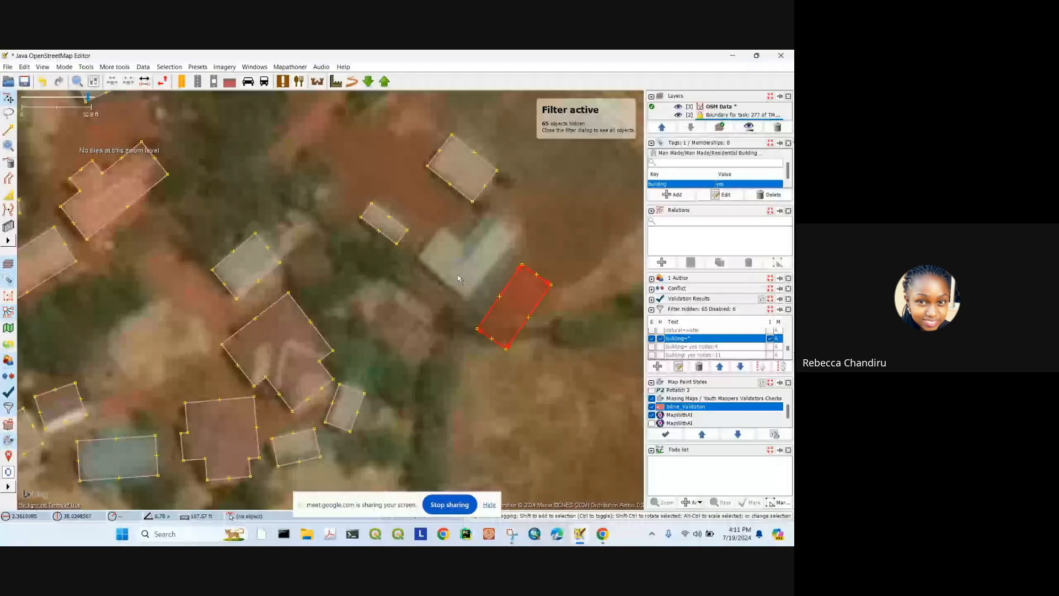
key(ctrl+z)
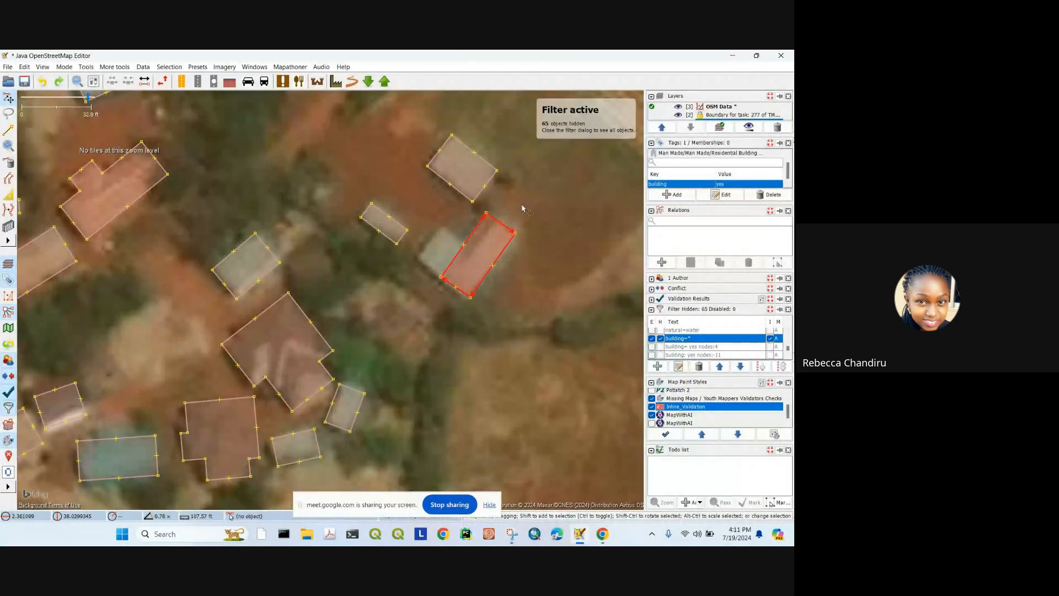
drag(525, 207, 532, 208)
click(11, 194)
double_click(462, 246)
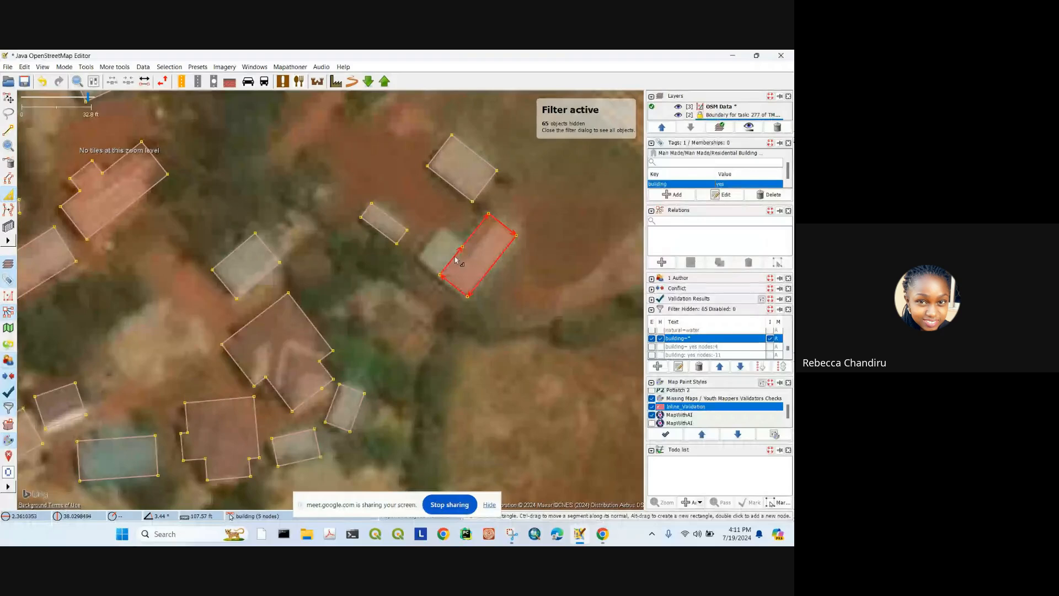
drag(456, 259, 436, 243)
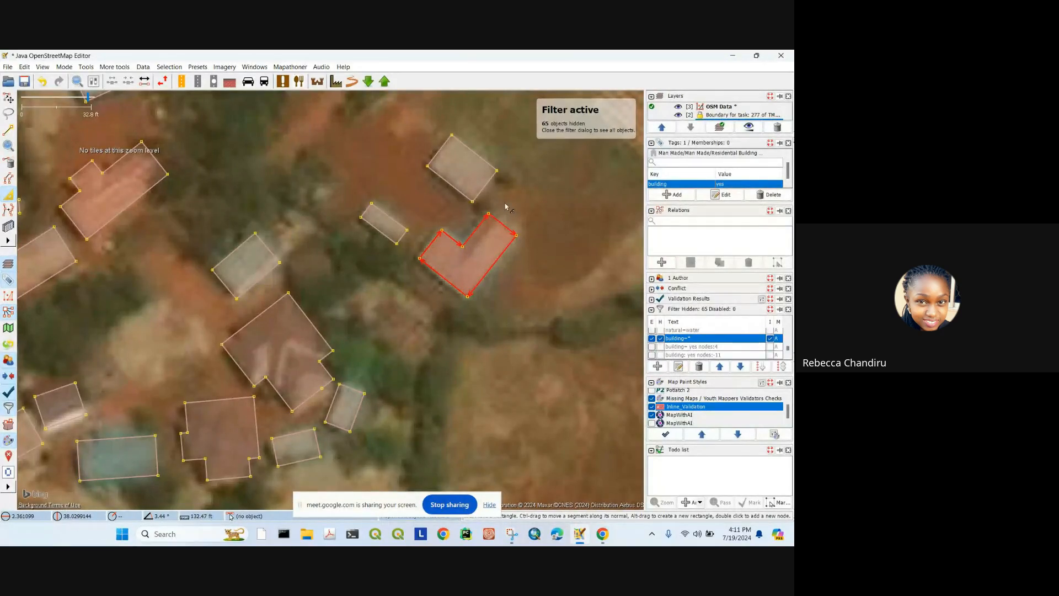
Step: Extrude the large irregular building's lower-right wall inward, then clear the selection
drag(505, 207, 486, 265)
click(441, 248)
scroll(447, 244, down, 2)
drag(292, 215, 304, 223)
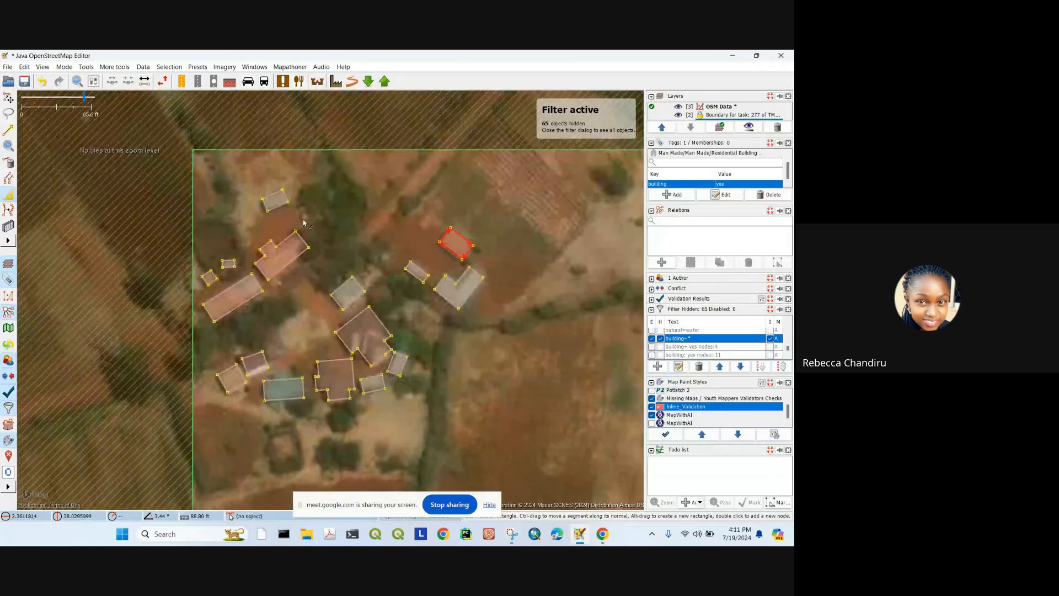
scroll(281, 235, down, 2)
drag(406, 310, 333, 172)
scroll(317, 249, up, 4)
click(365, 168)
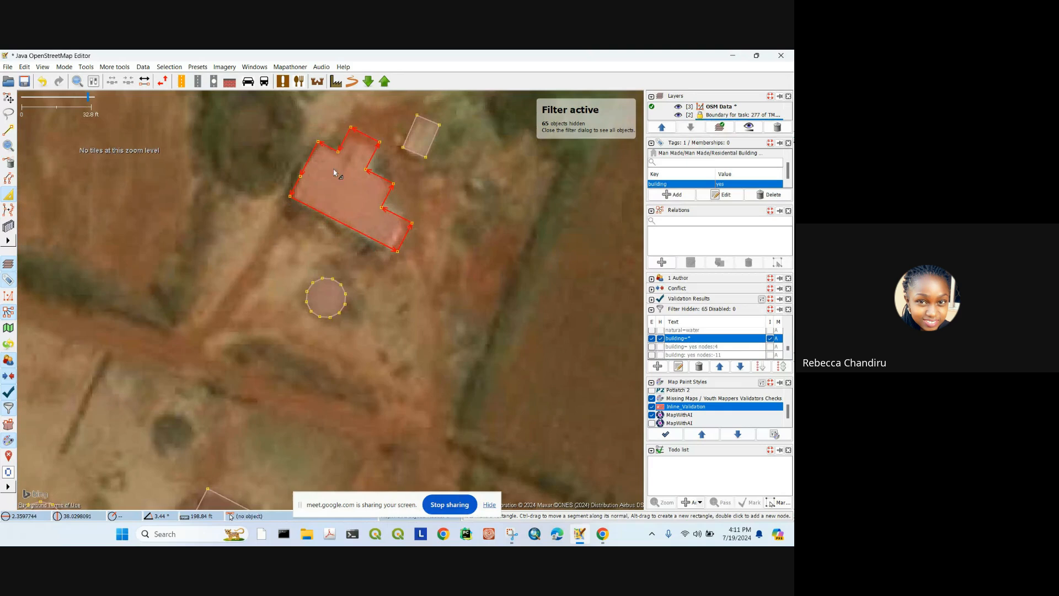
drag(409, 246, 400, 208)
click(8, 98)
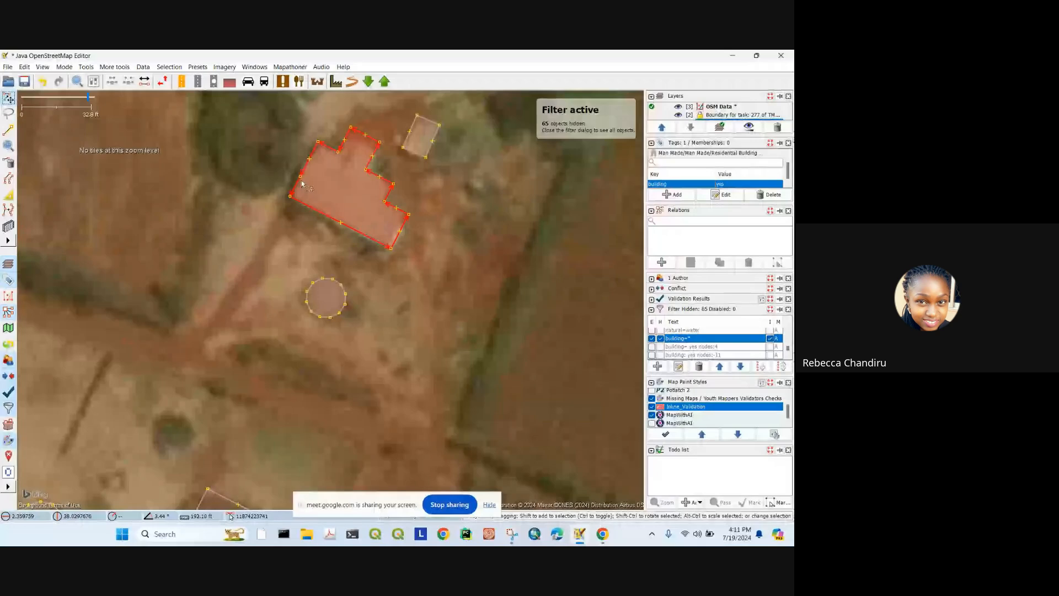
click(300, 177)
click(312, 190)
scroll(362, 253, down, 5)
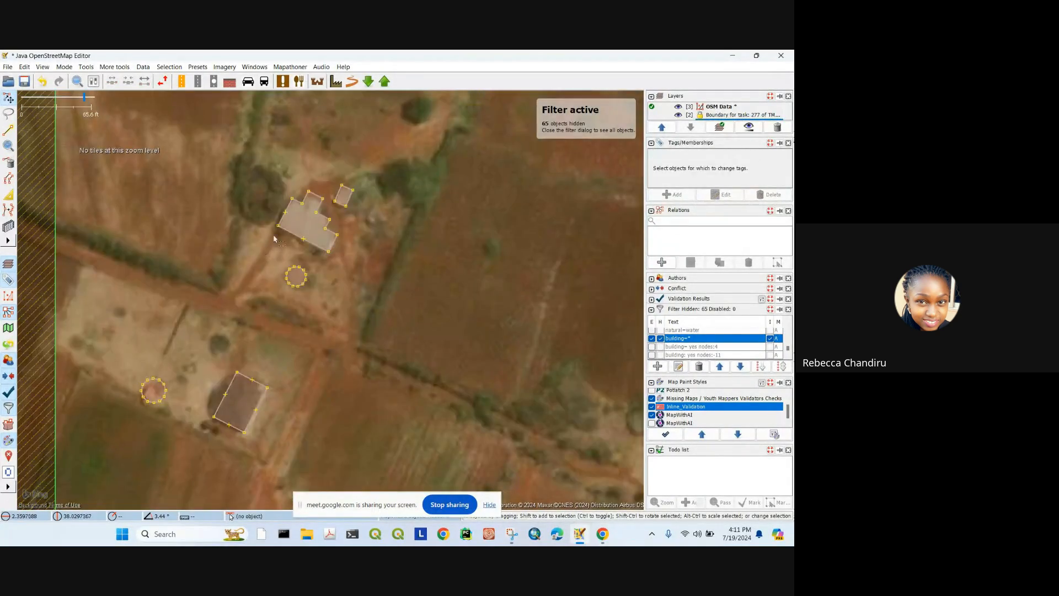
Step: Extrude the building by the task boundary's lower edge slightly narrower
scroll(381, 270, up, 7)
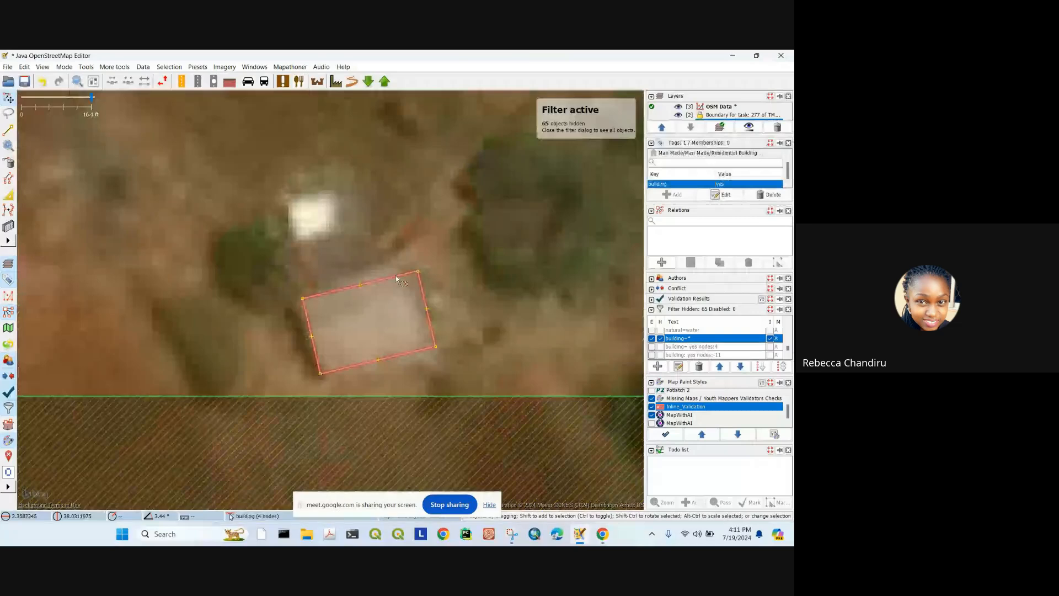
click(9, 195)
drag(422, 293, 418, 360)
scroll(425, 281, down, 4)
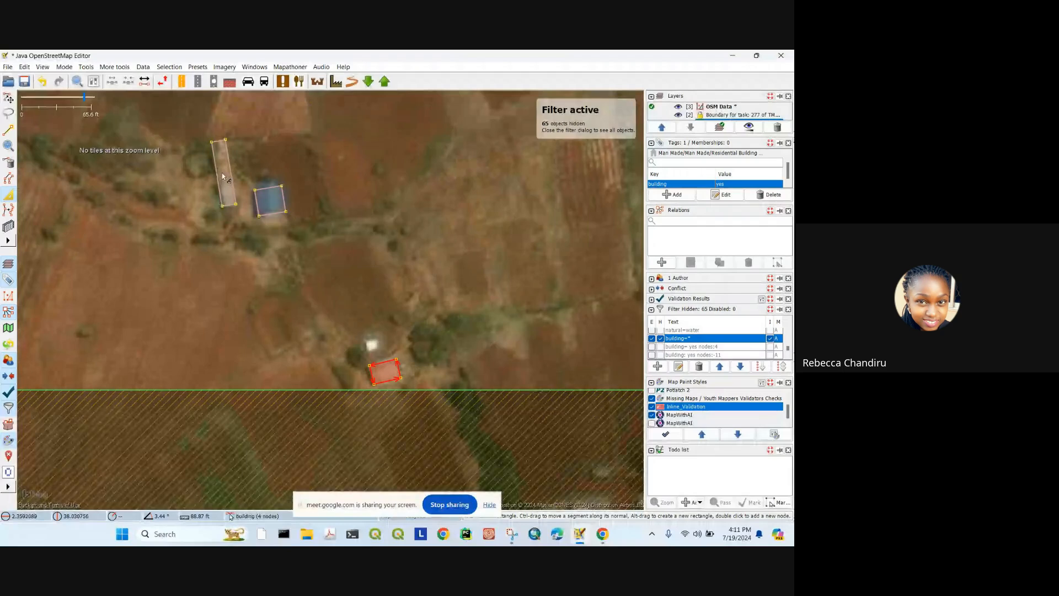
Step: Adjust the blue-roofed building's edge so its outline fits the roof
drag(318, 221, 346, 236)
scroll(339, 235, up, 2)
drag(324, 192, 323, 186)
scroll(414, 270, down, 6)
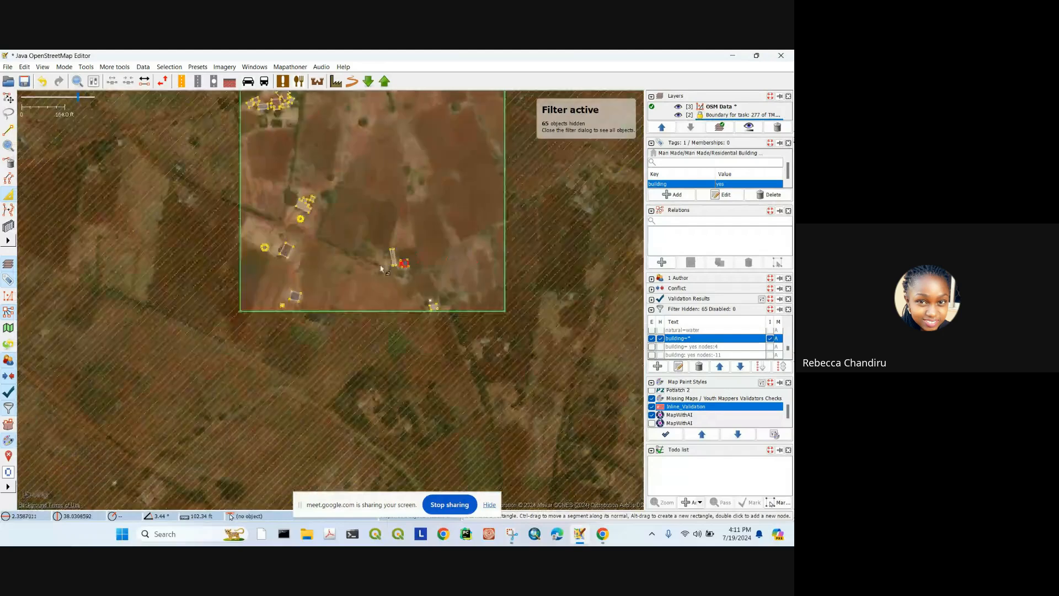
Step: Clear the selection and pan out until the whole task square is visible
click(11, 101)
scroll(375, 279, up, 4)
drag(504, 274, 224, 173)
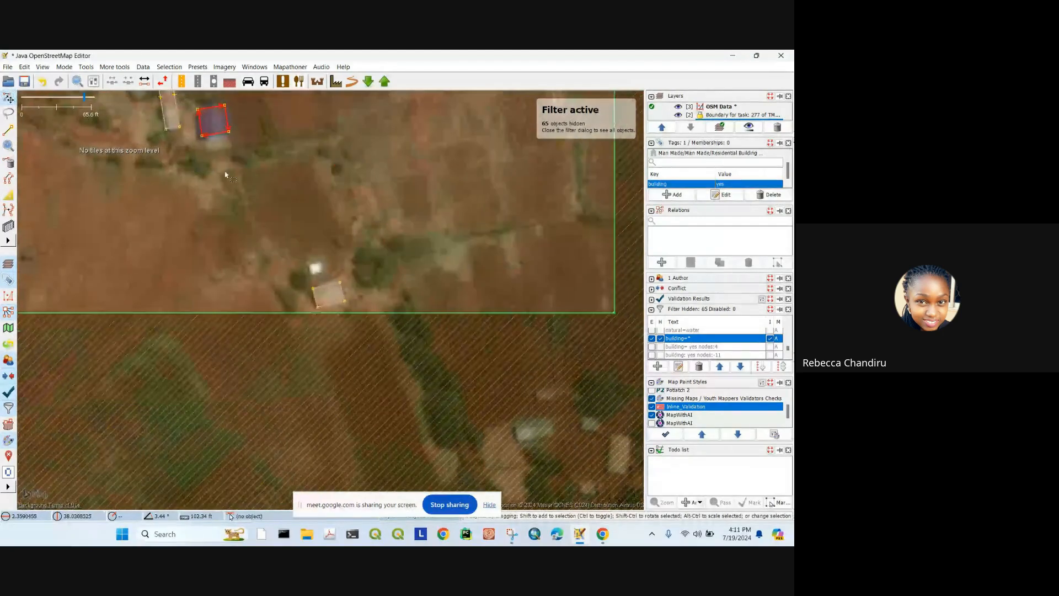
scroll(320, 288, up, 2)
drag(387, 188, 341, 225)
click(341, 225)
scroll(342, 246, down, 4)
drag(219, 234, 348, 201)
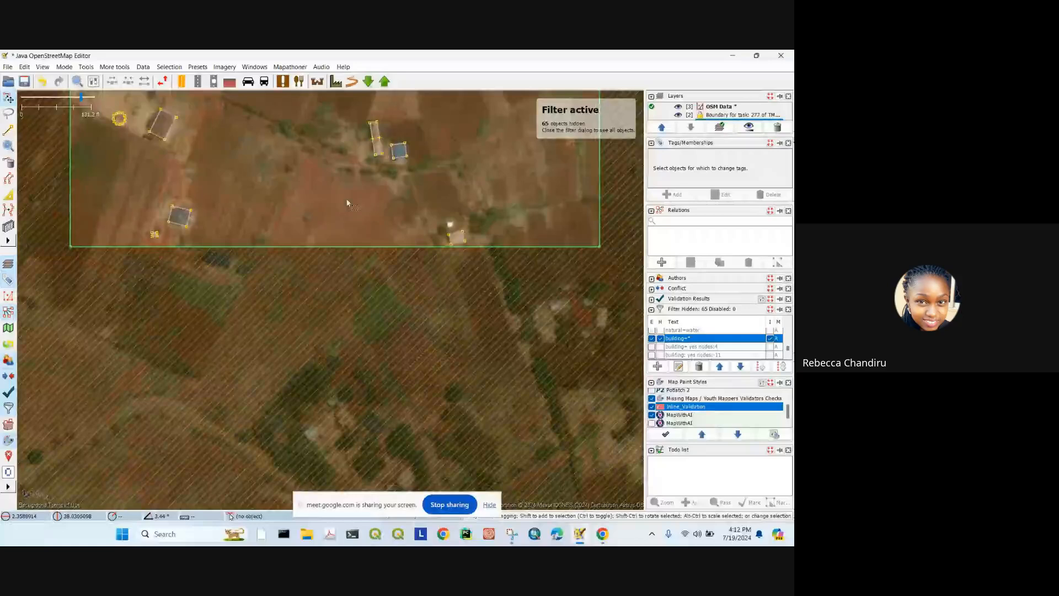
drag(303, 112, 279, 224)
scroll(358, 208, down, 2)
drag(361, 207, 325, 302)
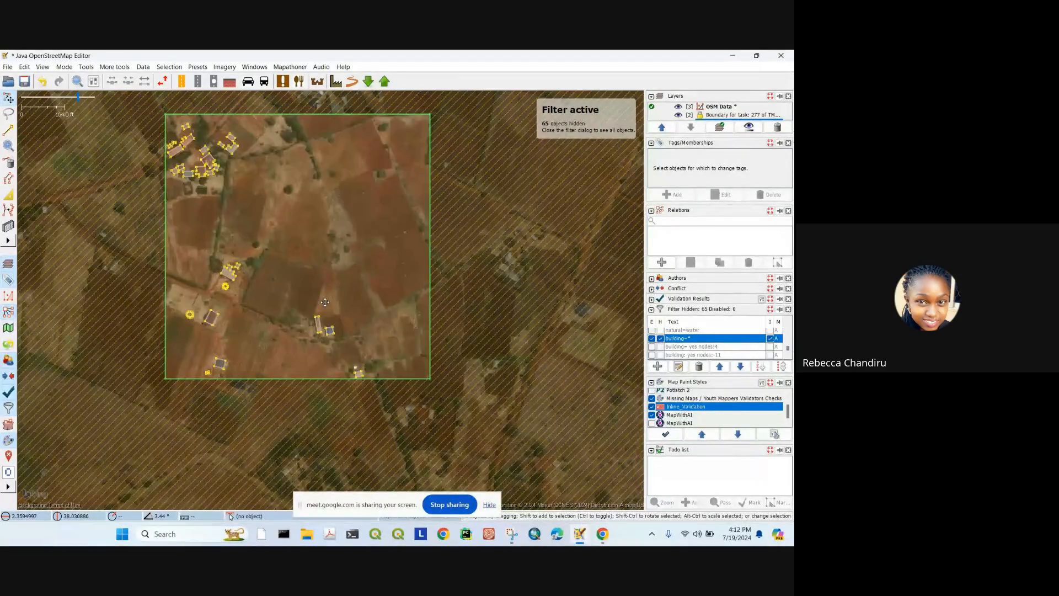
Step: Centre the building outline in view and open the Download from OSM dialog
scroll(165, 143, up, 4)
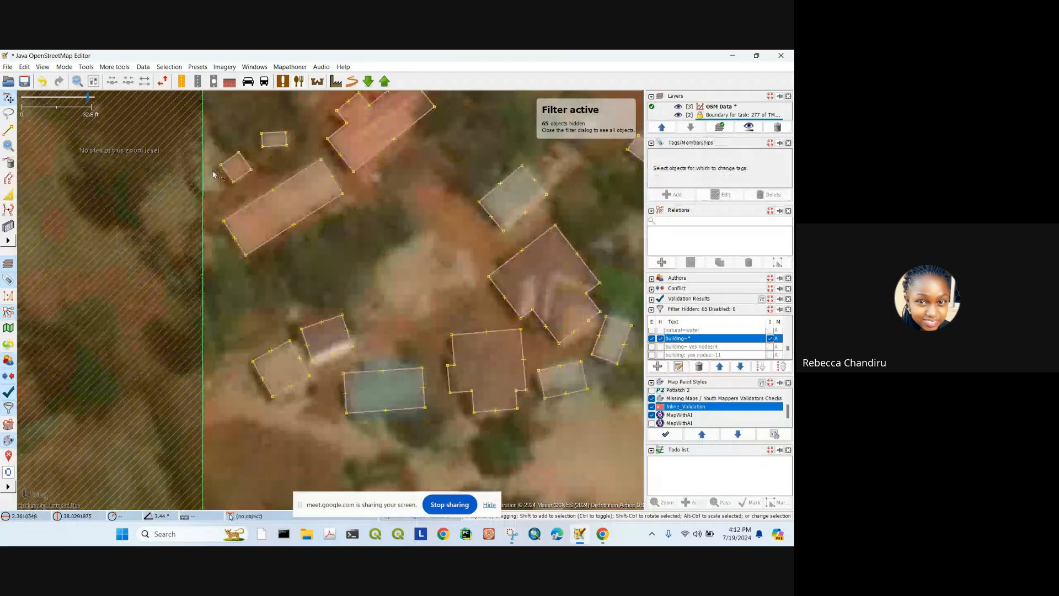
scroll(293, 224, down, 1)
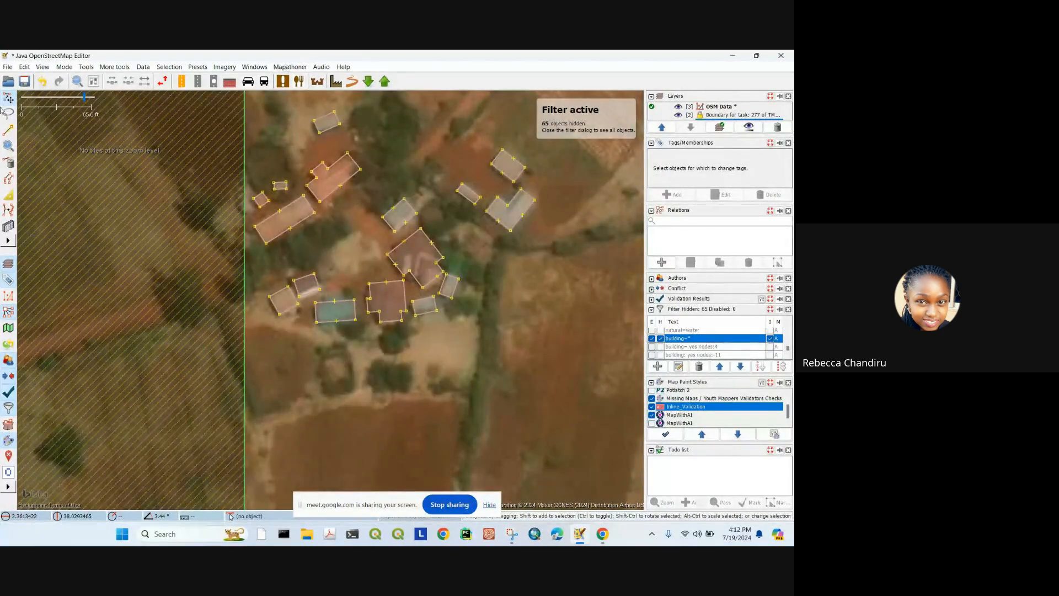
scroll(225, 269, up, 5)
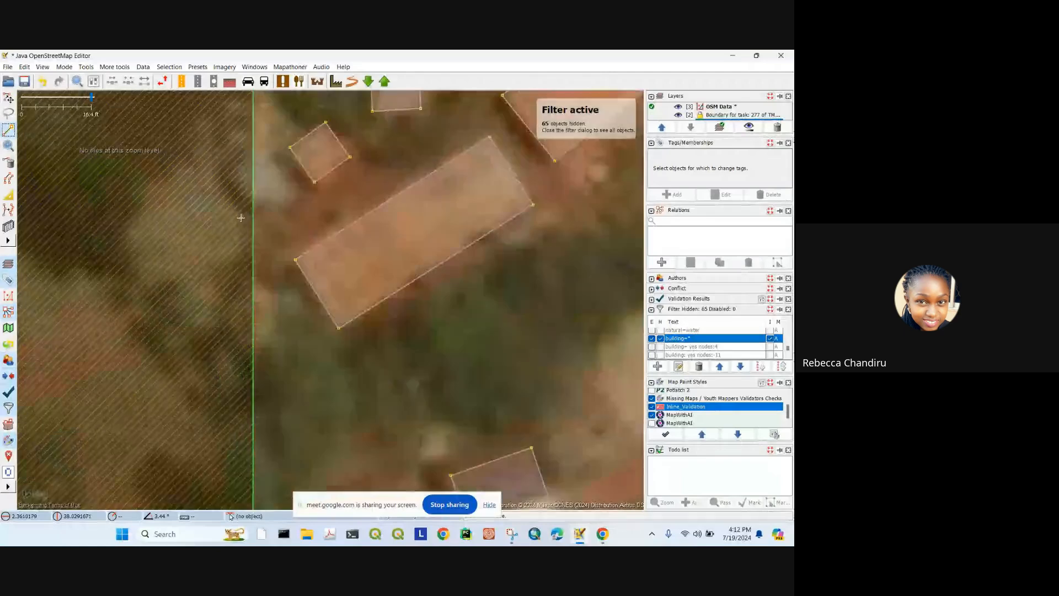
scroll(279, 254, up, 1)
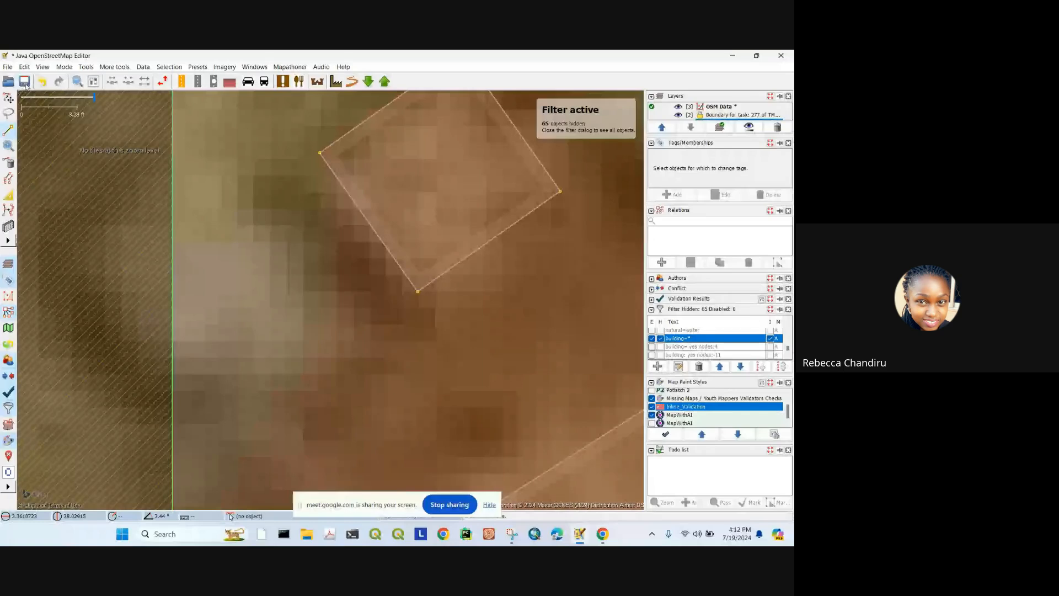
drag(232, 255, 221, 246)
click(370, 87)
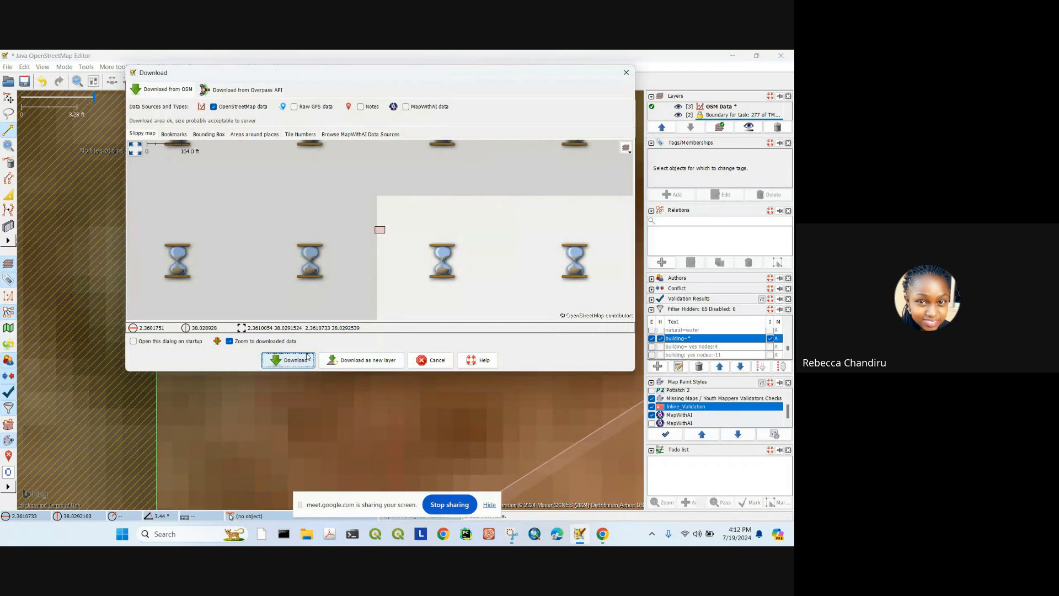
Step: Download the OpenStreetMap data for the area and zoom back into the buildings
key(Return)
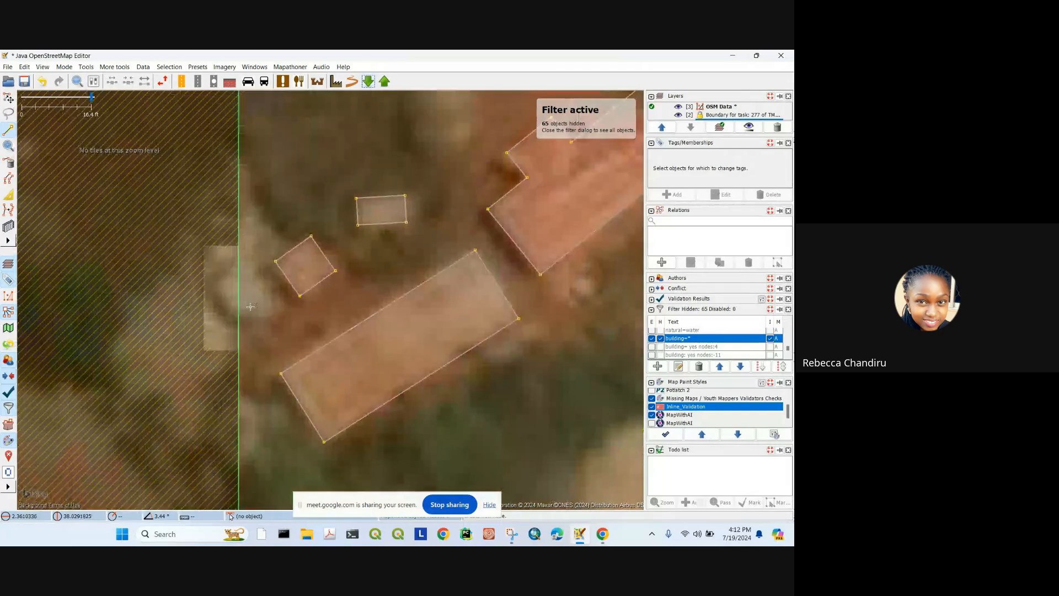
scroll(248, 279, up, 2)
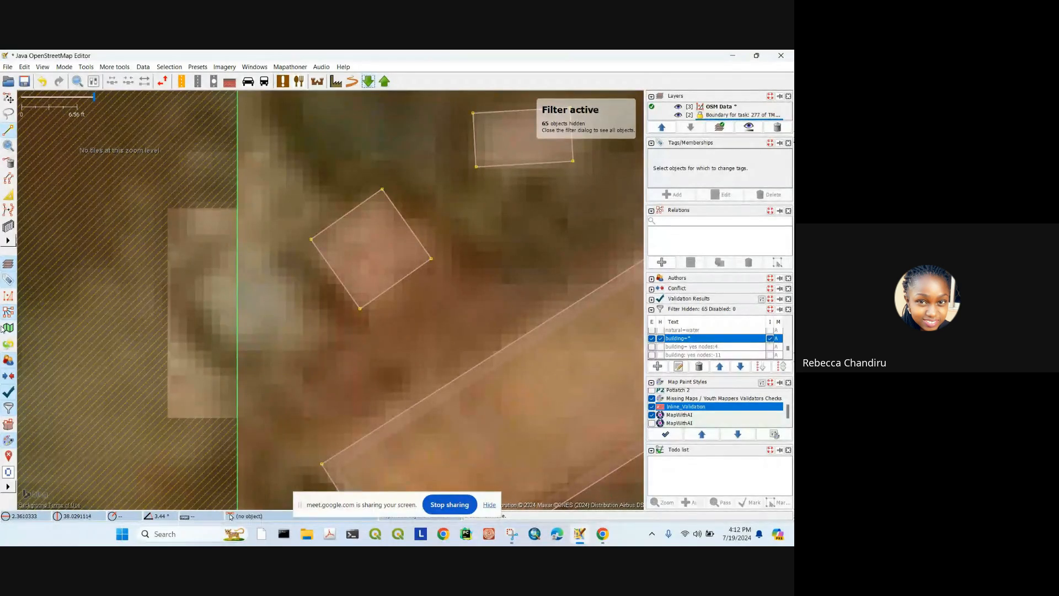
Step: Trace a new four-corner building outline around the small white roof north of the task boundary
click(244, 241)
click(186, 295)
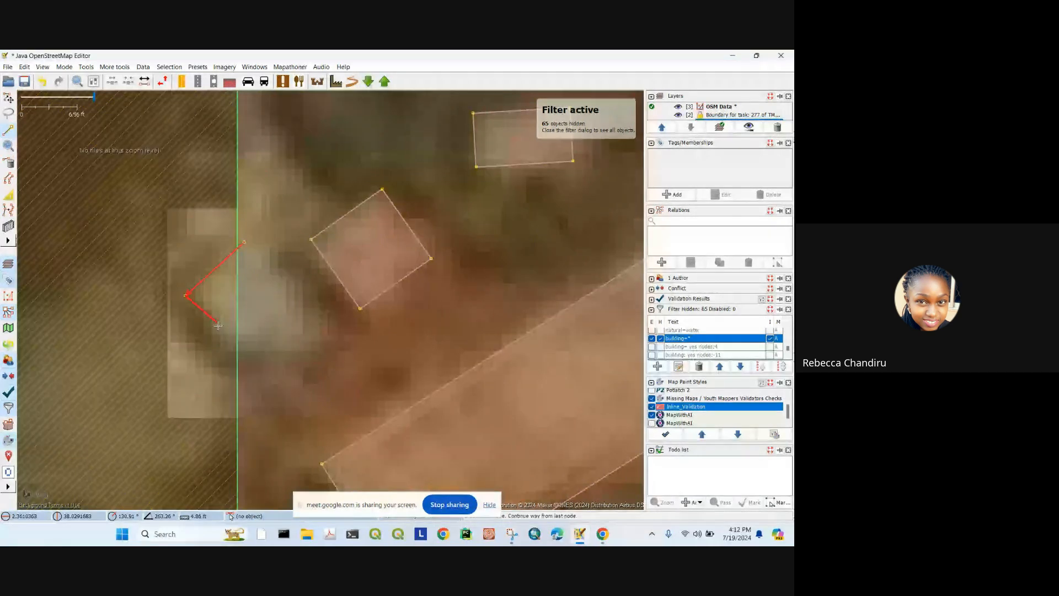
click(240, 360)
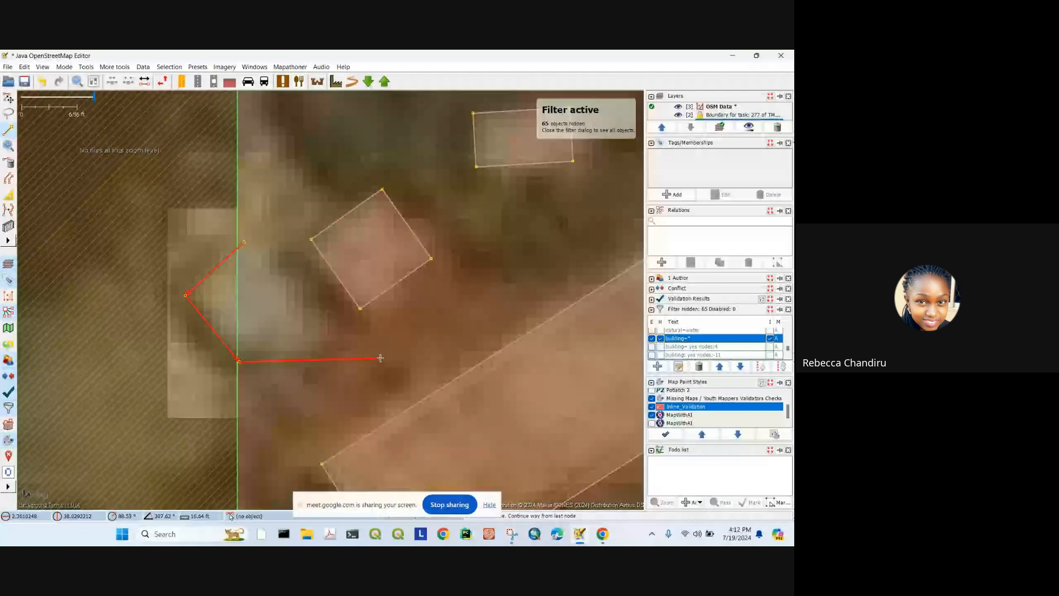
scroll(378, 359, down, 4)
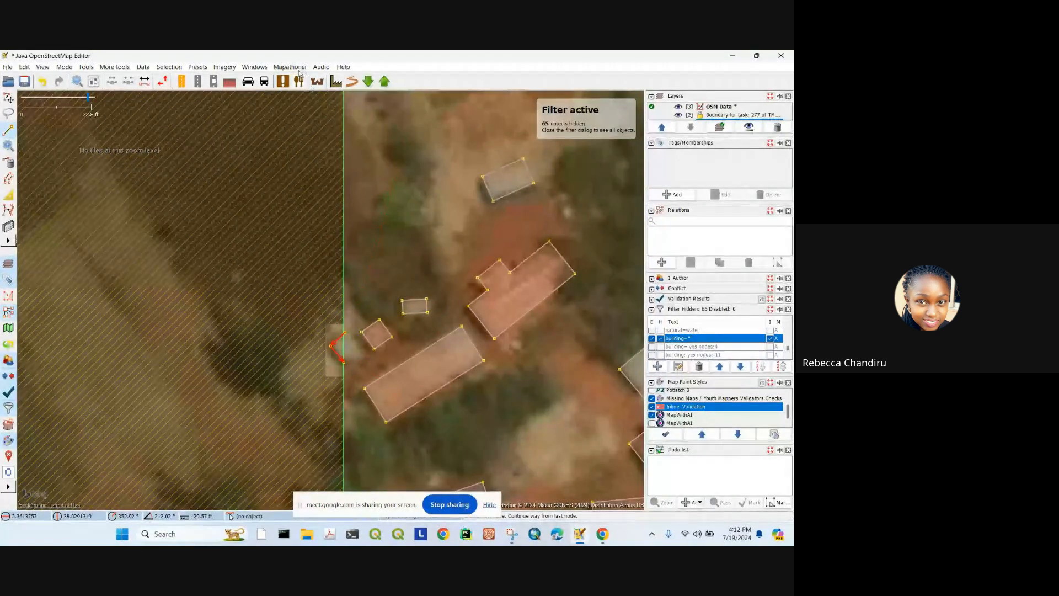
scroll(343, 343, up, 5)
drag(364, 349, 300, 231)
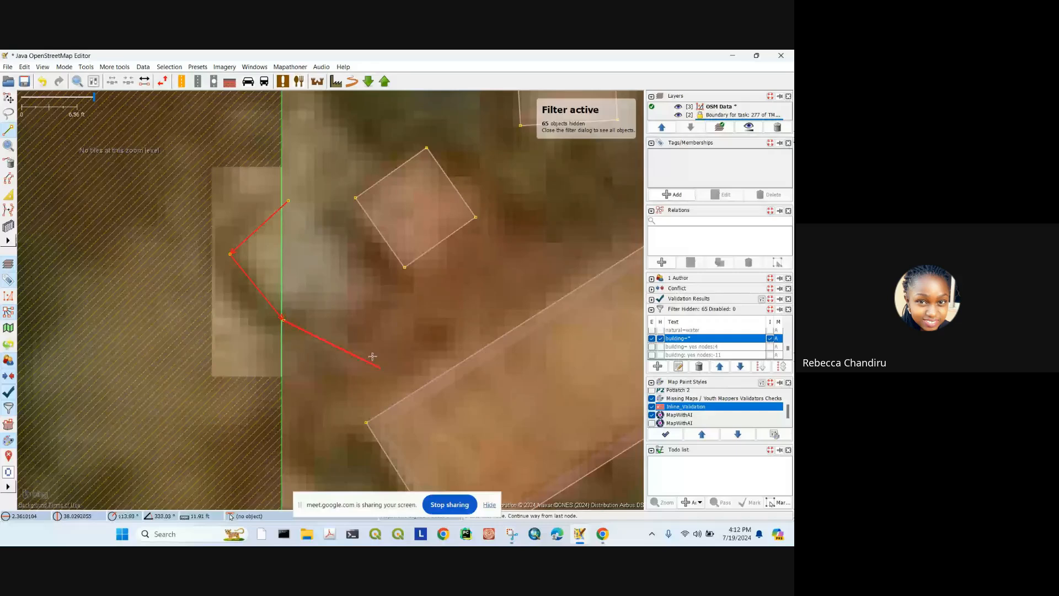
drag(596, 349, 270, 187)
scroll(374, 189, down, 7)
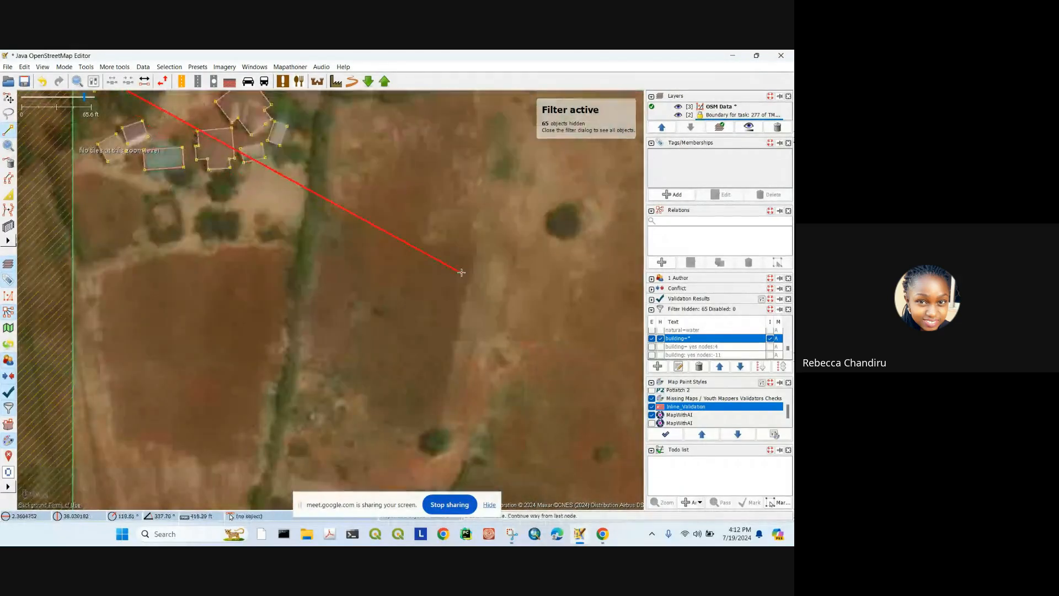
scroll(399, 317, up, 7)
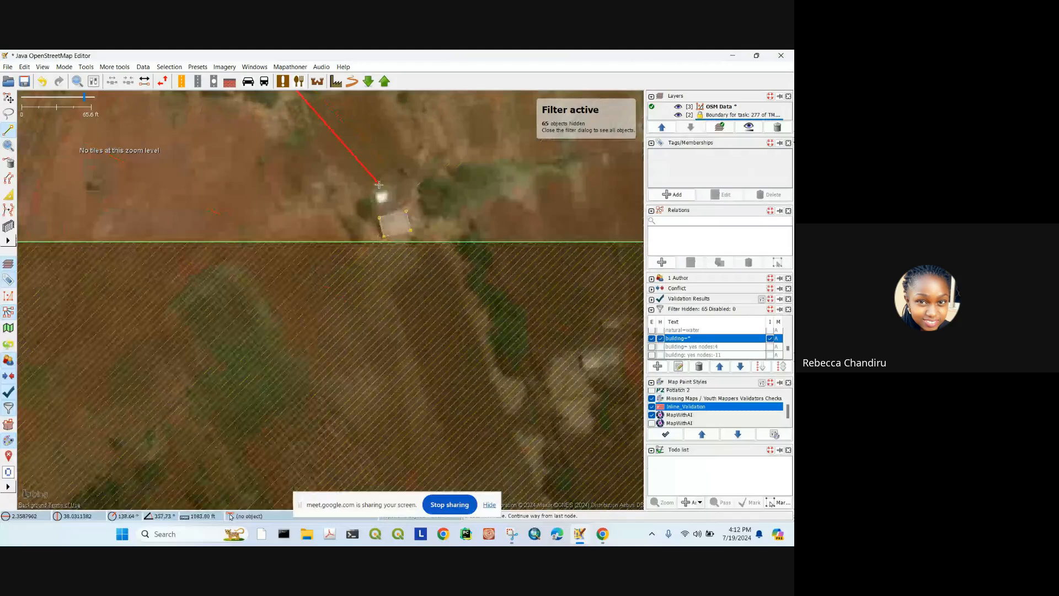
click(356, 214)
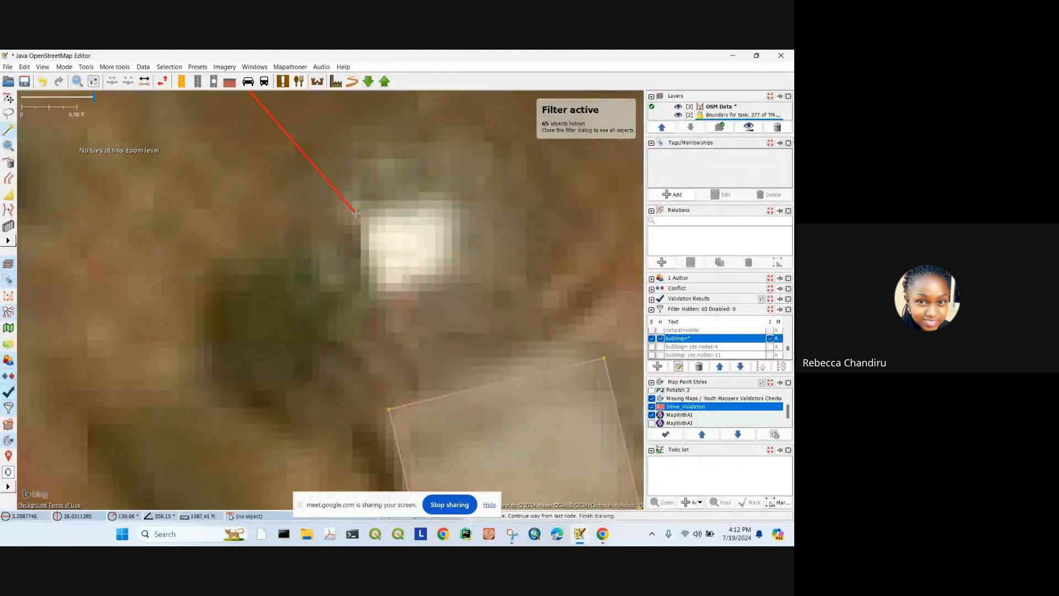
click(369, 293)
click(469, 270)
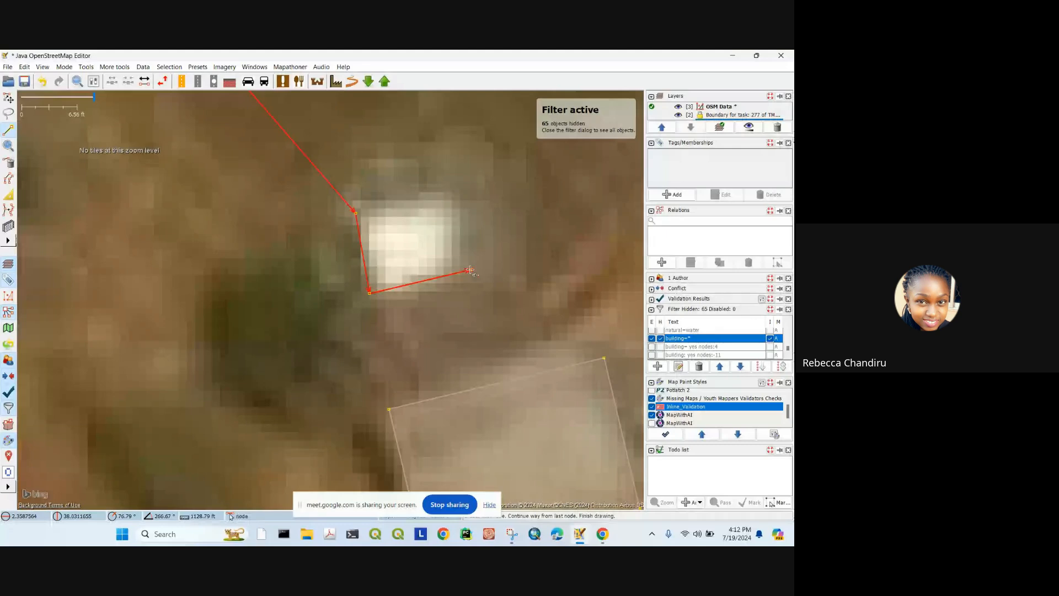
Step: Square the new building's corners with Mapathoner's Batch Orthogonal Building
click(287, 68)
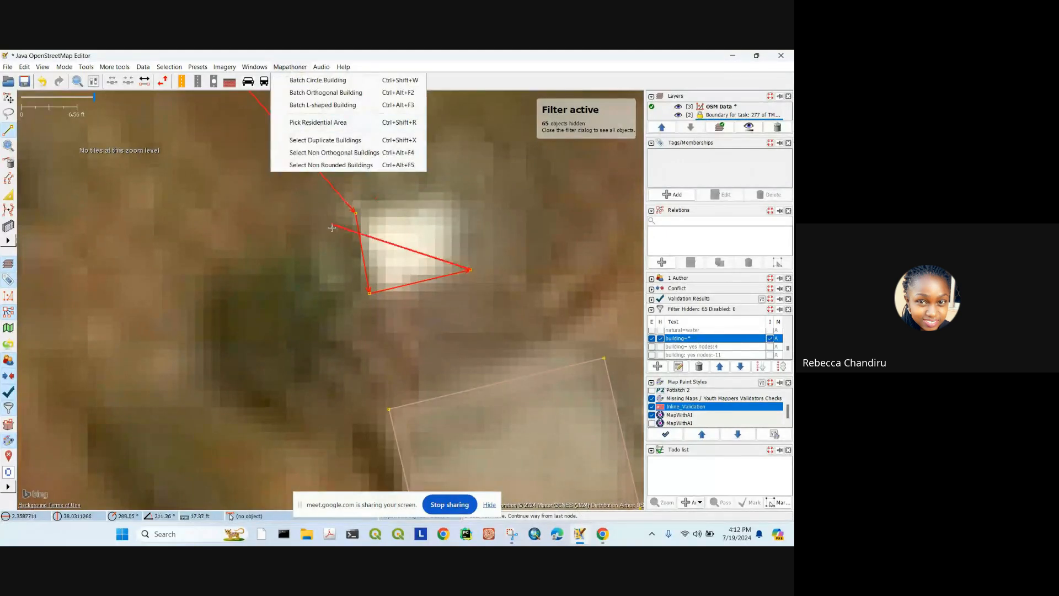
click(316, 92)
scroll(379, 236, down, 8)
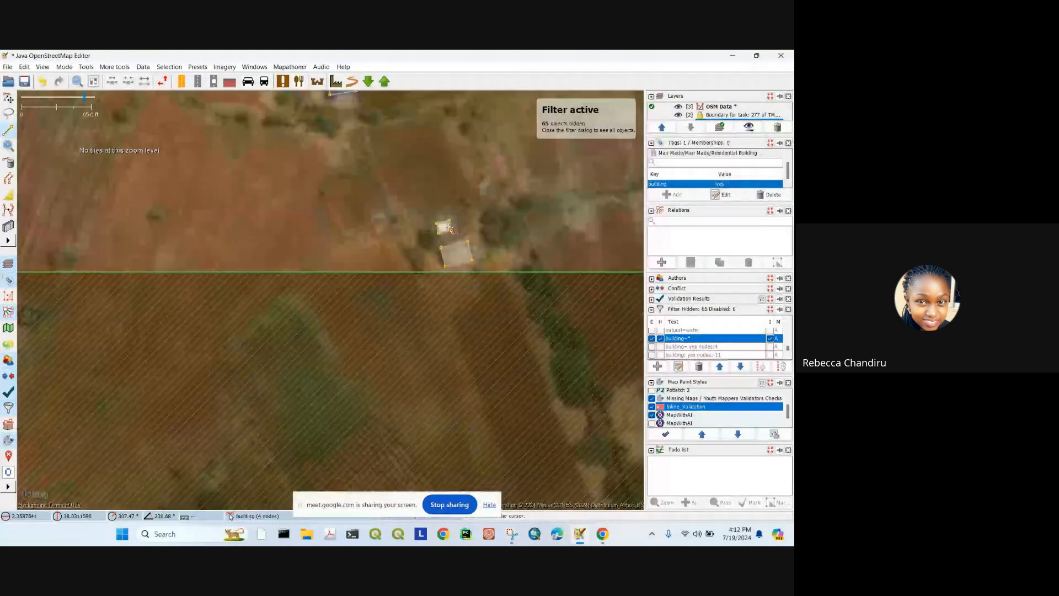
Step: Pan to the small building above-left of the blue roof and extrude its edge toward the roof
scroll(378, 236, down, 1)
drag(296, 105, 395, 244)
scroll(396, 245, up, 5)
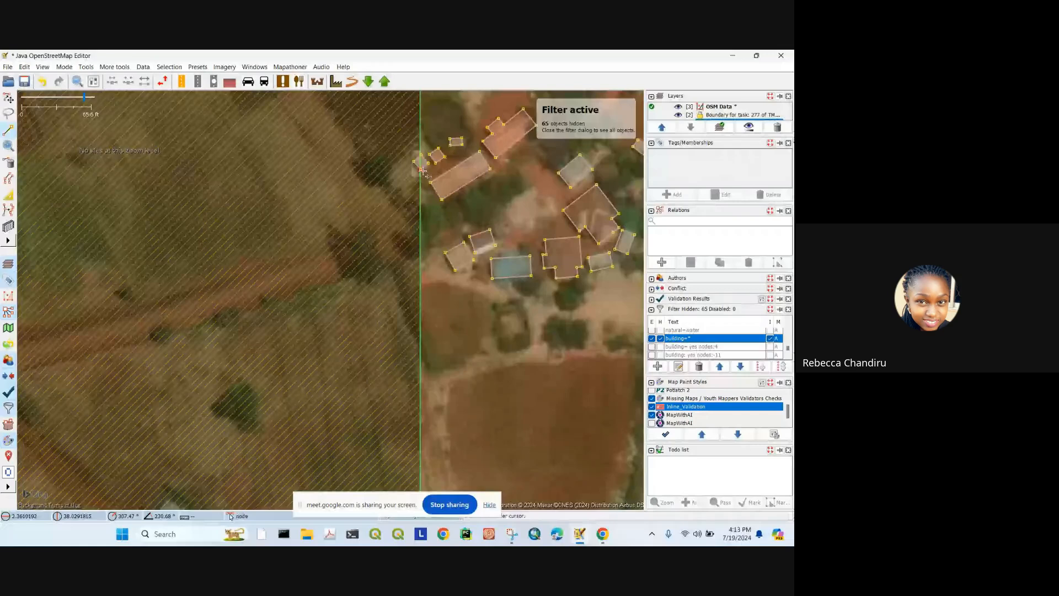
drag(637, 404, 435, 293)
scroll(435, 293, down, 2)
drag(613, 445, 438, 315)
drag(527, 453, 476, 352)
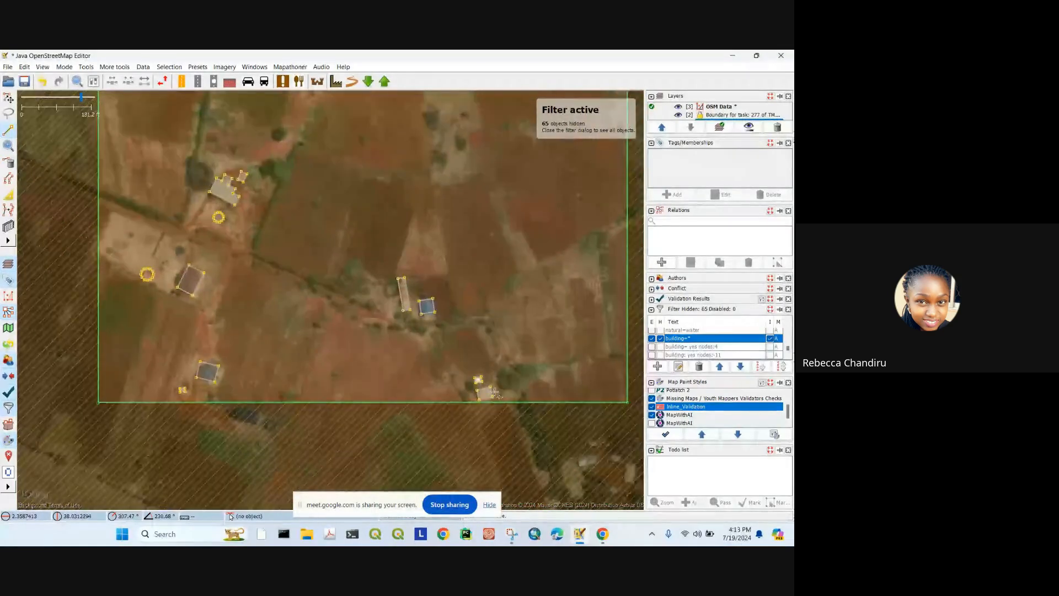
drag(287, 176, 430, 398)
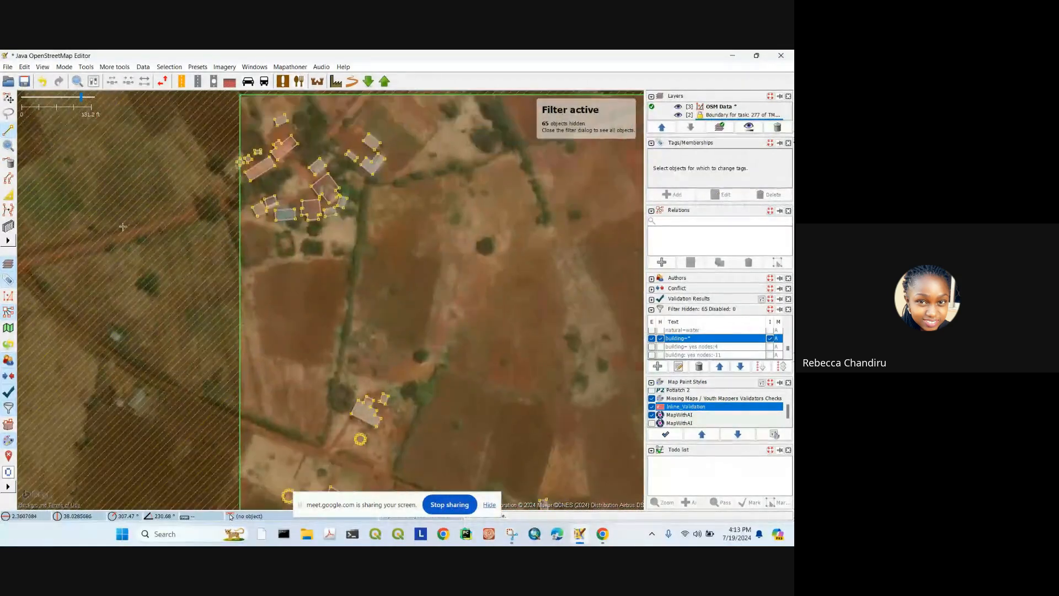
click(6, 101)
click(8, 194)
scroll(277, 179, up, 4)
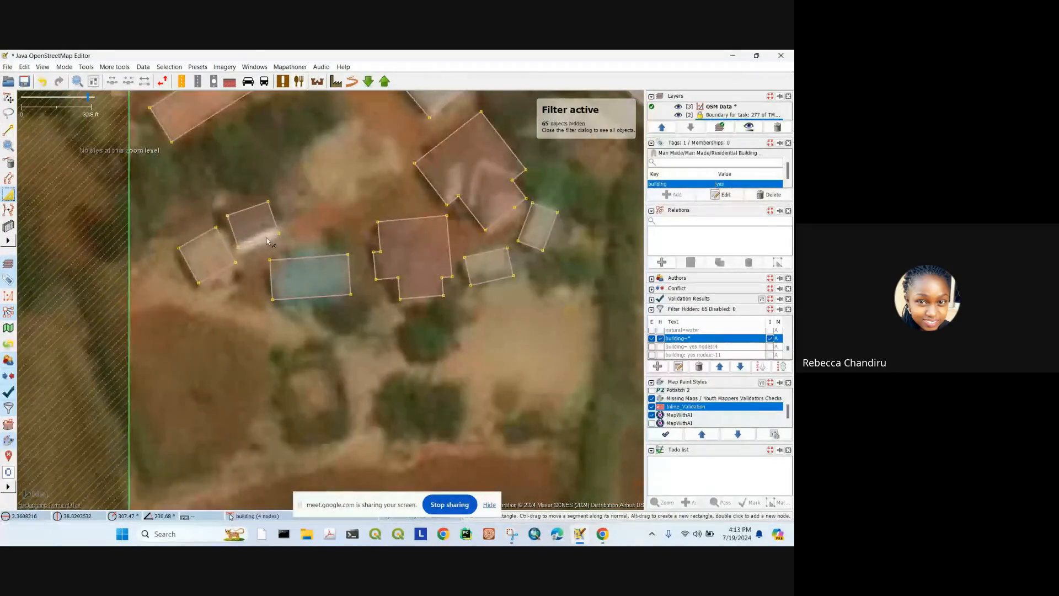
drag(267, 241, 247, 200)
Step: Dismiss the authorisation-failed message and undo a trial shortening of the building
scroll(271, 238, up, 5)
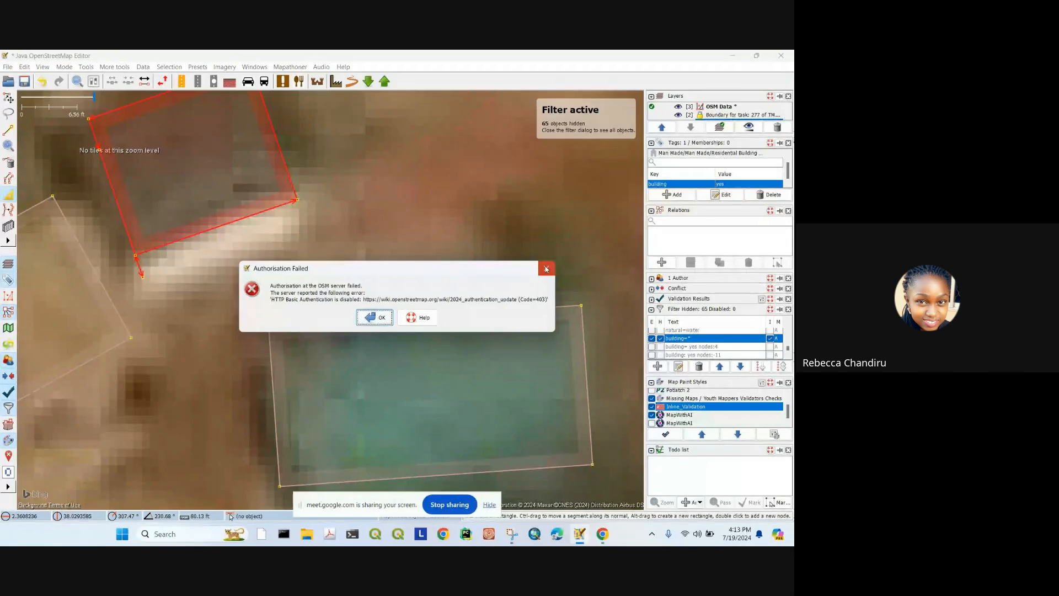
click(545, 267)
scroll(198, 221, down, 4)
scroll(200, 225, up, 1)
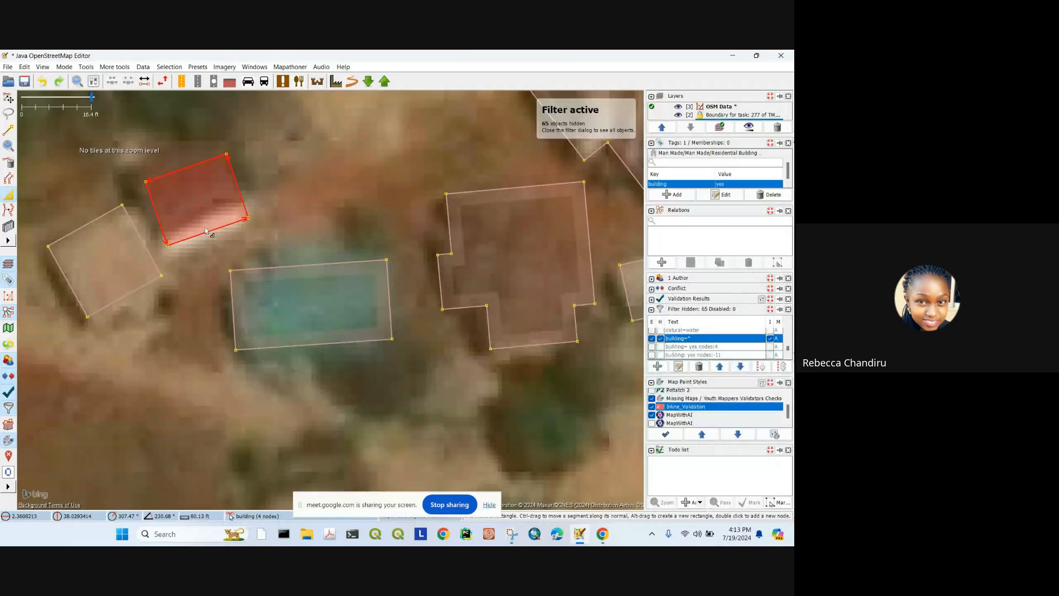
drag(207, 233, 197, 208)
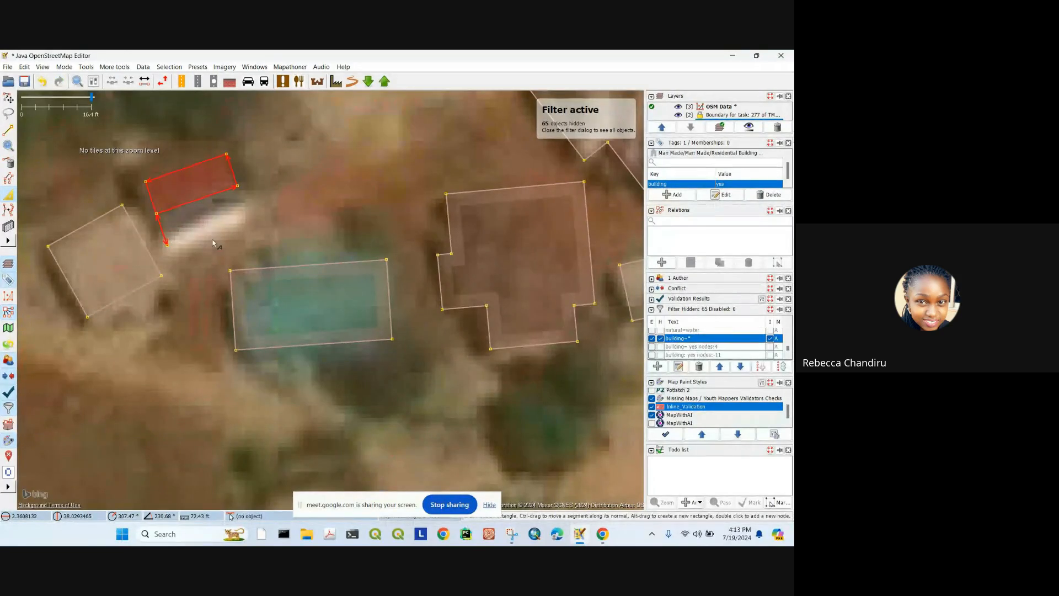
scroll(175, 246, up, 1)
key(ctrl+z)
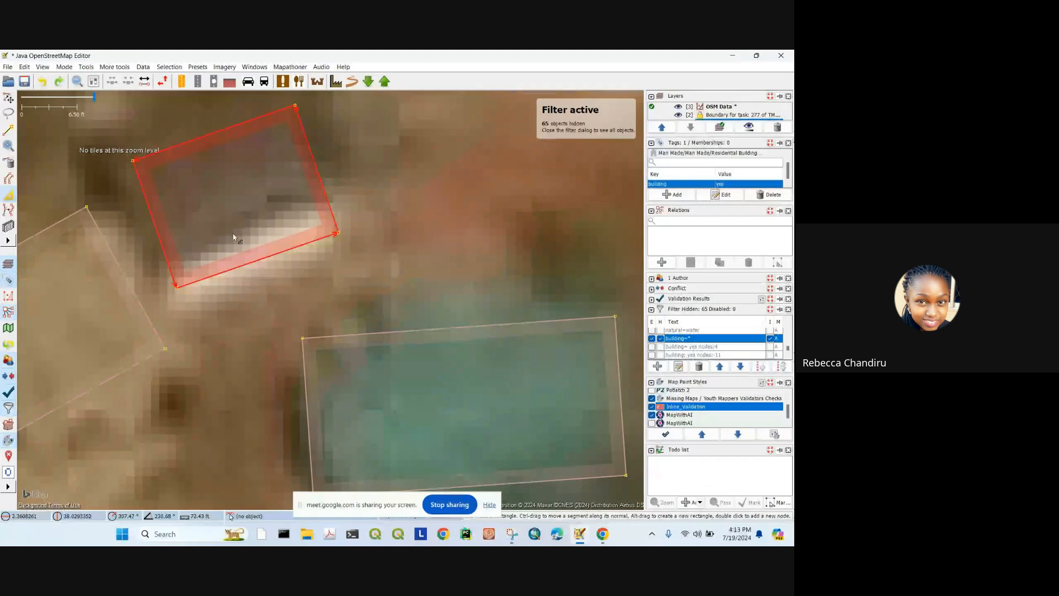
Step: Move the bottom edge onto the roof with Improve Way Accuracy, then rotate the building to match
click(8, 98)
scroll(148, 277, up, 3)
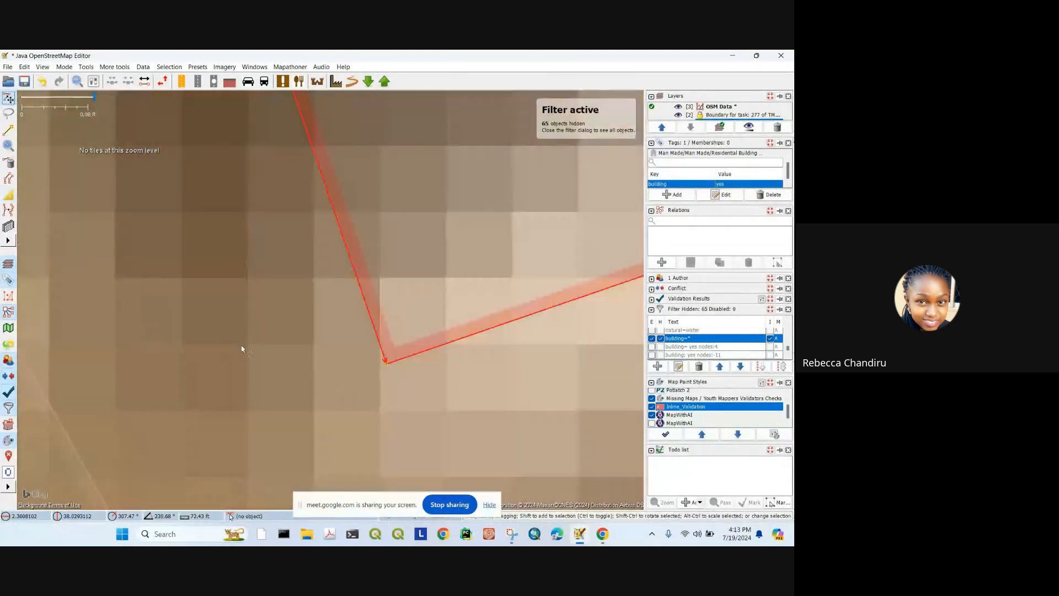
drag(358, 361, 316, 238)
scroll(335, 237, up, 3)
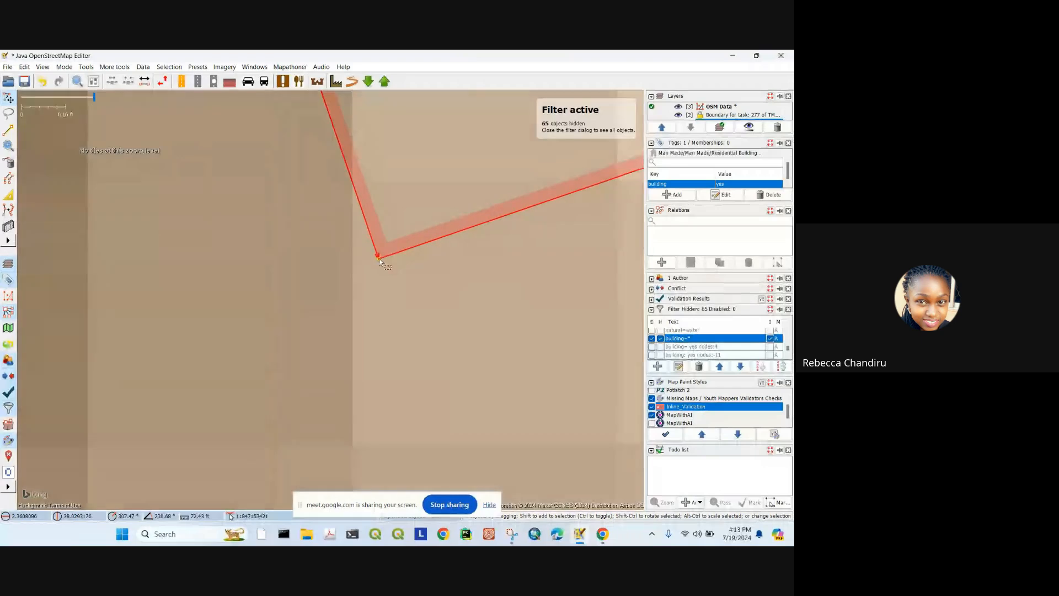
scroll(380, 259, down, 7)
click(9, 194)
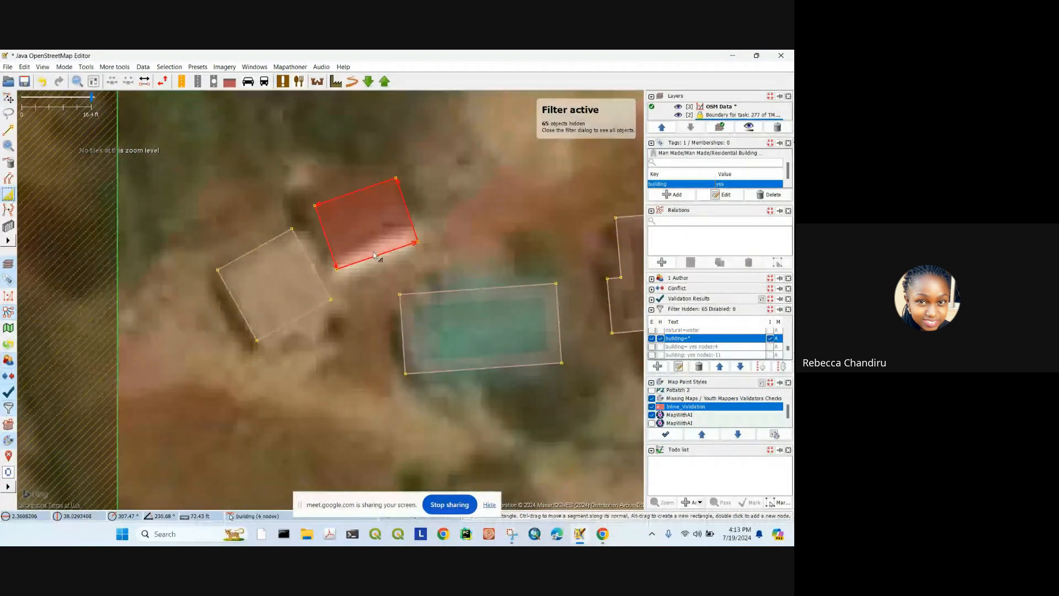
drag(377, 256, 374, 246)
click(8, 99)
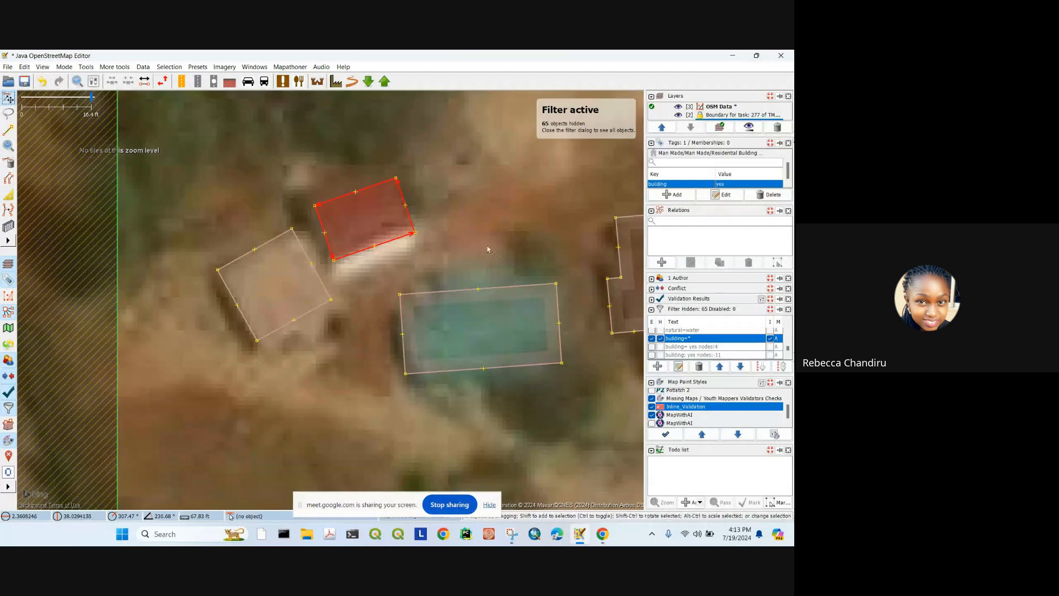
drag(487, 246, 392, 217)
Step: Check the ten-node building's tags, then zoom to the dark-roofed building in the southern field
click(451, 207)
scroll(455, 185, down, 4)
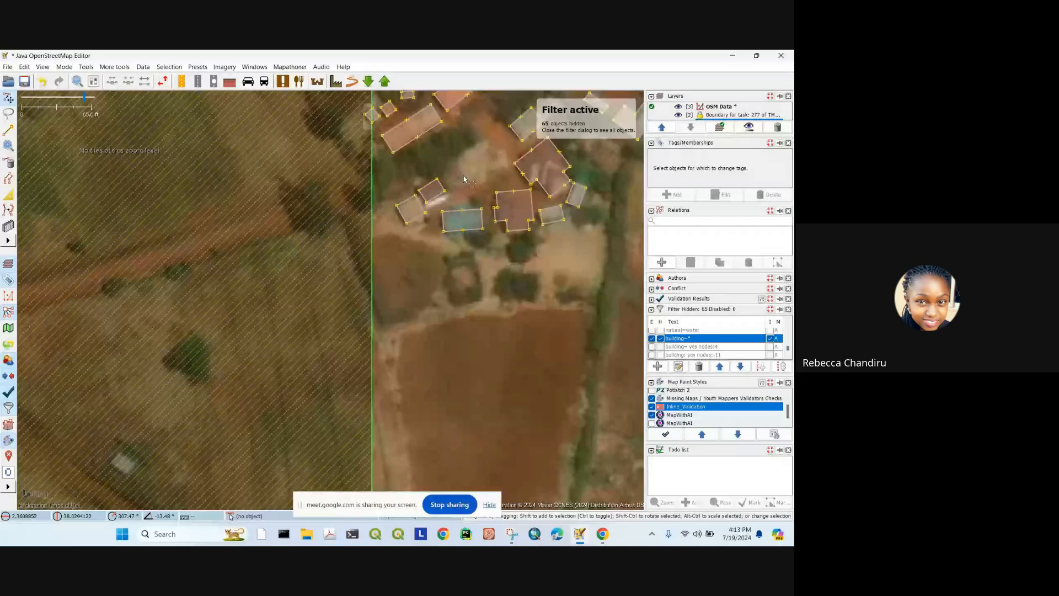
click(512, 208)
drag(513, 209, 319, 306)
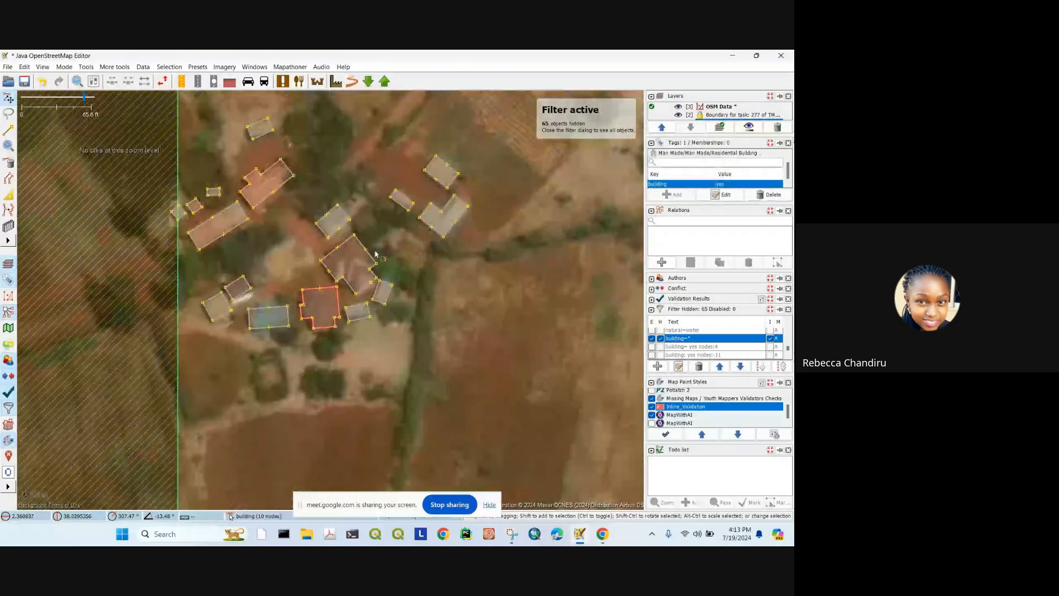
click(376, 253)
scroll(375, 253, down, 2)
drag(375, 253, 371, 102)
scroll(425, 272, down, 2)
drag(442, 286, 342, 225)
scroll(325, 294, up, 2)
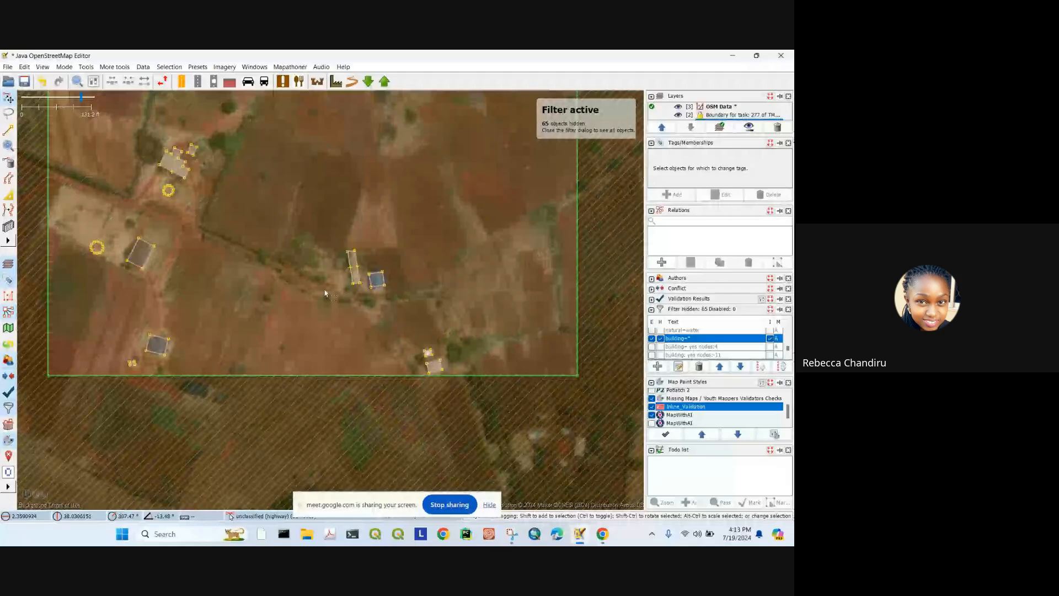
drag(126, 305, 240, 296)
scroll(263, 342, up, 2)
scroll(271, 362, up, 2)
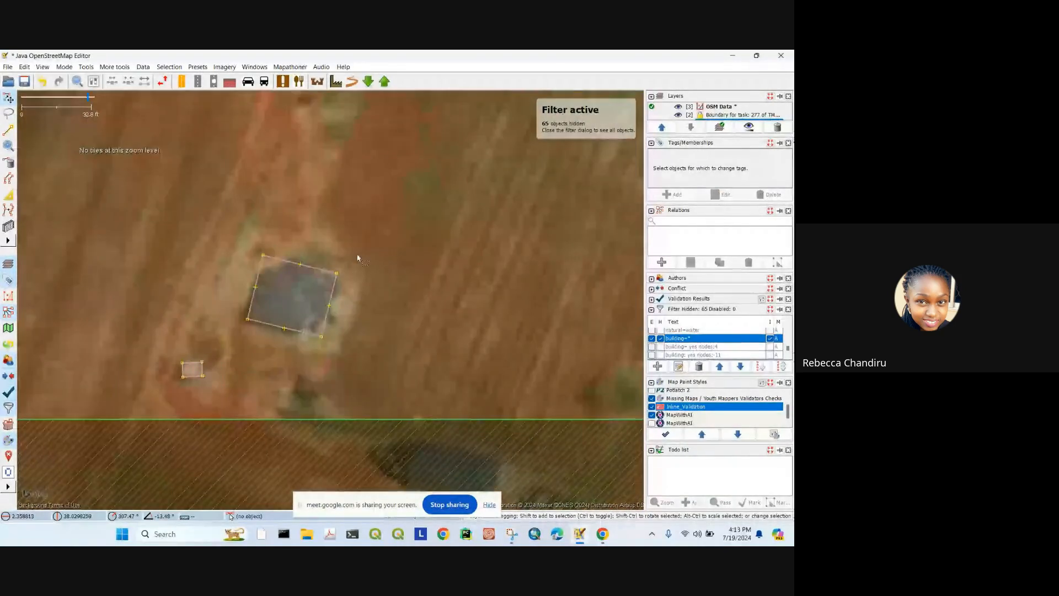
Step: Extrude the building's top and lower-right edges inward to form a notched outline
key(x)
drag(300, 264, 296, 273)
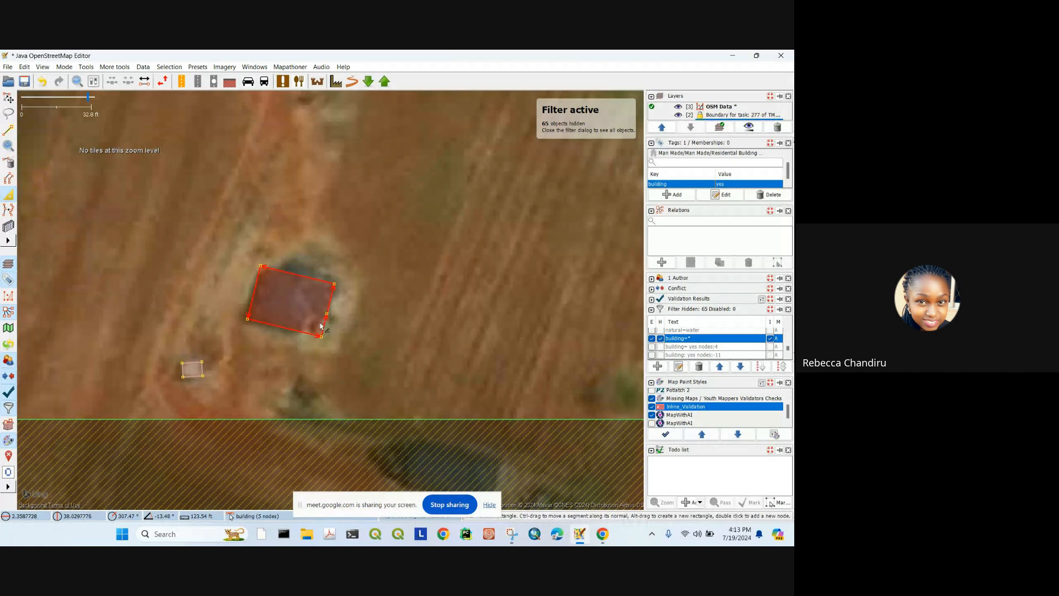
drag(321, 326, 305, 323)
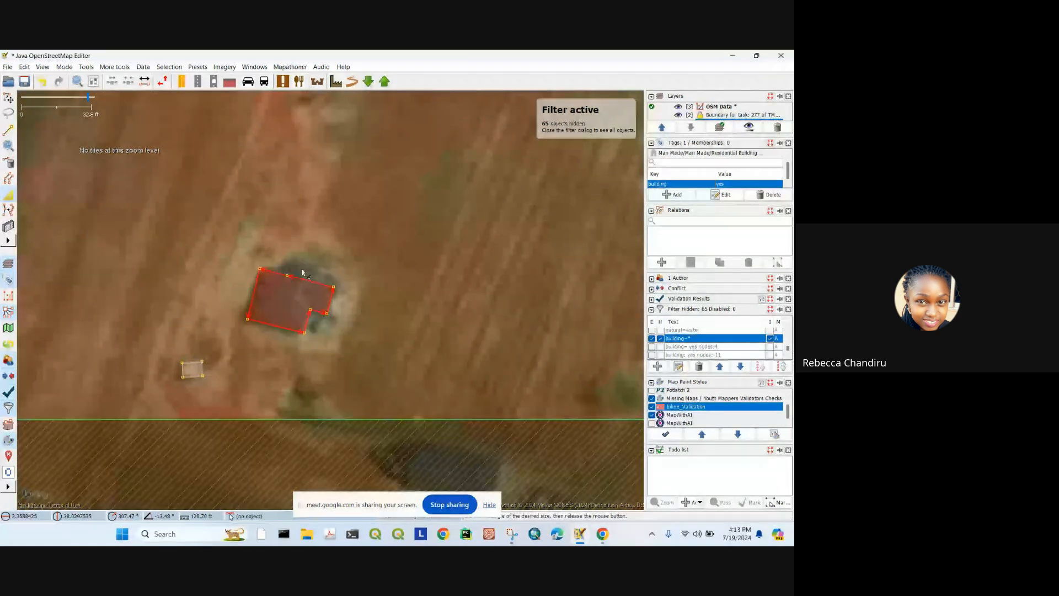
scroll(302, 271, down, 4)
scroll(330, 267, up, 3)
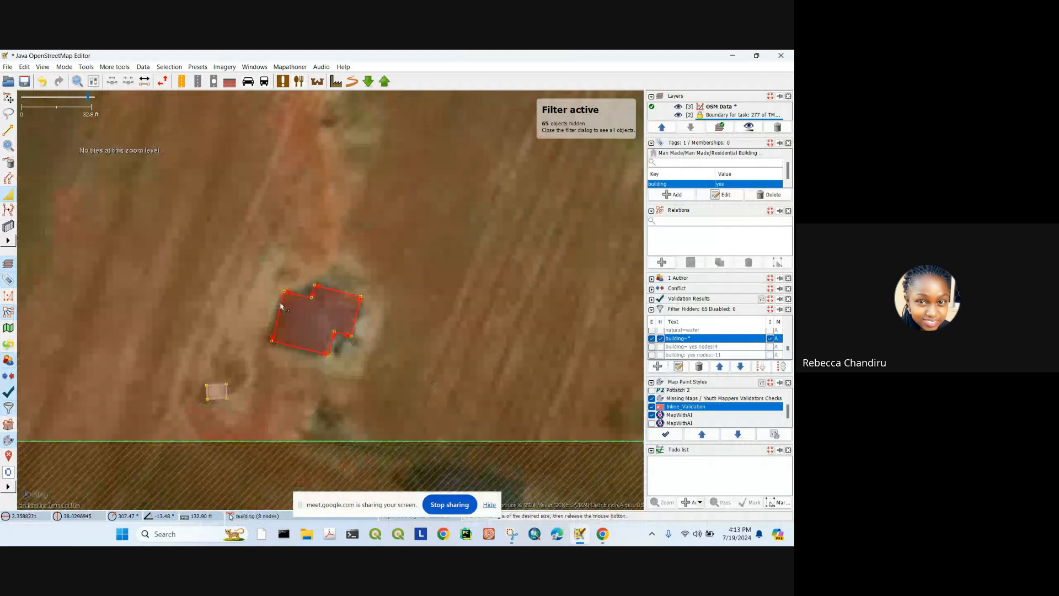
scroll(330, 267, down, 2)
scroll(362, 175, up, 1)
drag(395, 173, 370, 207)
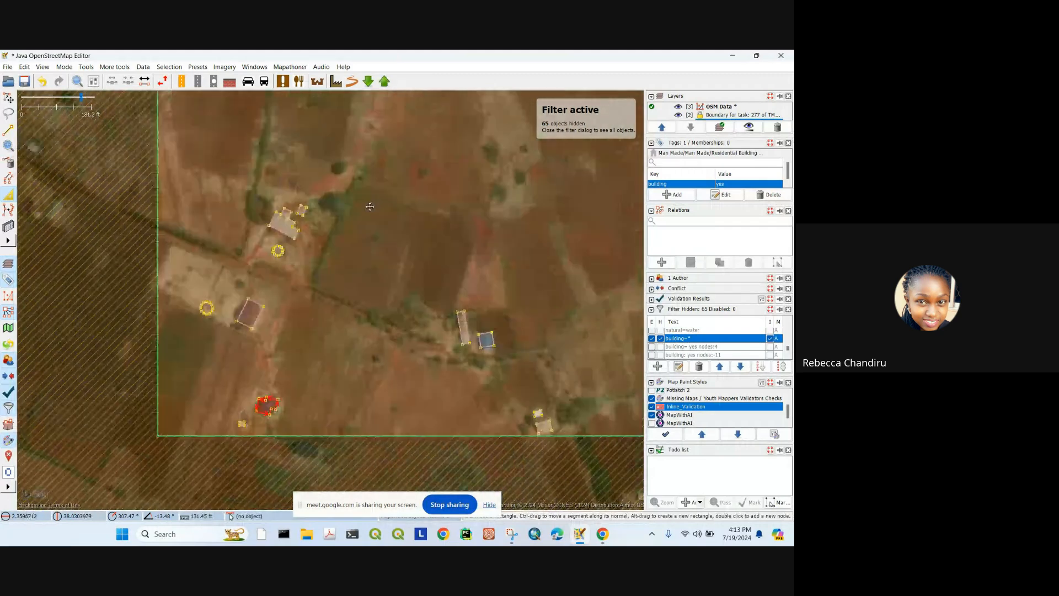
Step: Survey the task area and check the tags of a building in the village cluster
scroll(388, 240, down, 2)
scroll(364, 245, up, 4)
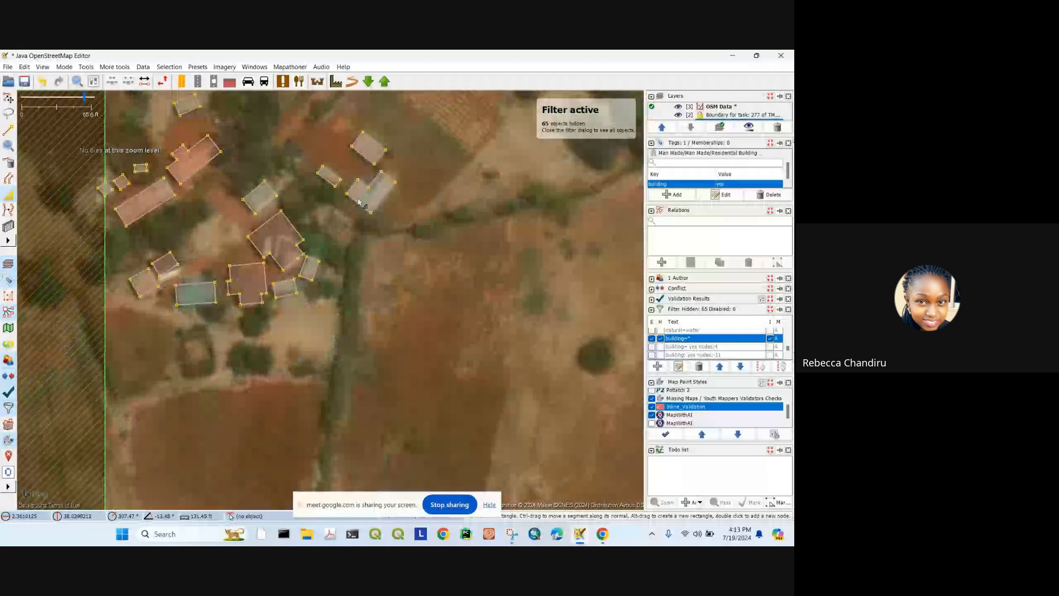
drag(188, 275, 282, 221)
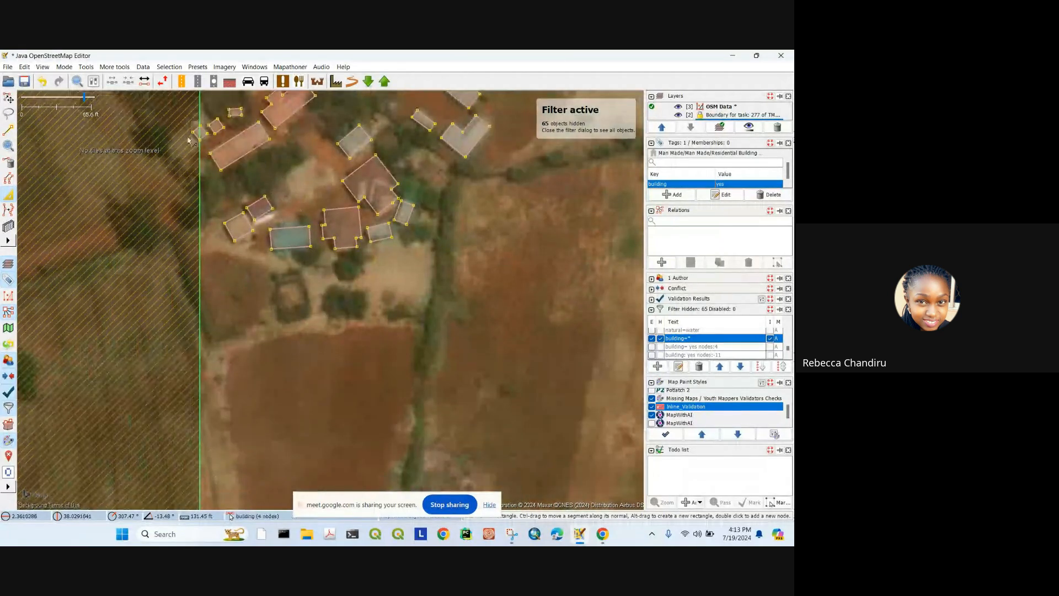
scroll(425, 205, up, 2)
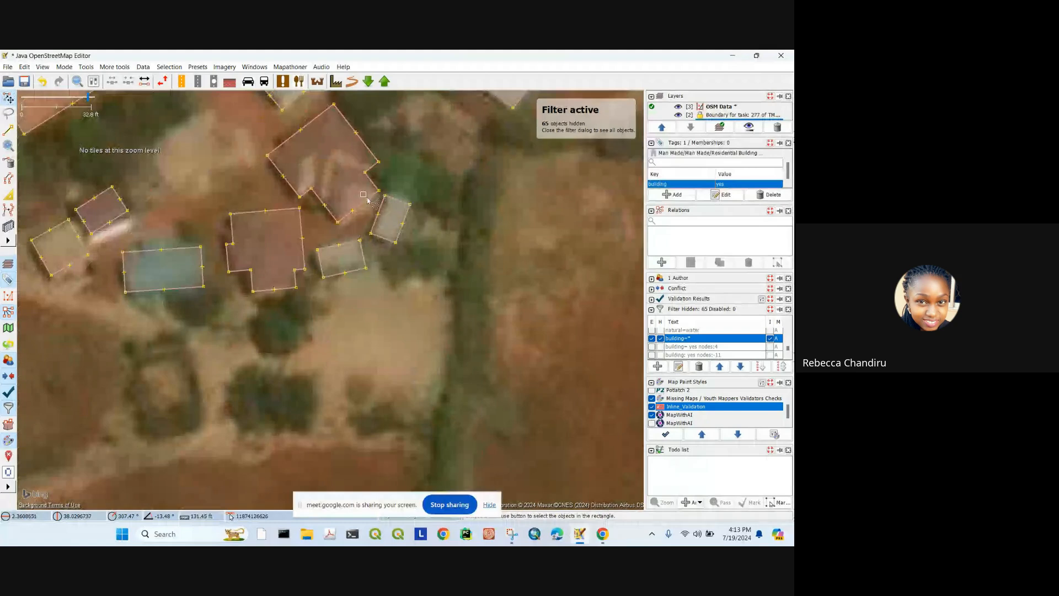
drag(370, 203, 371, 204)
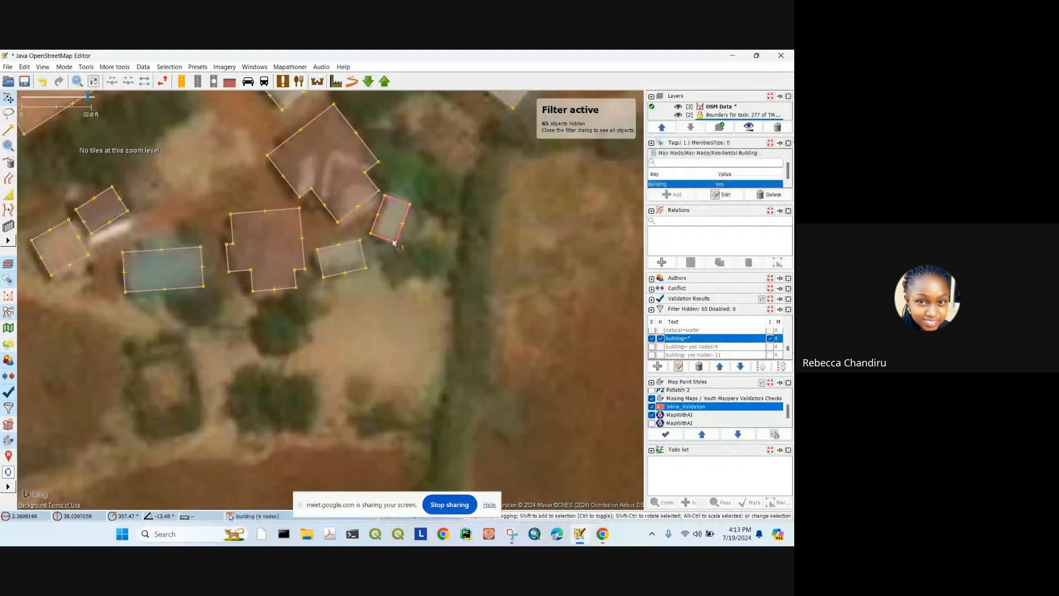
scroll(371, 204, down, 4)
drag(467, 256, 370, 176)
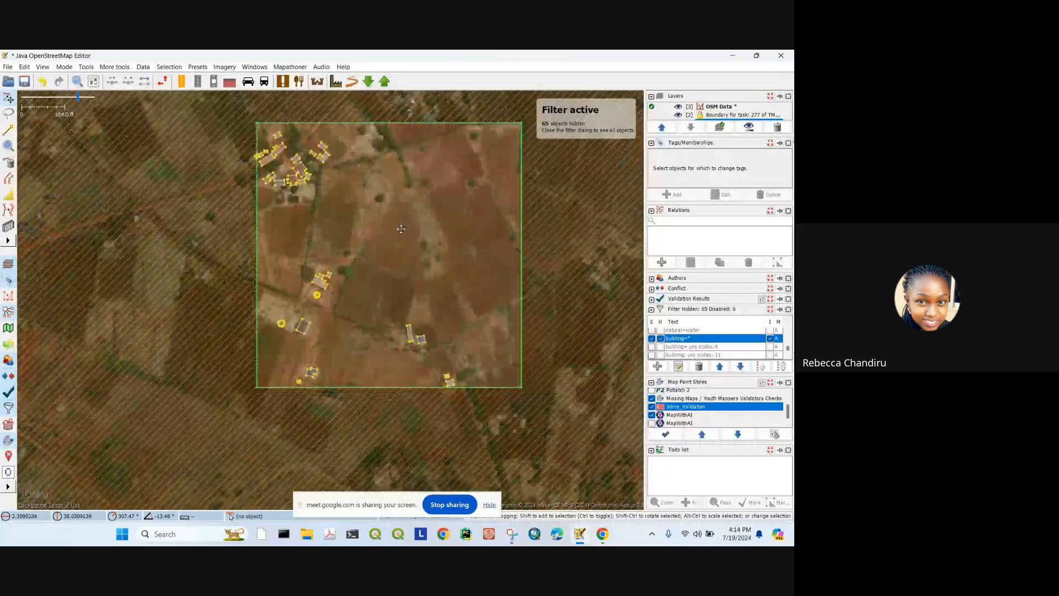
scroll(419, 177, up, 2)
drag(128, 133, 275, 188)
click(282, 204)
click(403, 295)
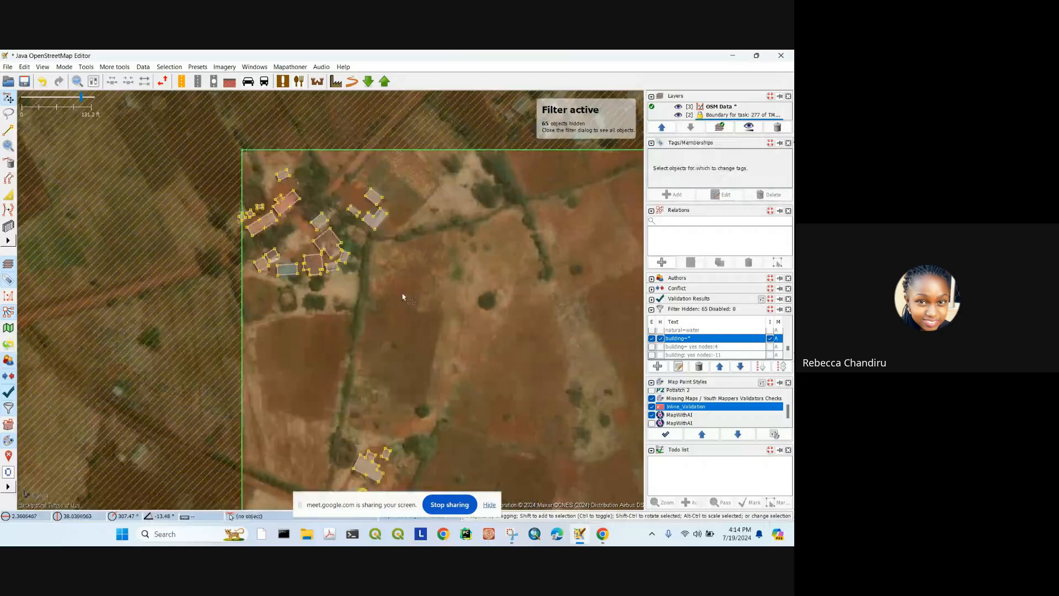
drag(403, 296, 447, 301)
Step: Rotate the small four-node building to sit squarely on its rooftop, then deselect it
click(326, 201)
scroll(324, 199, up, 4)
click(301, 211)
click(252, 247)
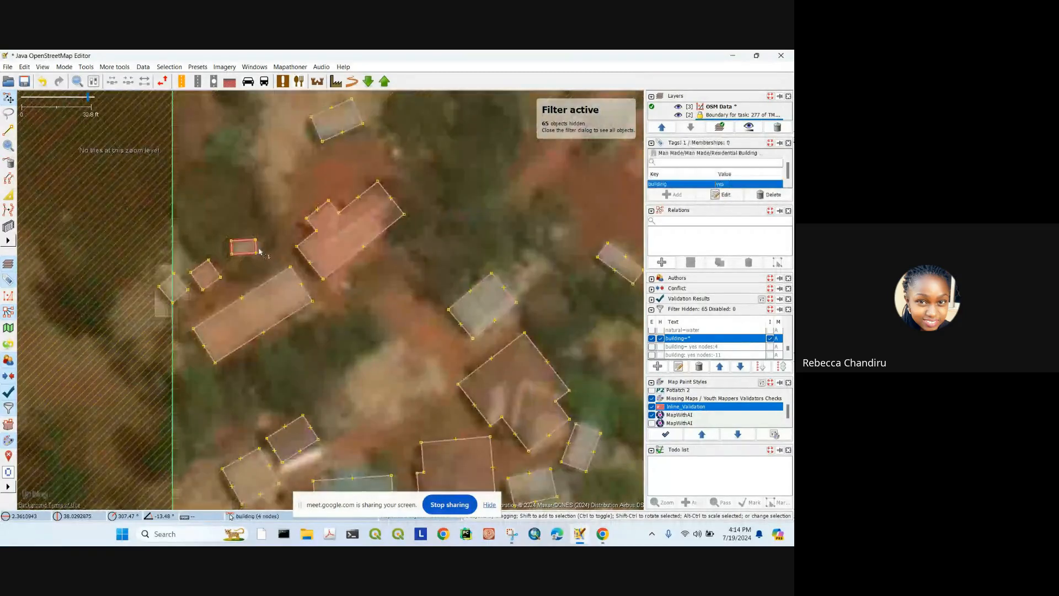
mouse_move(276, 206)
mouse_down()
mouse_move(254, 181)
mouse_move(276, 201)
mouse_up()
click(480, 224)
Step: Pan across the task toward the top-left building cluster
scroll(480, 223, down, 4)
drag(480, 223, 346, 139)
scroll(414, 203, down, 2)
scroll(351, 413, up, 2)
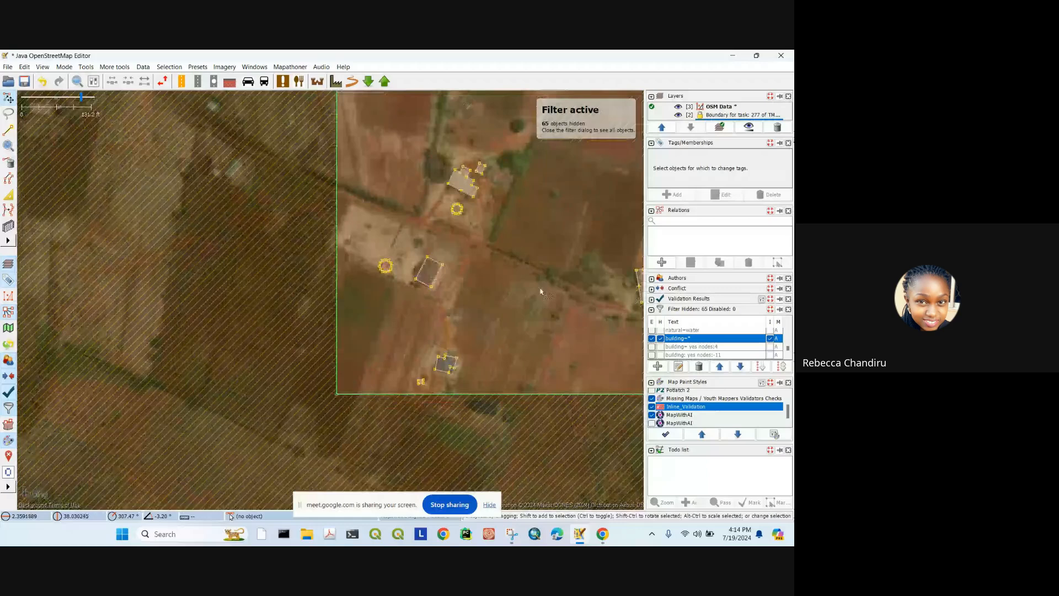
drag(541, 292, 320, 375)
drag(557, 177, 492, 374)
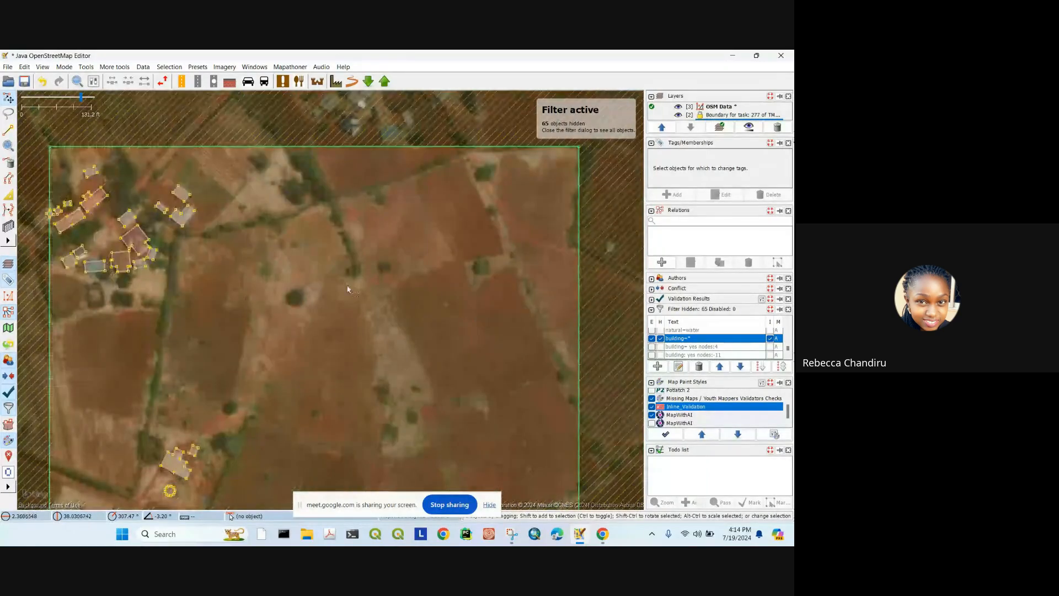
drag(234, 255, 466, 188)
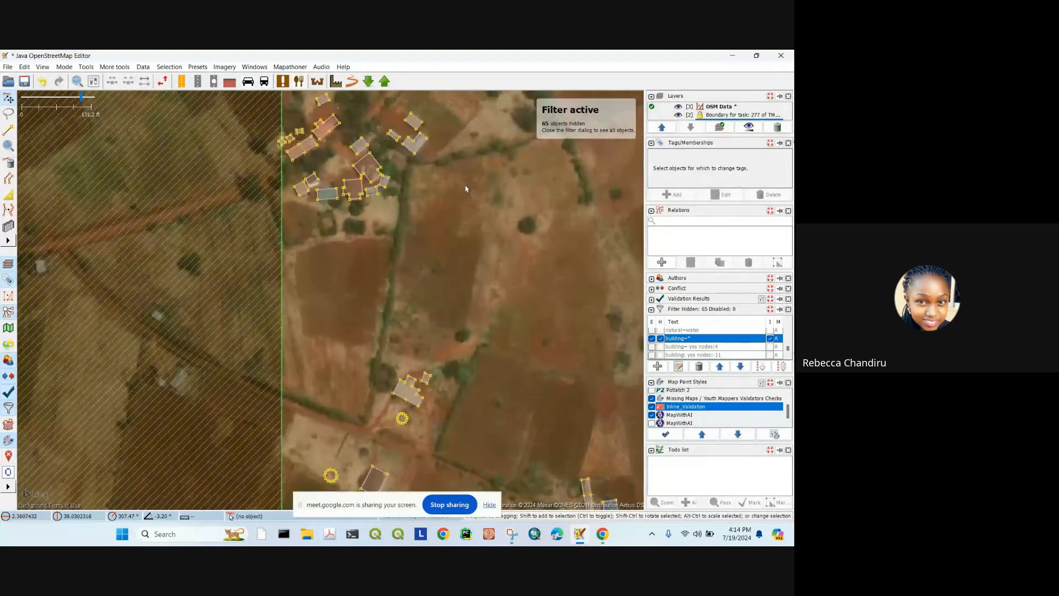
click(385, 82)
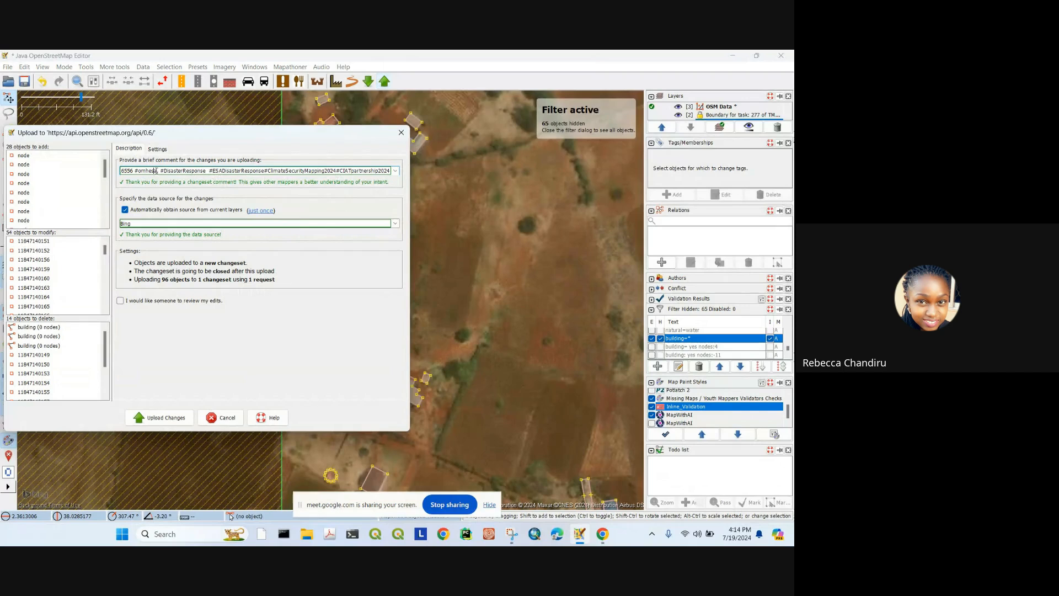
key(Home)
text(added and )
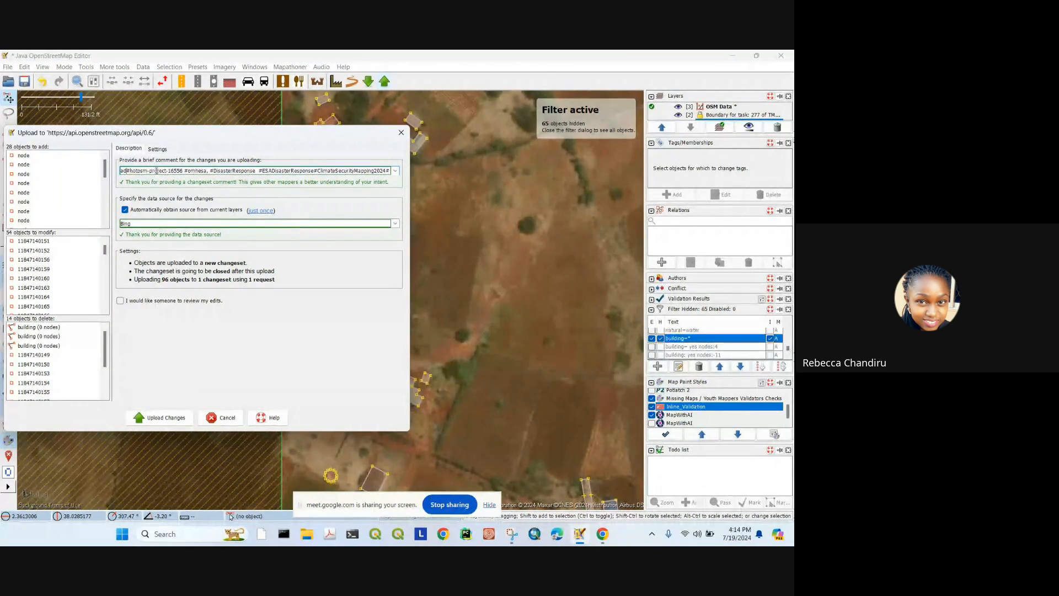
text(mod)
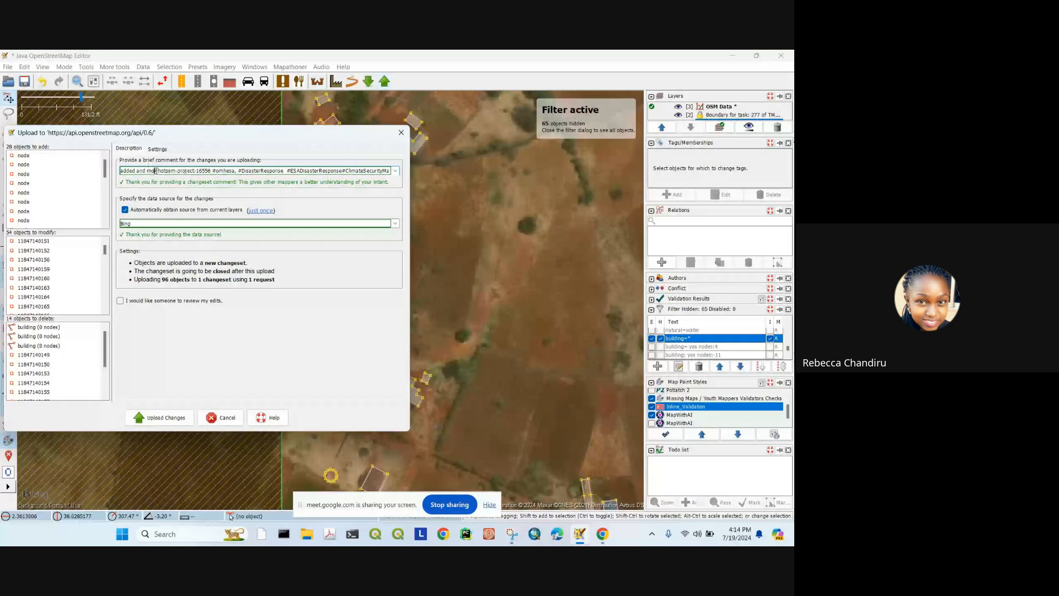
text(if)
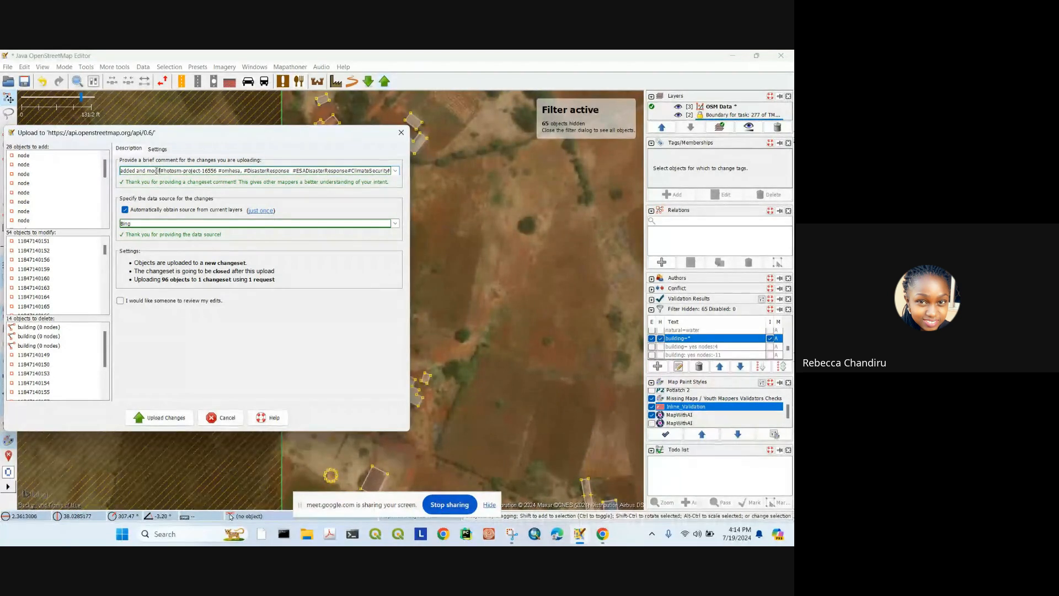
text(ied )
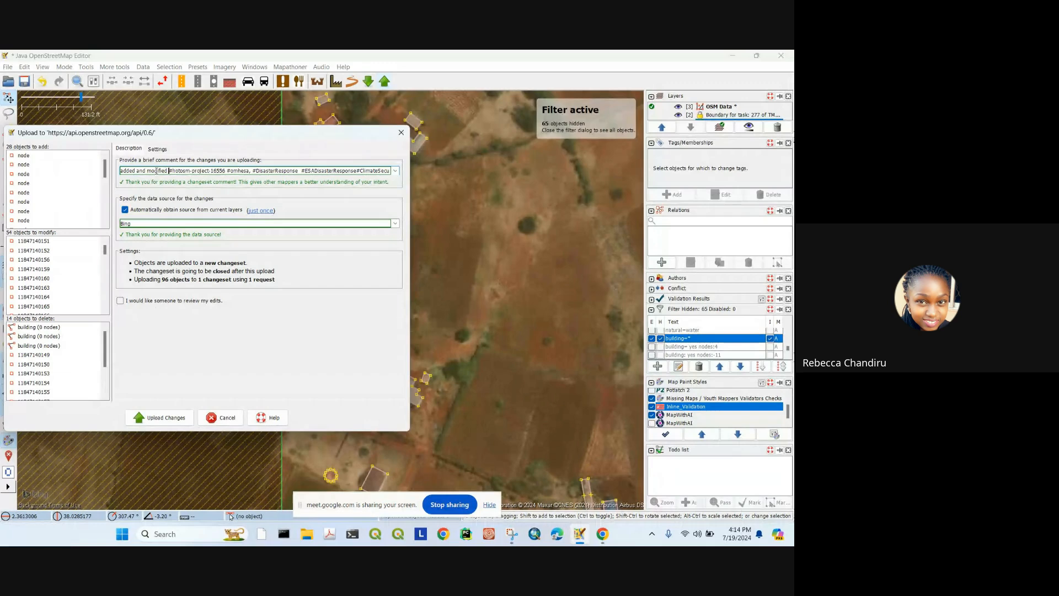
text(buildings)
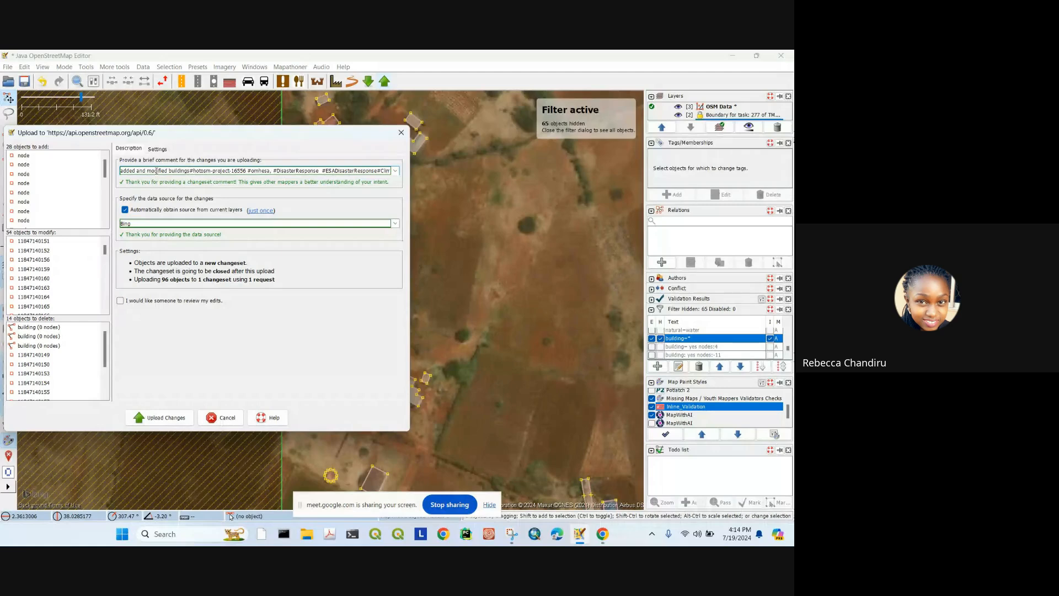
click(150, 418)
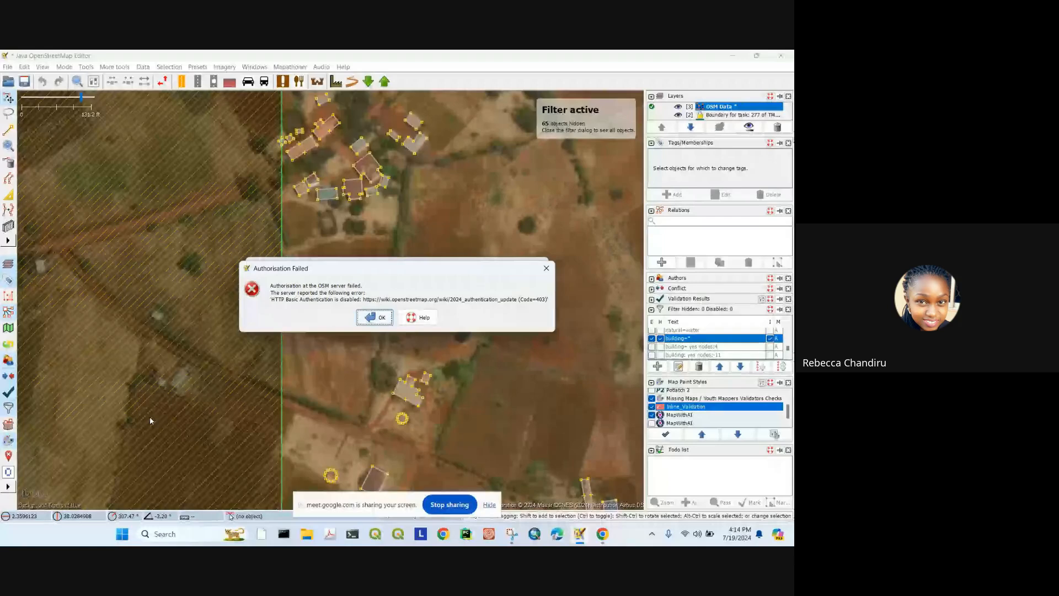
click(375, 317)
click(407, 386)
key(Escape)
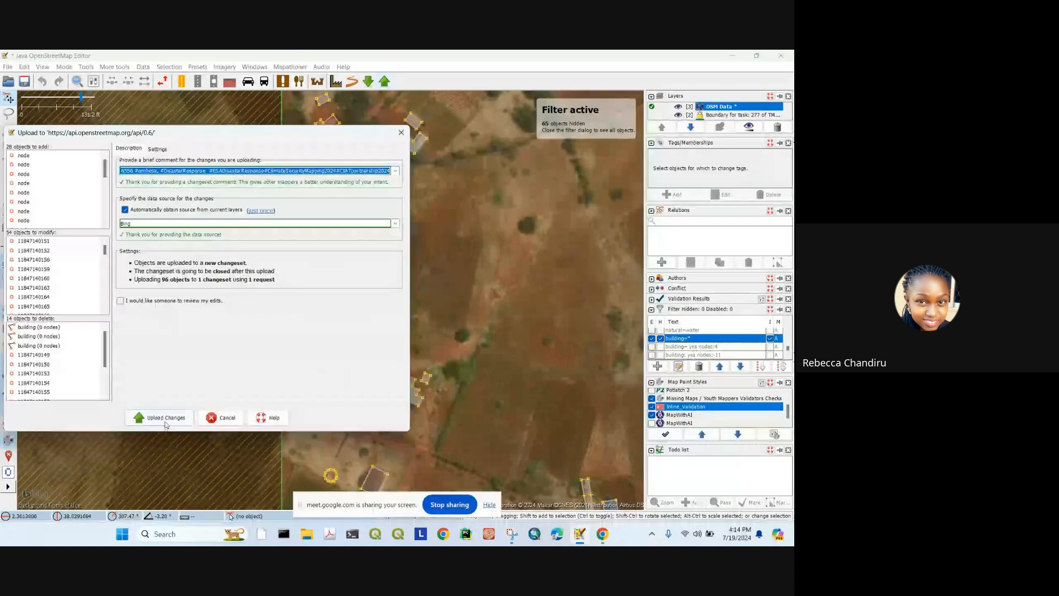
click(149, 171)
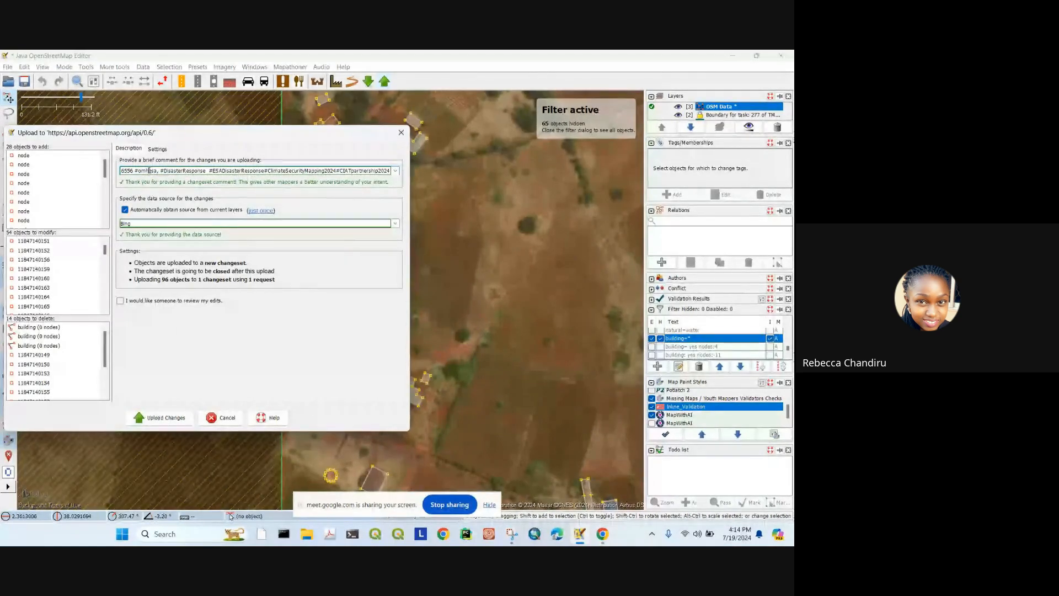
key(Left)
key(Left)
key(Left)
key(Left)
key(Left)
key(Left)
key(Left)
key(Left)
key(Left)
key(Left)
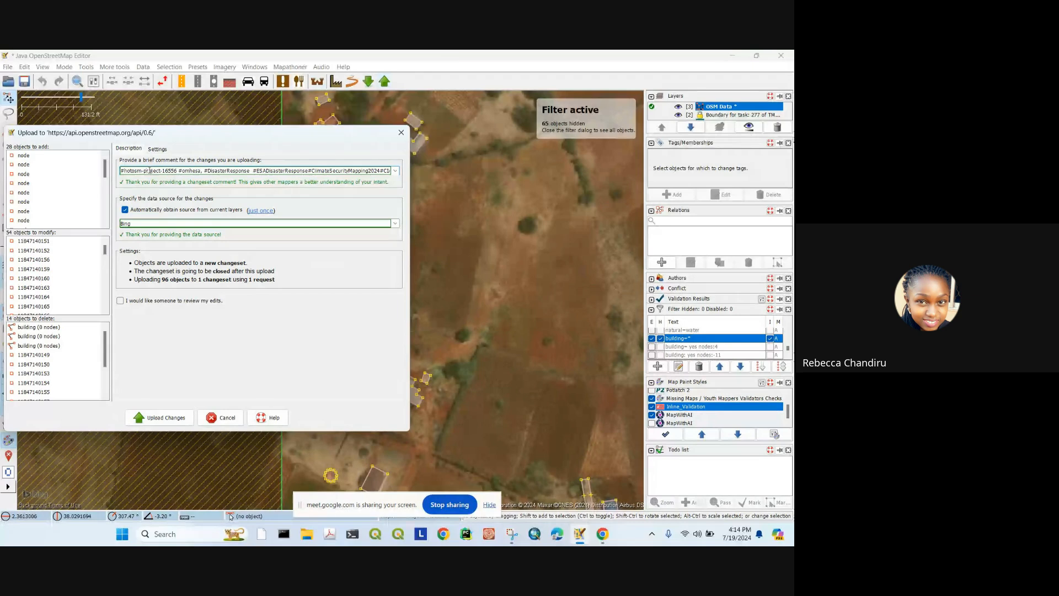
key(Home)
text(added and )
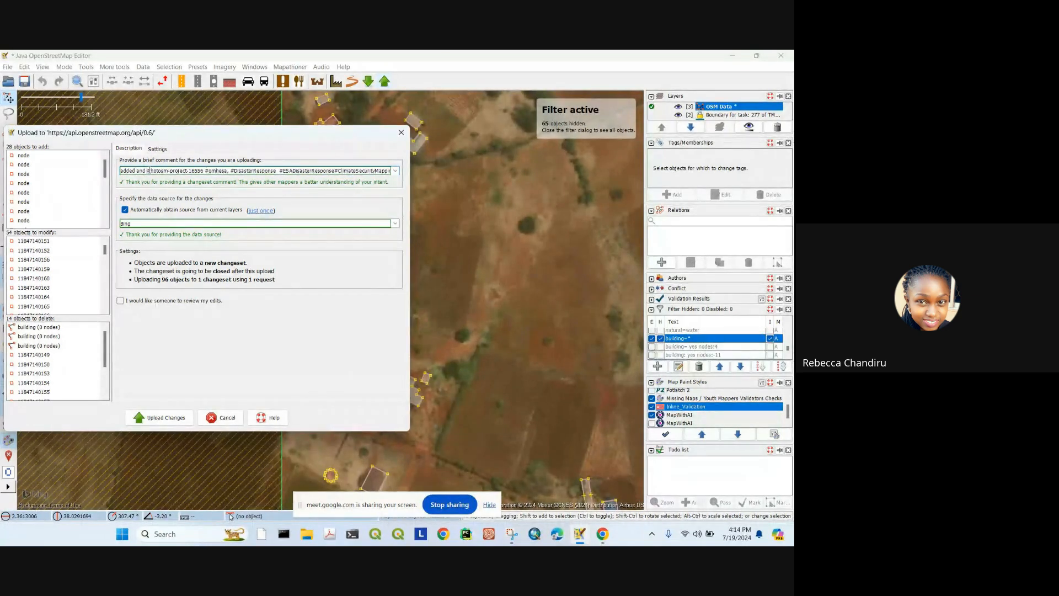
text(modifie)
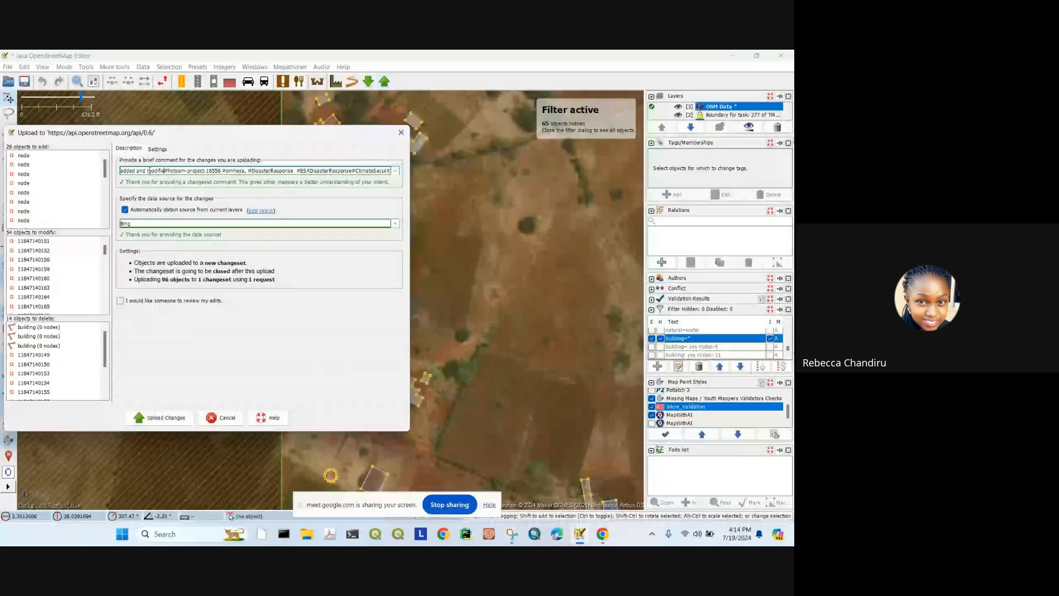
text(d buildin)
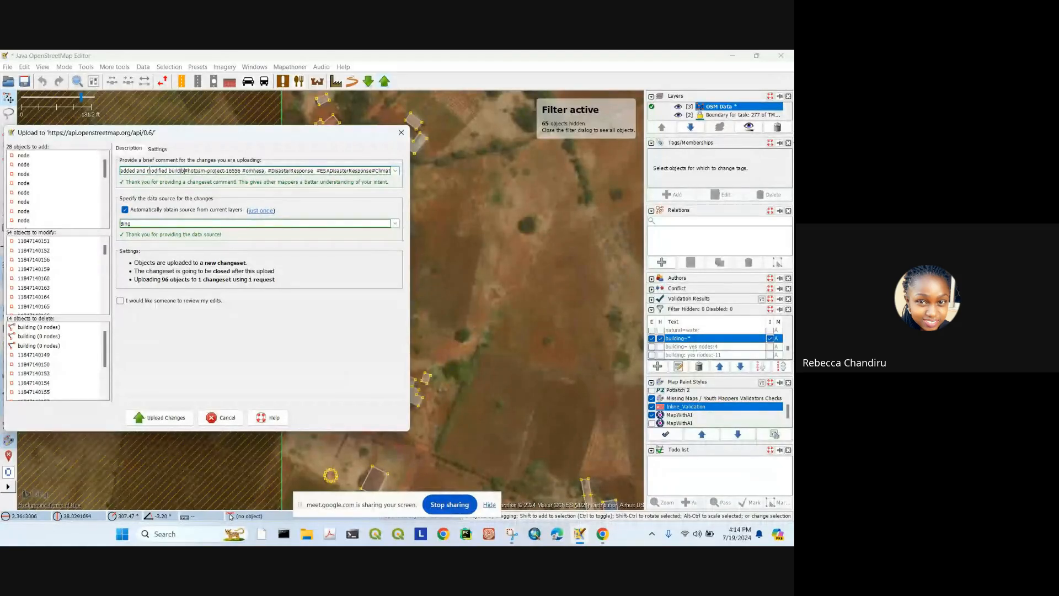
text(g)
key(BackSpace)
key(BackSpace)
key(BackSpace)
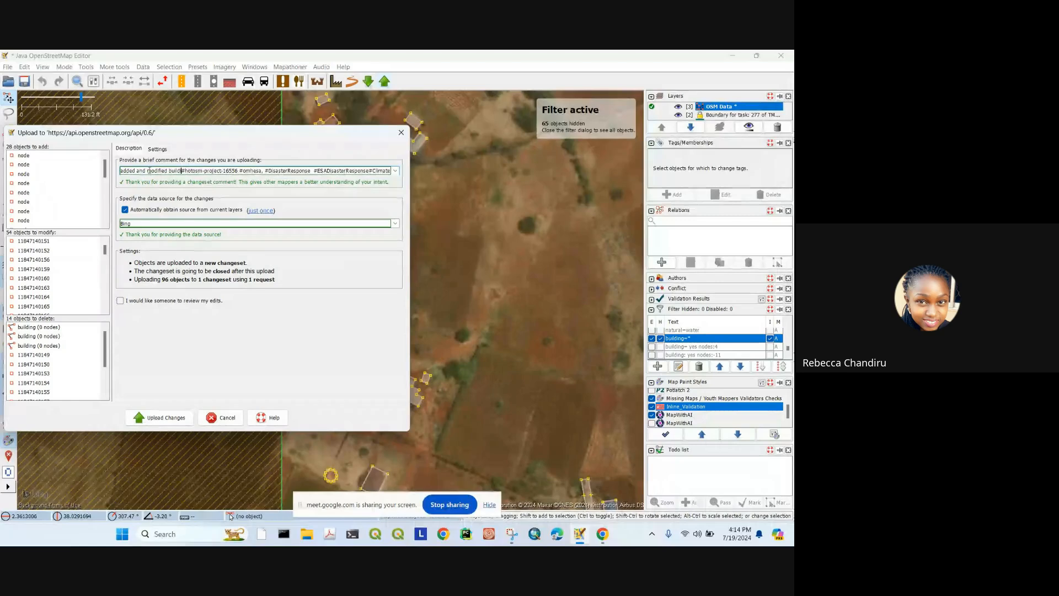
text(ings)
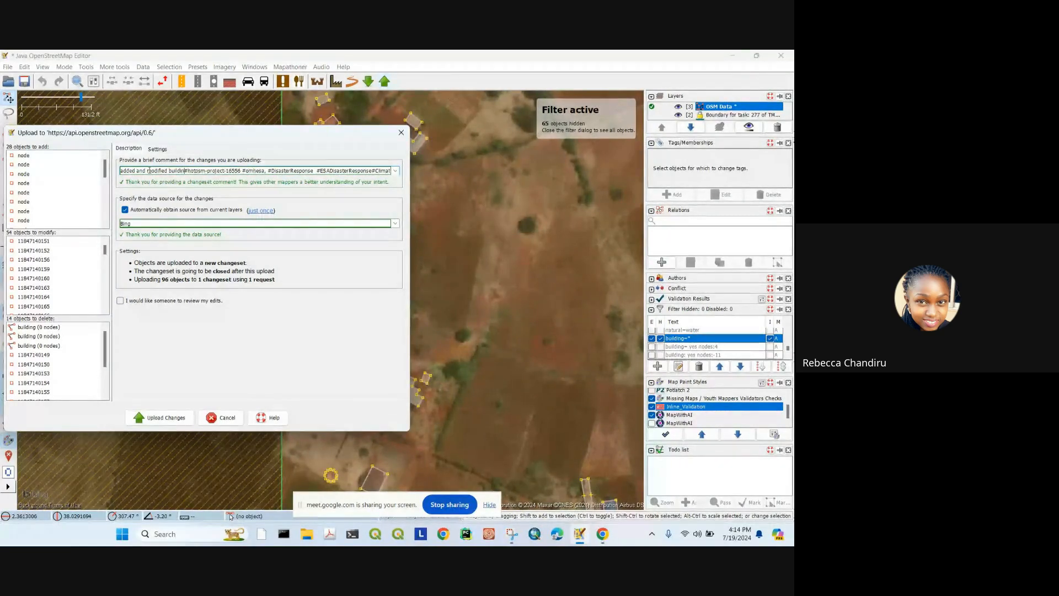
click(161, 417)
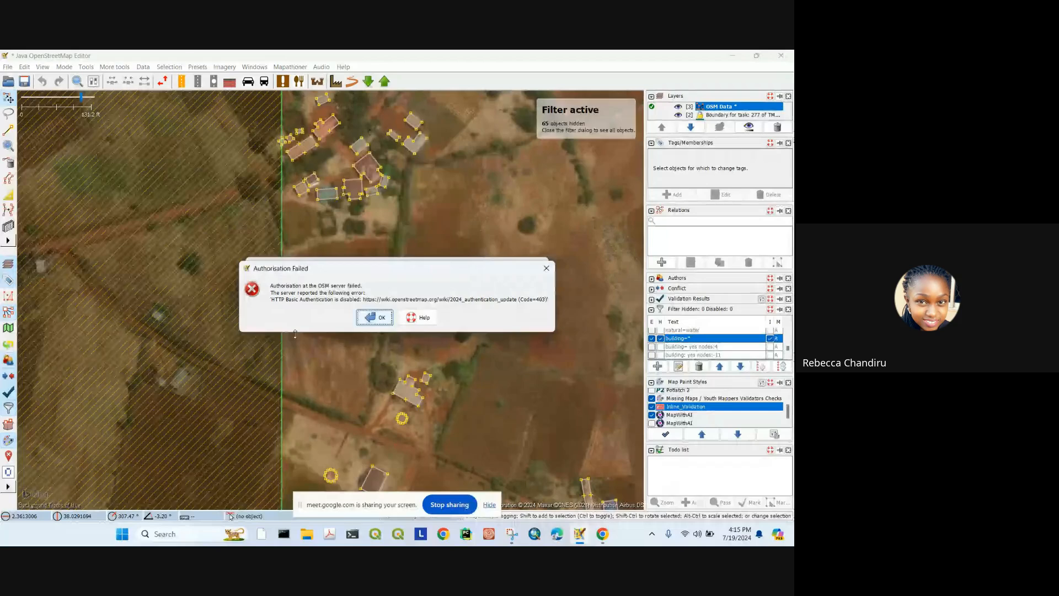
click(375, 317)
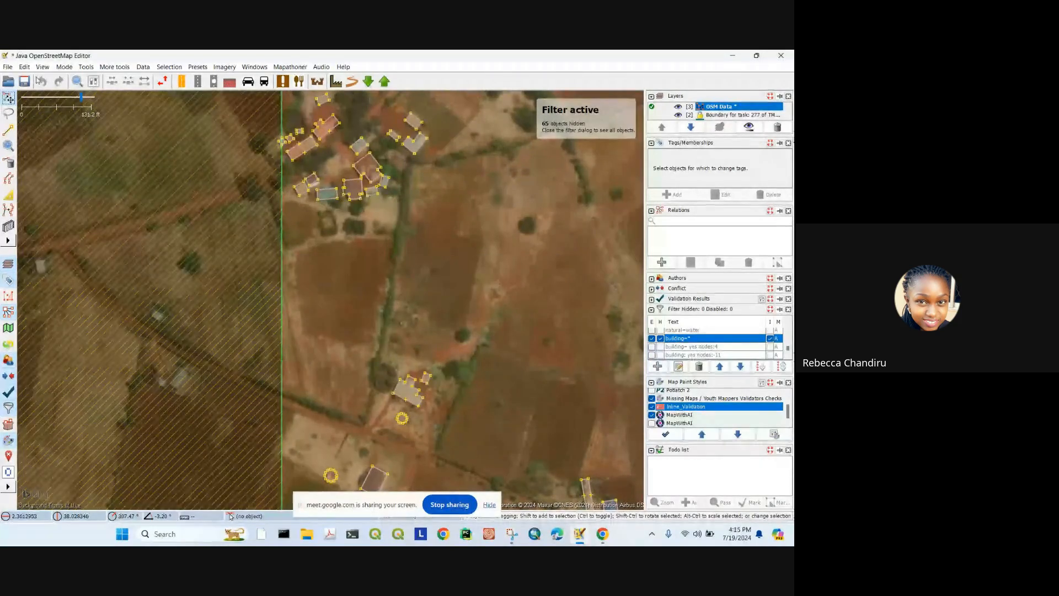
Step: In Preferences > OSM Server, replace the username and password with freshly typed credentials and save
click(26, 68)
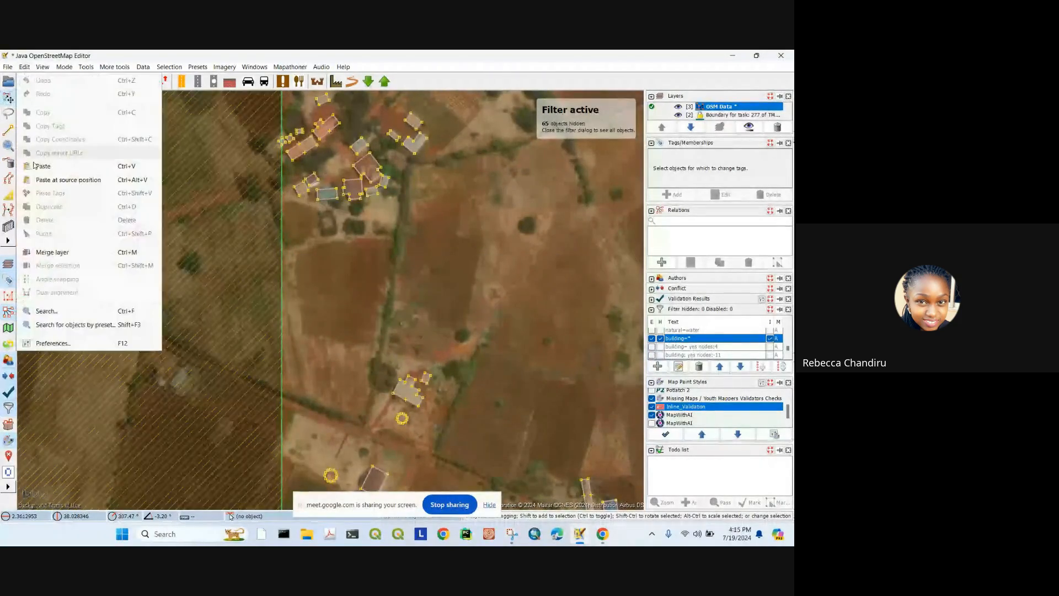
click(43, 344)
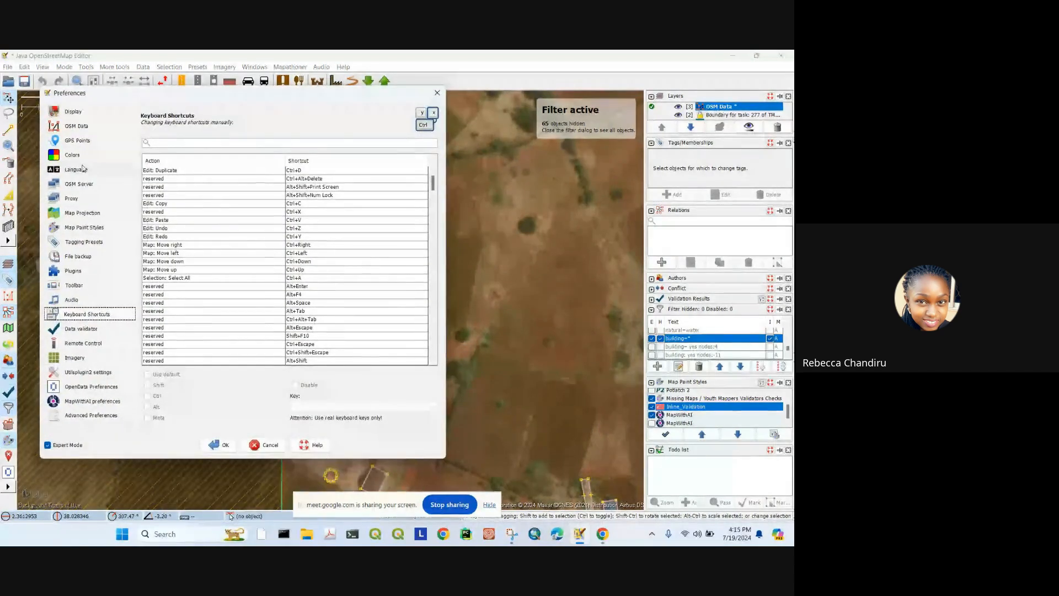
click(77, 185)
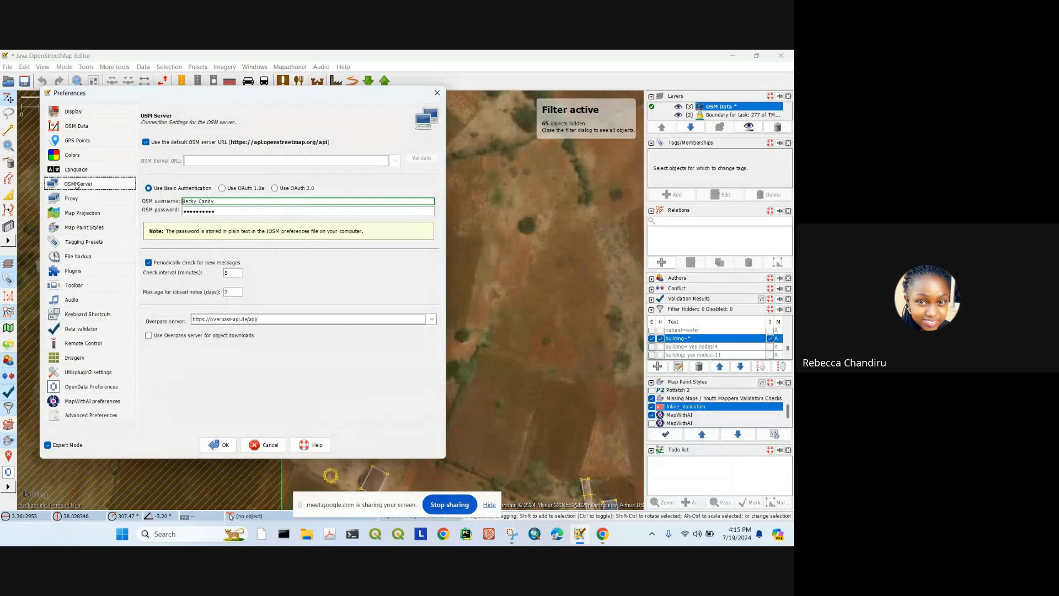
triple_click(282, 202)
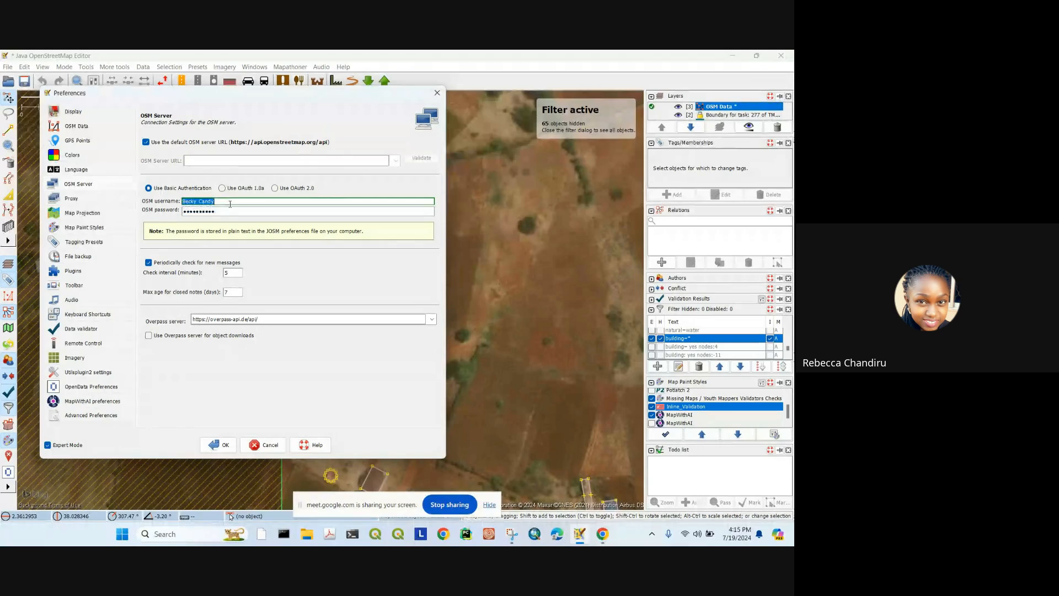
key(BackSpace)
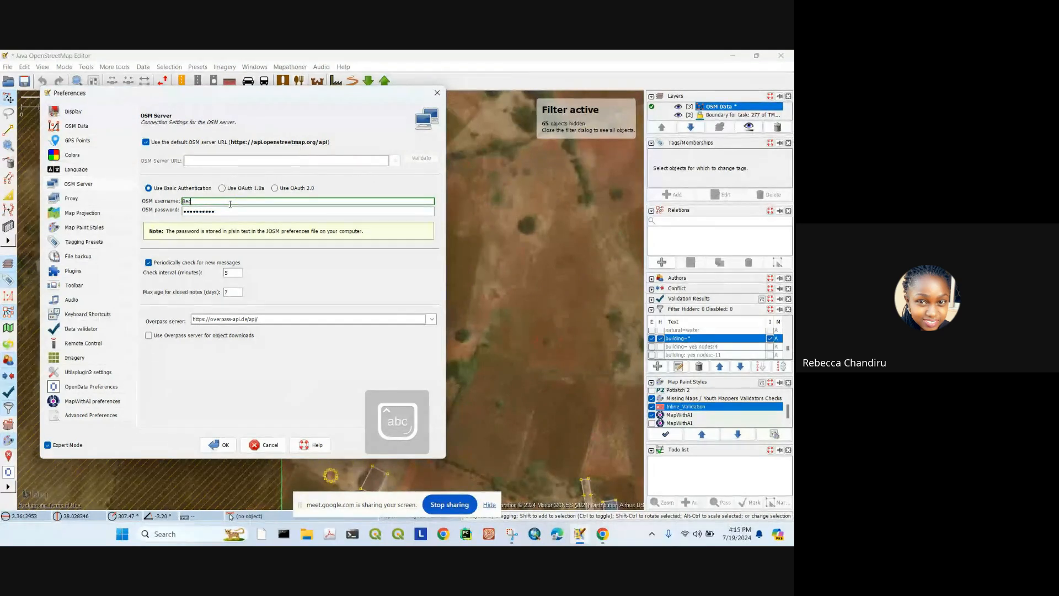
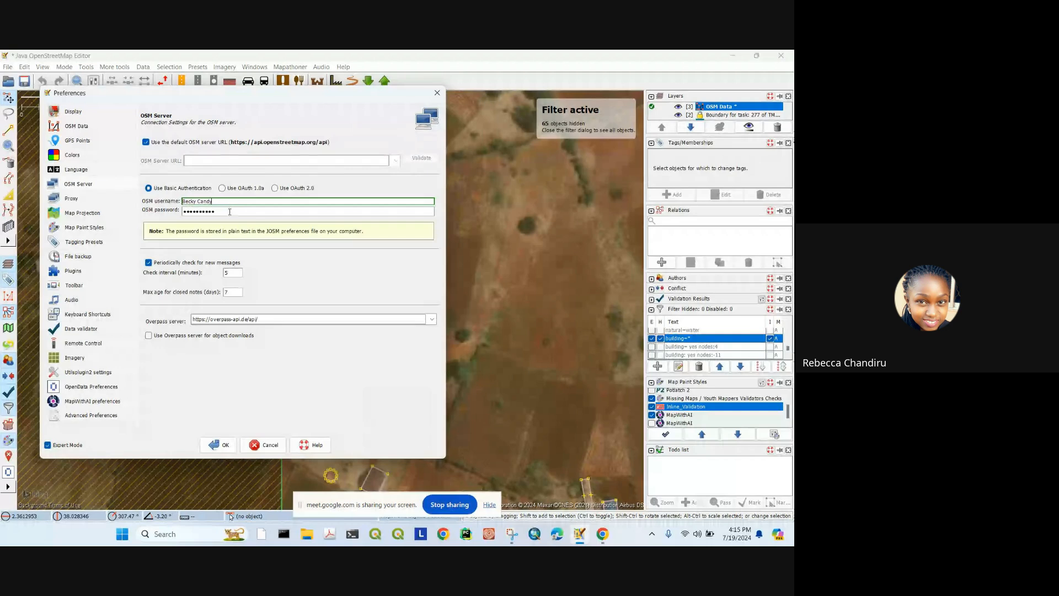
double_click(232, 212)
text(••••)
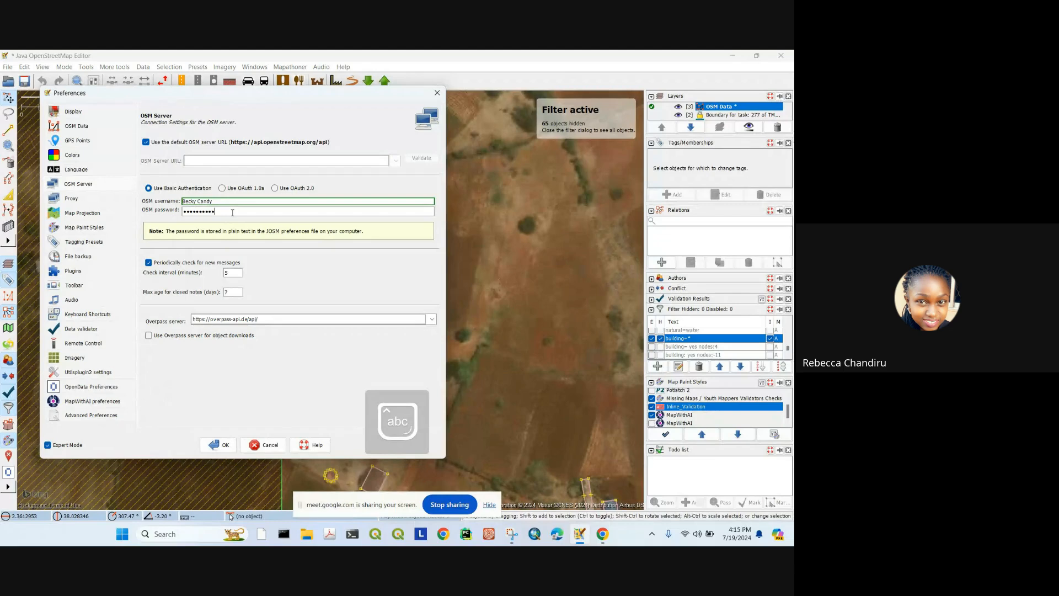
click(217, 445)
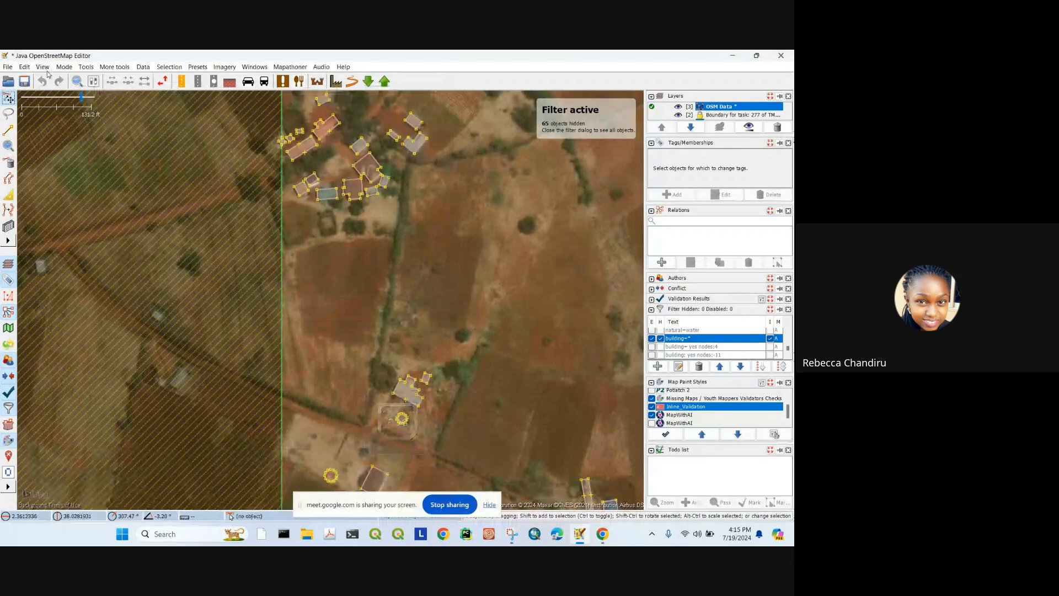
Step: Try uploading the 96 changes, dismiss the Authorisation Failed error, then reopen and cancel the upload
click(385, 83)
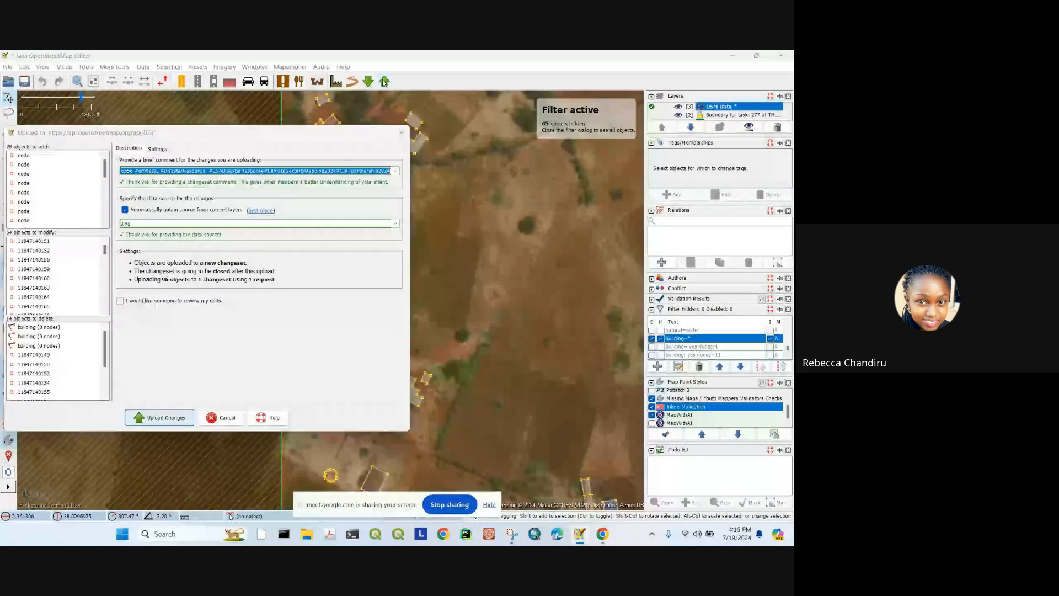
click(163, 417)
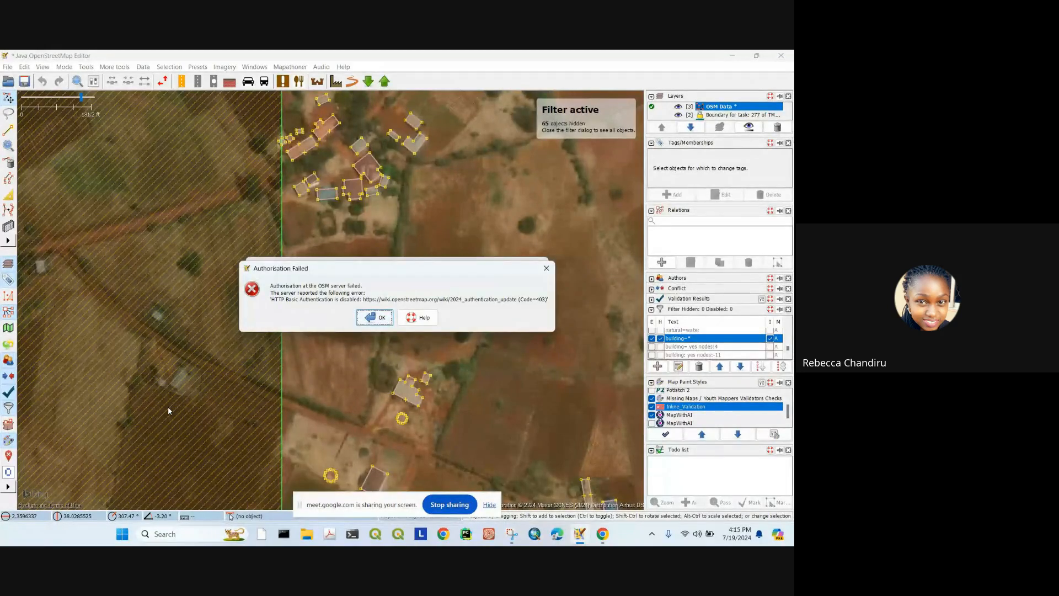
click(377, 320)
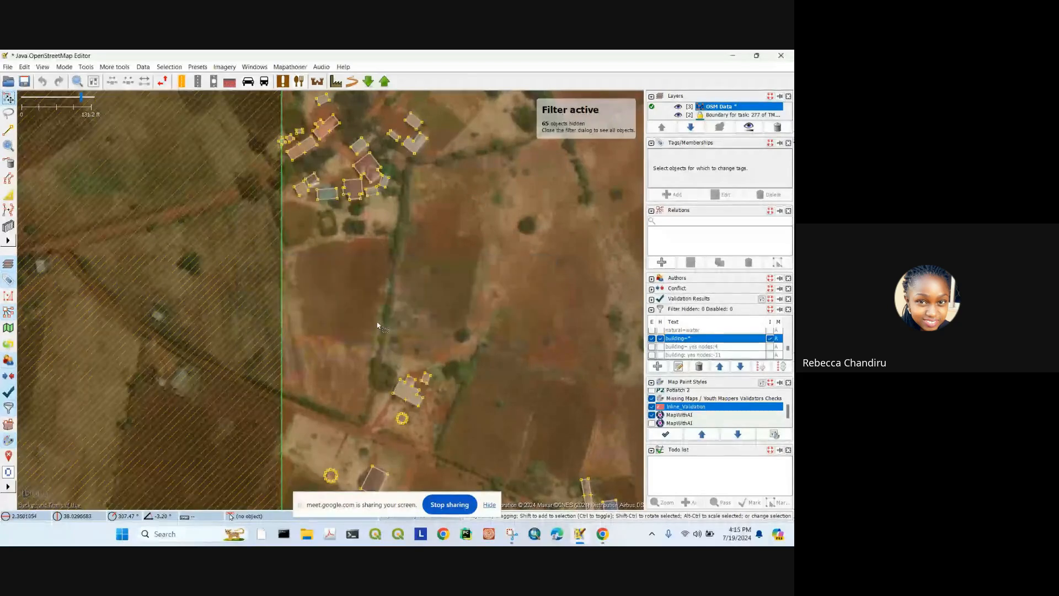
click(384, 81)
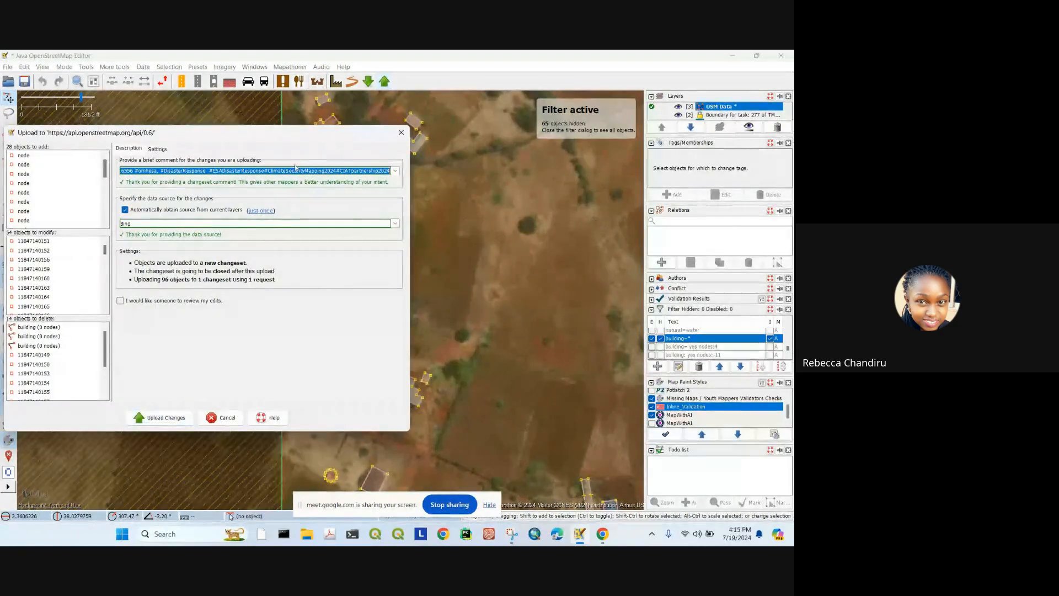
click(395, 137)
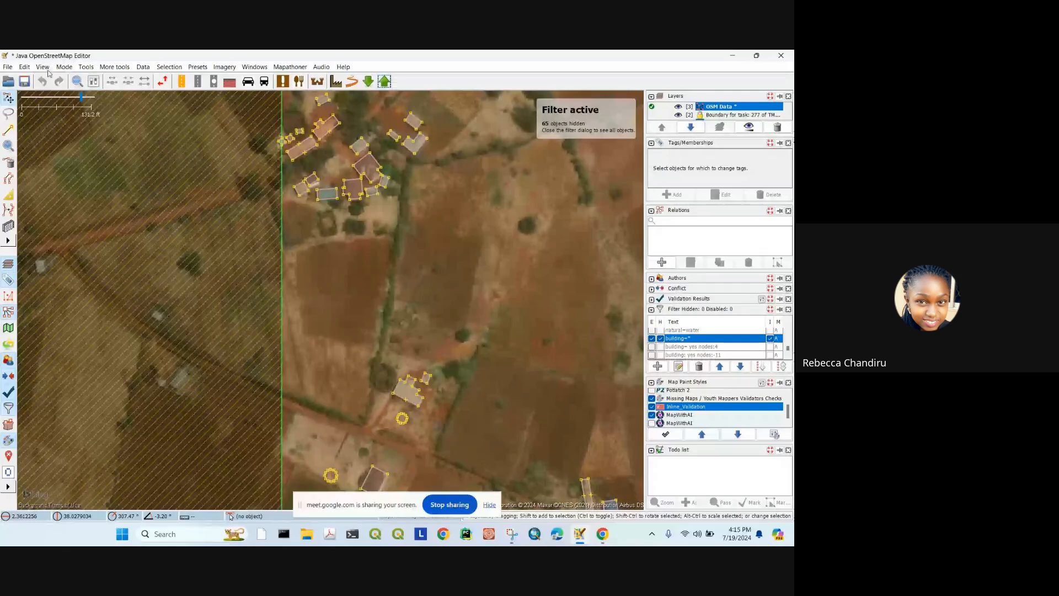
click(25, 67)
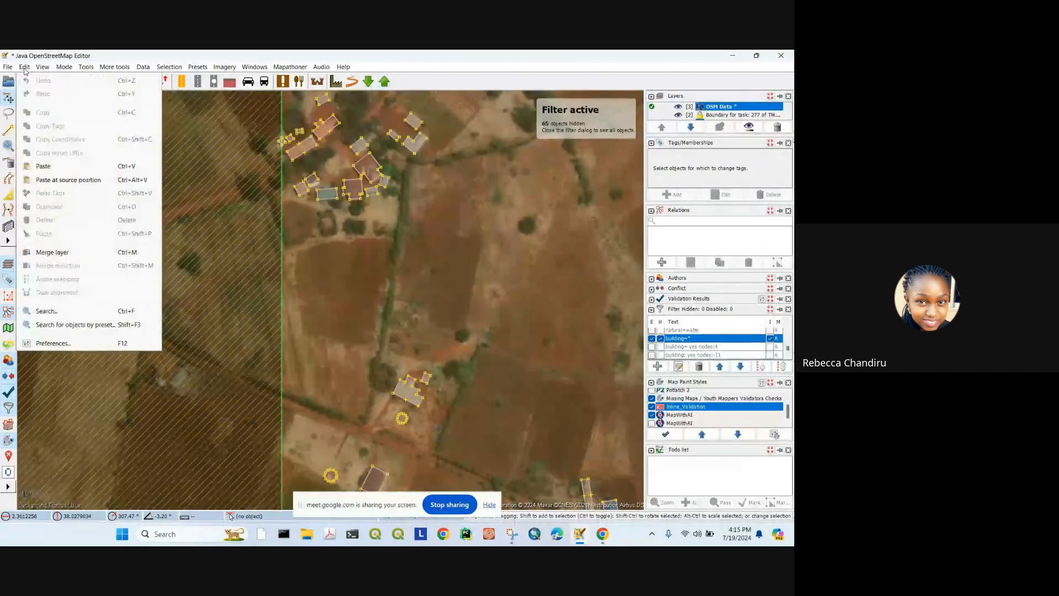
click(51, 343)
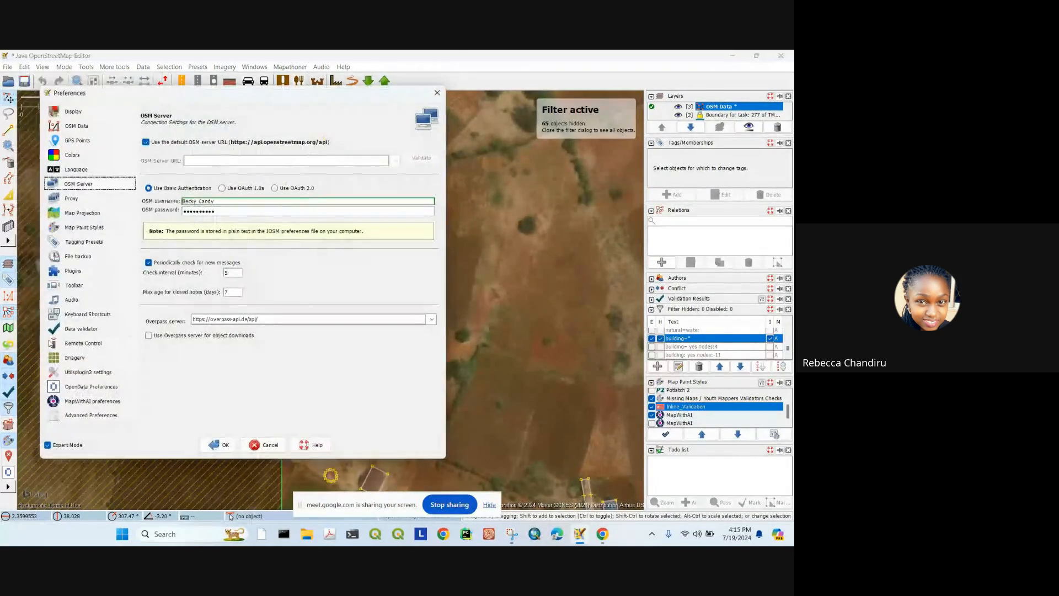
double_click(216, 212)
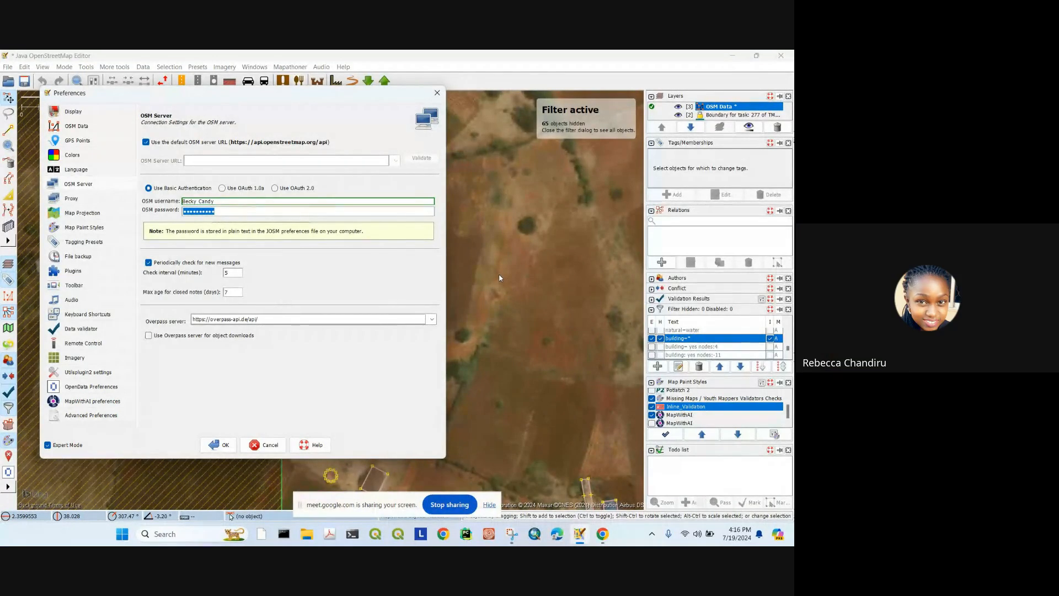
click(221, 444)
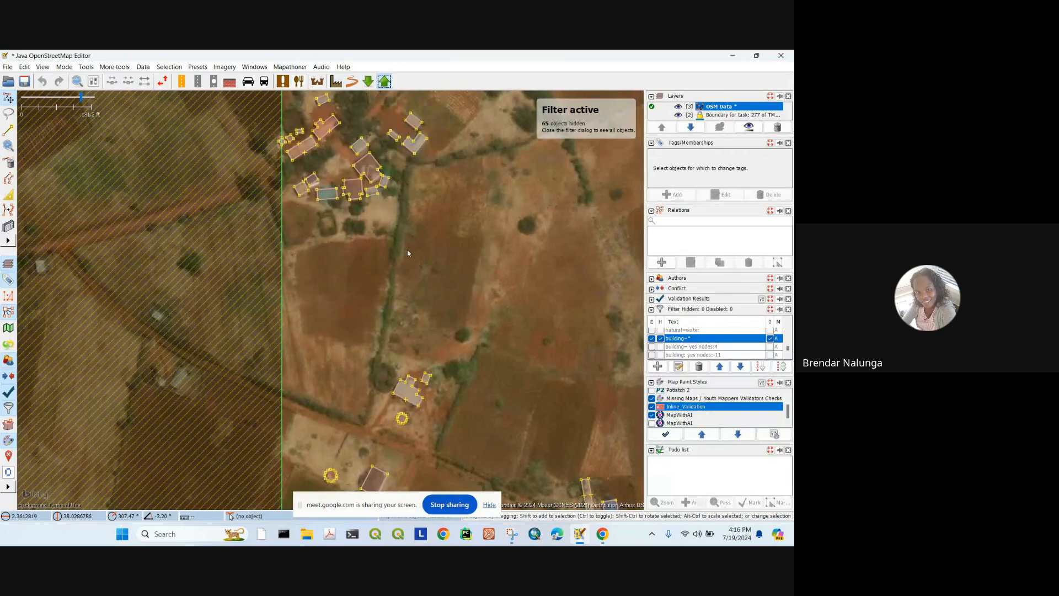
key(ctrl+shift+Up)
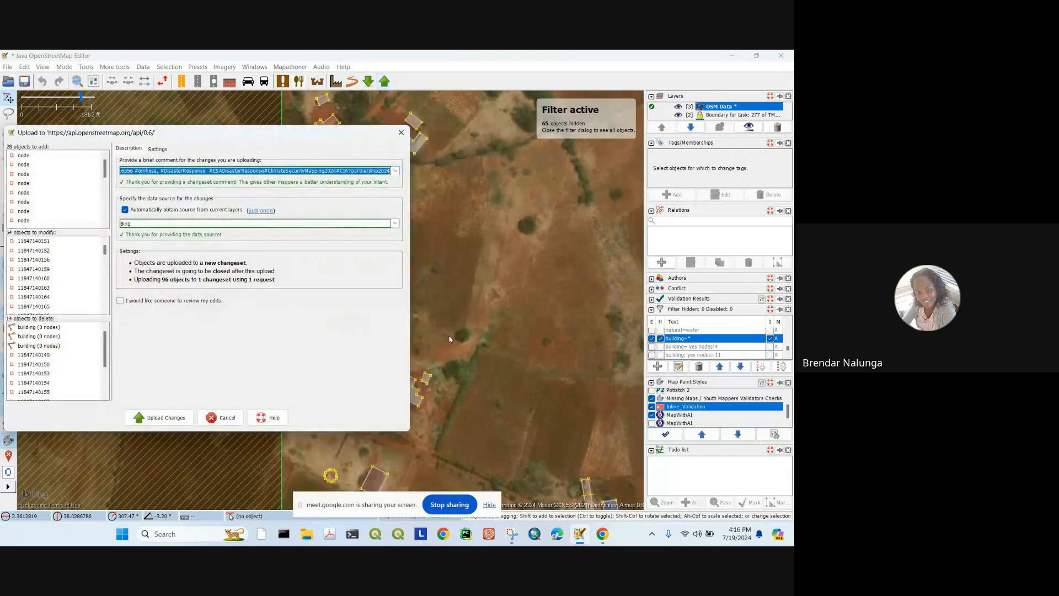
click(157, 418)
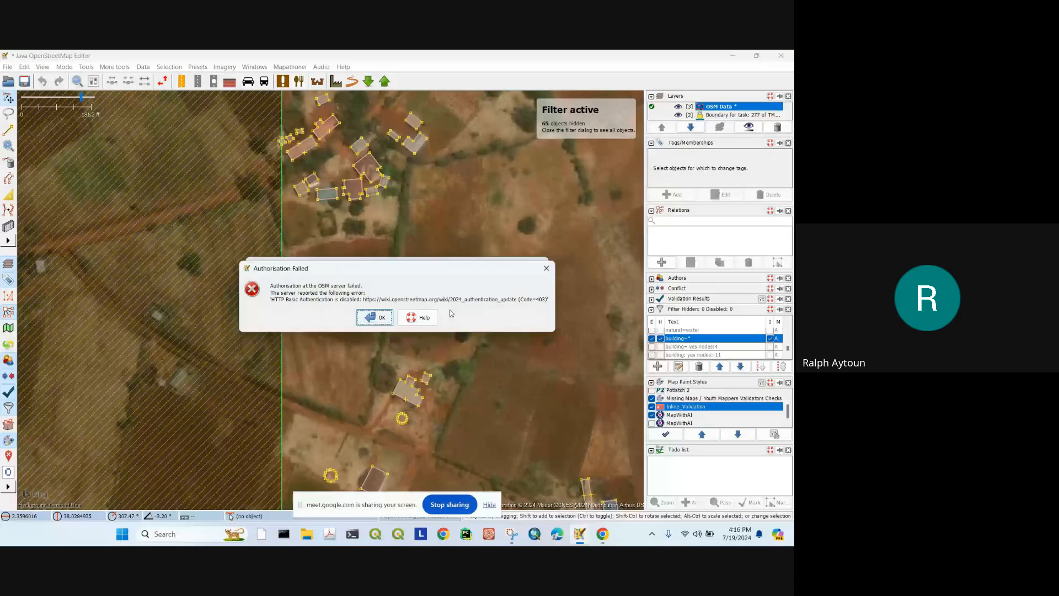
click(546, 268)
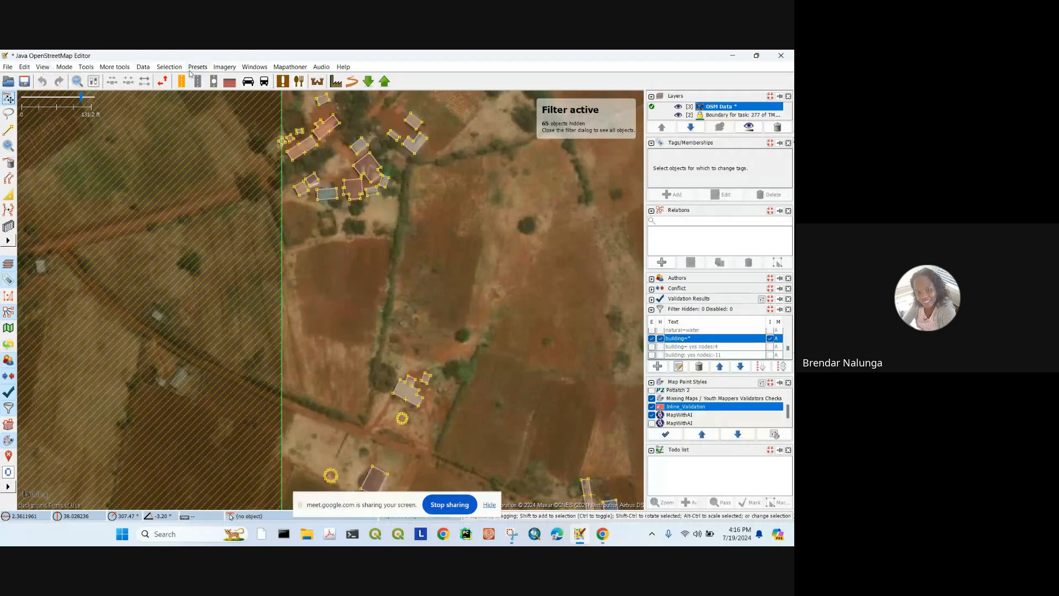
click(24, 66)
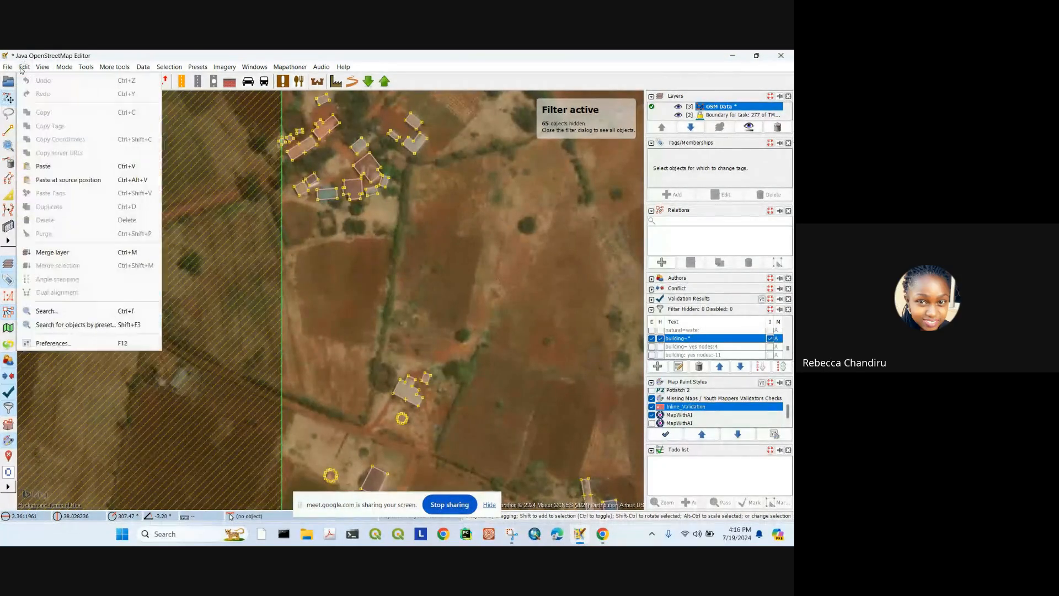
click(78, 344)
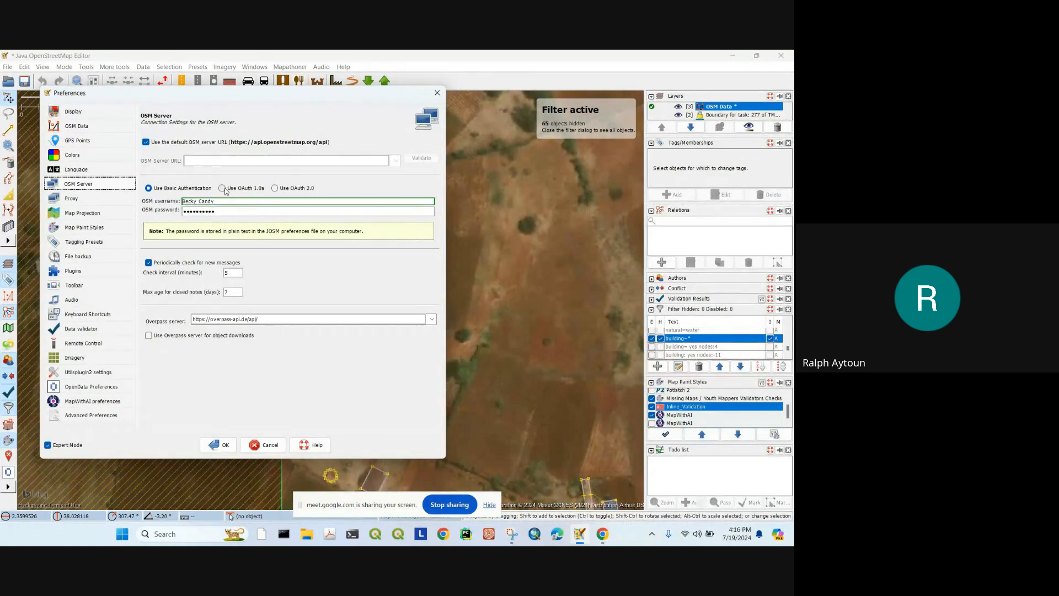
click(435, 98)
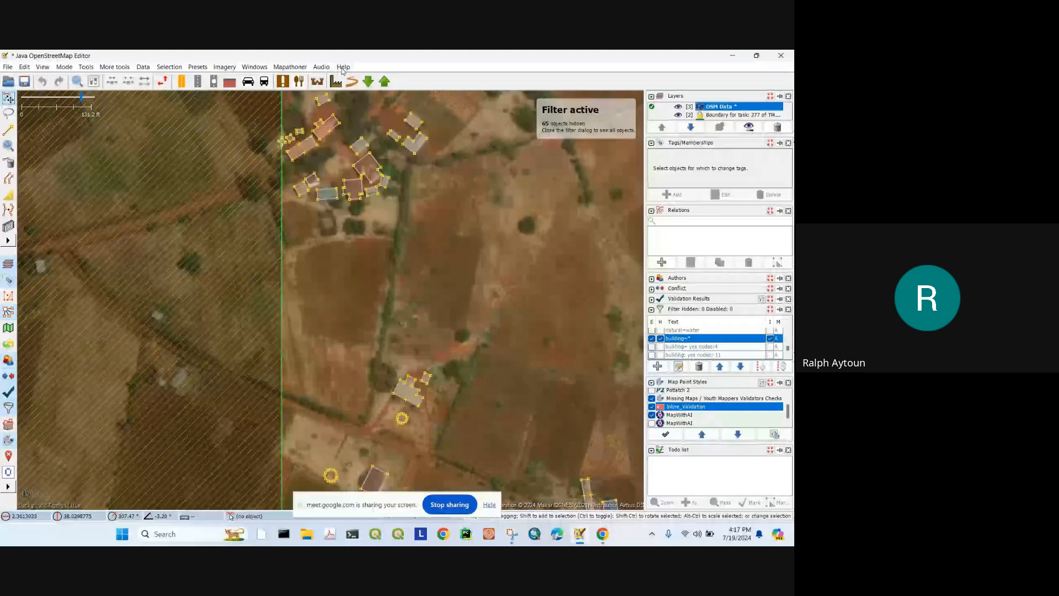
click(343, 68)
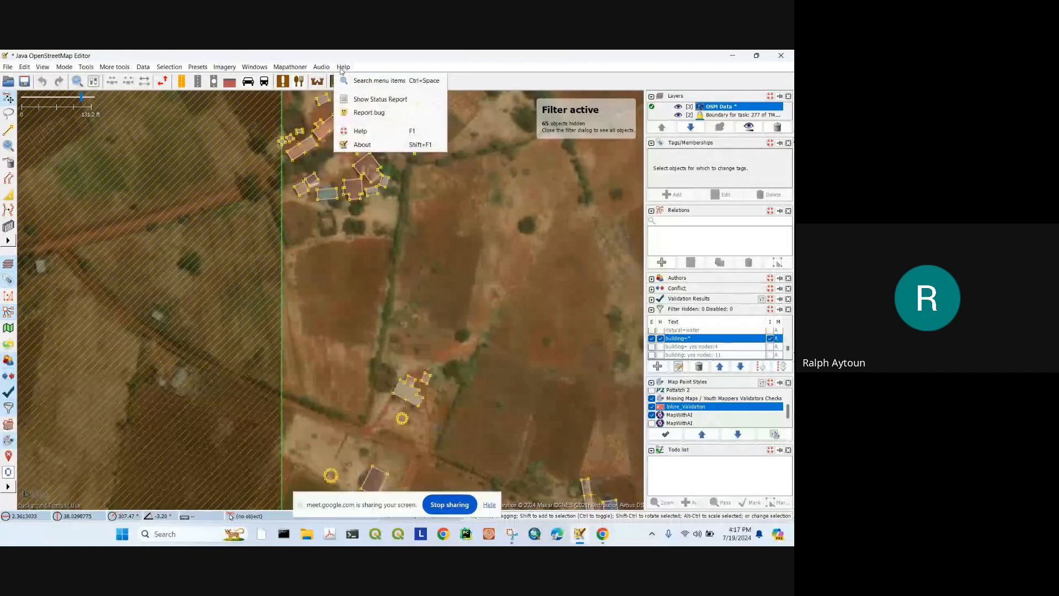
click(374, 144)
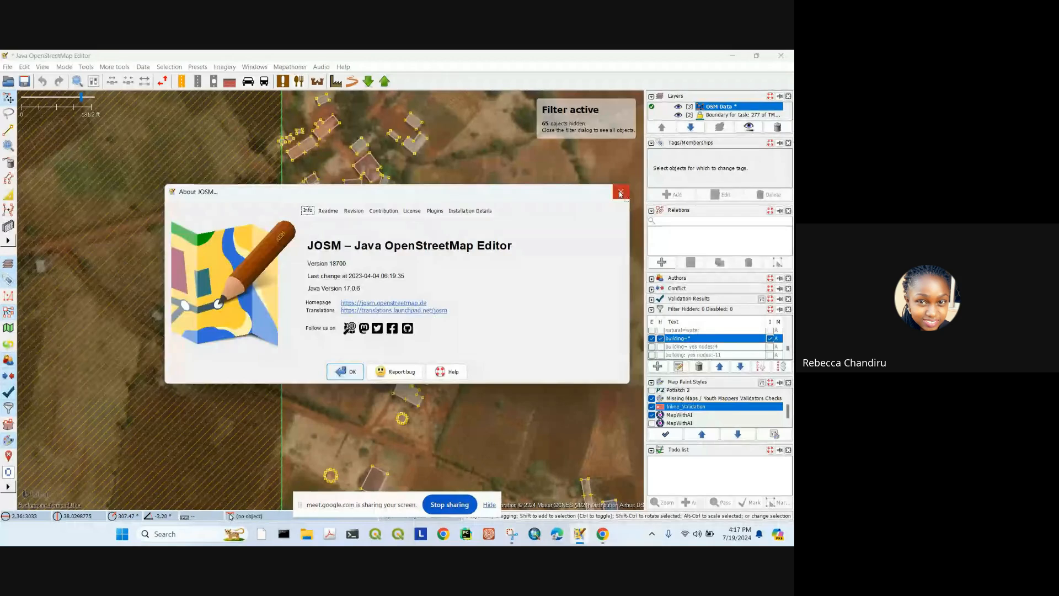
key(Escape)
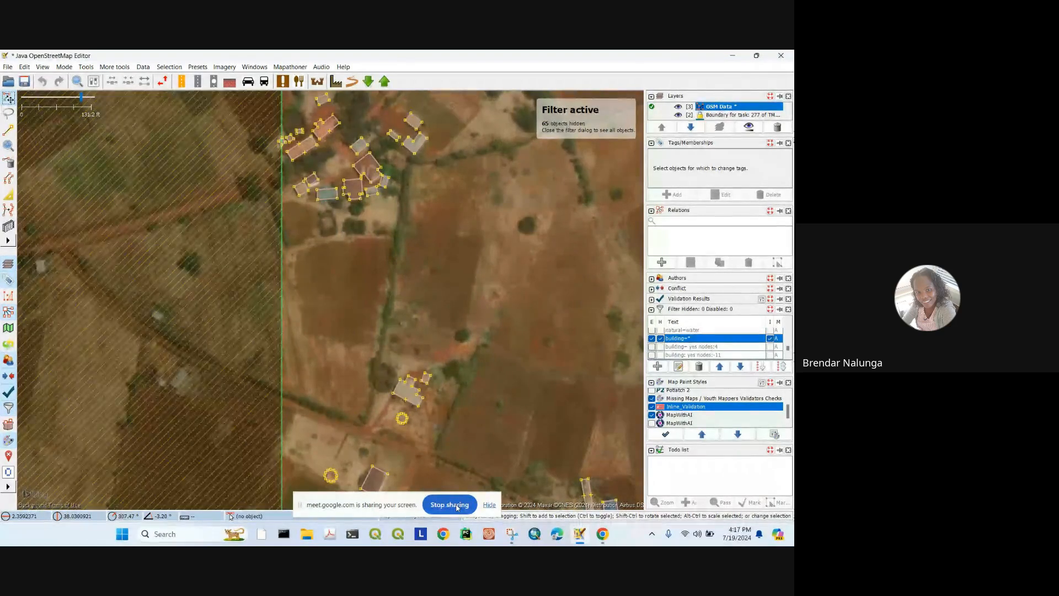
click(602, 533)
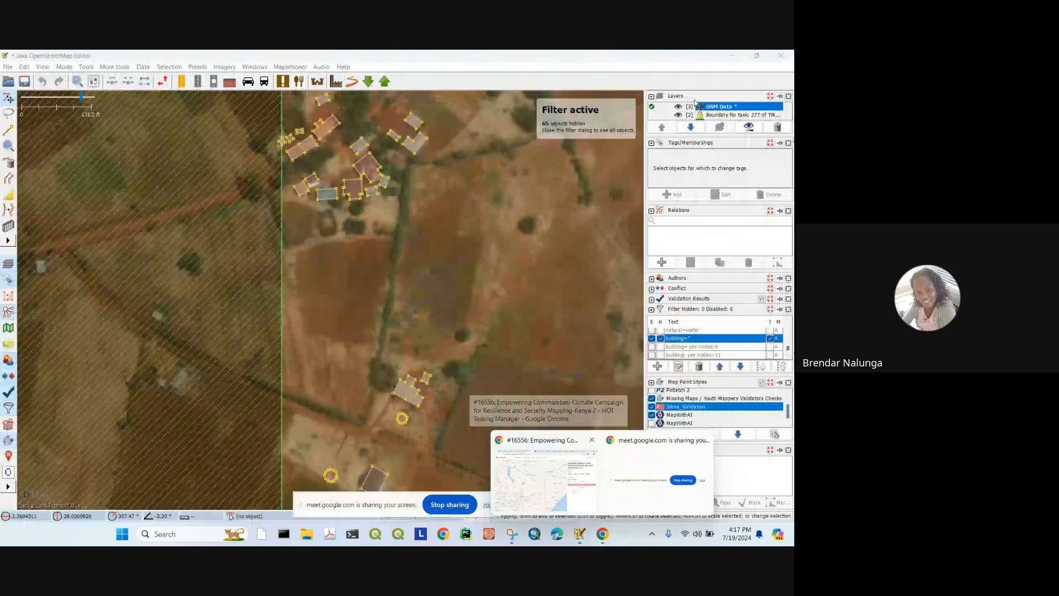
Step: Flip through the Tasking Manager, Google Meet, OSM Wiki and OSMCha tabs, then return to JOSM
click(538, 474)
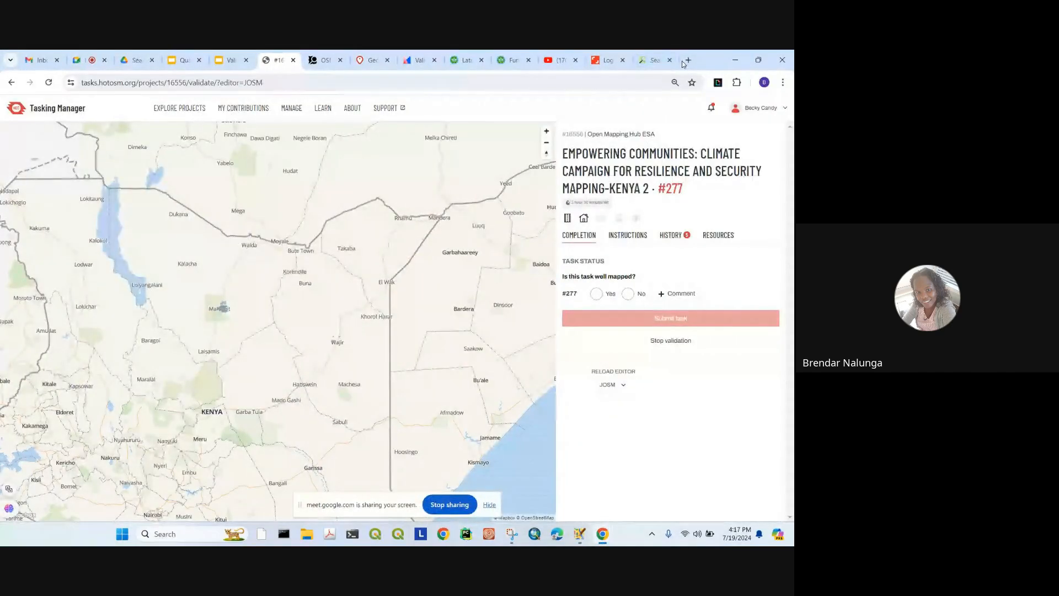
click(85, 60)
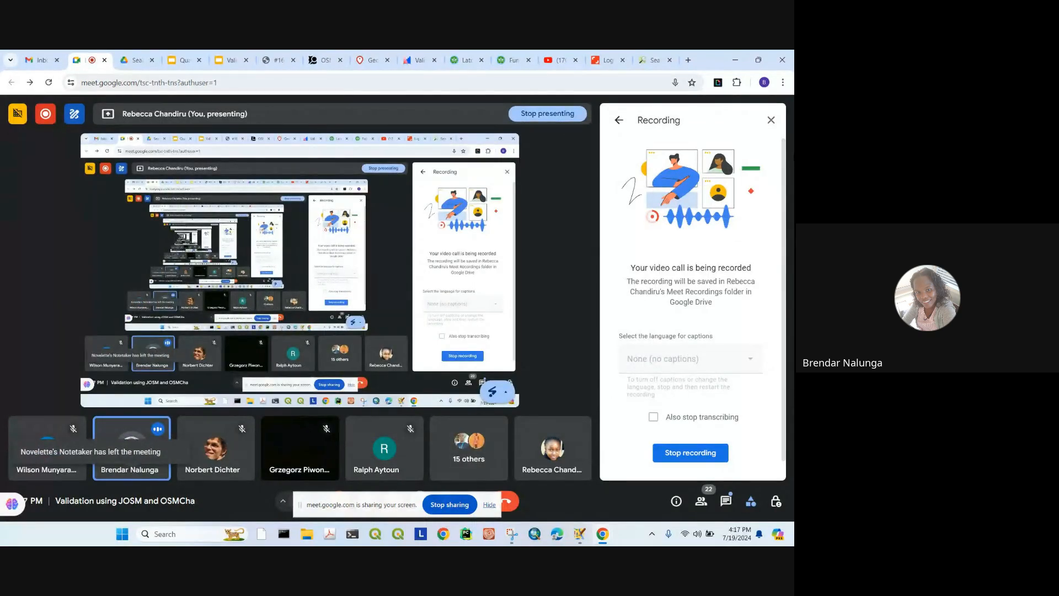
click(771, 120)
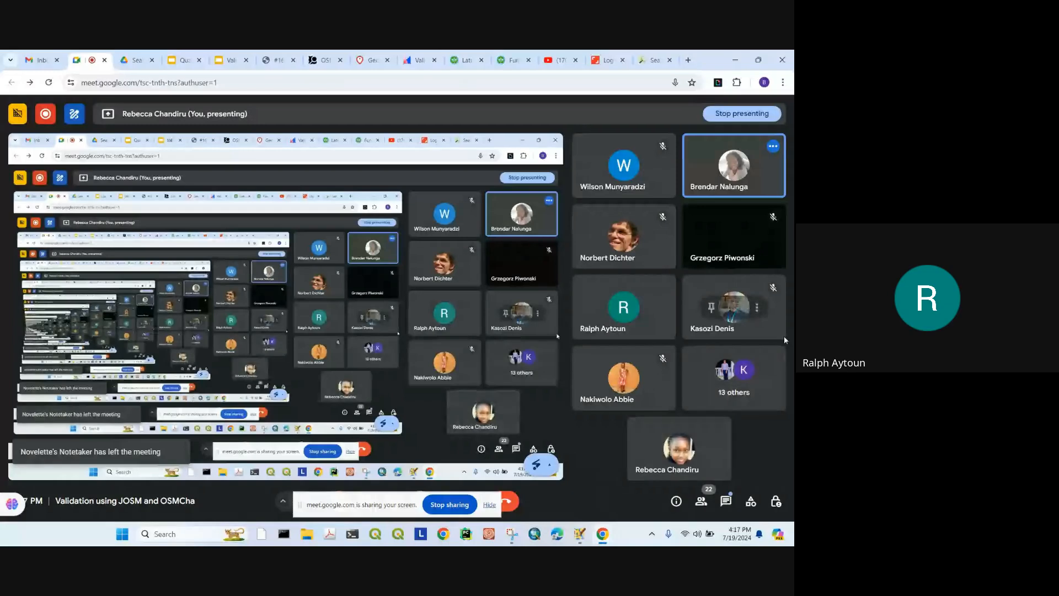
click(653, 60)
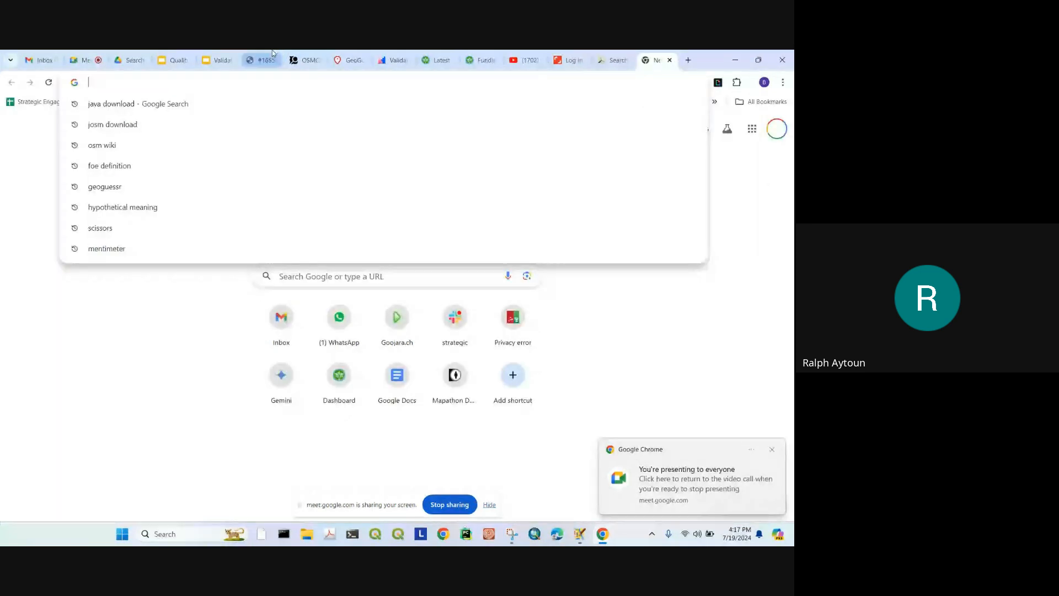
click(291, 53)
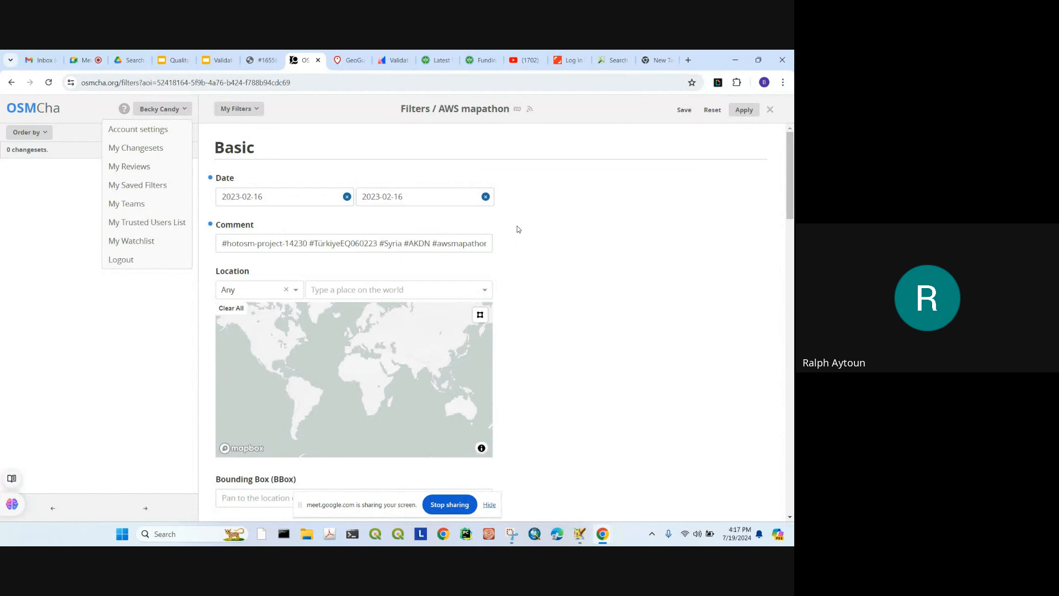
click(579, 534)
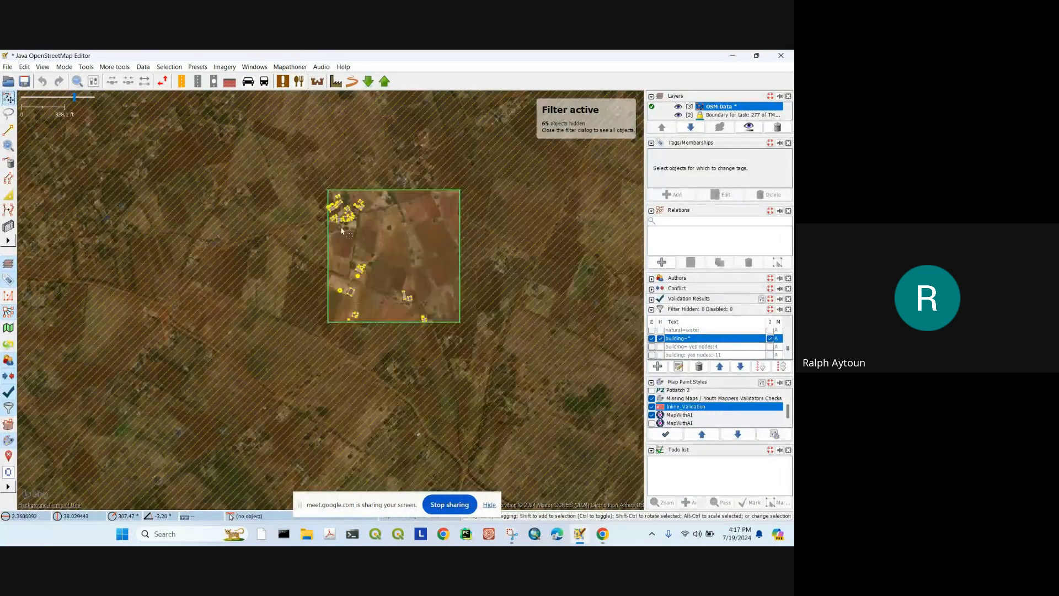
Step: Turn off hide, invert and enable for the building=* filter, then select the unclassified road and its connected road
click(660, 339)
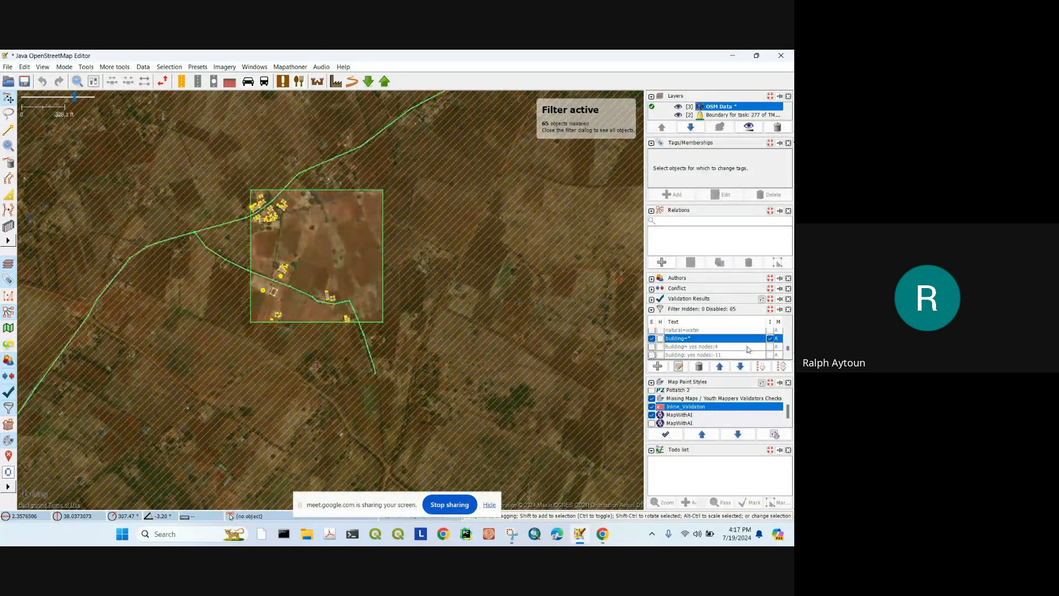
click(770, 338)
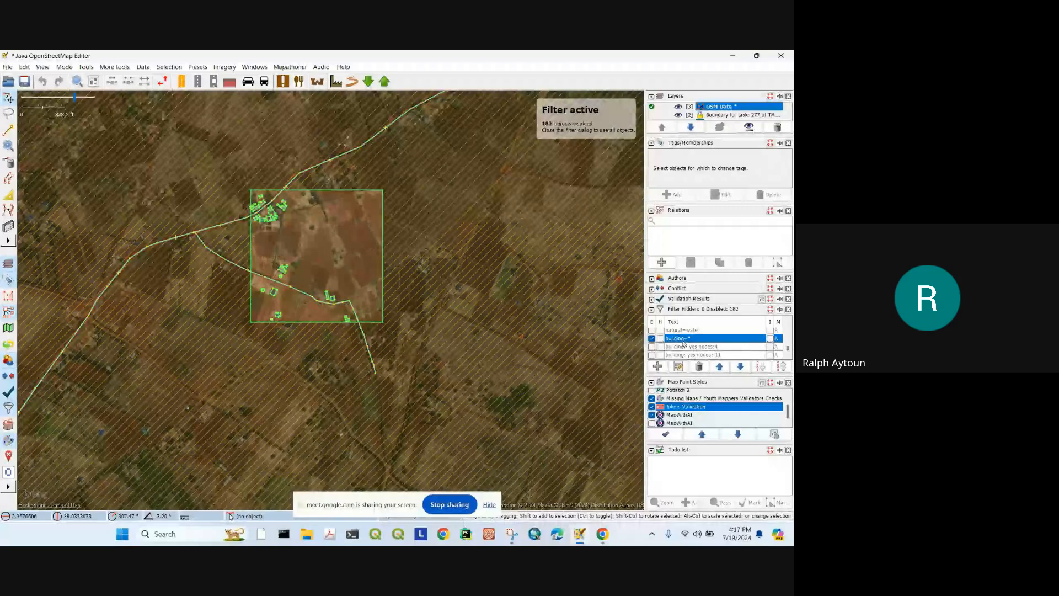
click(652, 339)
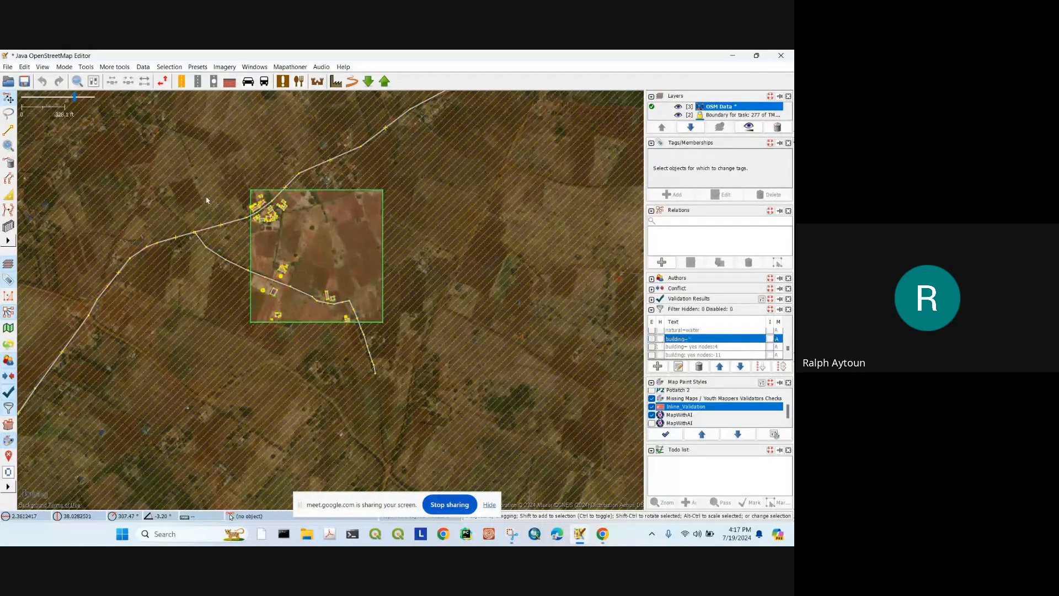
scroll(213, 235, up, 1)
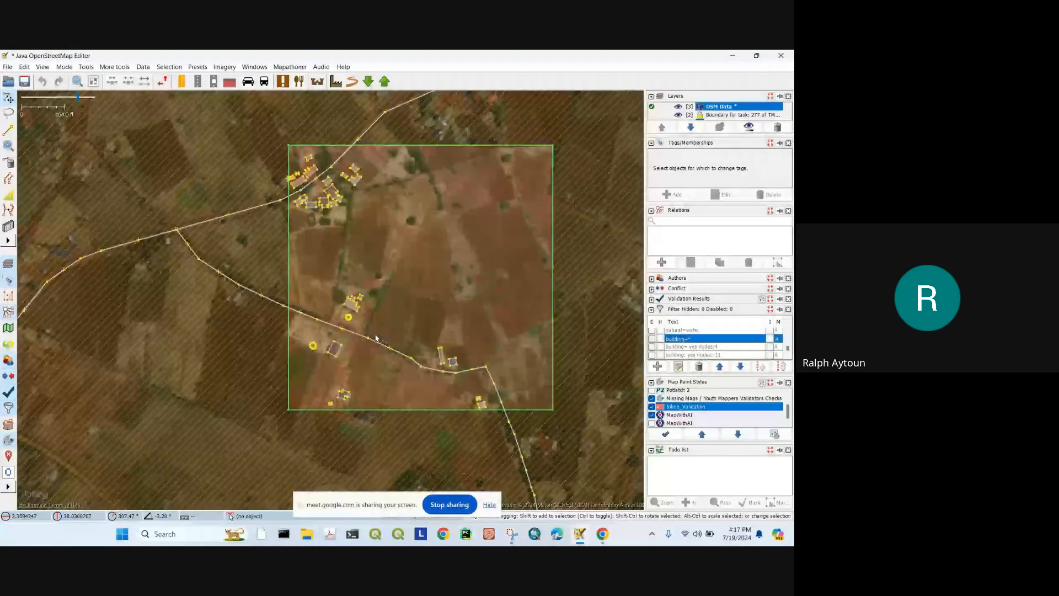
click(376, 338)
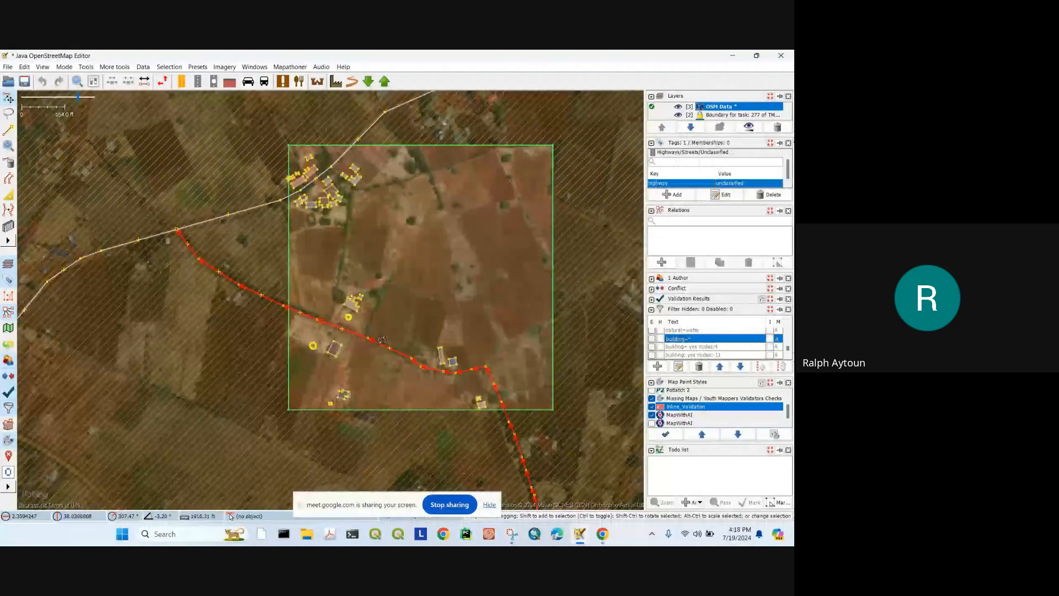
key(e)
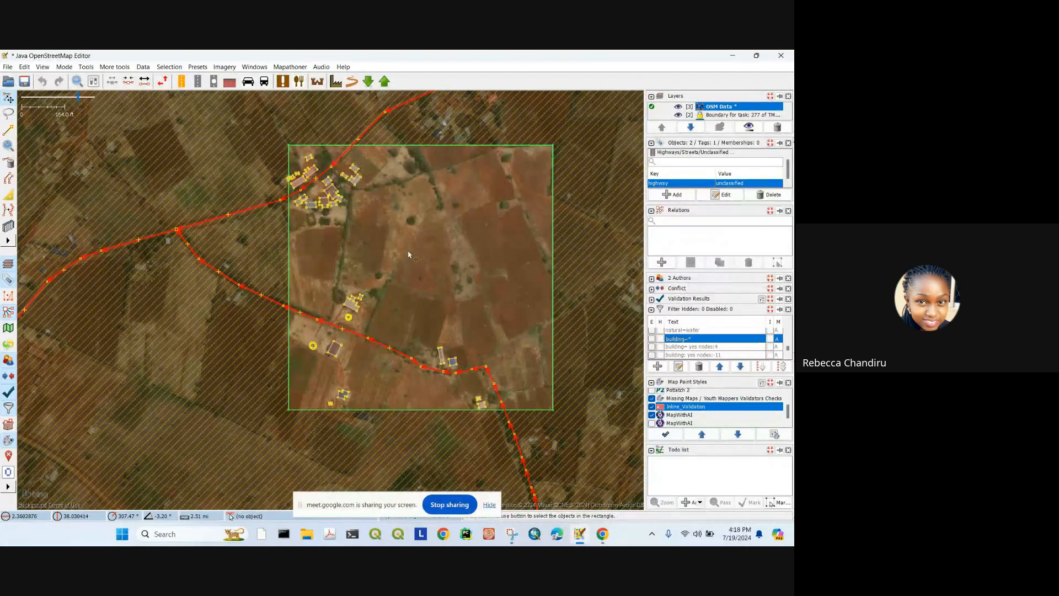
Step: Reselect the unclassified road together with its adjoining way
click(409, 307)
click(382, 352)
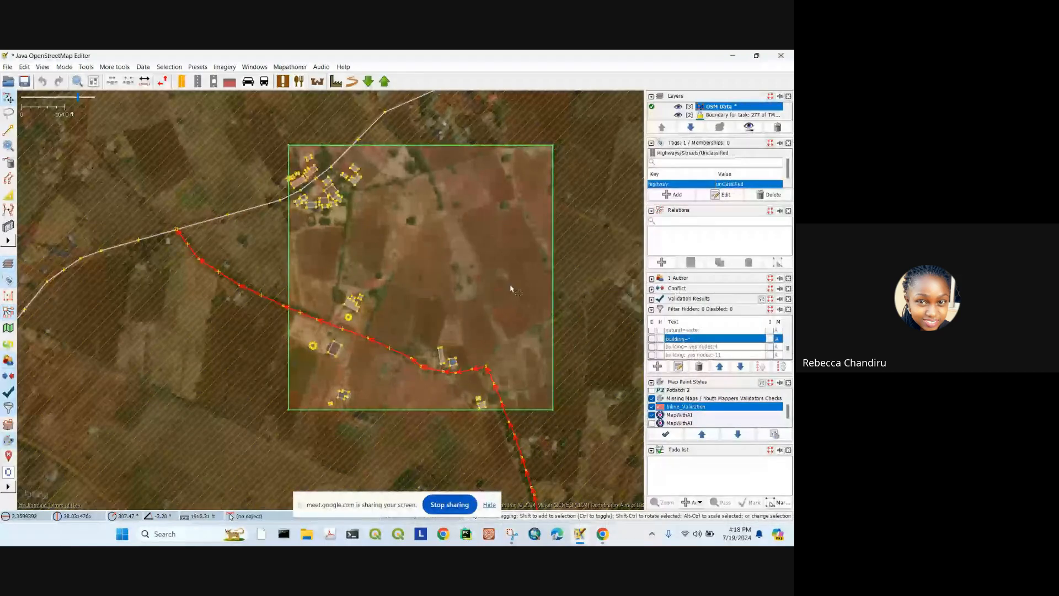
key(e)
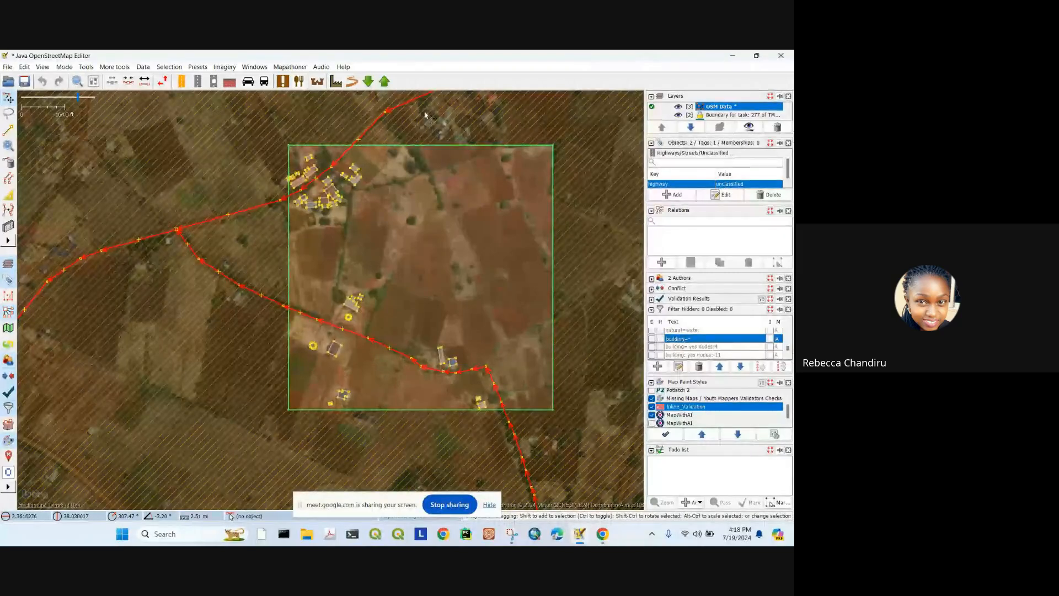
Step: Zoom onto the building cluster at the square's western edge and switch to the Draw nodes tool
drag(355, 242, 421, 146)
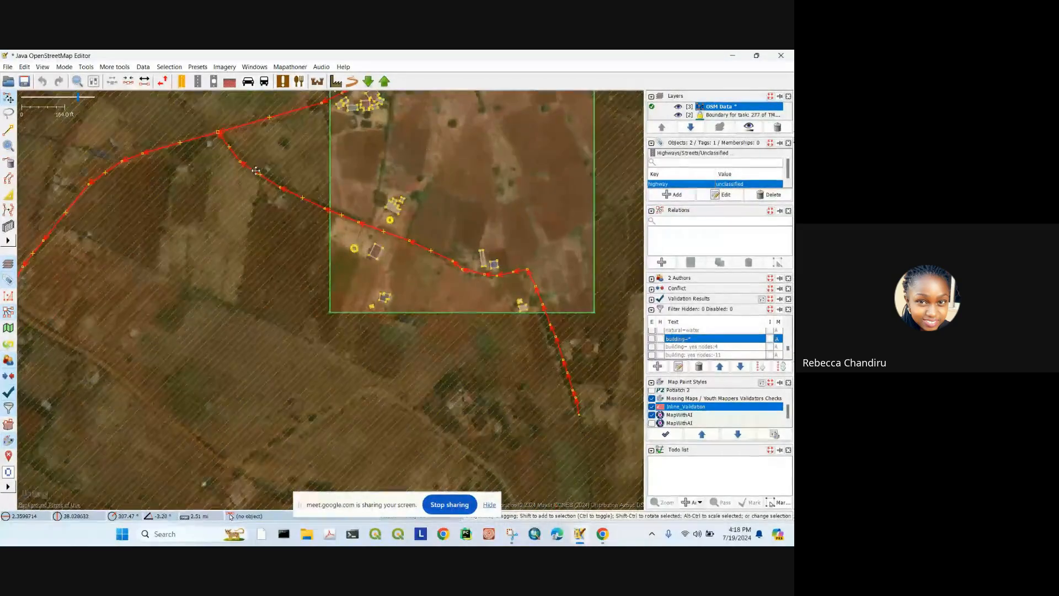
drag(182, 125, 173, 175)
drag(298, 187, 229, 230)
scroll(339, 162, up, 2)
drag(331, 164, 243, 169)
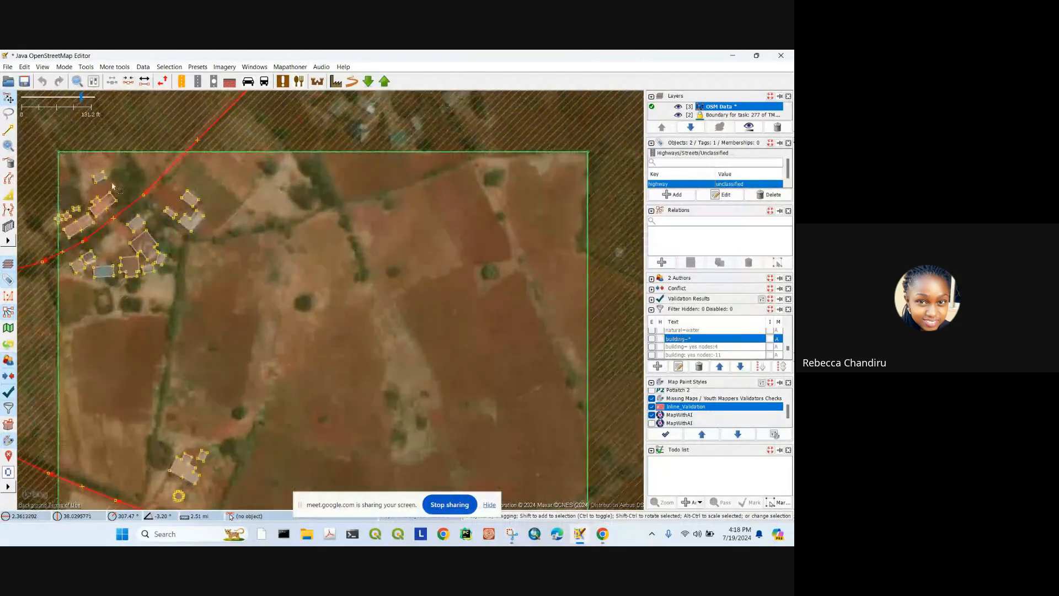
click(9, 131)
drag(192, 341, 330, 221)
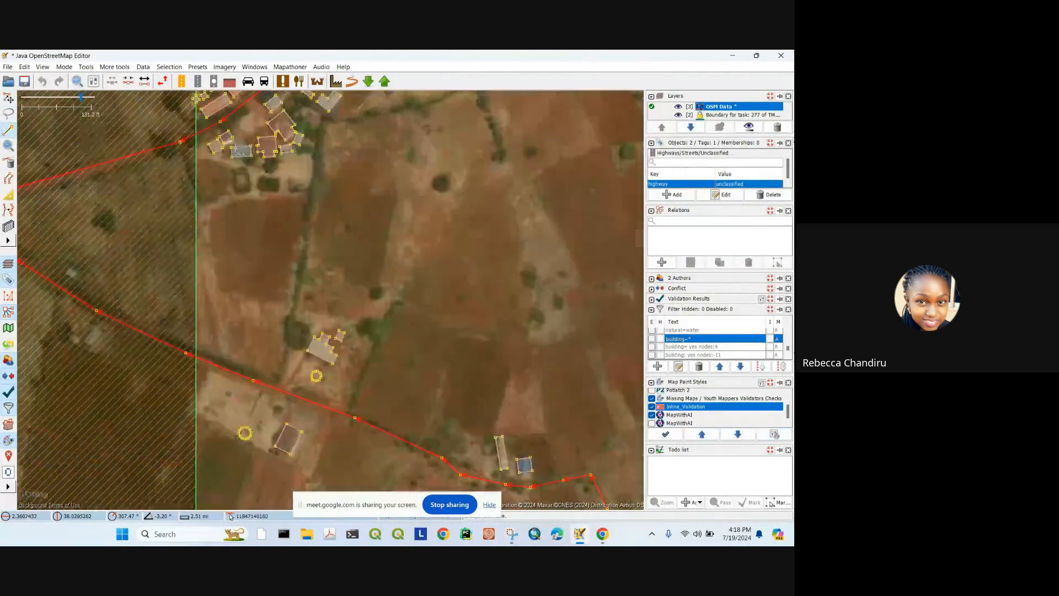
Step: Draw two new ways from the upper road to the lower road, the second bending through the fields
click(197, 133)
double_click(203, 359)
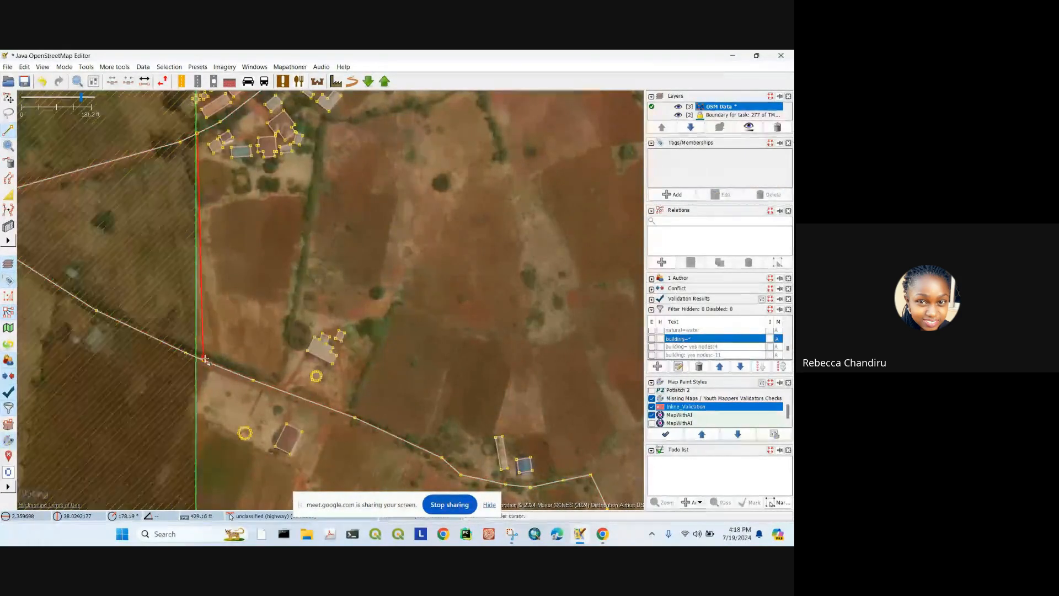
drag(368, 94, 337, 191)
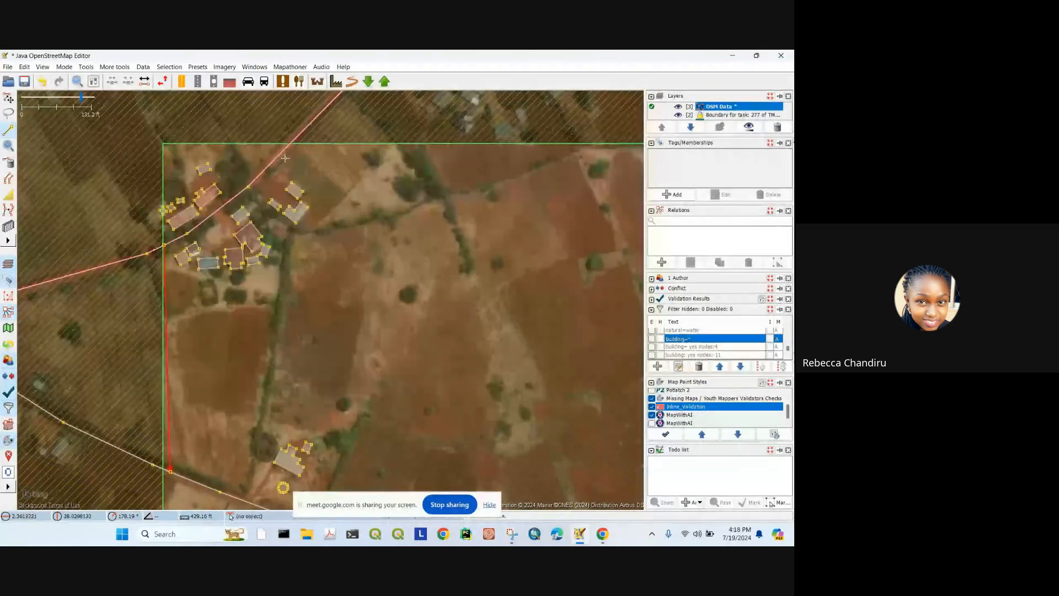
drag(232, 220, 309, 174)
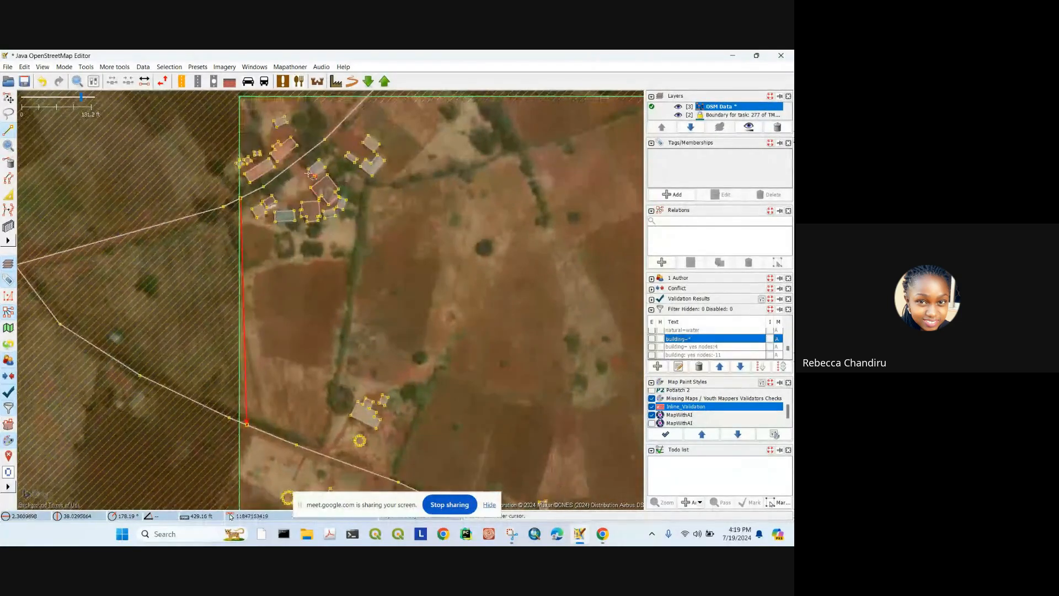
click(355, 108)
drag(443, 278, 380, 117)
click(381, 117)
click(430, 234)
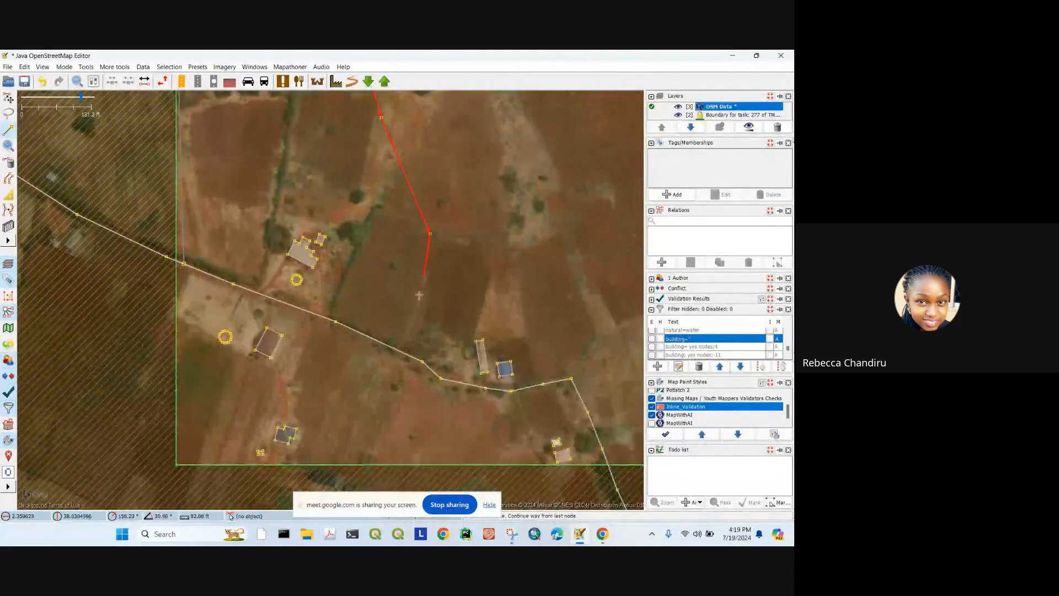
click(401, 349)
key(s)
Step: Tag the first new way highway=path
click(183, 194)
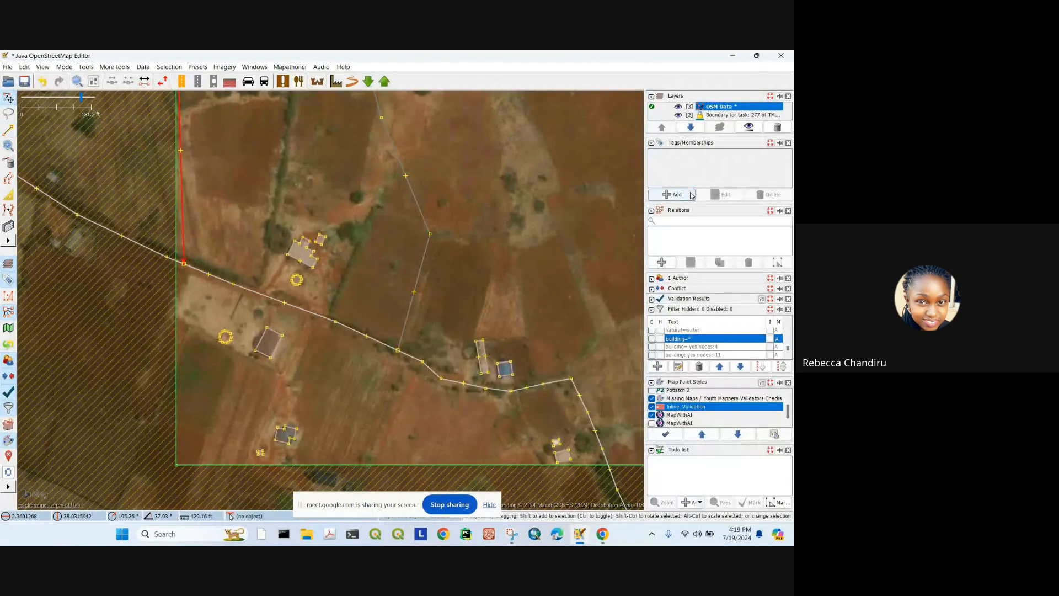
click(672, 194)
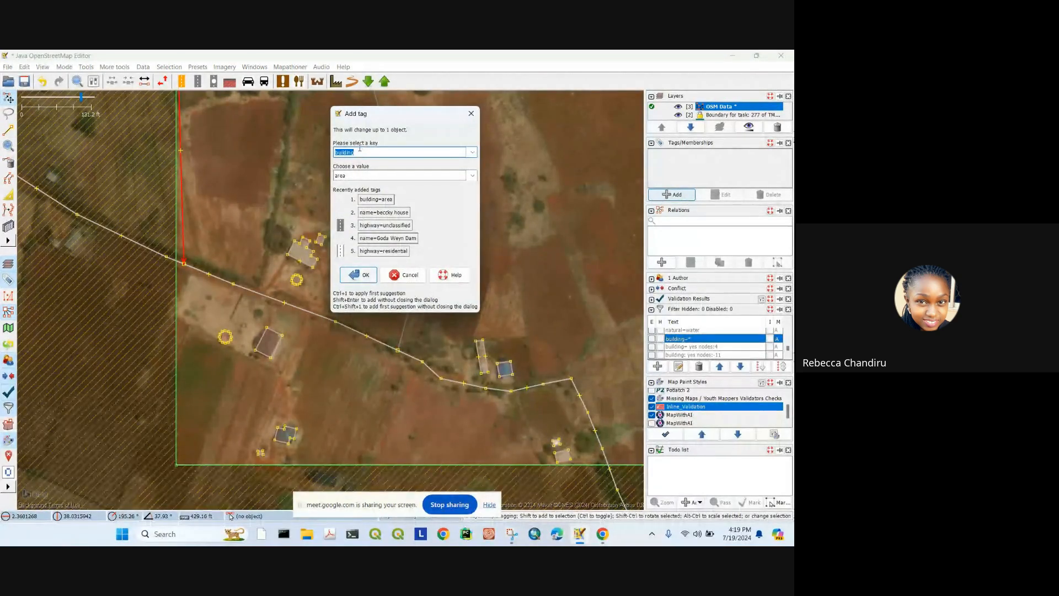
text(highway)
click(364, 174)
text(pa)
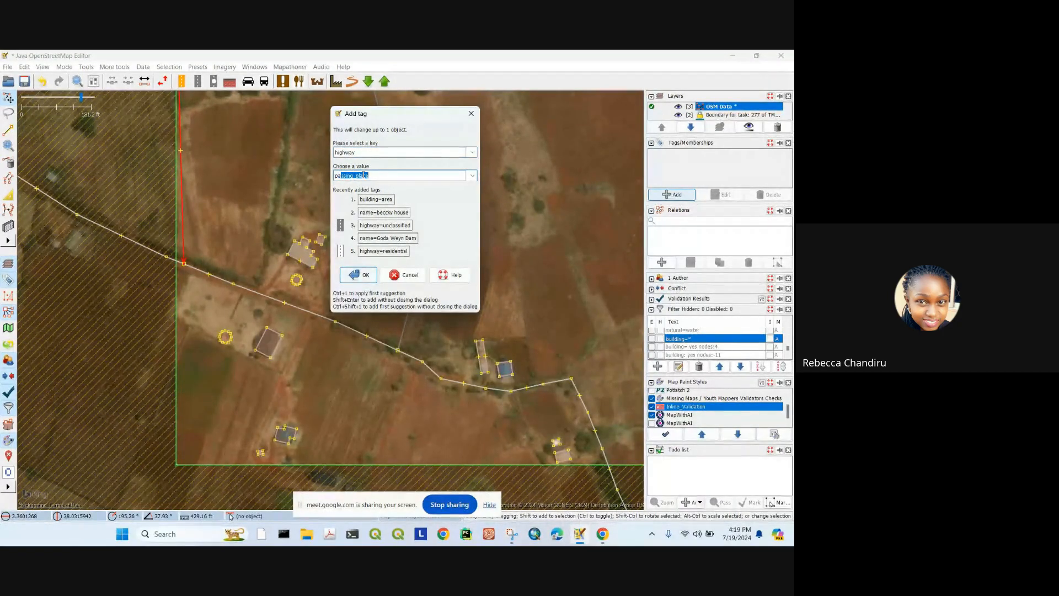
text(th)
click(357, 277)
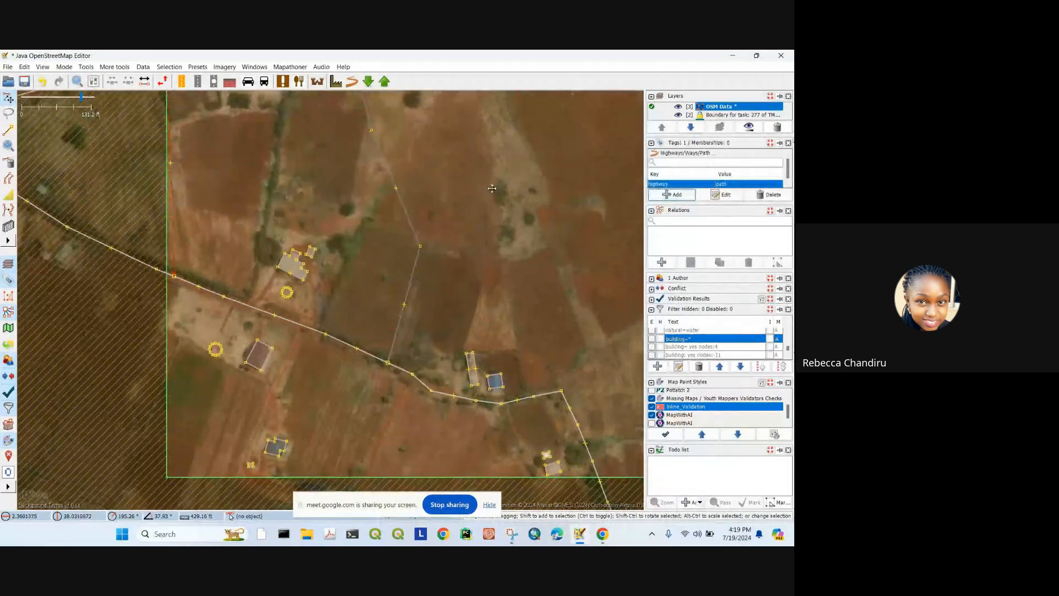
Step: Tag the second new way highway=track
drag(492, 189, 445, 253)
click(344, 241)
click(673, 194)
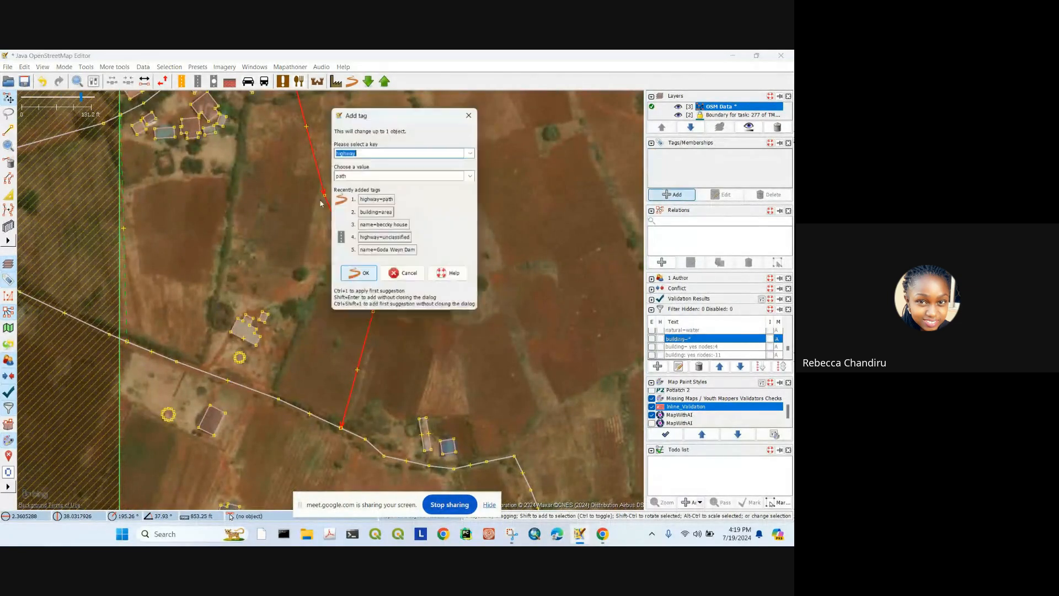
click(370, 174)
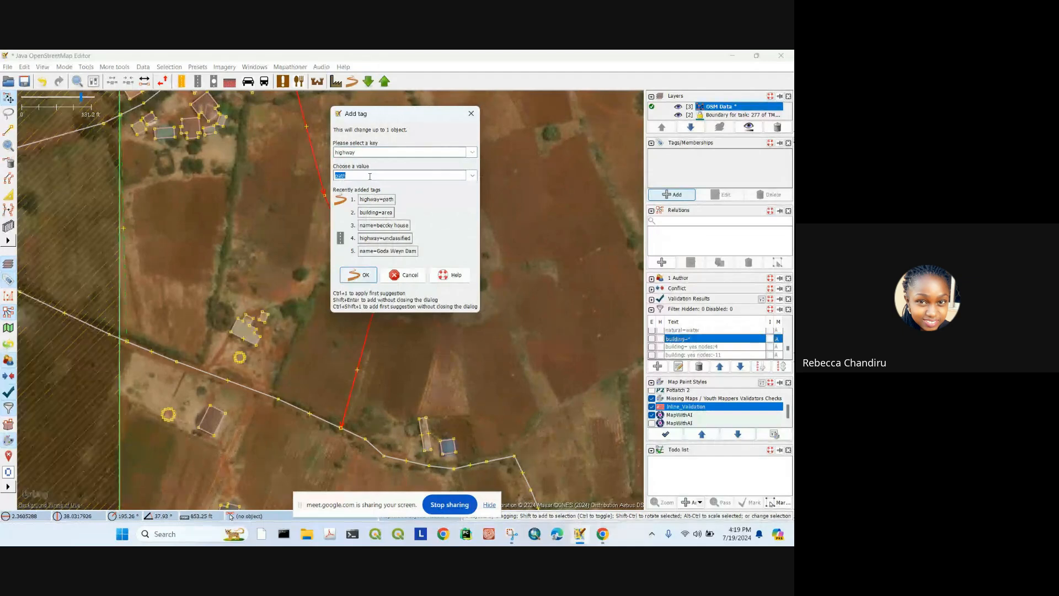
text(track)
click(343, 274)
scroll(368, 188, down, 3)
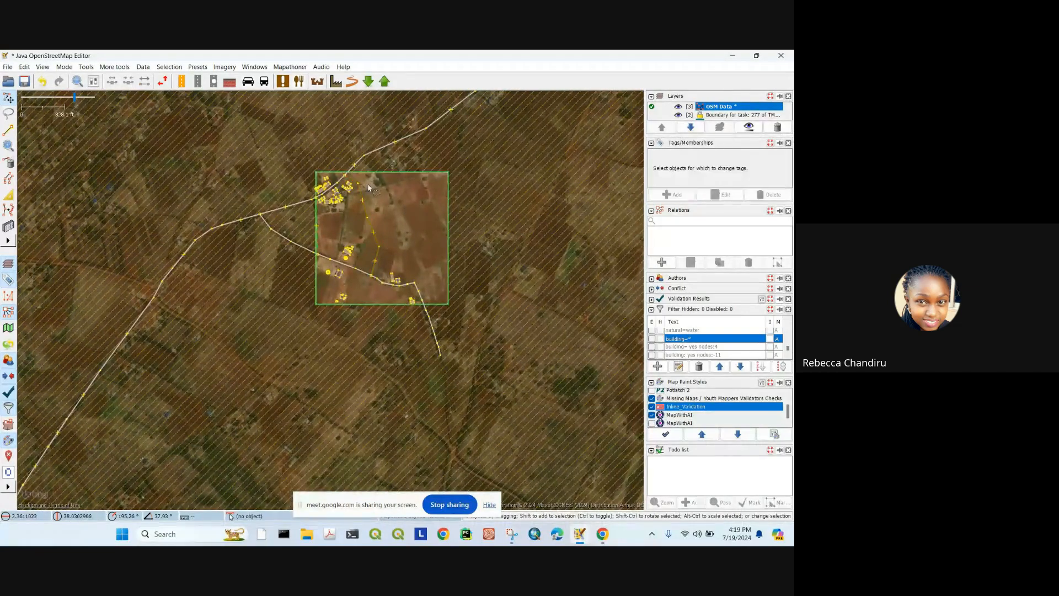
Step: Move the track's end point off the road and reposition the task square in view
scroll(368, 187, up, 5)
drag(279, 175, 279, 176)
drag(378, 193, 343, 99)
scroll(342, 99, down, 2)
drag(385, 361, 304, 226)
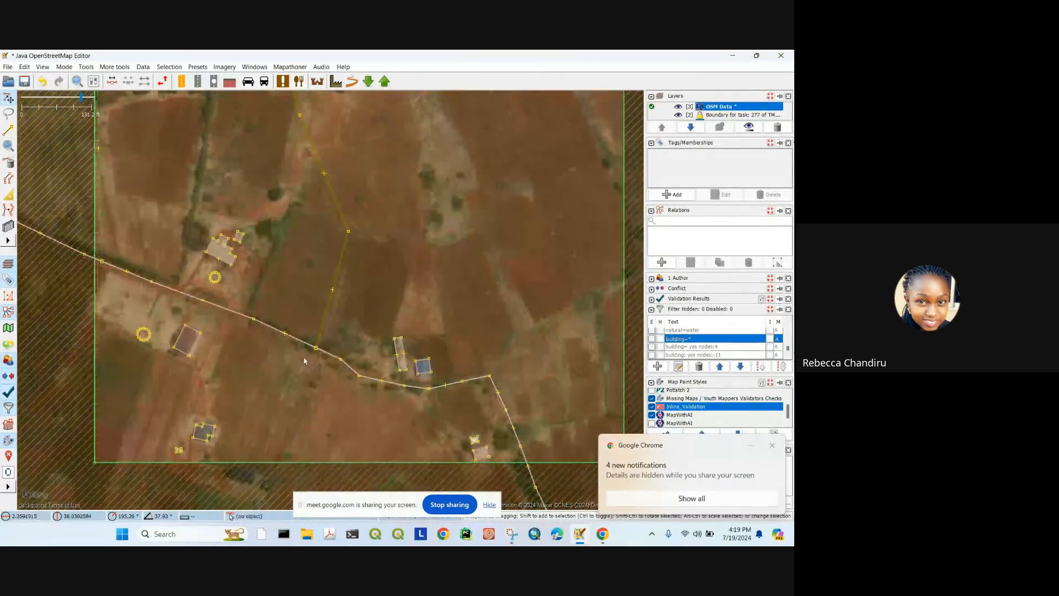
drag(316, 348, 324, 340)
drag(367, 253, 411, 313)
drag(152, 167, 222, 167)
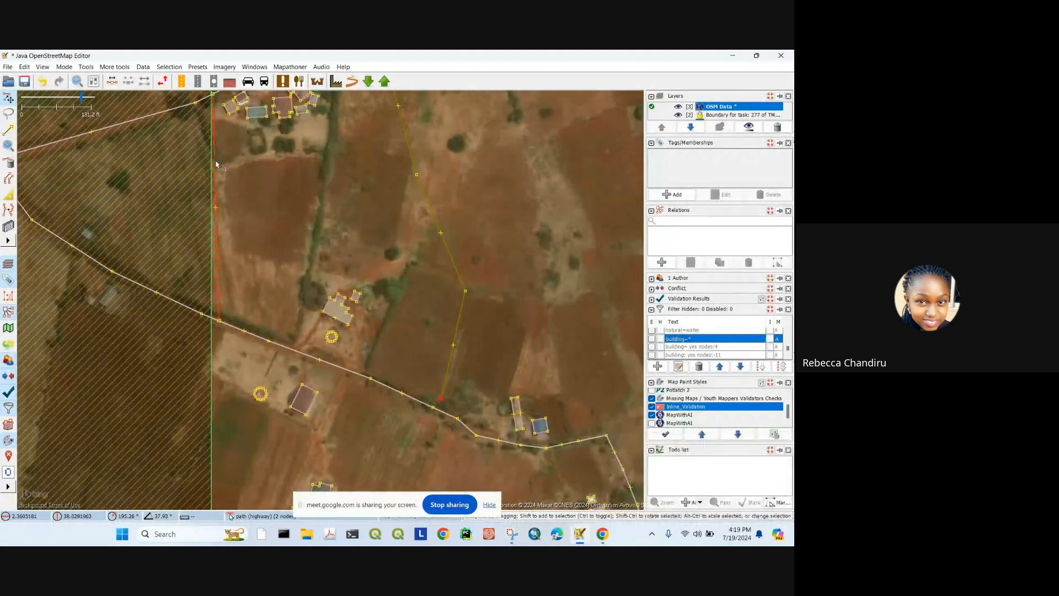
scroll(364, 232, down, 4)
drag(417, 253, 444, 208)
drag(413, 139, 401, 215)
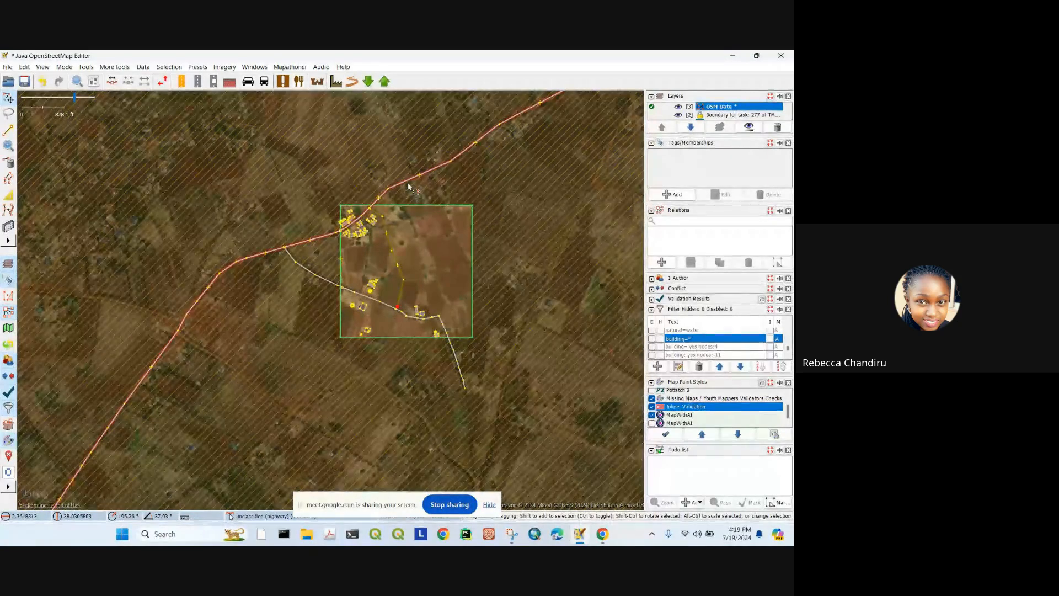
Step: Select the unclassified road with its connected ways and inspect the junction area
click(409, 188)
drag(427, 228, 412, 233)
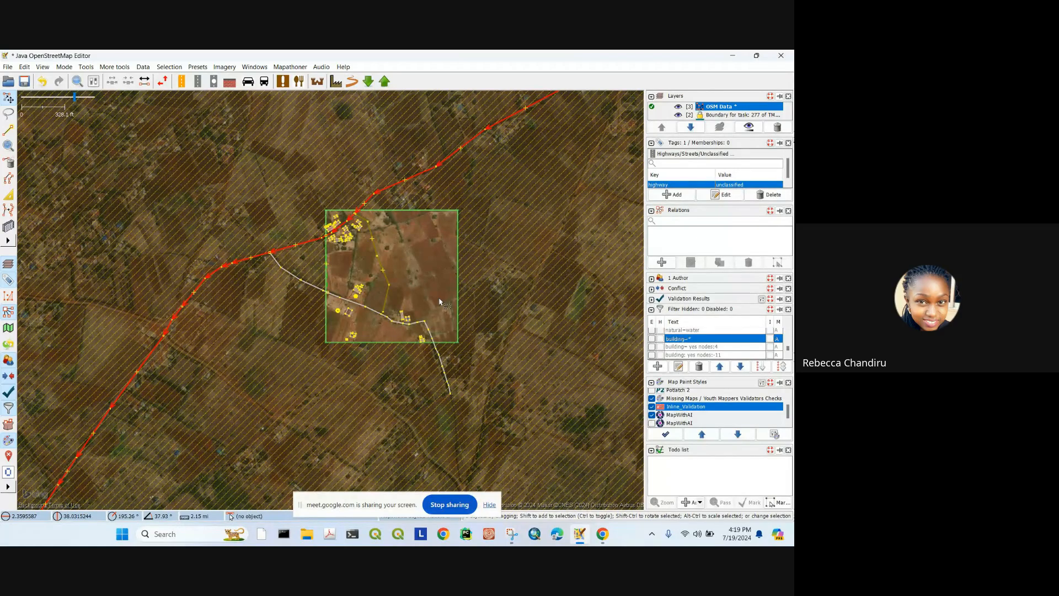
key(e)
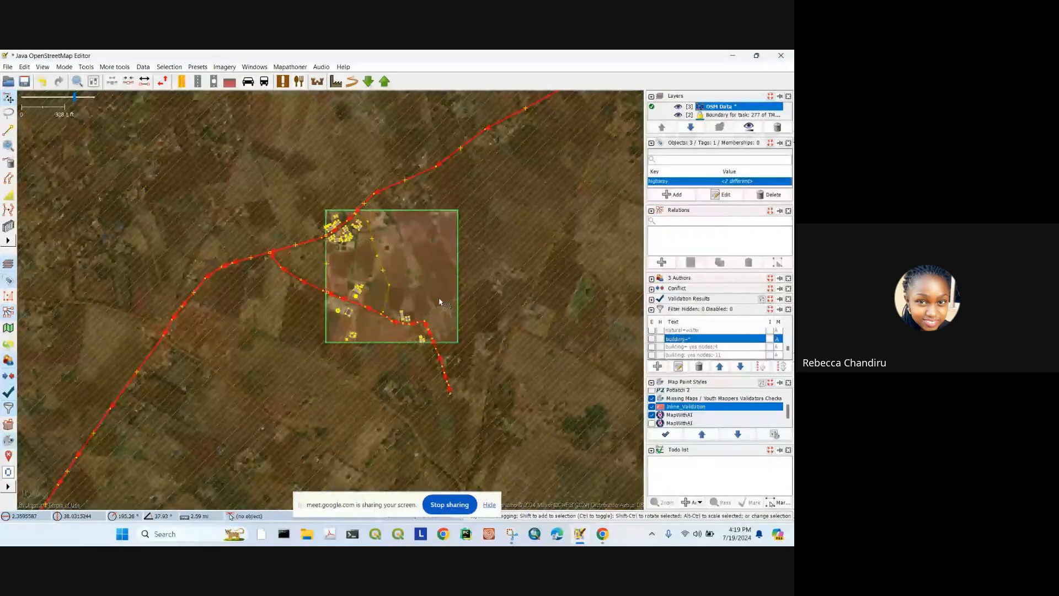
scroll(312, 249, up, 4)
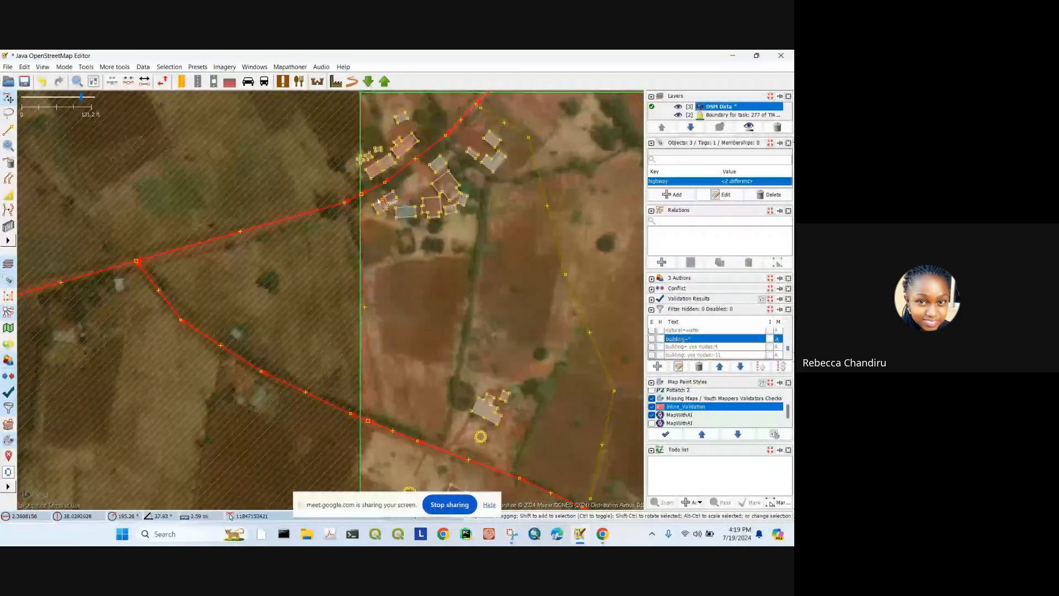
drag(464, 199, 412, 241)
scroll(412, 242, down, 3)
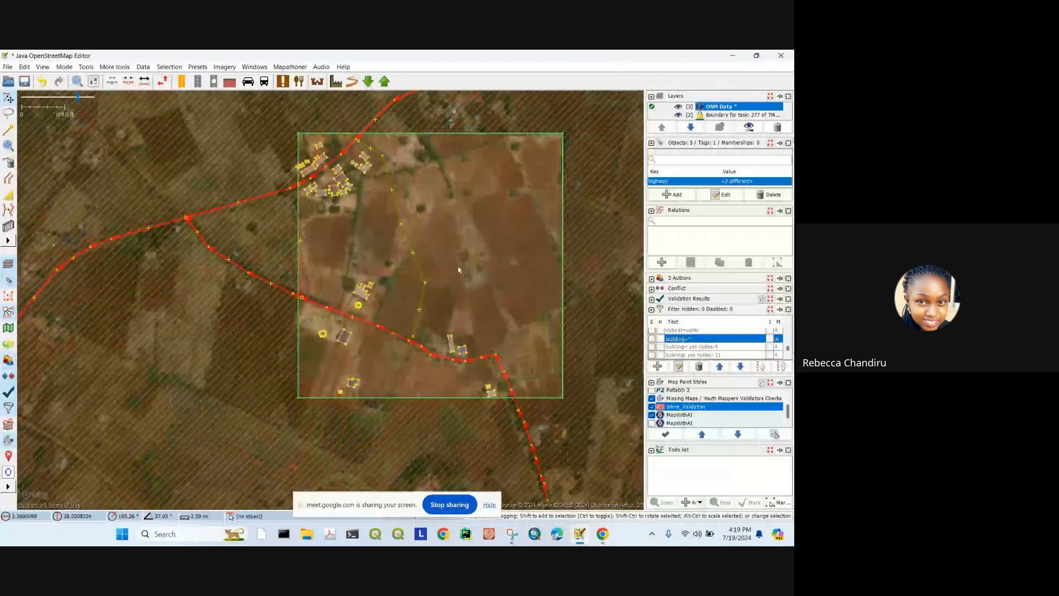
drag(459, 270, 479, 252)
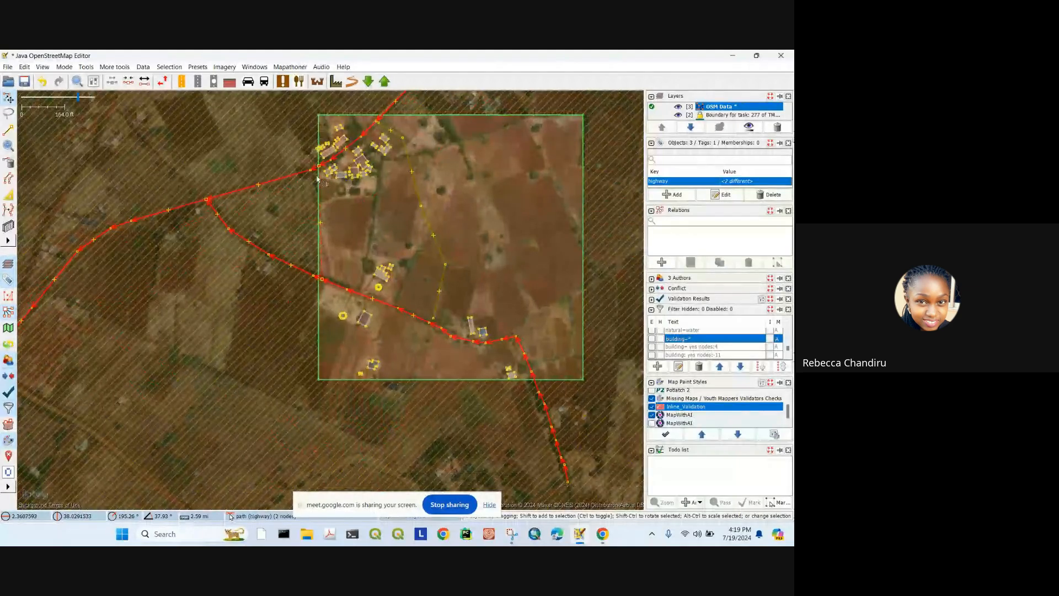
scroll(404, 117, up, 4)
scroll(287, 207, down, 2)
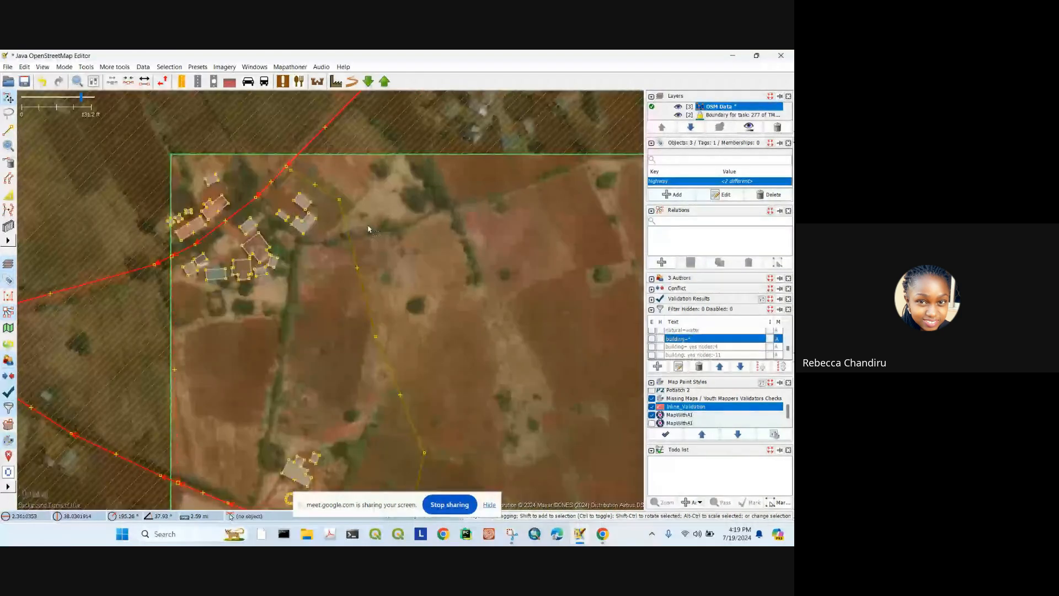
scroll(368, 229, down, 2)
scroll(368, 317, up, 2)
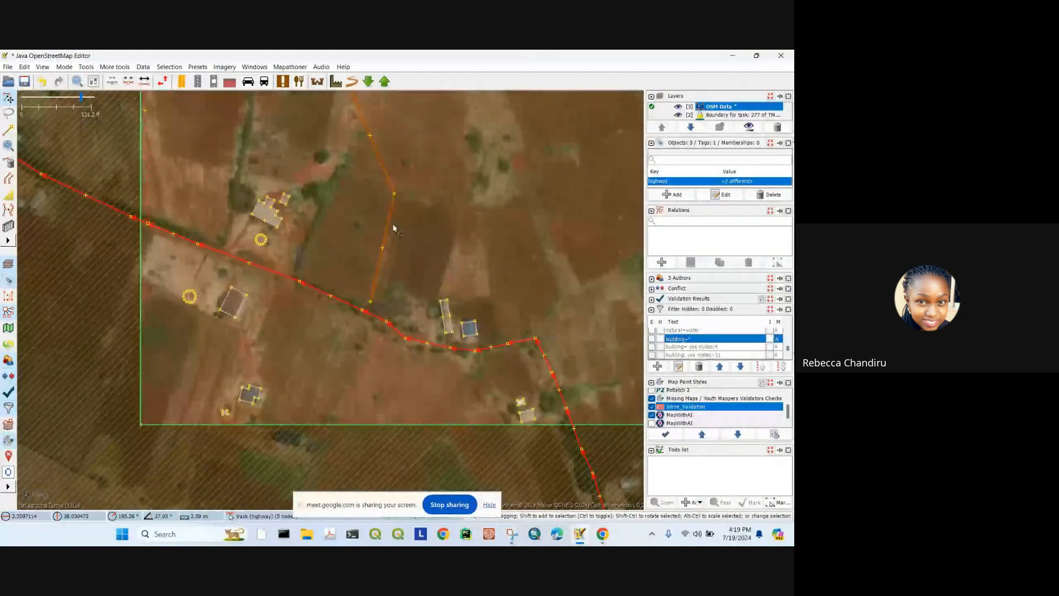
drag(391, 226, 422, 366)
Step: Continue the track from its northern end node and finish it on the road node
click(370, 197)
drag(401, 184, 401, 298)
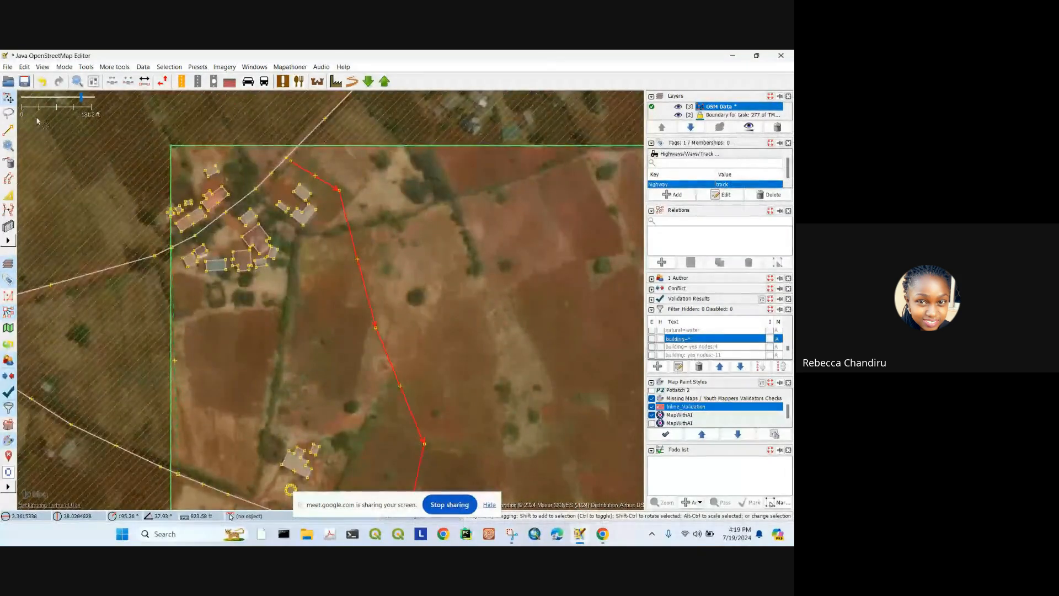
scroll(369, 332, up, 4)
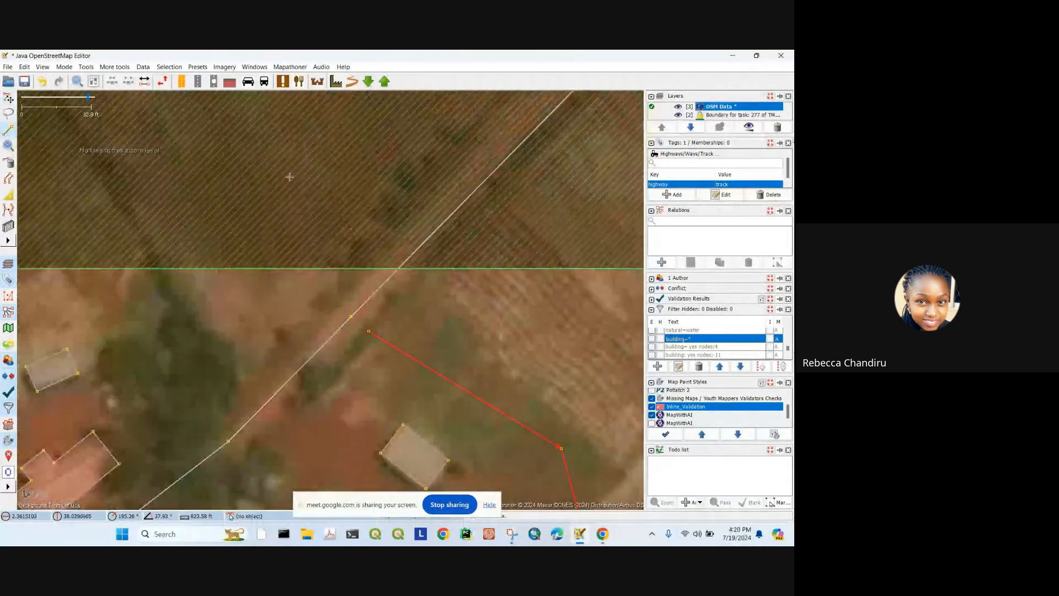
click(369, 331)
double_click(352, 316)
scroll(417, 295, down, 4)
drag(501, 486, 429, 317)
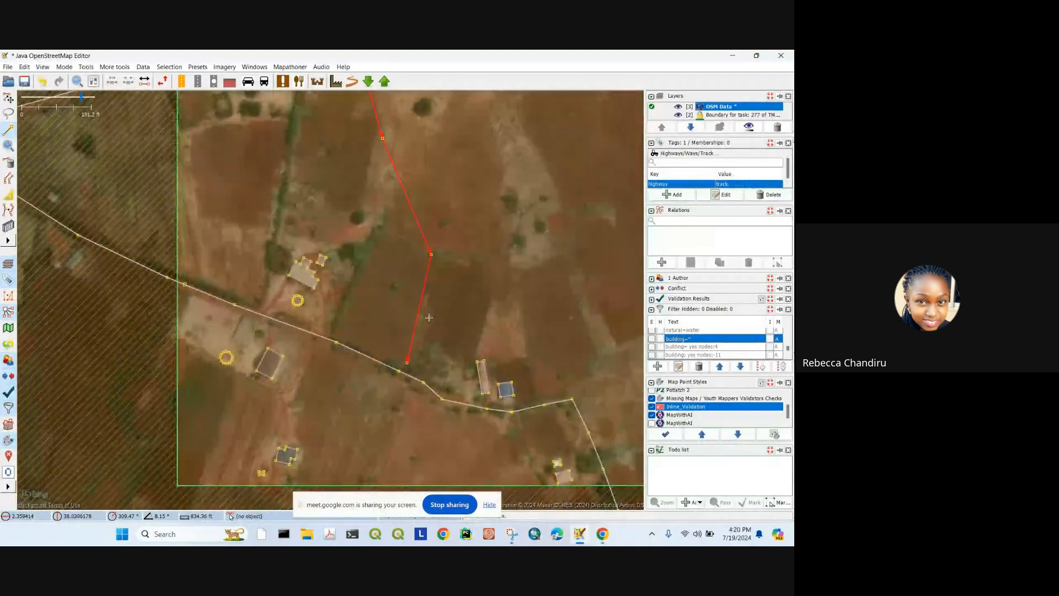
scroll(429, 318, down, 4)
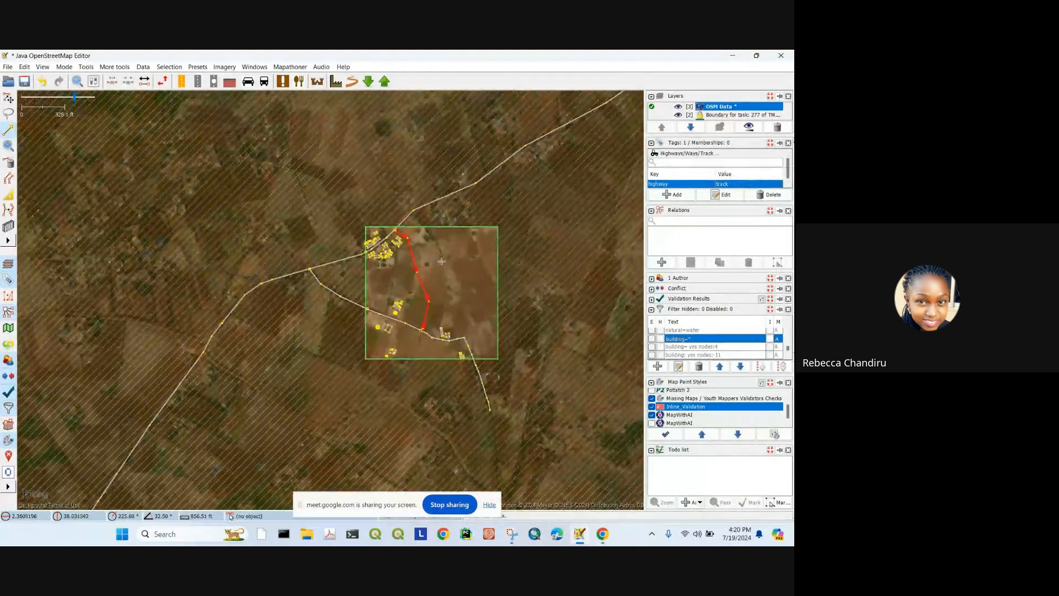
drag(442, 261, 431, 270)
Step: Return to select mode and deselect the track
click(7, 96)
scroll(374, 299, up, 2)
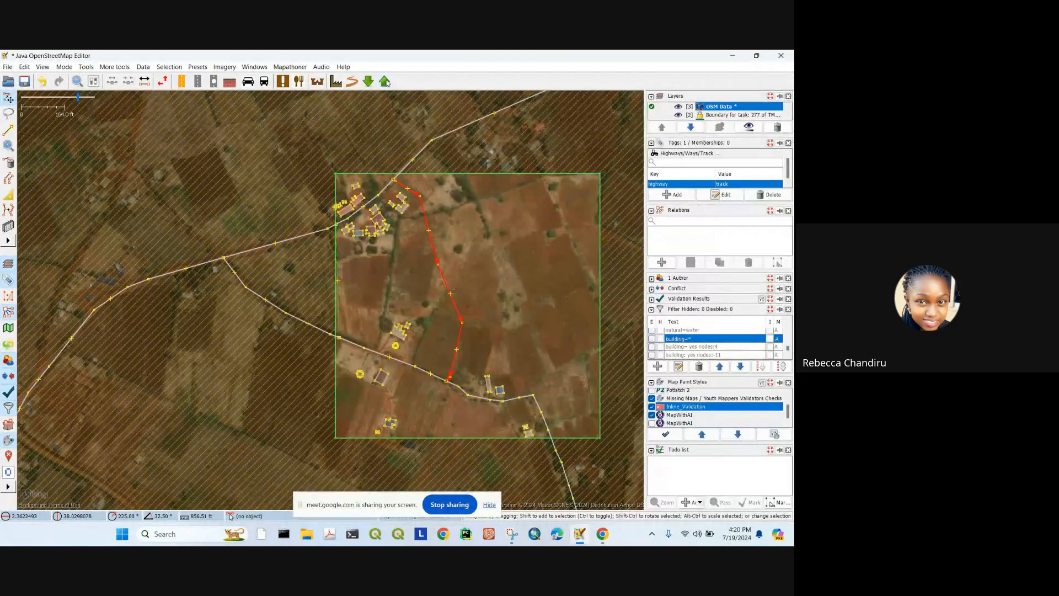
click(491, 284)
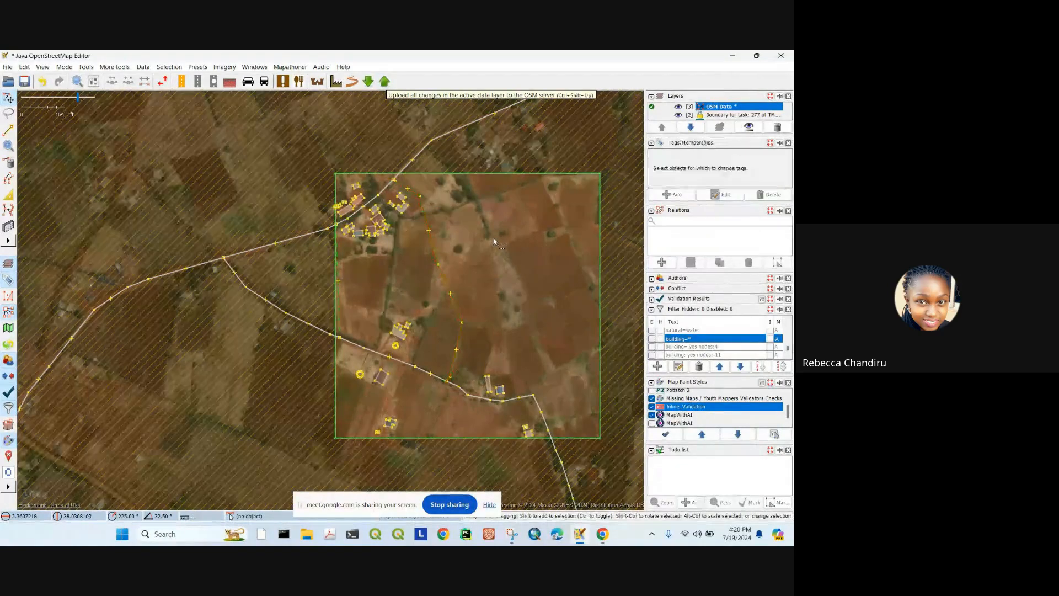
click(603, 534)
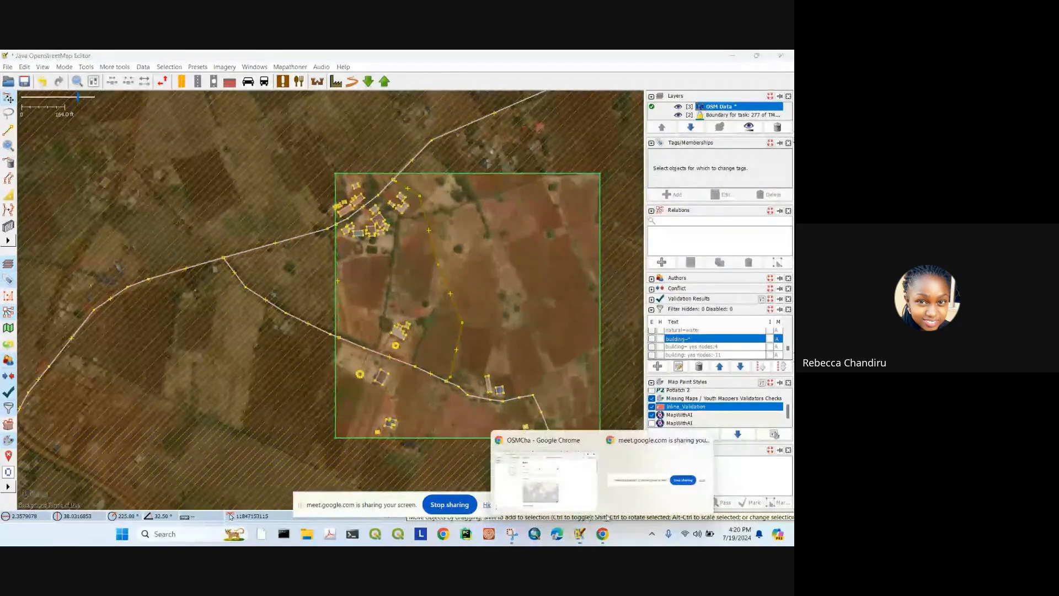
Step: Look over the OSMCha and task #277 tabs, then start entering an address in the new tab
click(554, 493)
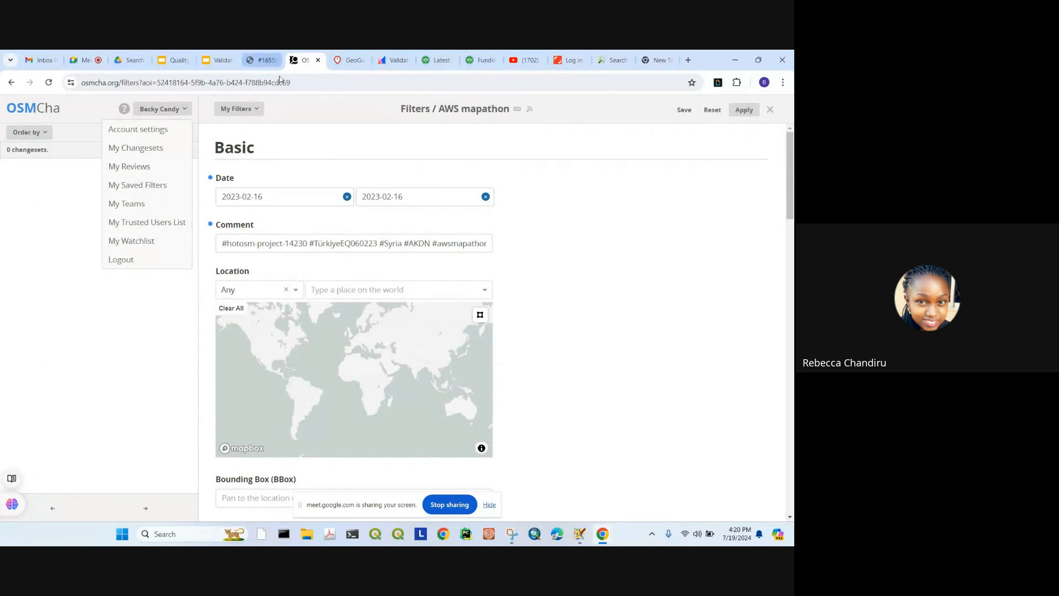
click(262, 60)
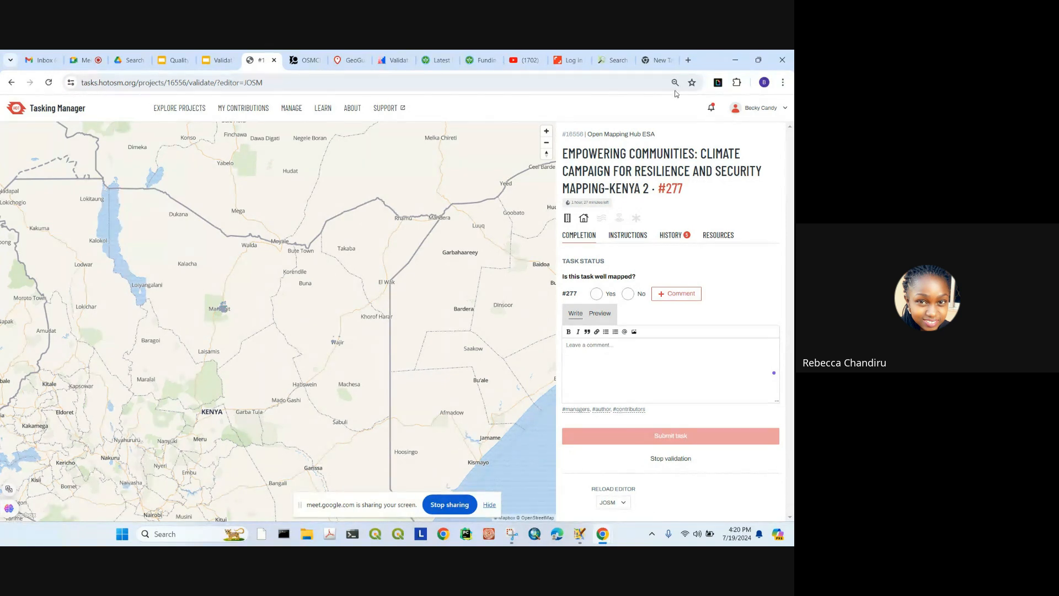
click(659, 60)
click(598, 85)
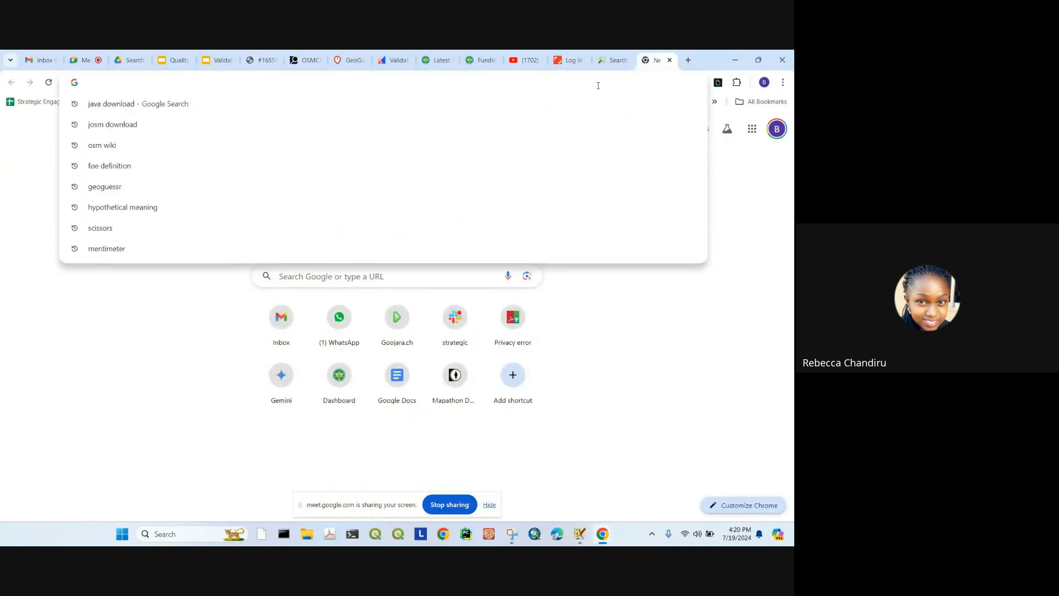
text(s)
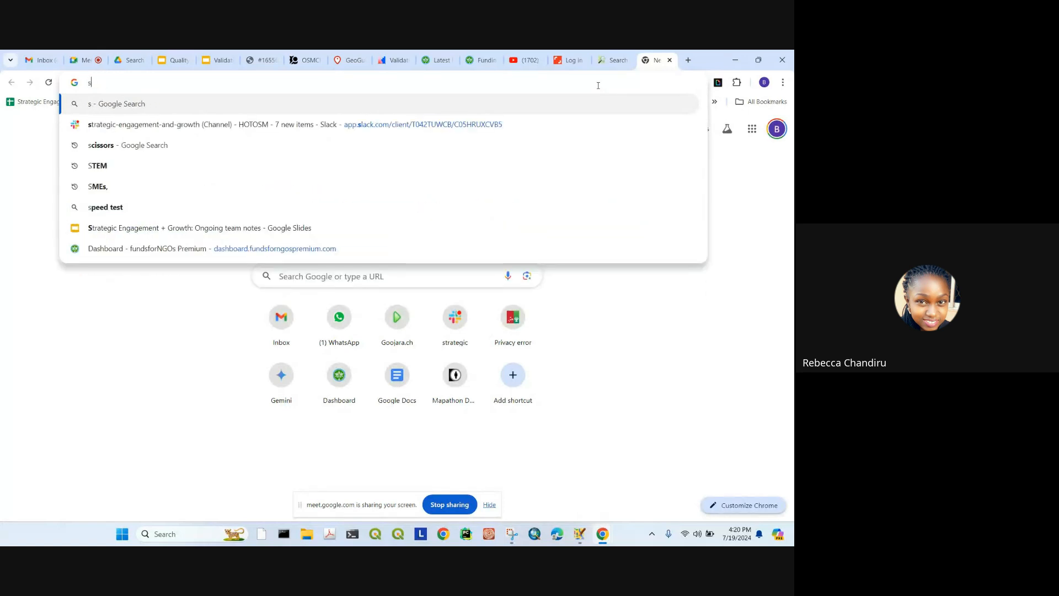
key(Escape)
text(s)
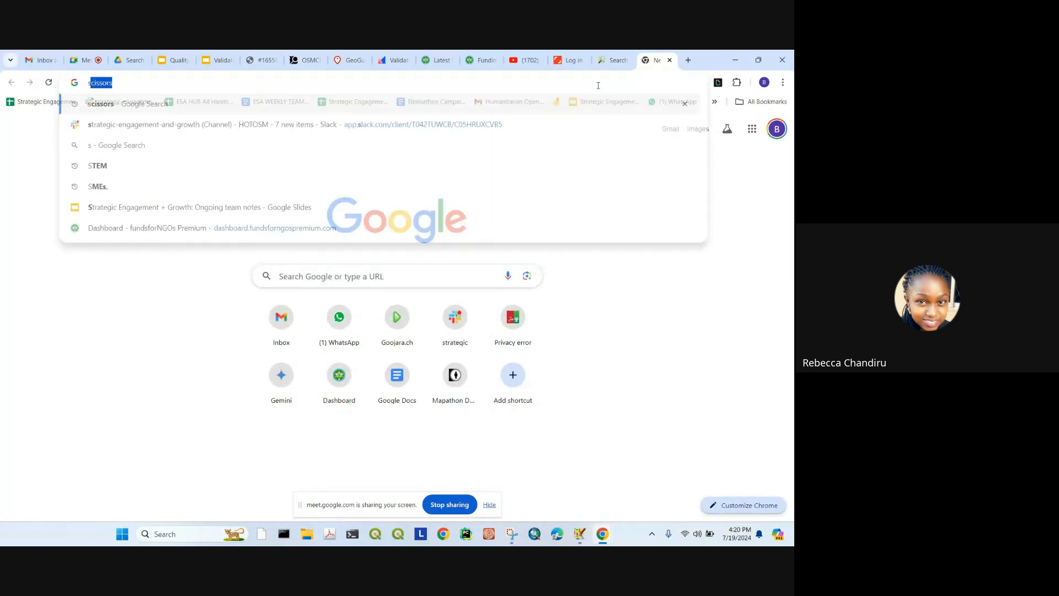
text(osm)
Step: Go to osm.org and open your own diary from the User Diaries page
key(Escape)
text(osm)
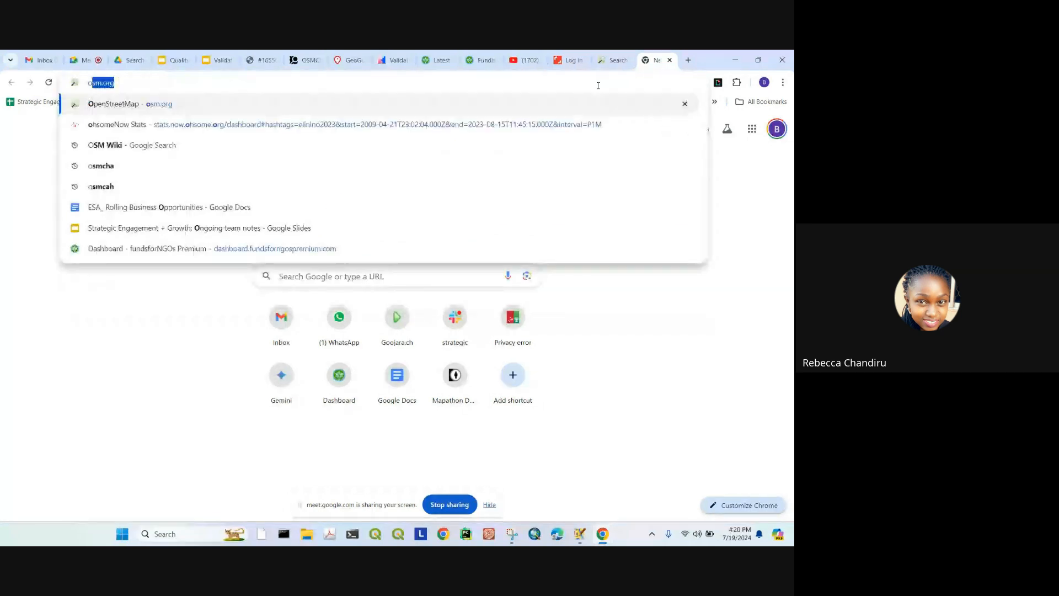
key(Return)
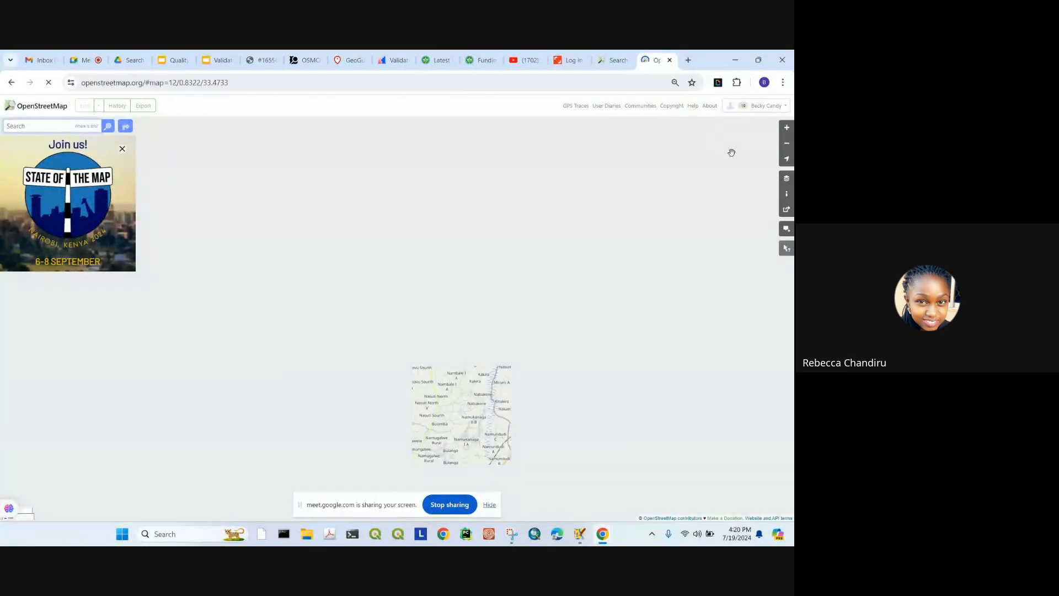
click(605, 106)
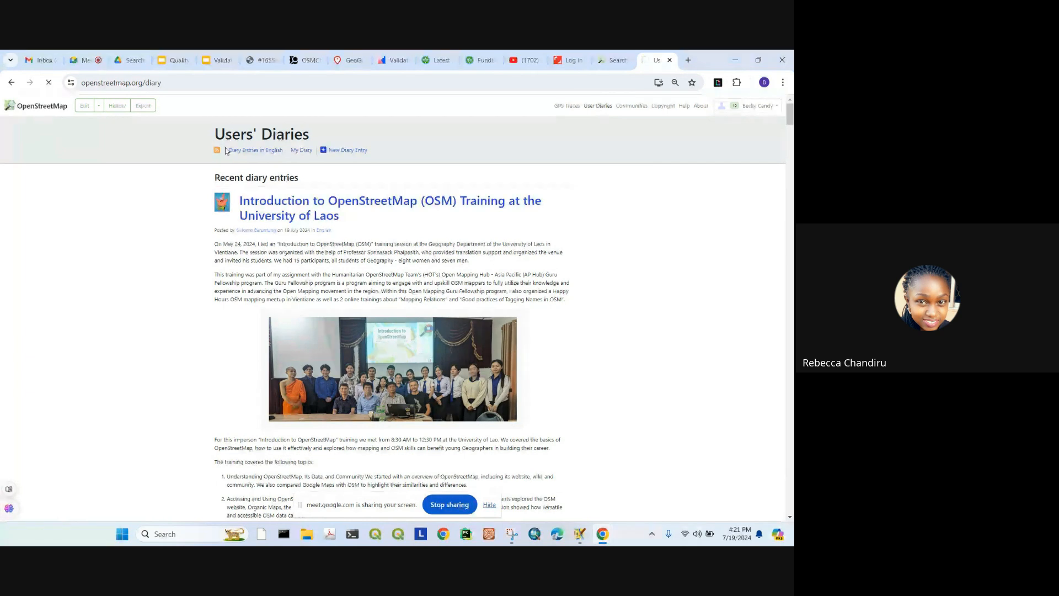
click(301, 153)
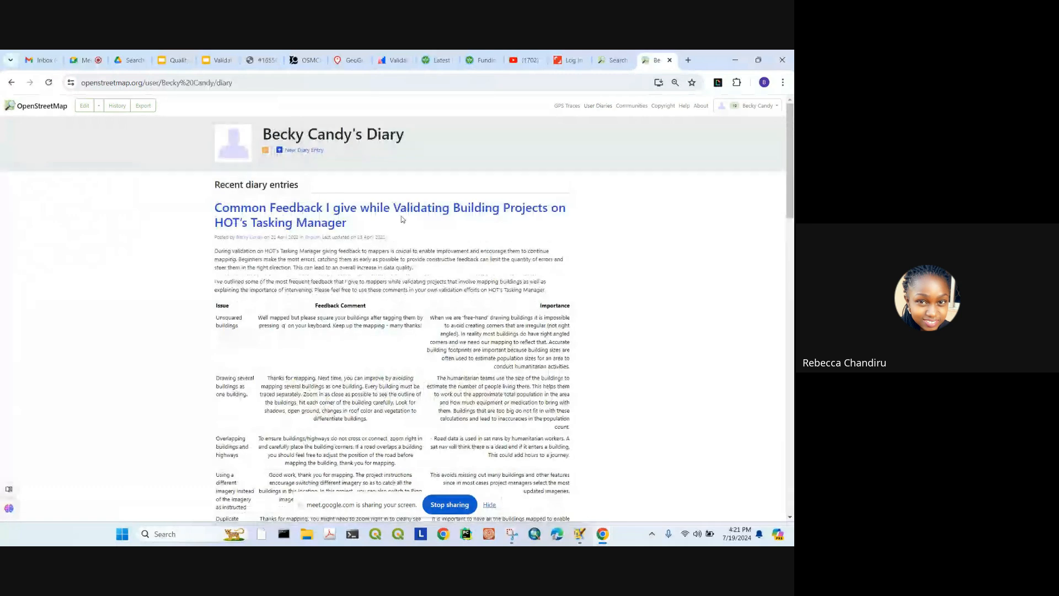
Step: Copy the unsquared-buildings feedback comment from the diary's feedback table
scroll(522, 209, down, 3)
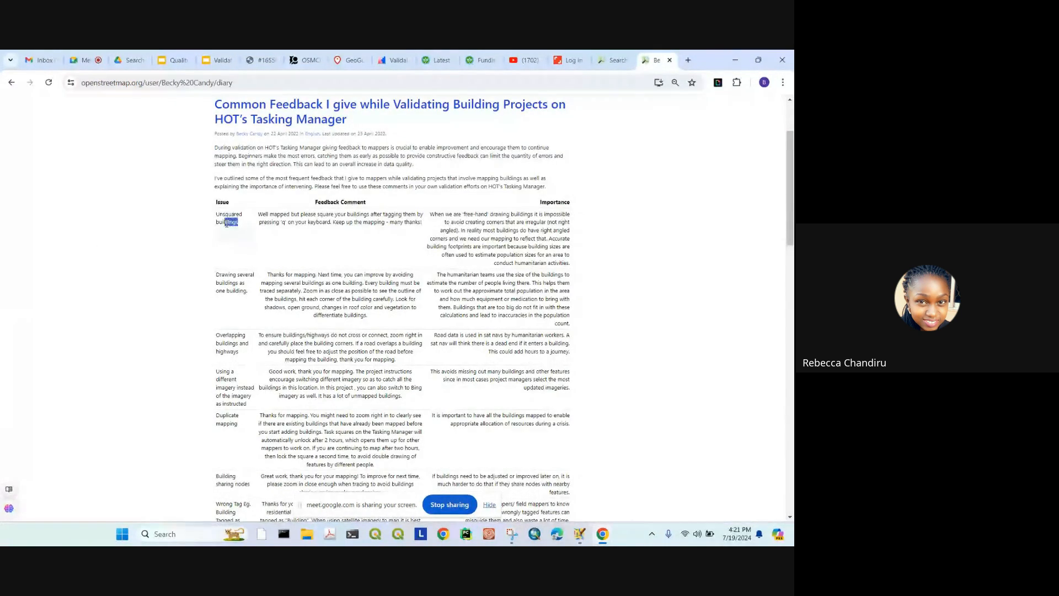
drag(227, 223, 216, 221)
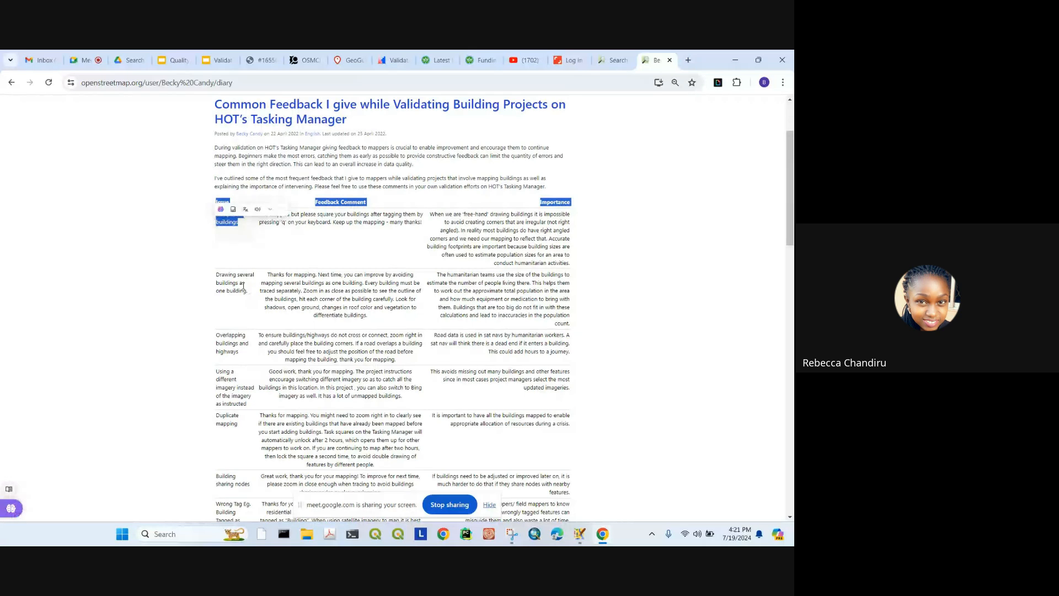
mouse_move(243, 286)
mouse_down()
mouse_move(250, 292)
mouse_move(220, 282)
mouse_up()
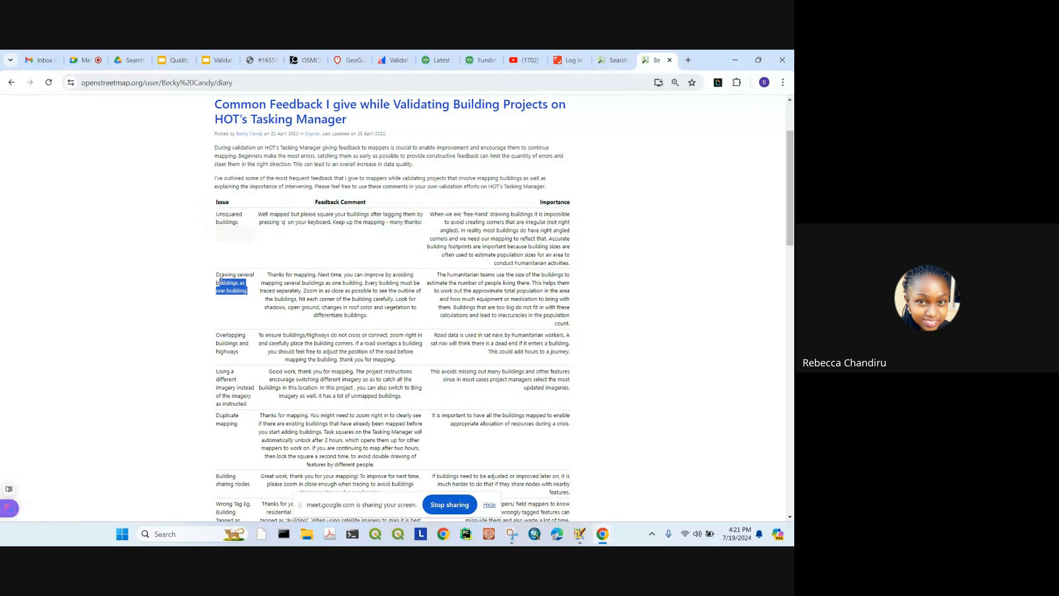
drag(239, 352, 215, 335)
scroll(252, 326, down, 3)
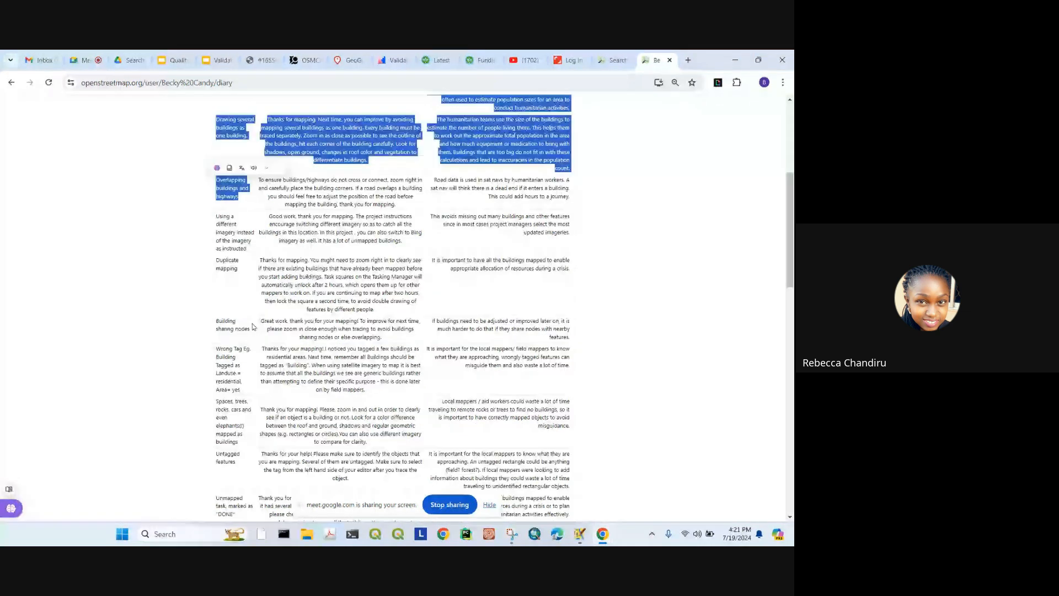
scroll(347, 243, up, 3)
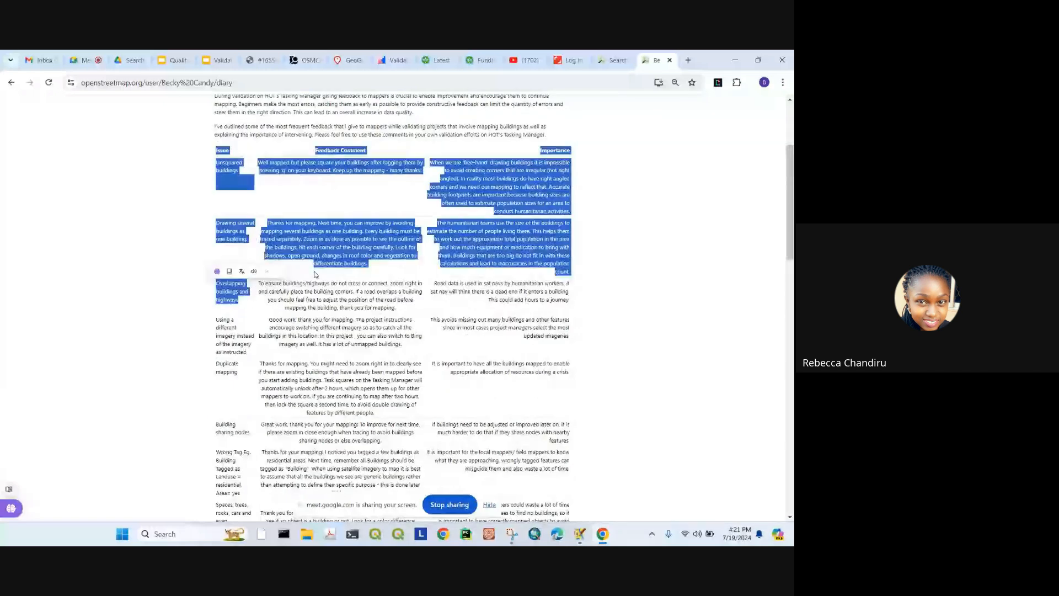
click(402, 242)
drag(403, 242, 258, 213)
key(ctrl+c)
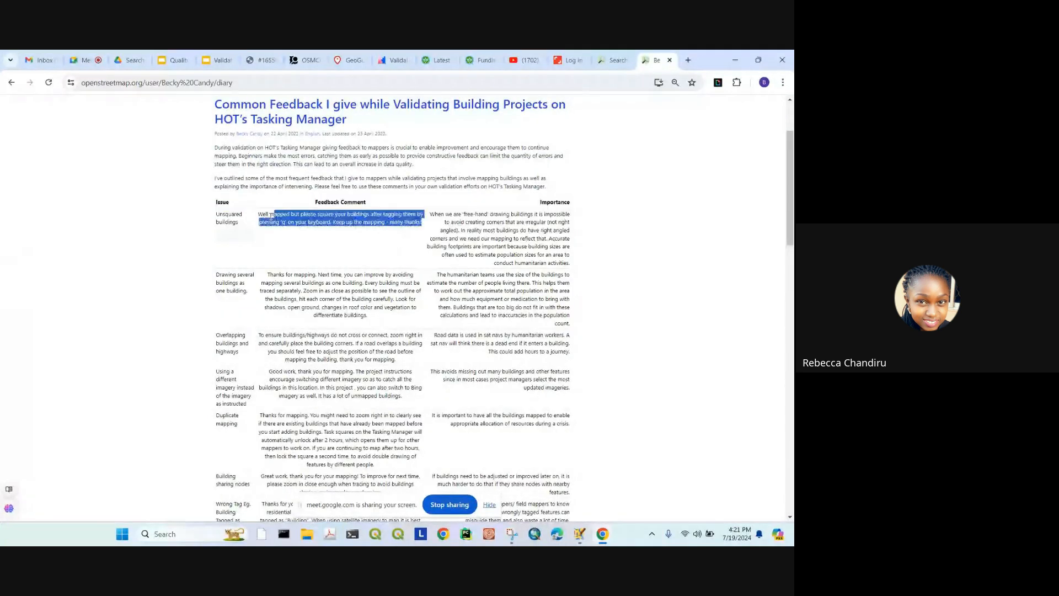
right_click(259, 211)
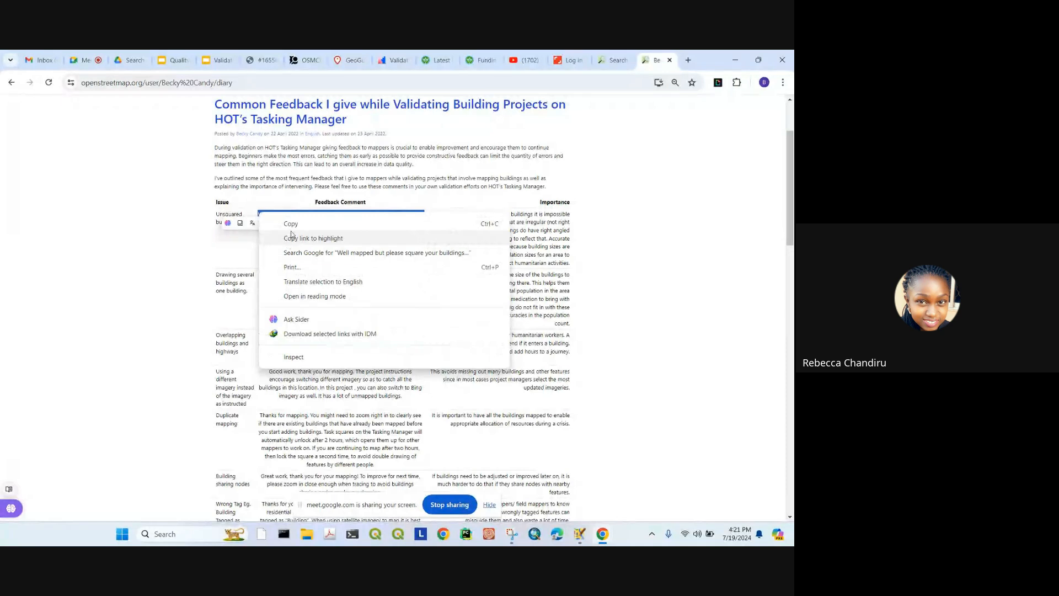
click(289, 223)
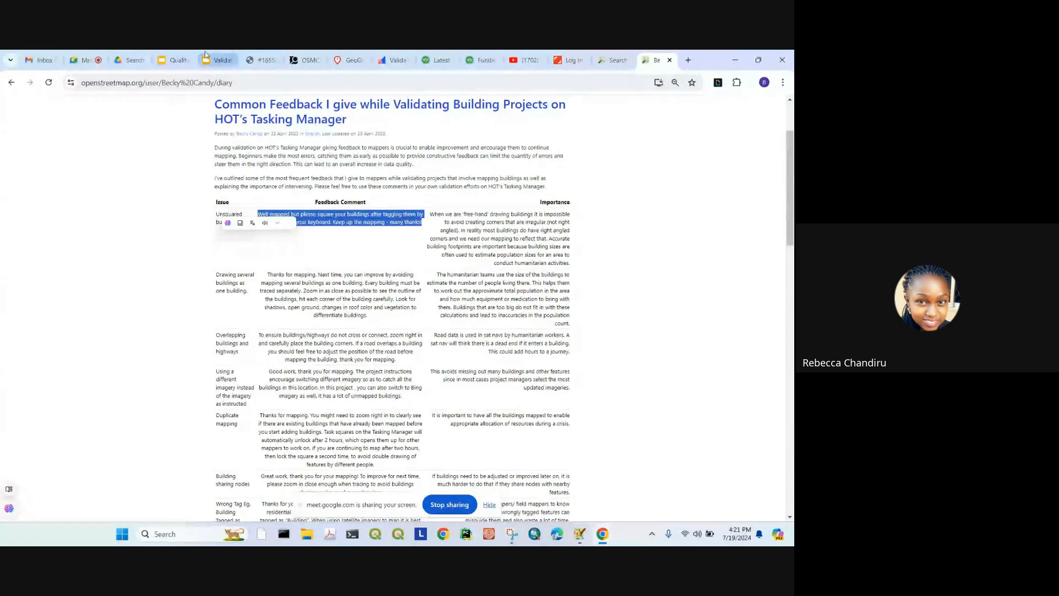
Step: Clear the task #277 comment box and paste the copied diary feedback
click(262, 59)
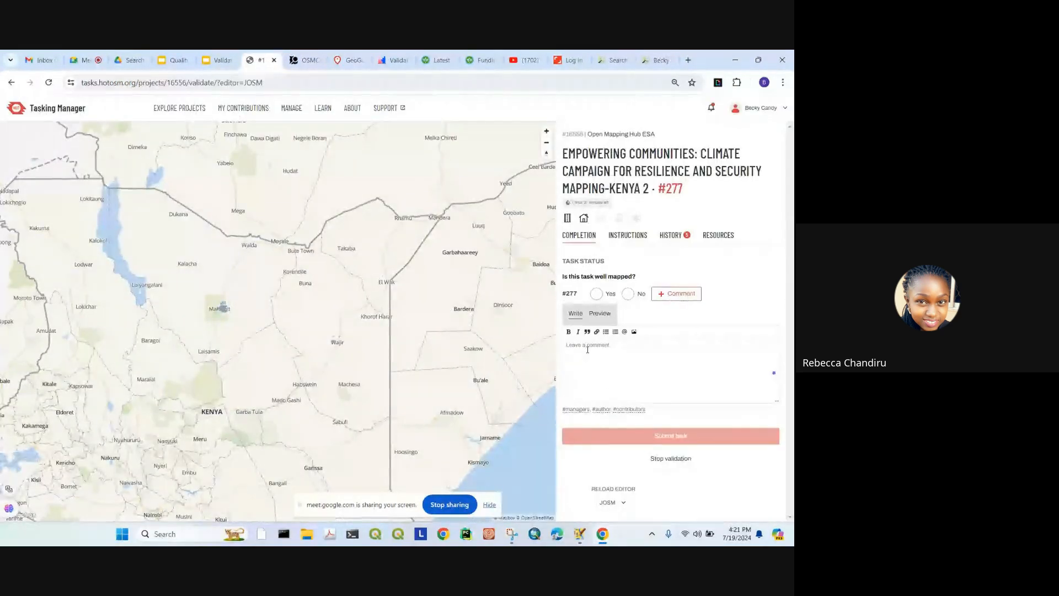
key(ctrl+b)
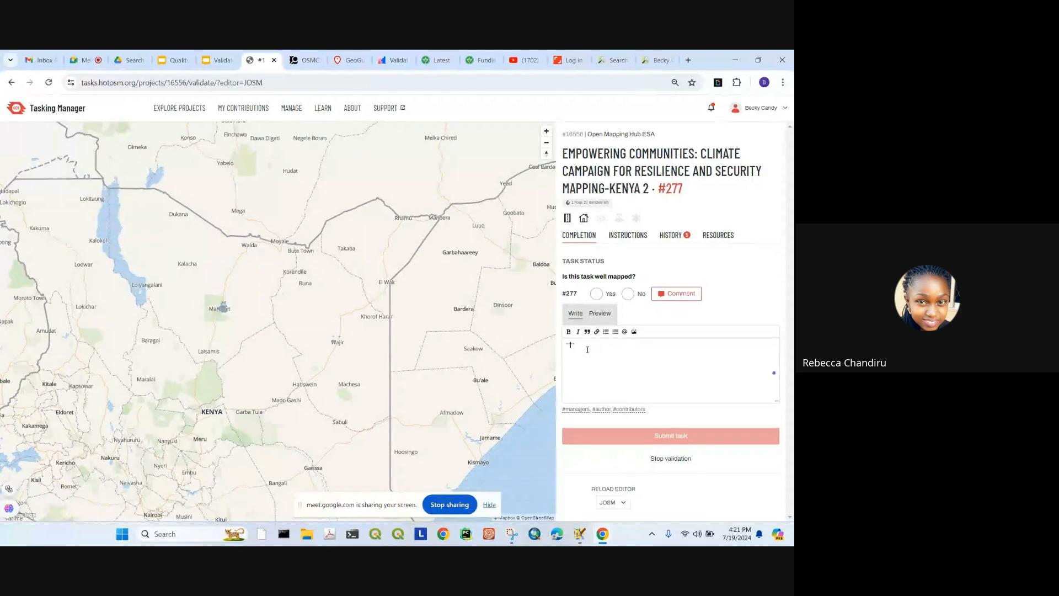
drag(576, 345, 562, 346)
key(BackSpace)
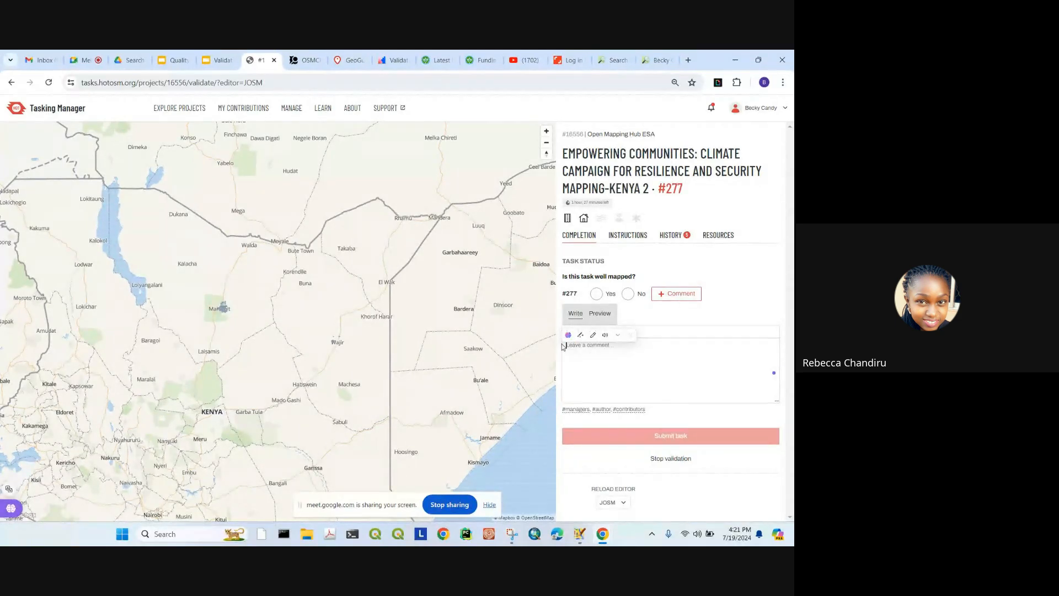
key(ctrl+v)
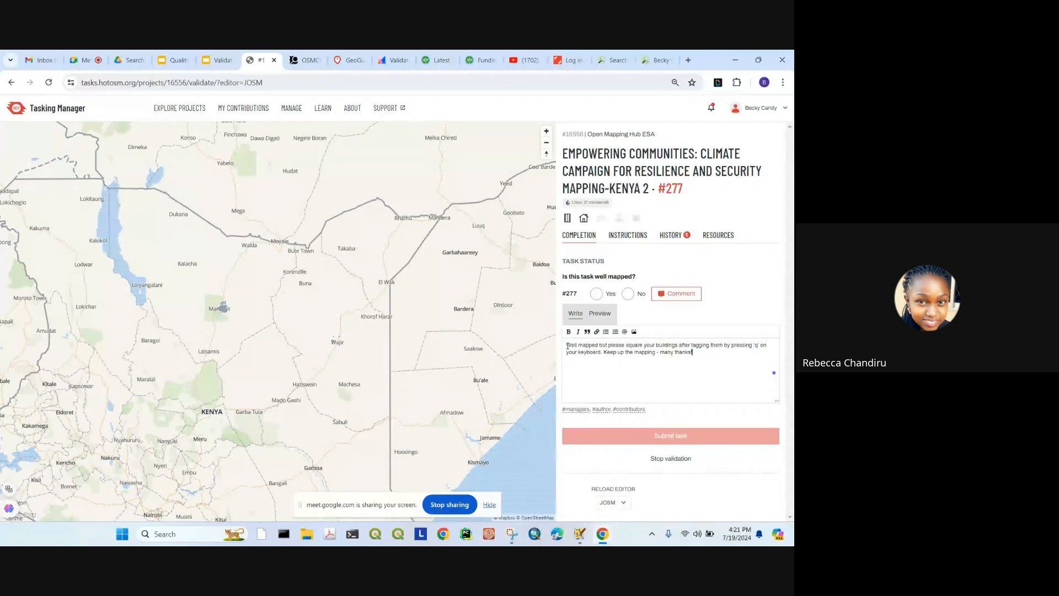
Step: Prefix the comment with an @ mention of the mapper, then dismiss the authorisation error
text(#)
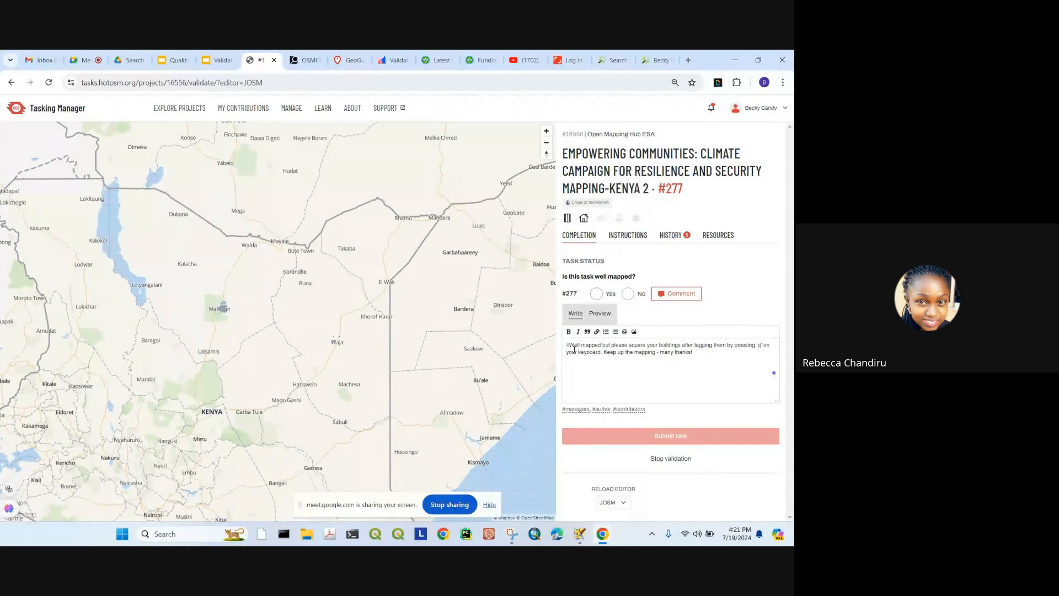
key(BackSpace)
text(@)
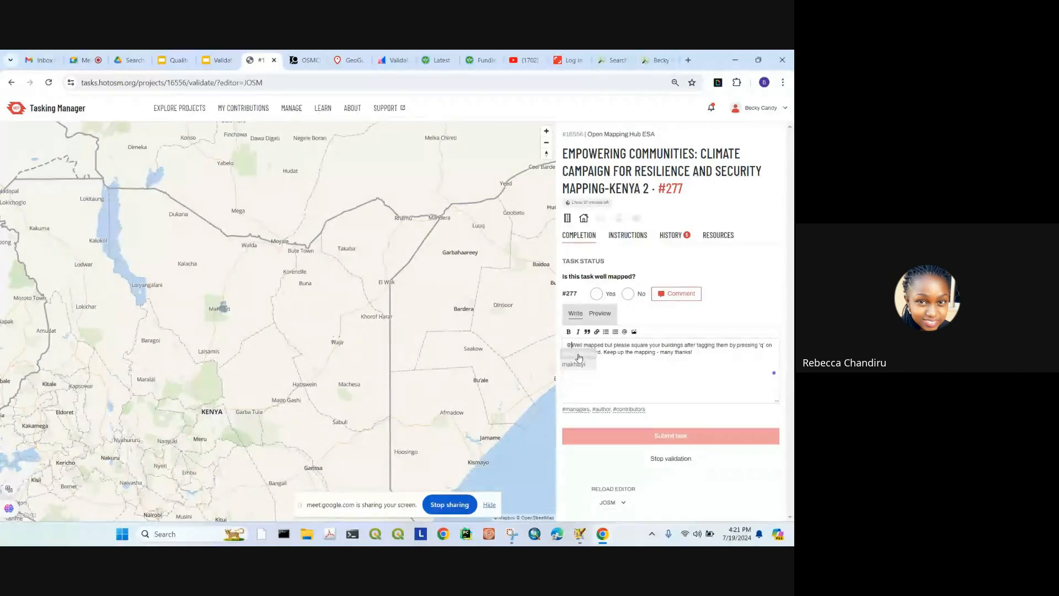
click(579, 355)
click(544, 269)
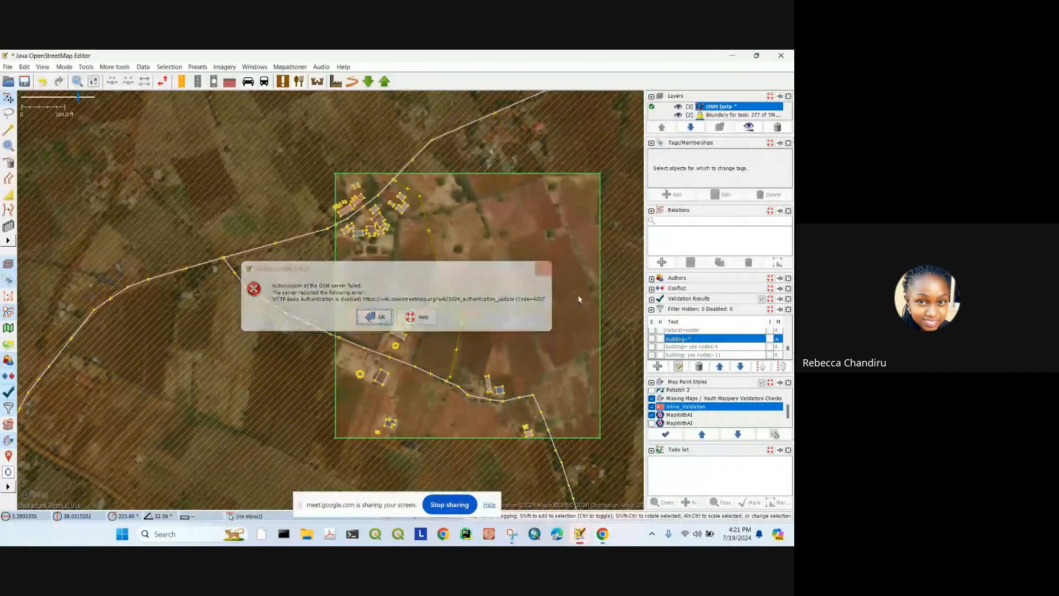
Step: Bring the Tasking Manager validation page for task #277 back to the front
mouse_move(603, 533)
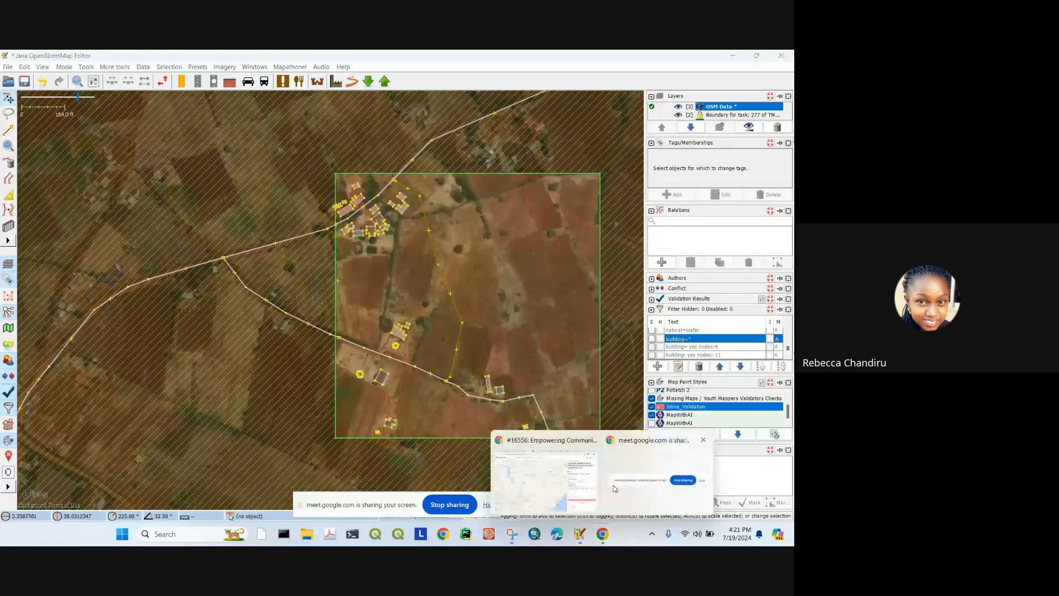
click(548, 477)
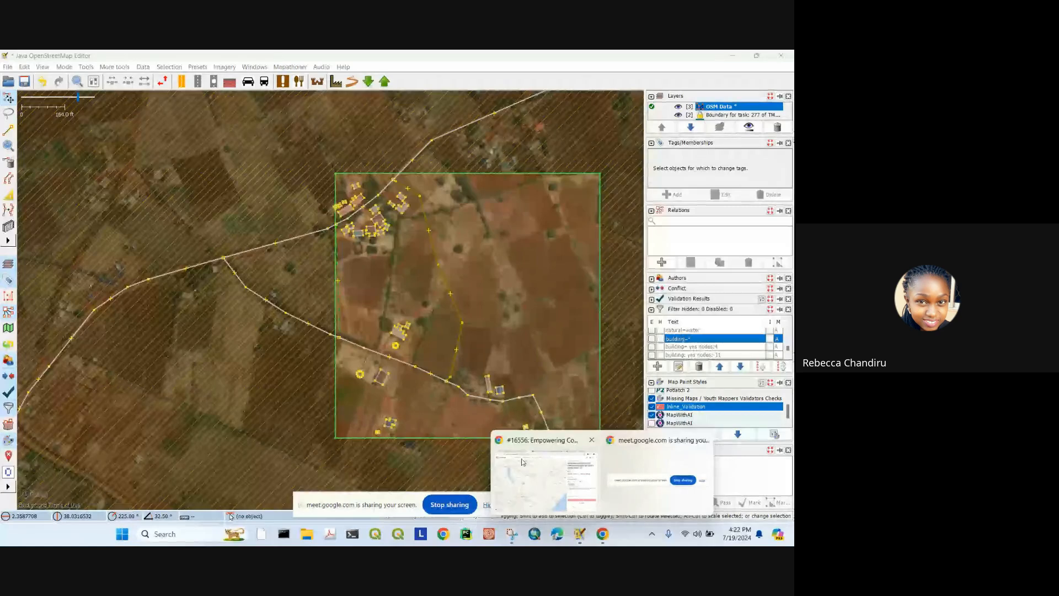
click(542, 467)
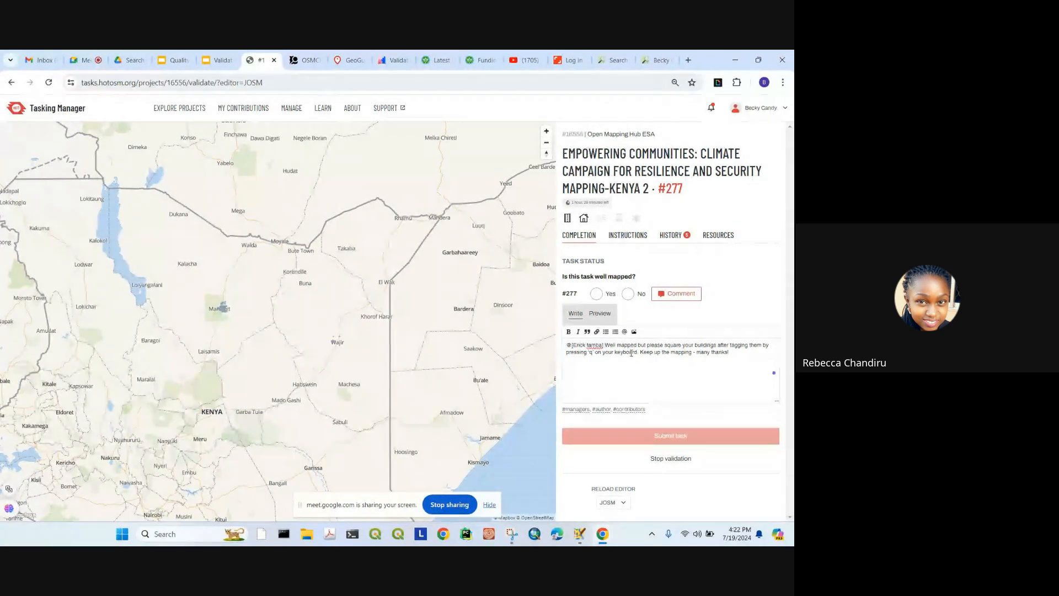
Step: Check a building's edit history in JOSM with Ctrl+H
click(580, 534)
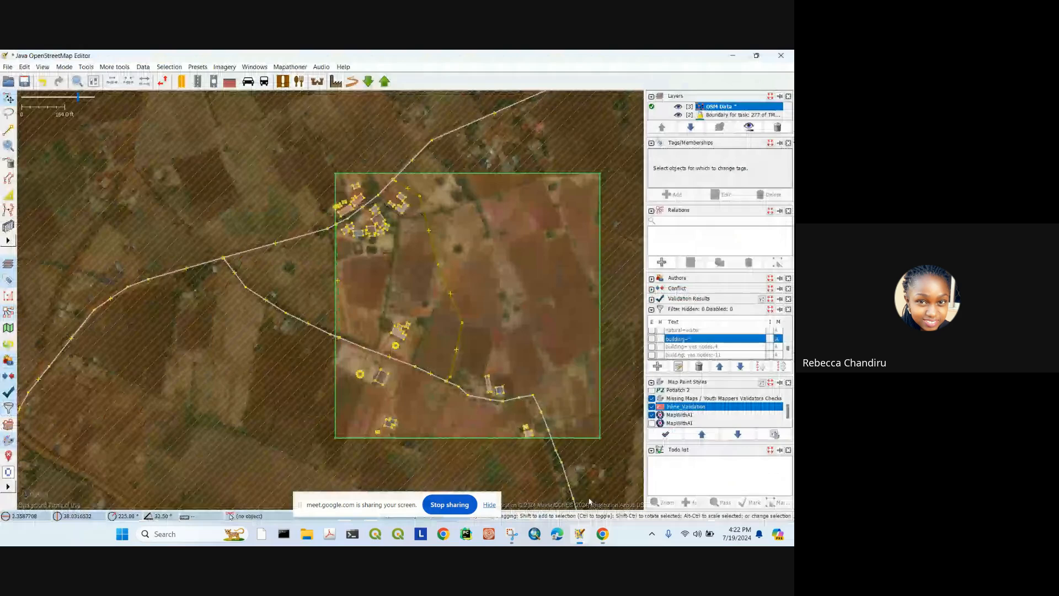
scroll(415, 312, up, 2)
scroll(415, 312, up, 4)
click(422, 269)
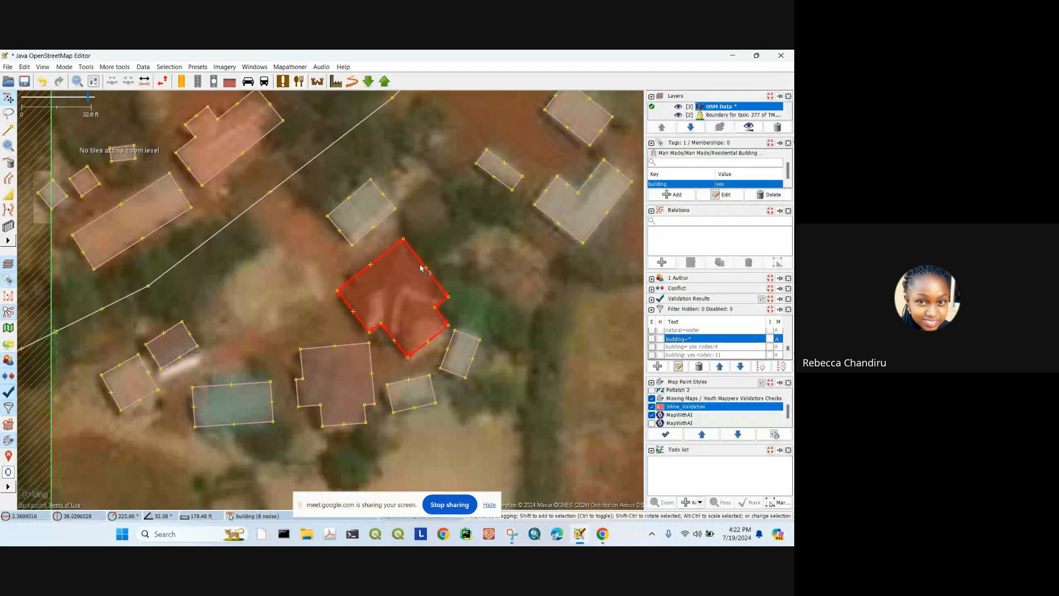
key(ctrl+h)
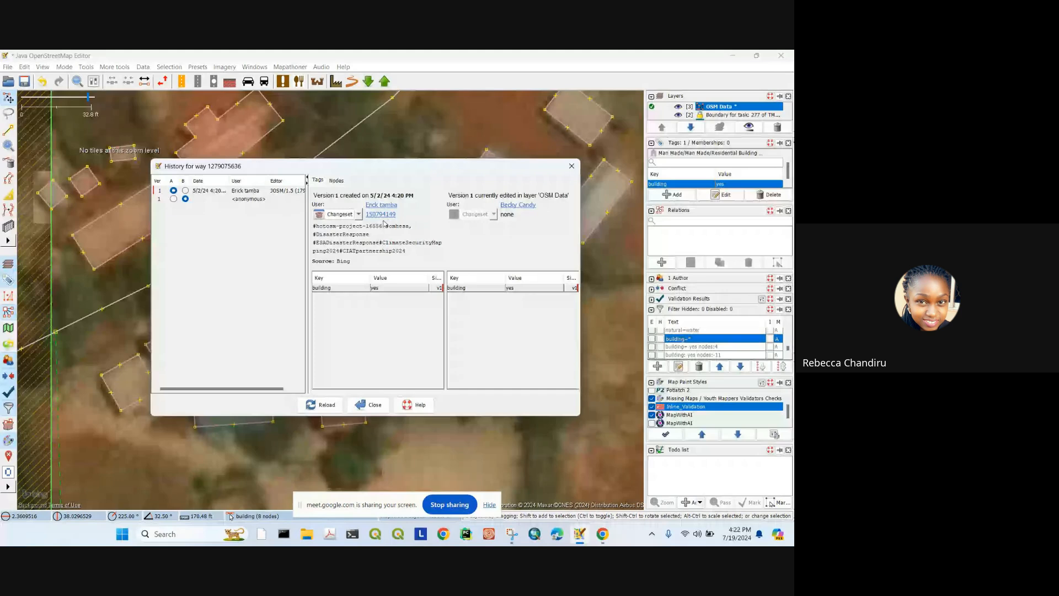
click(571, 168)
scroll(394, 205, down, 5)
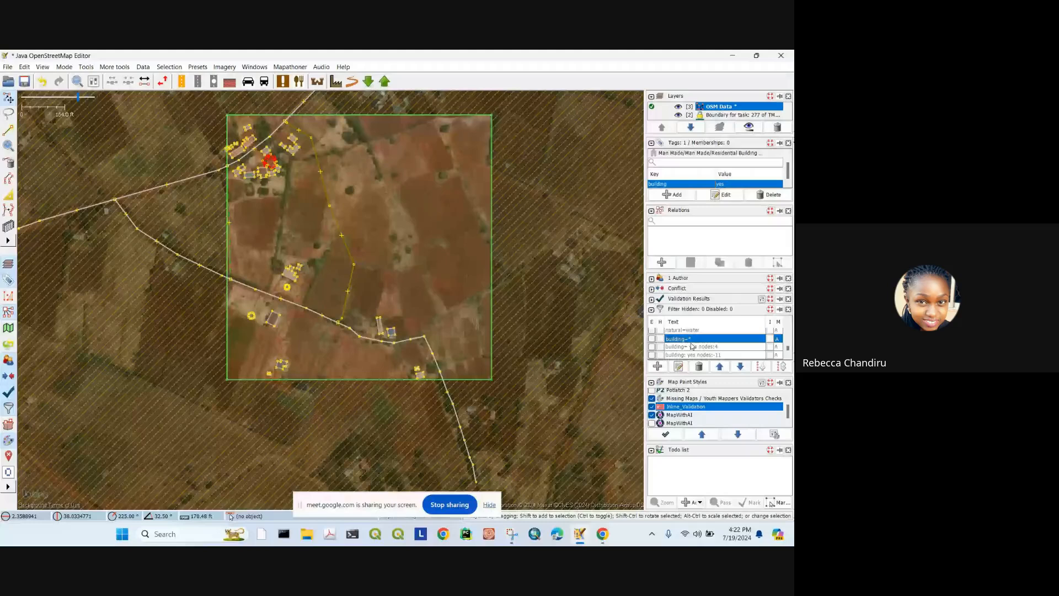
Step: Show only buildings and select the 24 buildings drawn by the task's mapper
click(660, 339)
click(771, 339)
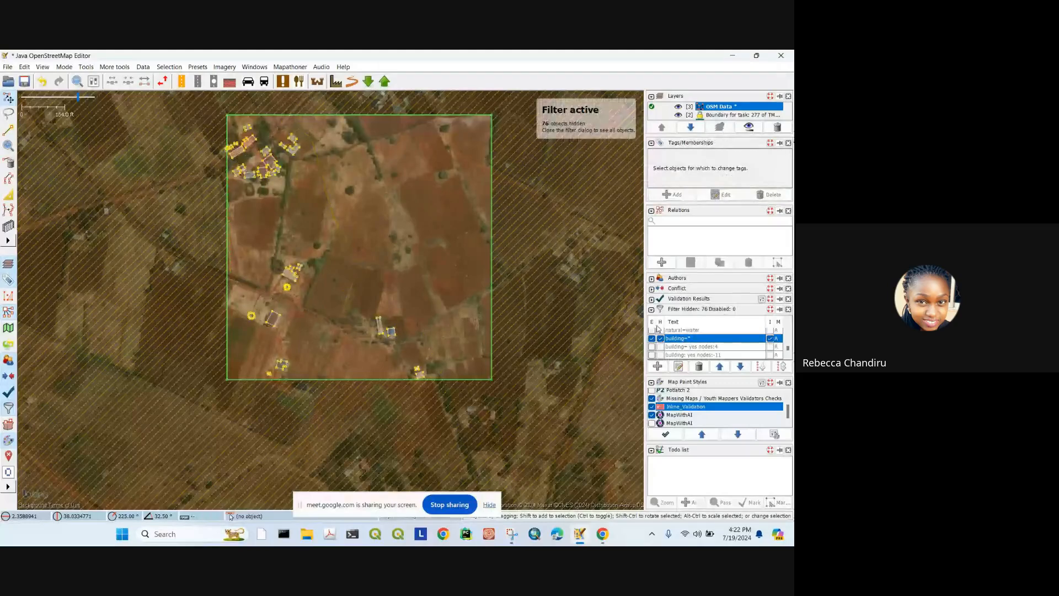
drag(193, 102, 524, 449)
key(shift+u)
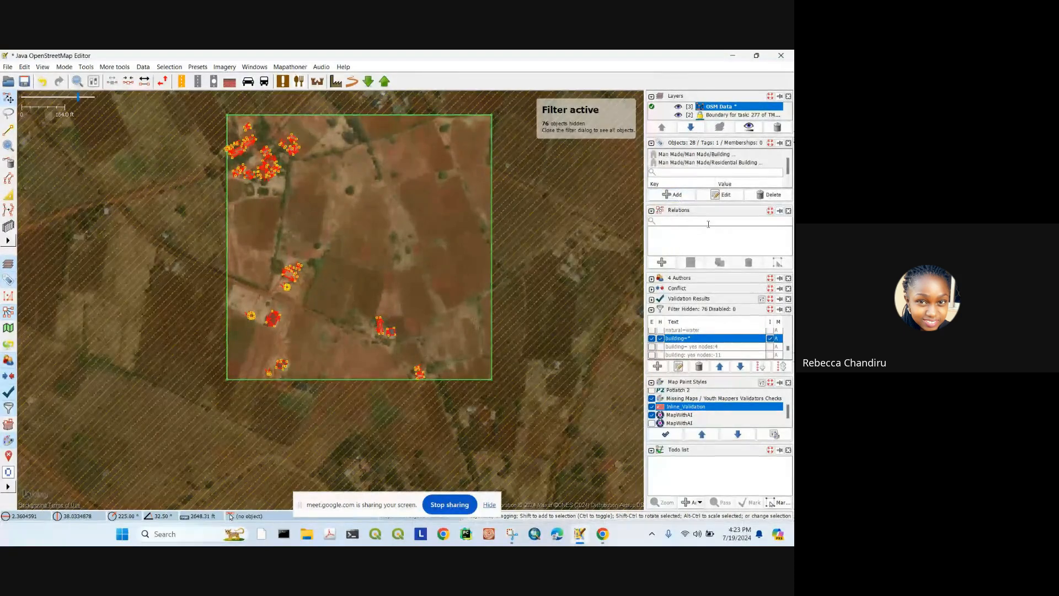
click(651, 280)
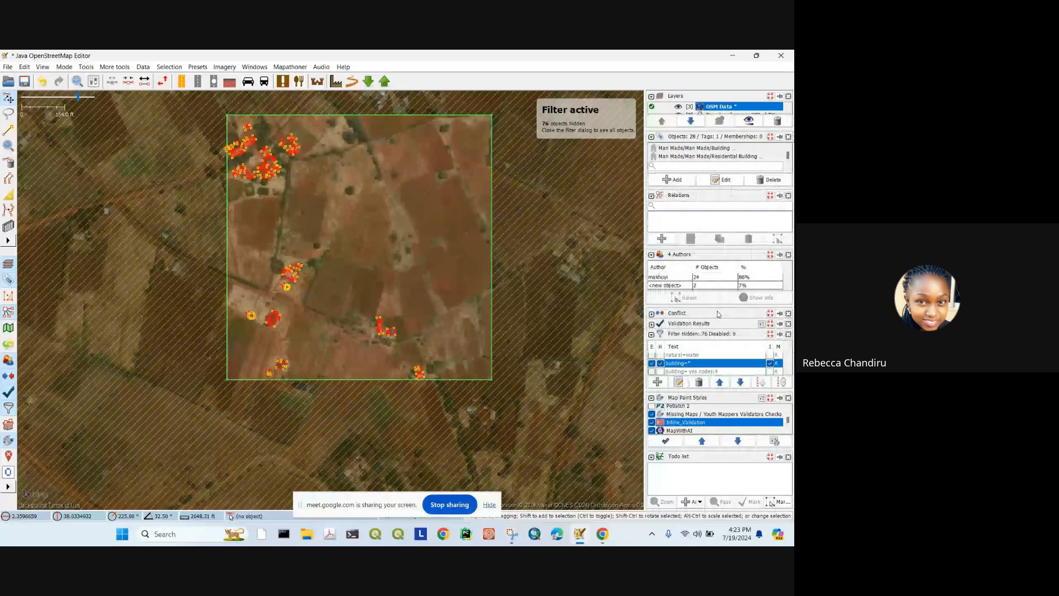
click(697, 278)
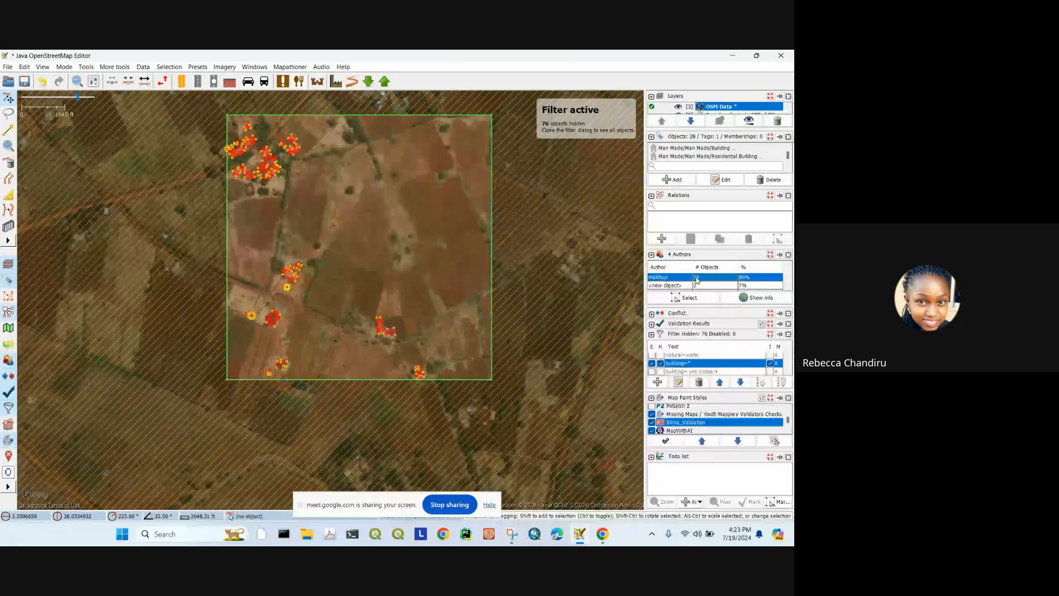
double_click(696, 279)
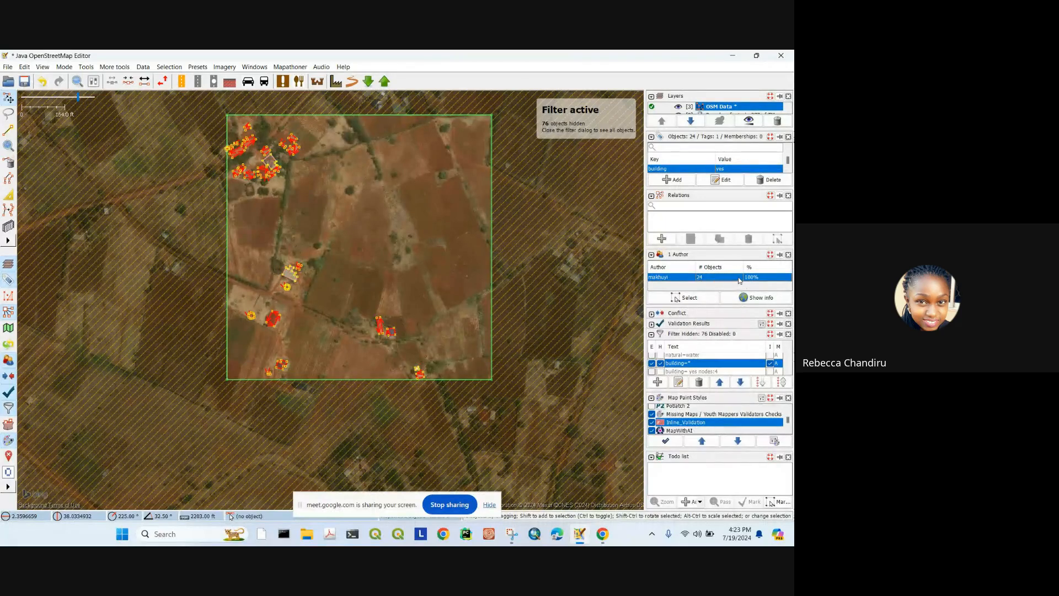
Step: Pan across the northern and southern clusters to review the mapper's buildings
scroll(274, 156, up, 3)
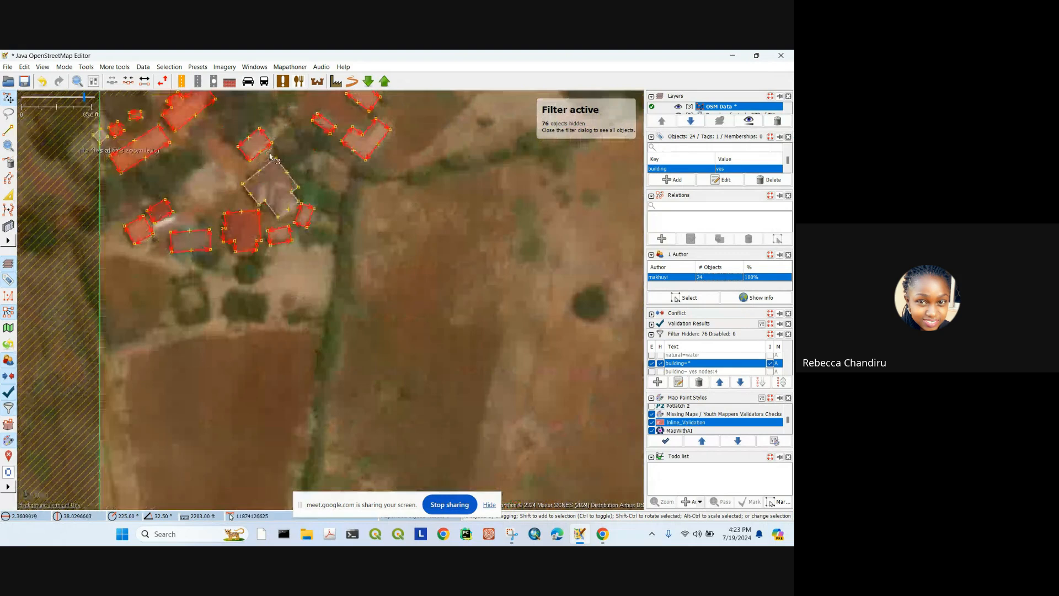
scroll(369, 294, down, 2)
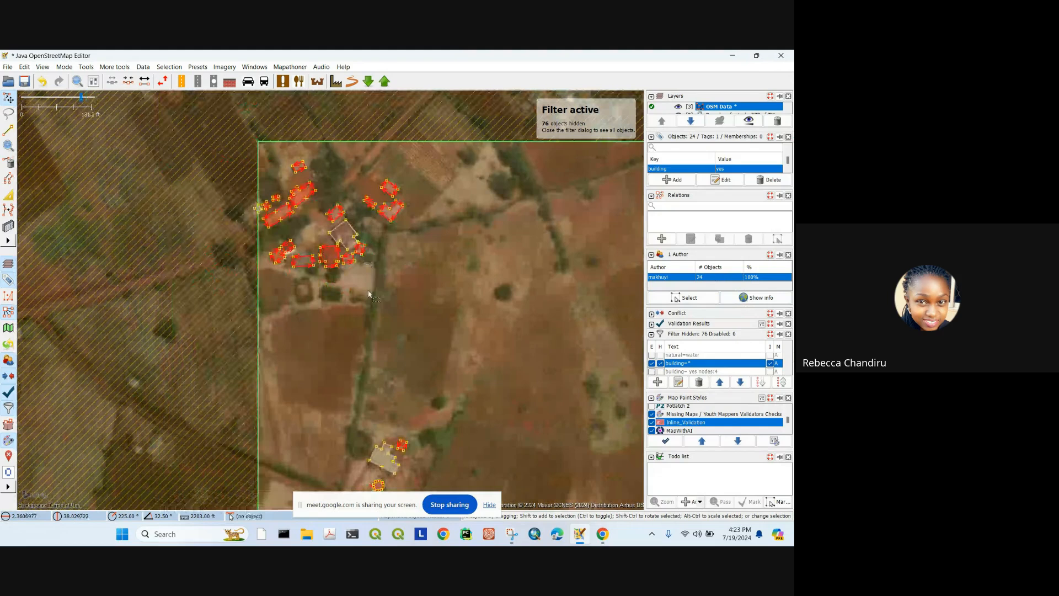
drag(486, 390, 537, 321)
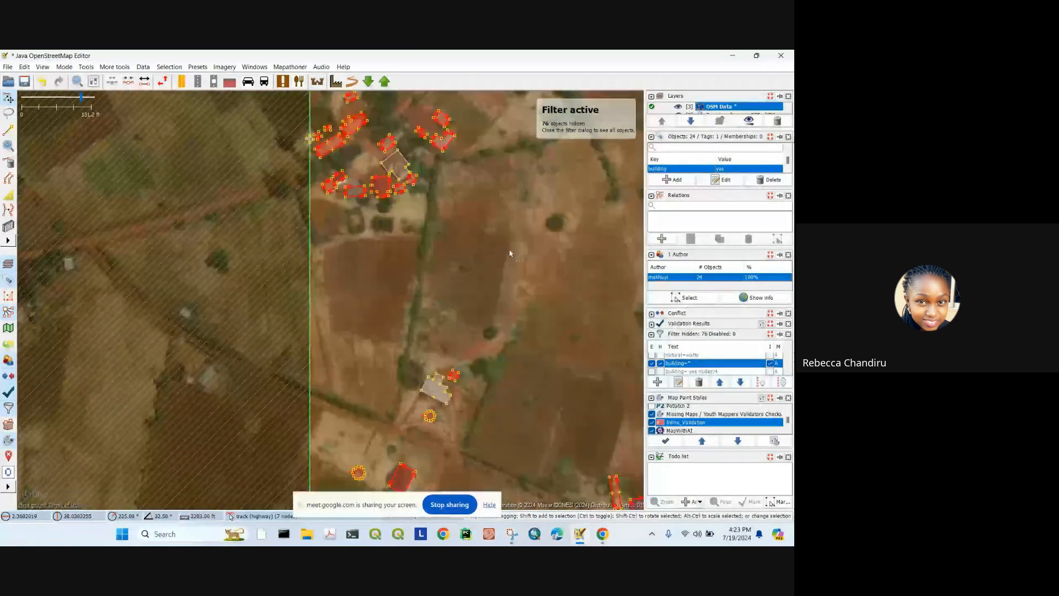
drag(444, 187, 376, 64)
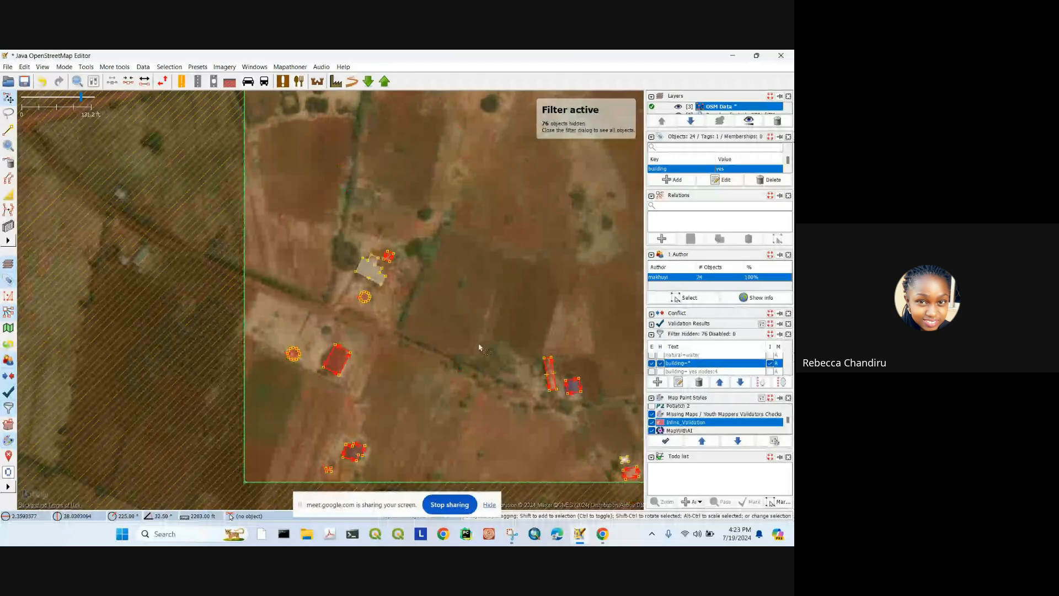
drag(480, 347, 315, 229)
drag(196, 96, 348, 340)
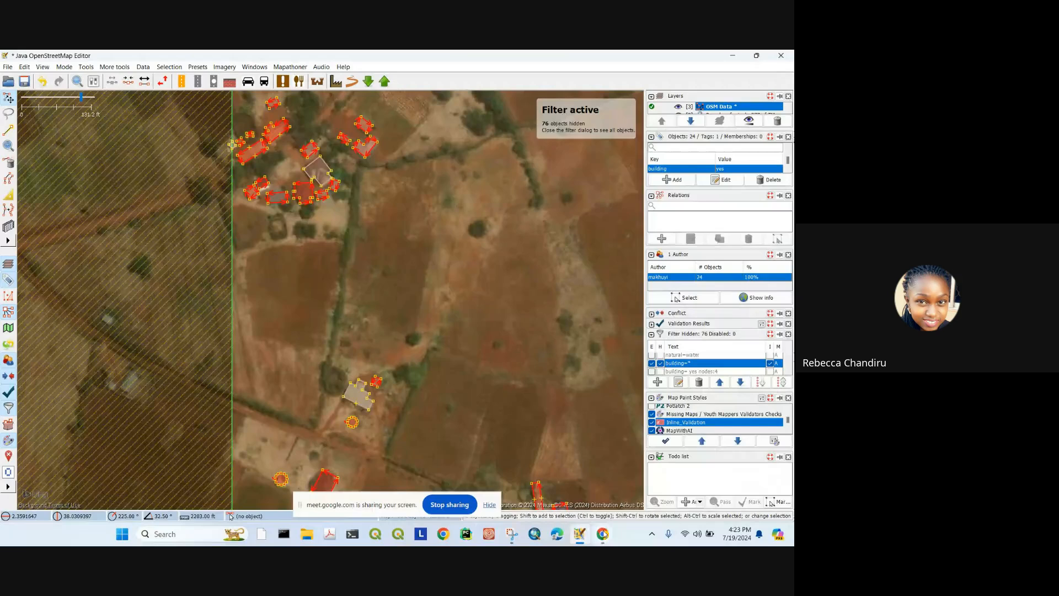
click(519, 466)
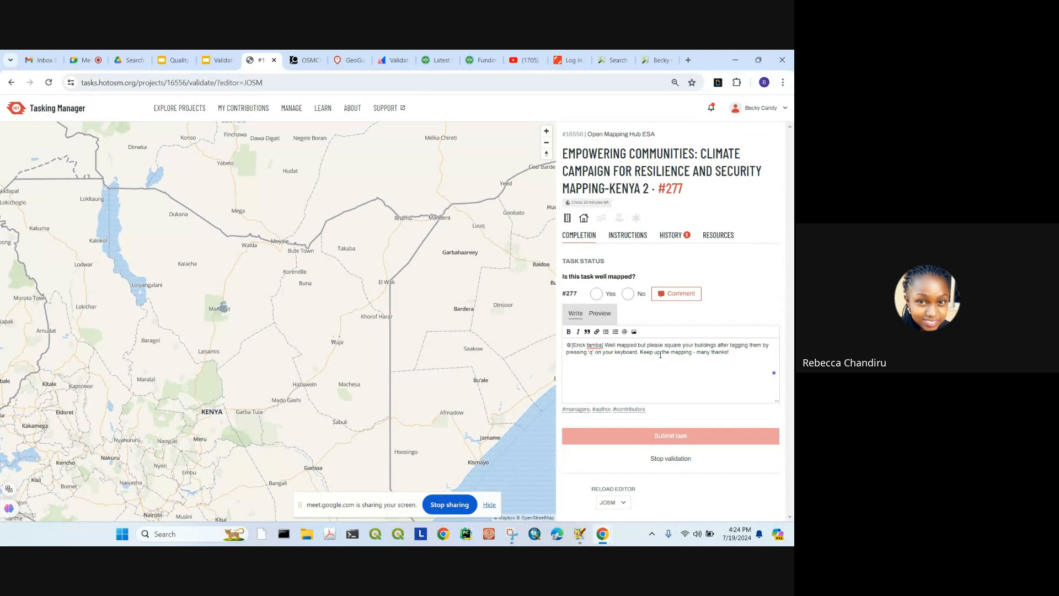
Step: Mark task #277 as not well mapped and recheck the feedback diary page
click(629, 294)
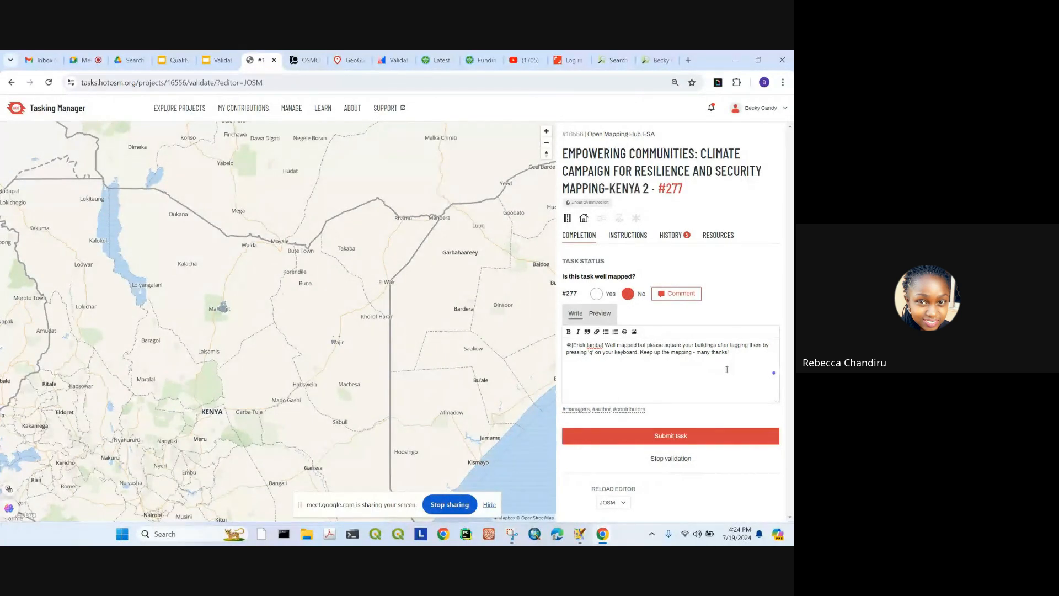
click(658, 58)
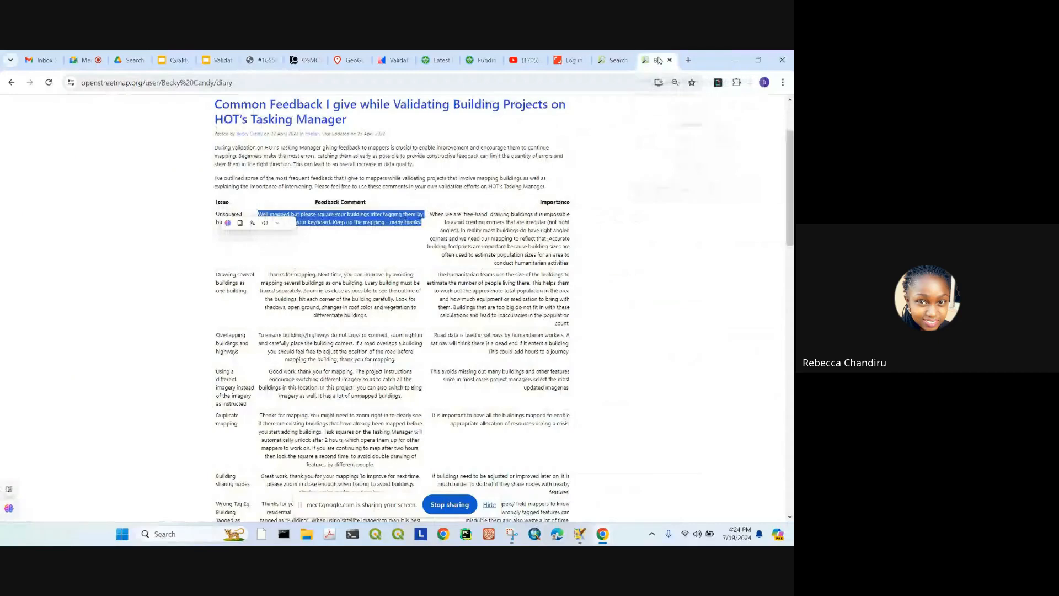
scroll(363, 309, down, 10)
scroll(377, 326, up, 6)
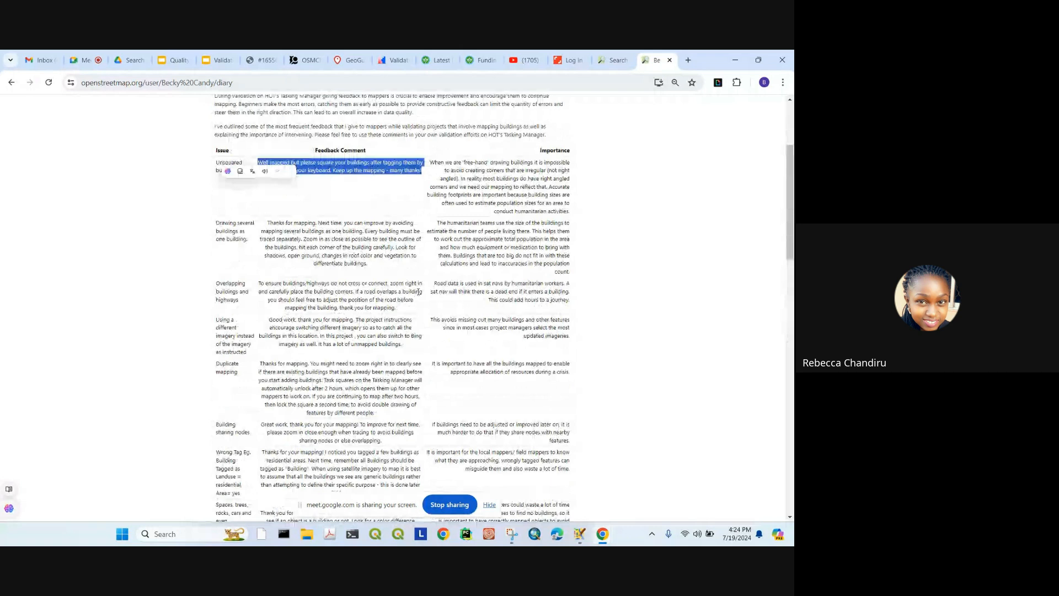
scroll(419, 292, up, 3)
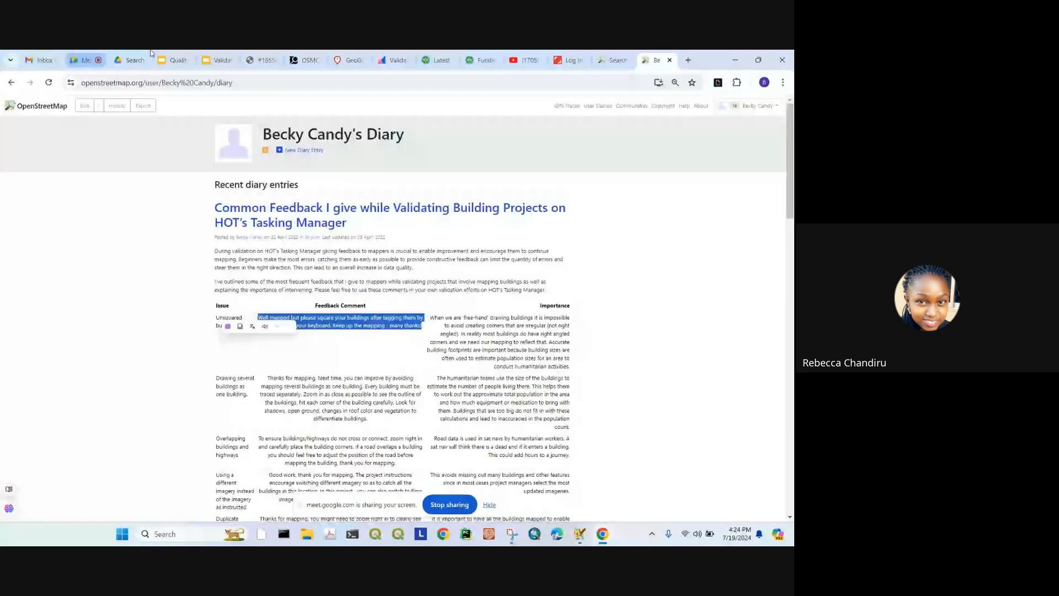
click(260, 60)
Step: Switch through OSMCha to the Quality Assurance Pipeline slides
mouse_move(579, 533)
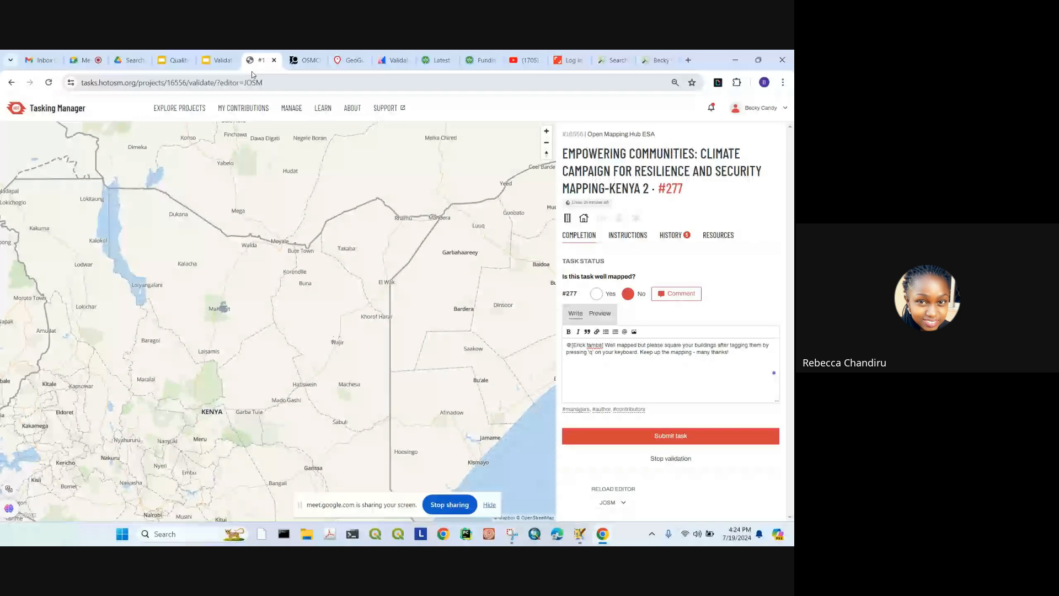
key(ctrl+Tab)
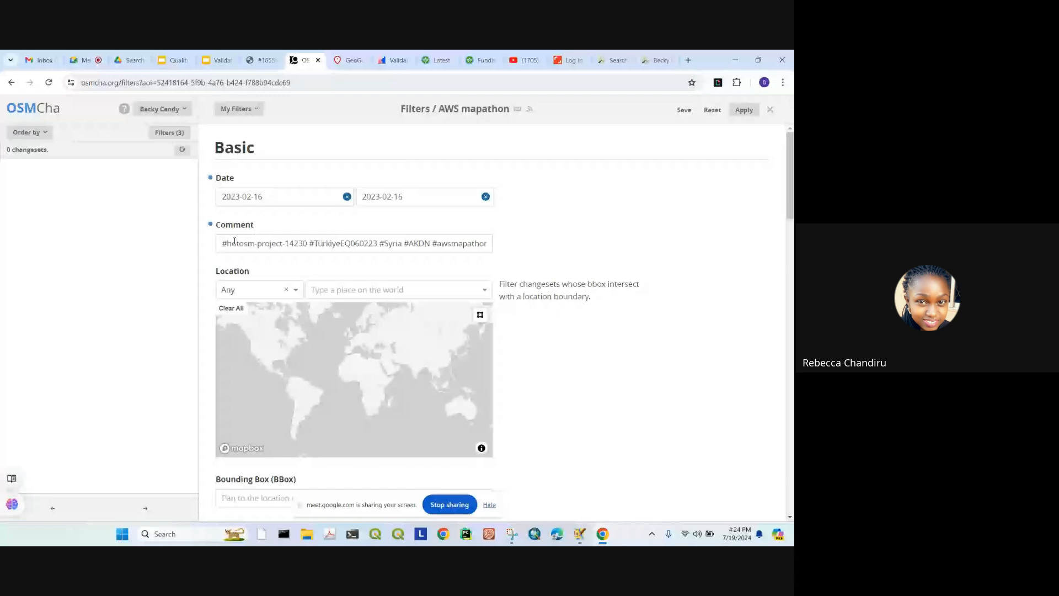
click(172, 60)
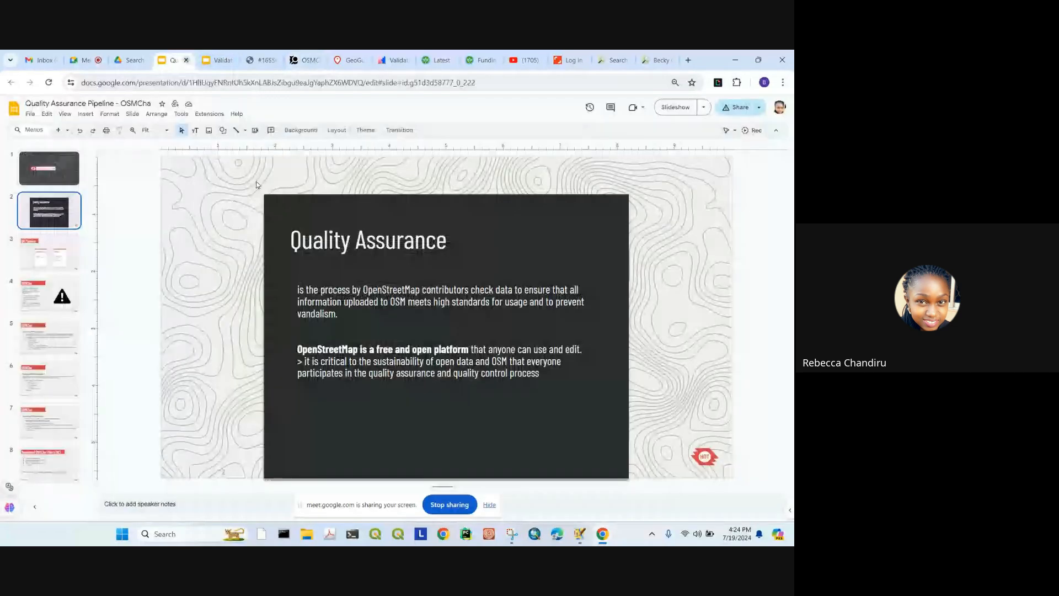
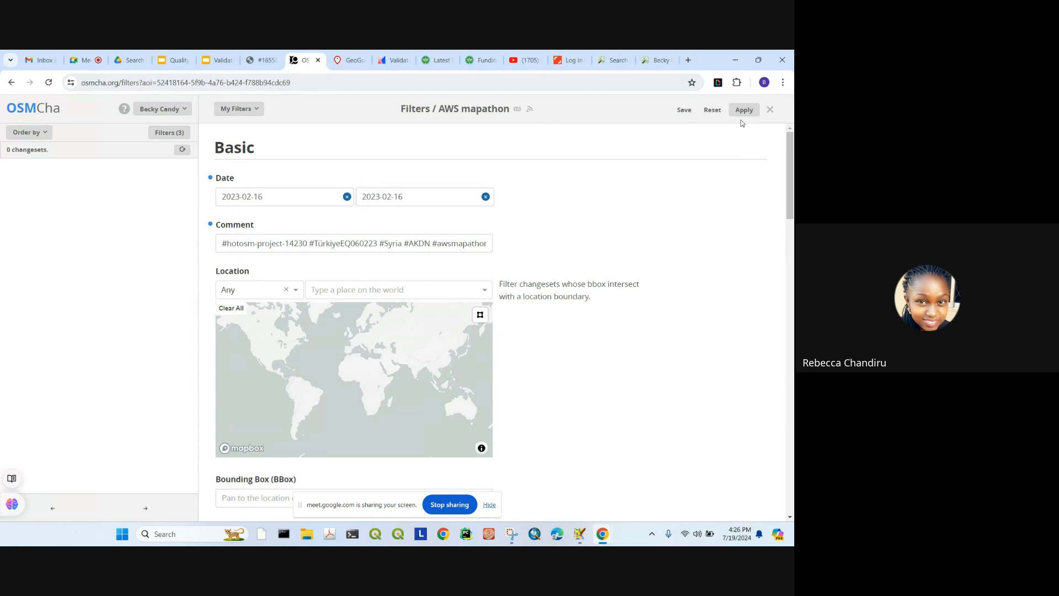
Step: Check the account menu, then switch to JOSM, which reports an authorisation failure
click(180, 110)
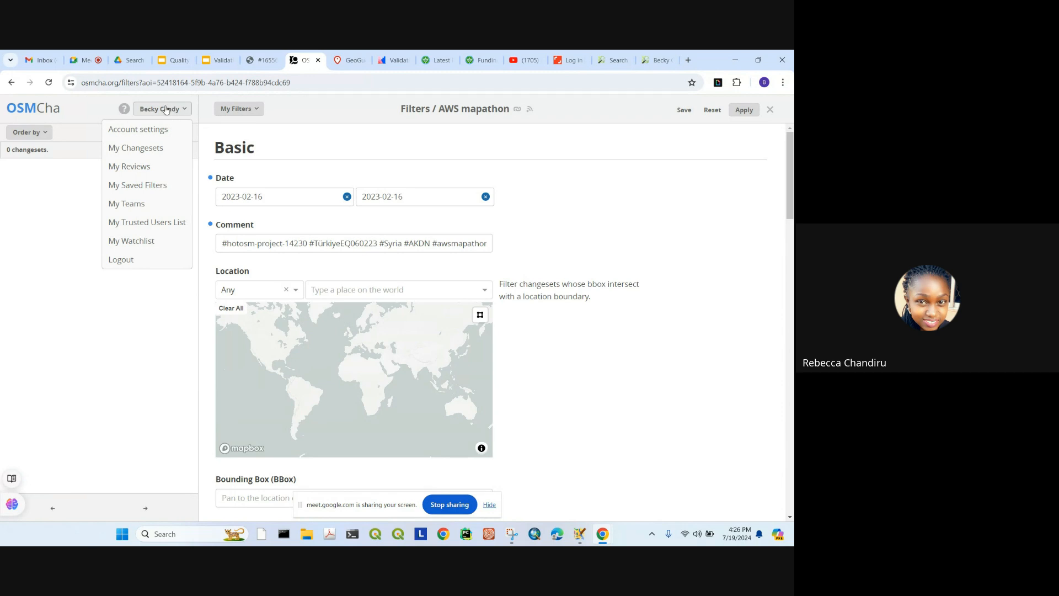
click(104, 196)
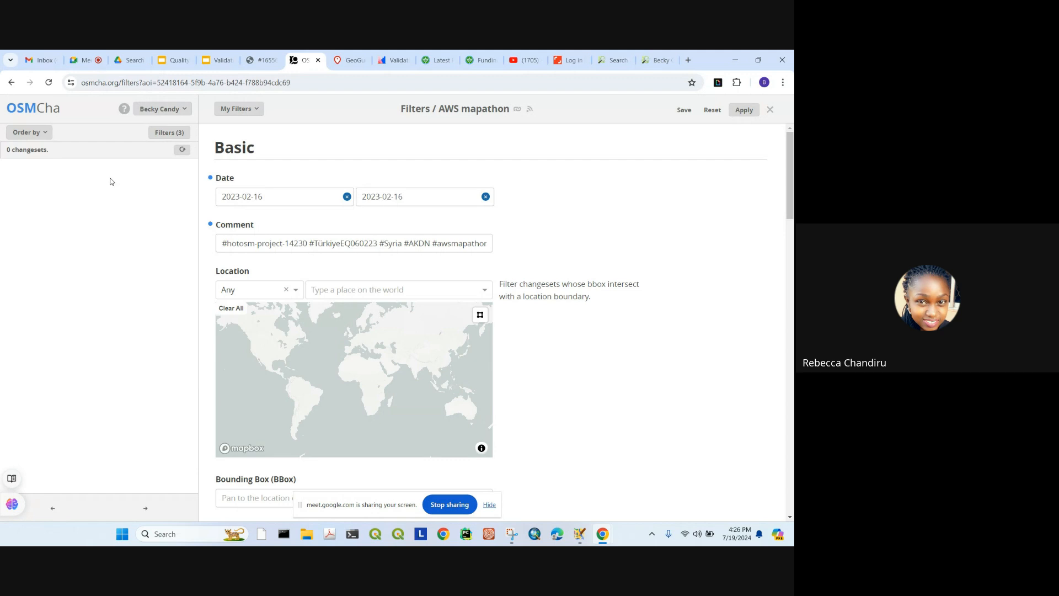
key(alt+Tab)
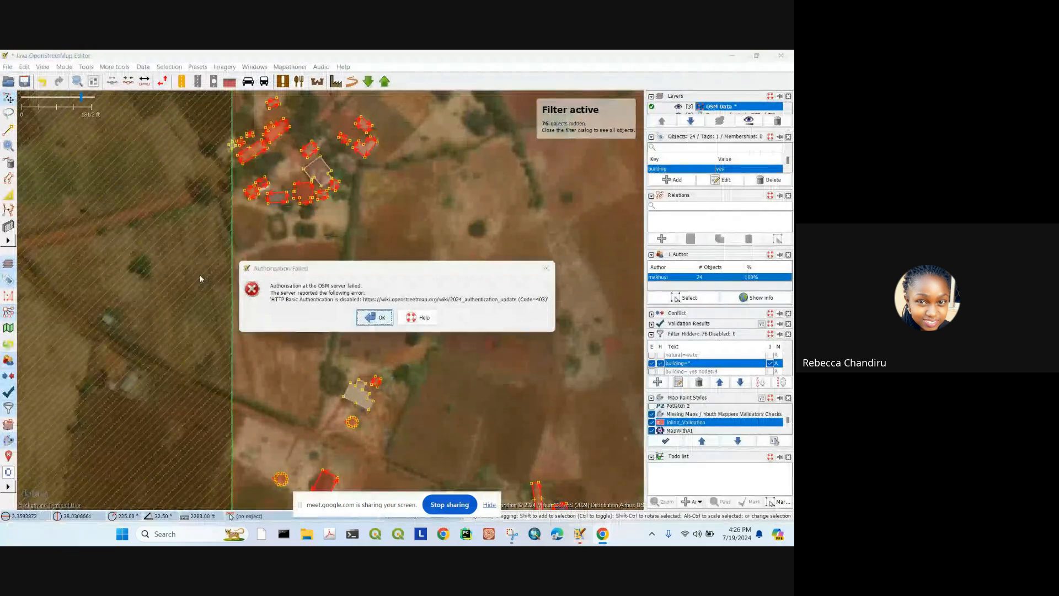
Step: Dismiss JOSM's authorisation failed message and return to OSMCha in the browser
key(Return)
mouse_move(579, 535)
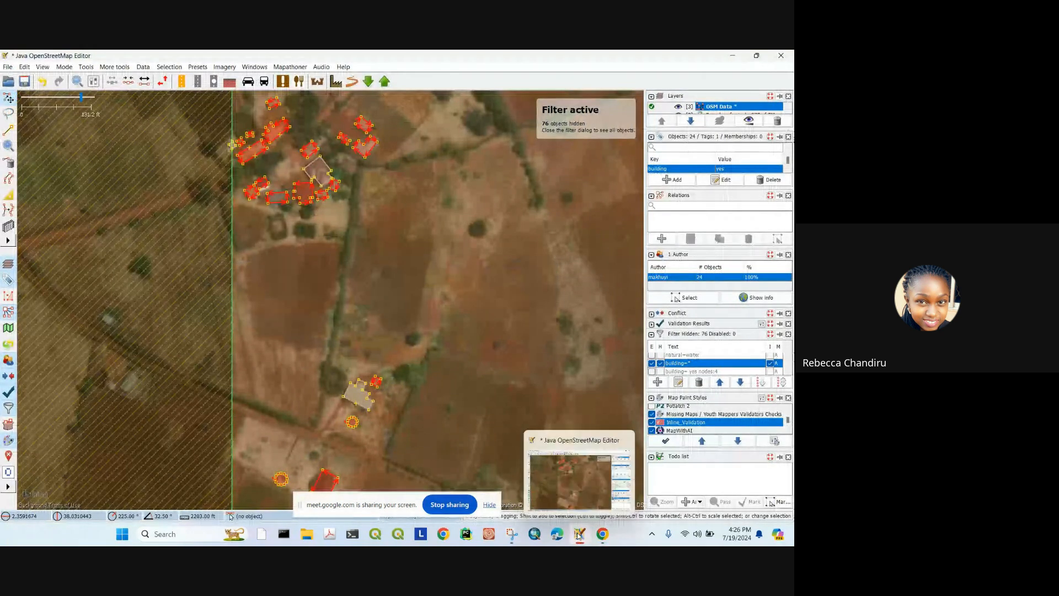
click(579, 535)
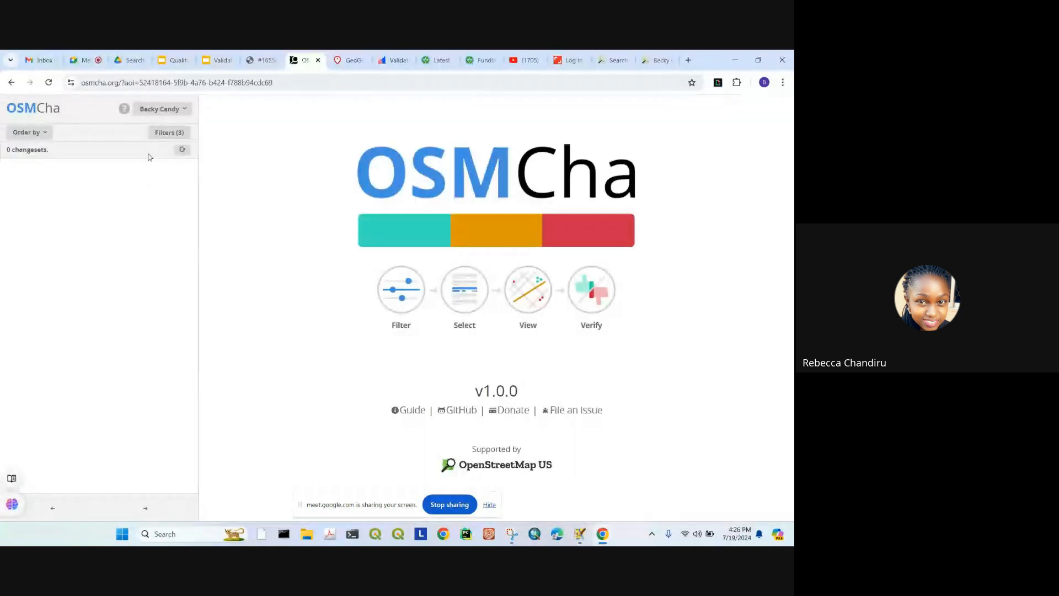
Step: Sort changesets by ascending date, check the filters, then return to the Quality Assurance slides
click(46, 133)
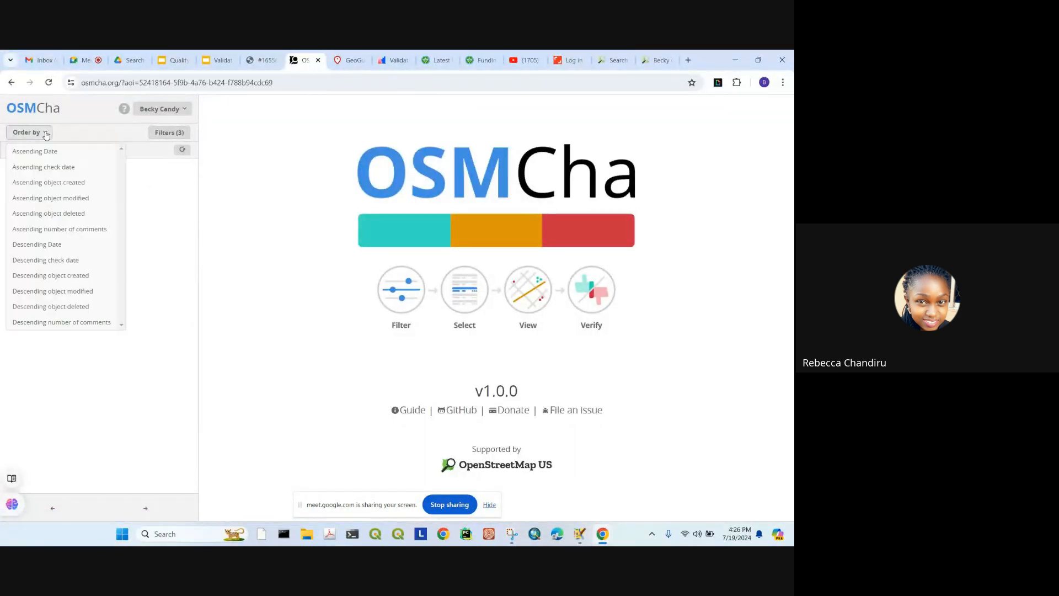
click(42, 146)
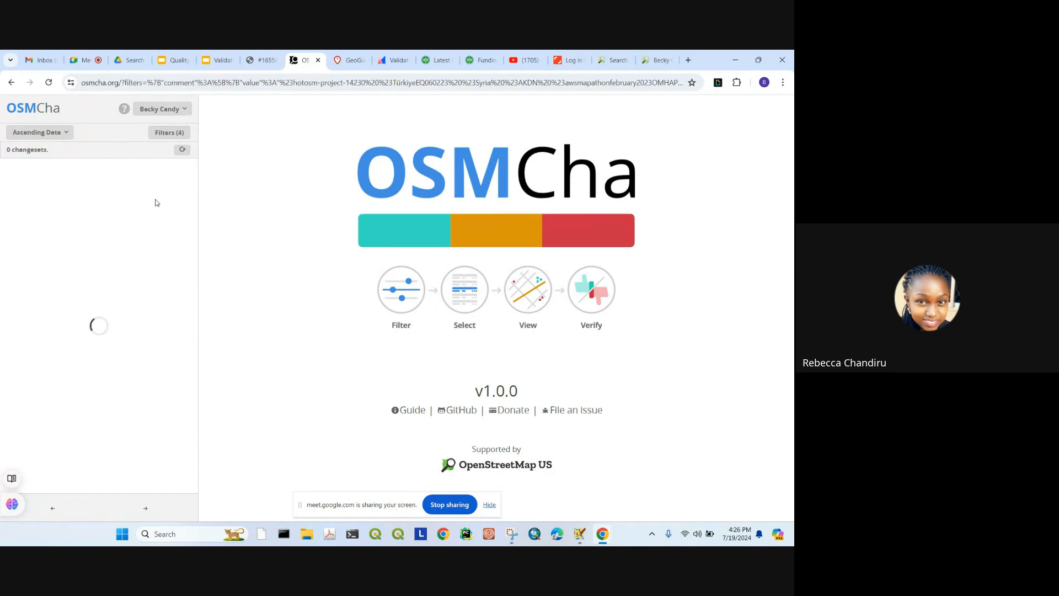
click(168, 134)
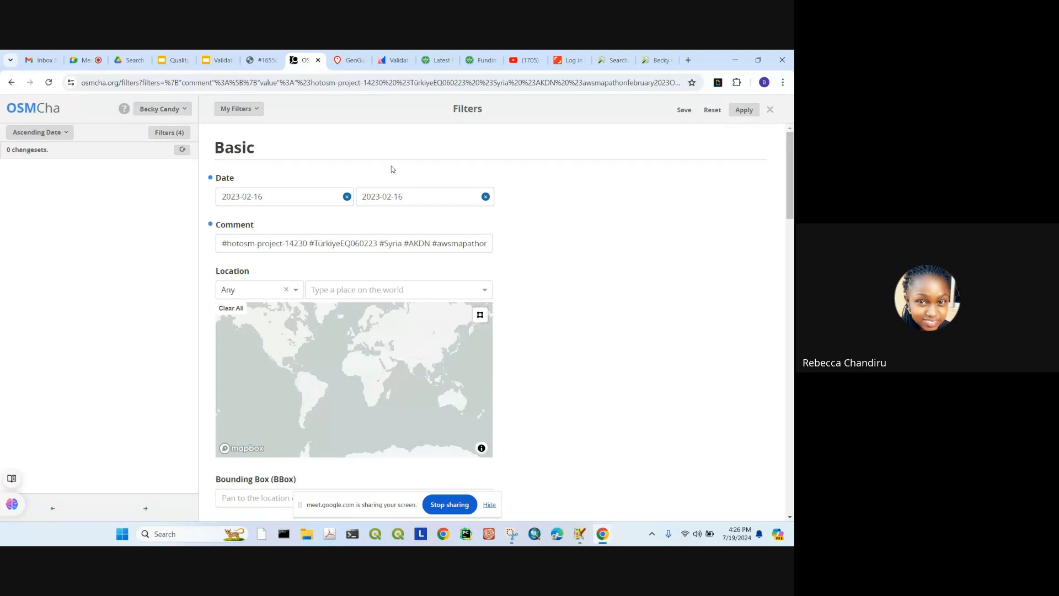
click(173, 134)
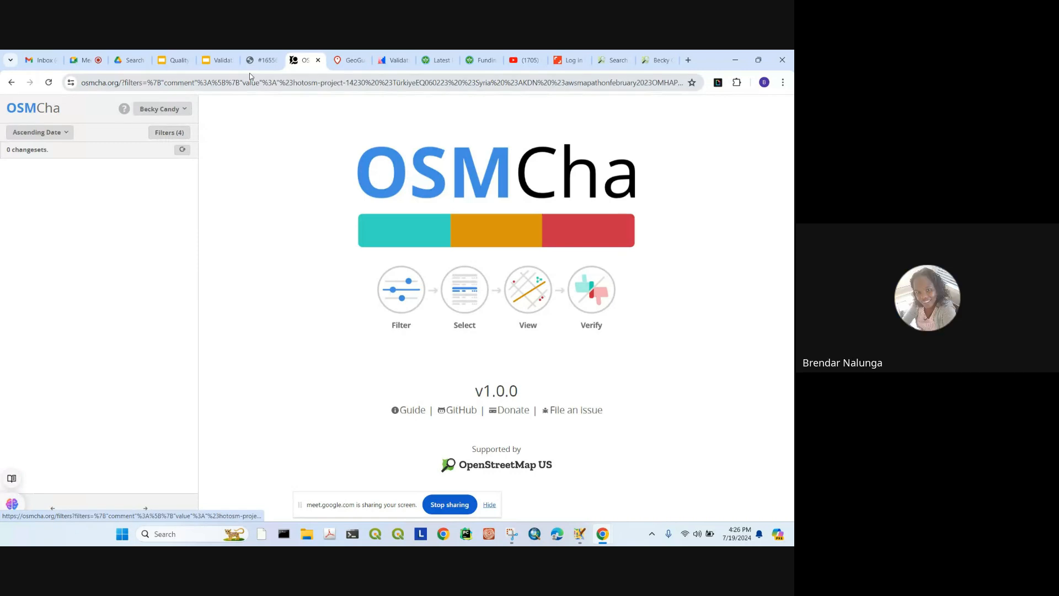
click(264, 60)
click(176, 61)
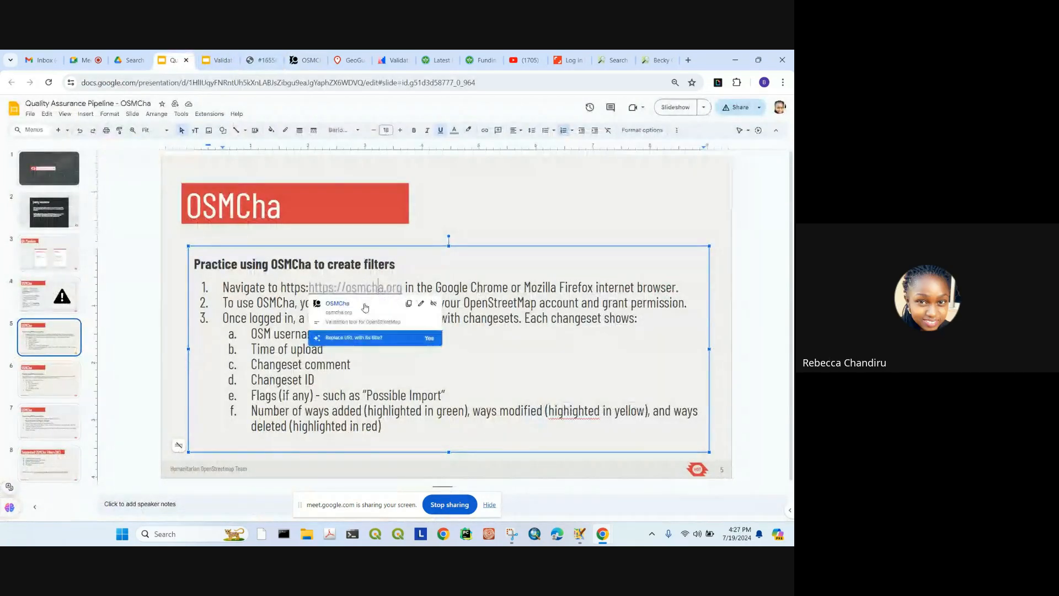
Step: Follow slide 5's osmcha.org link to OSMCha's unfiltered list of 107,481 changesets
click(364, 307)
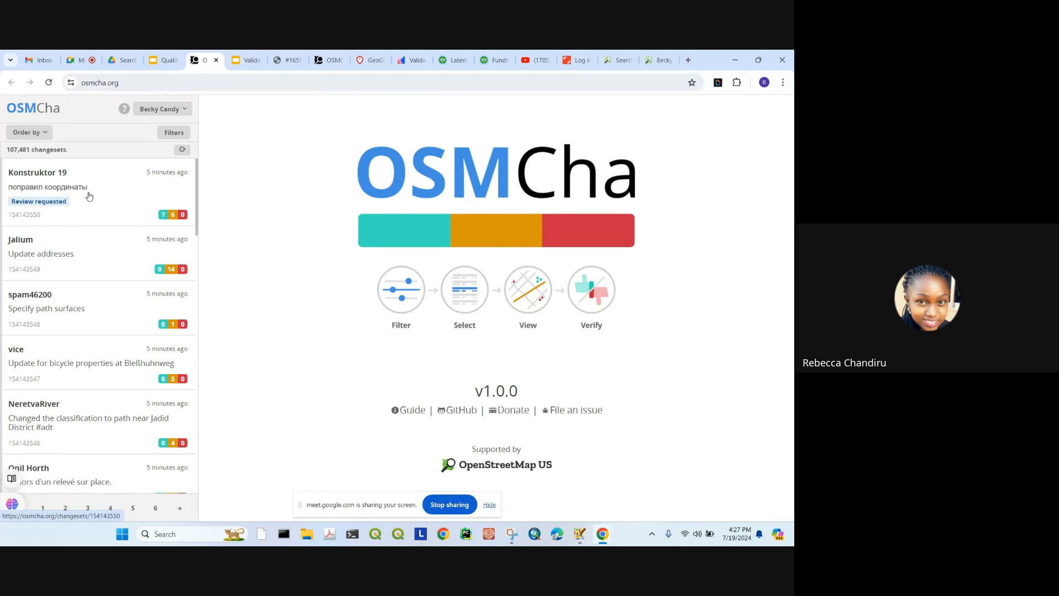
click(579, 534)
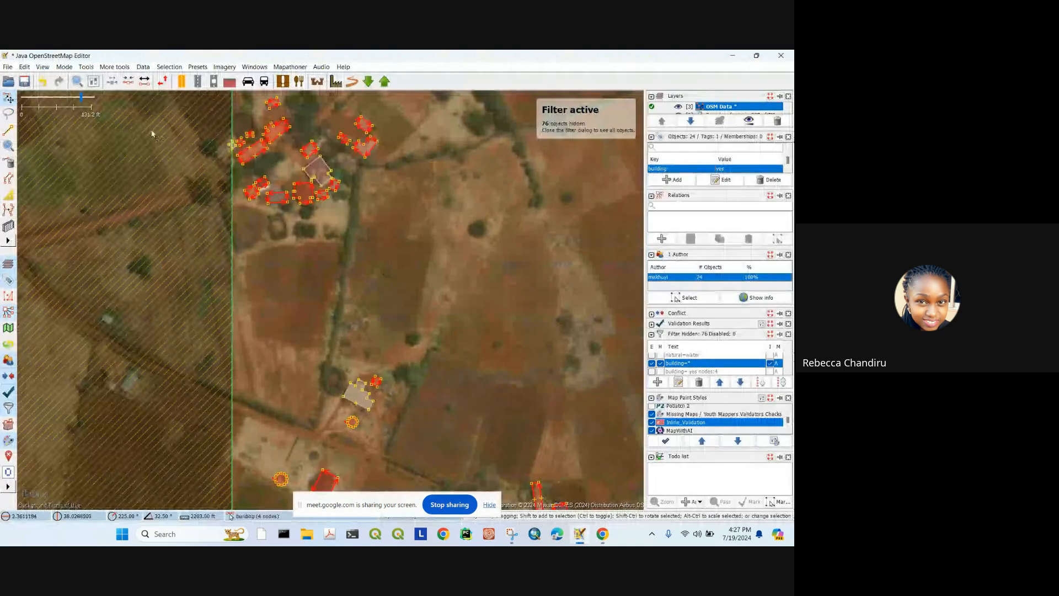
click(384, 82)
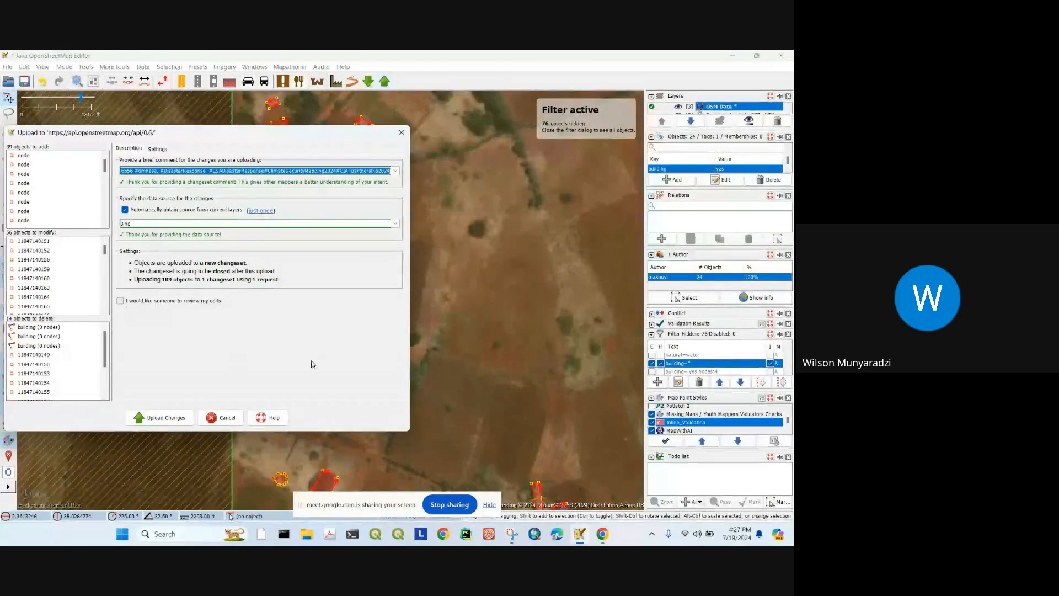
click(401, 133)
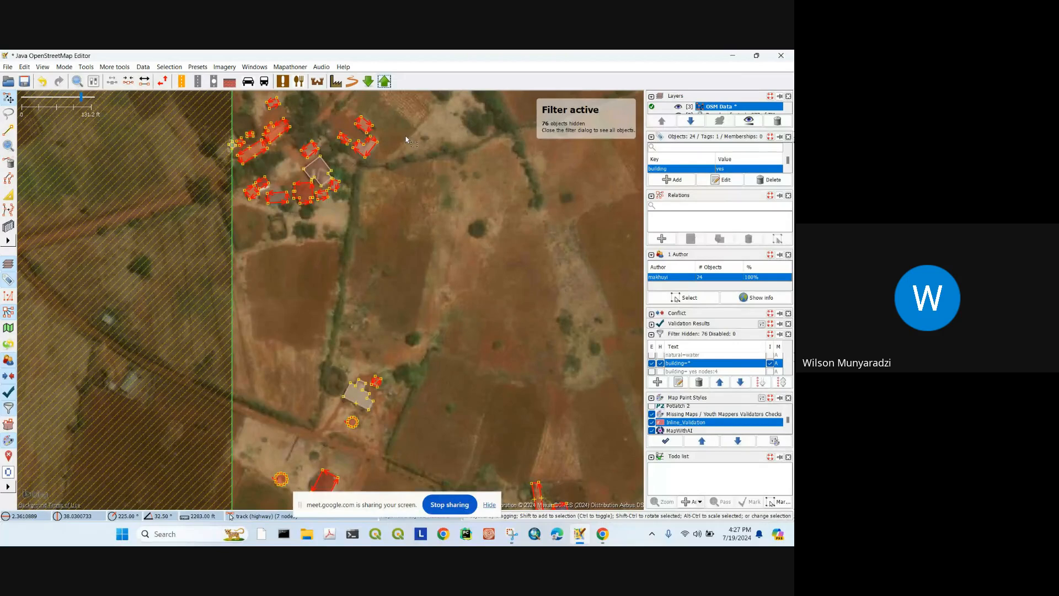
click(602, 534)
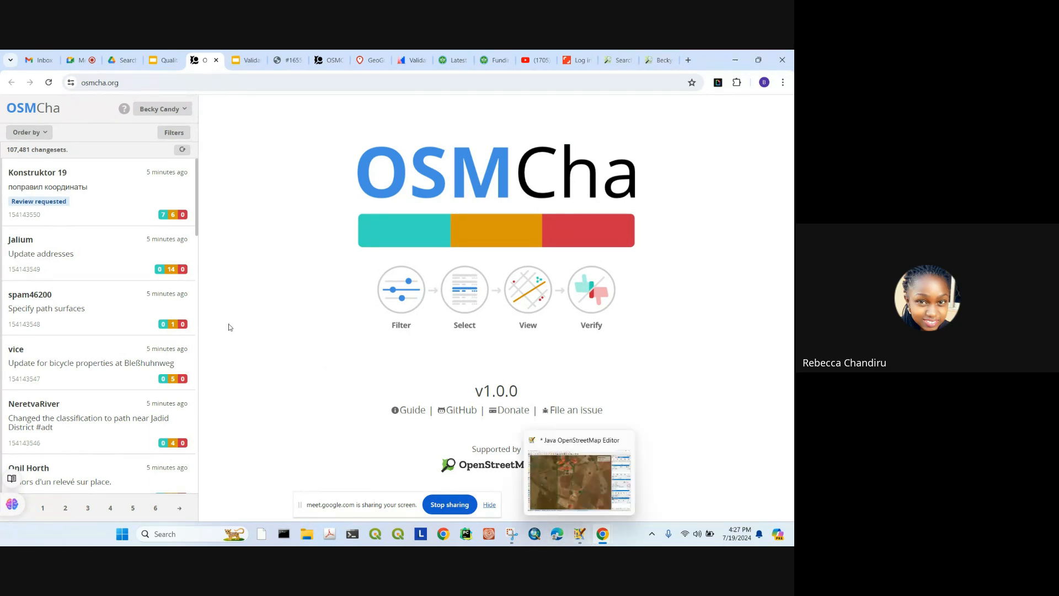
click(579, 535)
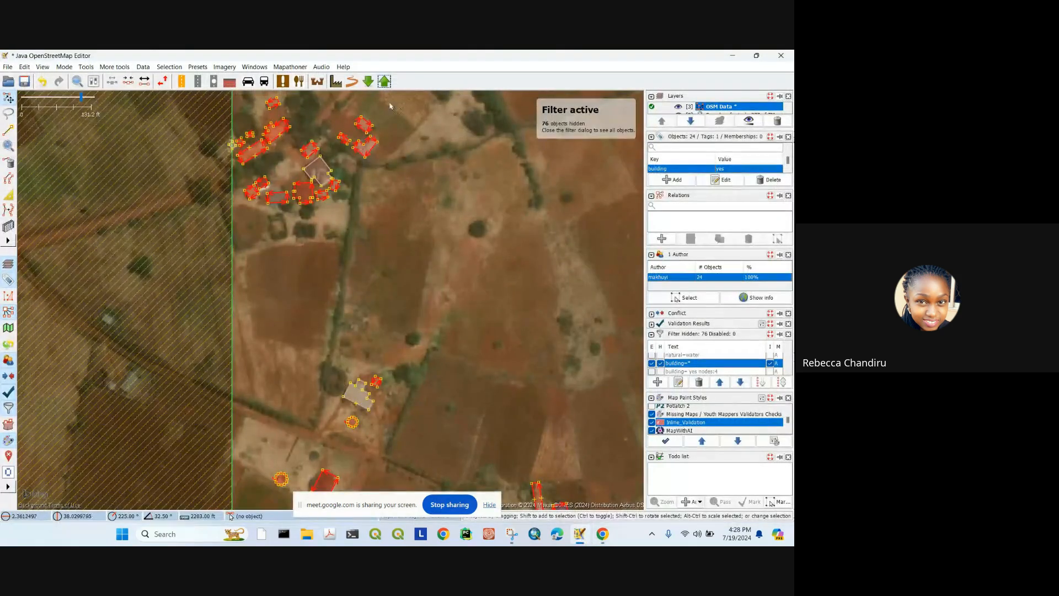
click(384, 81)
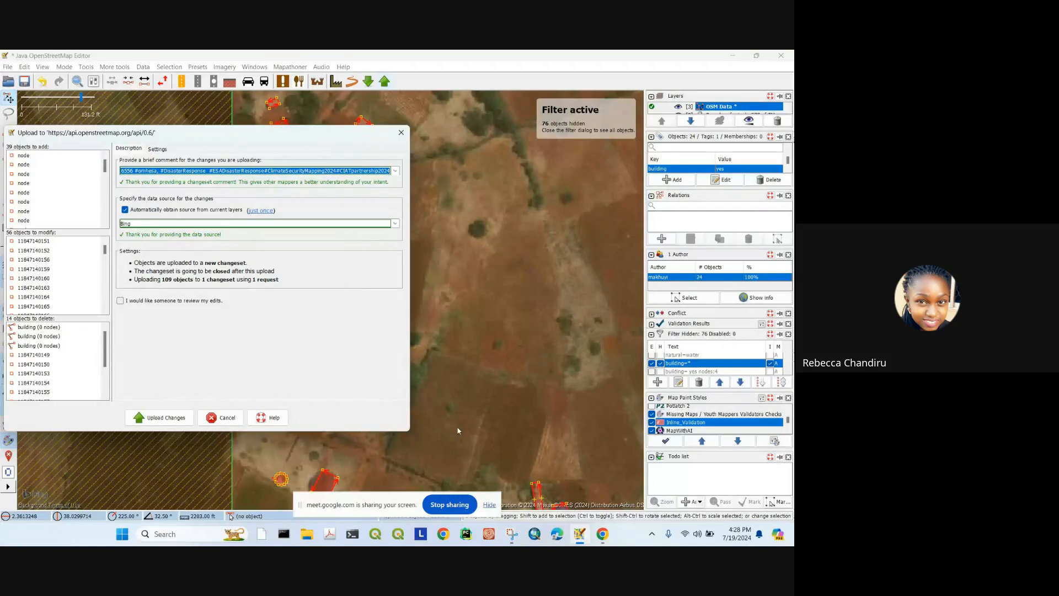
click(603, 535)
click(554, 474)
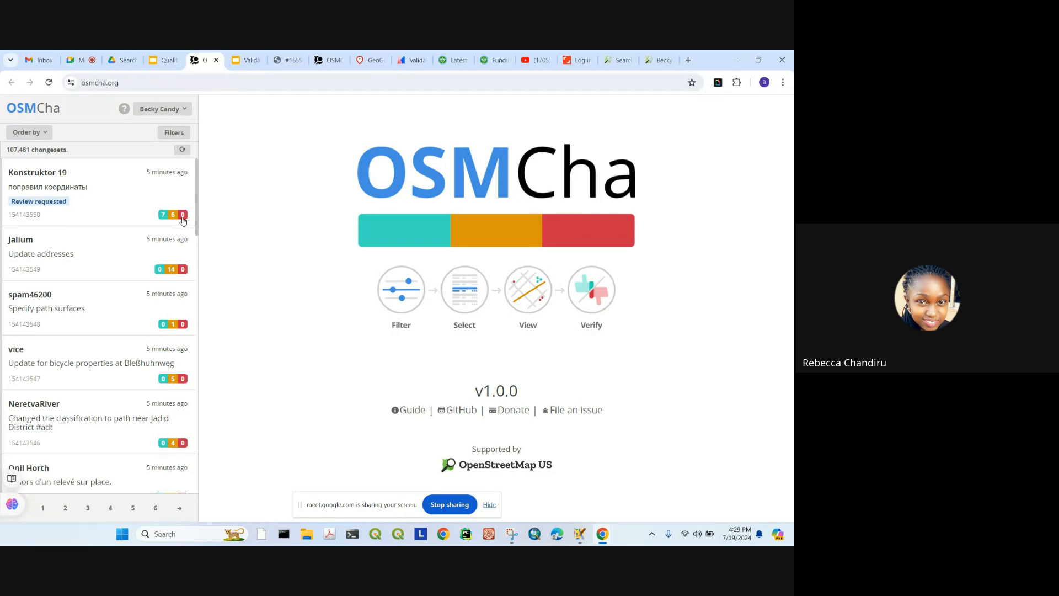
Step: Order changesets by descending objects deleted and open the 10,000-building deletion 154124546
click(42, 135)
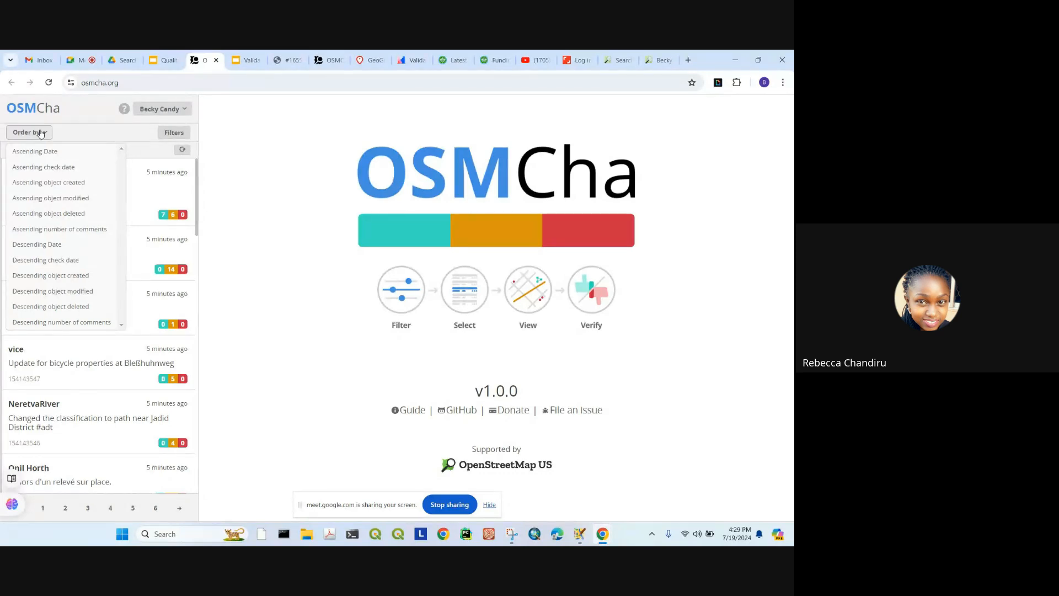
click(62, 217)
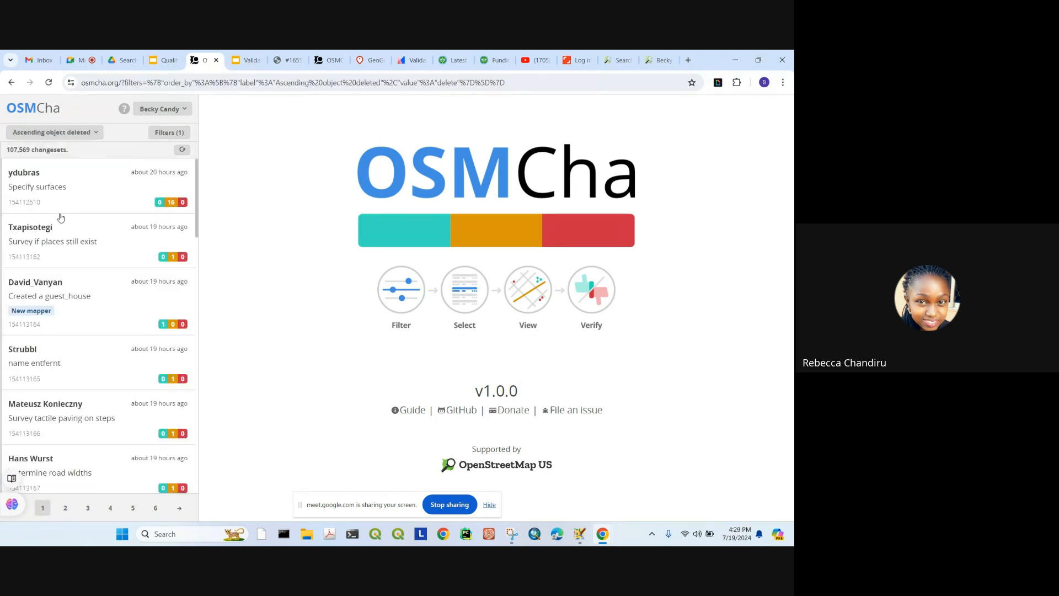
click(60, 133)
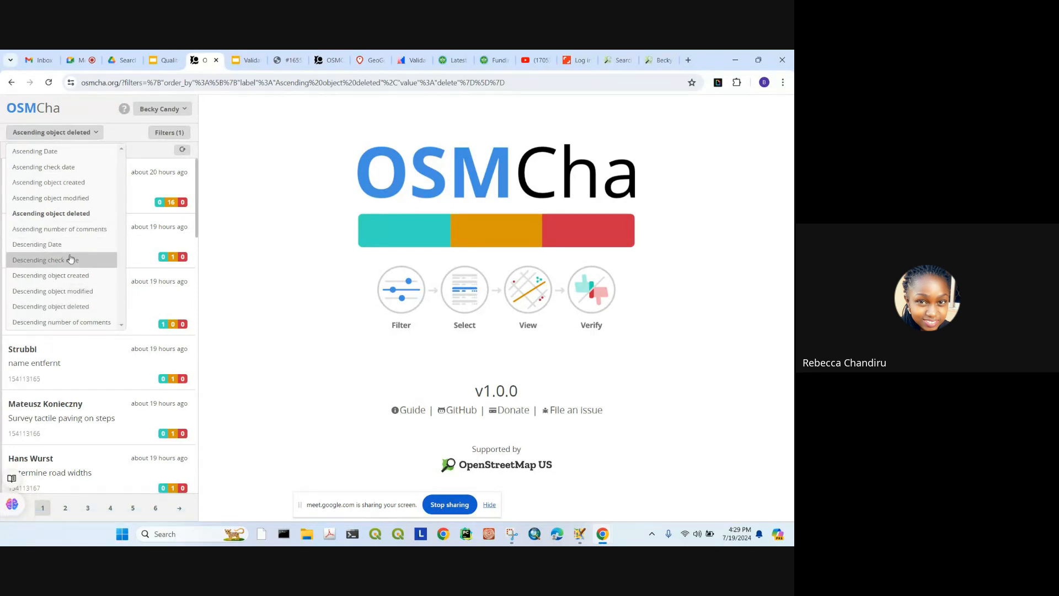
click(89, 307)
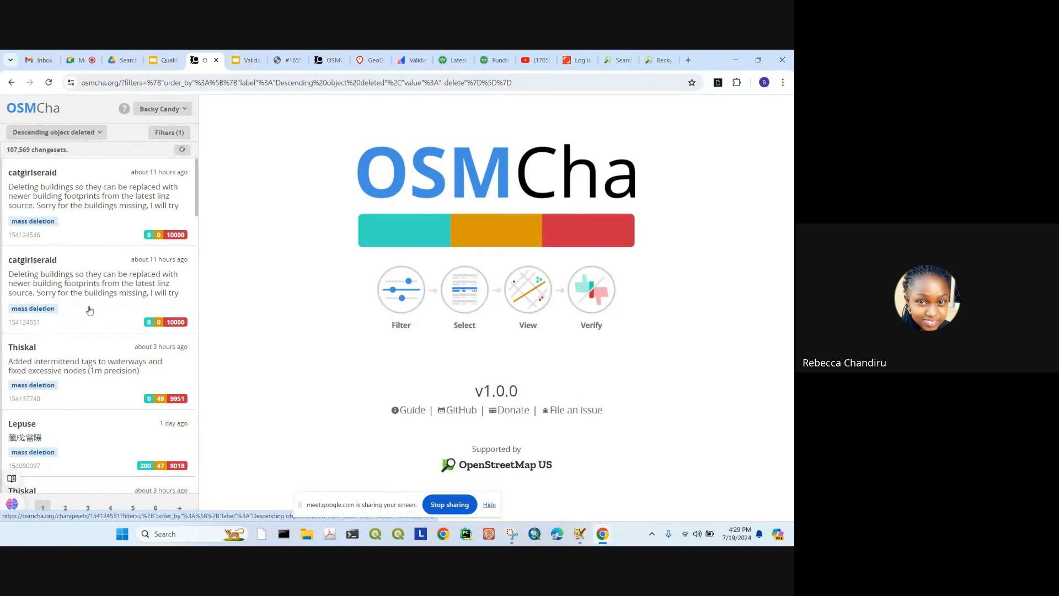
click(90, 200)
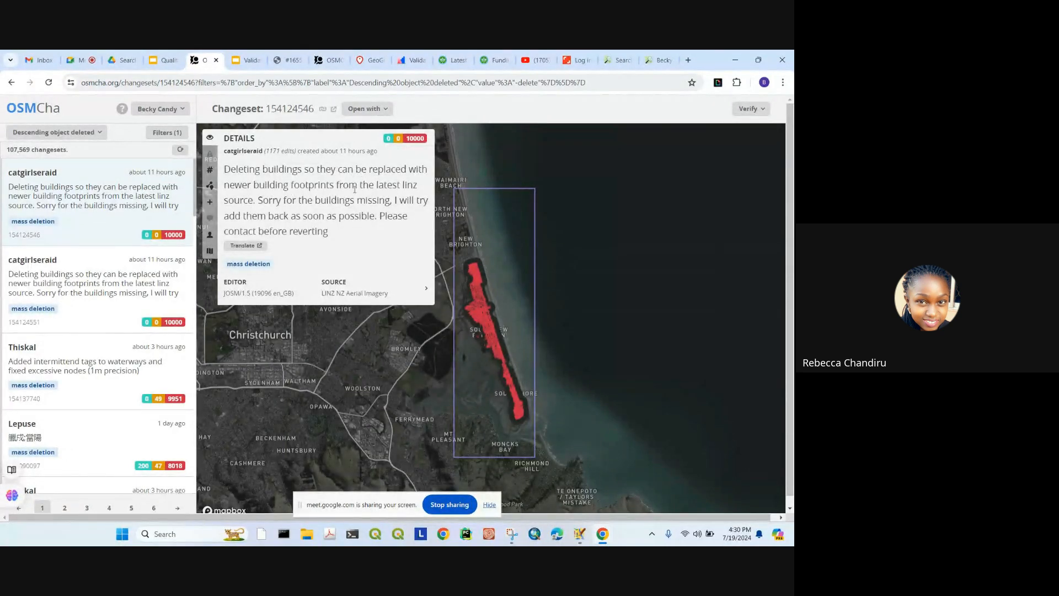
Step: Highlight the changeset comment and pan over deleted houses around Union St and Ida St
drag(256, 200, 224, 173)
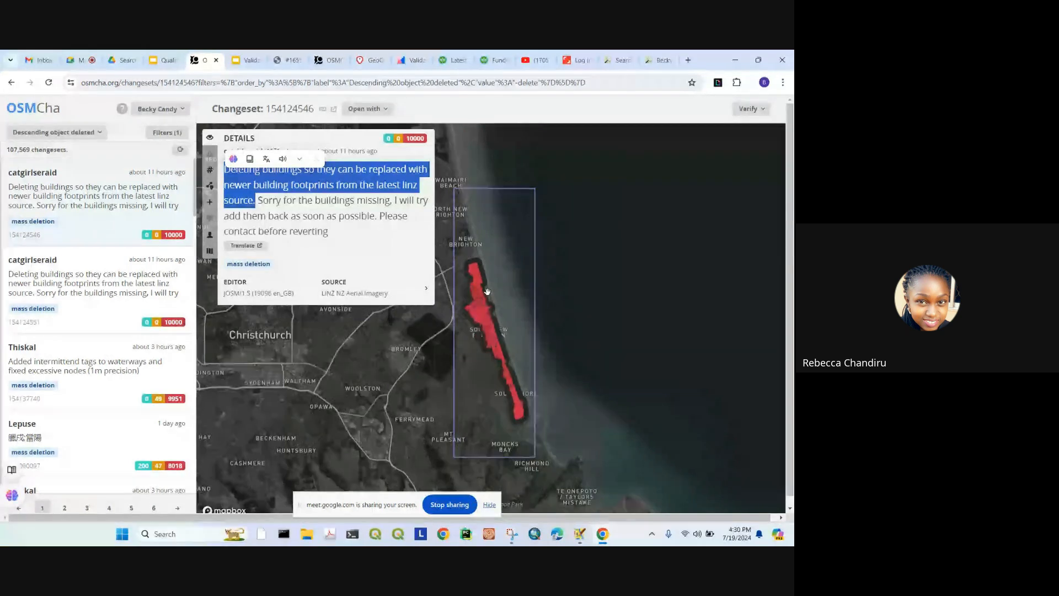
scroll(488, 293, up, 5)
scroll(496, 260, up, 10)
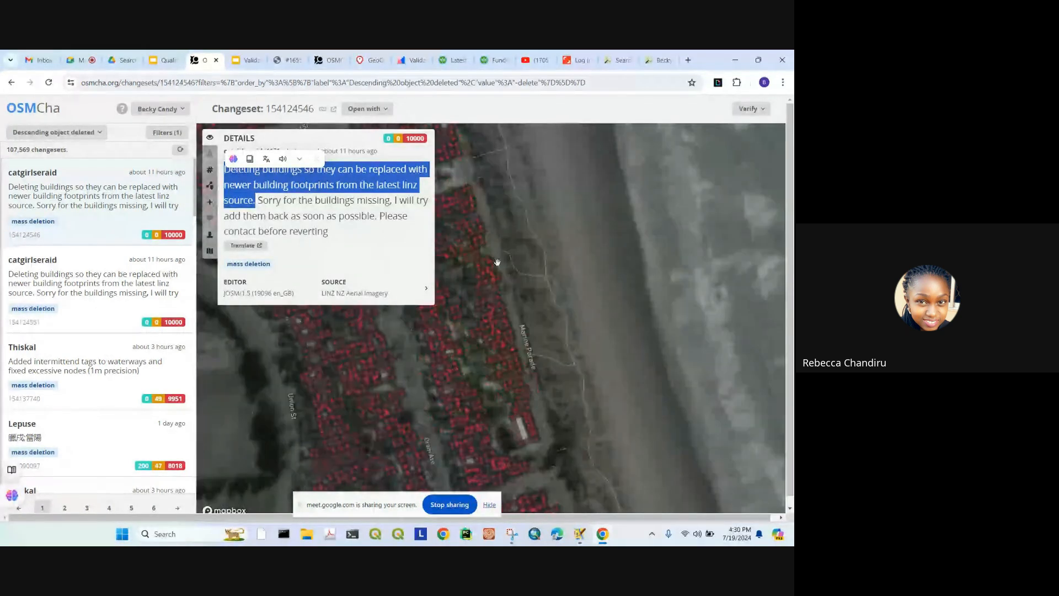
scroll(602, 286, down, 3)
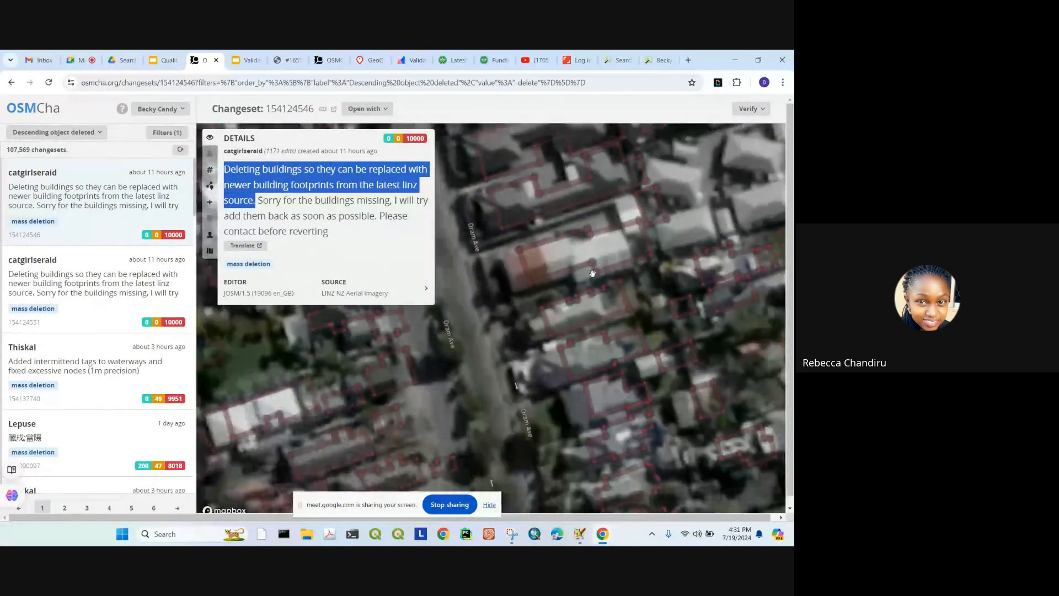
drag(626, 281, 734, 260)
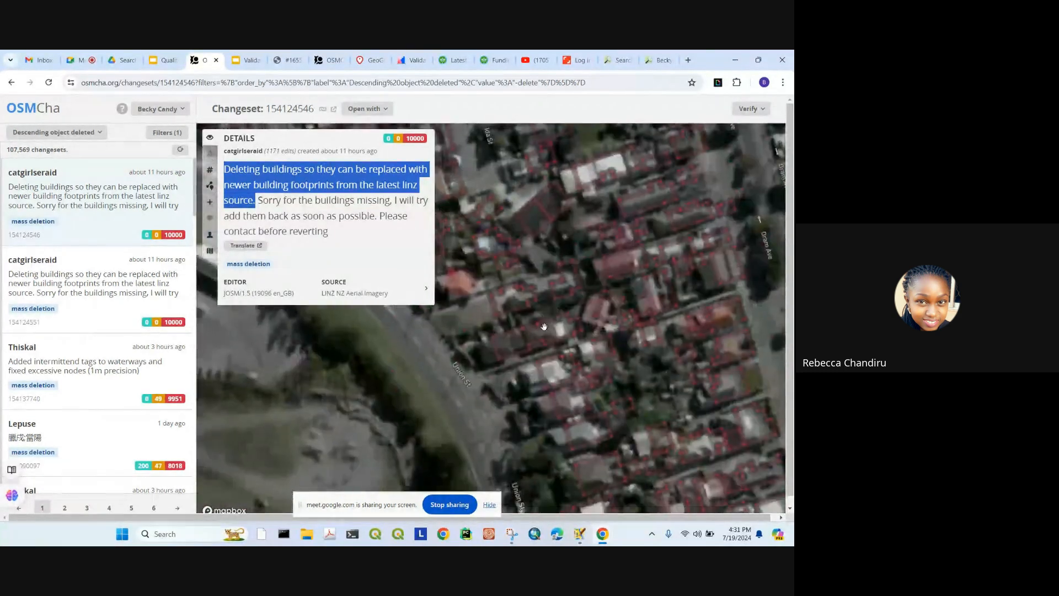
drag(631, 309, 657, 328)
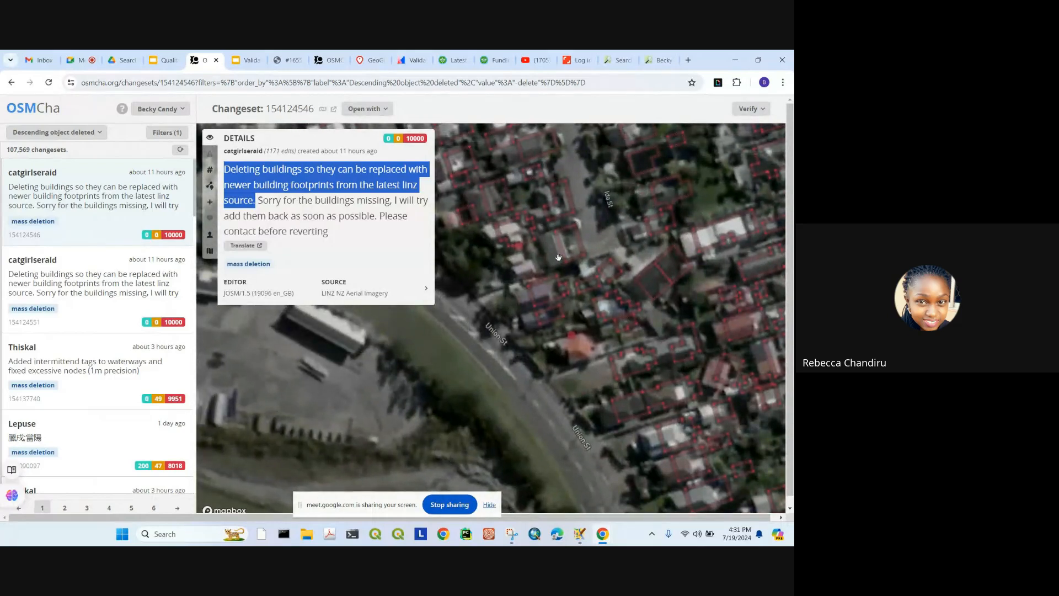
scroll(559, 257, up, 3)
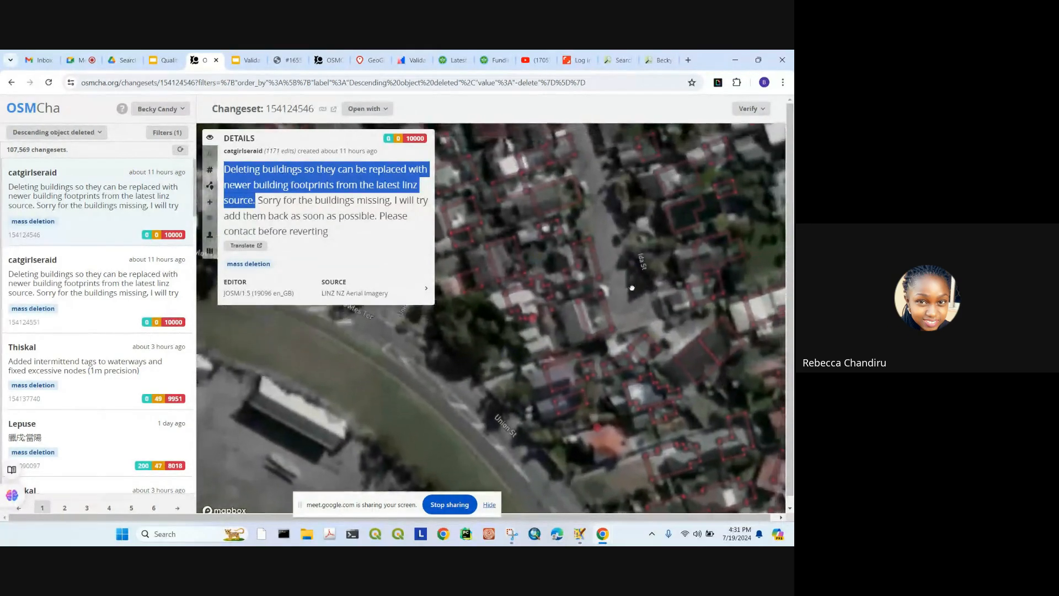
drag(677, 304, 602, 225)
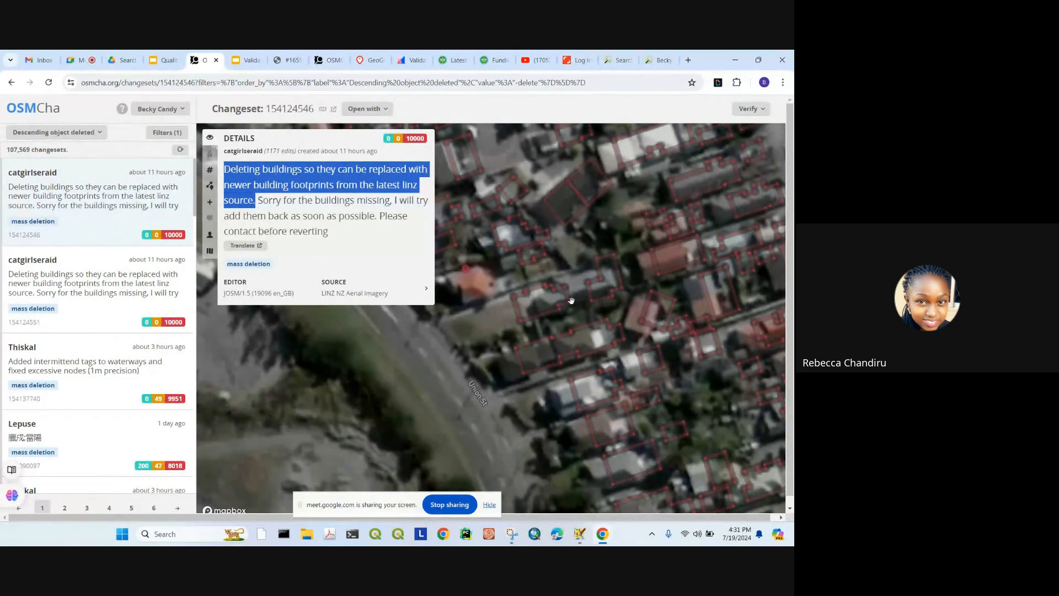
drag(649, 241, 661, 255)
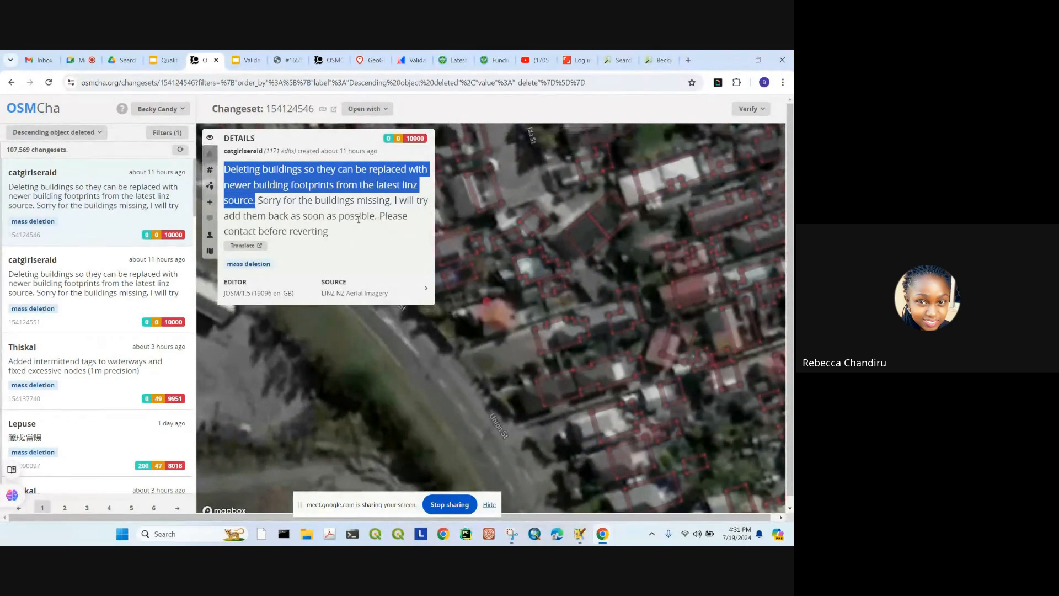
drag(442, 220, 504, 282)
scroll(504, 282, down, 3)
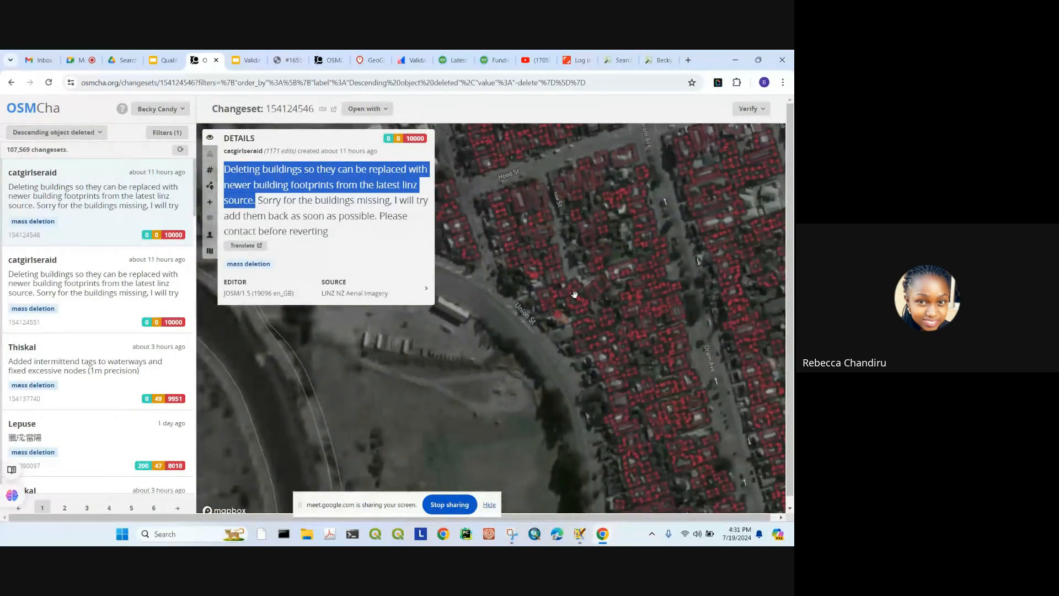
scroll(575, 295, down, 3)
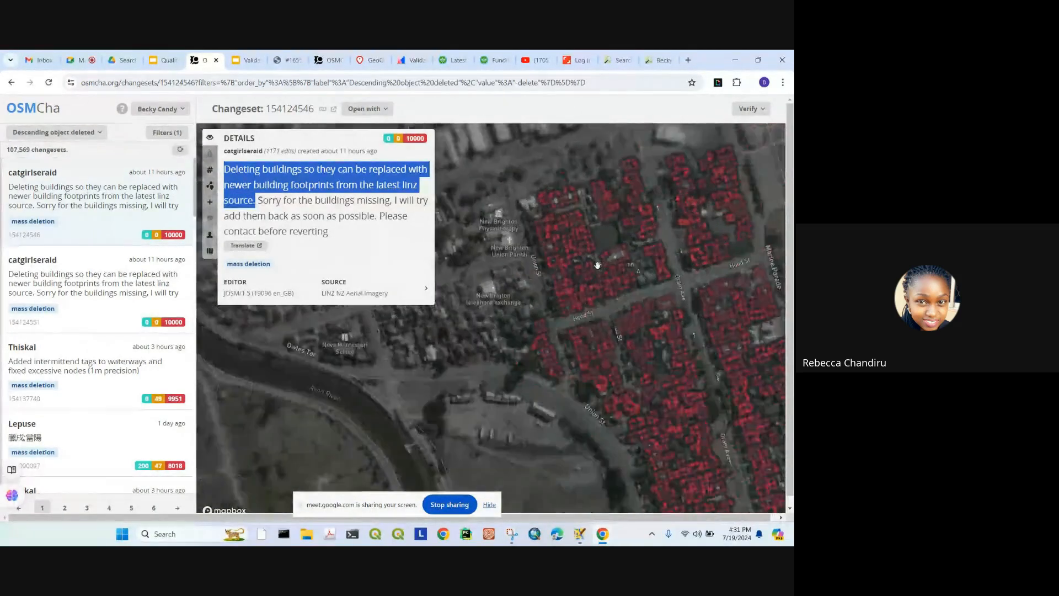
Step: Follow the red coastal strip of deletions north and toward Halsey St and Estuary Rd
drag(701, 433, 672, 314)
drag(623, 380, 667, 347)
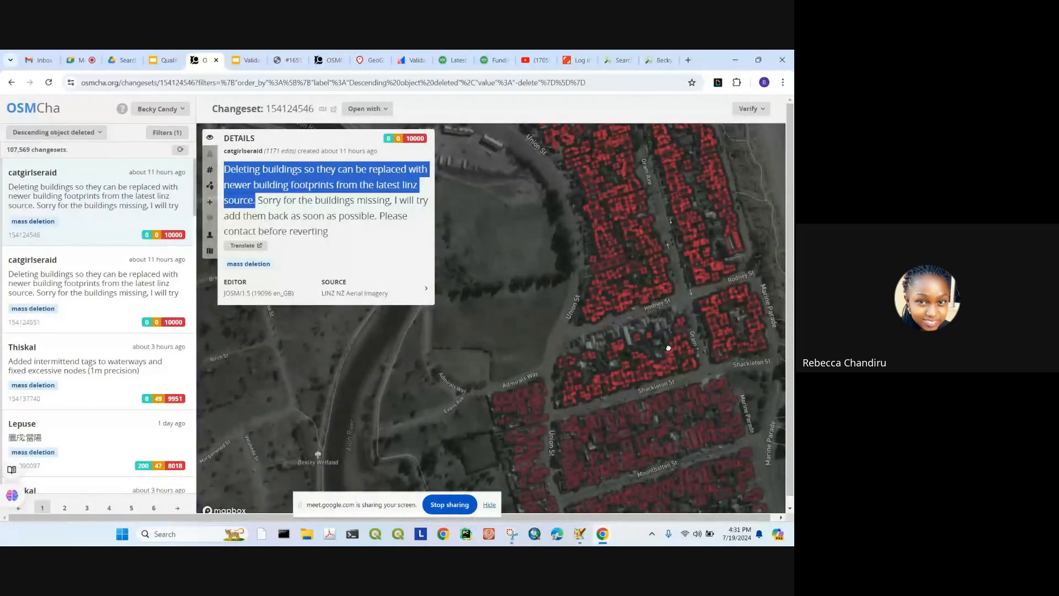
drag(651, 250, 679, 320)
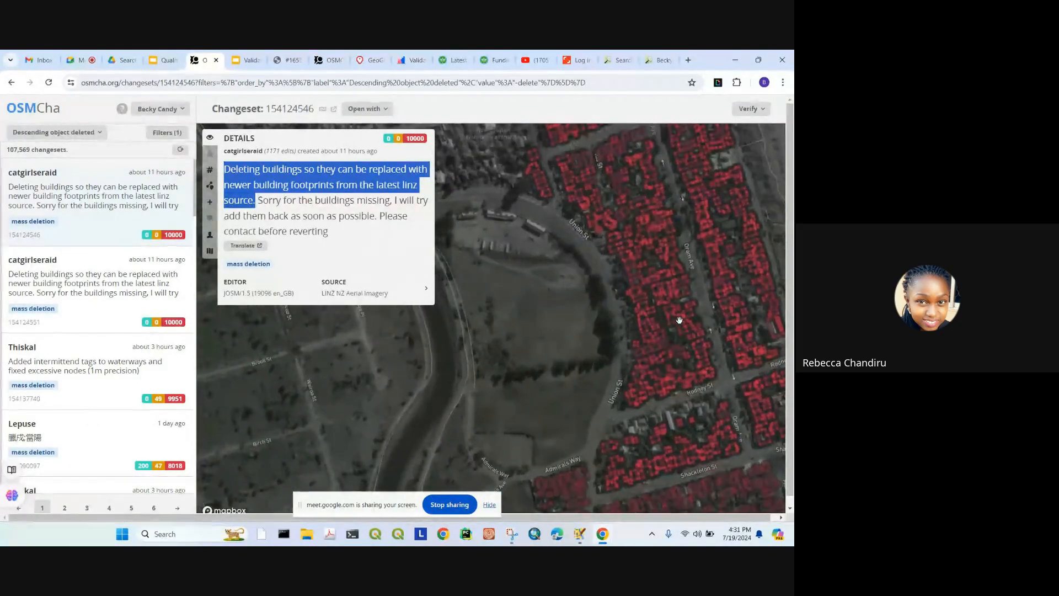
scroll(619, 235, down, 5)
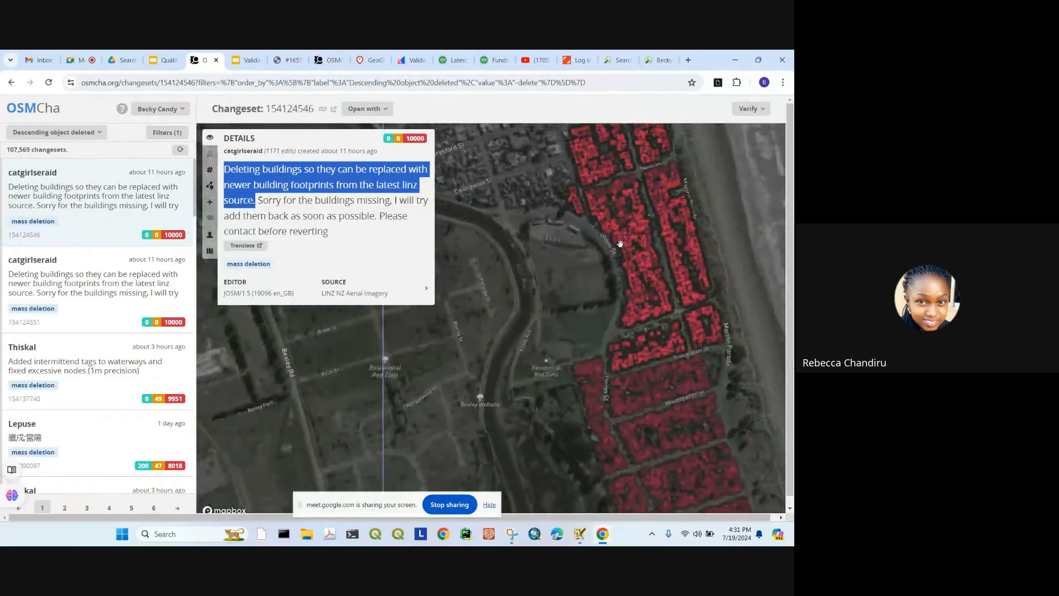
drag(652, 329, 615, 191)
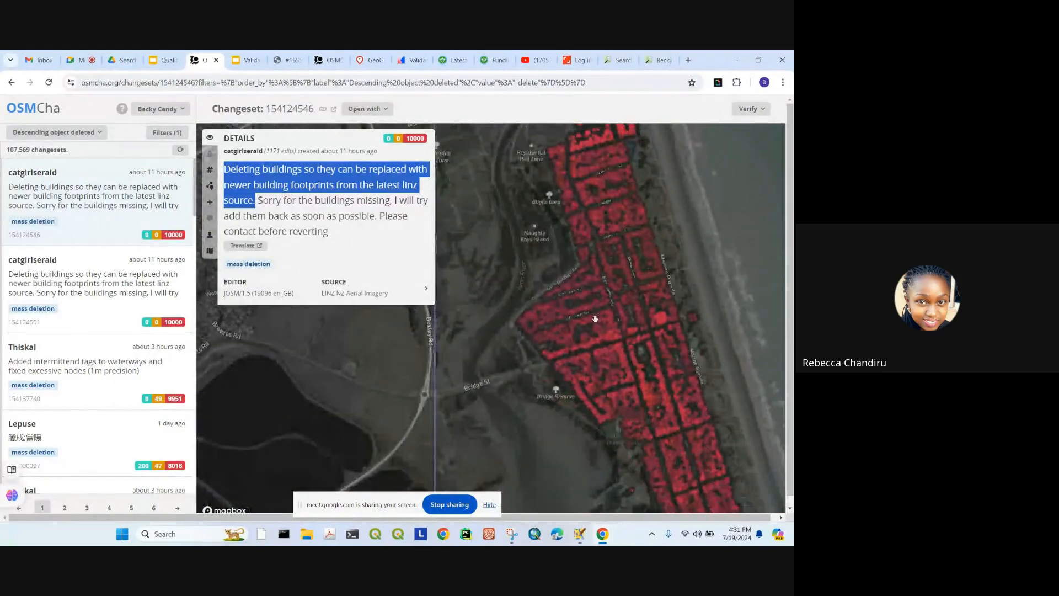
scroll(595, 319, up, 5)
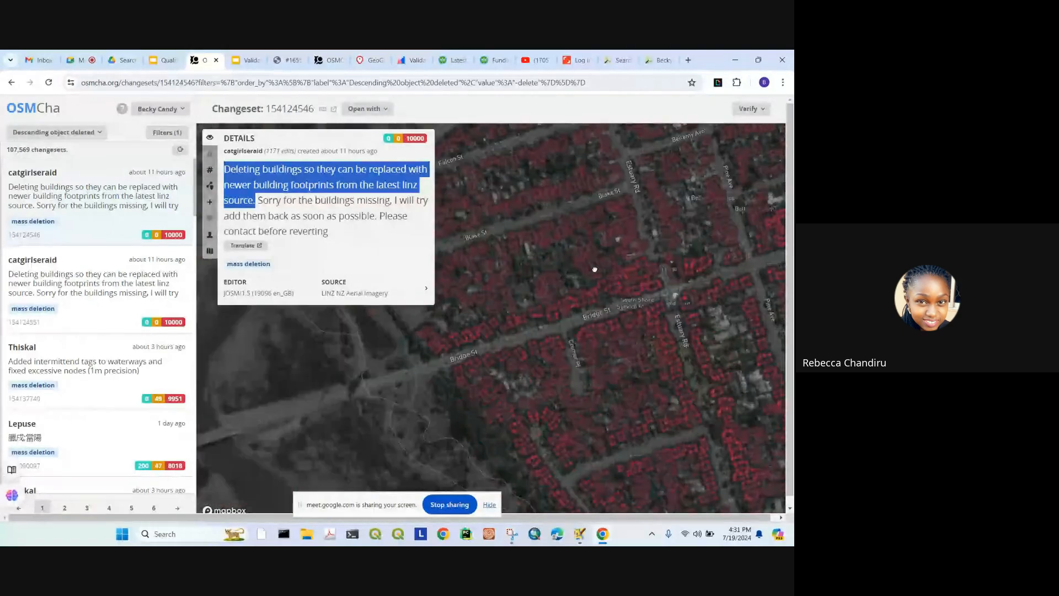
scroll(567, 213, down, 3)
drag(693, 496, 621, 358)
scroll(621, 358, up, 3)
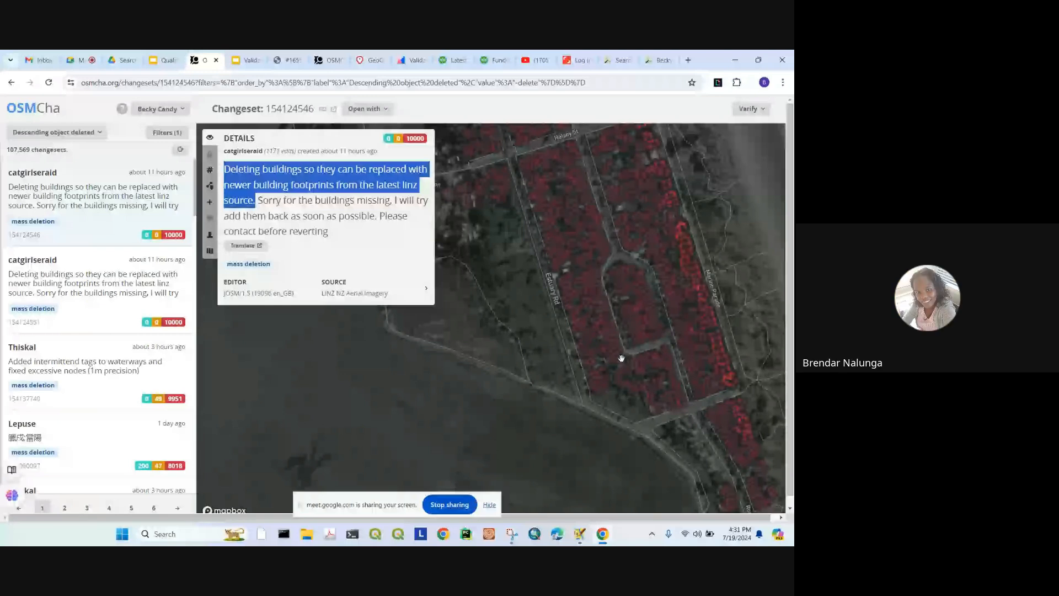
scroll(635, 322, down, 2)
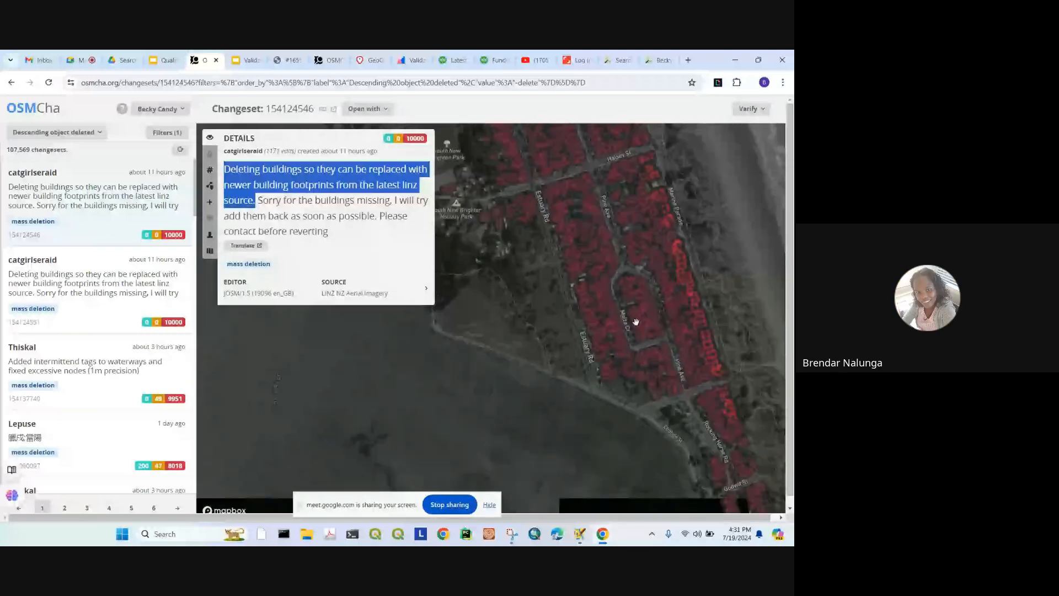
Step: Dismiss JOSM's authentication failed message, close its upload dialog, and return to OSMCha
key(alt+Tab)
click(546, 267)
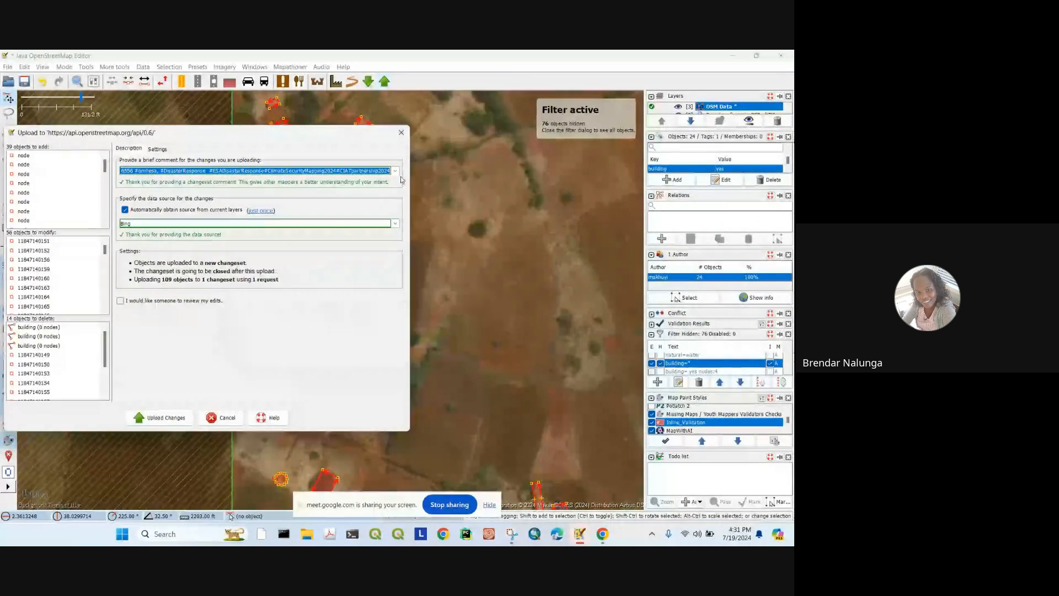
click(401, 131)
mouse_move(602, 535)
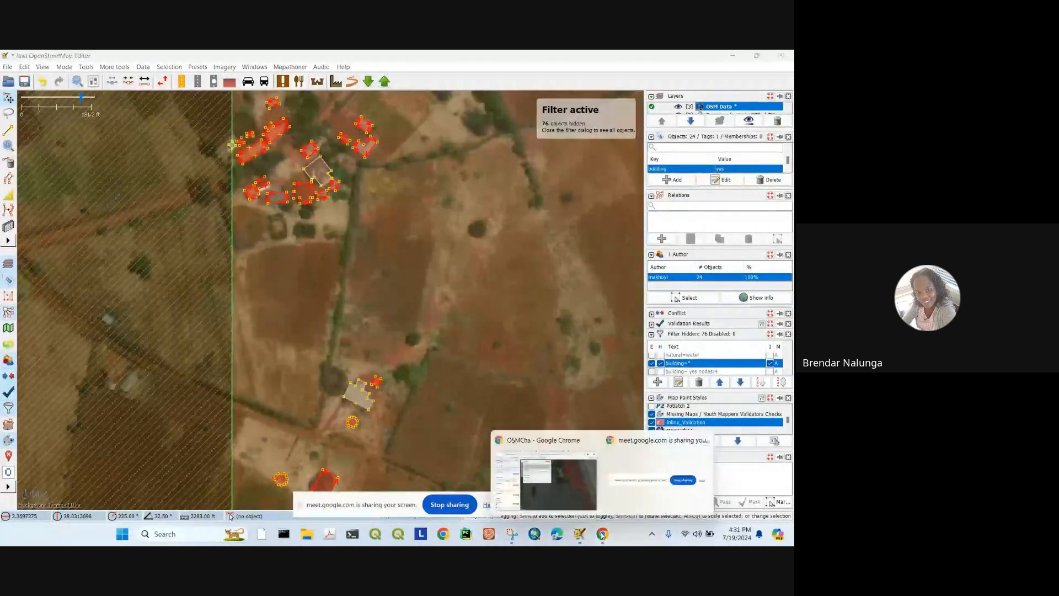
click(547, 474)
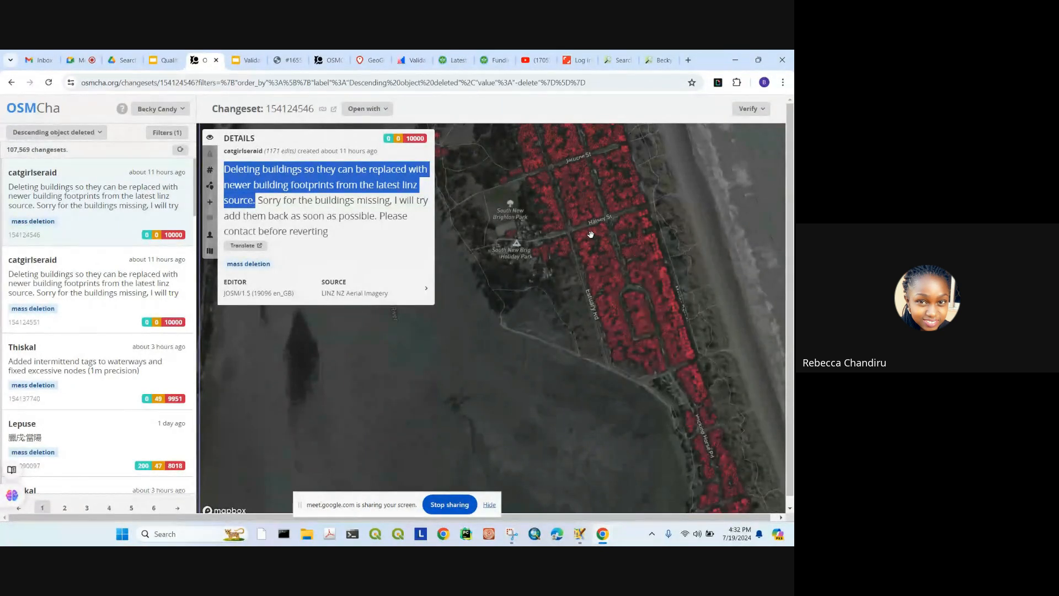
Step: Zoom in and out over the deleted South New Brighton buildings for a closer look
scroll(590, 235, down, 3)
scroll(629, 329, down, 2)
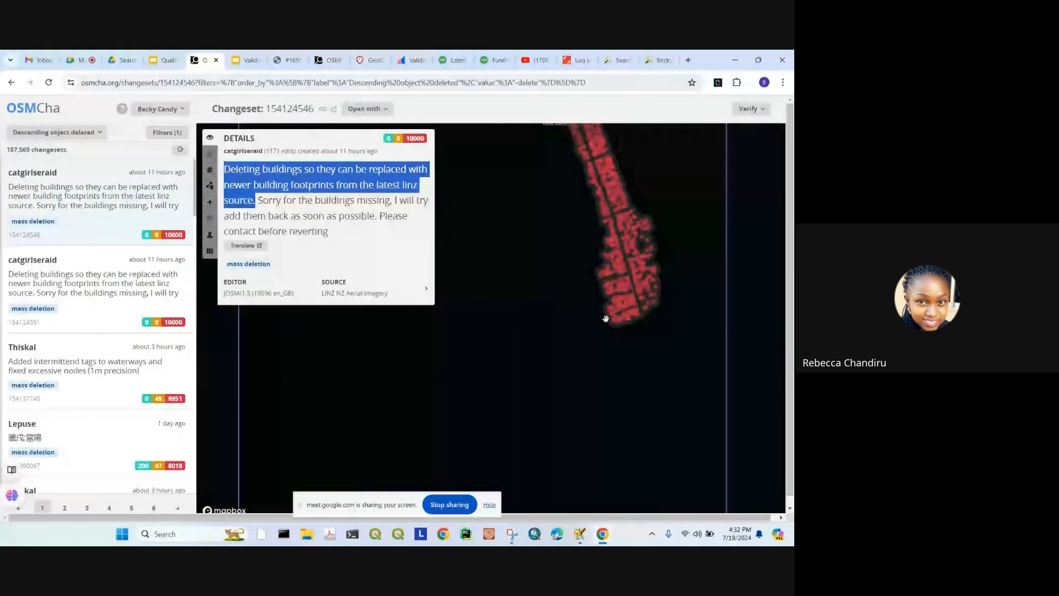
scroll(629, 326, up, 3)
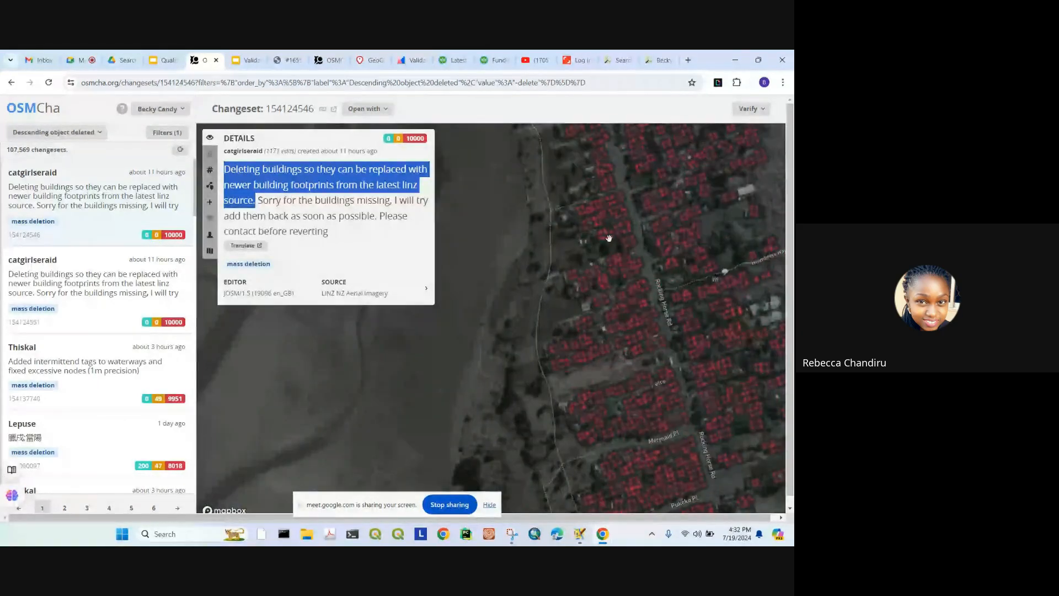
scroll(639, 298, up, 5)
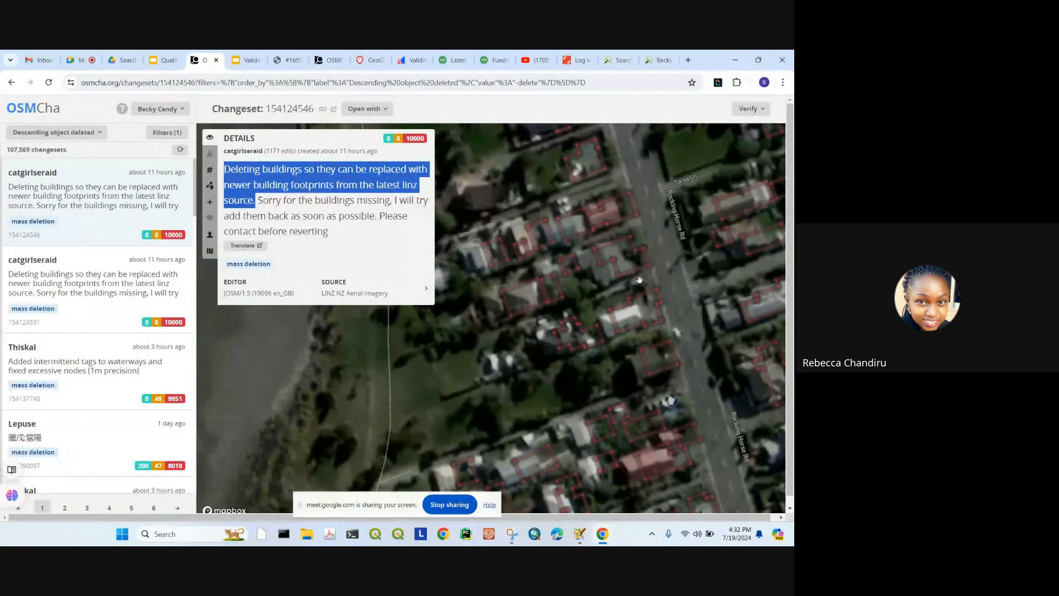
scroll(640, 281, down, 5)
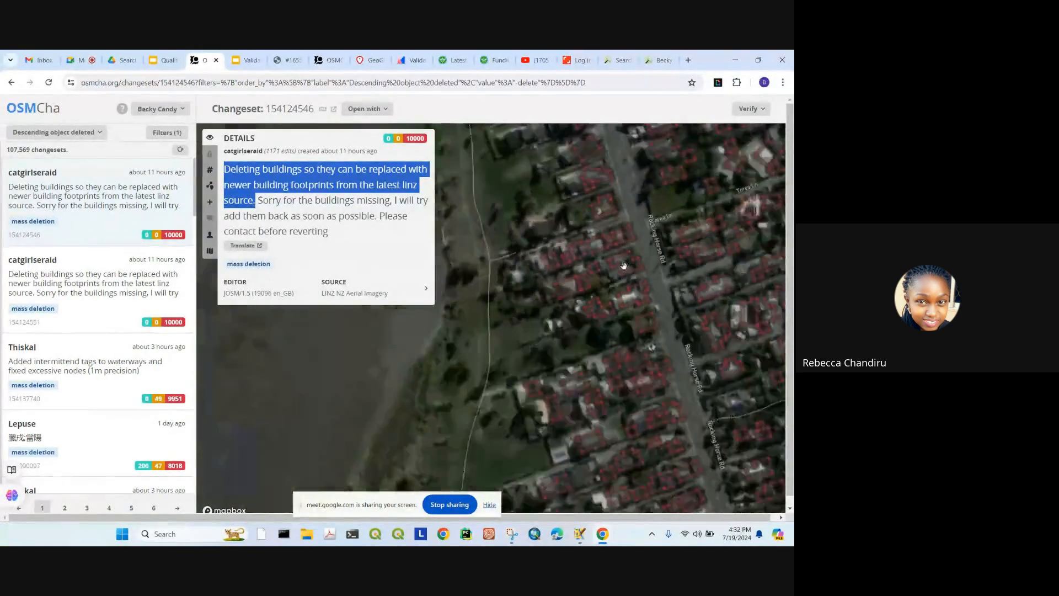
scroll(647, 305, up, 5)
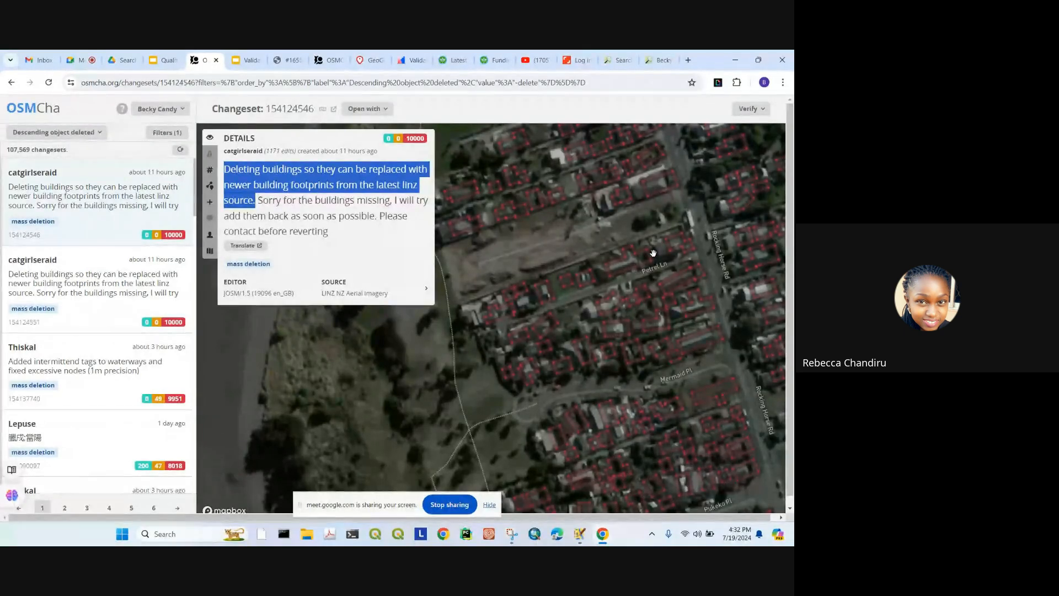
scroll(653, 253, down, 2)
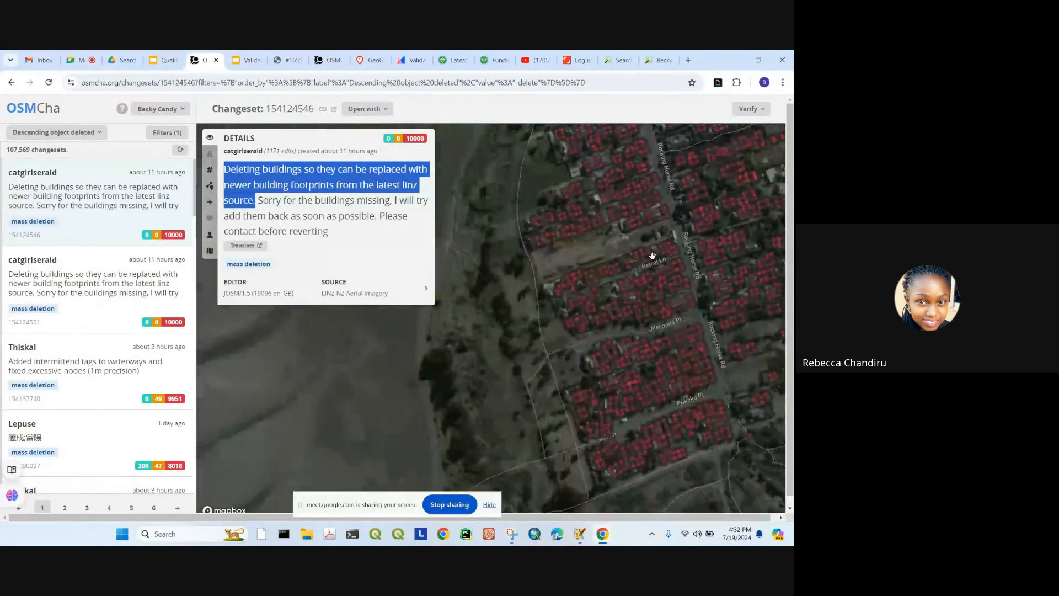
scroll(590, 283, down, 2)
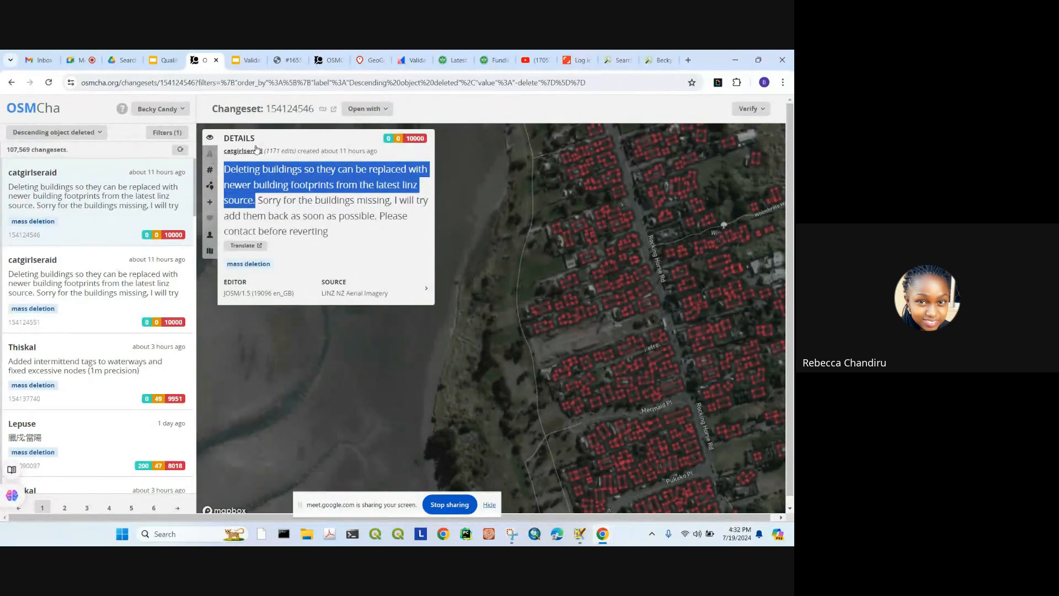
Step: Review the changeset's flagged features, tag changes, geometry changes and discussion
click(210, 156)
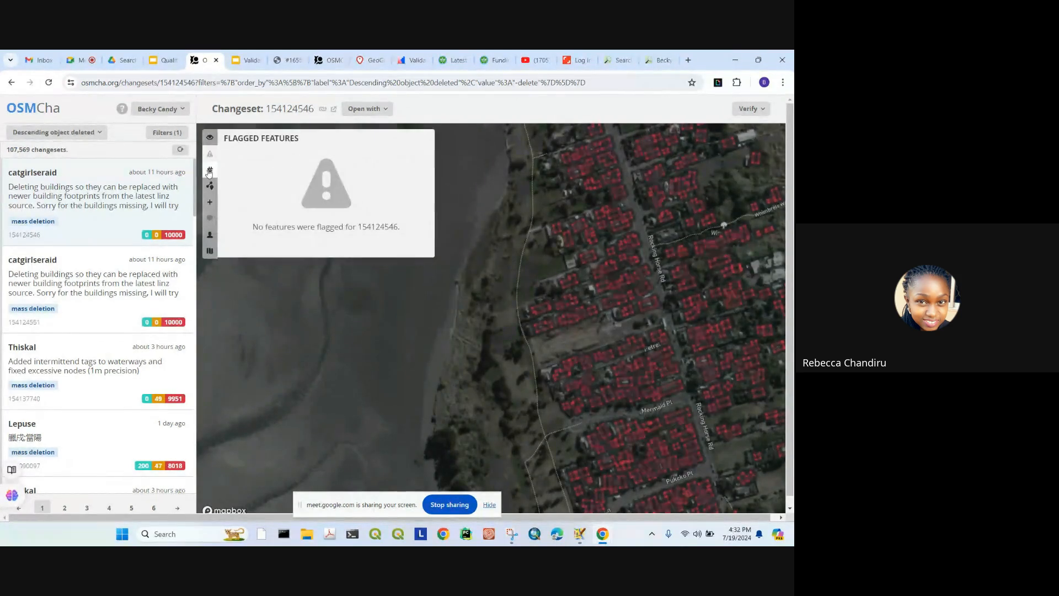
click(210, 170)
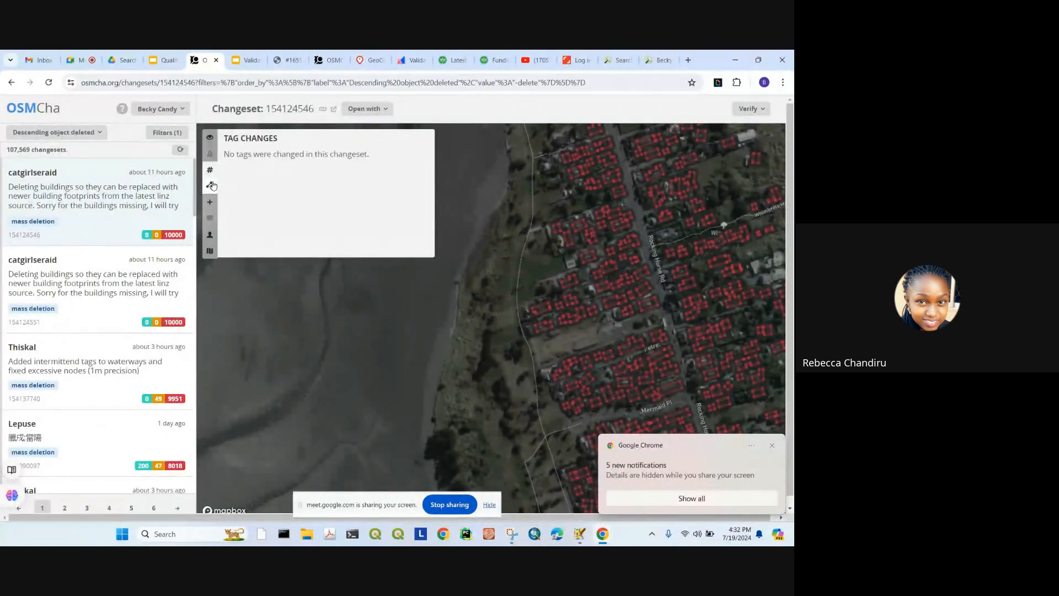
click(211, 185)
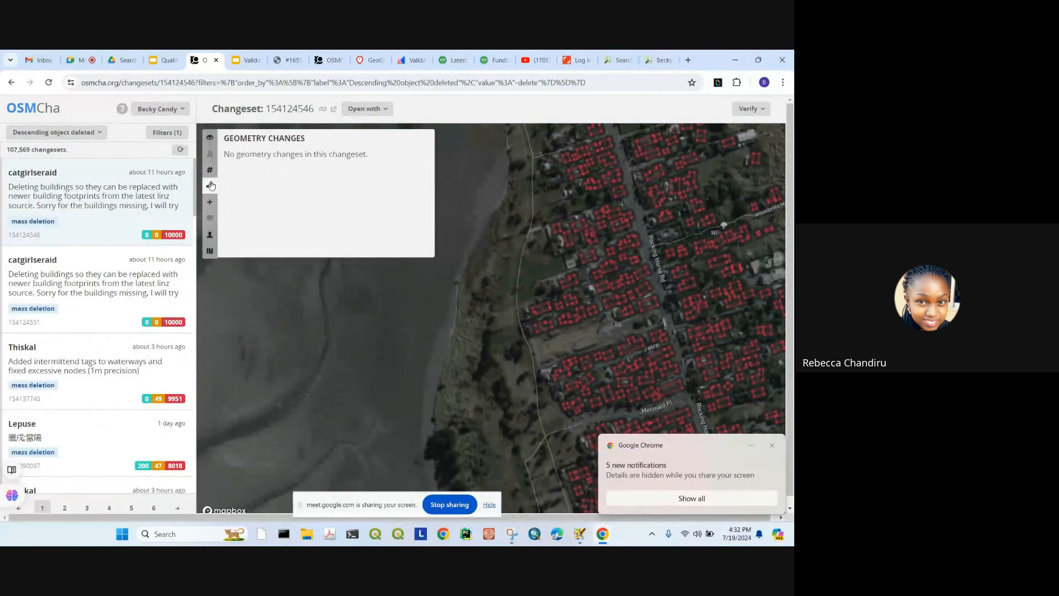
click(209, 219)
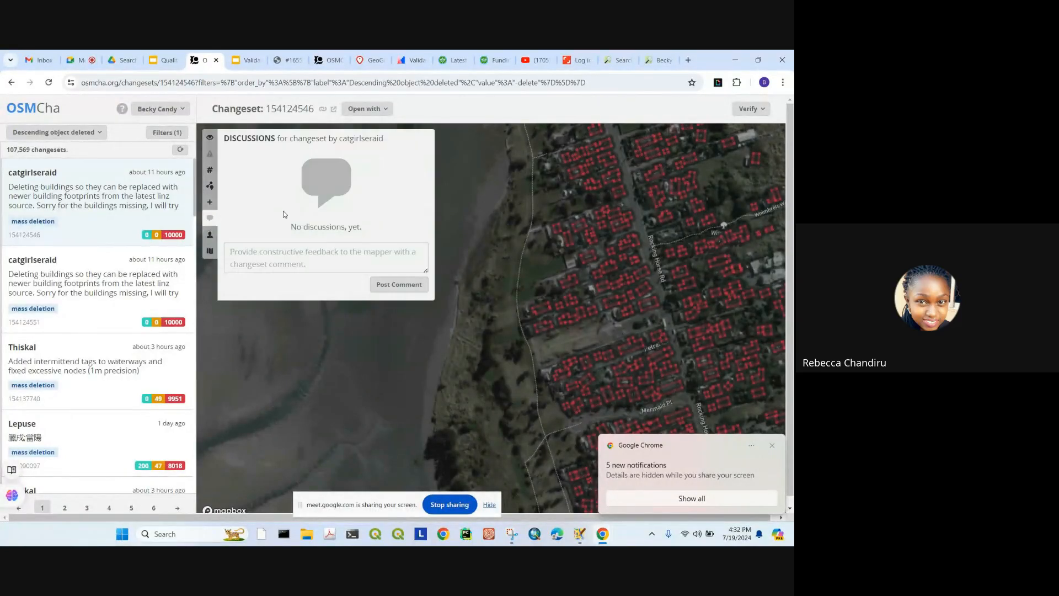
Step: Focus the feedback comment box, pan over the deletions, and open the mapper's profile
click(282, 259)
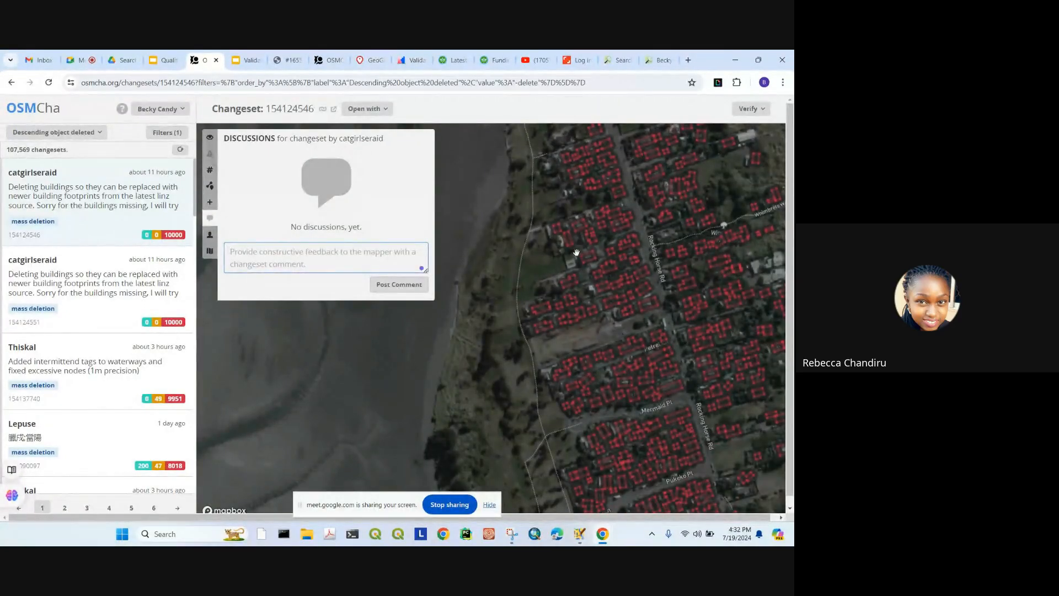
scroll(571, 265, down, 3)
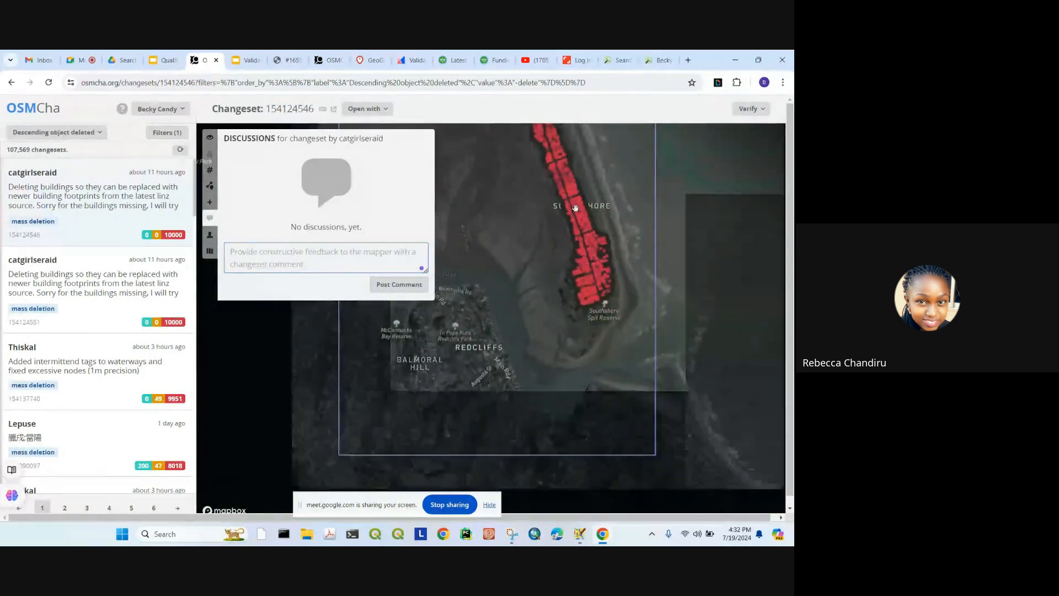
scroll(562, 260, up, 5)
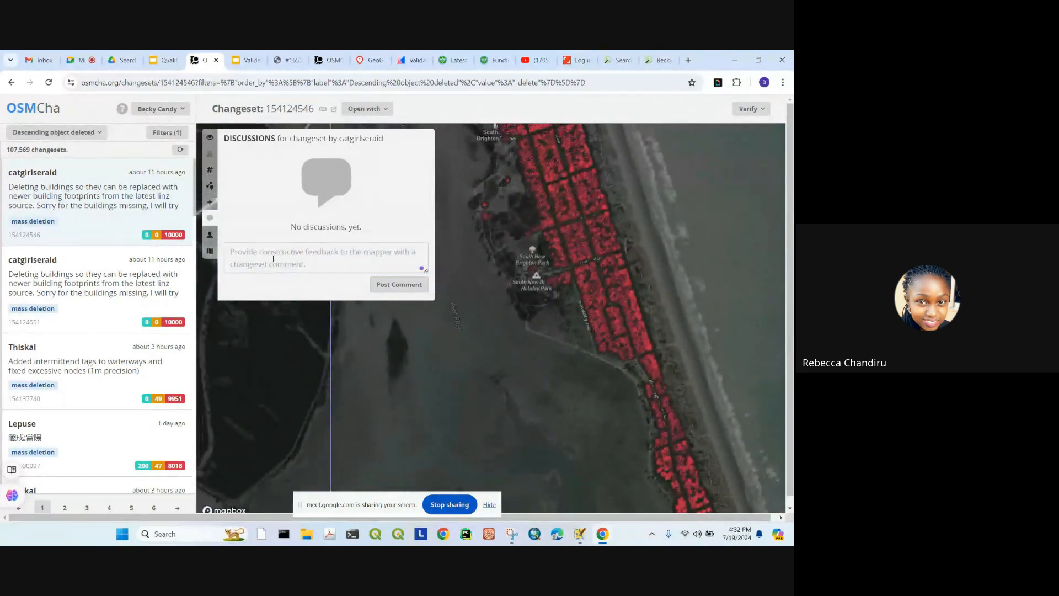
click(274, 259)
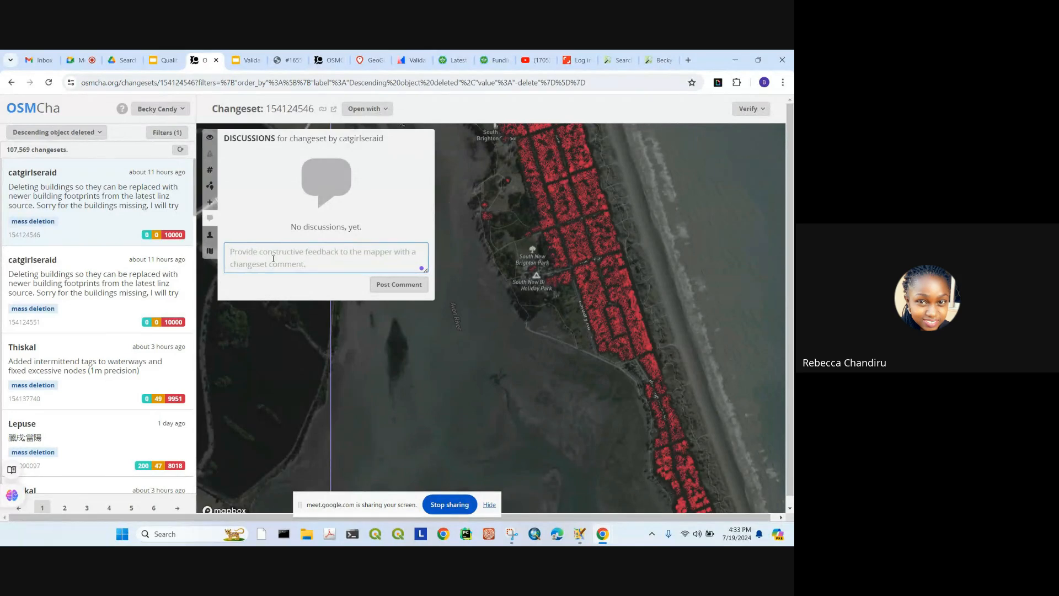
scroll(561, 225, down, 5)
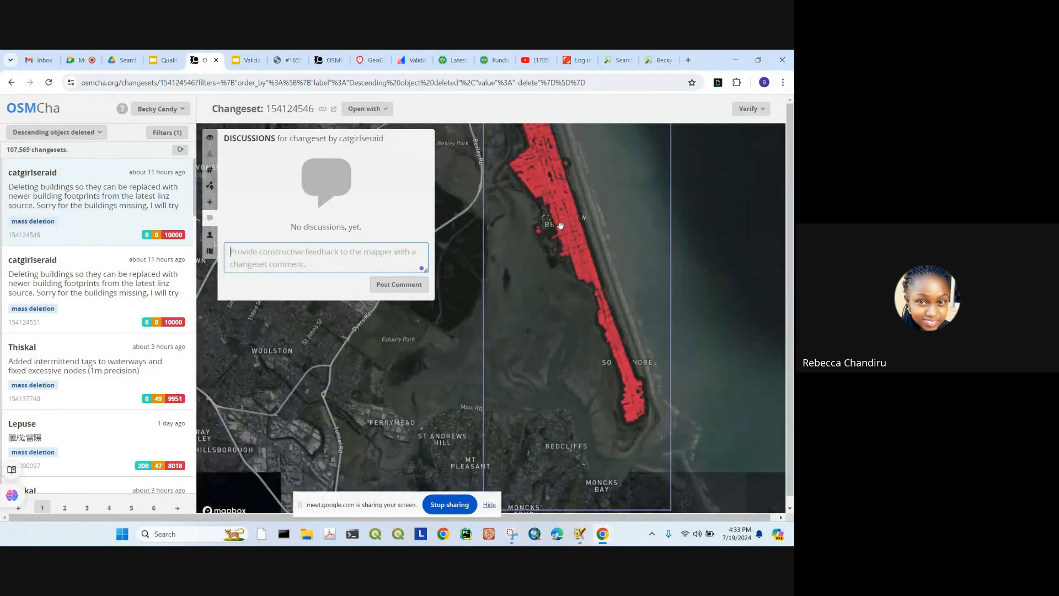
drag(560, 226, 573, 279)
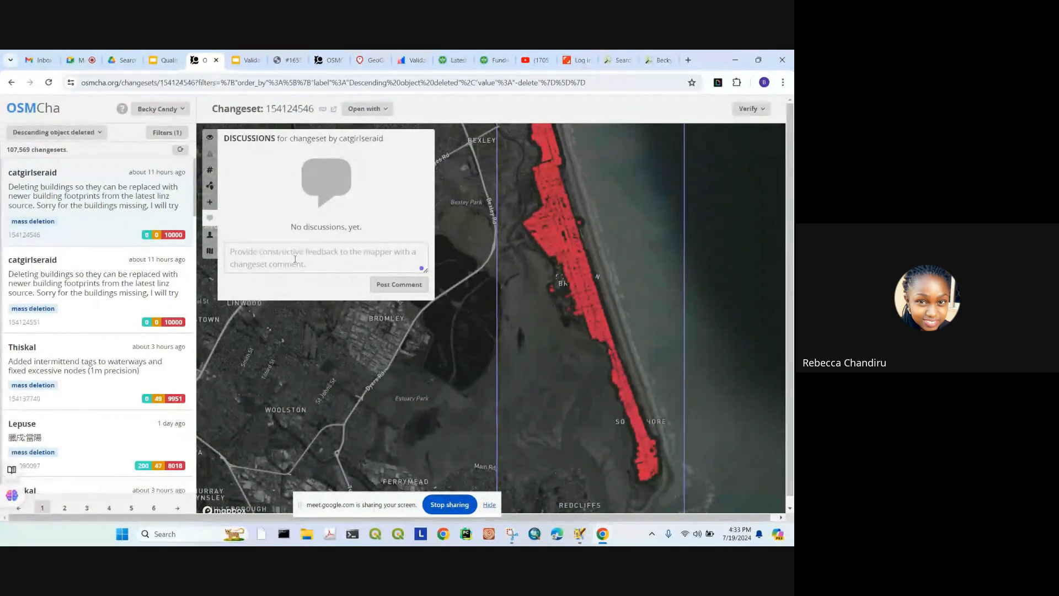
click(296, 259)
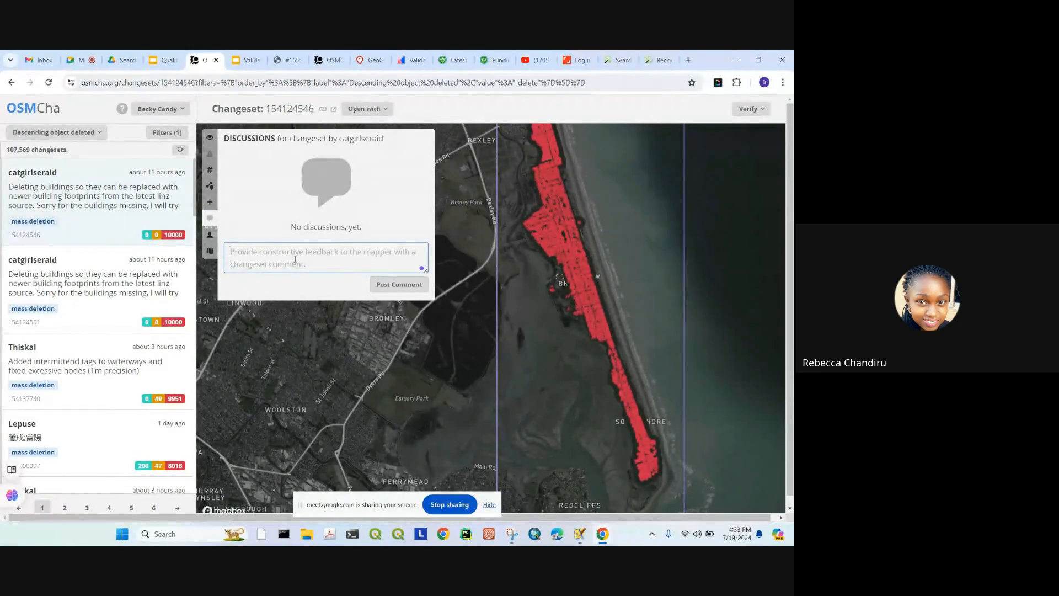
click(209, 234)
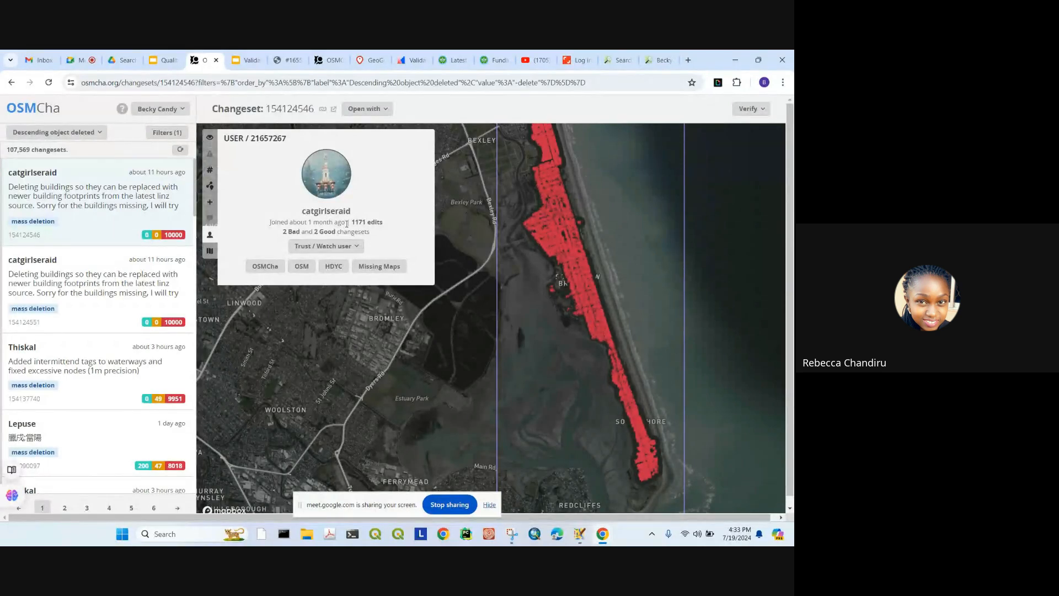
Step: Select the mapper's join date, then open the second deletion changeset, 154124551
drag(347, 223, 309, 222)
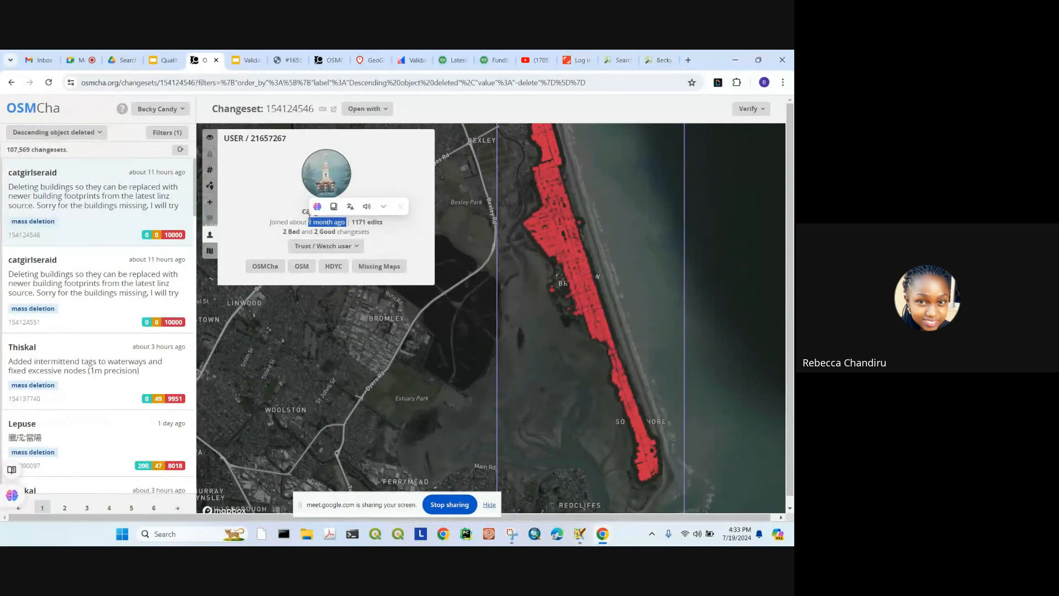
click(85, 268)
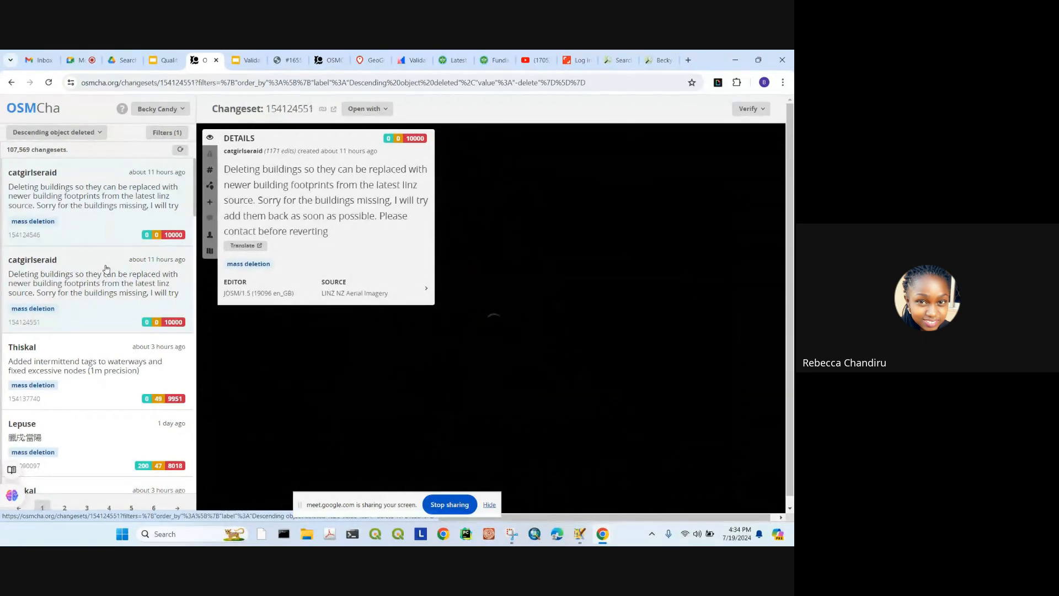
Step: Toggle between changesets 154124546 and 154124551, ending on 154124551's red coastal deletion strip
click(114, 185)
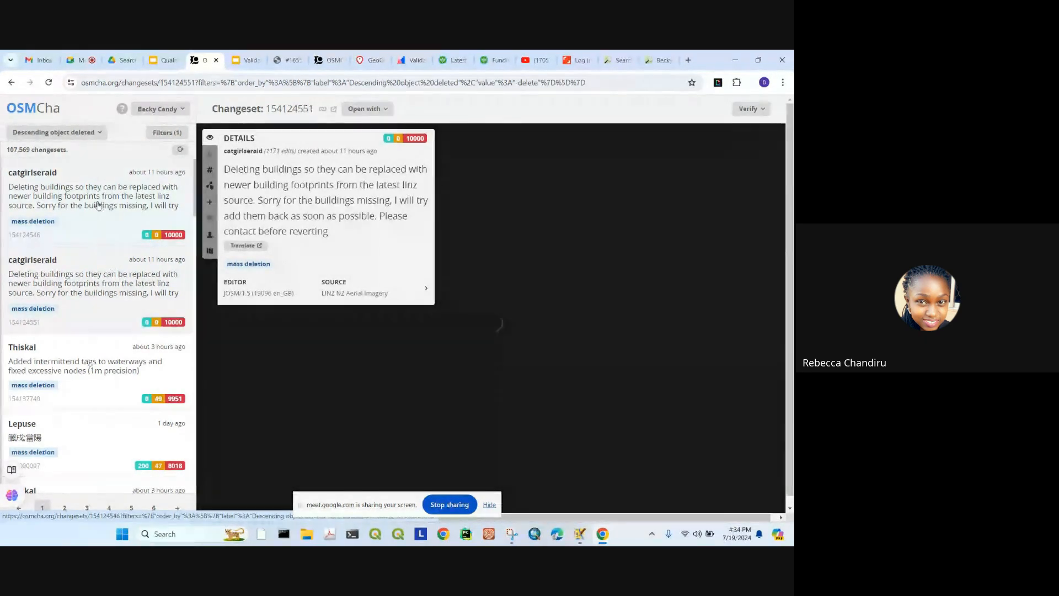
click(107, 281)
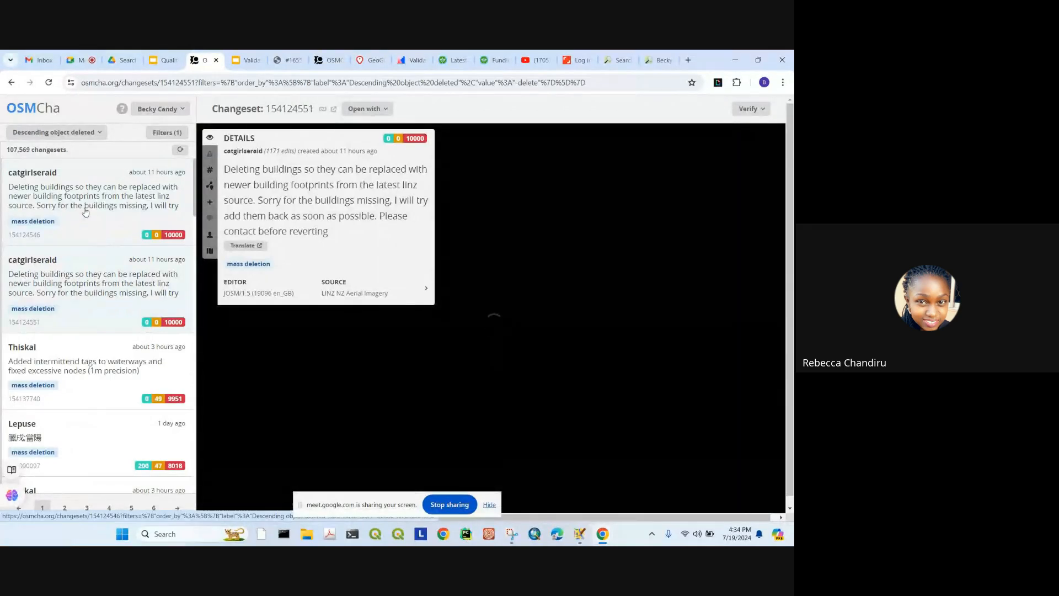
click(92, 185)
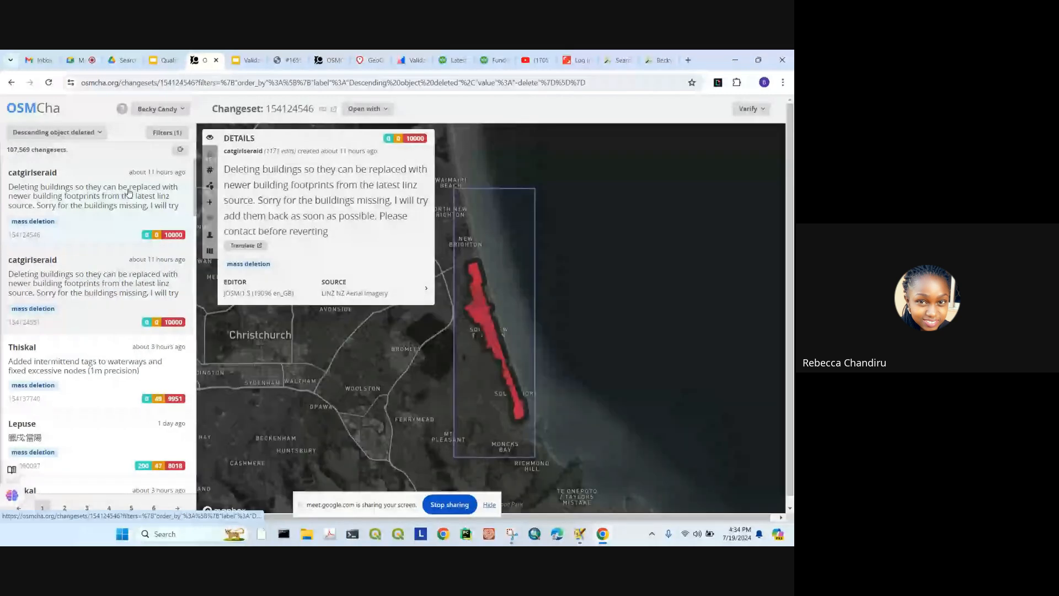
click(122, 279)
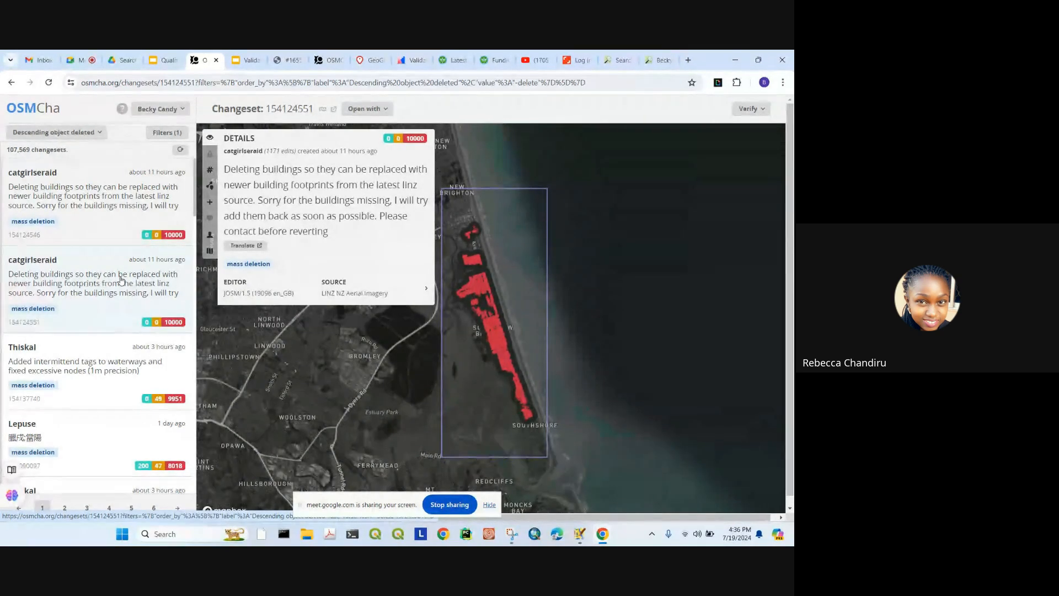
scroll(88, 378, down, 1)
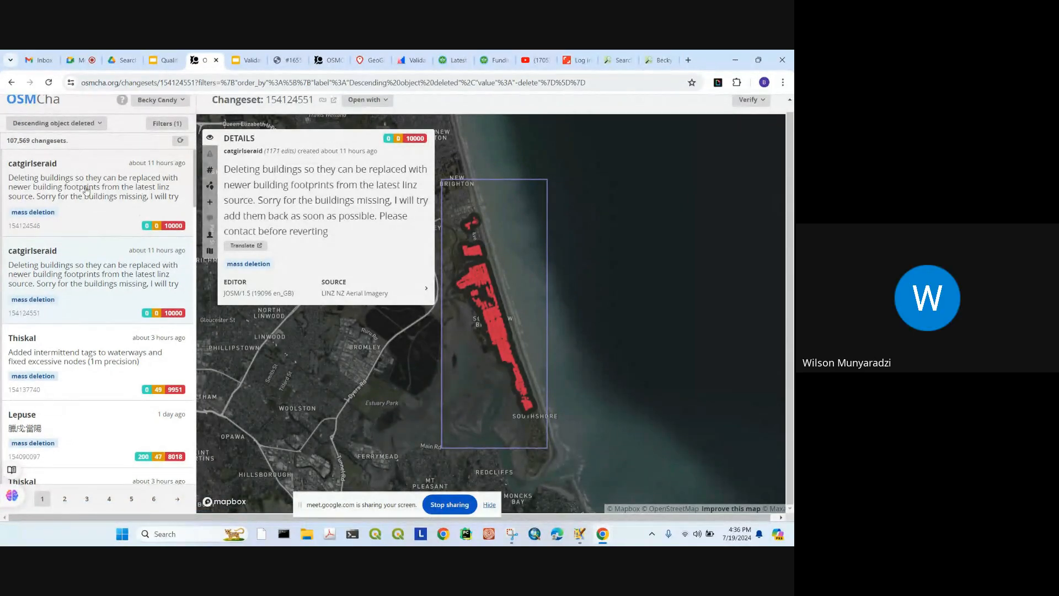
scroll(87, 191, up, 1)
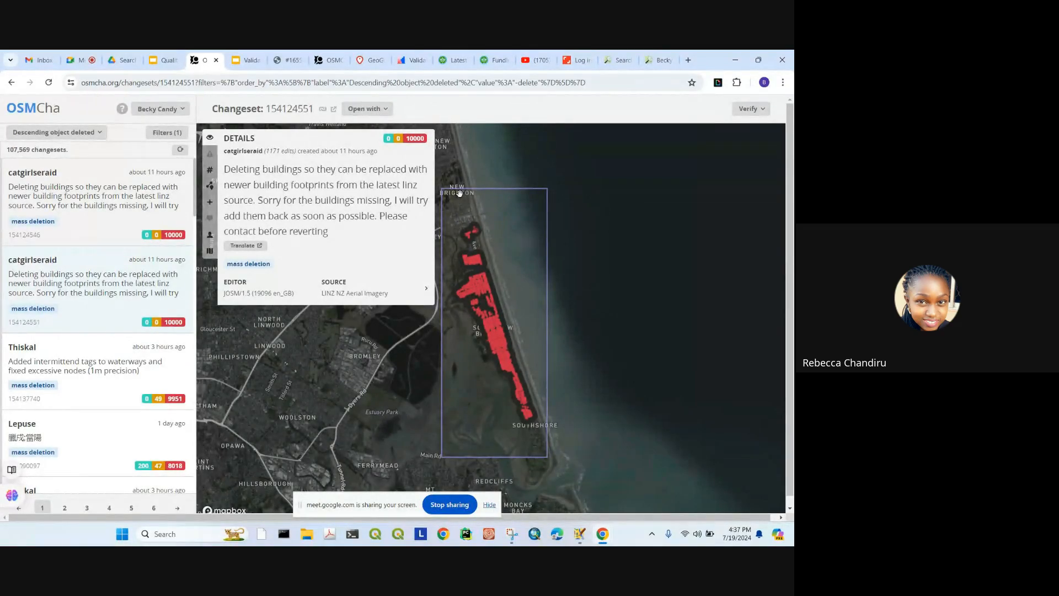
scroll(460, 193, down, 1)
scroll(104, 357, down, 5)
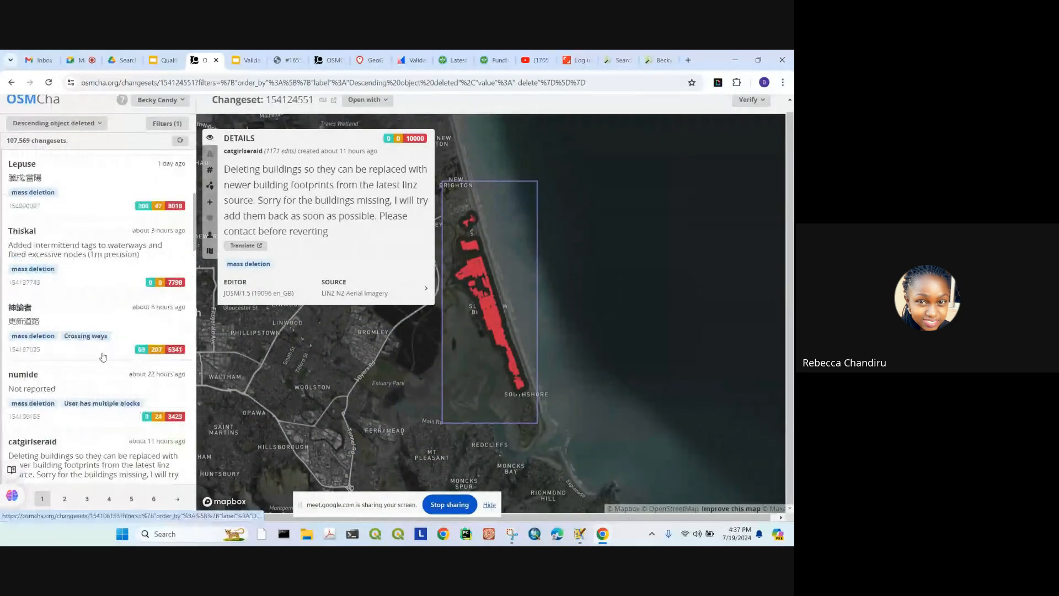
scroll(92, 268, up, 5)
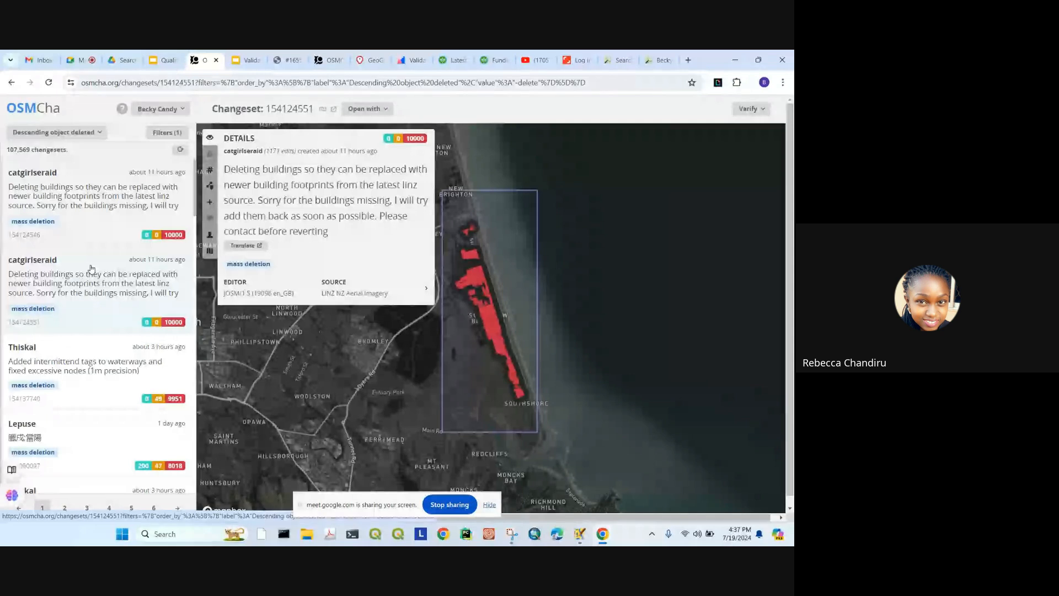
Step: Close the Explain popup and disable the browser extension for this site
drag(45, 108, 64, 109)
click(89, 171)
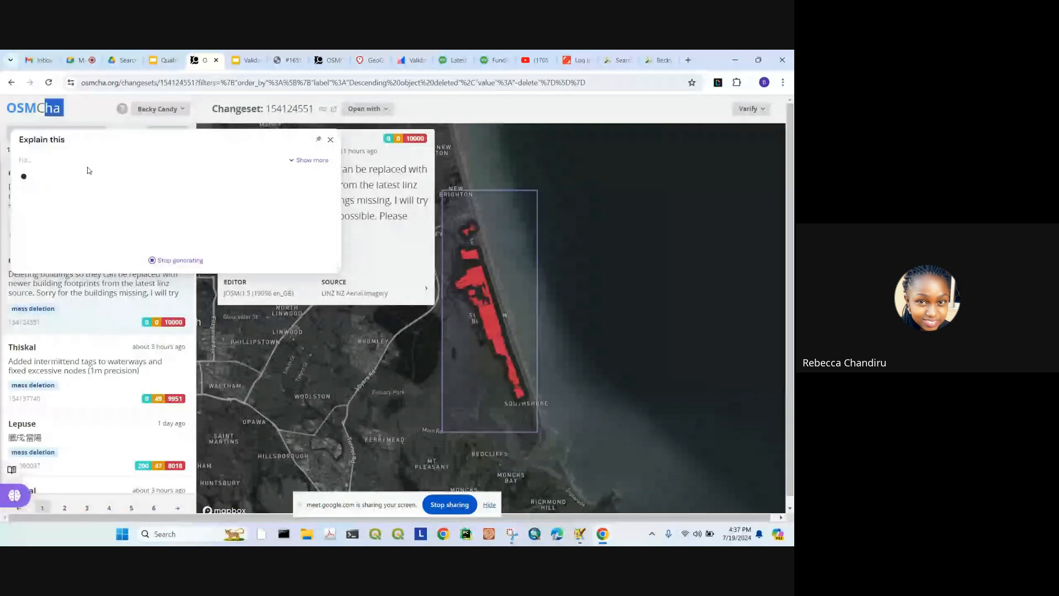
click(331, 140)
click(70, 136)
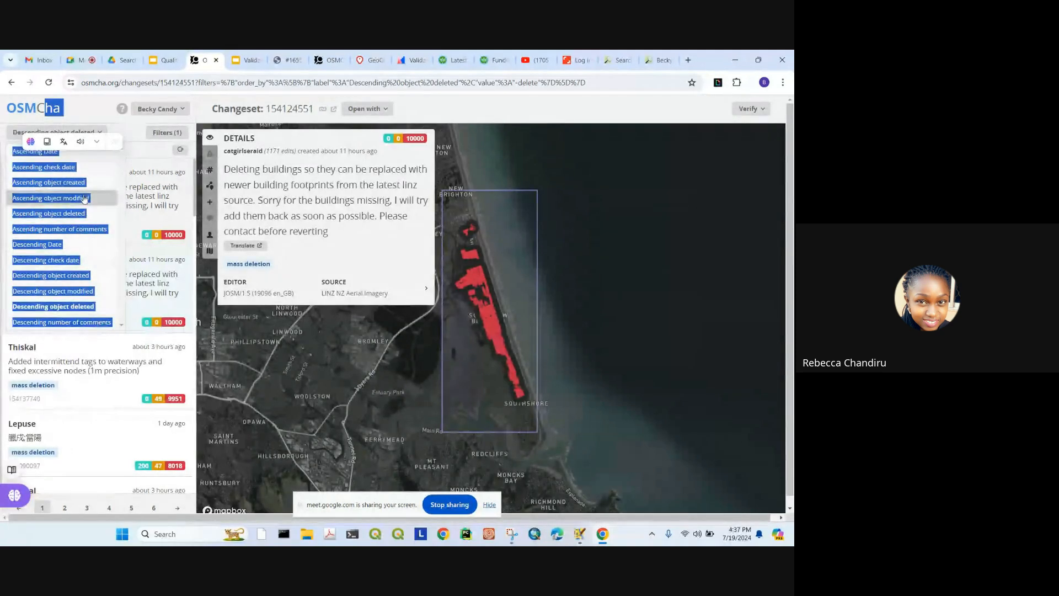
click(114, 141)
click(76, 179)
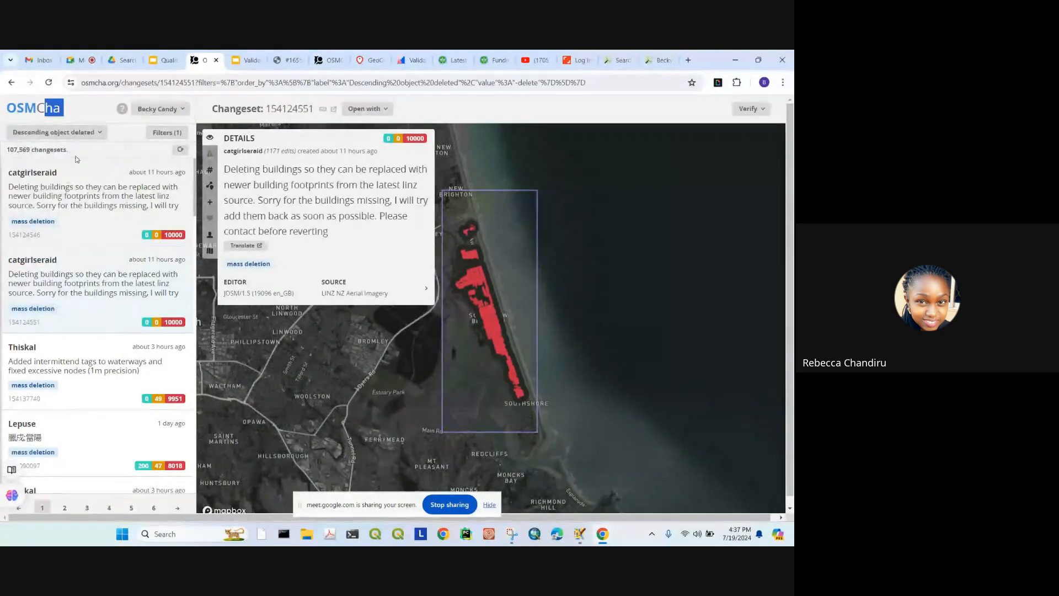
Step: Zoom into the Estuary Rd deletions and list the editors for changeset 154124551
click(69, 134)
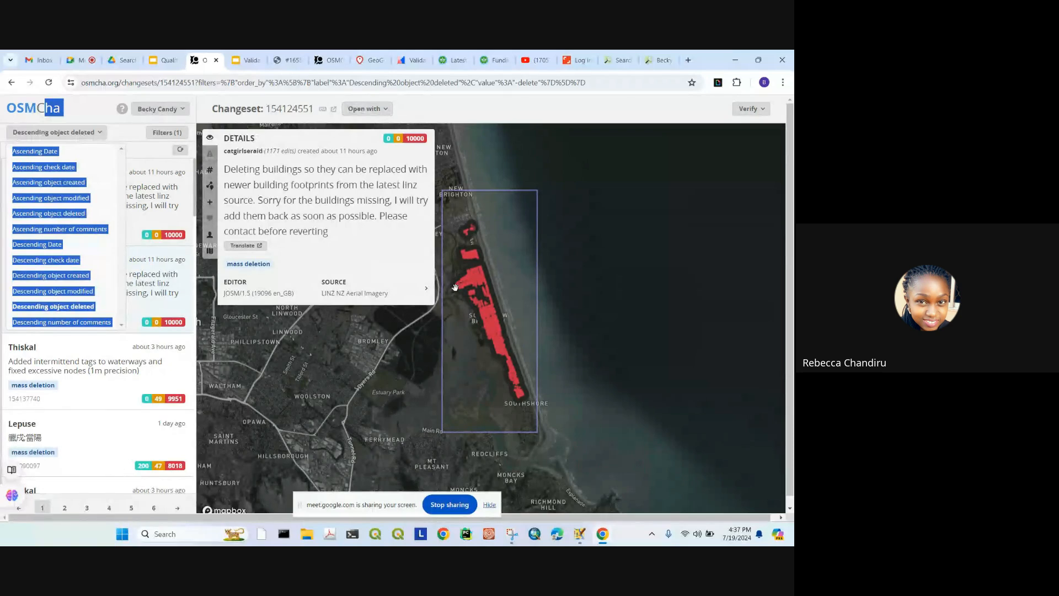
scroll(476, 285, up, 10)
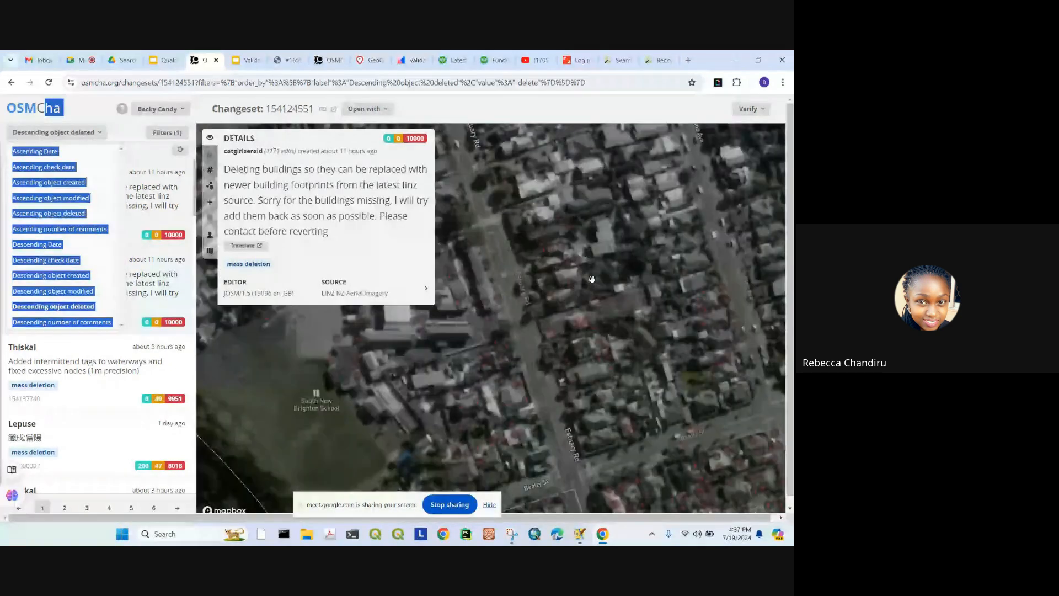
scroll(592, 280, up, 5)
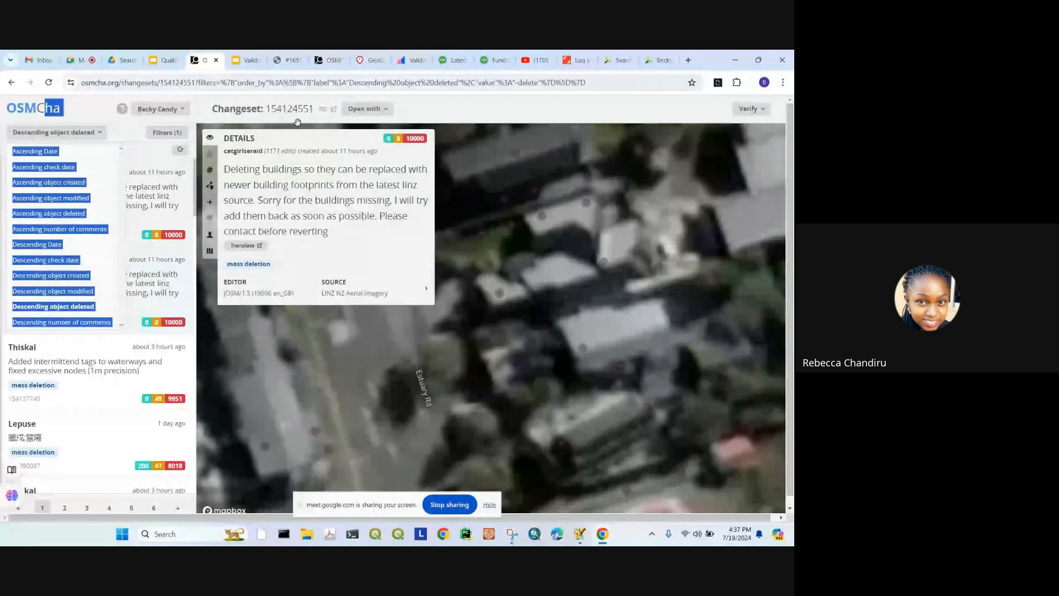
click(367, 108)
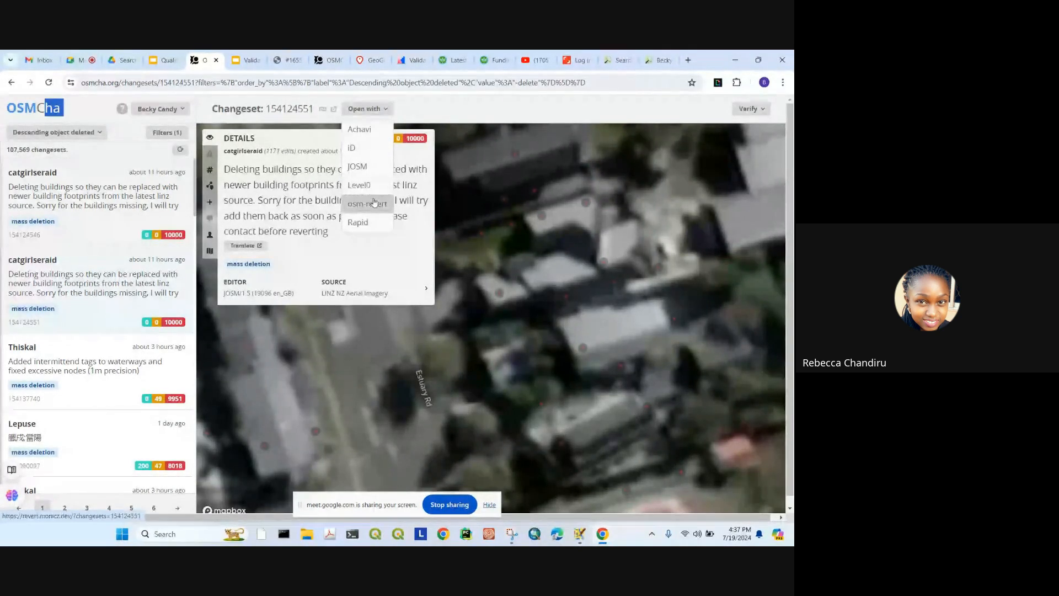
Step: Load changeset 154124551 into JOSM via remote control, then return to OSMCha's editor list
click(354, 167)
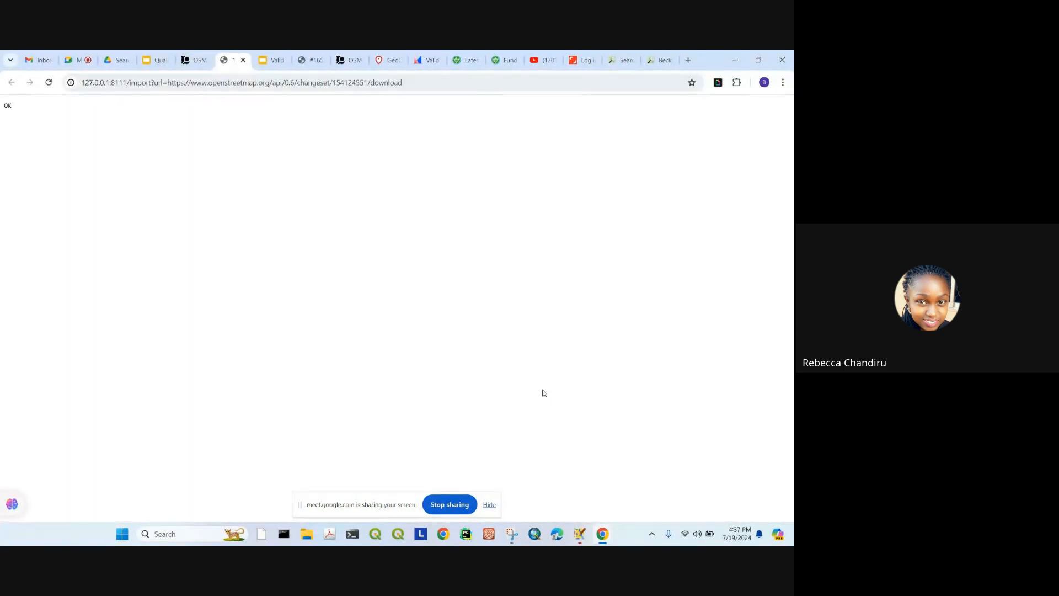
click(580, 533)
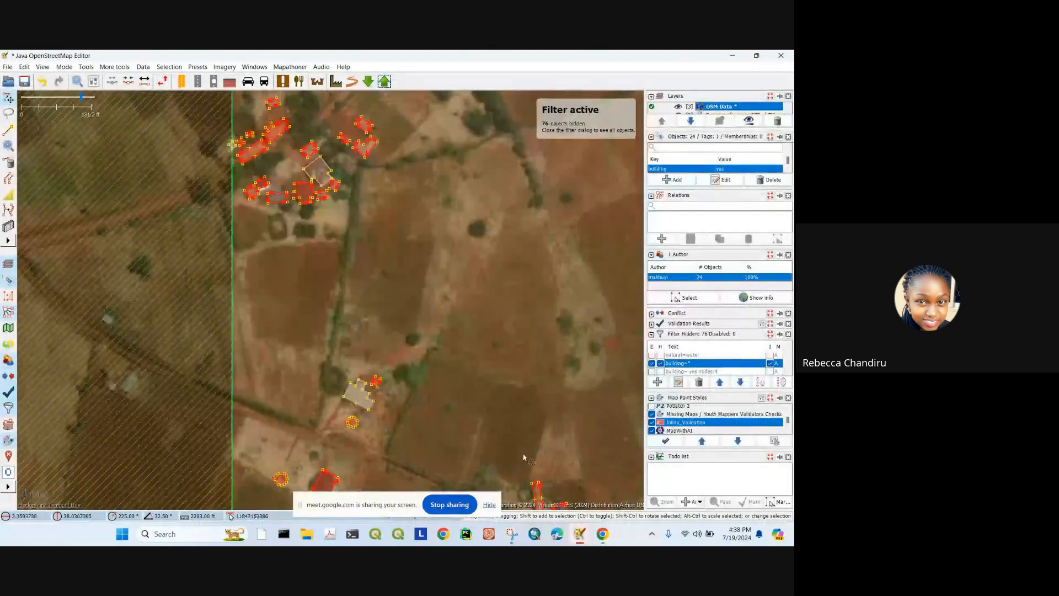
scroll(394, 288, down, 4)
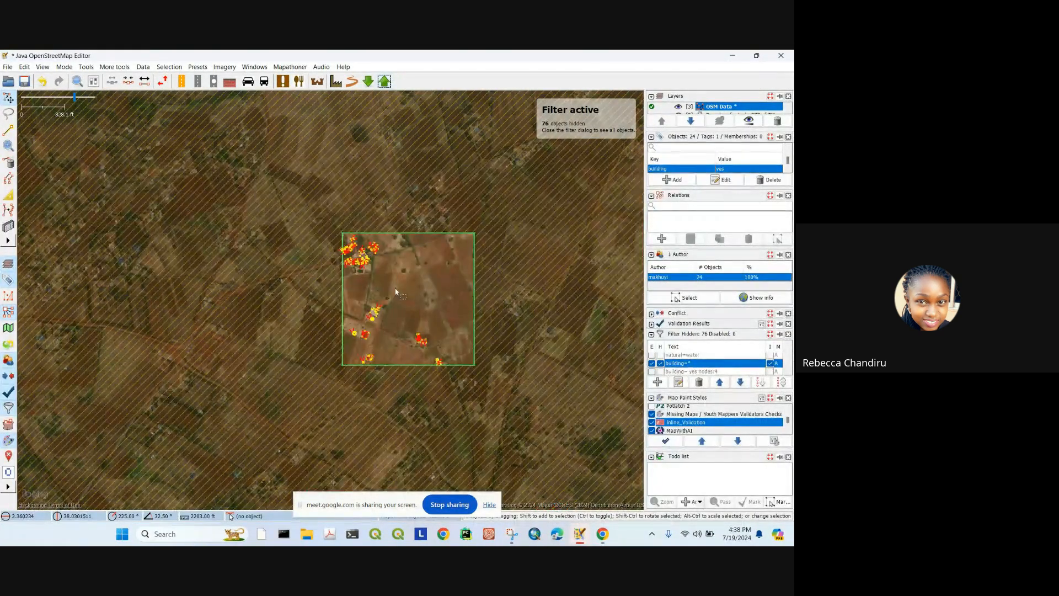
click(580, 535)
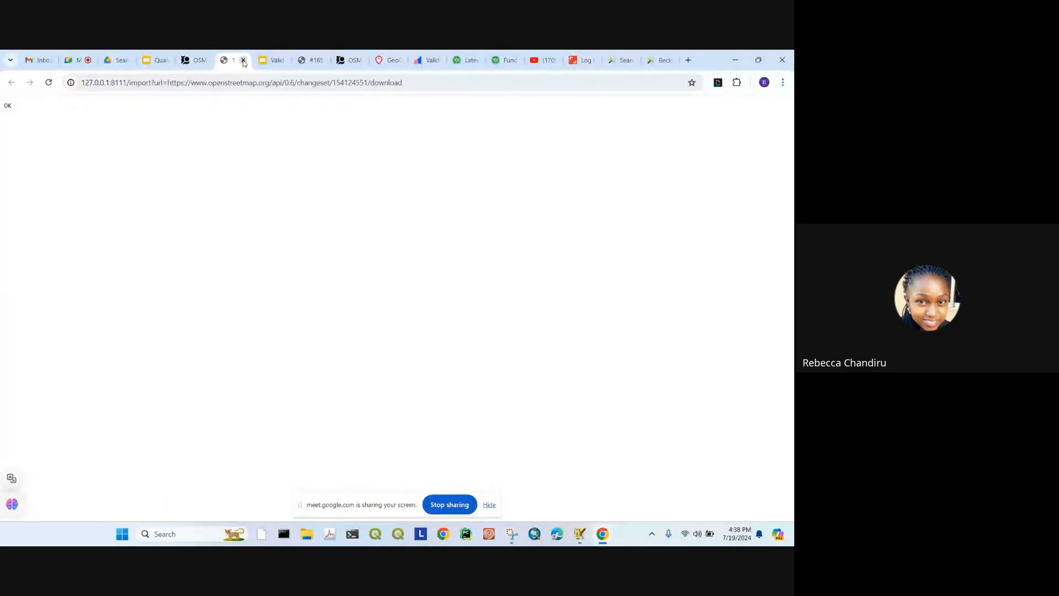
click(243, 59)
click(367, 108)
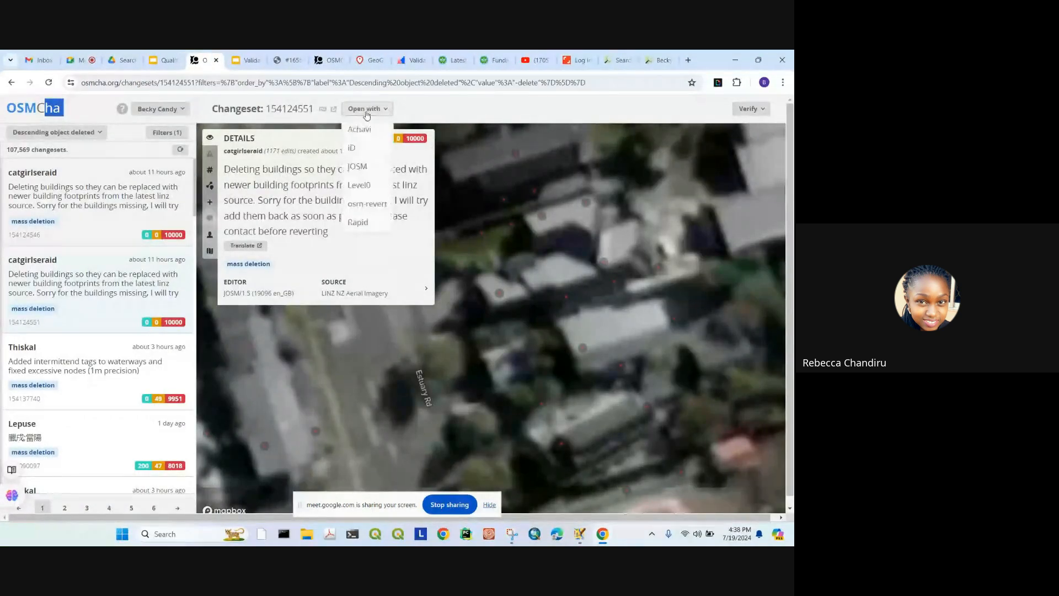
Step: View changeset 154124551's area in iD, then return to OSMCha and sort by most objects deleted
click(358, 155)
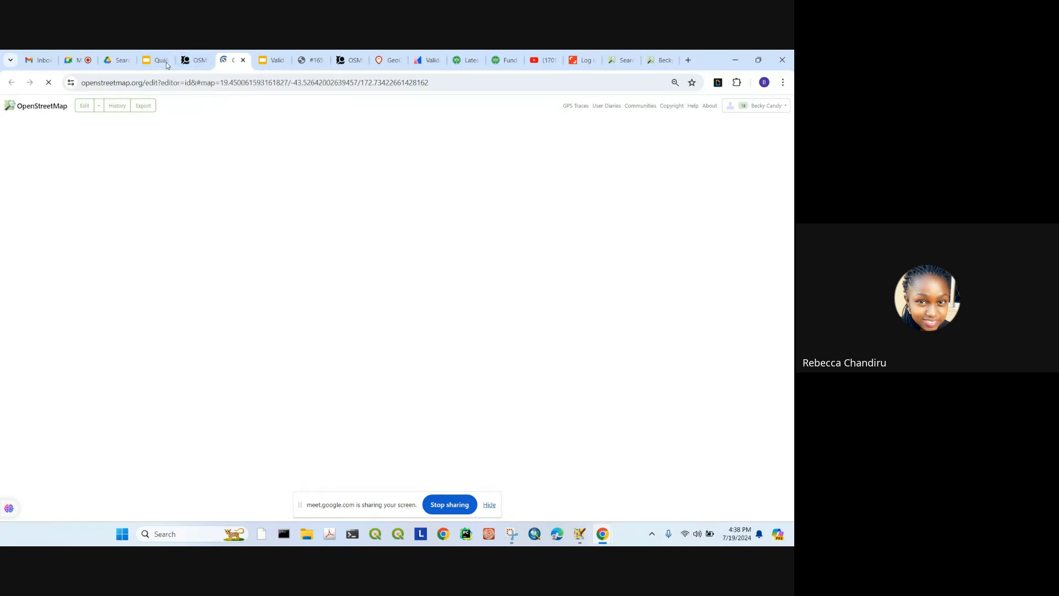
click(195, 60)
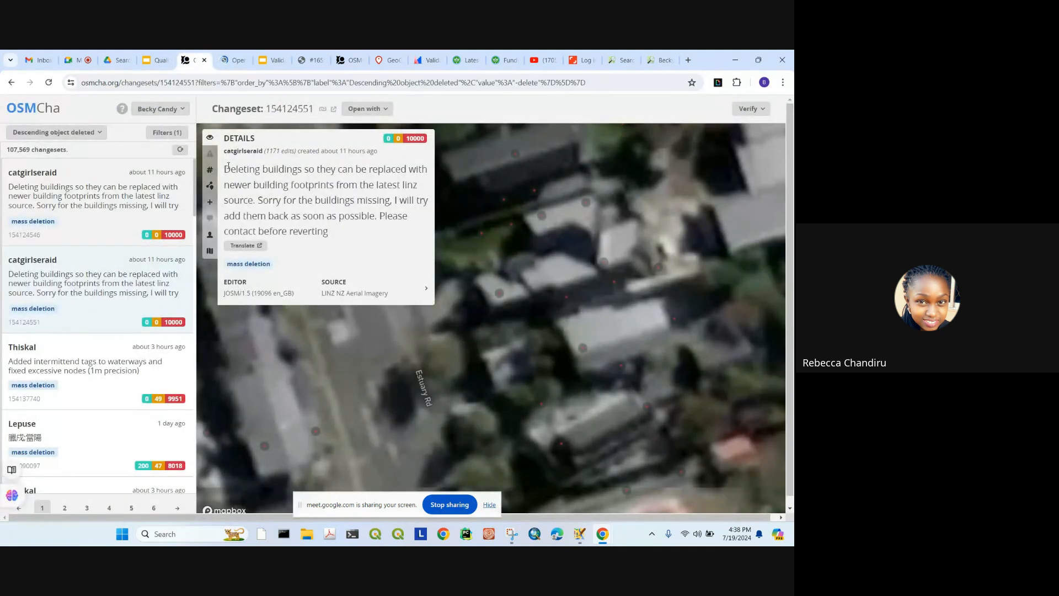
click(93, 133)
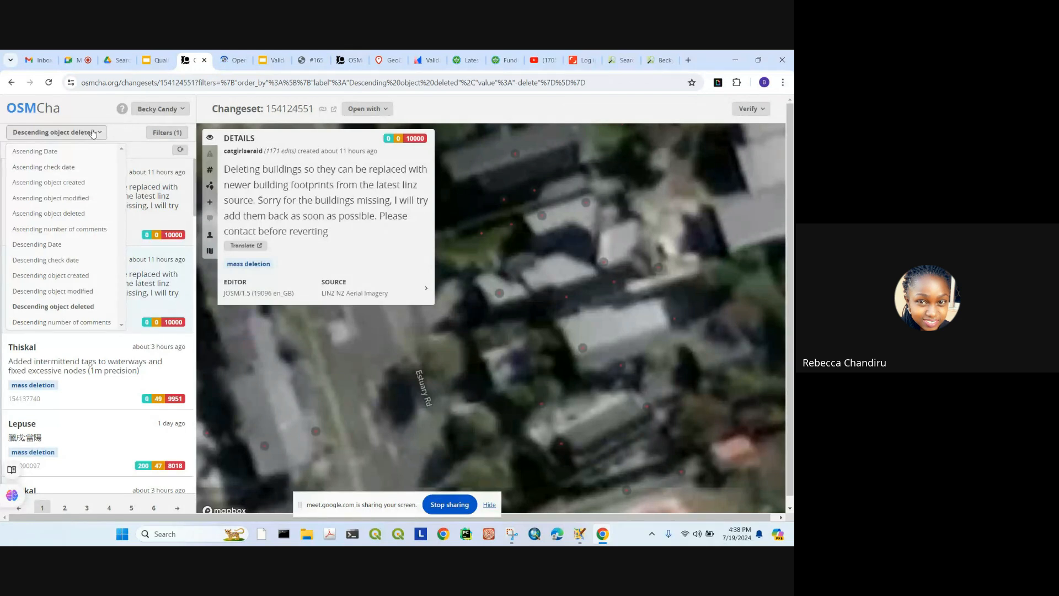
Step: Toggle the account menu, then open the Filters (1) panel showing Date, Comment and Location
click(151, 109)
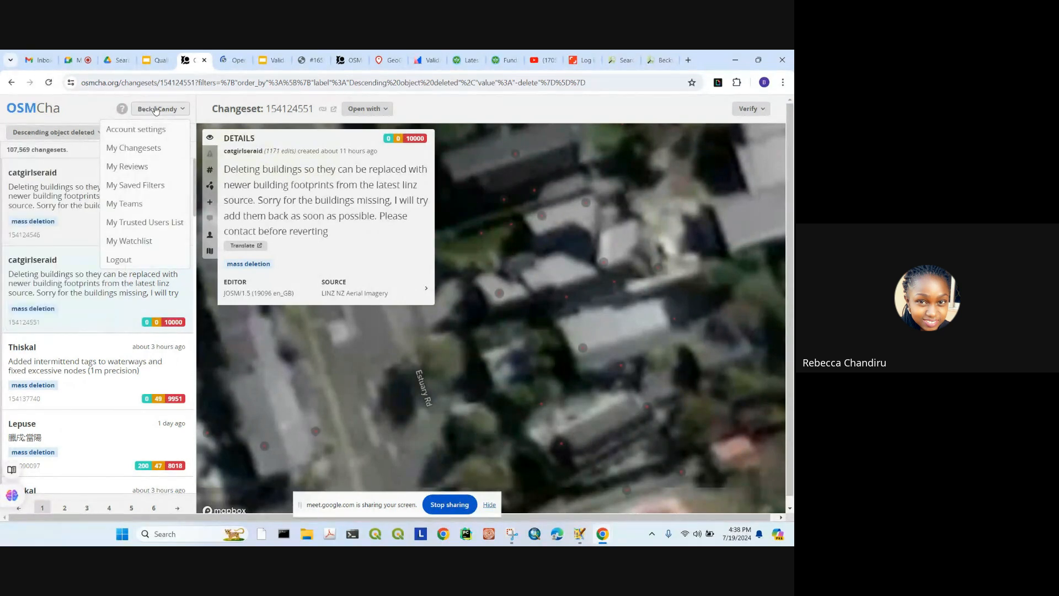
click(156, 110)
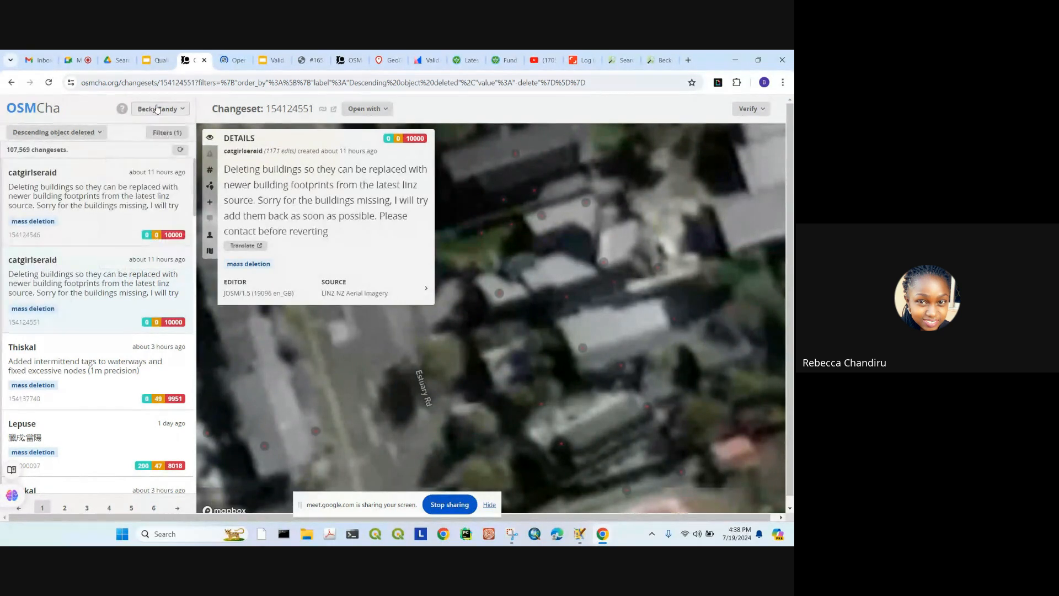
click(168, 134)
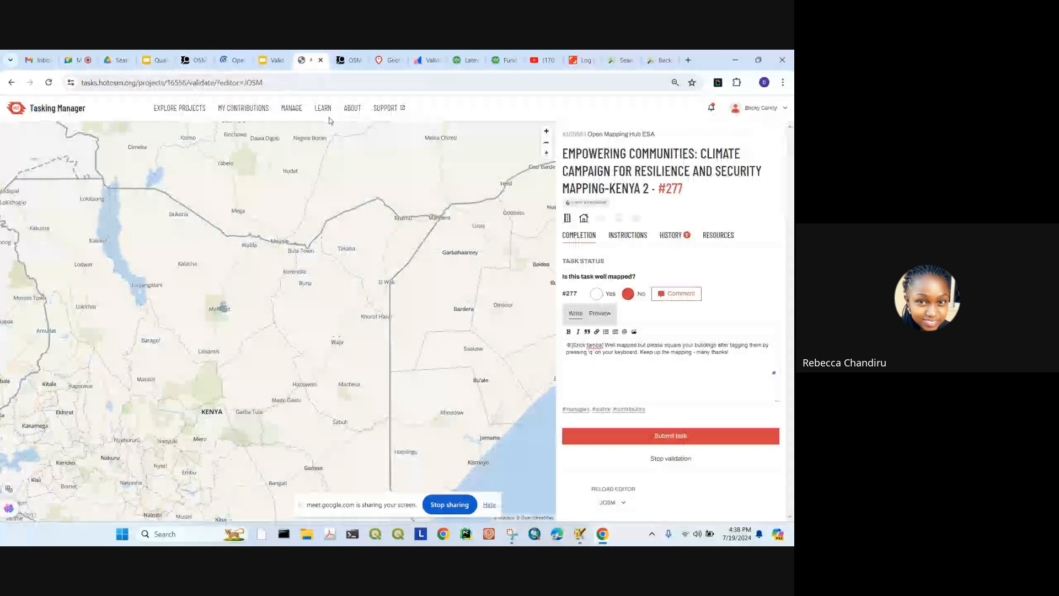
Step: Copy project 16556's changeset comment hashtags from its Tasking Manager instructions, then return to OSMCha
click(312, 60)
click(628, 235)
scroll(661, 358, down, 12)
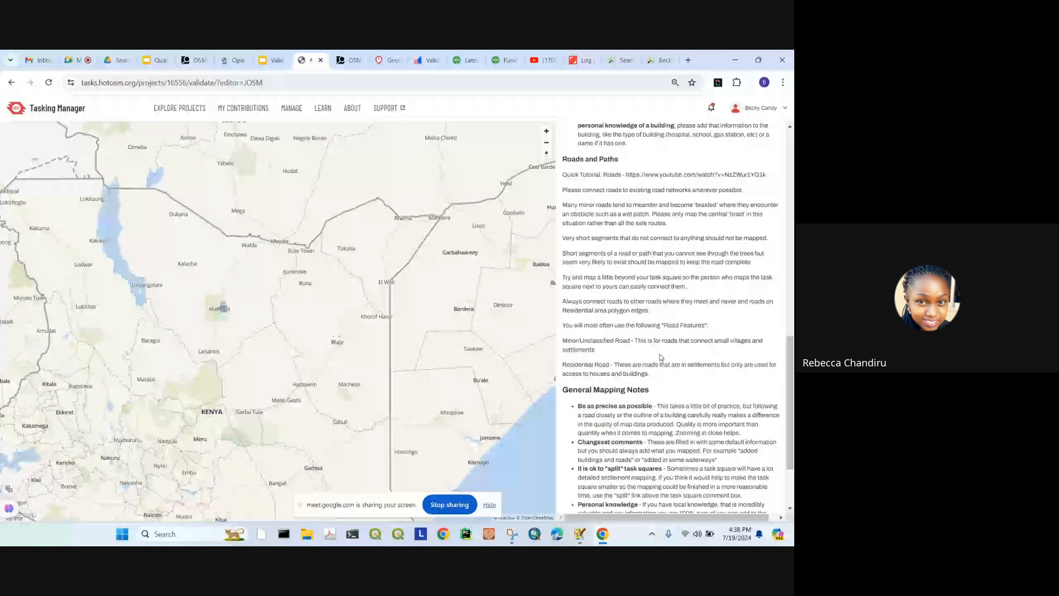
scroll(662, 357, down, 2)
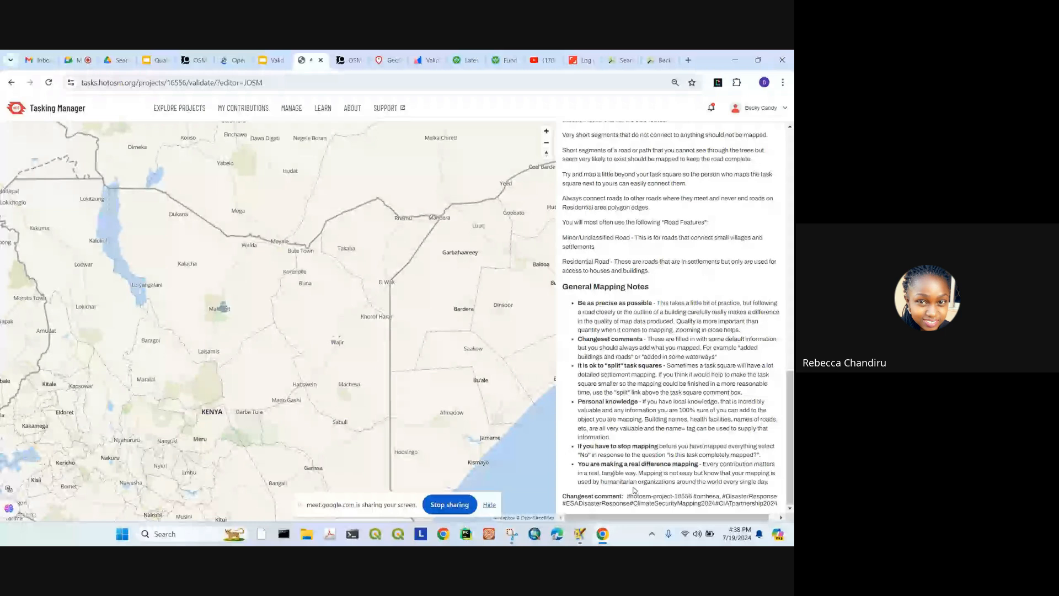
drag(628, 495, 777, 511)
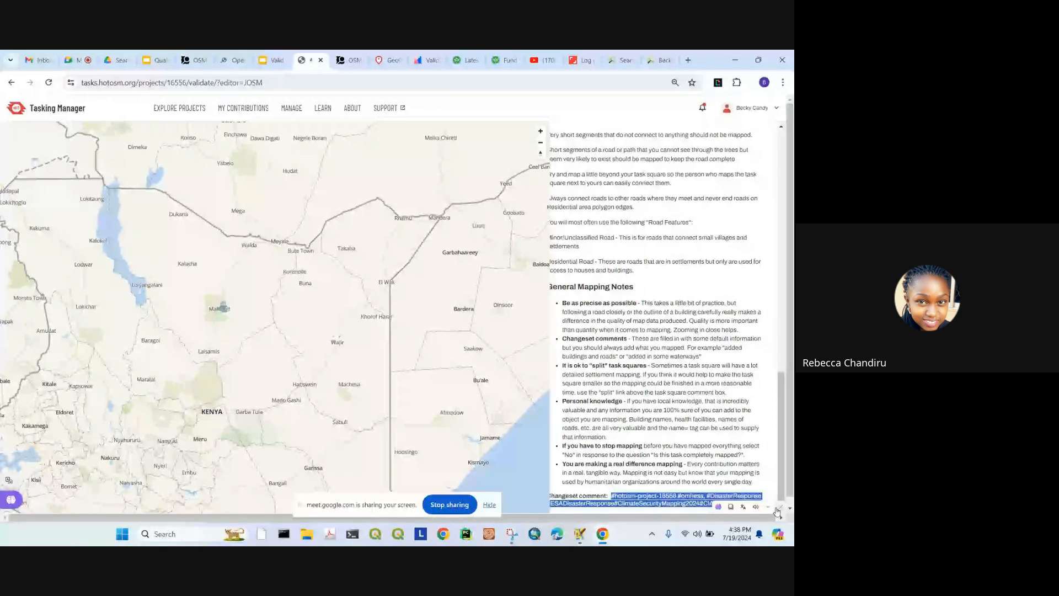
click(196, 60)
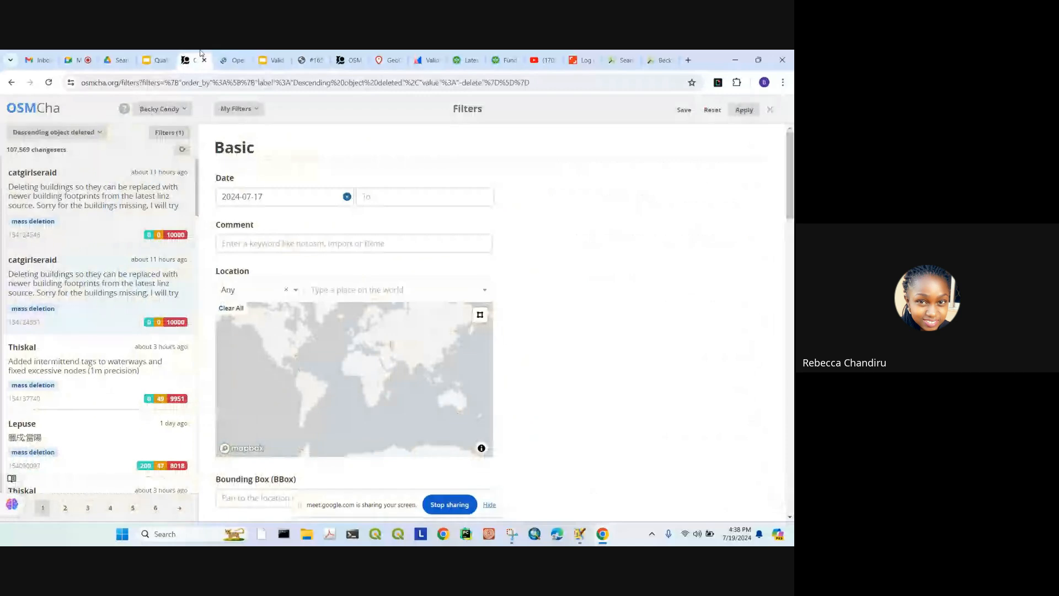
Step: Paste the project hashtags into the Comment filter, set From and To to 2024-07-19, and apply
click(277, 245)
key(ctrl+v)
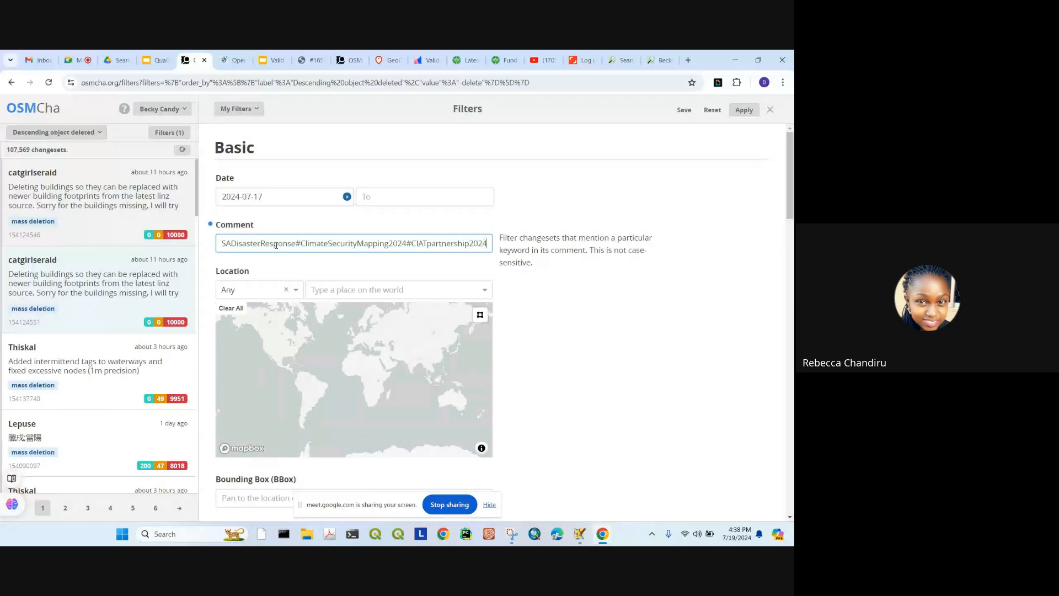
click(375, 194)
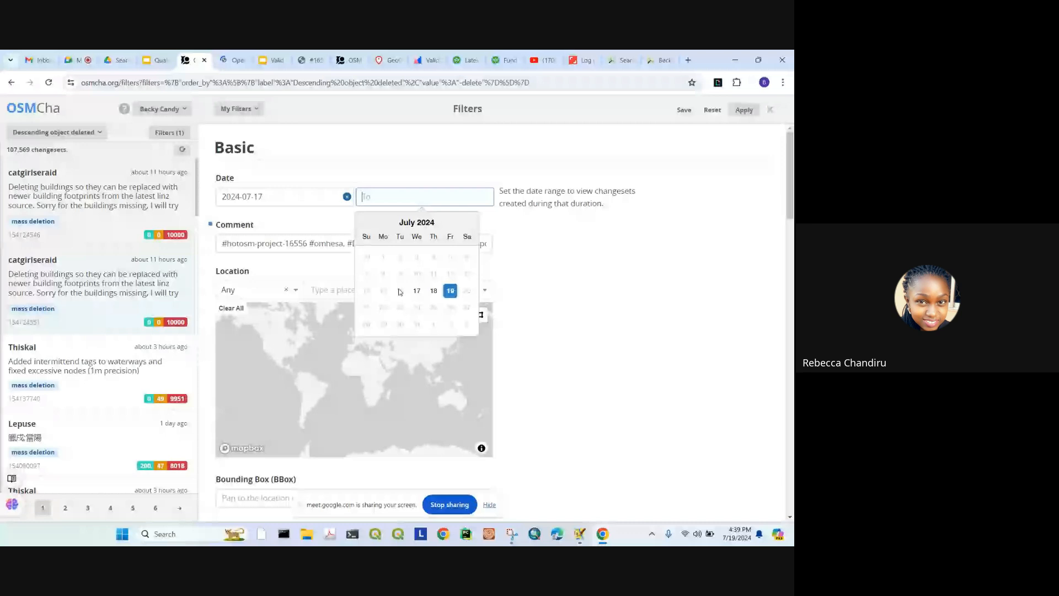
click(451, 291)
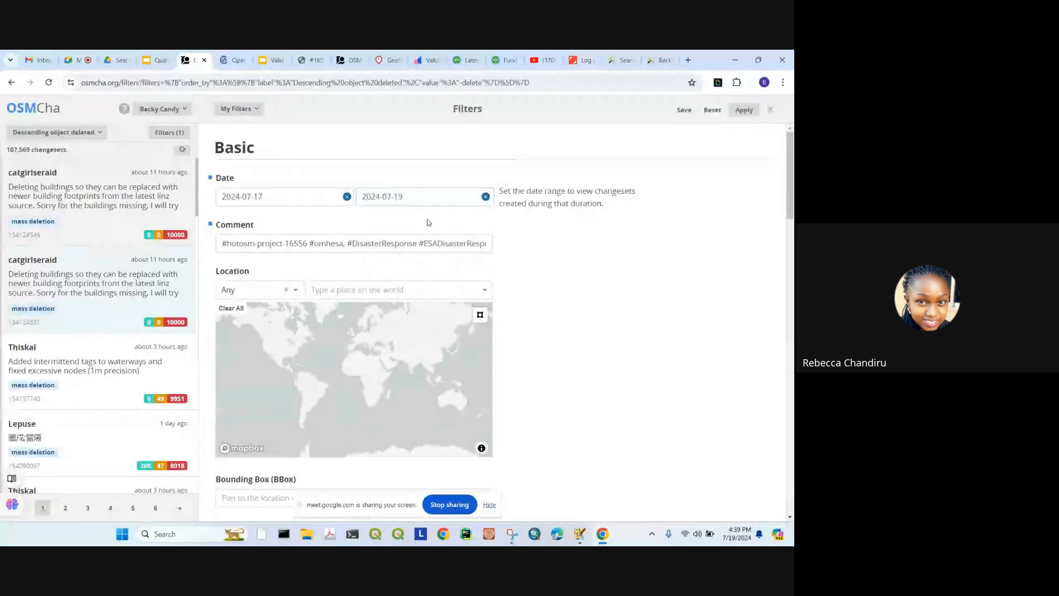
click(279, 196)
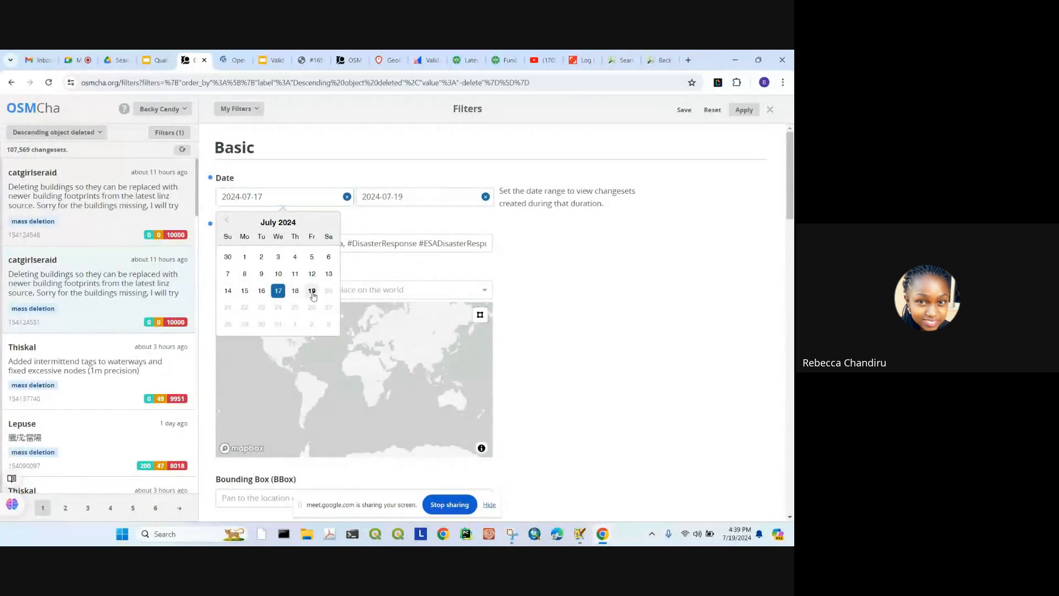
click(311, 290)
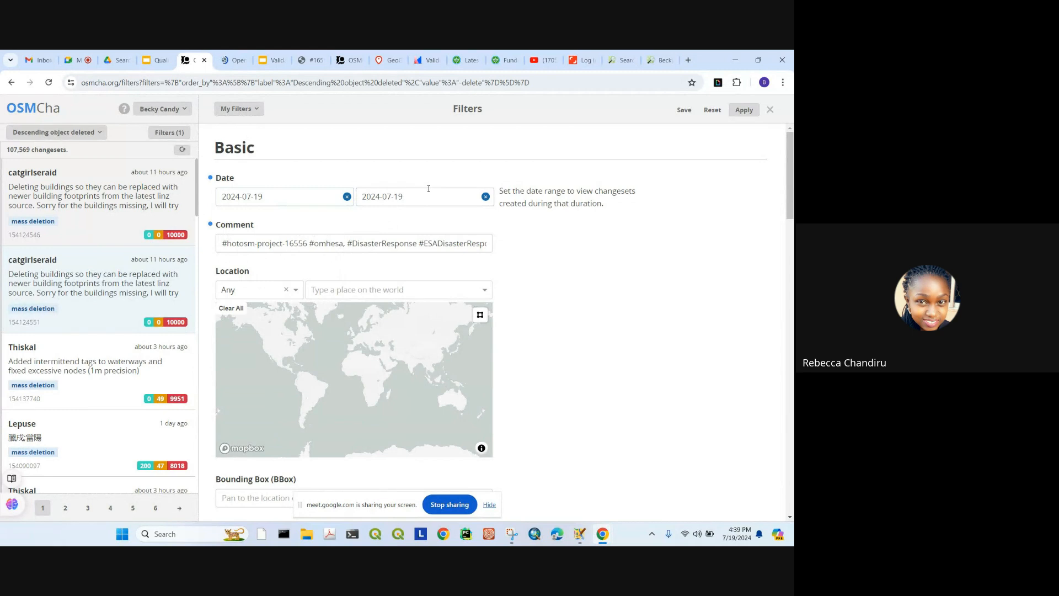
scroll(534, 287, down, 3)
scroll(566, 262, down, 3)
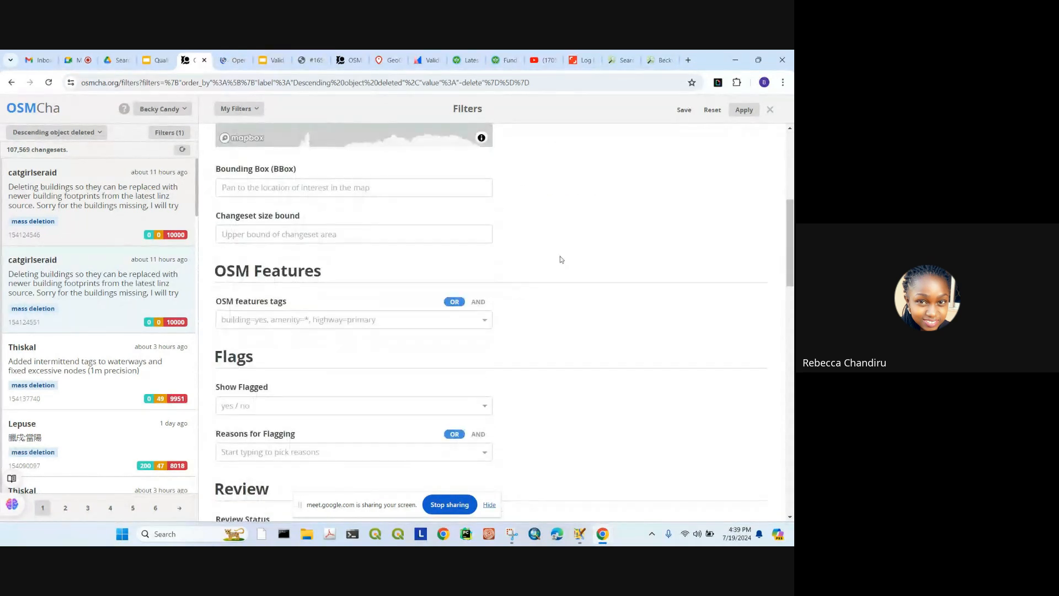
click(743, 110)
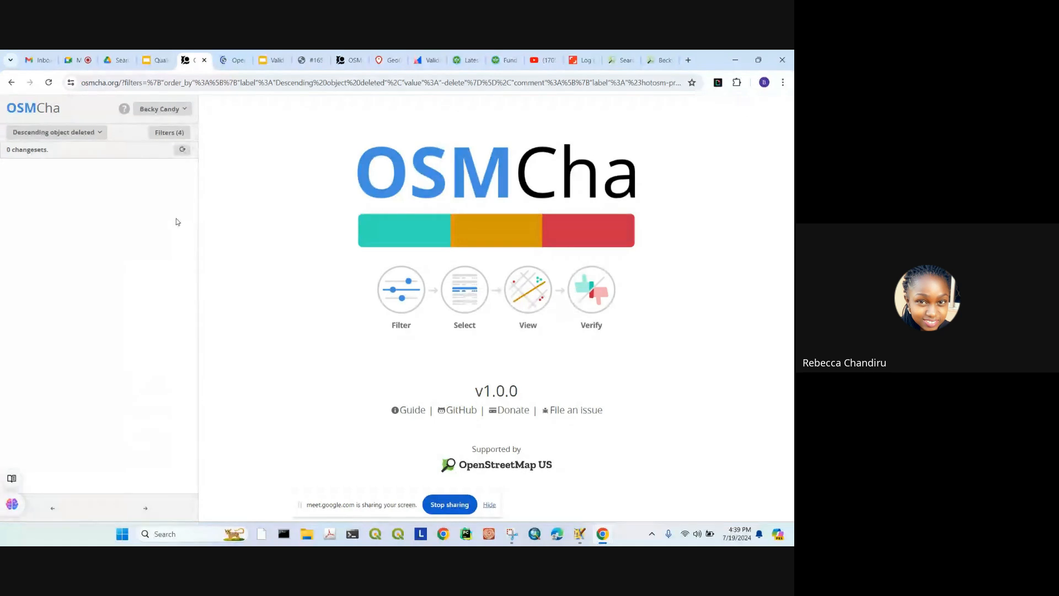
Step: Move the filter's start date back to 2024-06-19, keeping the 2024-07-19 end, and apply it
click(169, 133)
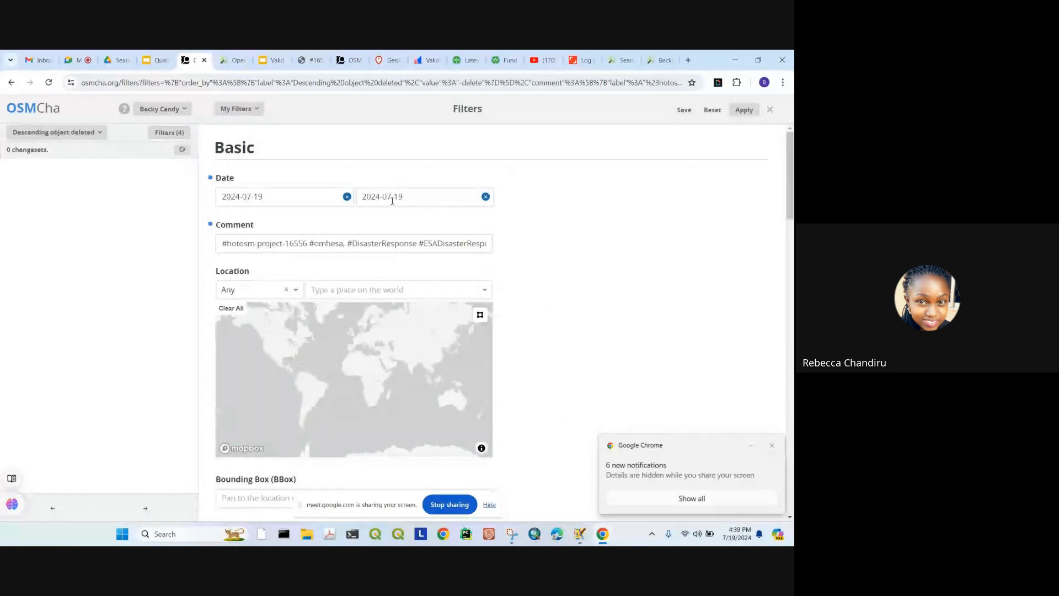
click(277, 197)
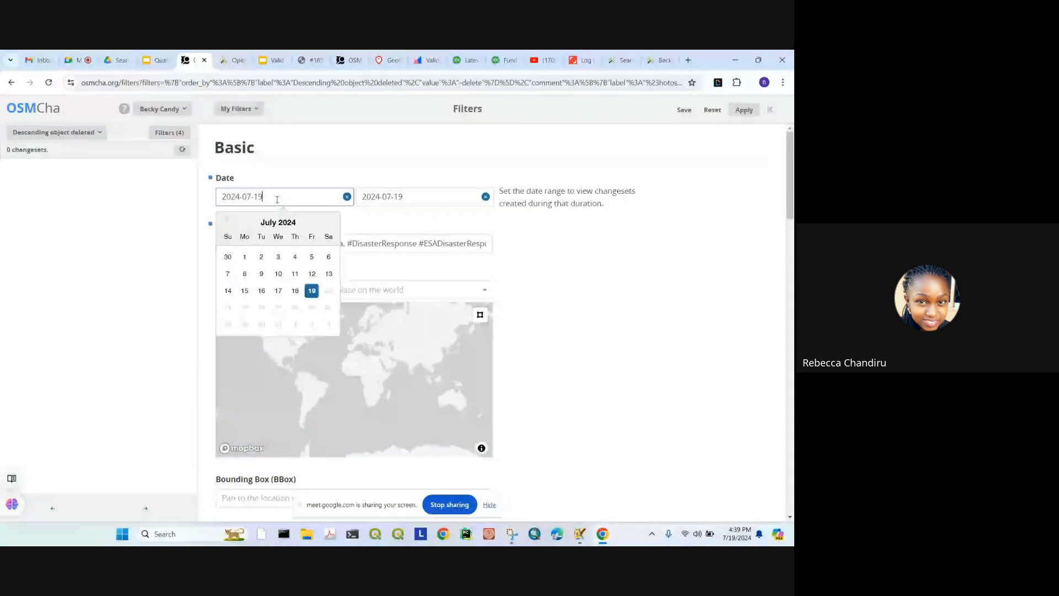
click(369, 197)
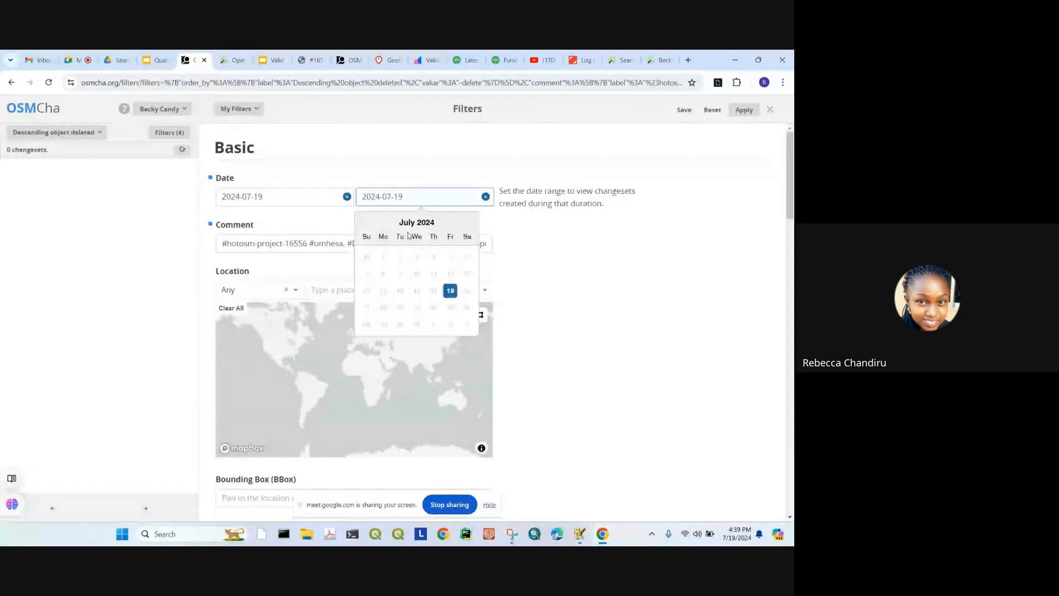
click(290, 203)
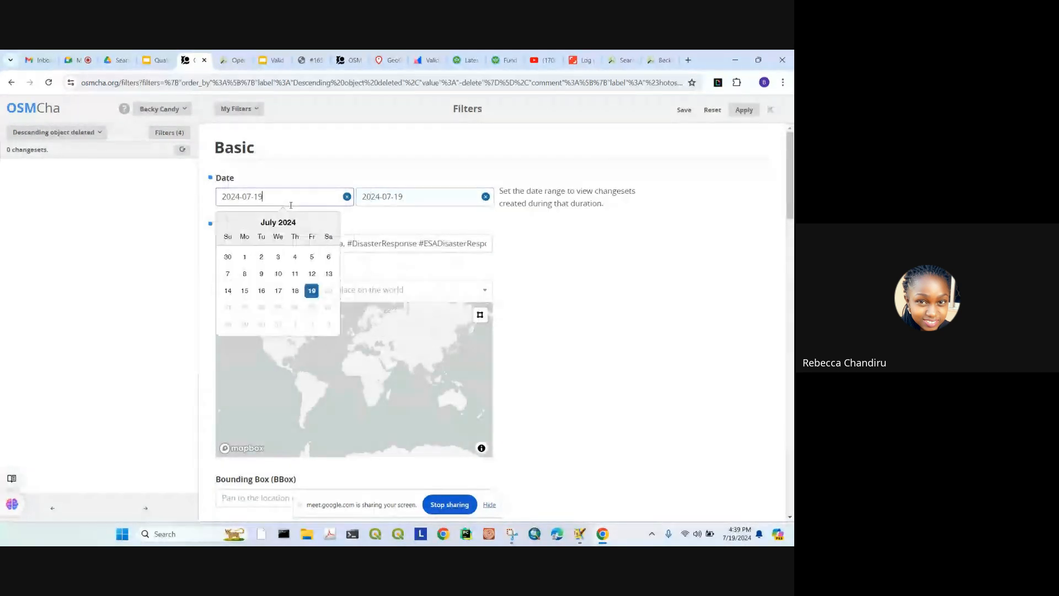
click(226, 220)
click(274, 312)
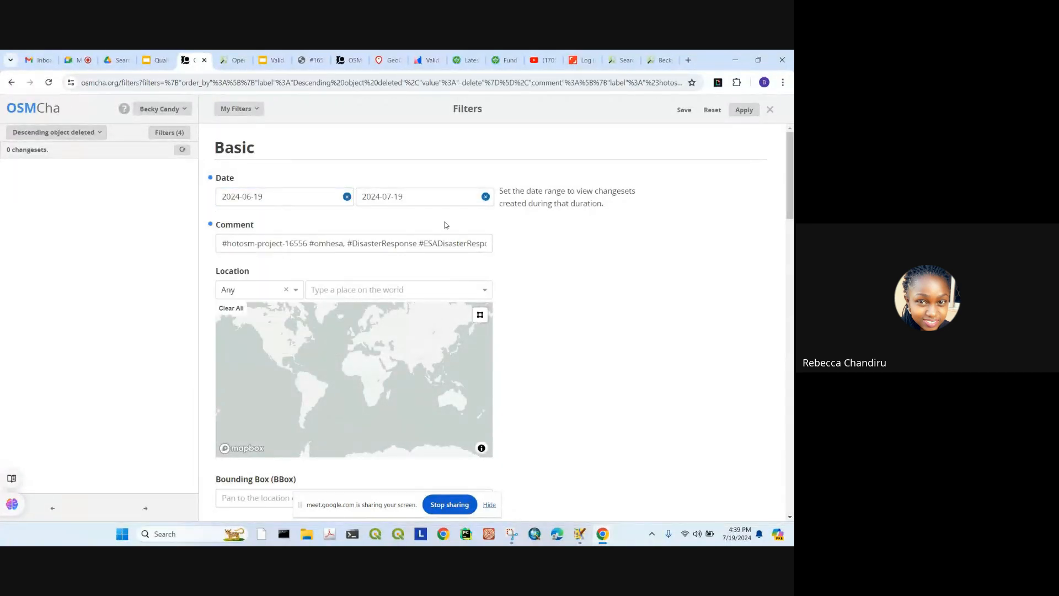
click(437, 199)
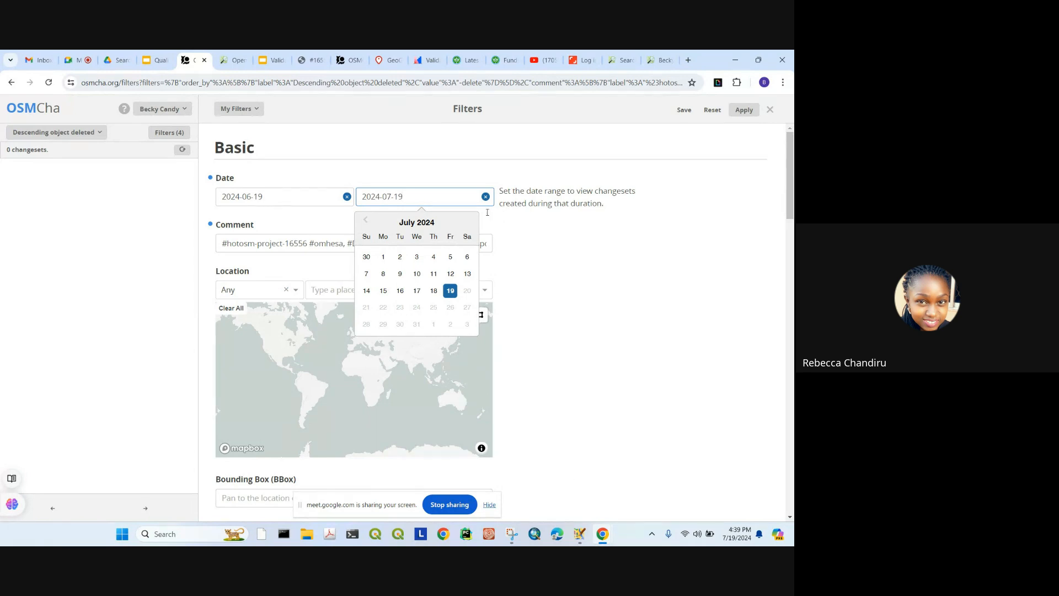
click(744, 110)
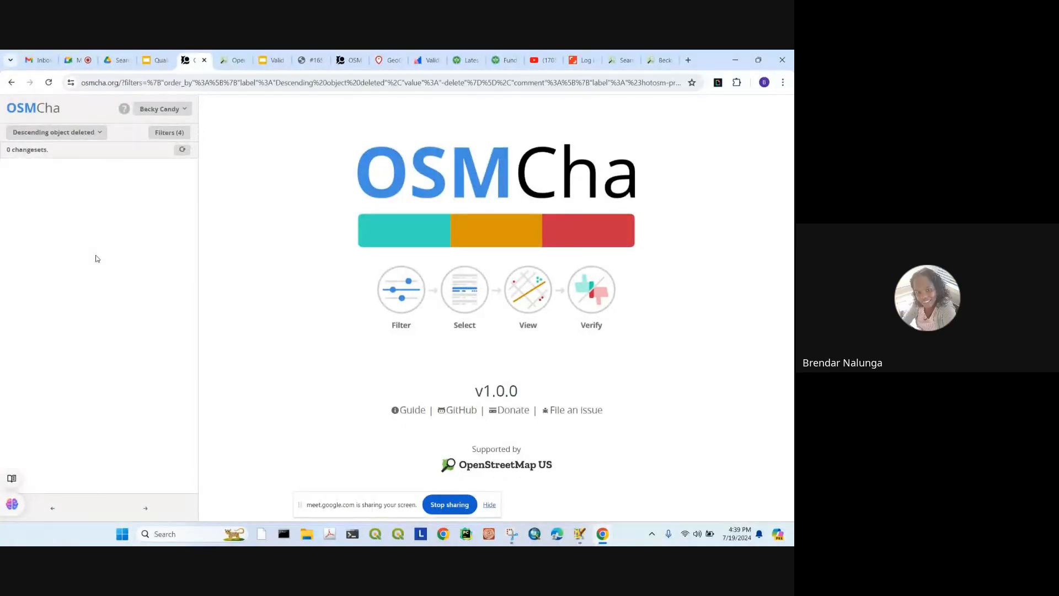
click(169, 133)
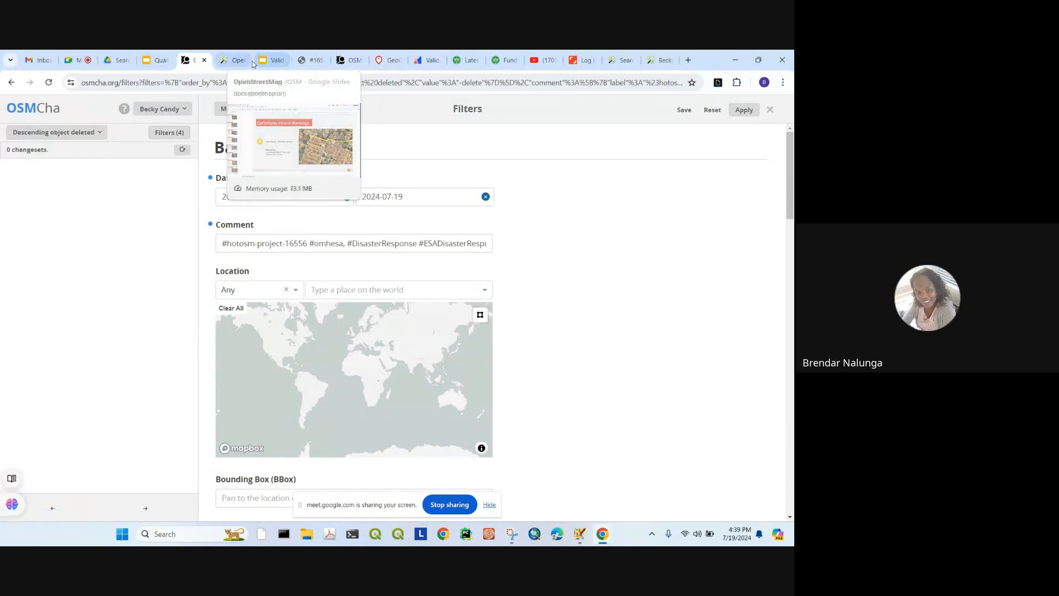
click(312, 59)
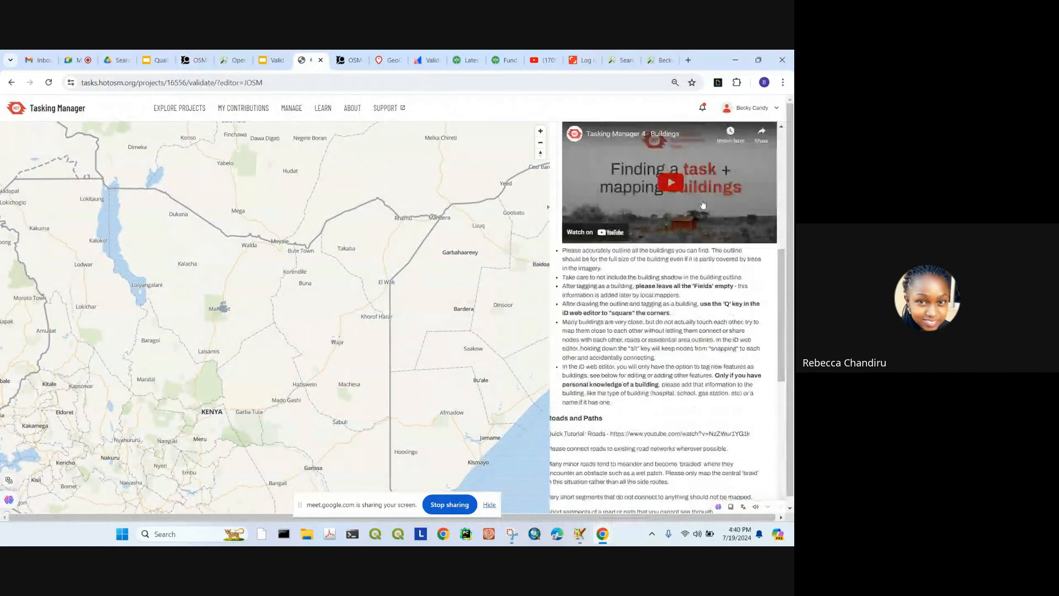
Step: Check the task's history comments, then stop validating the current task
scroll(703, 204, up, 2)
scroll(397, 250, down, 5)
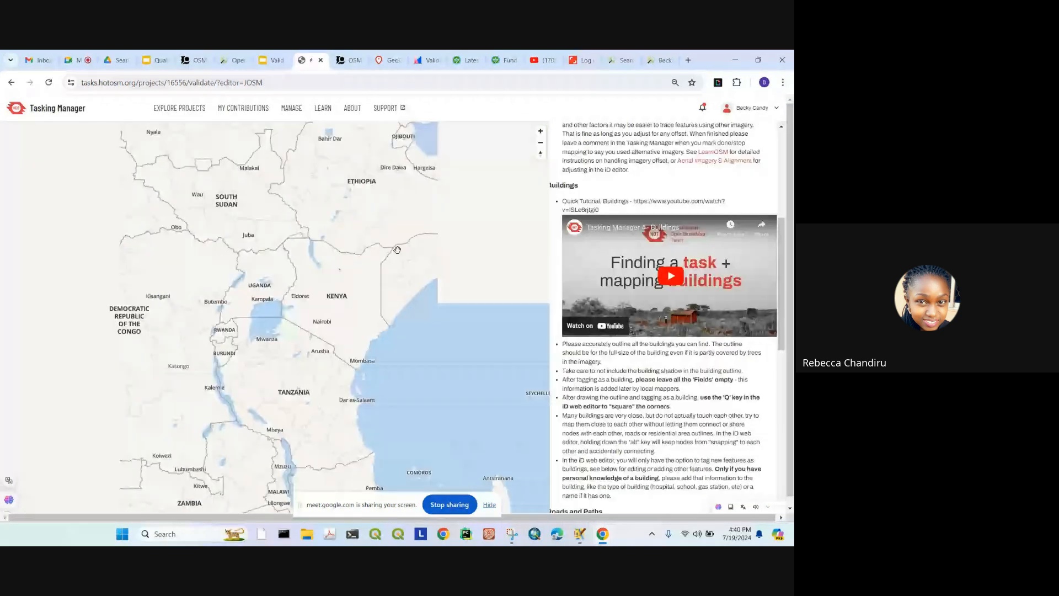
scroll(712, 225, up, 5)
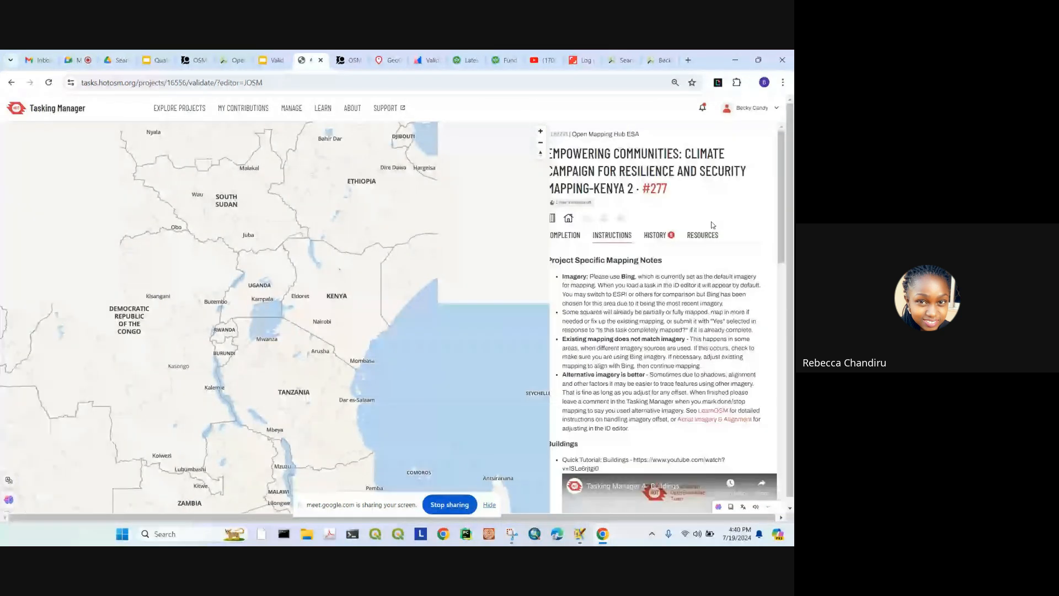
click(657, 235)
click(585, 240)
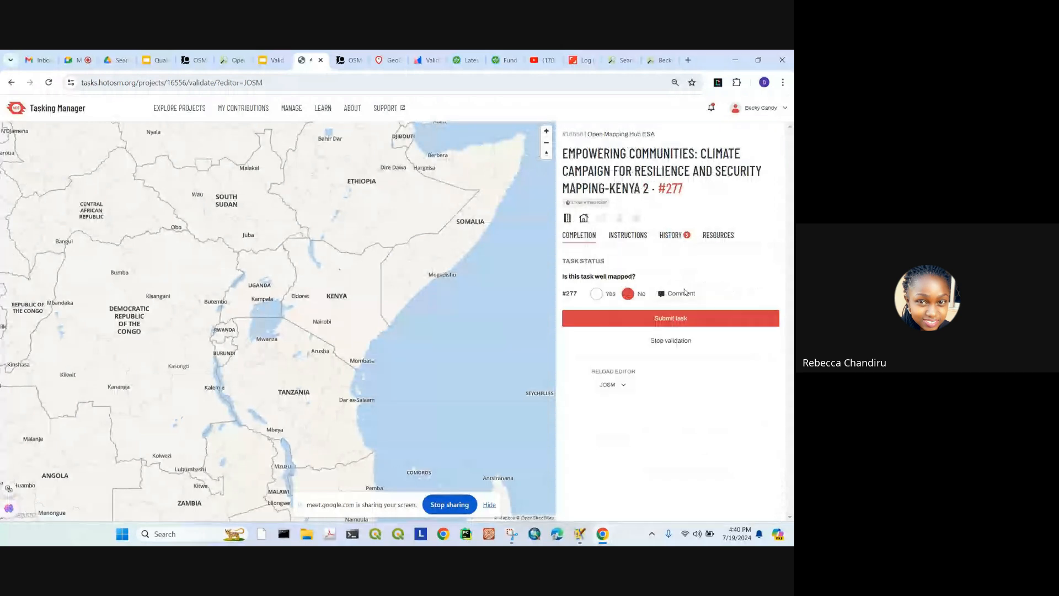
click(667, 340)
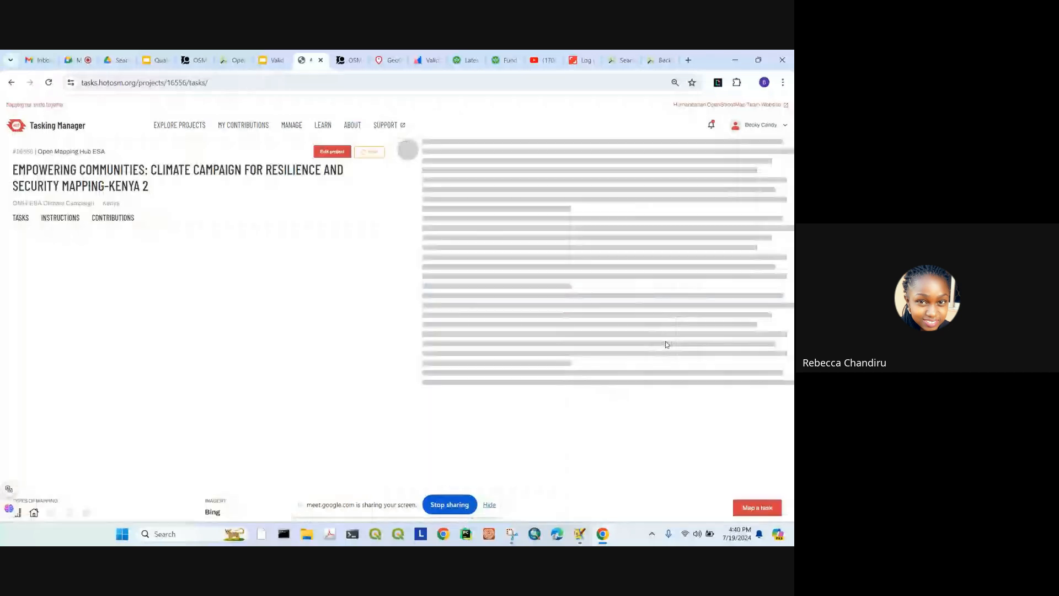
Step: Set project 16556's validation permissions to 'Any user' and save the project settings
click(332, 151)
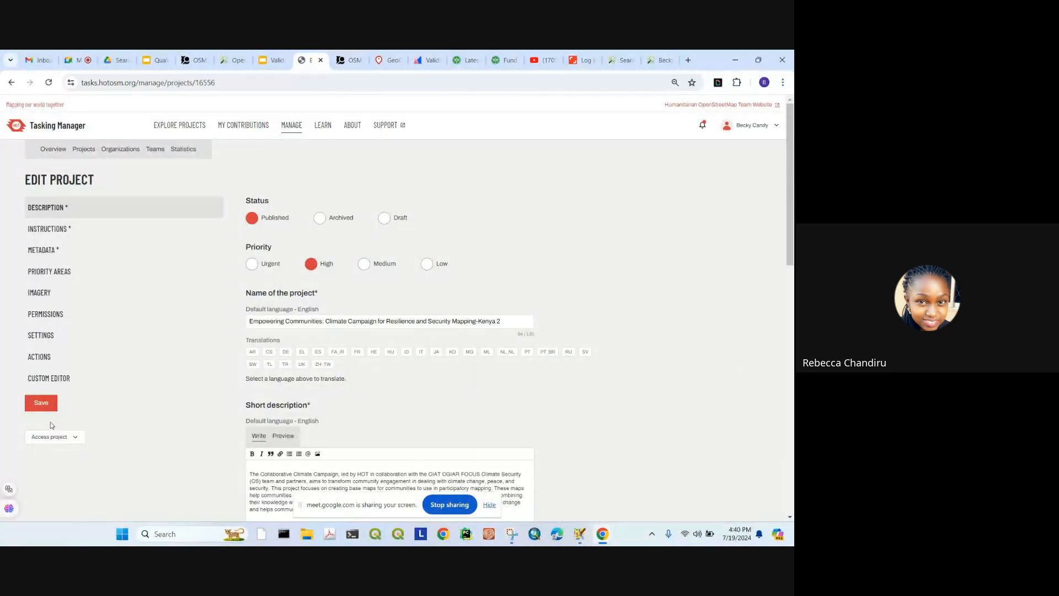
click(39, 313)
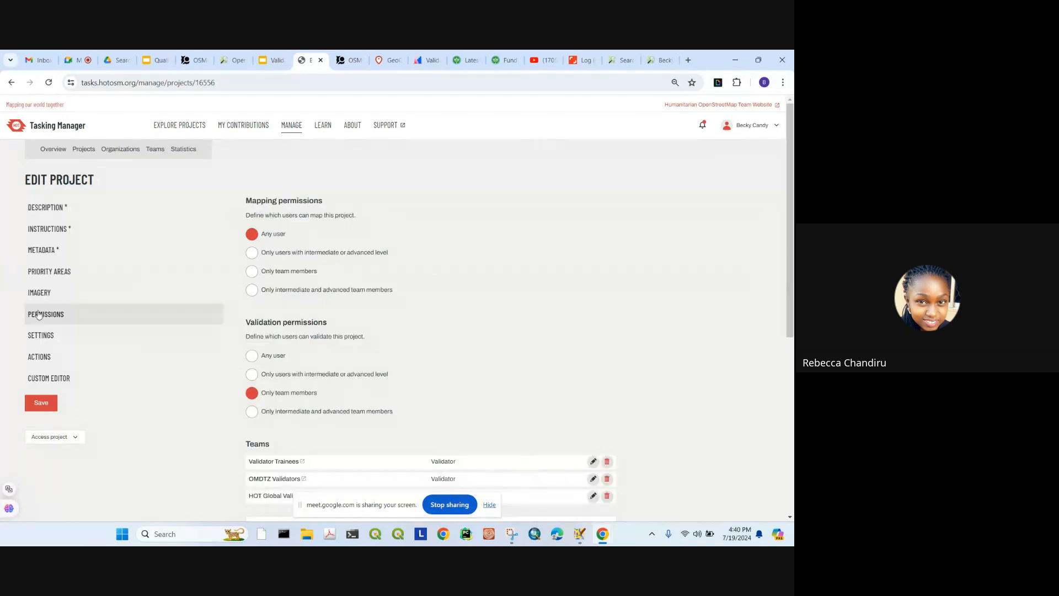
click(252, 355)
scroll(205, 389, down, 1)
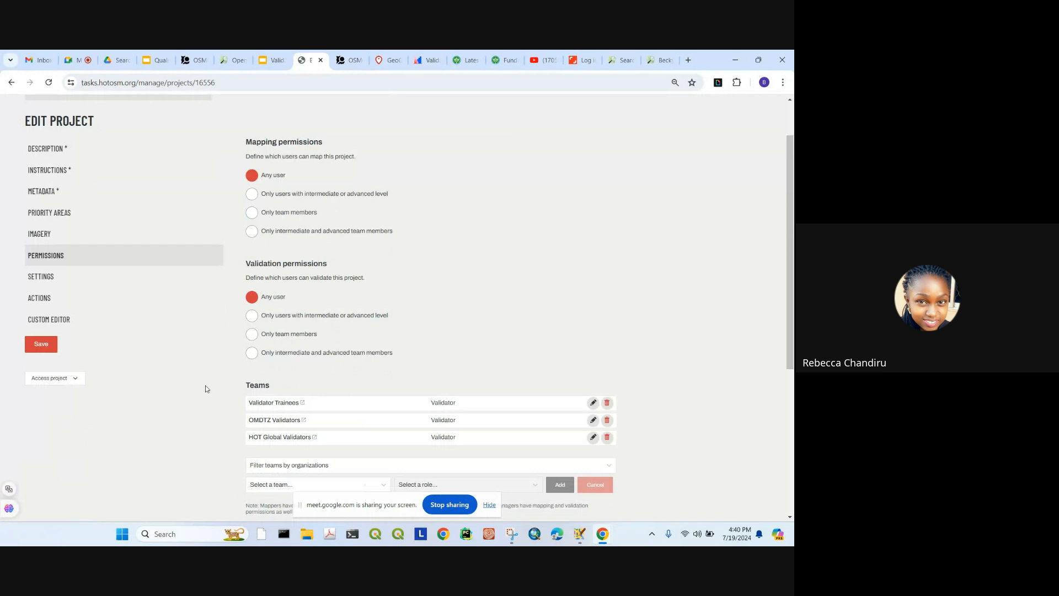
scroll(205, 389, down, 1)
click(40, 301)
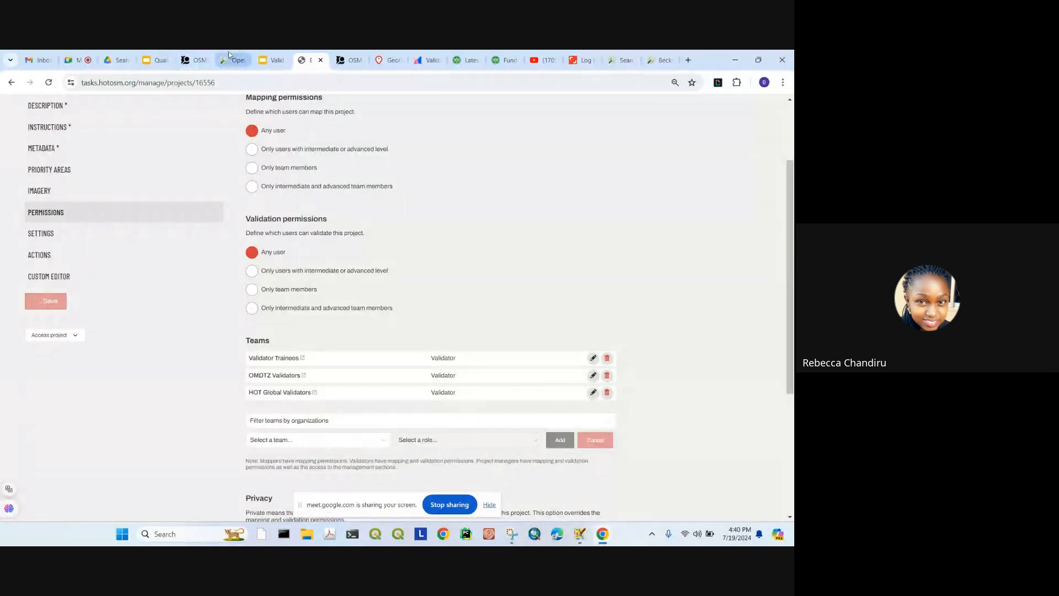
click(193, 60)
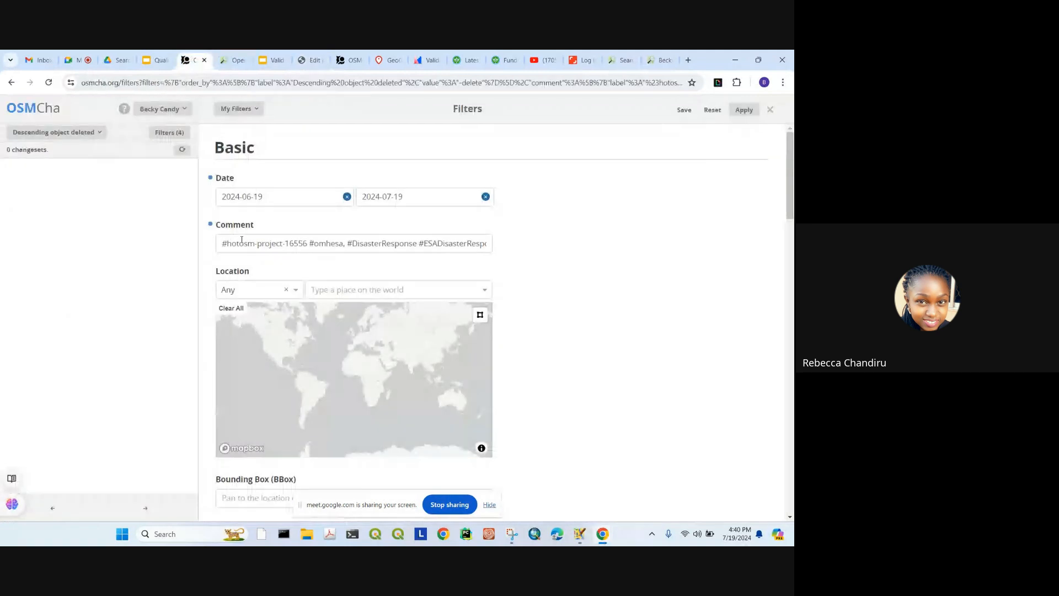
Step: Change the filter's start date to 2024-04-01, keeping the 2024-07-19 end, and reapply it
click(770, 109)
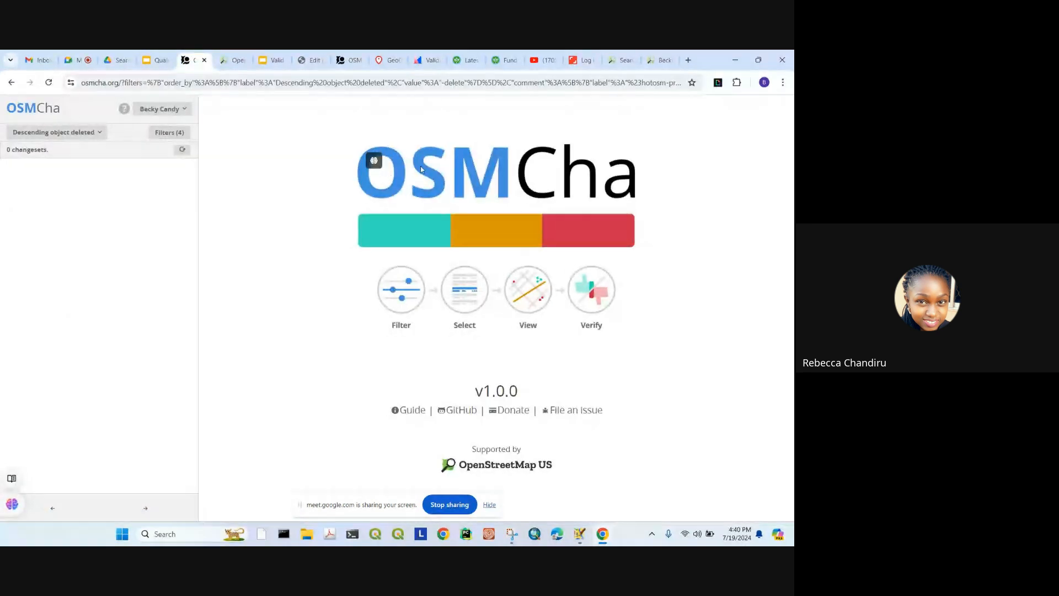
click(156, 133)
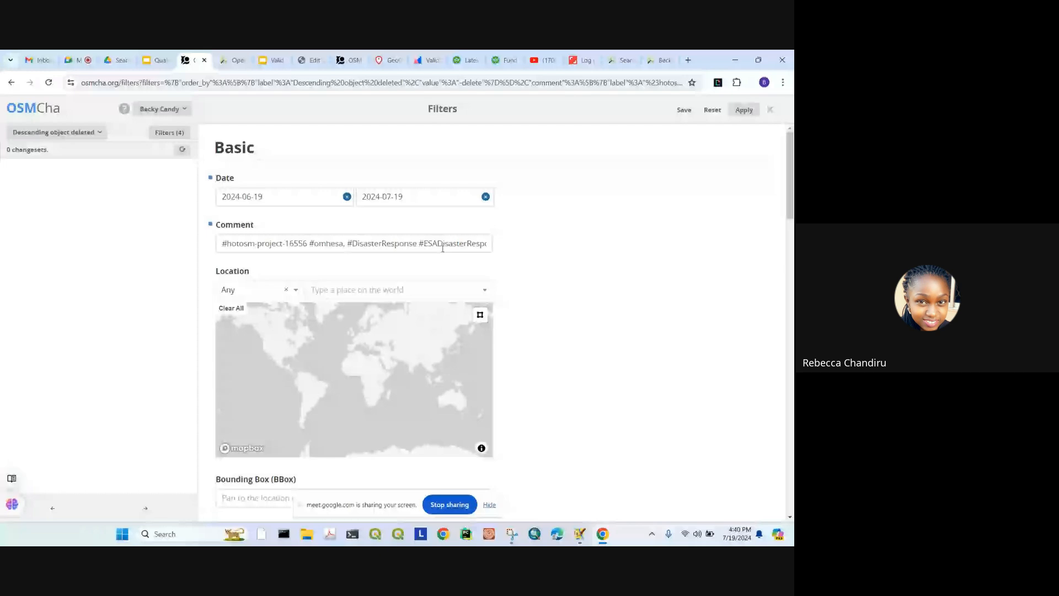
click(259, 196)
click(228, 220)
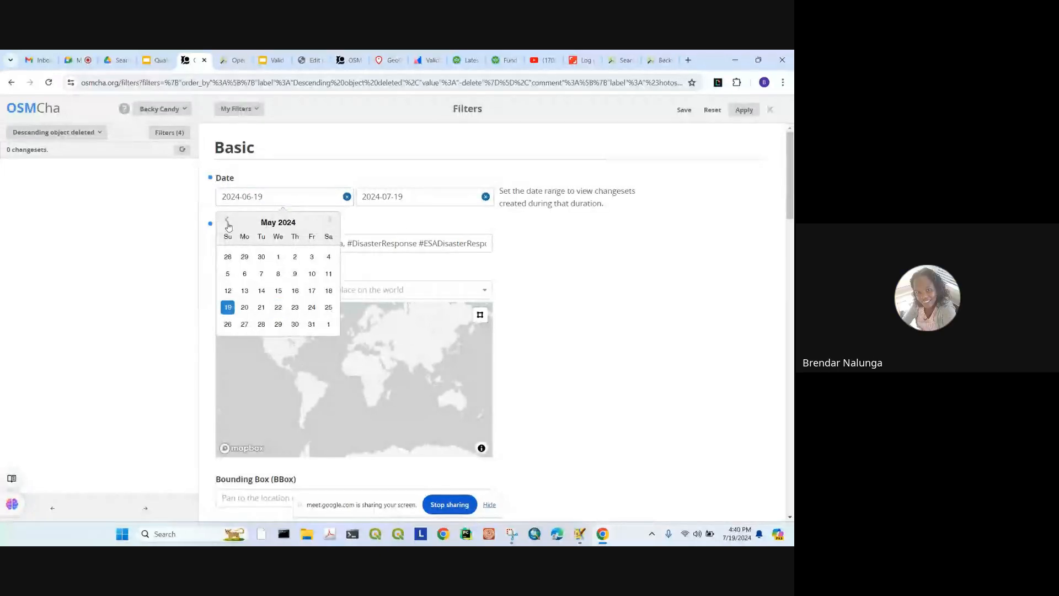
click(228, 308)
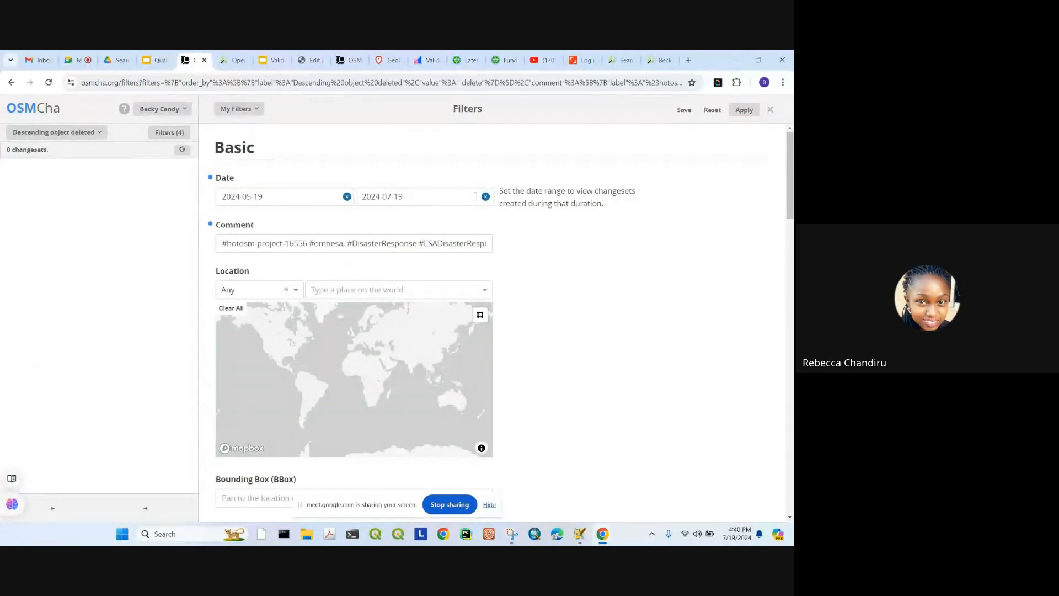
click(252, 195)
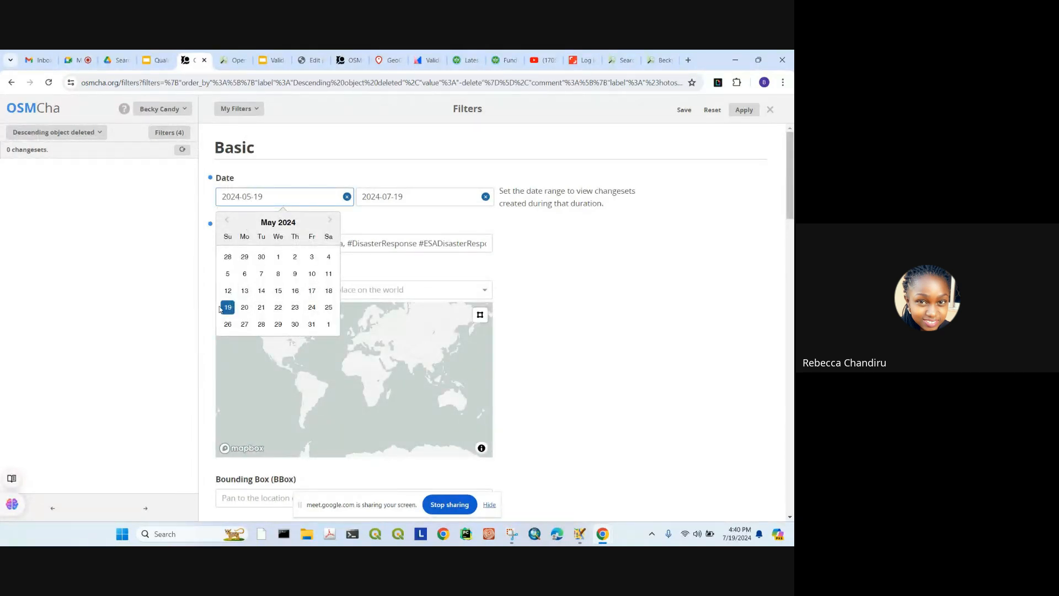
click(227, 220)
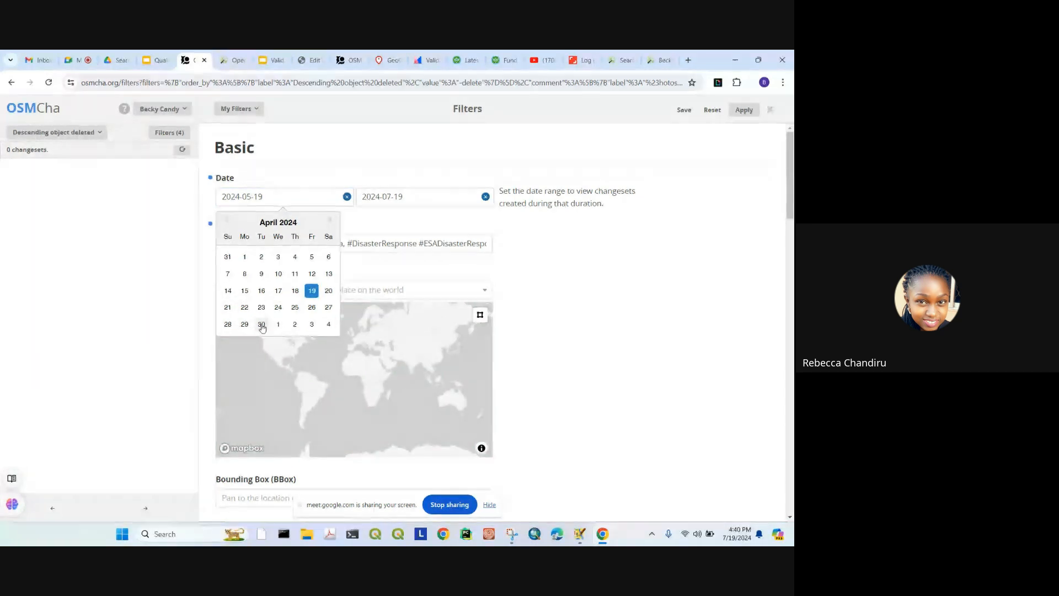
click(243, 257)
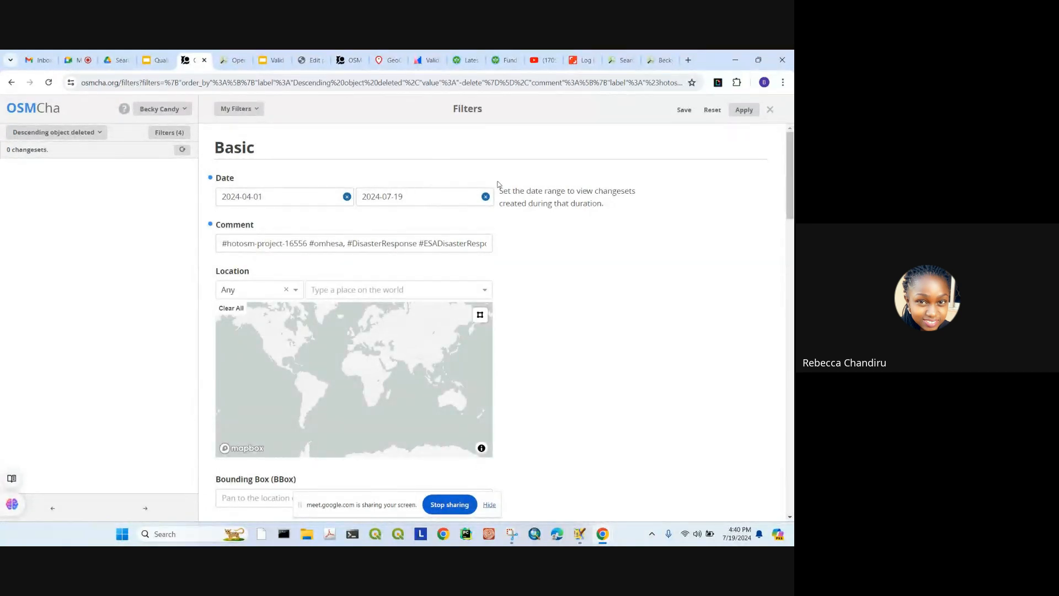
click(744, 110)
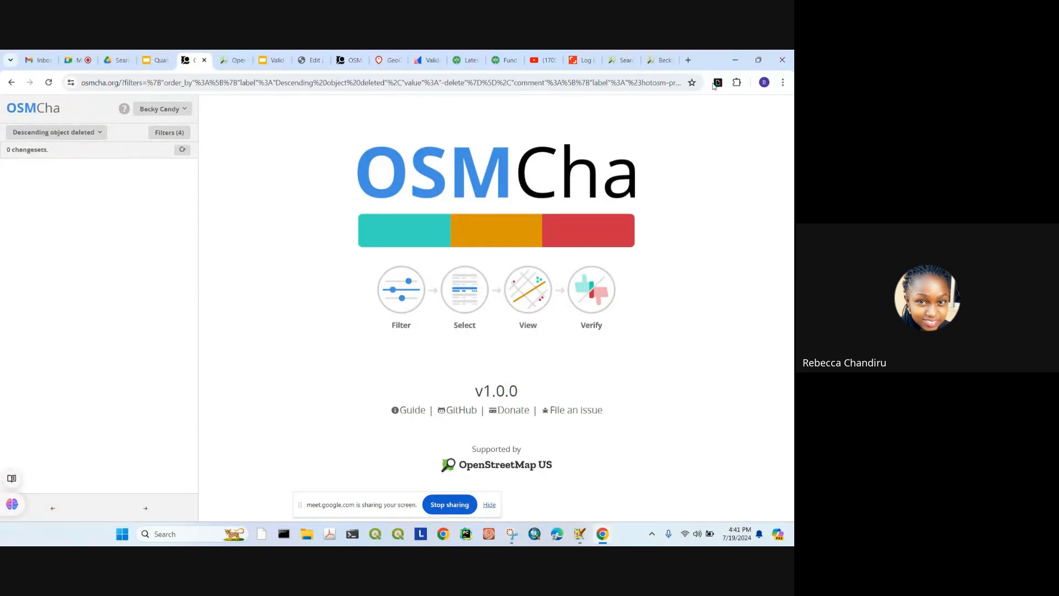
Step: Switch the changeset list's sort order away from most objects deleted
click(8, 138)
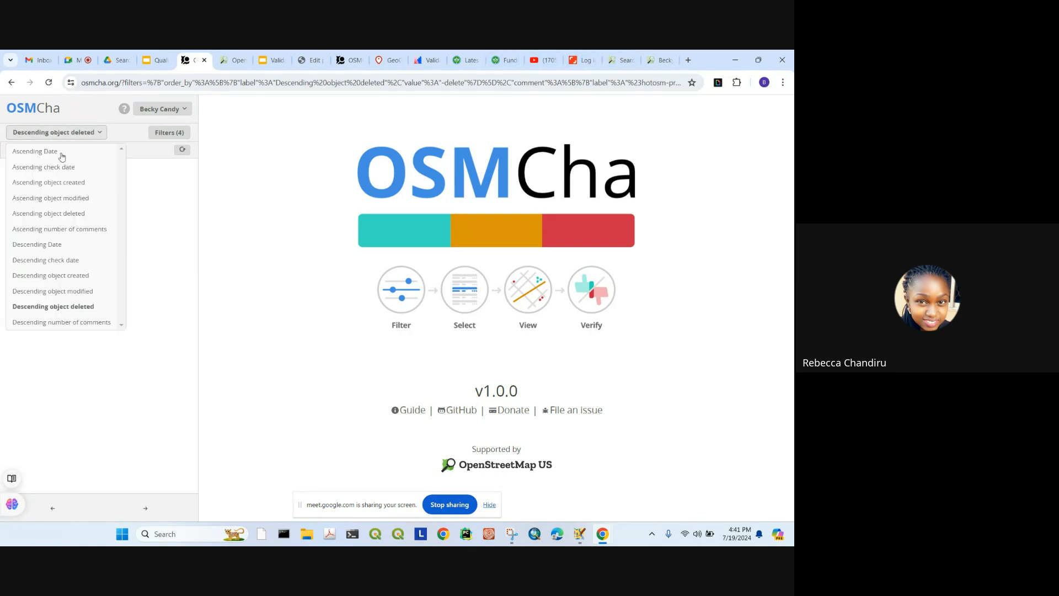
click(56, 157)
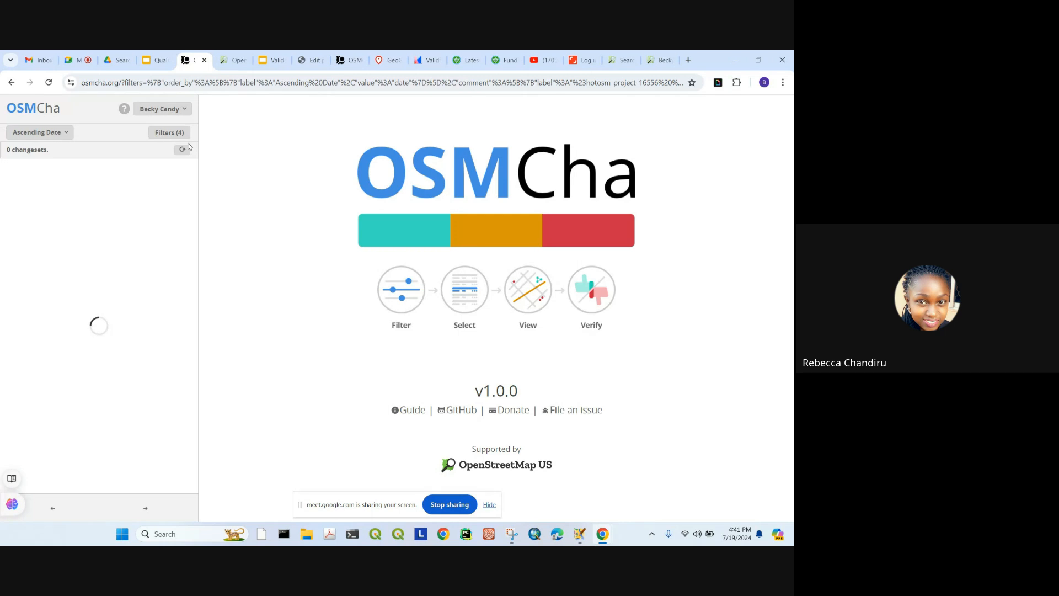
click(40, 132)
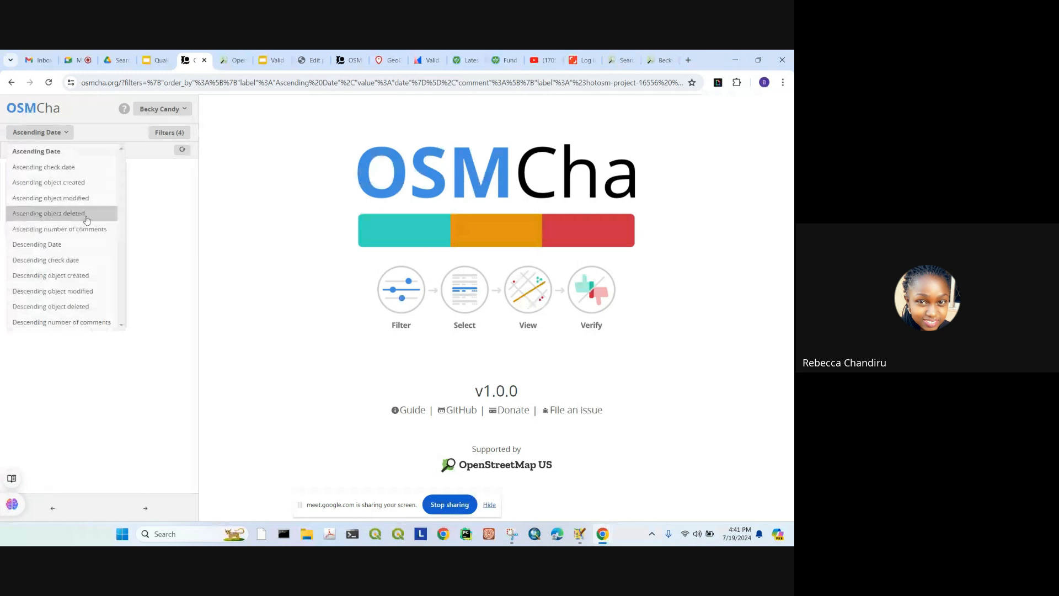
click(86, 220)
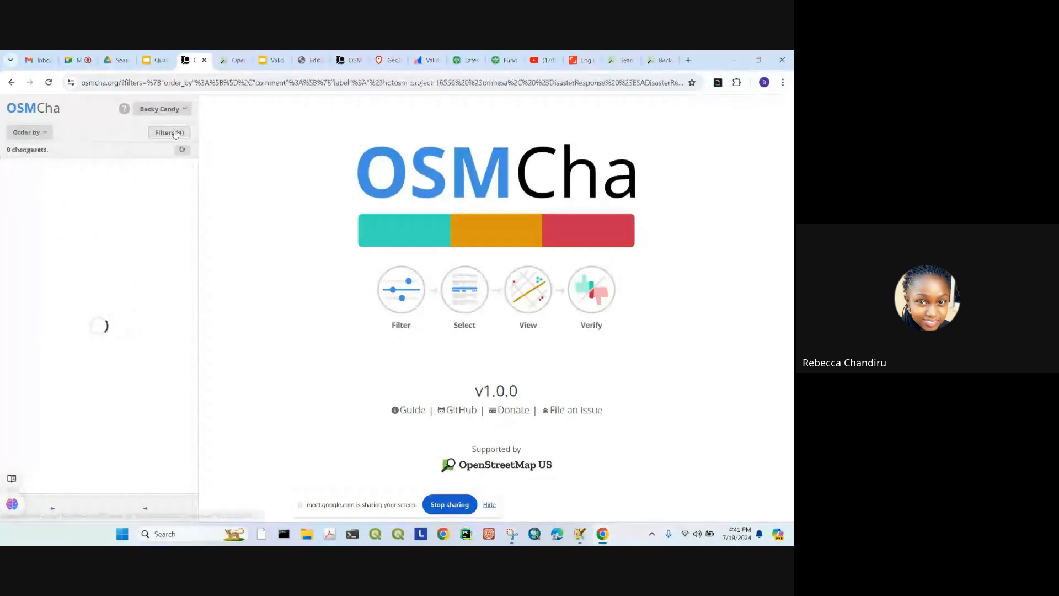
Step: Remove the project hashtag from the Comment filter and apply it
click(175, 134)
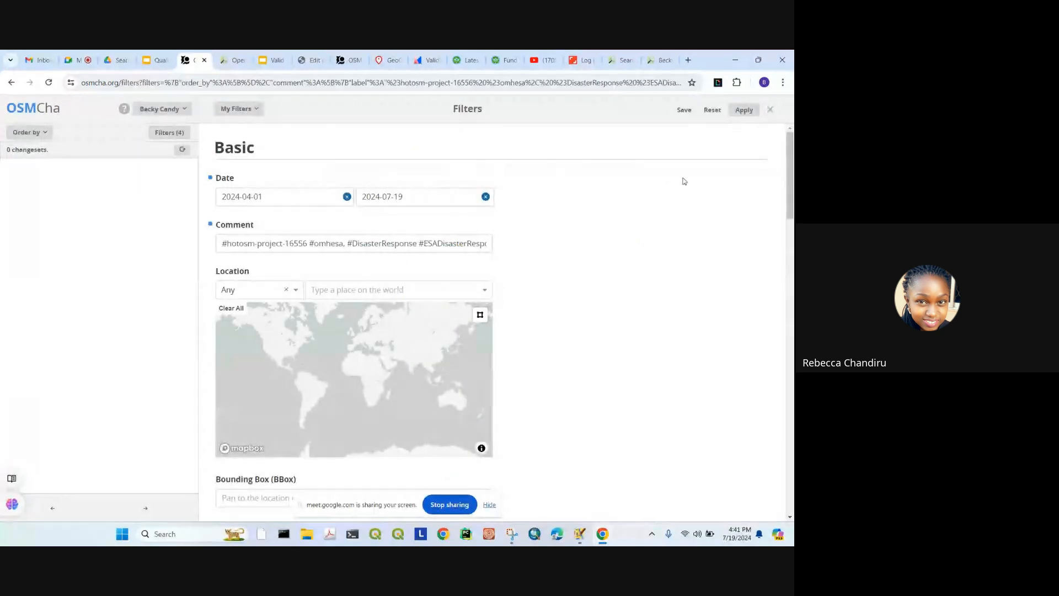
click(430, 244)
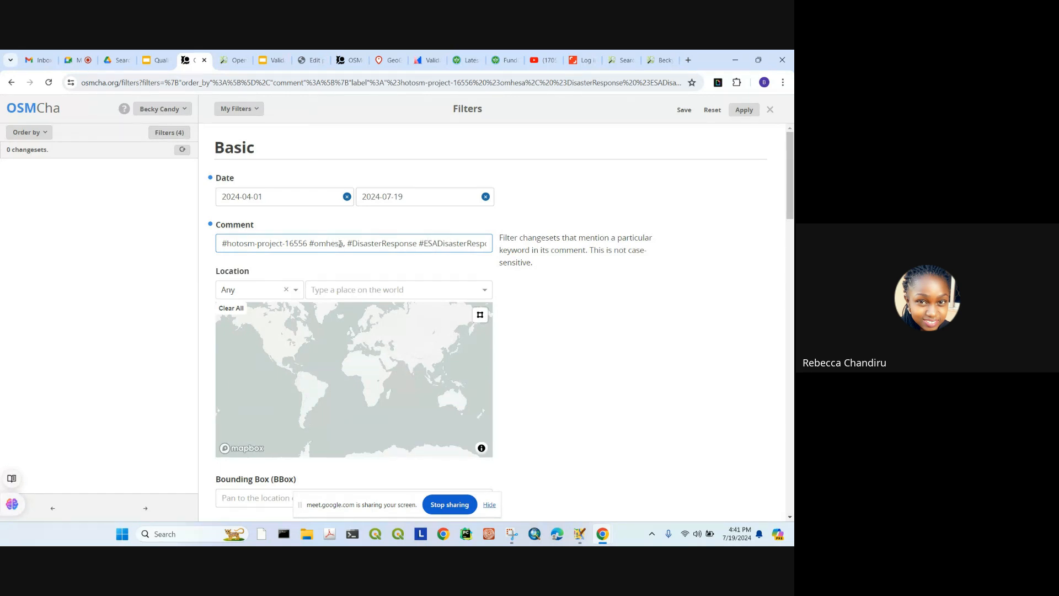
drag(307, 243, 181, 241)
key(BackSpace)
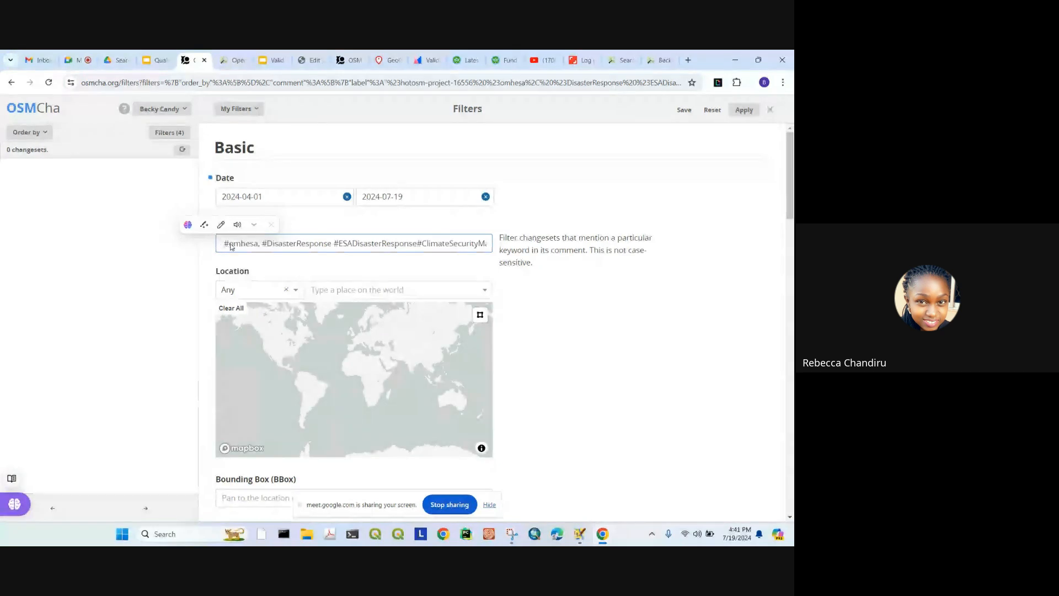
click(741, 109)
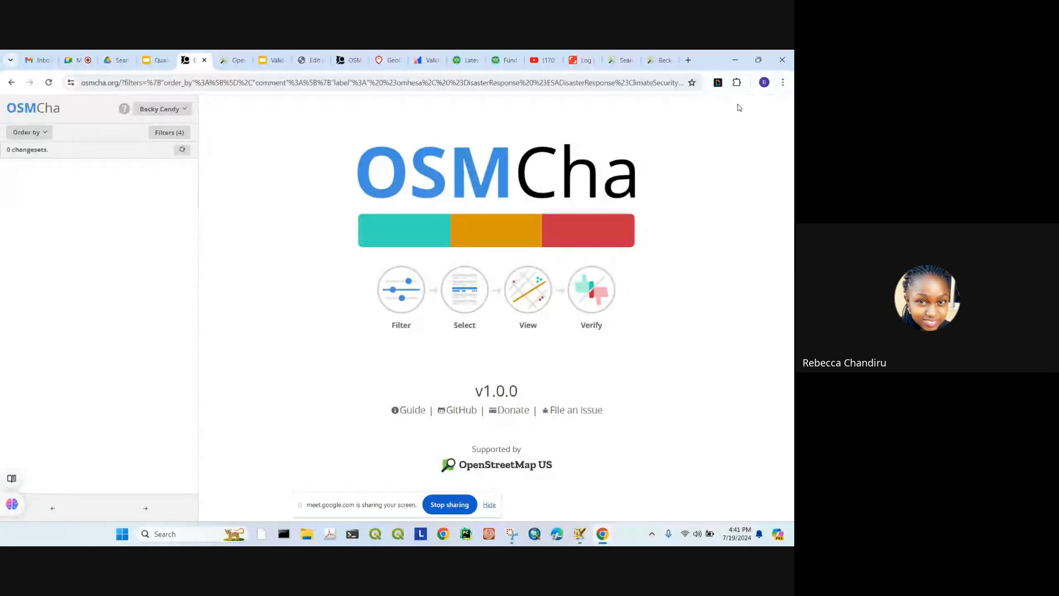
Step: Trim the Comment filter to #ClimateSecurityMapping2024#CIATpartnership2024 and apply it
click(166, 133)
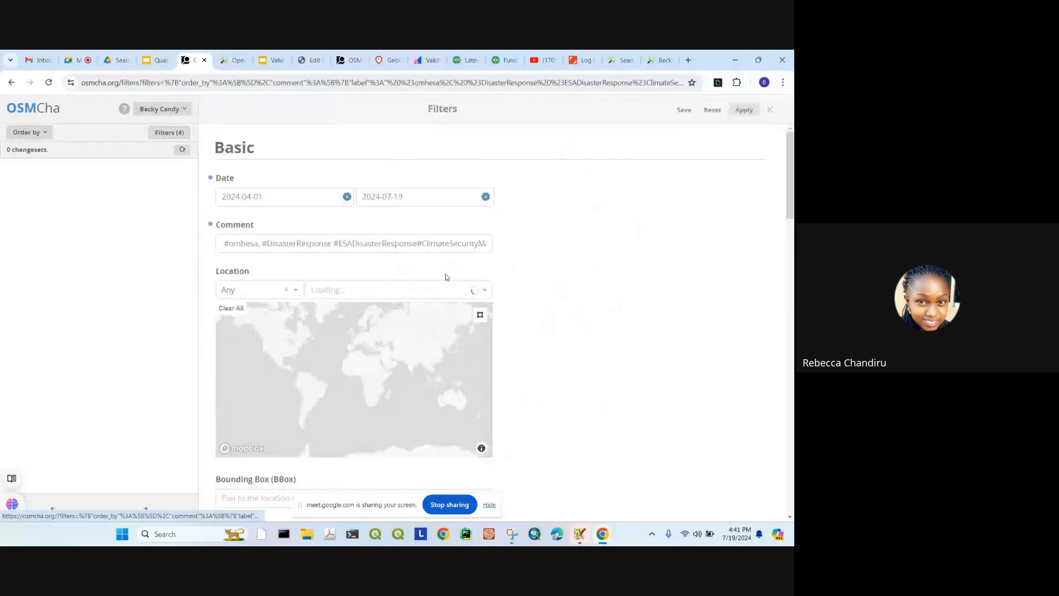
drag(223, 243, 329, 237)
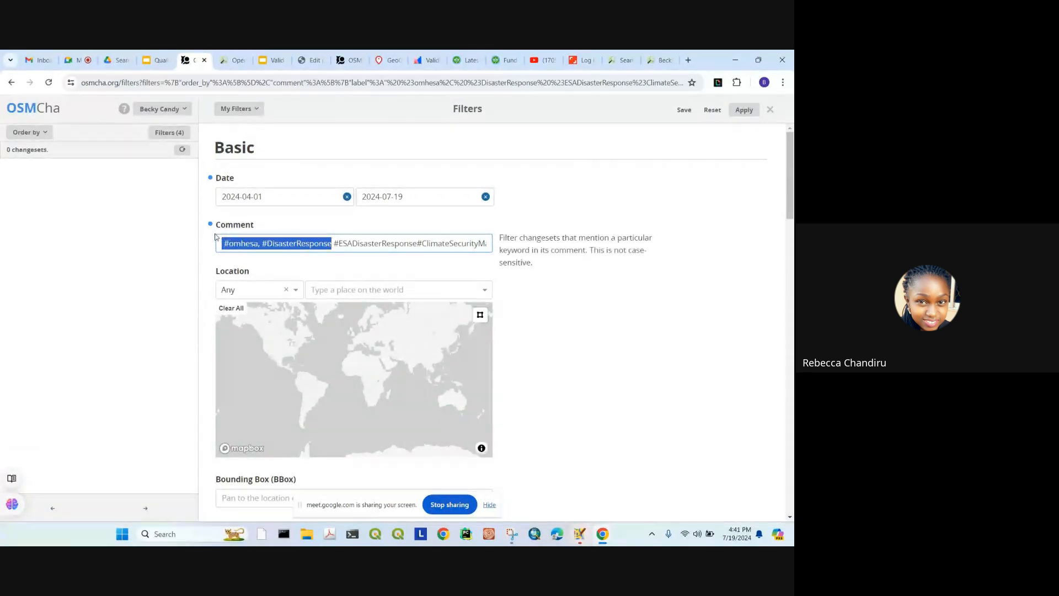
drag(421, 244, 221, 243)
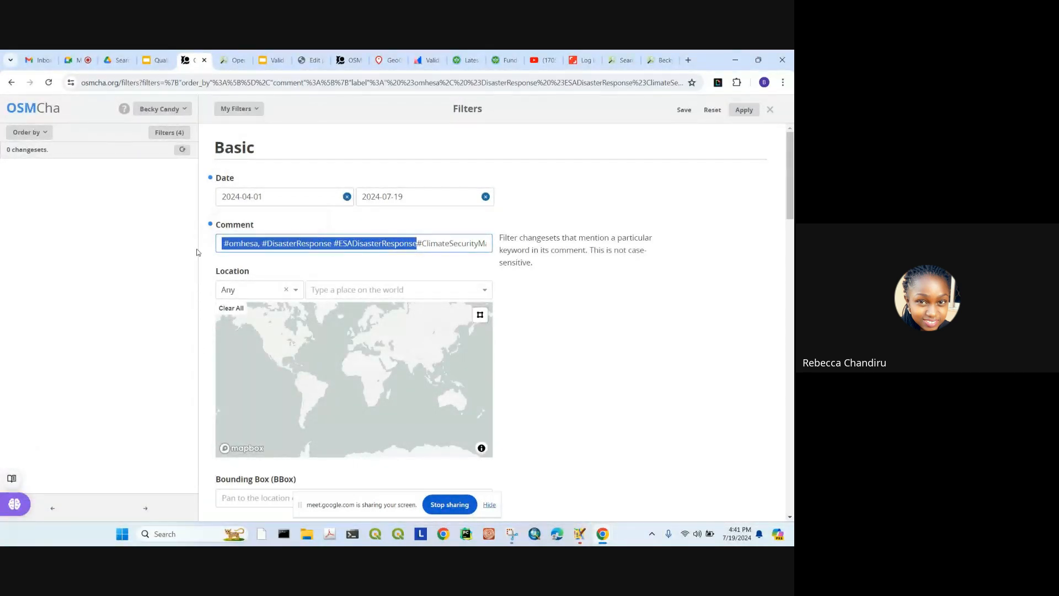
key(BackSpace)
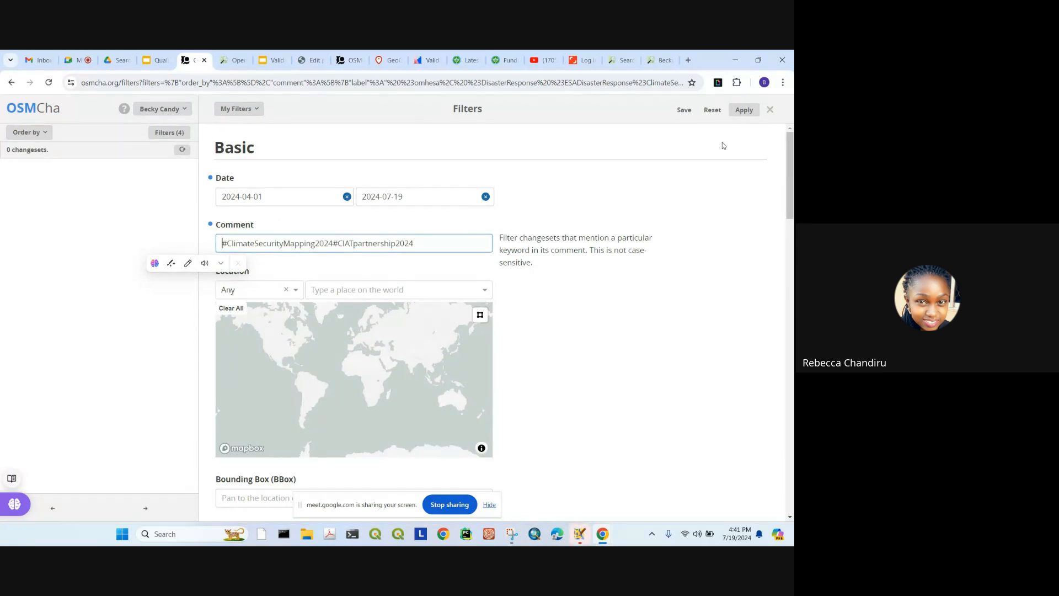
click(744, 110)
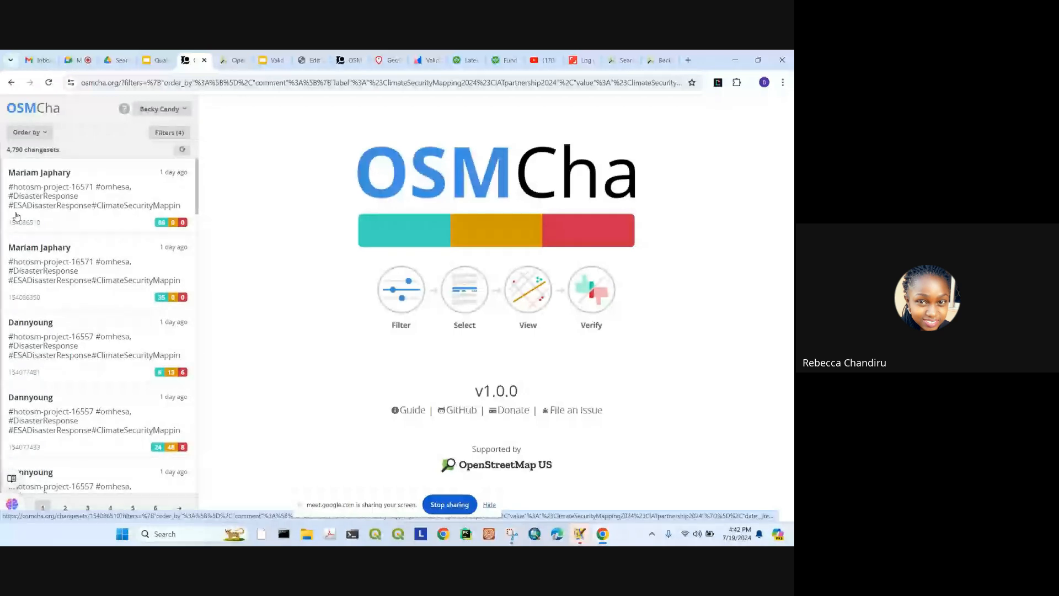
Step: Open changeset 154076936 from the filtered list
scroll(148, 415, down, 7)
scroll(148, 414, down, 20)
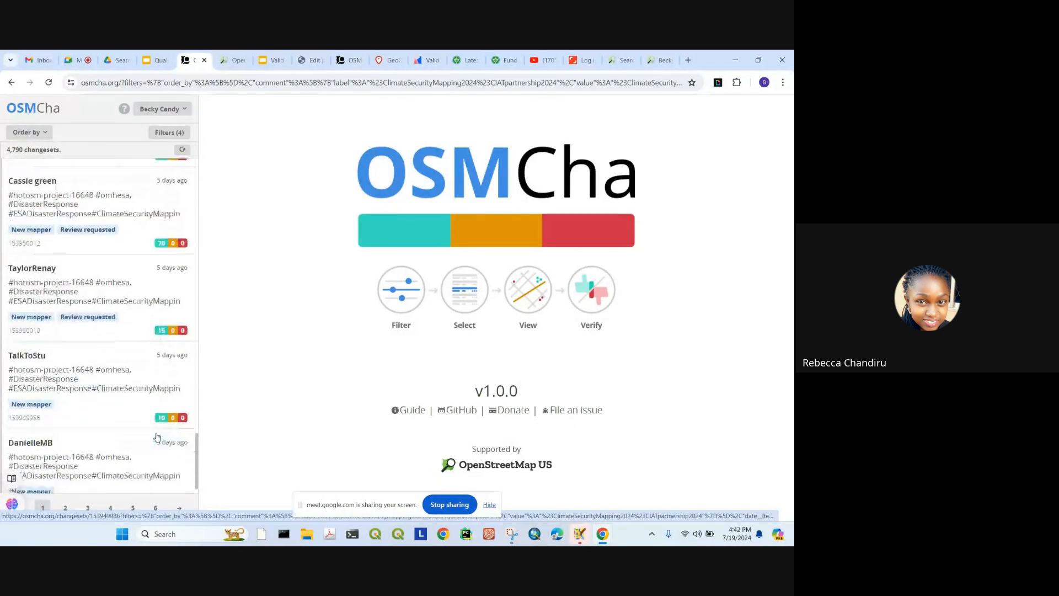
scroll(155, 435, up, 15)
scroll(104, 245, up, 5)
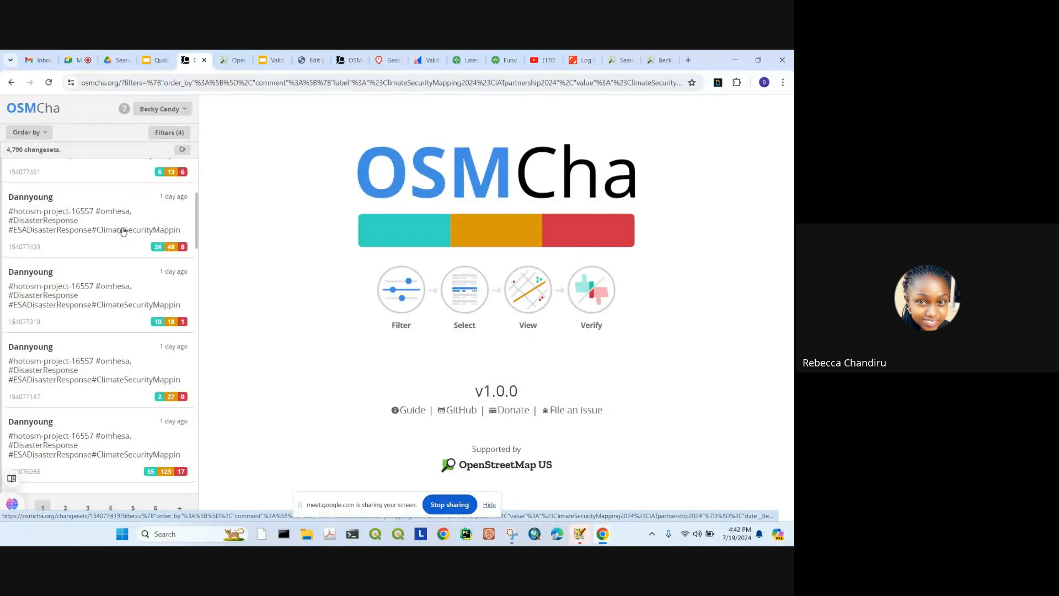
click(111, 402)
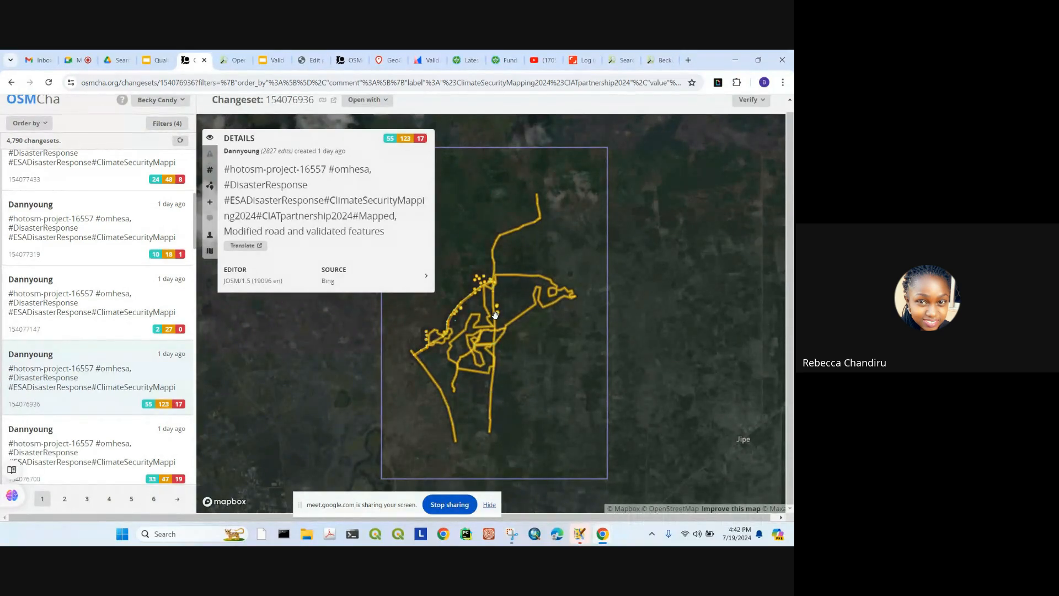
Step: Zoom the changeset map, then send changeset 154076936 to JOSM via 'Open with'
scroll(431, 309, up, 5)
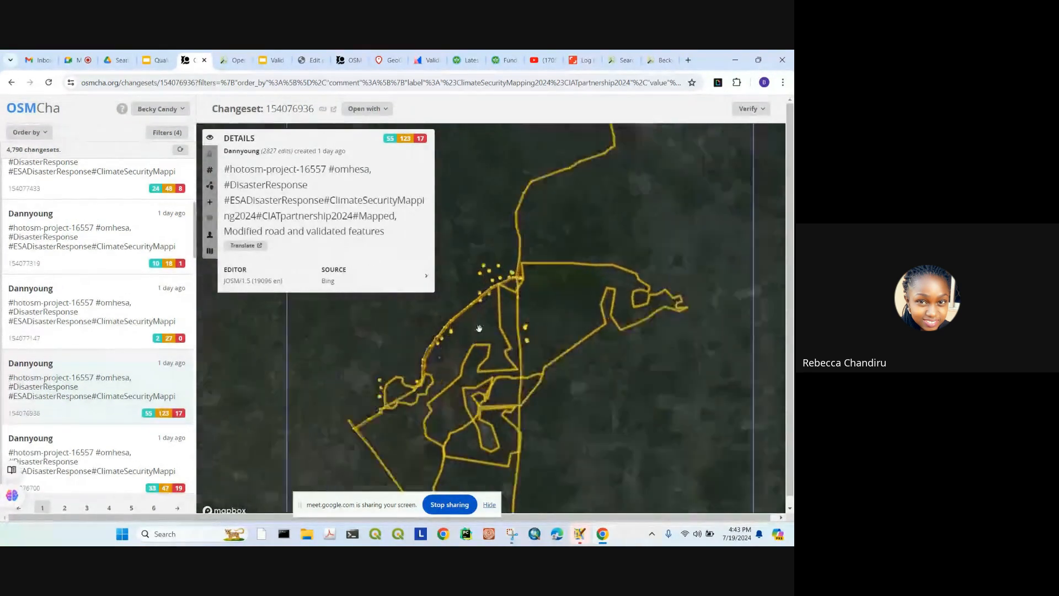
scroll(593, 271, up, 5)
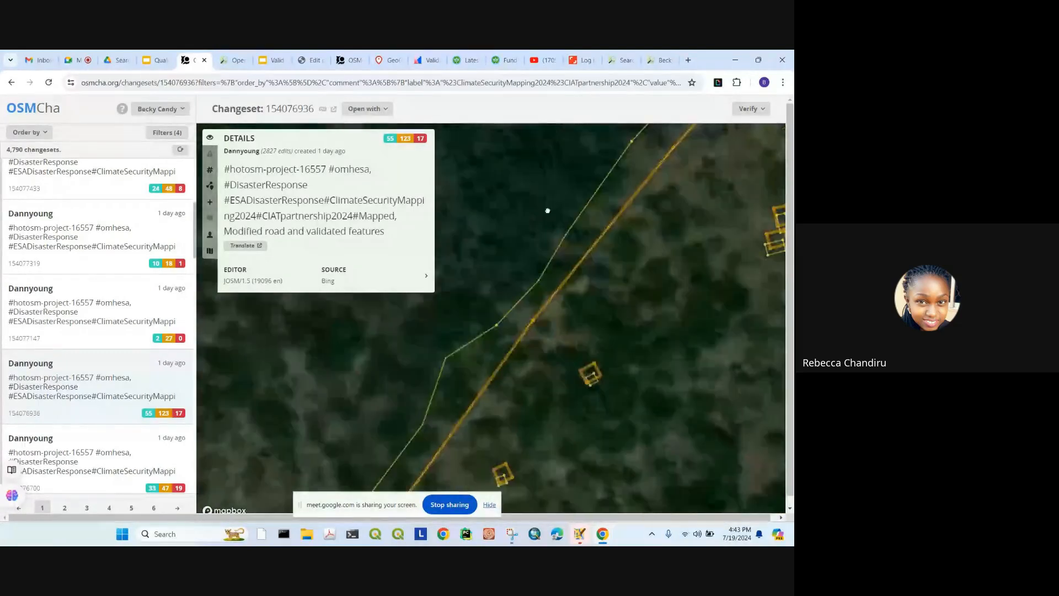
scroll(554, 312, up, 3)
scroll(561, 270, down, 5)
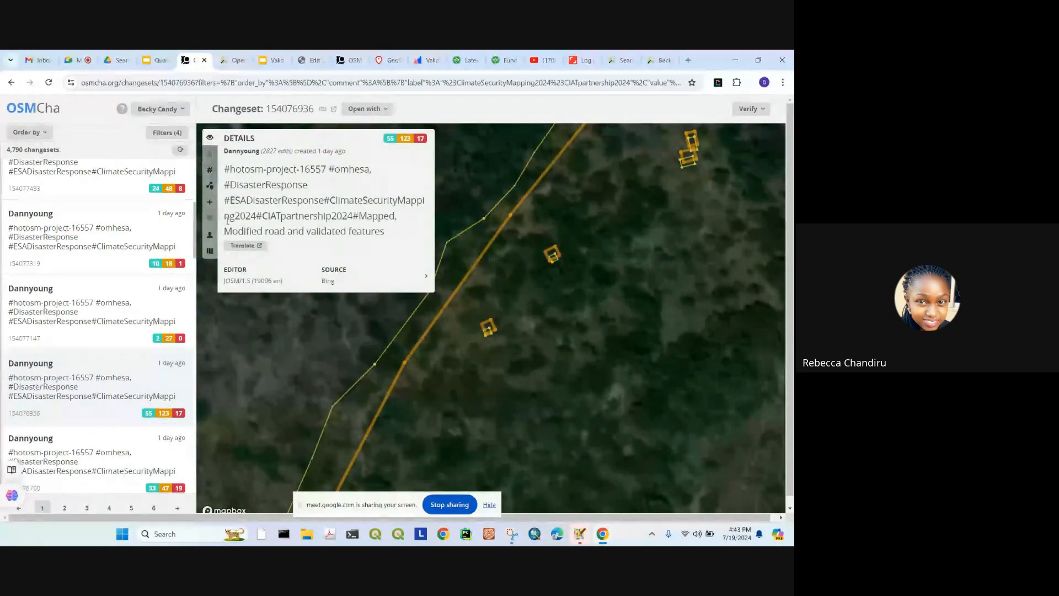
click(361, 109)
click(368, 167)
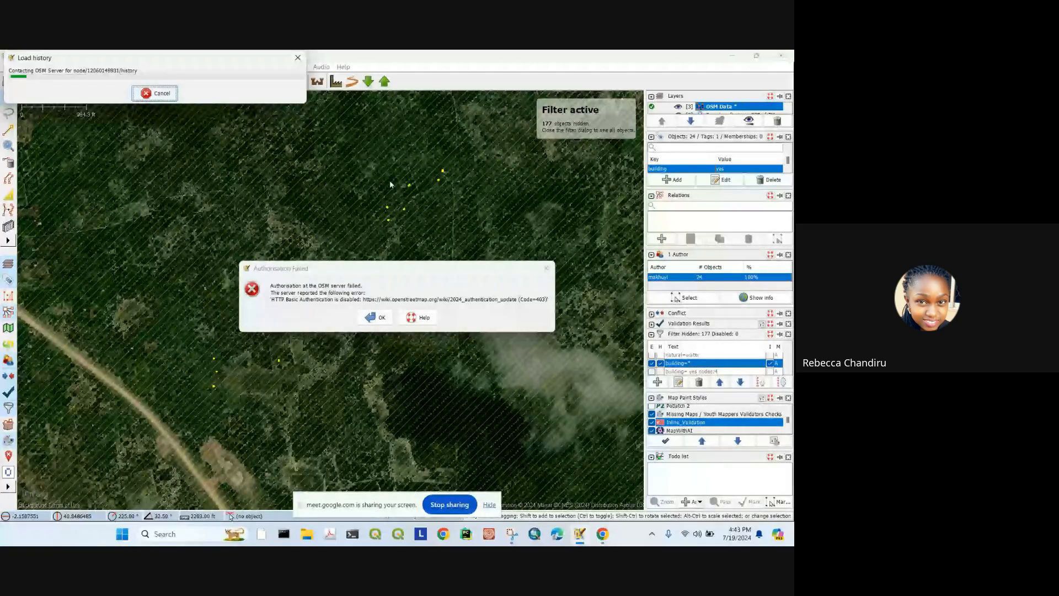
Step: Return from JOSM to the browser and view changeset 154076936's details in OSMCha
mouse_move(607, 544)
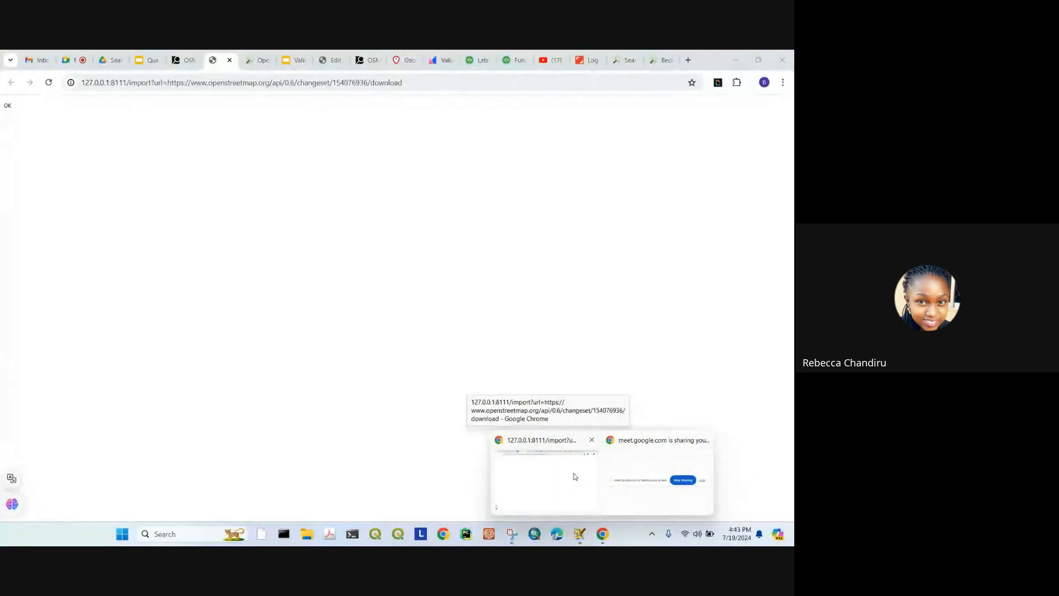
click(574, 482)
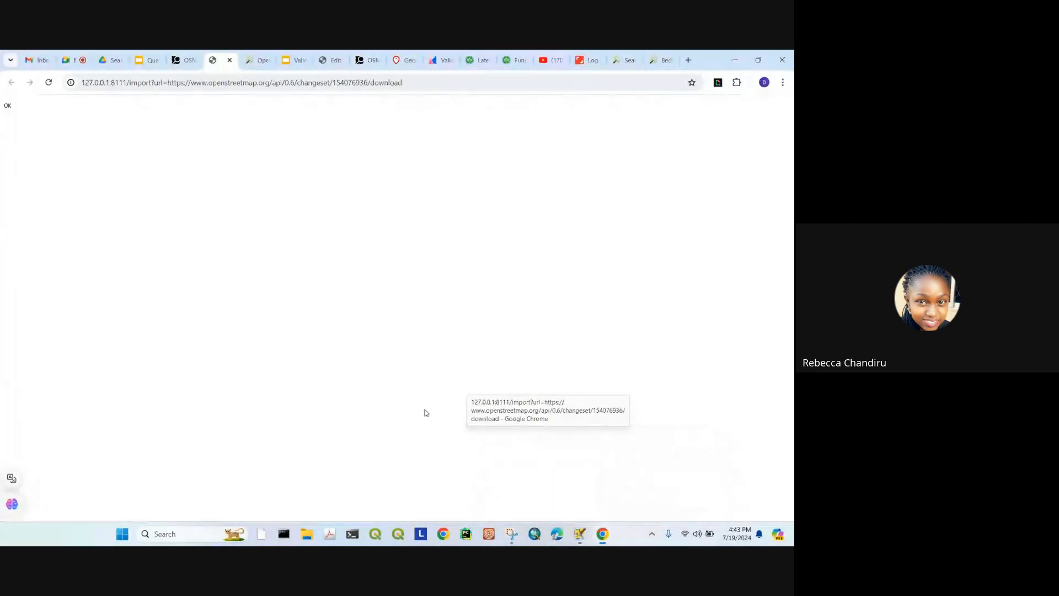
click(184, 60)
scroll(554, 352, down, 4)
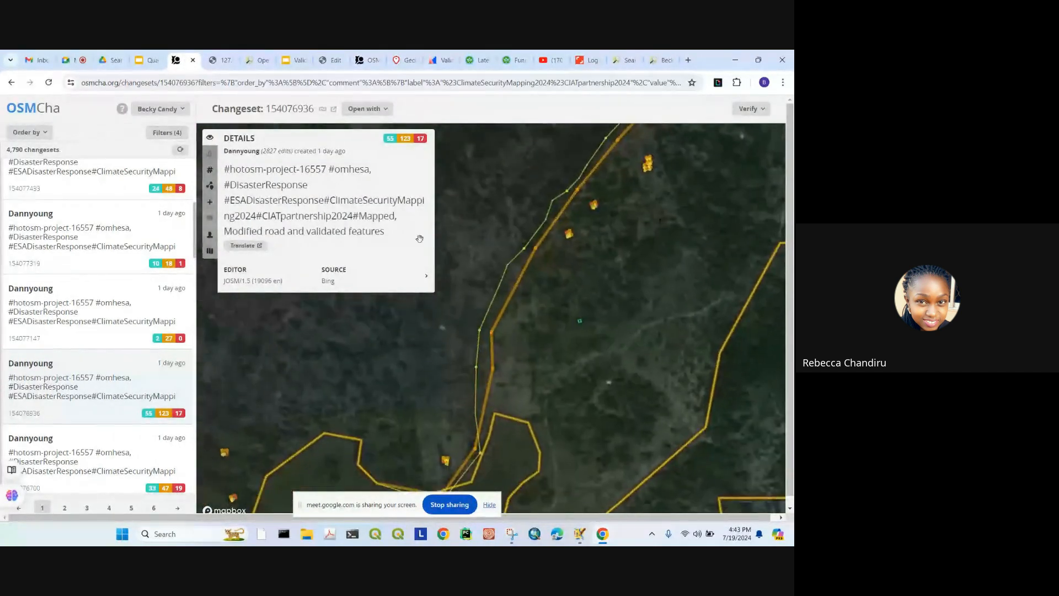
Step: Pan over changeset 154076936's buildings, then open its empty discussion and focus the comment box
scroll(599, 223, up, 3)
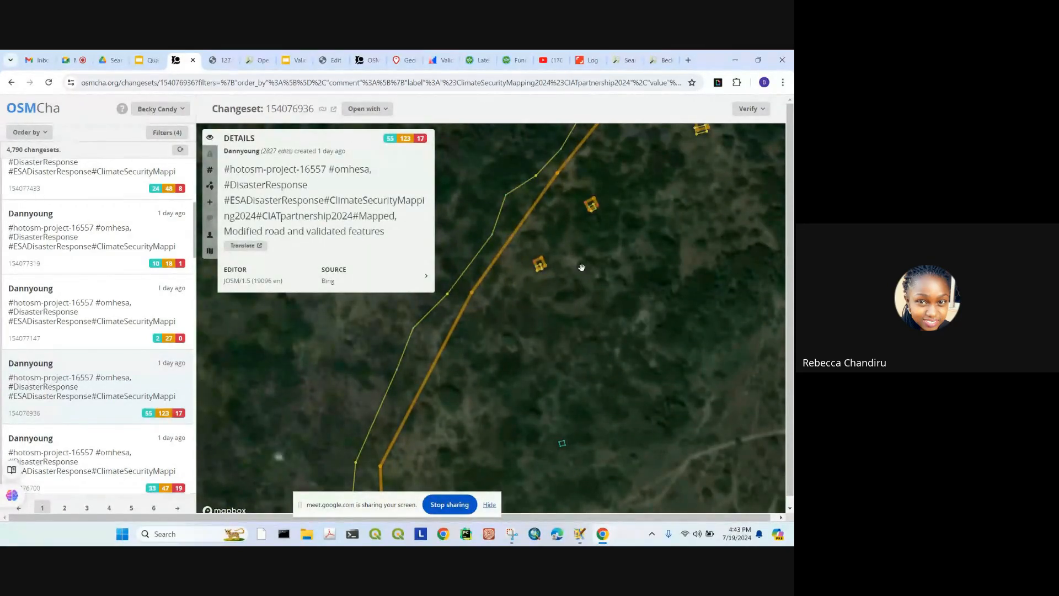
drag(580, 225, 566, 282)
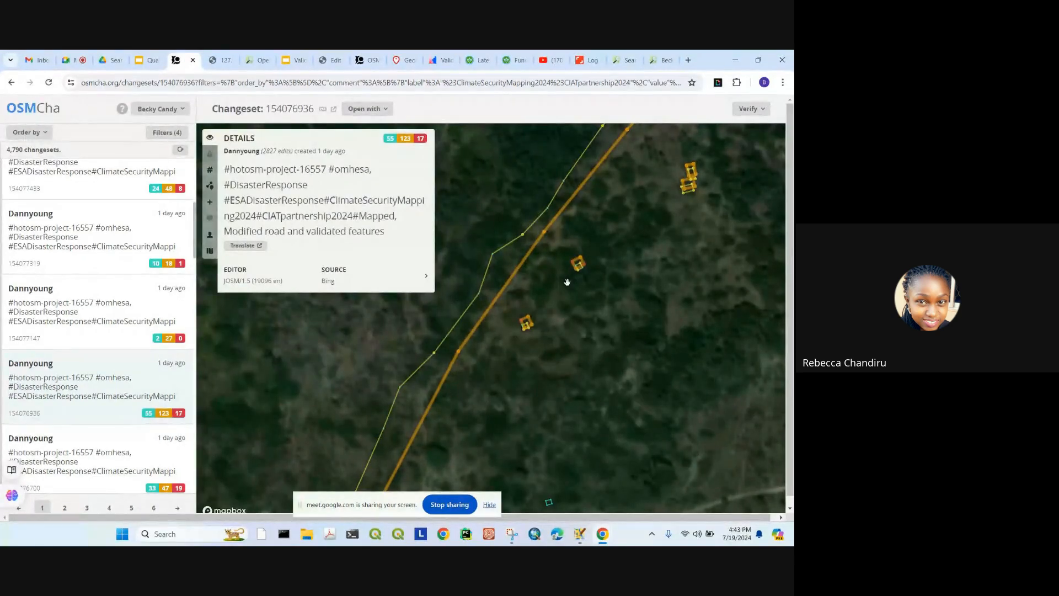
click(209, 217)
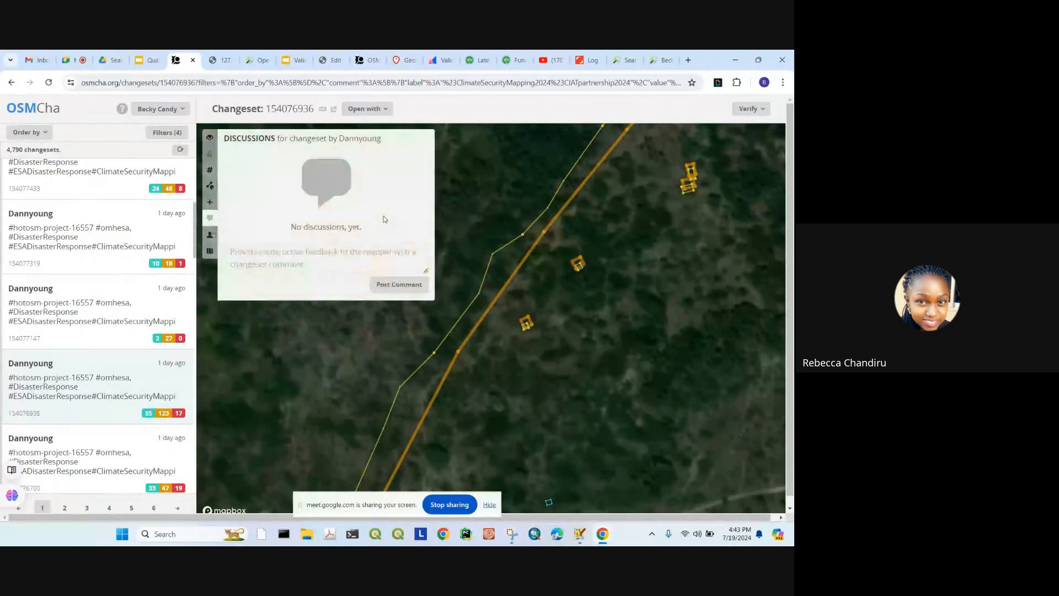
click(239, 256)
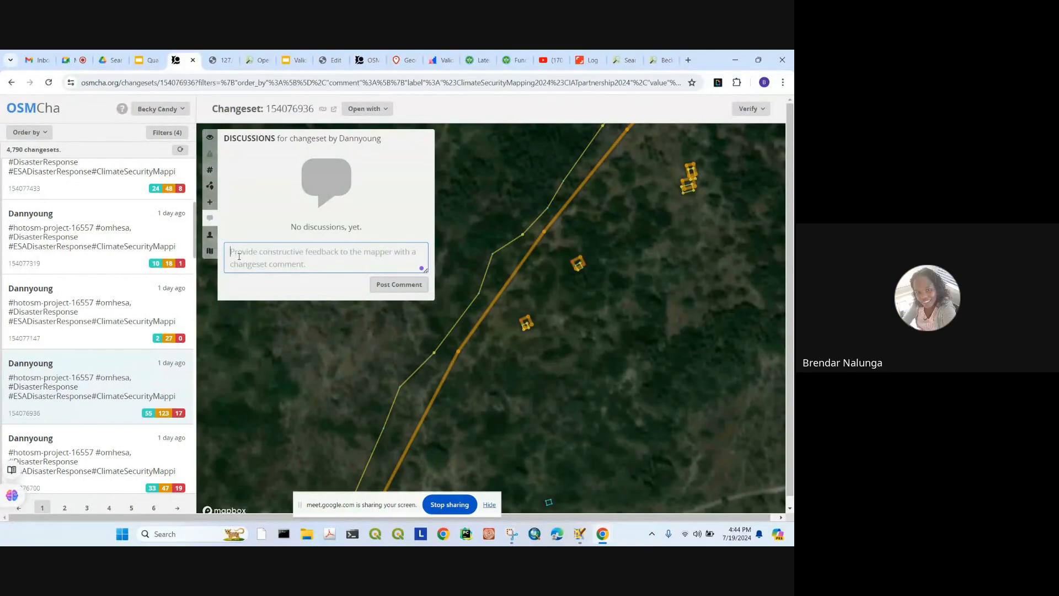
Step: Open the changeset filter settings and scroll down to the Users field
click(166, 133)
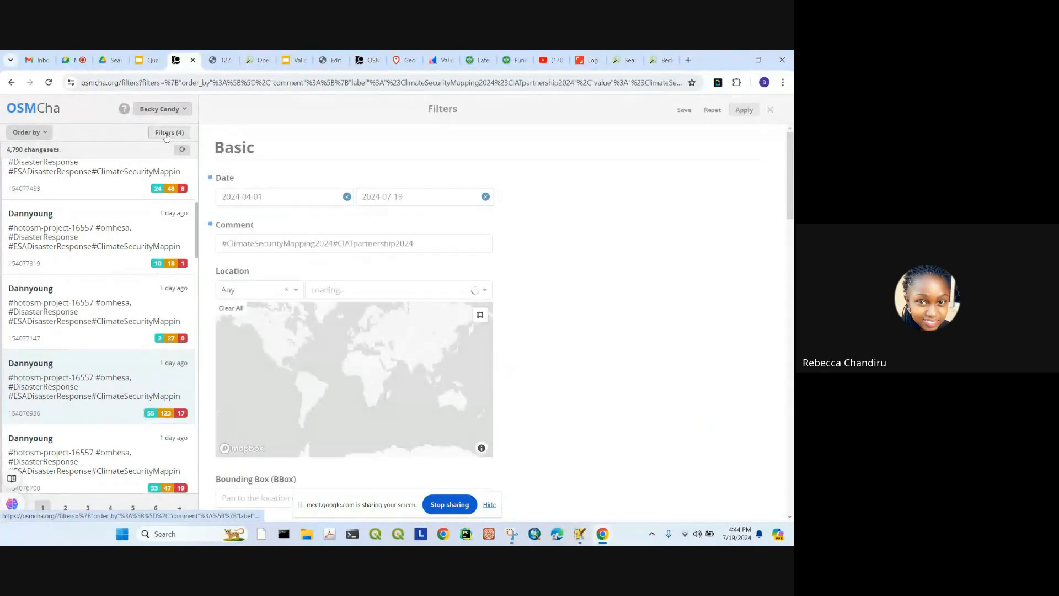
scroll(484, 228, down, 2)
scroll(483, 229, down, 7)
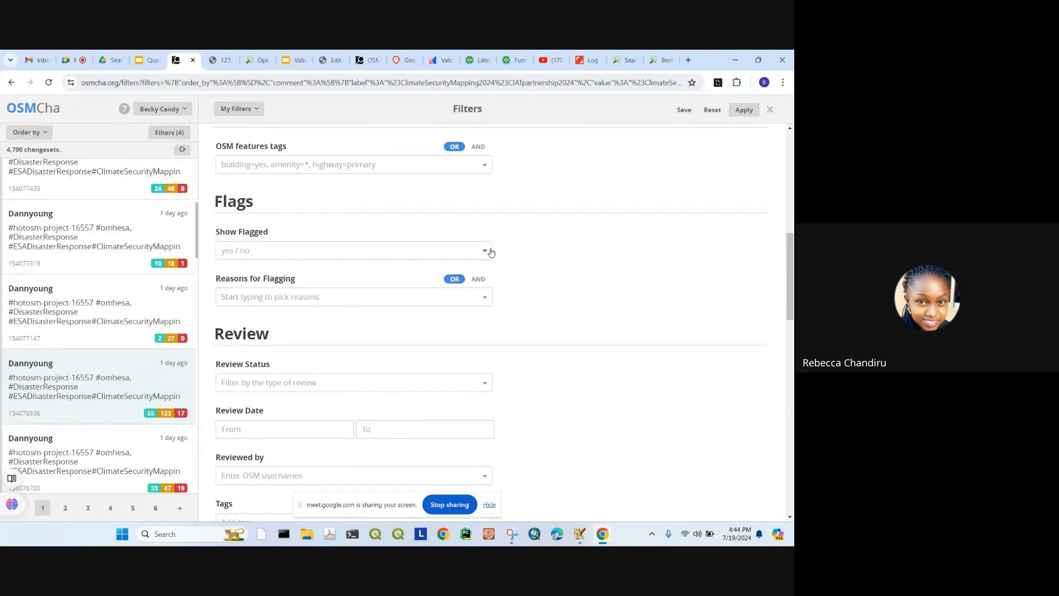
scroll(416, 309, down, 5)
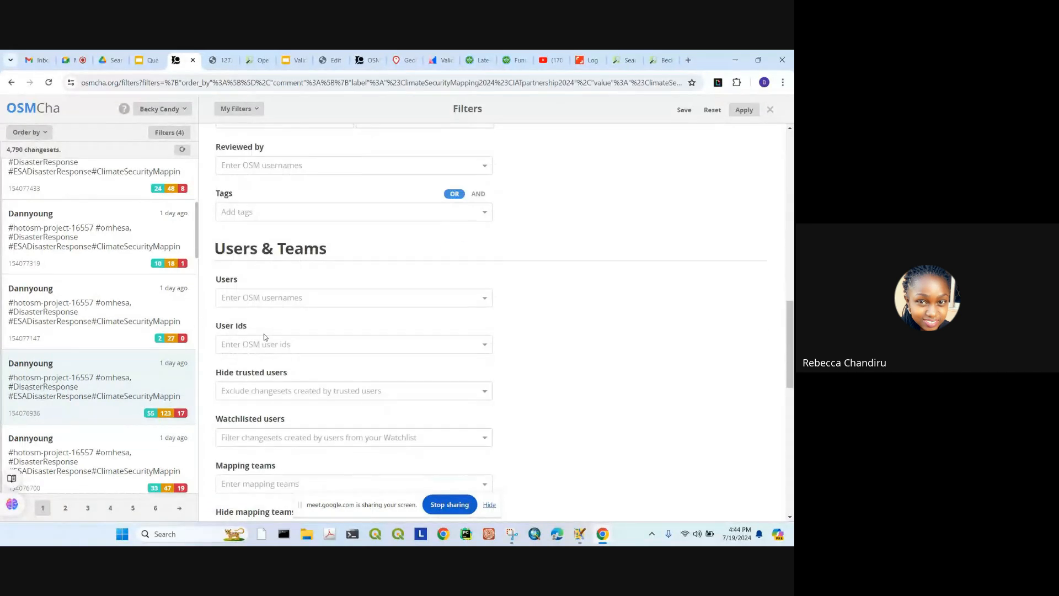
click(247, 300)
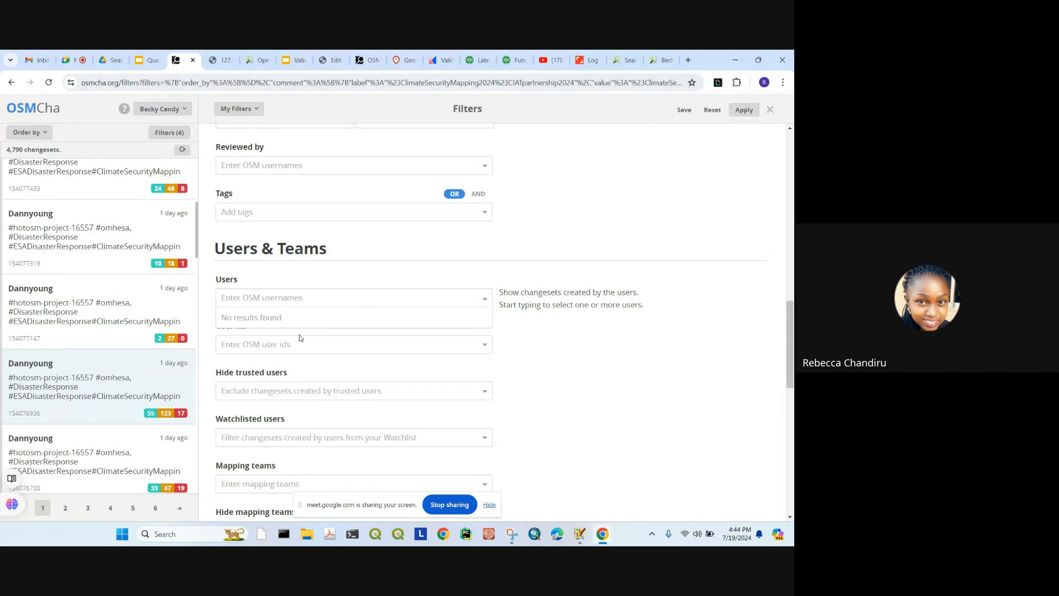
Step: Scroll through the filter sections and pan the Location map toward southern Tanzania
scroll(300, 338, up, 4)
scroll(499, 270, up, 2)
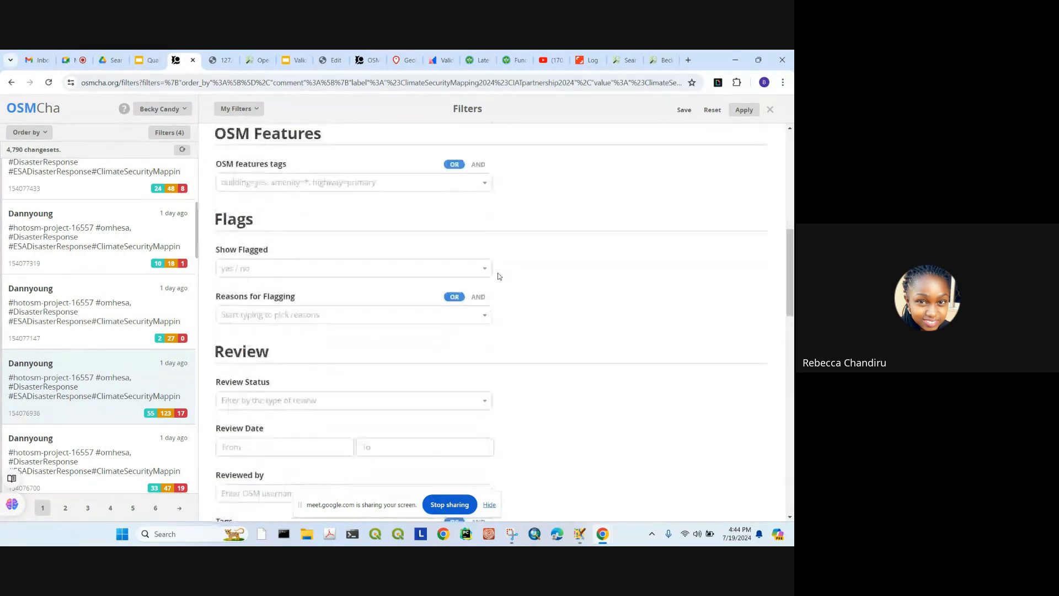
scroll(500, 276, down, 10)
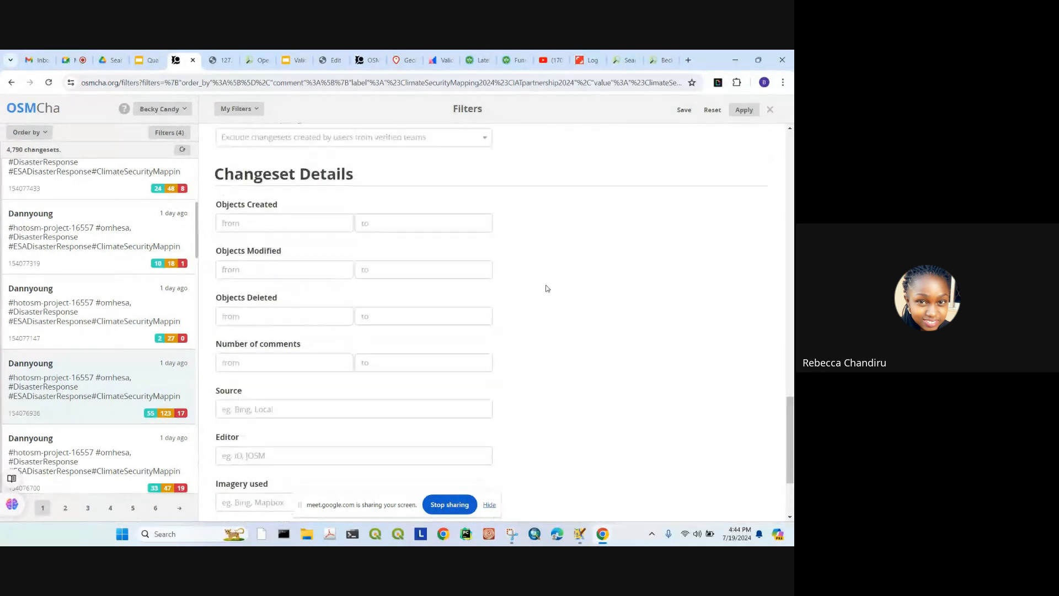
scroll(548, 288, up, 8)
scroll(511, 282, up, 5)
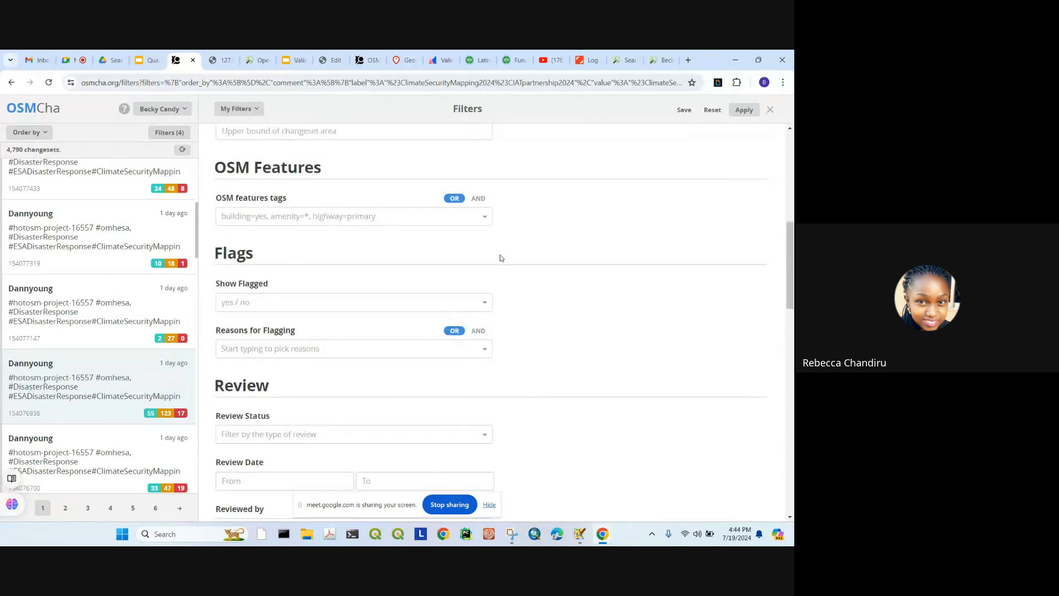
scroll(348, 262, up, 3)
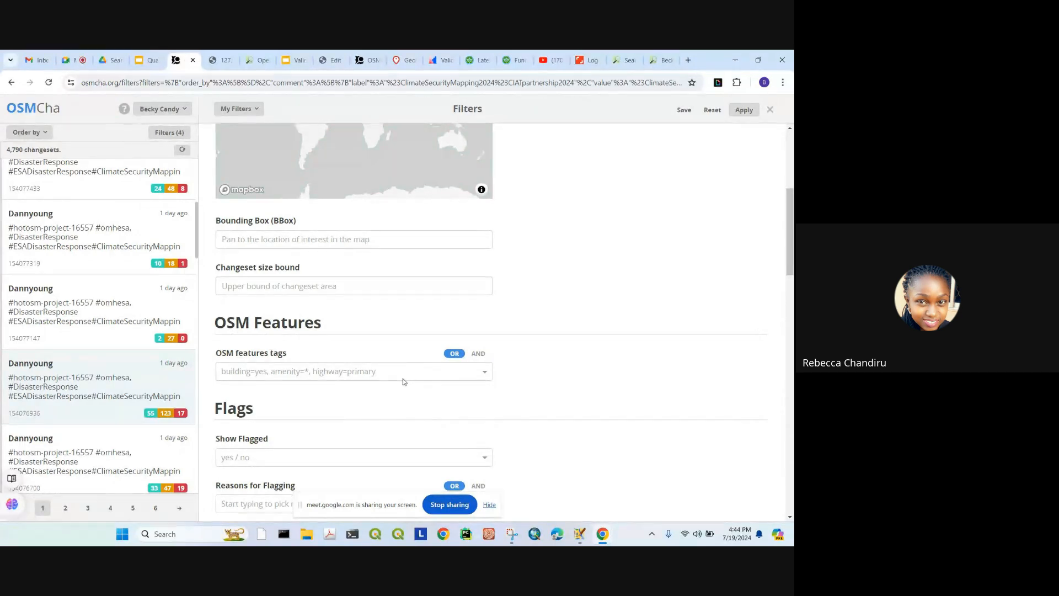
scroll(402, 380, down, 2)
scroll(401, 386, down, 2)
scroll(396, 362, down, 10)
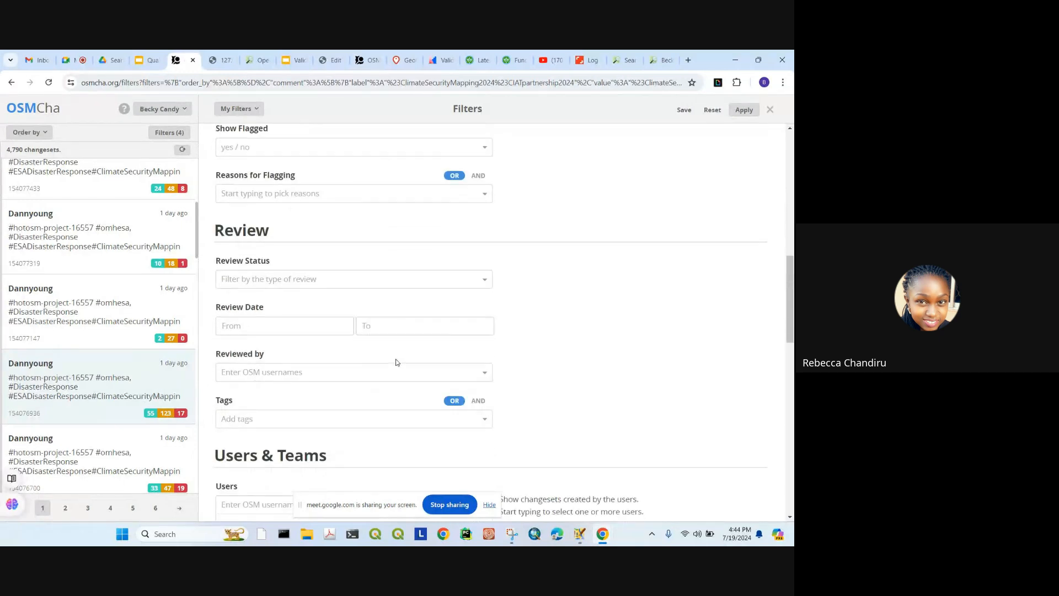
scroll(380, 366, down, 2)
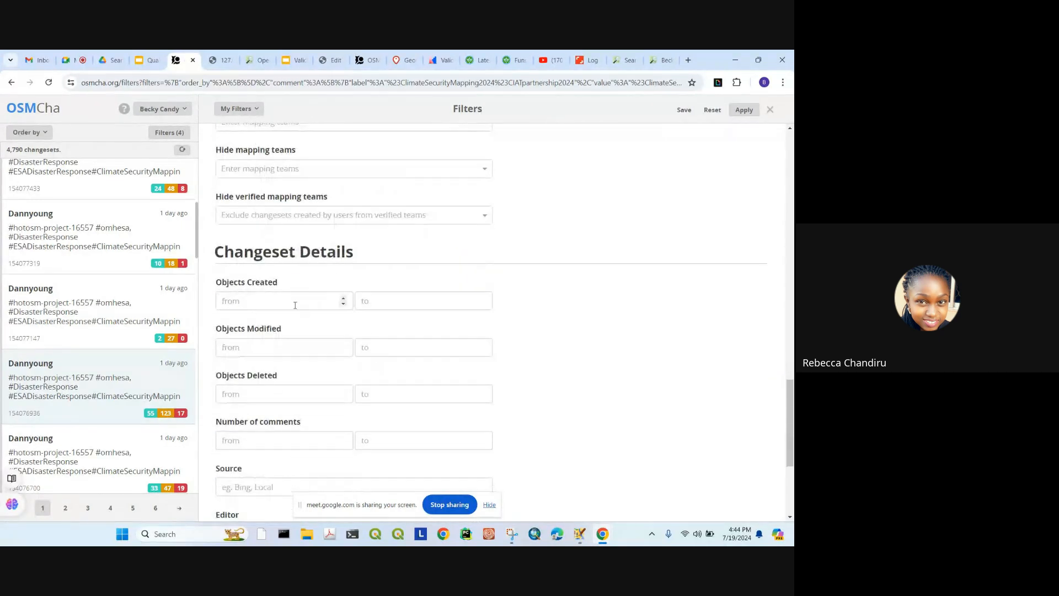
scroll(298, 309, down, 4)
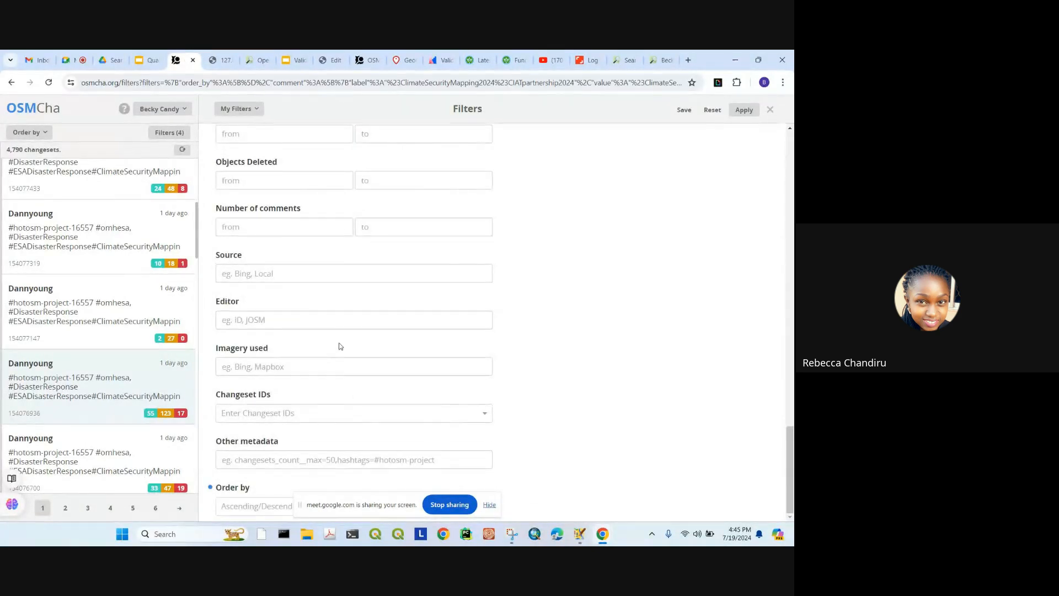
scroll(340, 346, up, 15)
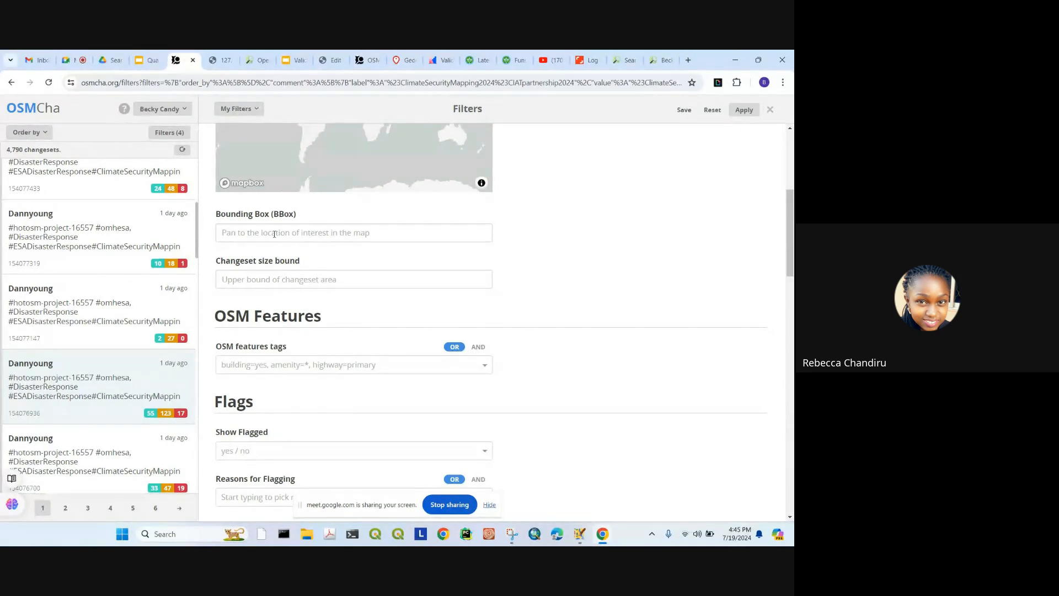
scroll(299, 249, up, 5)
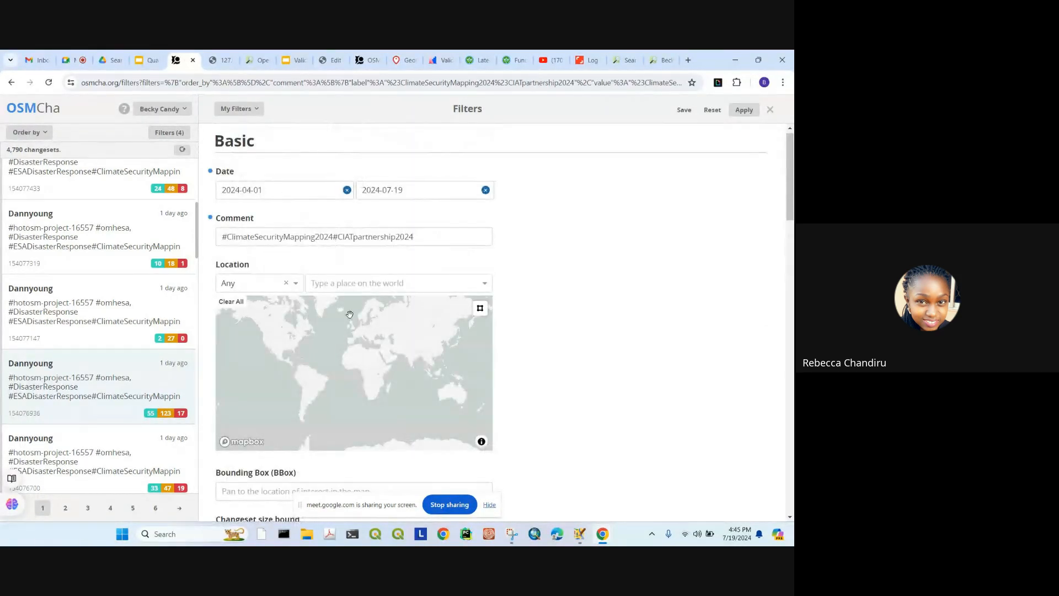
scroll(377, 381, up, 5)
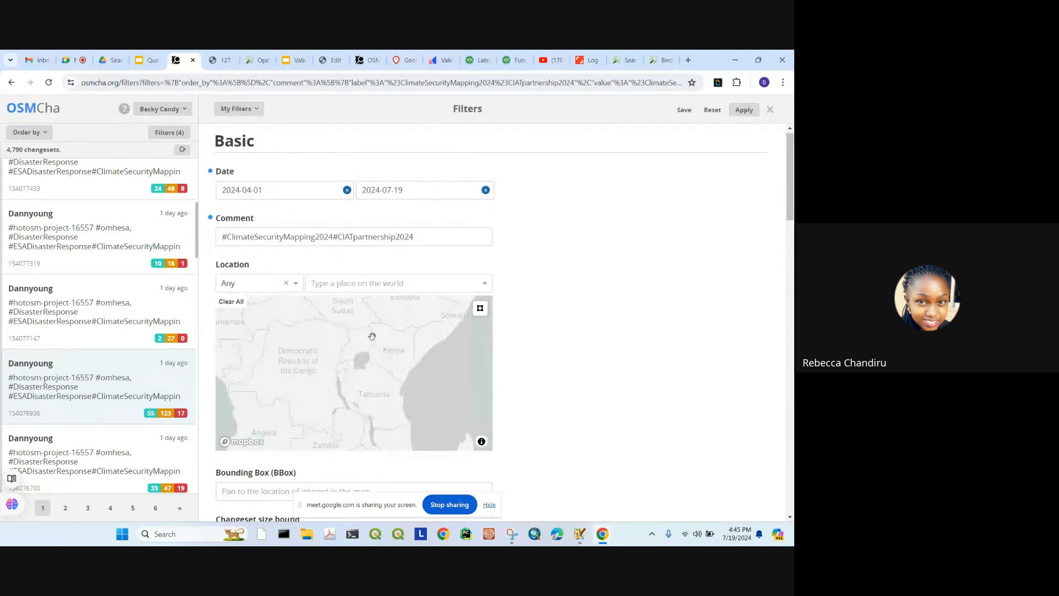
mouse_move(395, 391)
mouse_down()
mouse_move(382, 336)
mouse_move(395, 391)
mouse_up()
scroll(388, 369, up, 5)
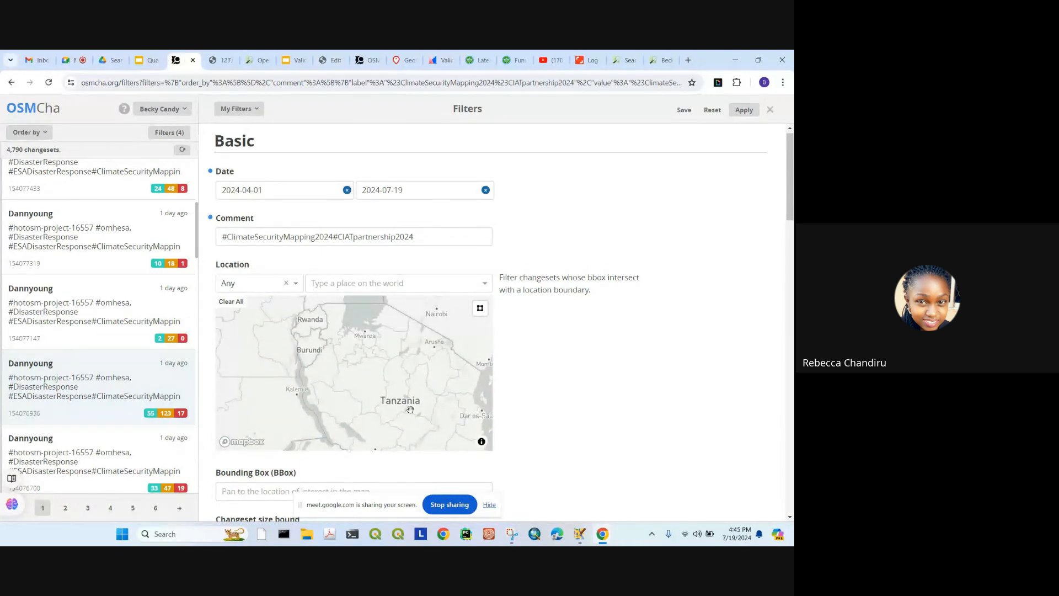
scroll(395, 392, down, 3)
scroll(395, 391, down, 3)
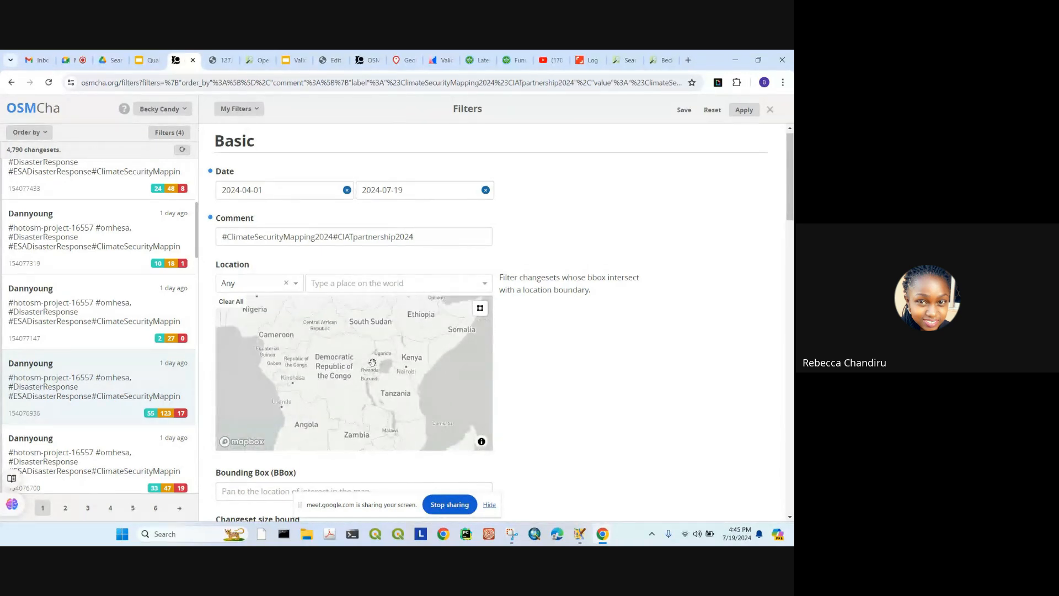
scroll(346, 372, up, 2)
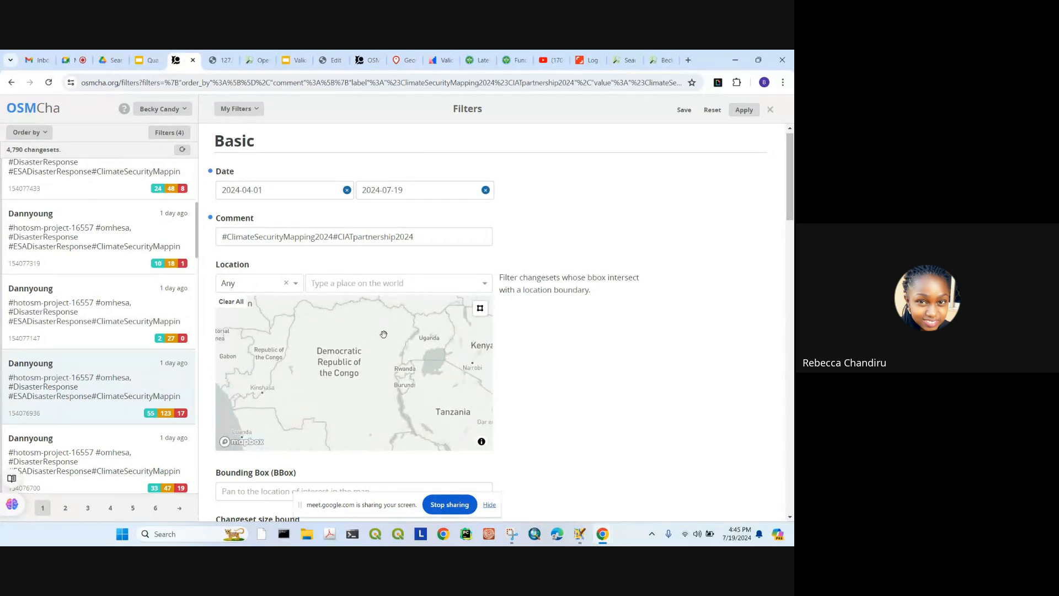
drag(417, 237, 219, 237)
scroll(678, 313, down, 3)
scroll(678, 313, down, 10)
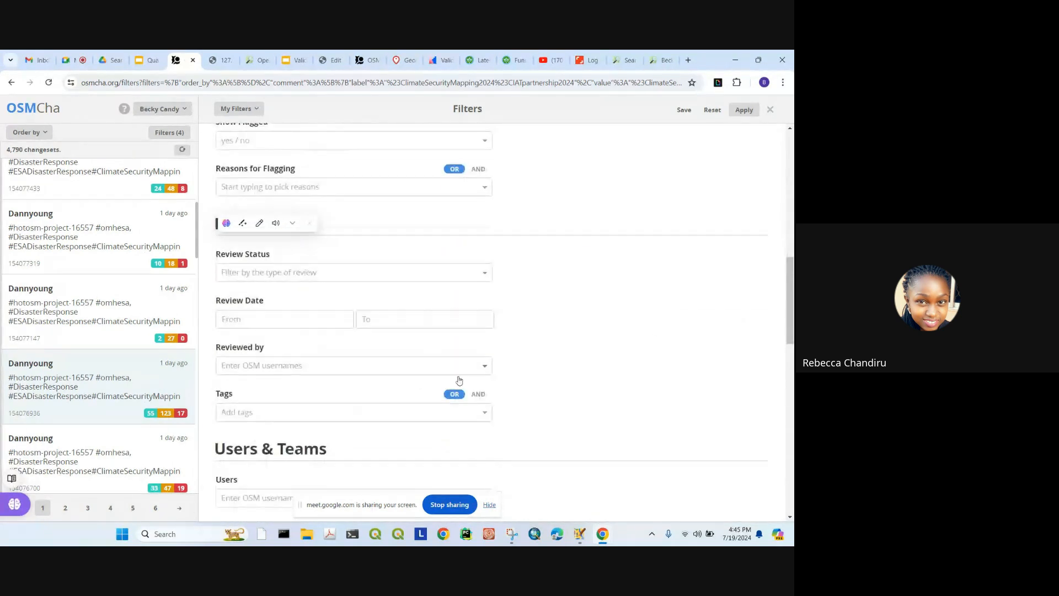
Step: Add the first participant's username to the Users filter, then switch to the Meet chat
click(279, 343)
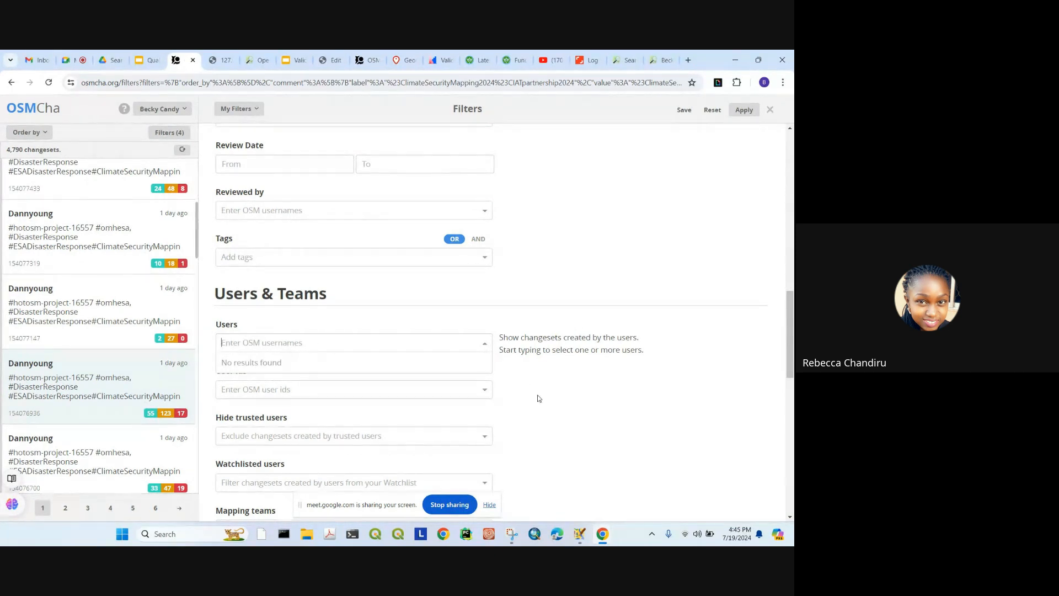
scroll(539, 398, down, 3)
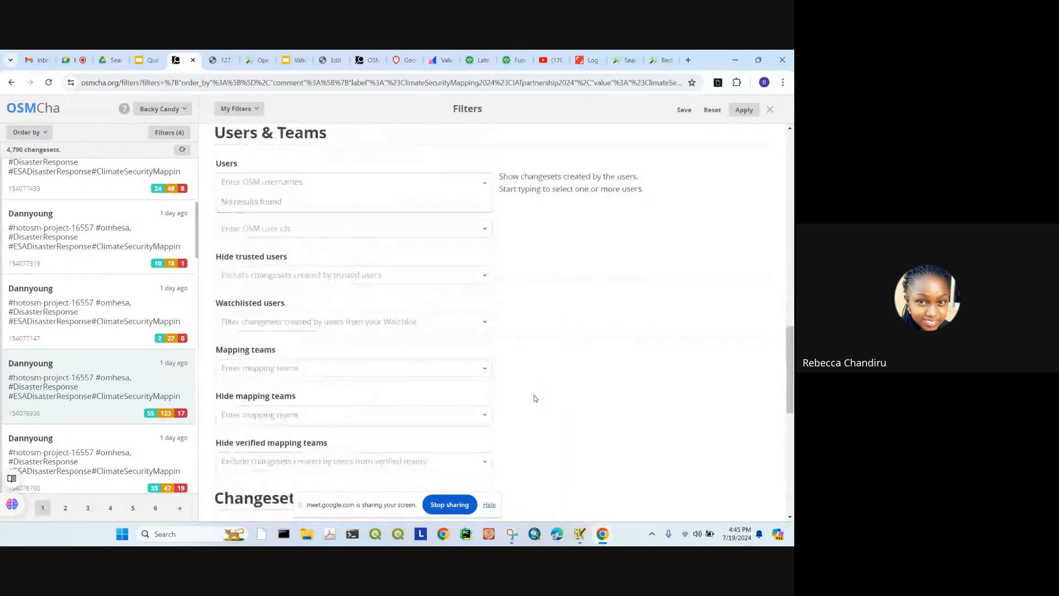
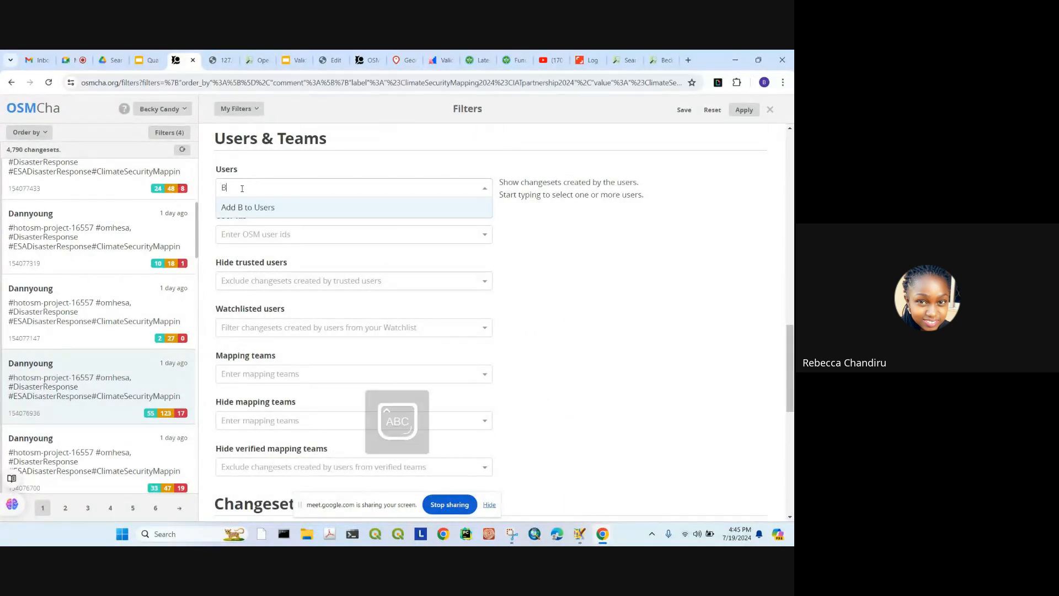
click(259, 215)
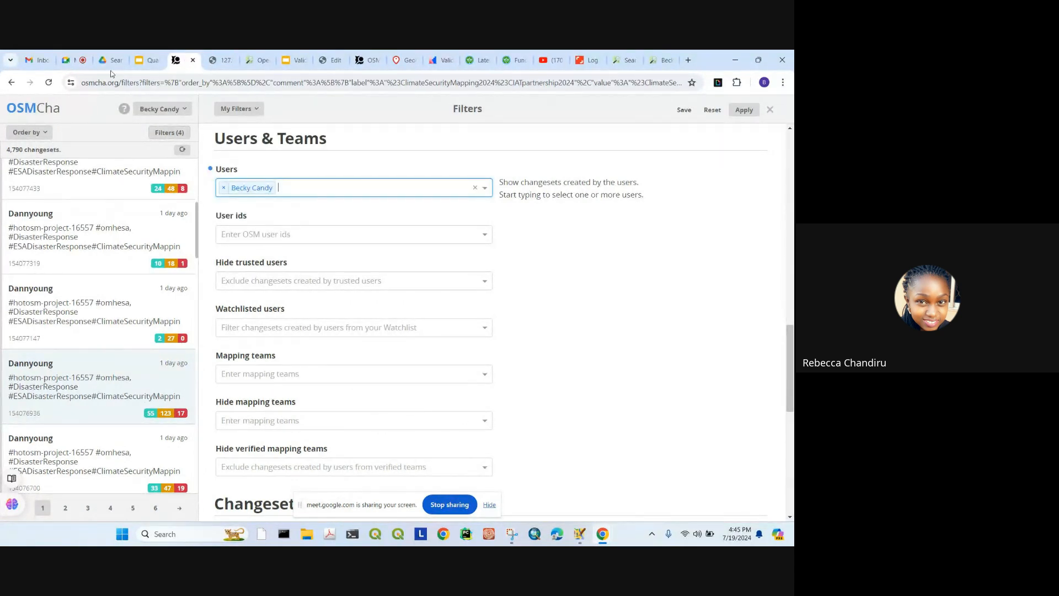
click(70, 59)
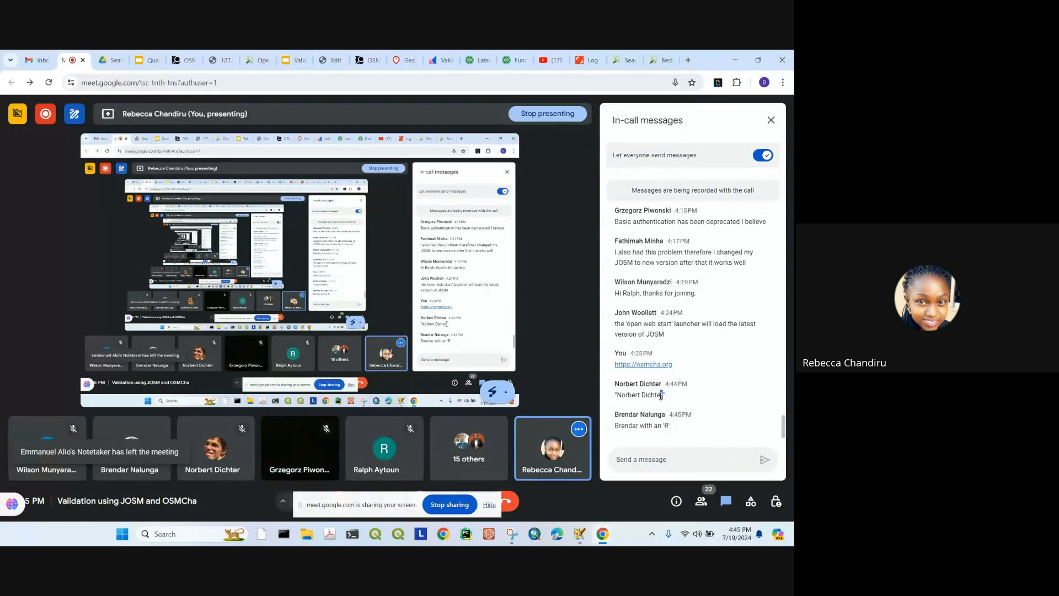
Step: Copy two participants' usernames from the Meet chat into the OSMCha Users filter
drag(661, 395, 618, 393)
key(ctrl+c)
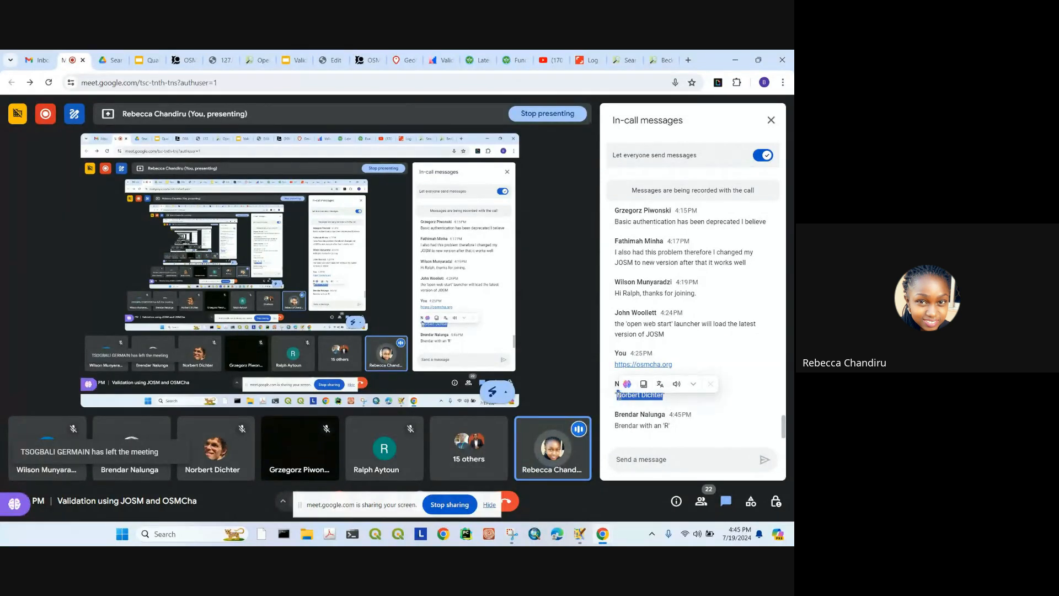
click(257, 58)
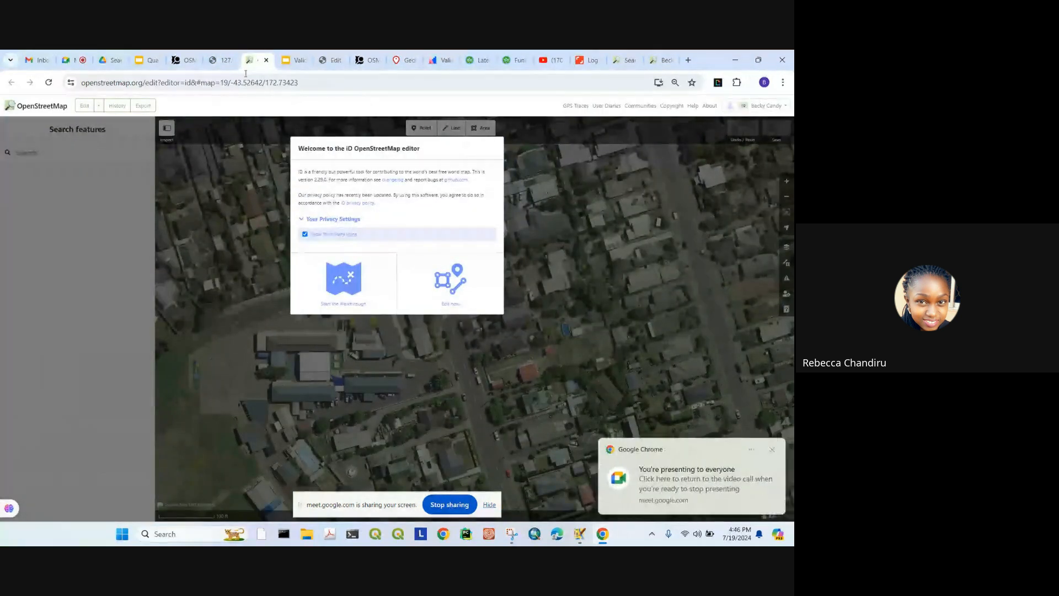
click(182, 60)
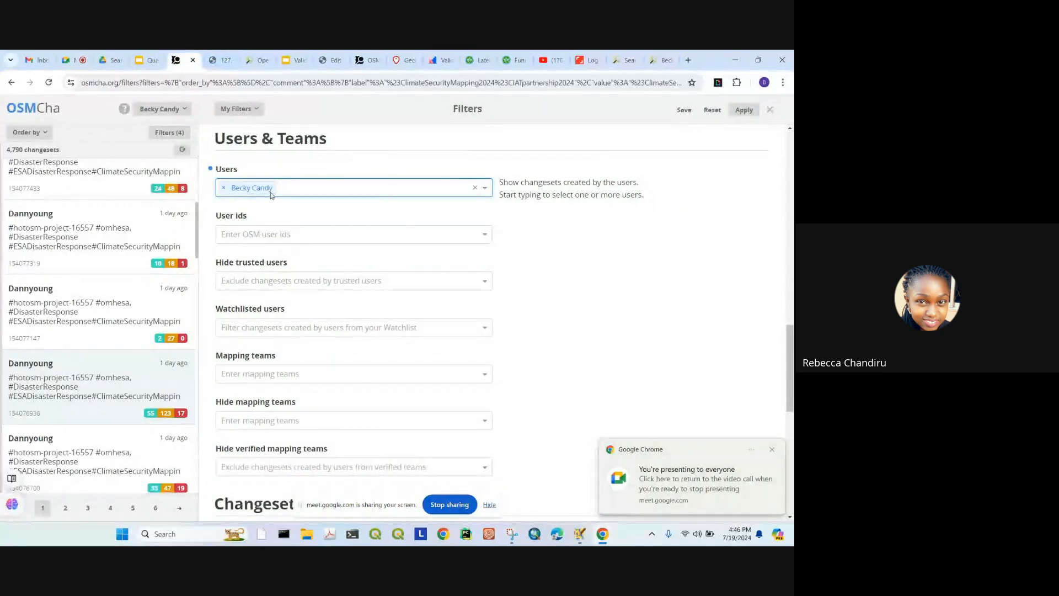
key(ctrl+v)
click(280, 205)
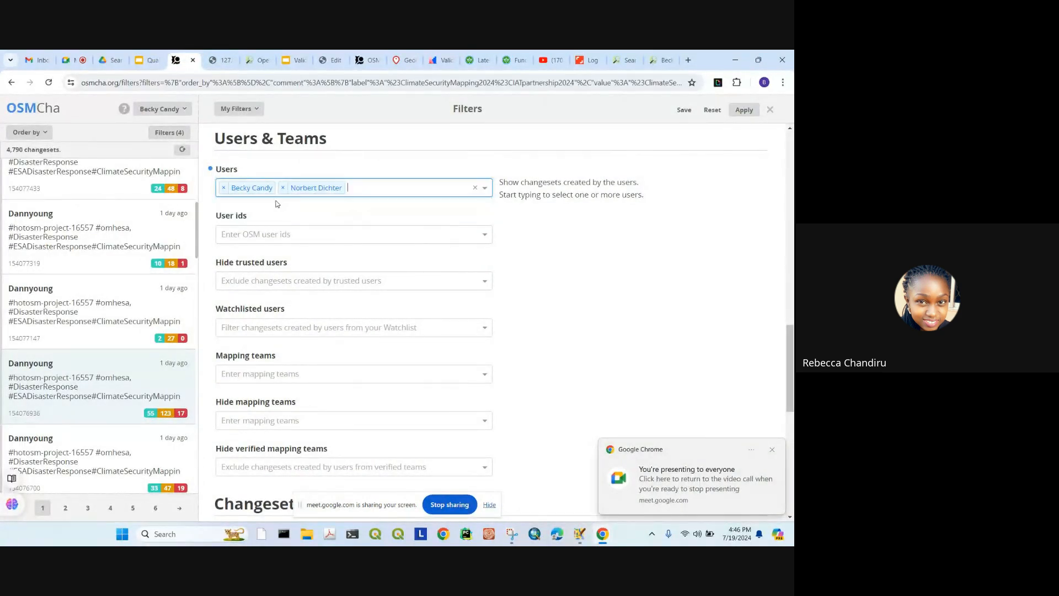
click(74, 60)
drag(671, 425, 619, 424)
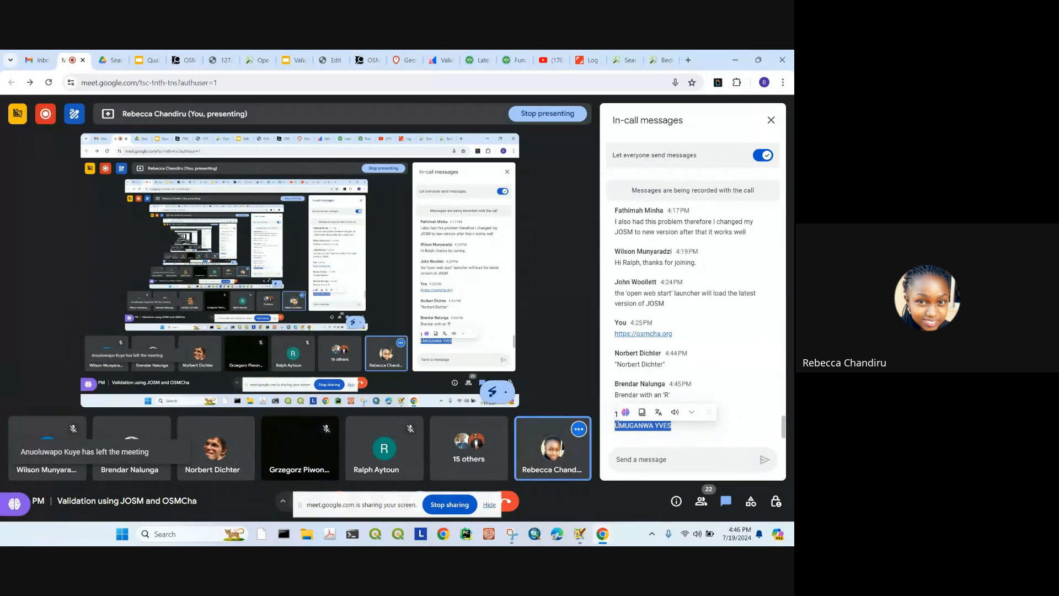
click(187, 59)
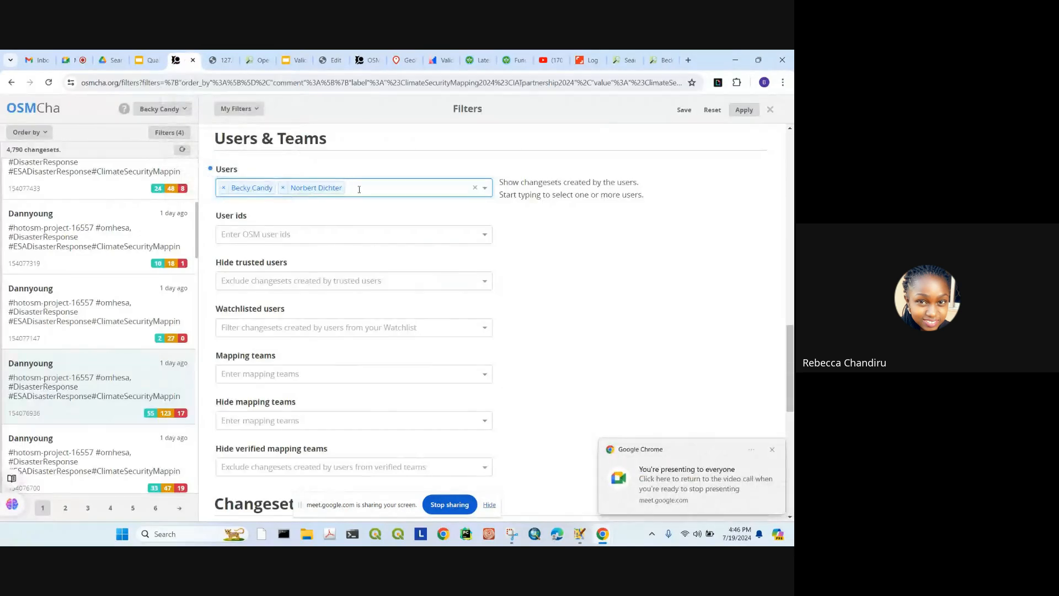
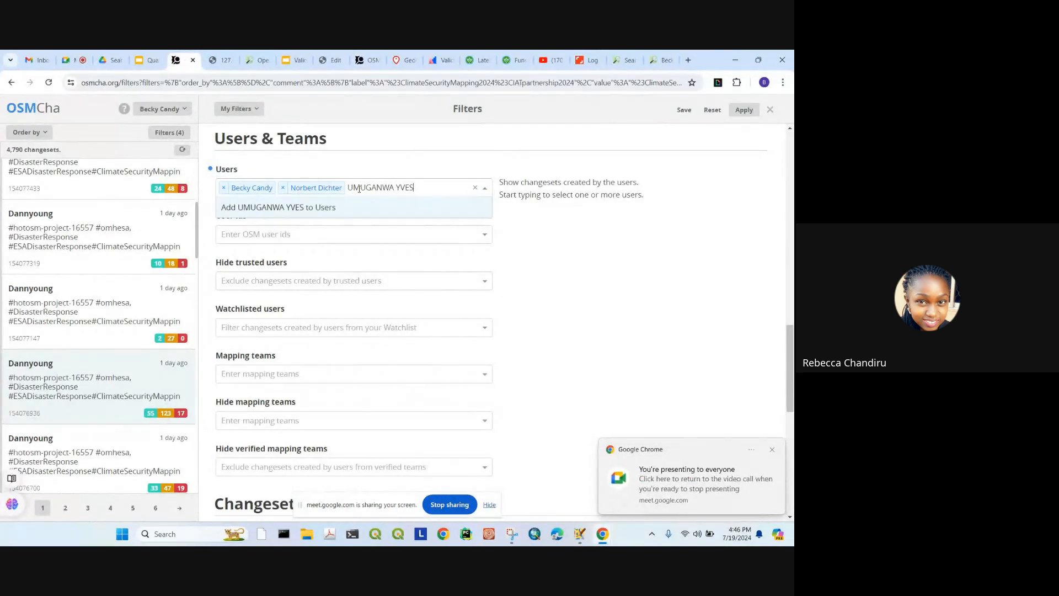
click(267, 209)
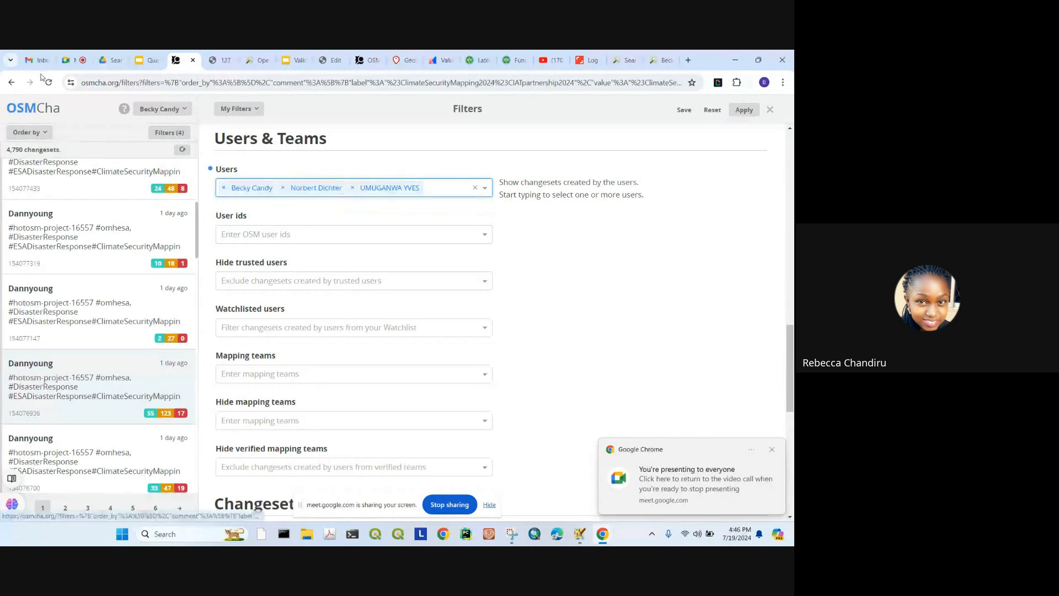
Step: Add the fourth participant's username from the Meet chat to the Users filter
click(72, 60)
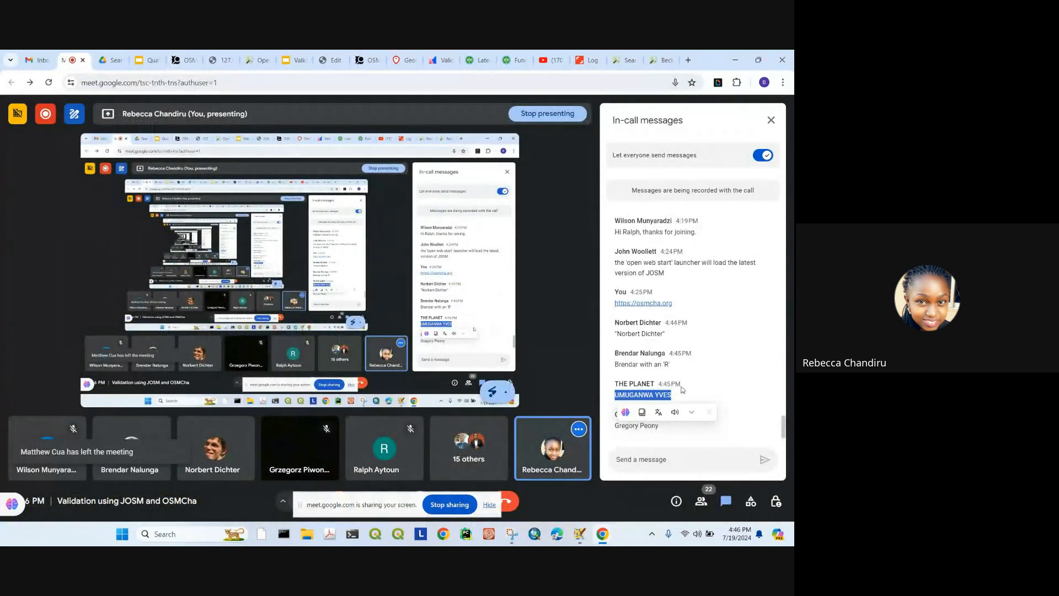
drag(660, 425, 615, 433)
key(ctrl+c)
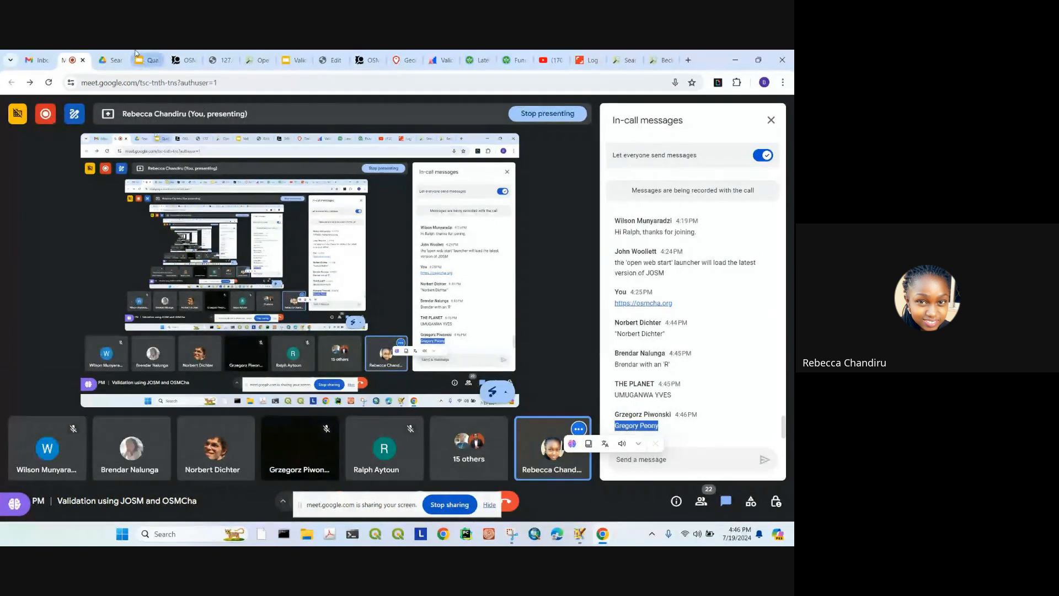
click(138, 53)
click(185, 54)
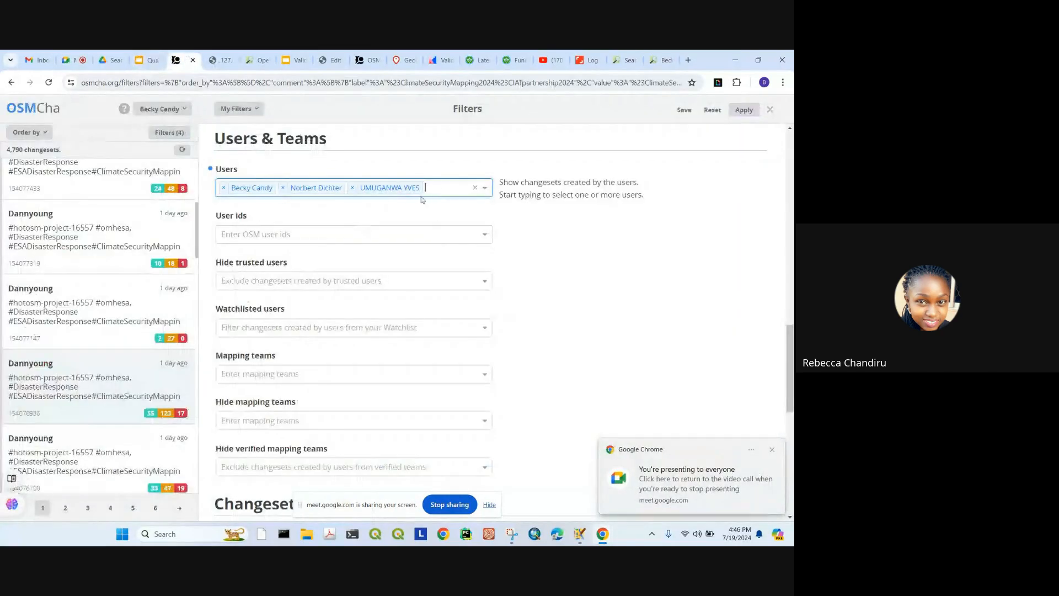
key(ctrl+v)
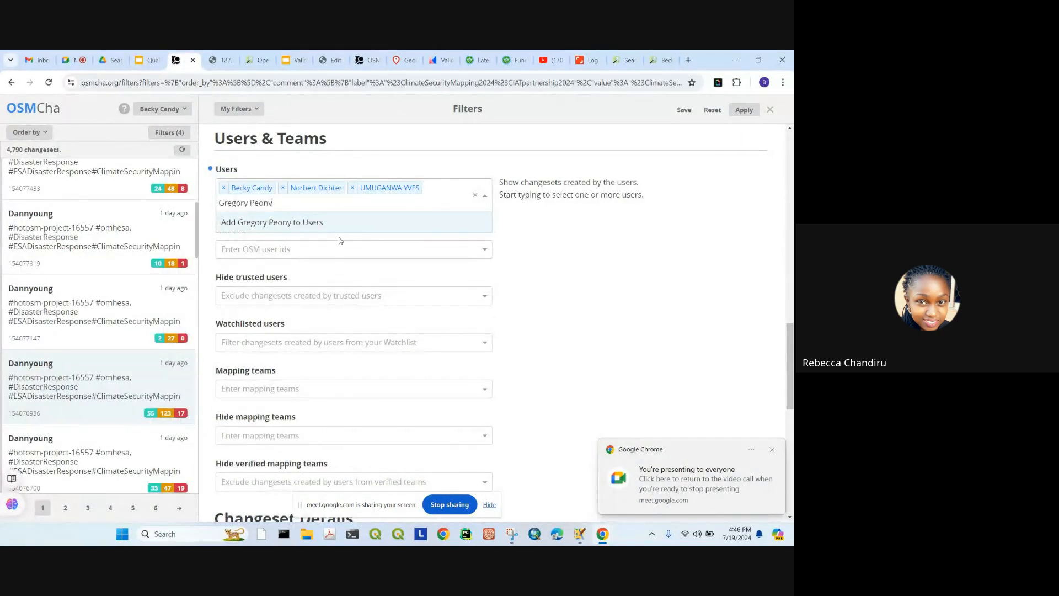
click(274, 223)
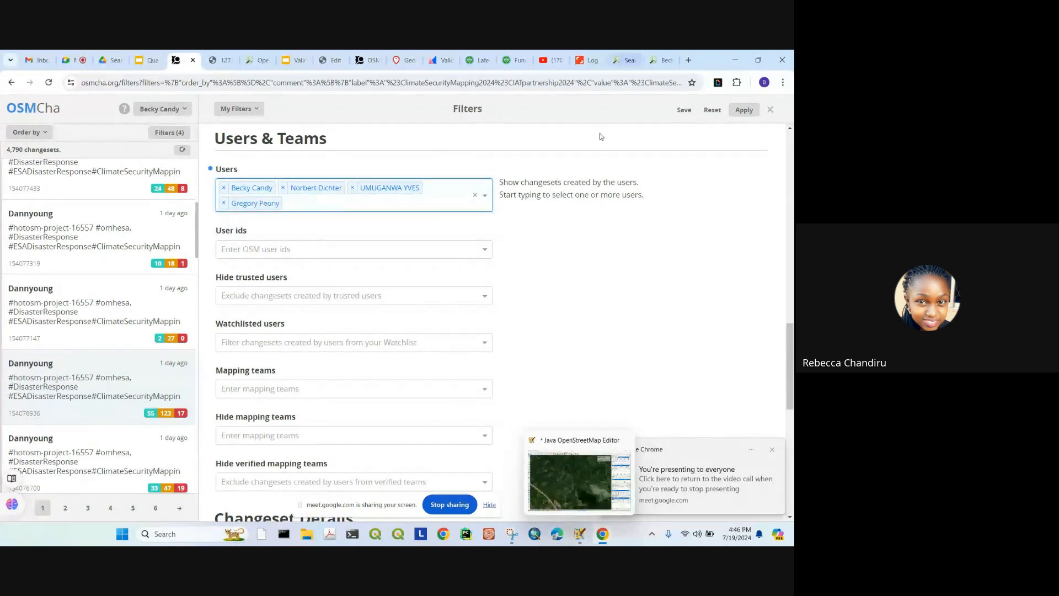
scroll(531, 146, up, 6)
scroll(532, 146, up, 10)
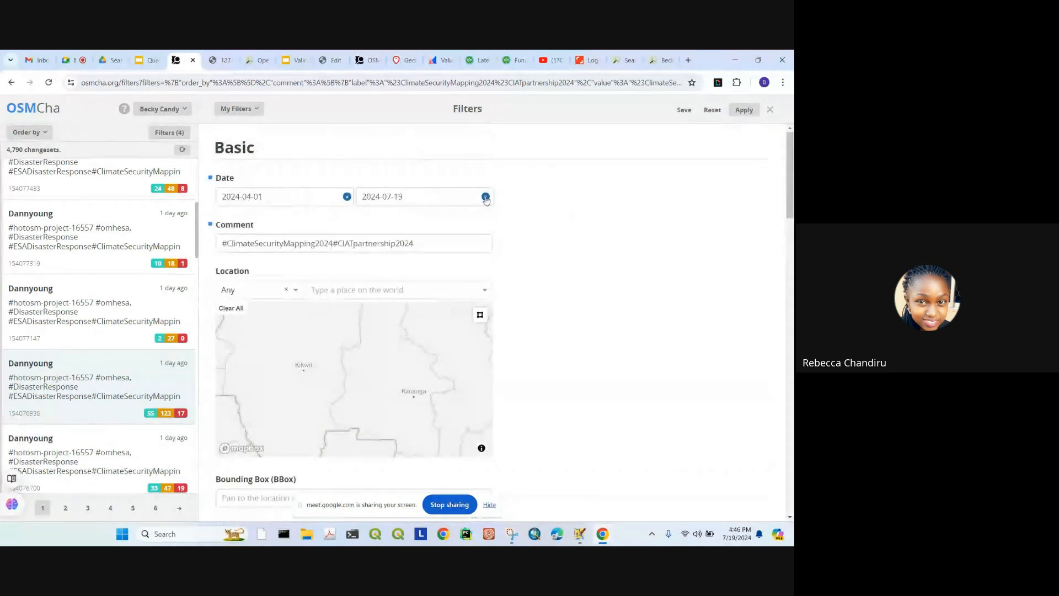
Step: Clear the hashtag text from the Comment filter
drag(415, 243, 220, 243)
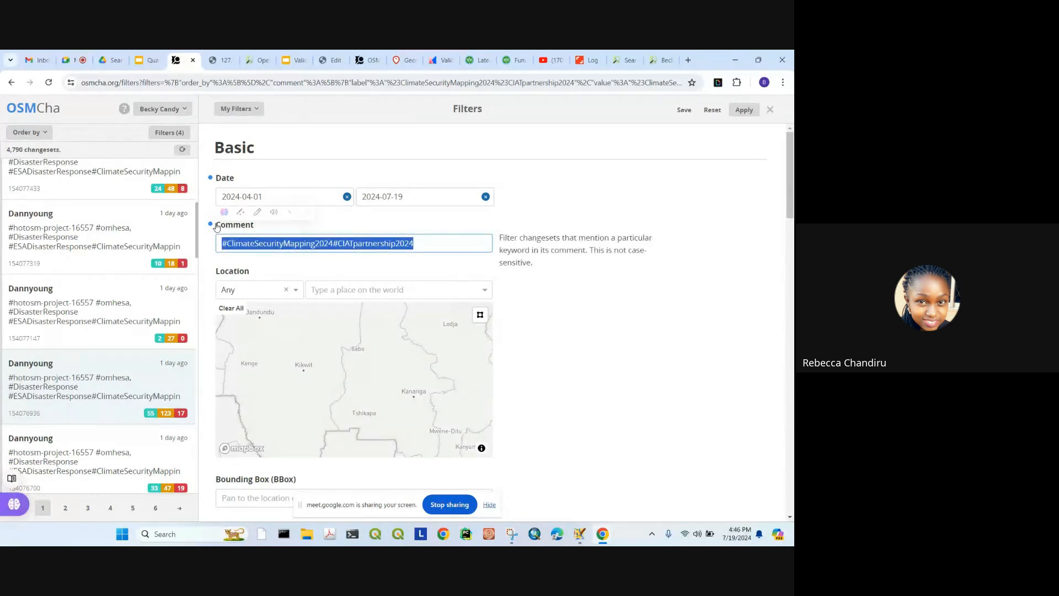
key(BackSpace)
scroll(669, 196, down, 15)
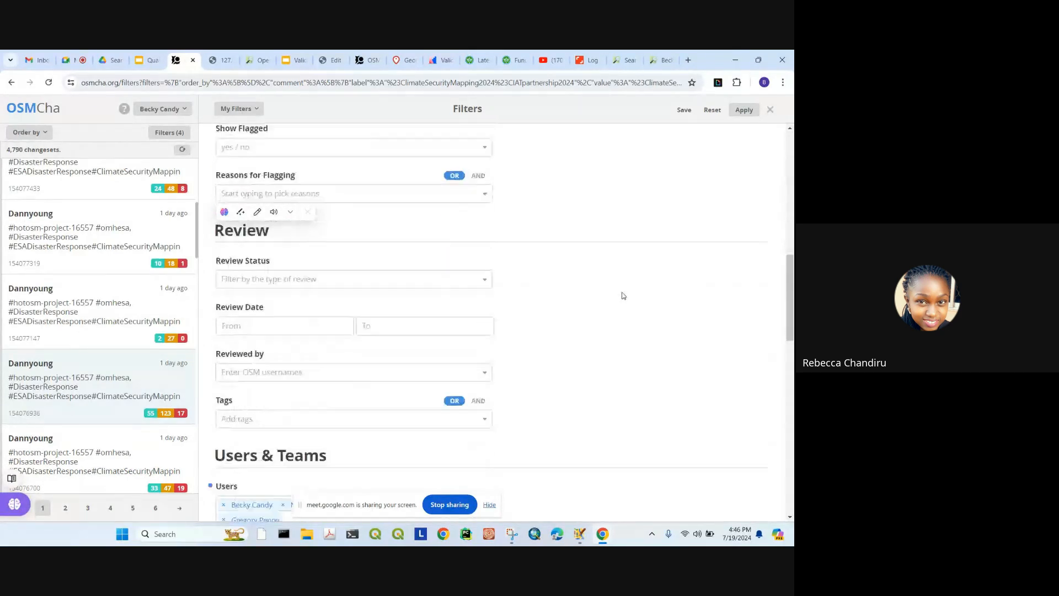
scroll(615, 302, down, 3)
scroll(421, 246, up, 3)
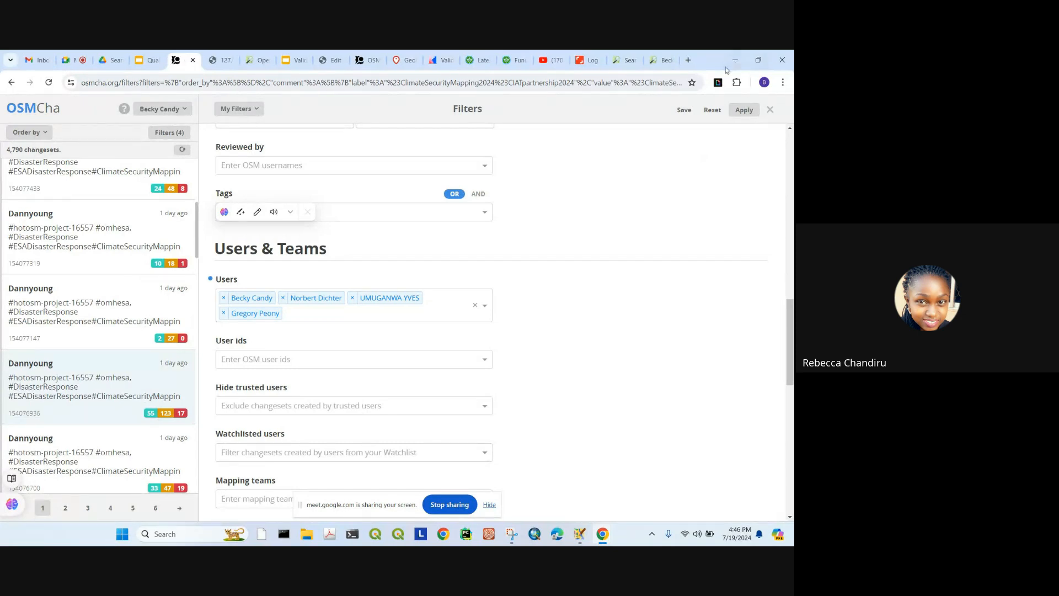
Step: Save the filter as 'Validator team2024' and apply it, listing 2,668 changesets
click(684, 111)
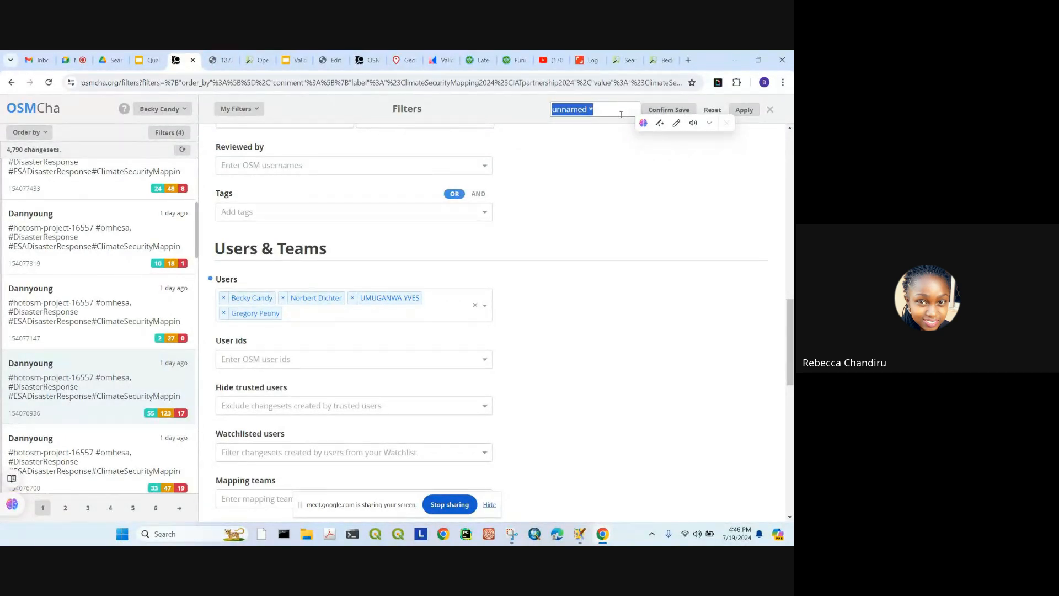
text(Validator team2024)
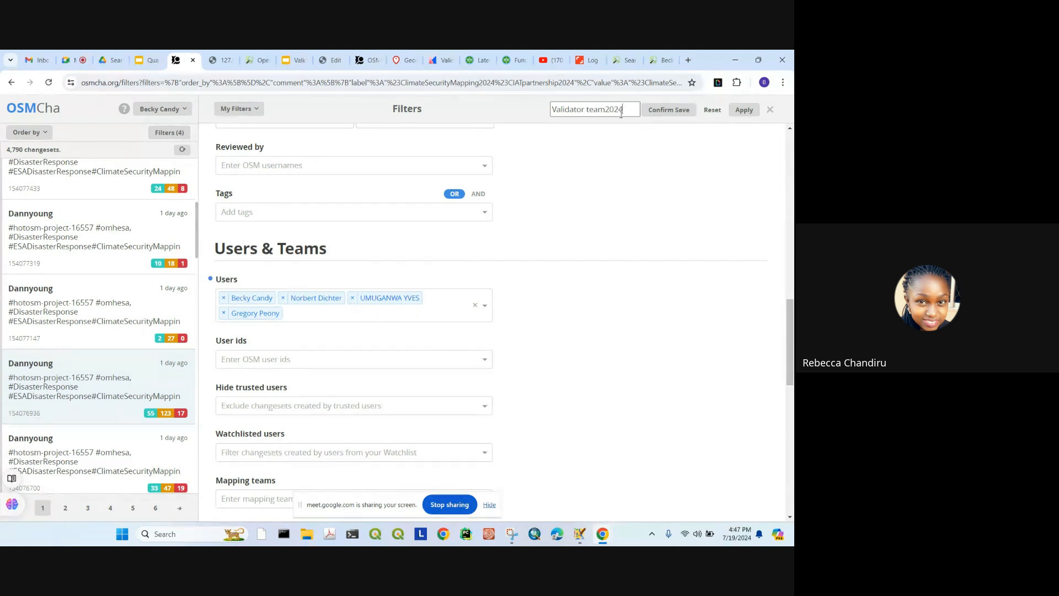
click(679, 111)
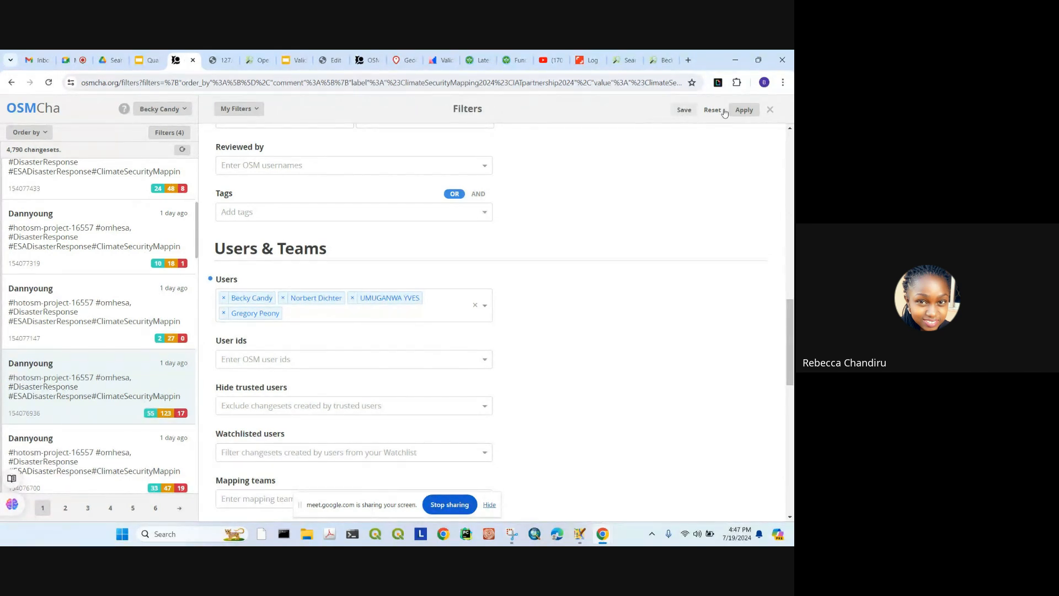
click(743, 110)
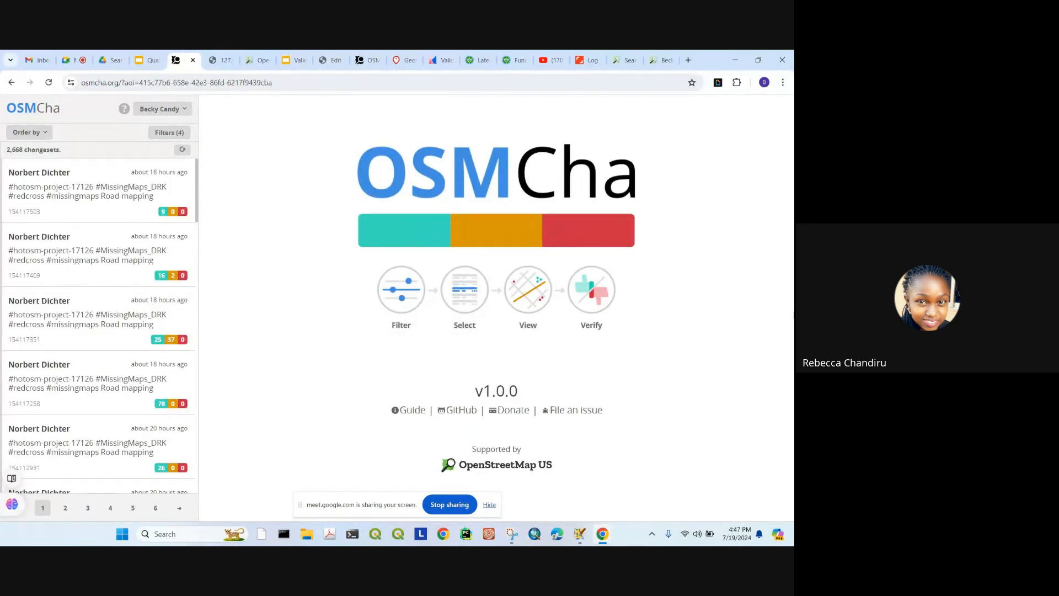
Step: Page through the filtered changeset list from page 2 to page 6
scroll(94, 259, down, 2)
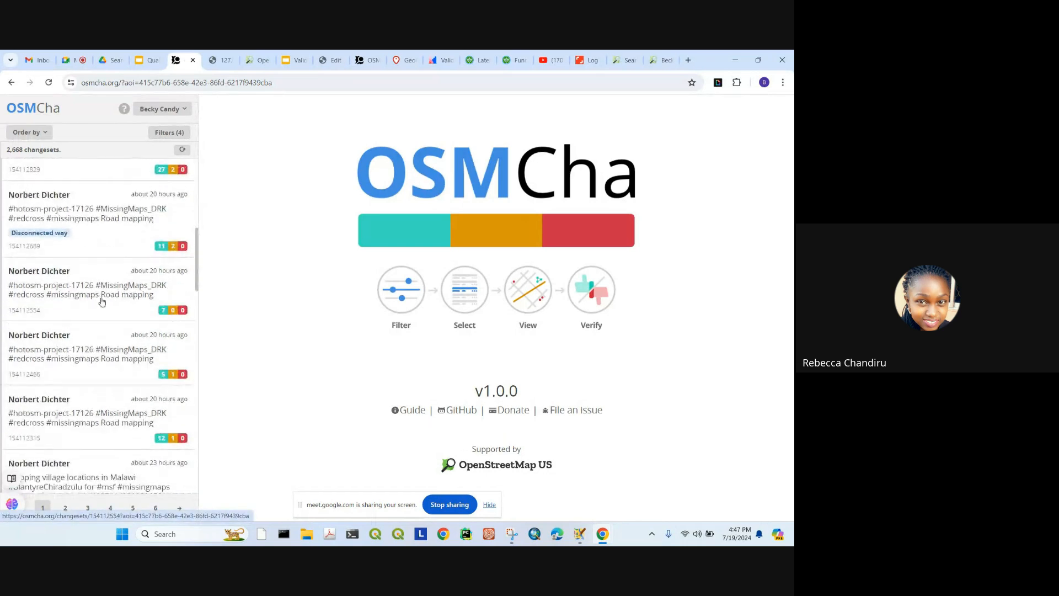
scroll(99, 301, down, 20)
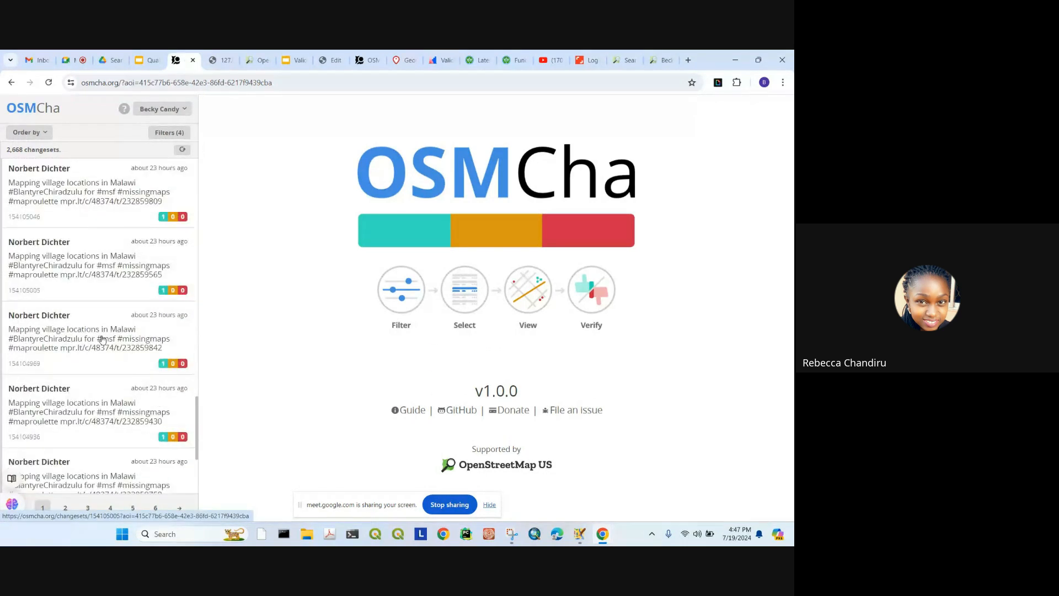
click(69, 511)
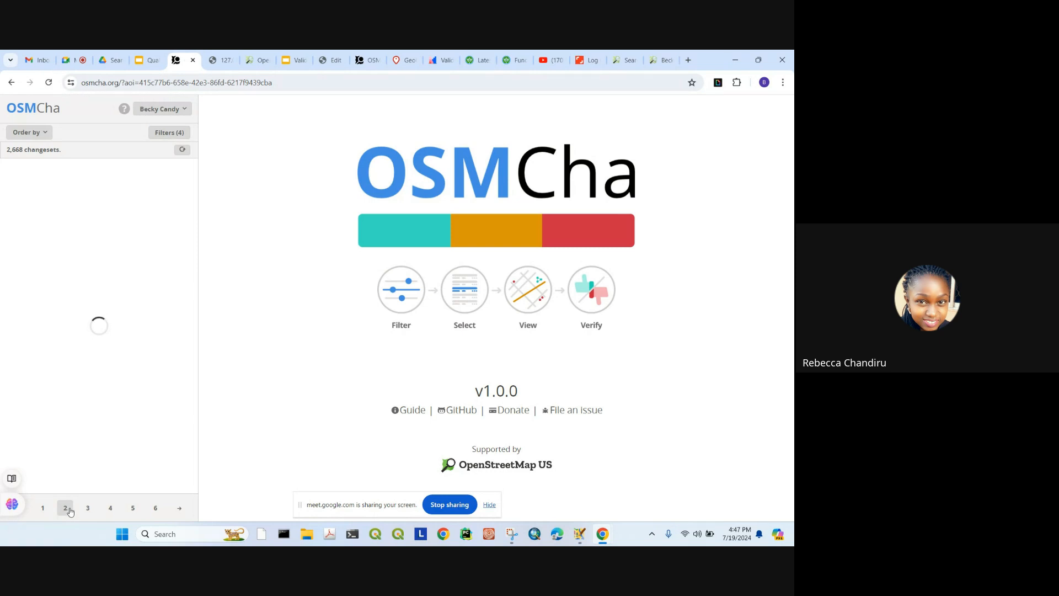
click(88, 510)
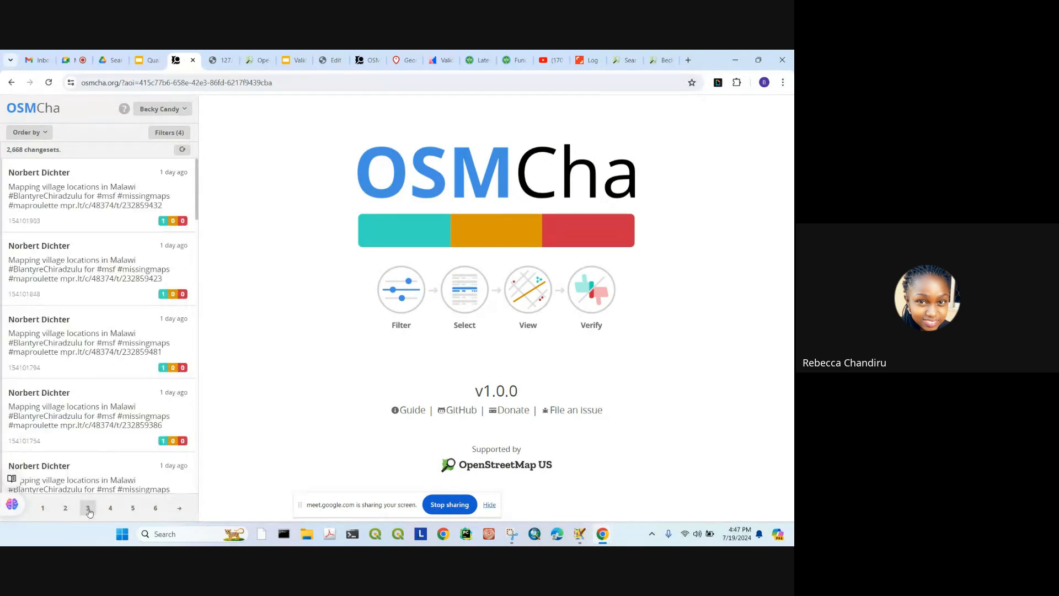
click(111, 513)
click(135, 514)
click(156, 514)
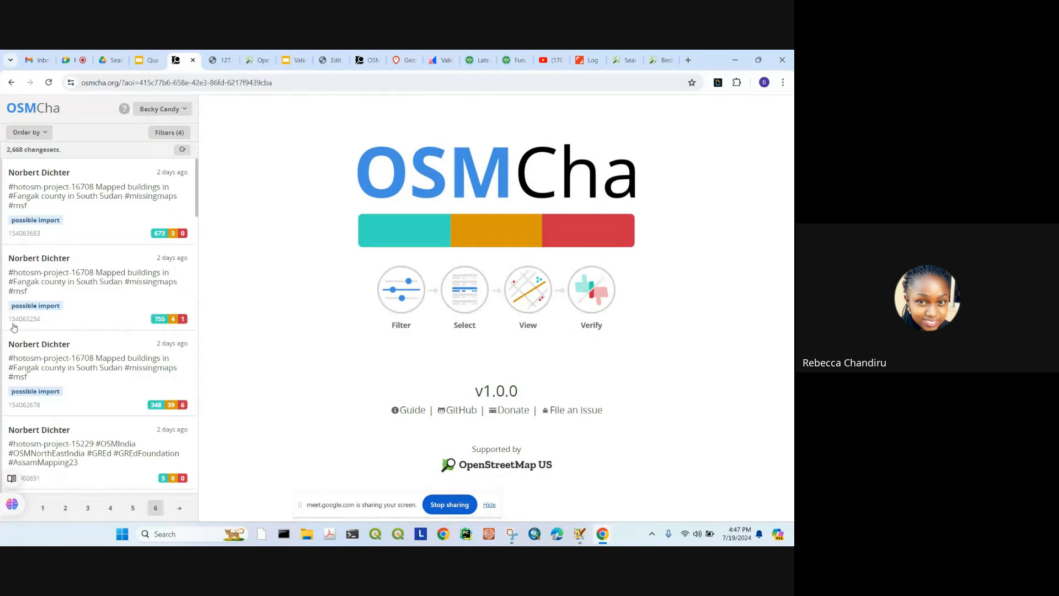
Step: Jump to page 12, step back to page 10, and open changeset 153973607
click(184, 506)
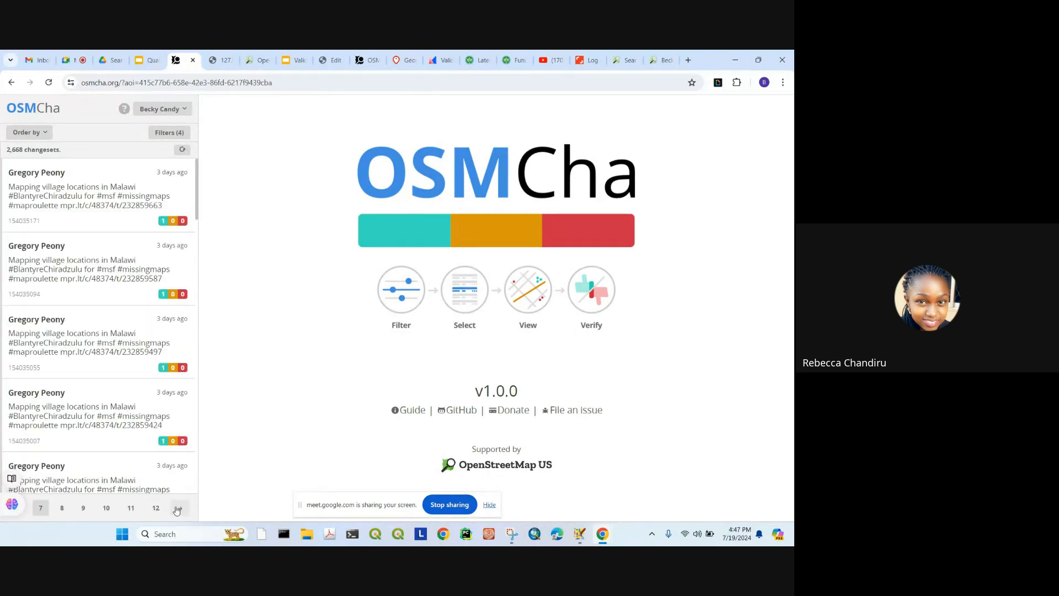
click(156, 509)
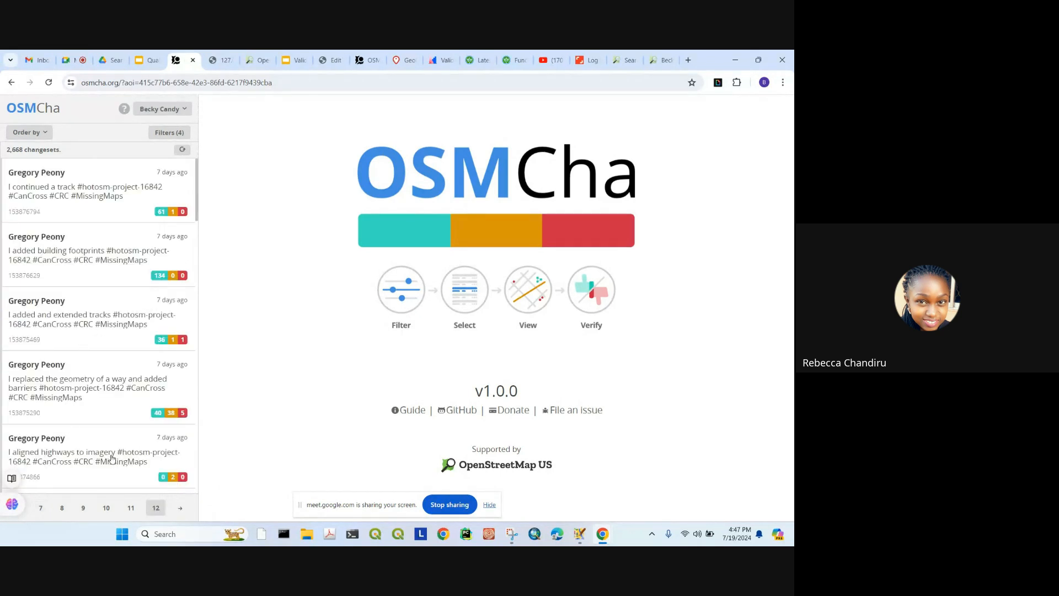
click(131, 507)
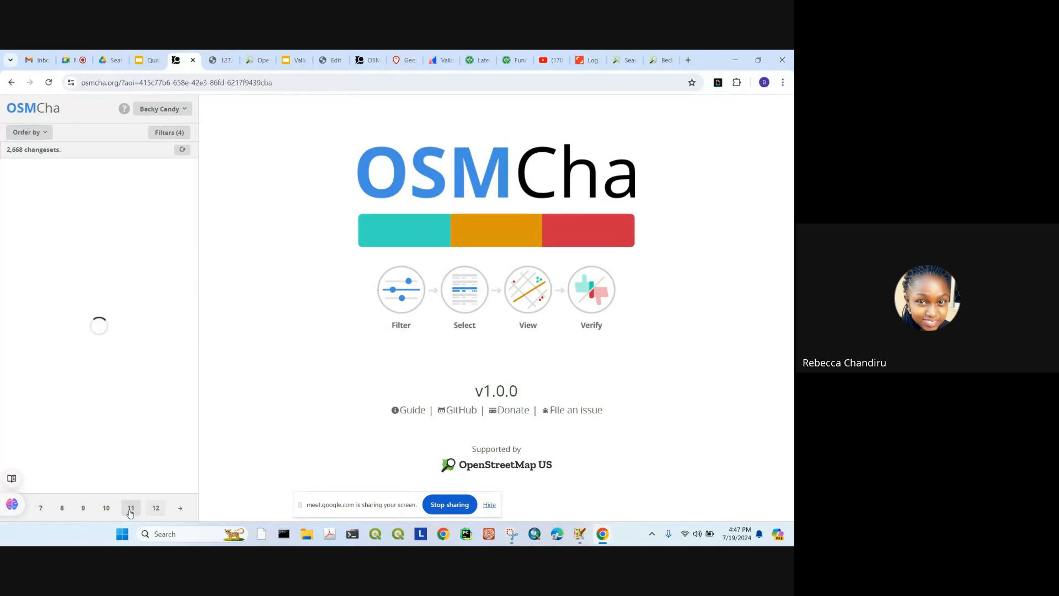
click(106, 508)
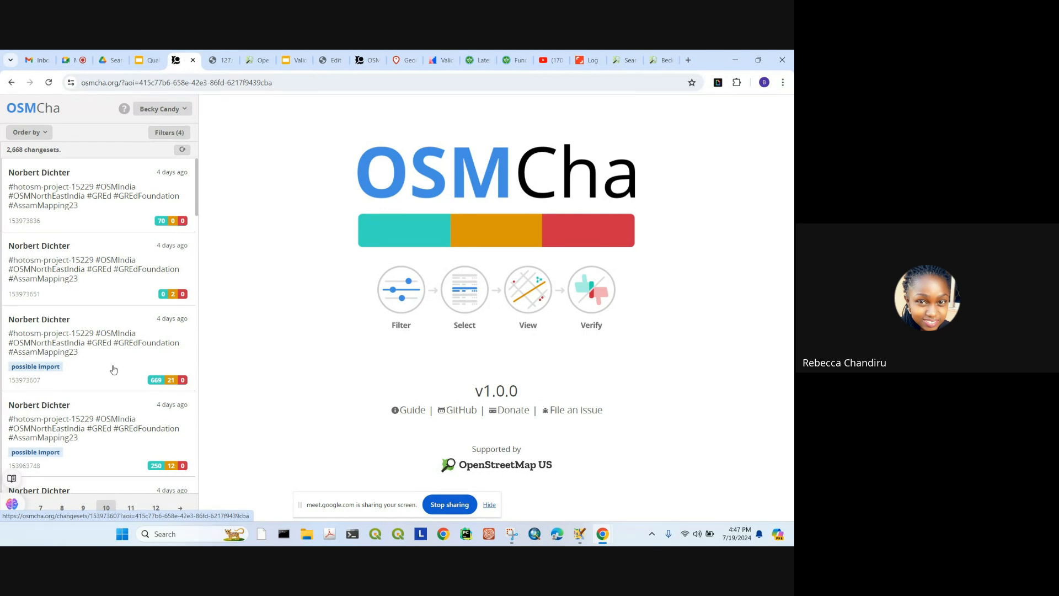
click(48, 324)
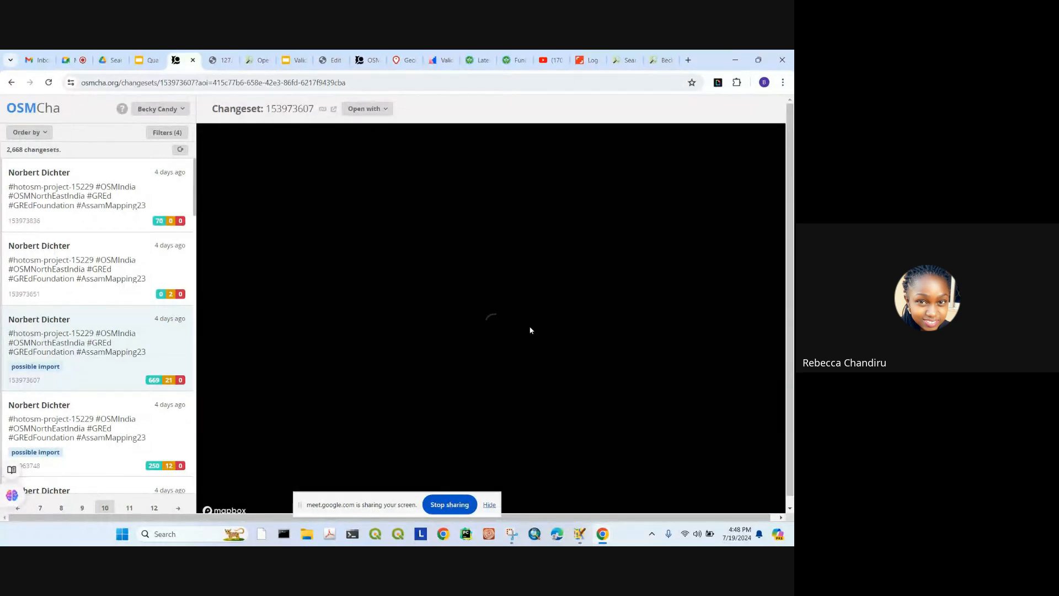
Step: Pan around changeset 153973607's mapped buildings, then reopen the Validator team2024 filter settings
scroll(489, 320, up, 8)
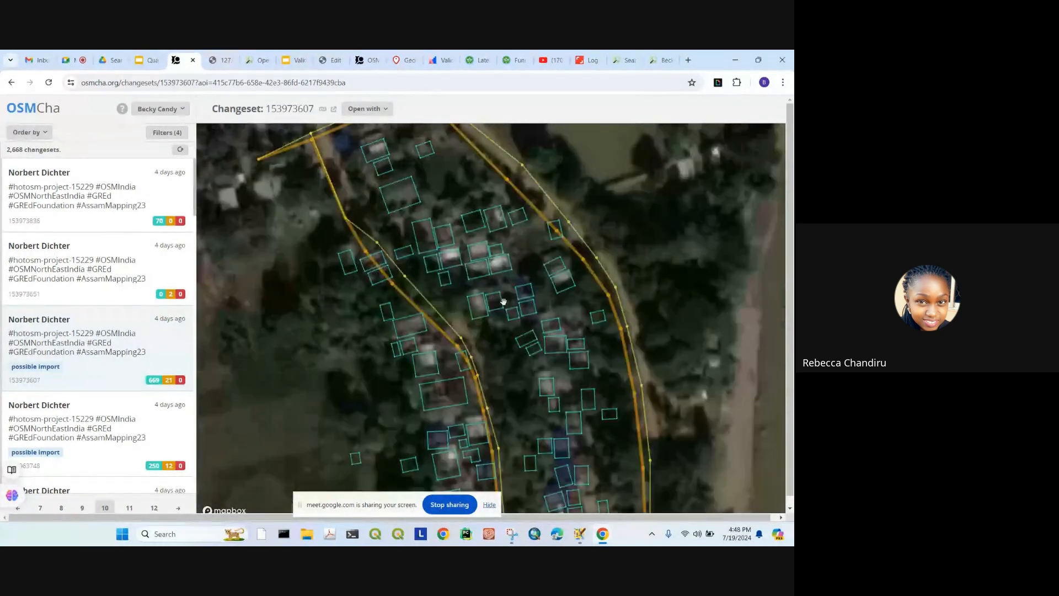
drag(503, 302, 499, 343)
drag(527, 210, 489, 338)
drag(442, 460, 604, 336)
drag(673, 326, 640, 237)
drag(532, 430, 566, 238)
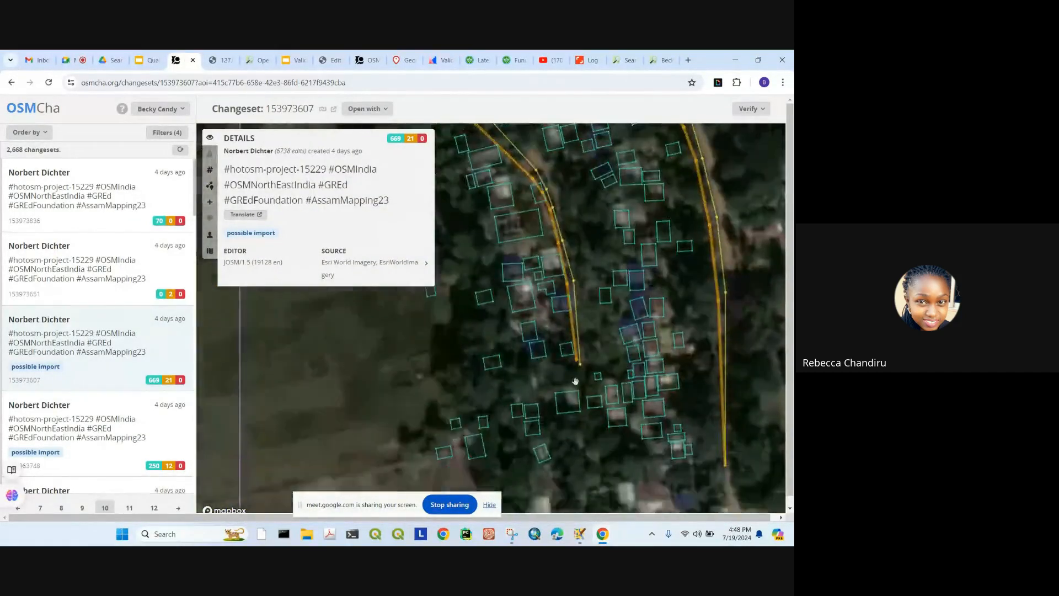
drag(569, 459, 629, 340)
drag(635, 281, 594, 384)
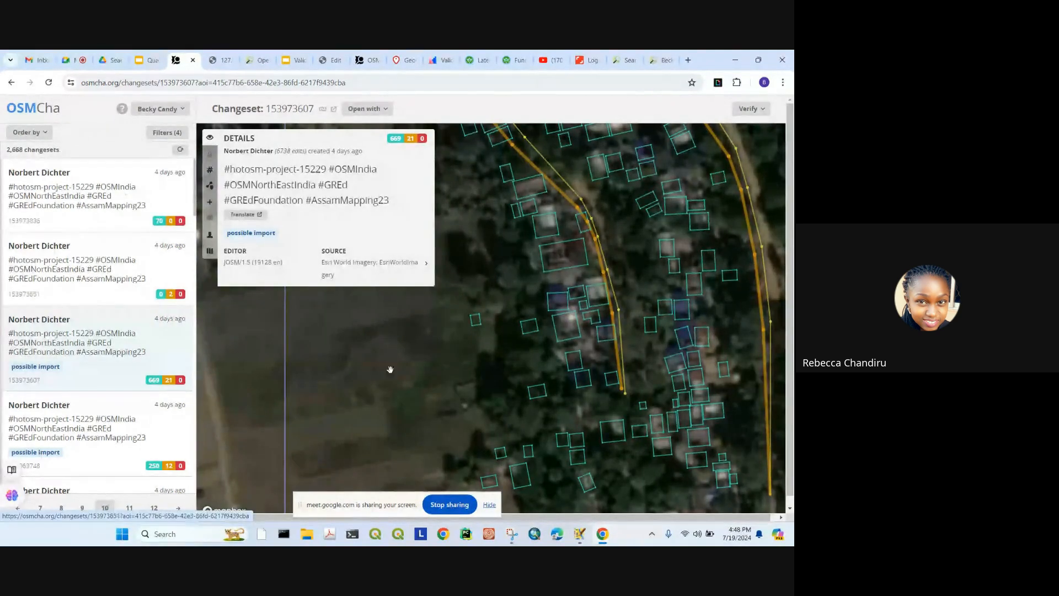
click(176, 135)
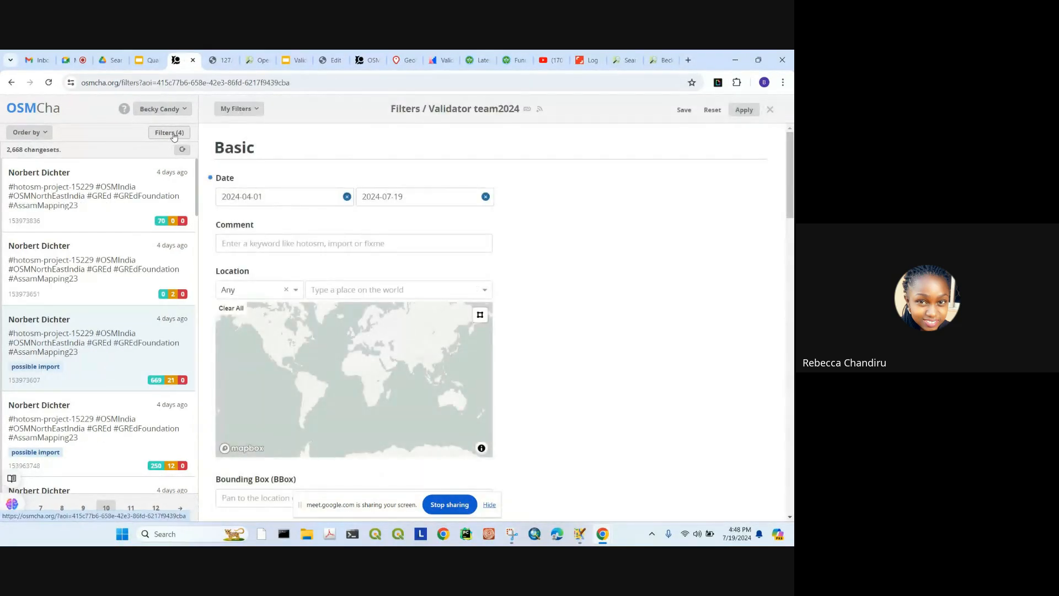
Step: In My Saved Filters, delete the old filter listed just below Validator team2024
click(164, 113)
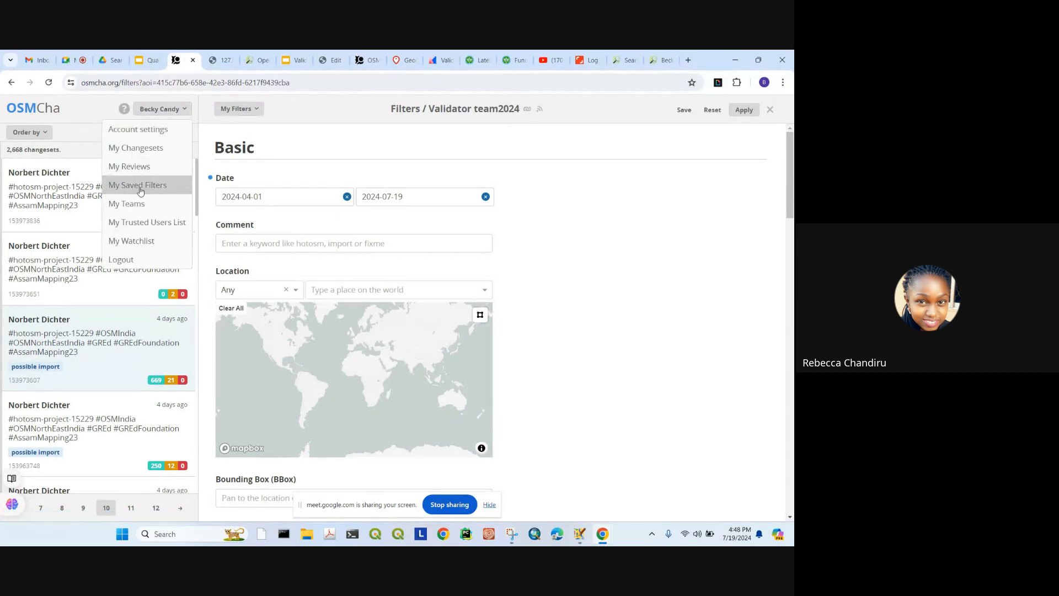
click(139, 185)
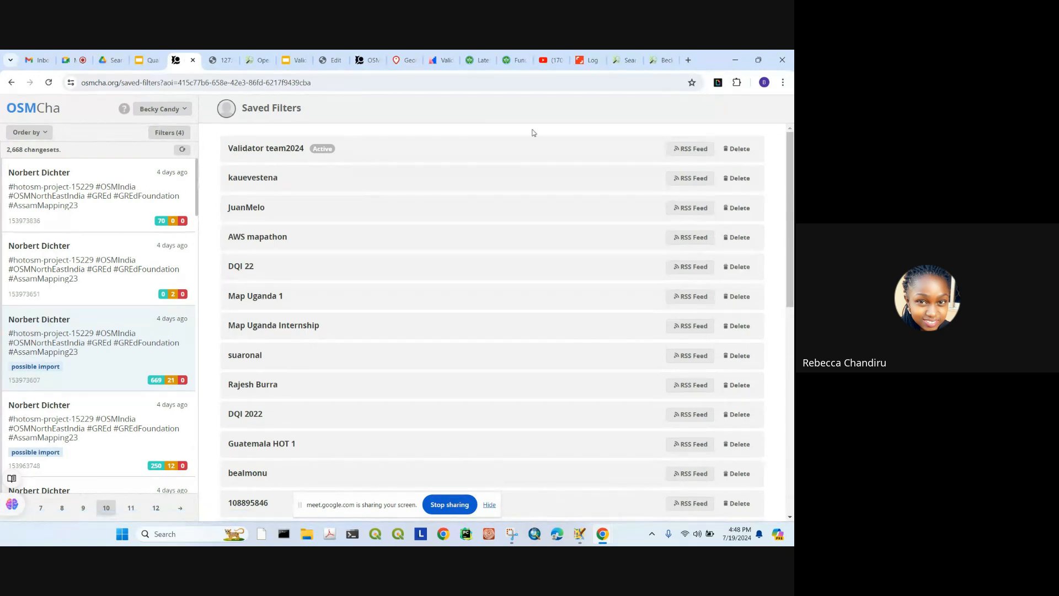
scroll(300, 240, down, 10)
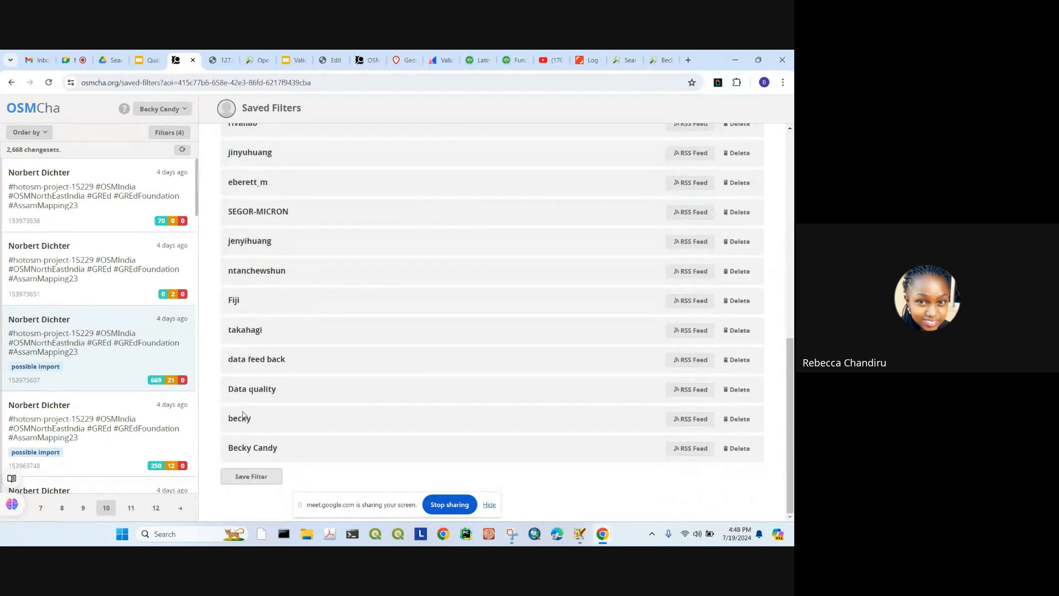
scroll(287, 264, up, 10)
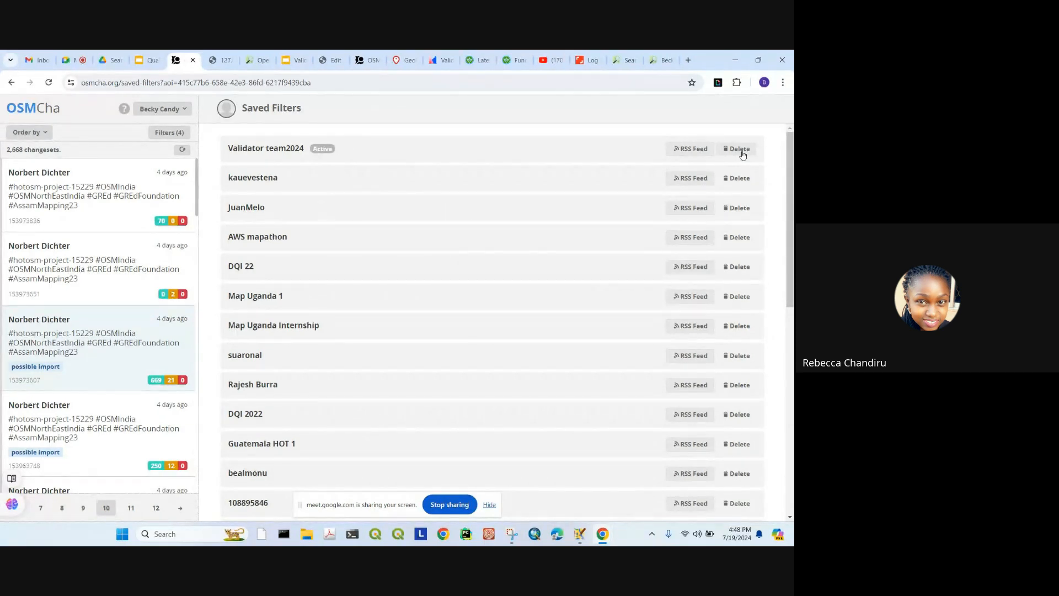
click(741, 181)
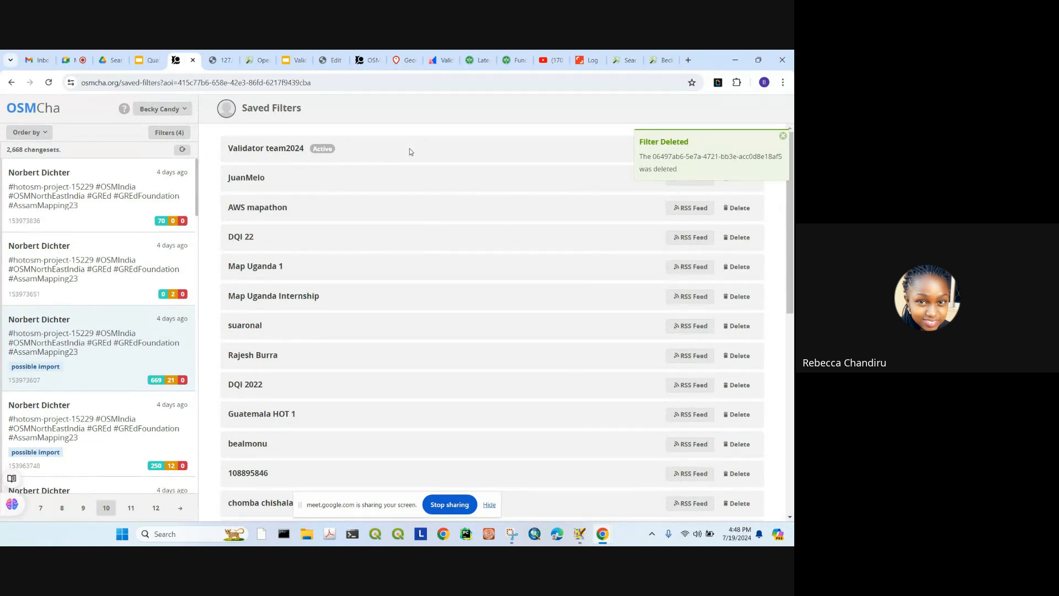
scroll(376, 251, down, 3)
scroll(372, 258, down, 5)
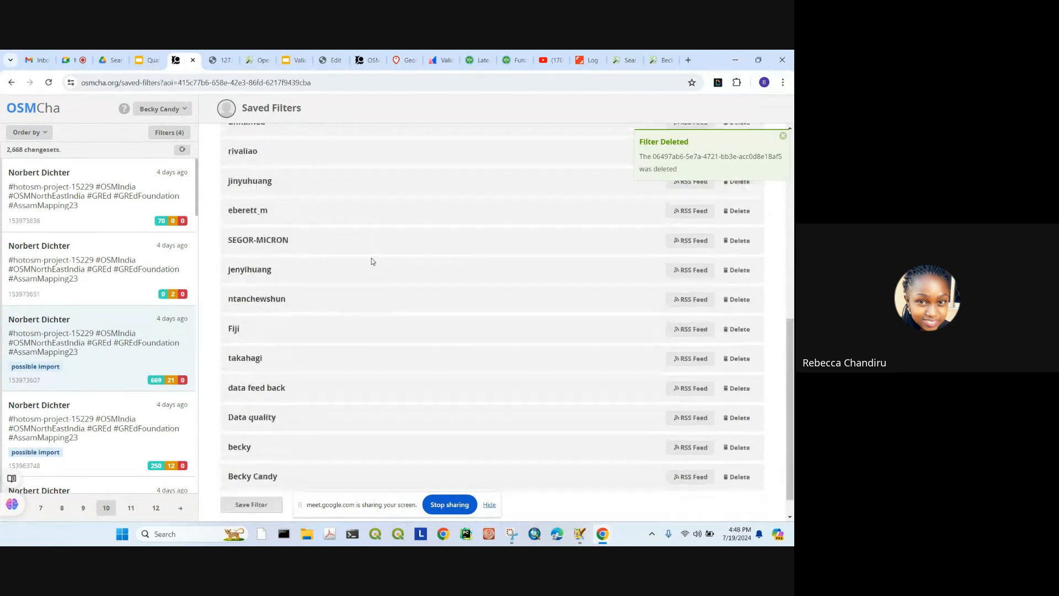
scroll(419, 353, up, 10)
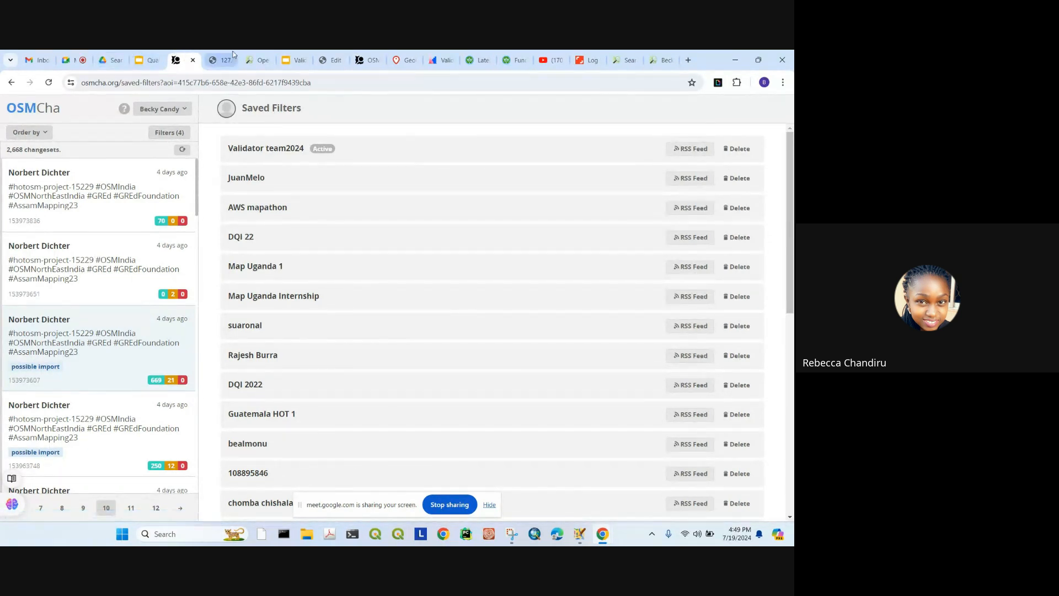
Step: Close the JOSM slides, OpenStreetMap editor and OSMCha tabs
click(251, 57)
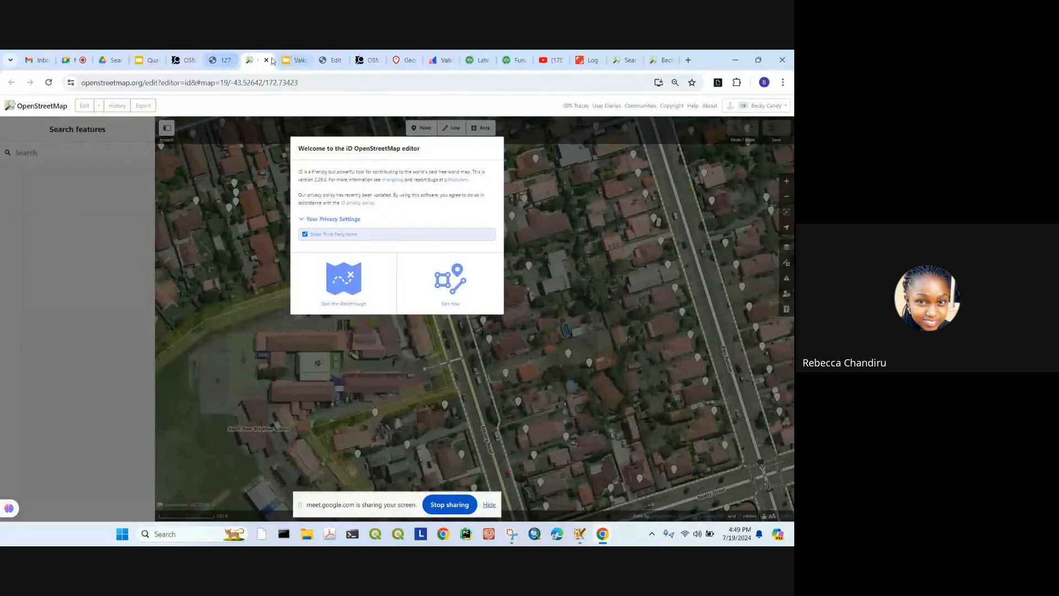
click(295, 58)
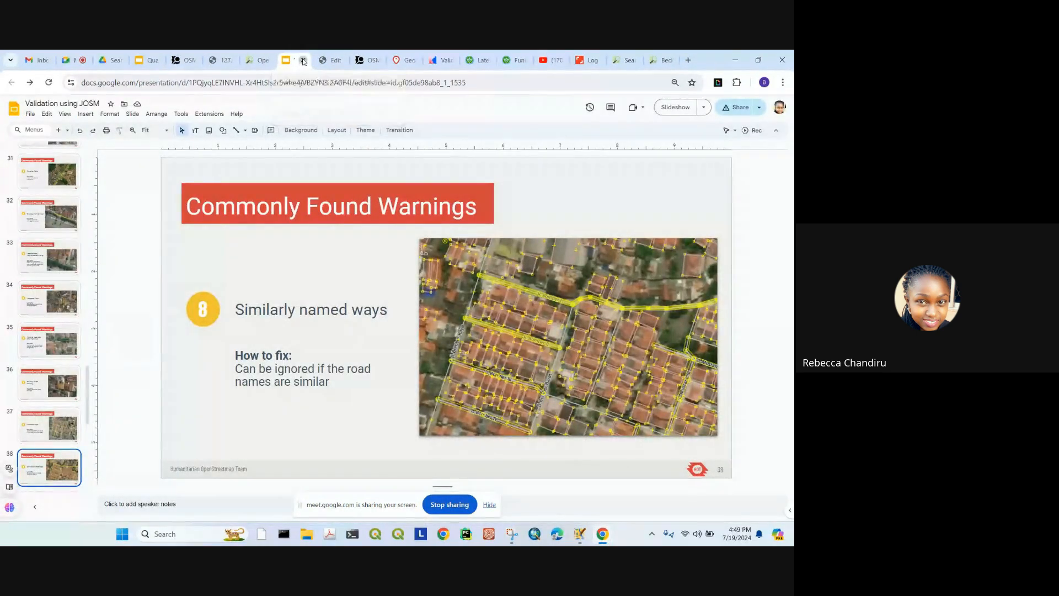
click(302, 60)
click(303, 61)
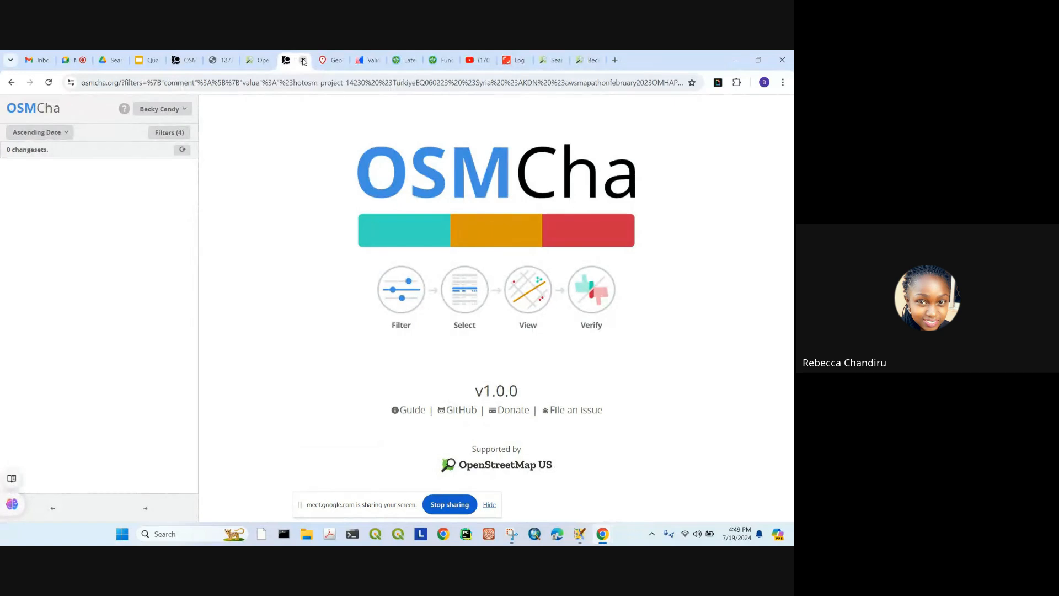
click(303, 61)
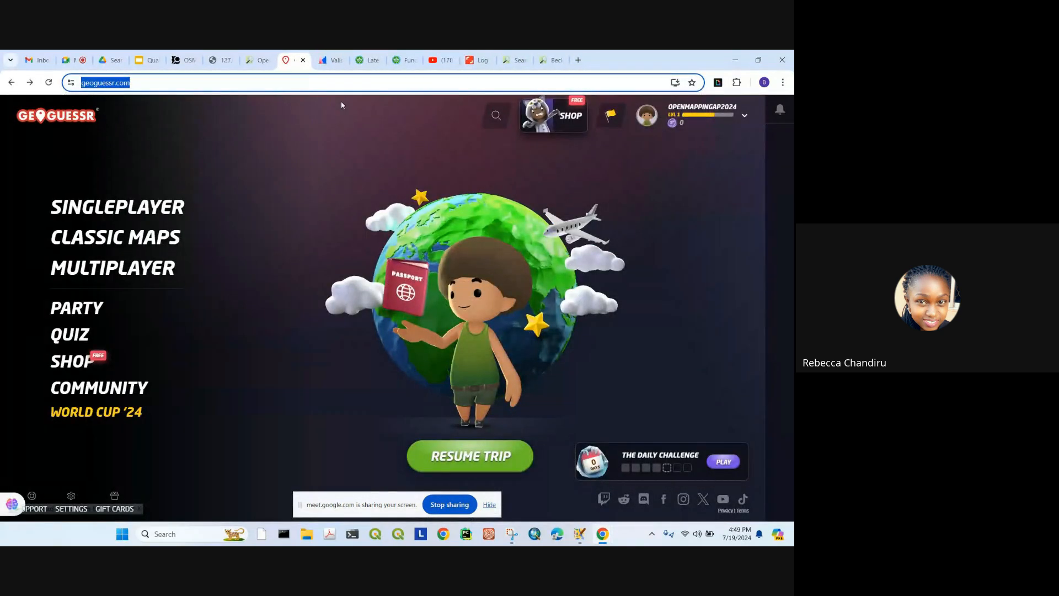
Step: Copy the GeoGuessr web address and go back to the Google Meet call
click(242, 84)
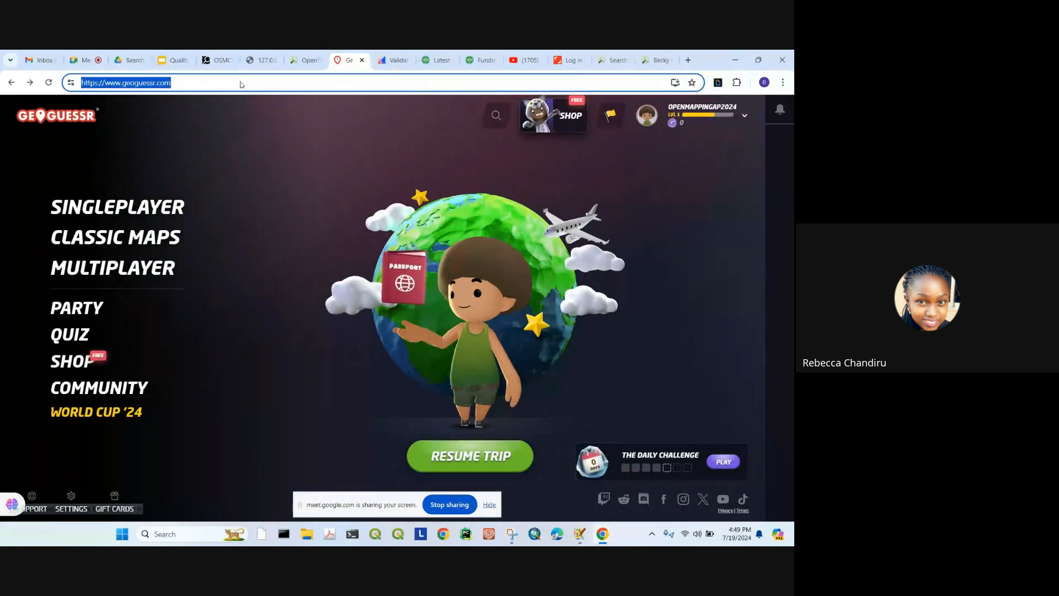
right_click(241, 83)
click(273, 175)
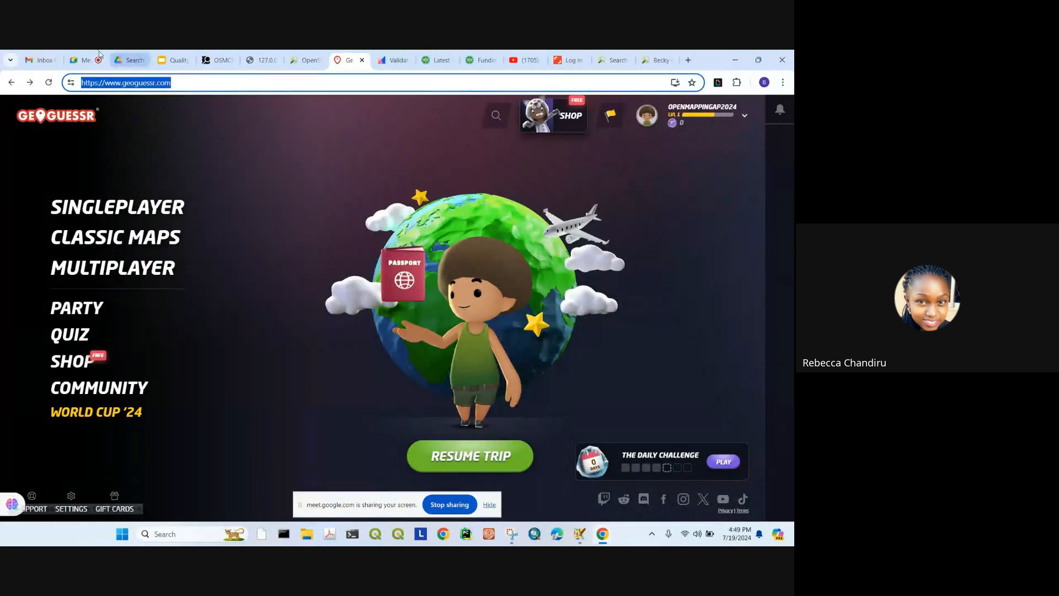
click(93, 59)
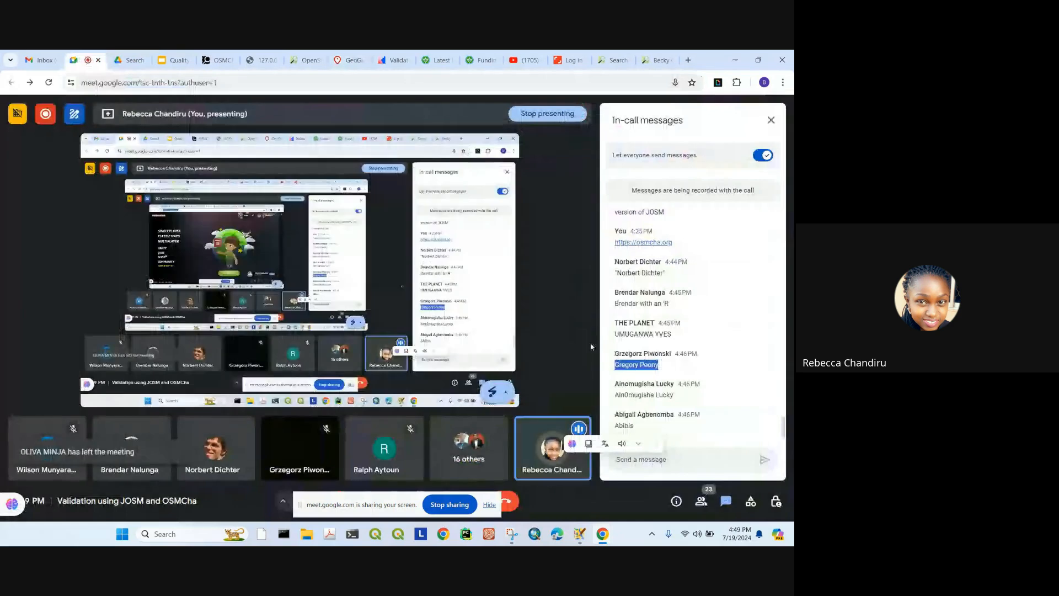
Step: Send the copied GeoGuessr link in the Meet chat and stop presenting
click(637, 463)
key(ctrl+v)
key(Return)
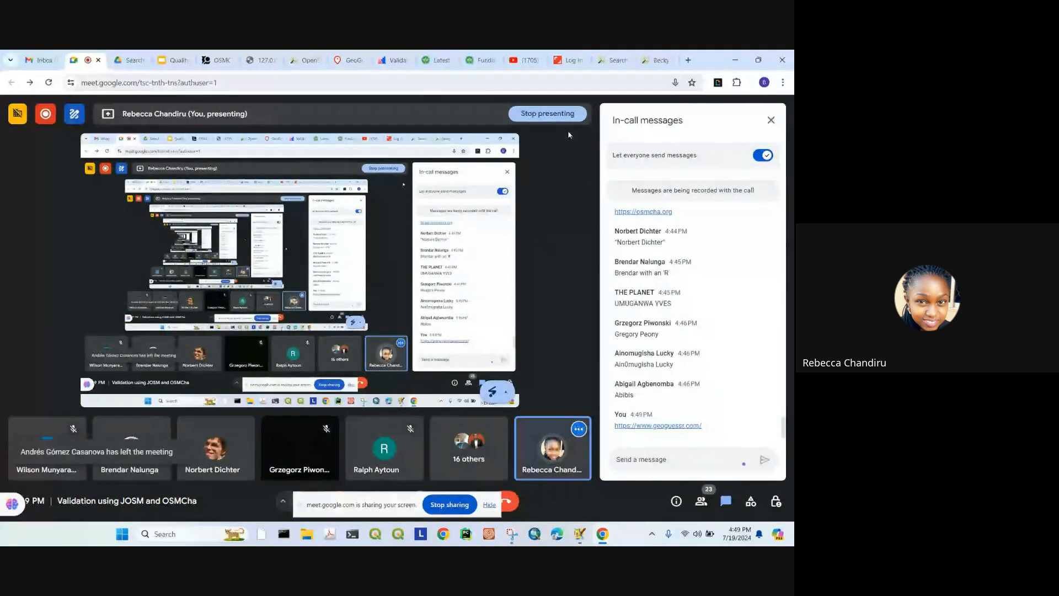
click(547, 113)
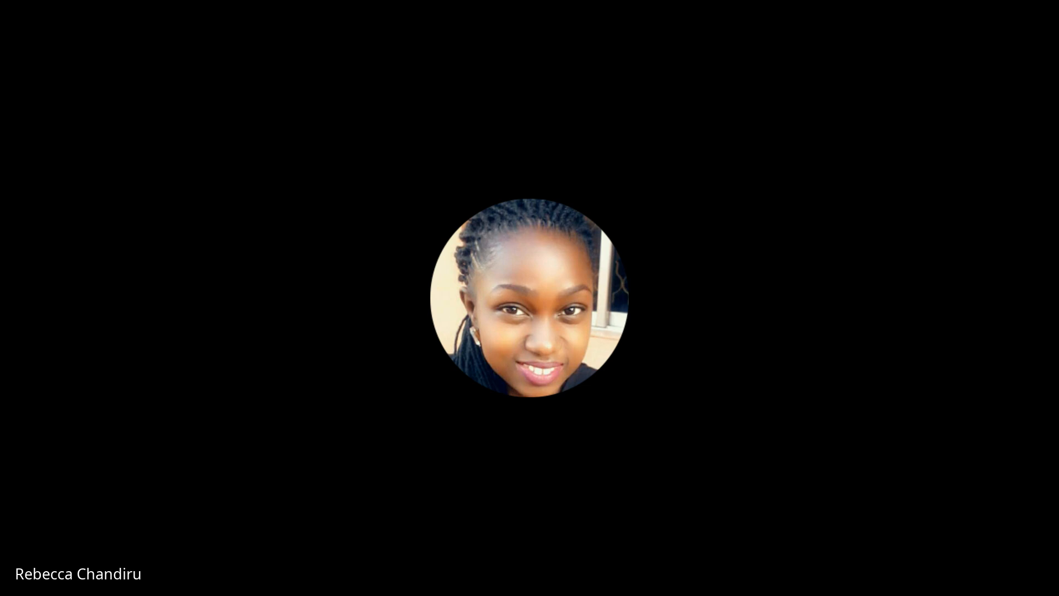